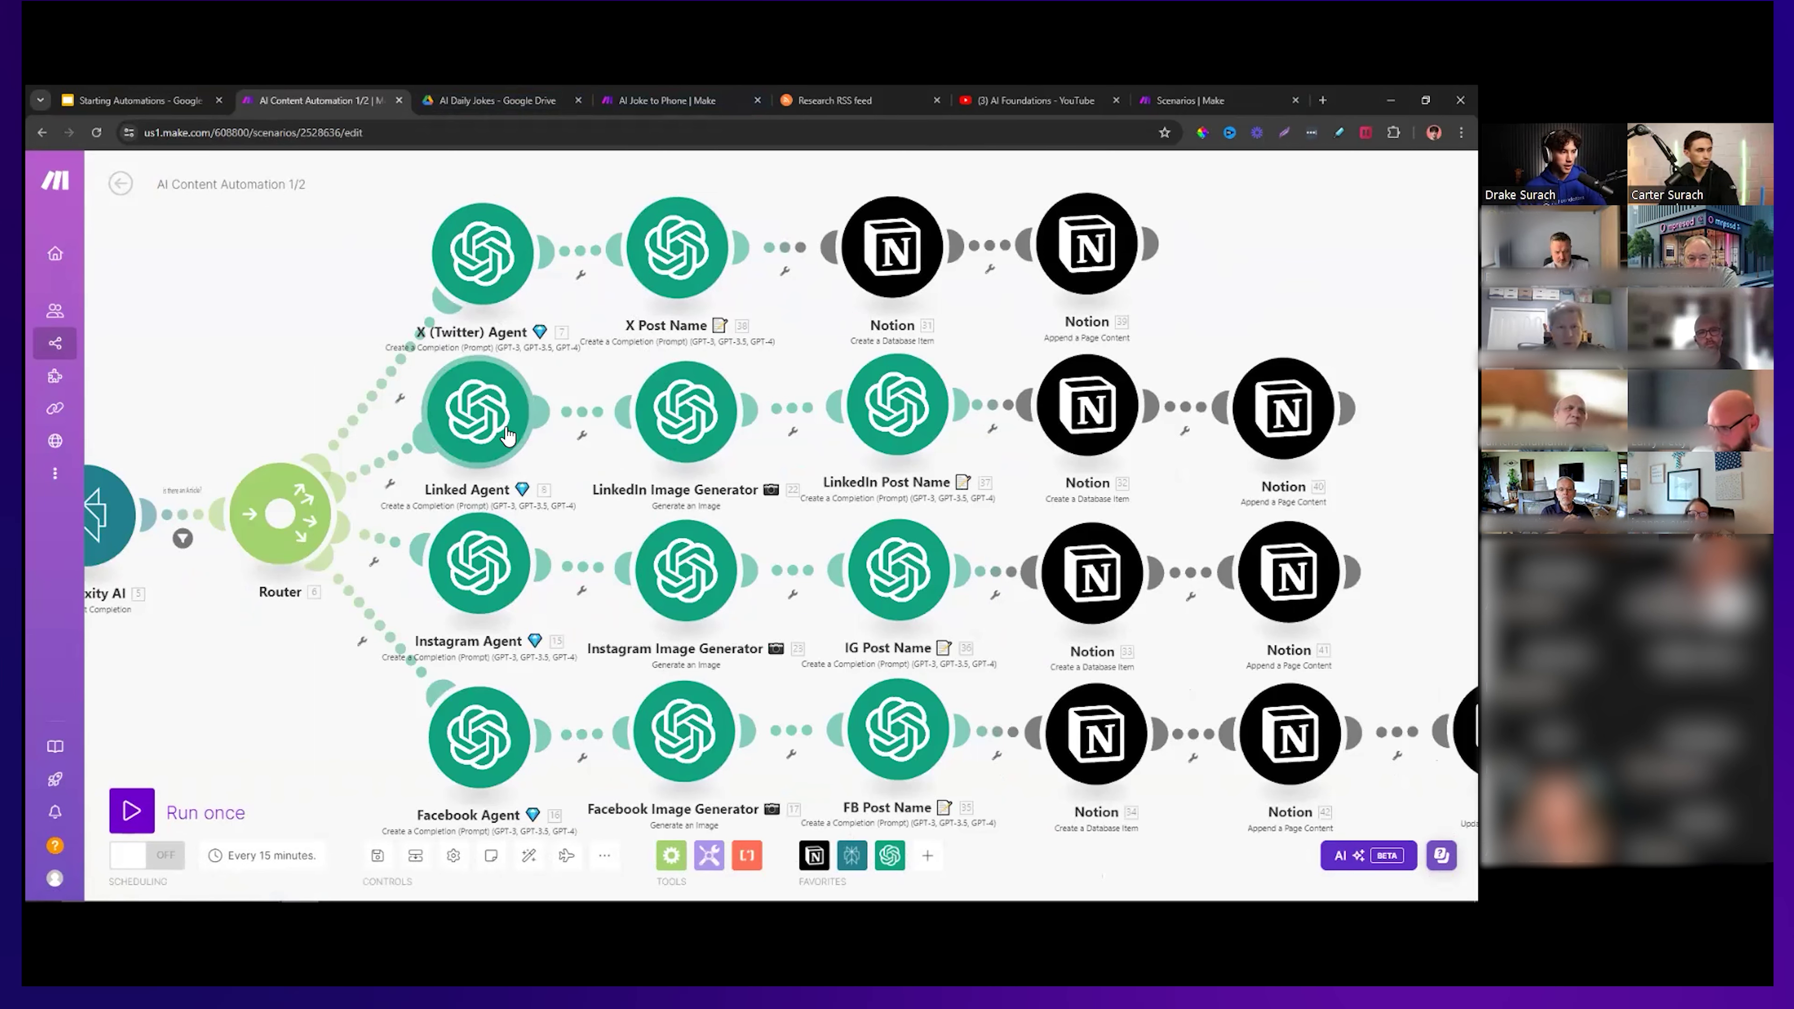
Examine the router's X, LinkedIn, Instagram and Facebook branches in the AI Content Automation 1/2 scenario.
scroll(707, 339, down, 2)
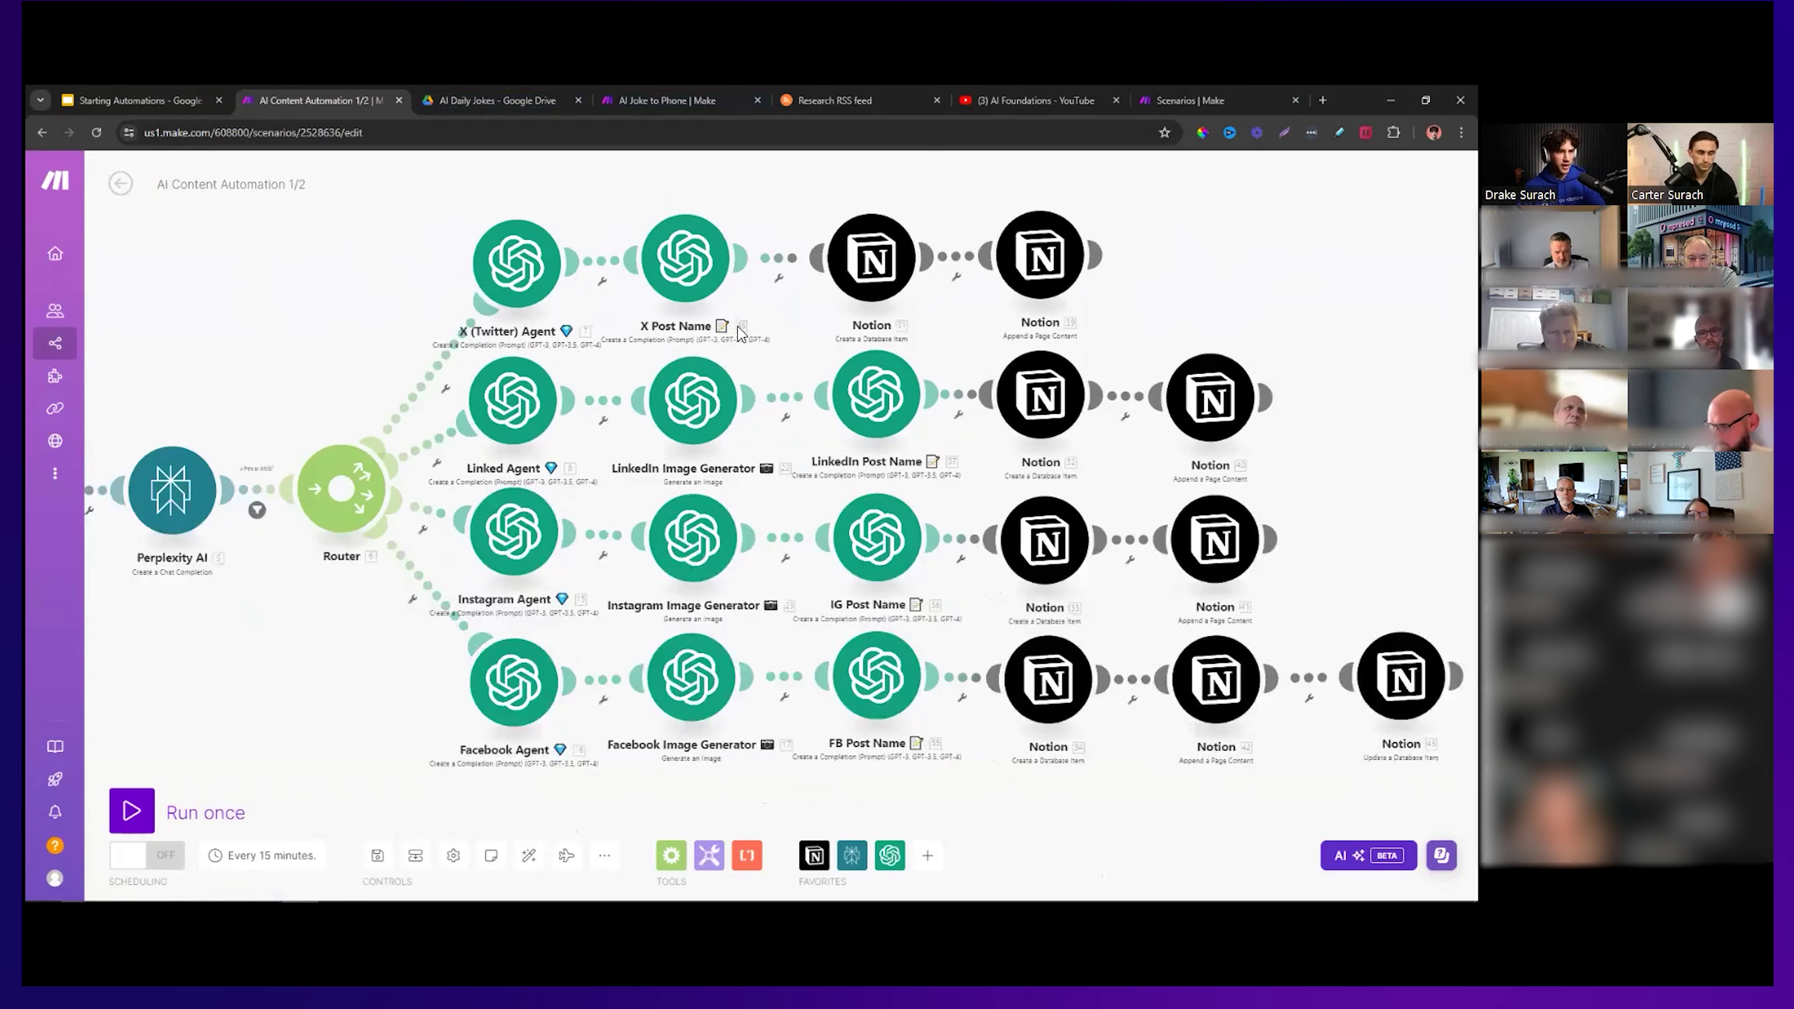
scroll(1060, 283, right, 4)
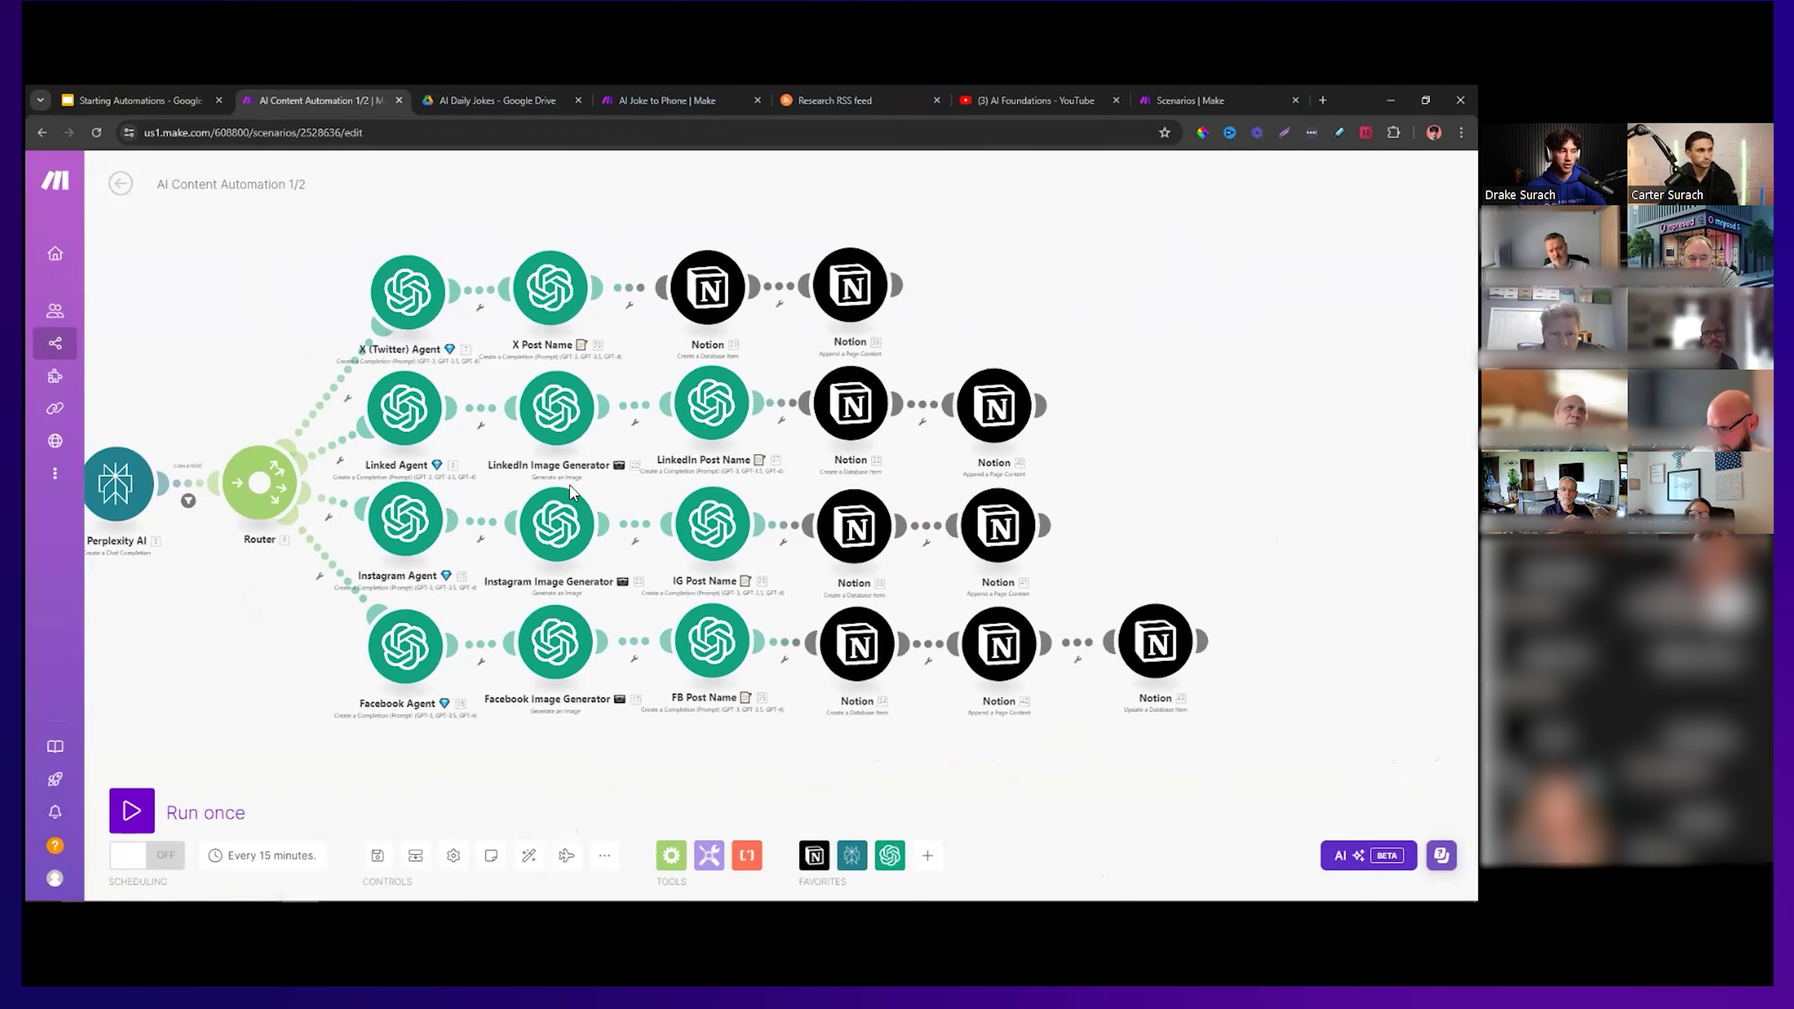
drag(267, 293, 312, 301)
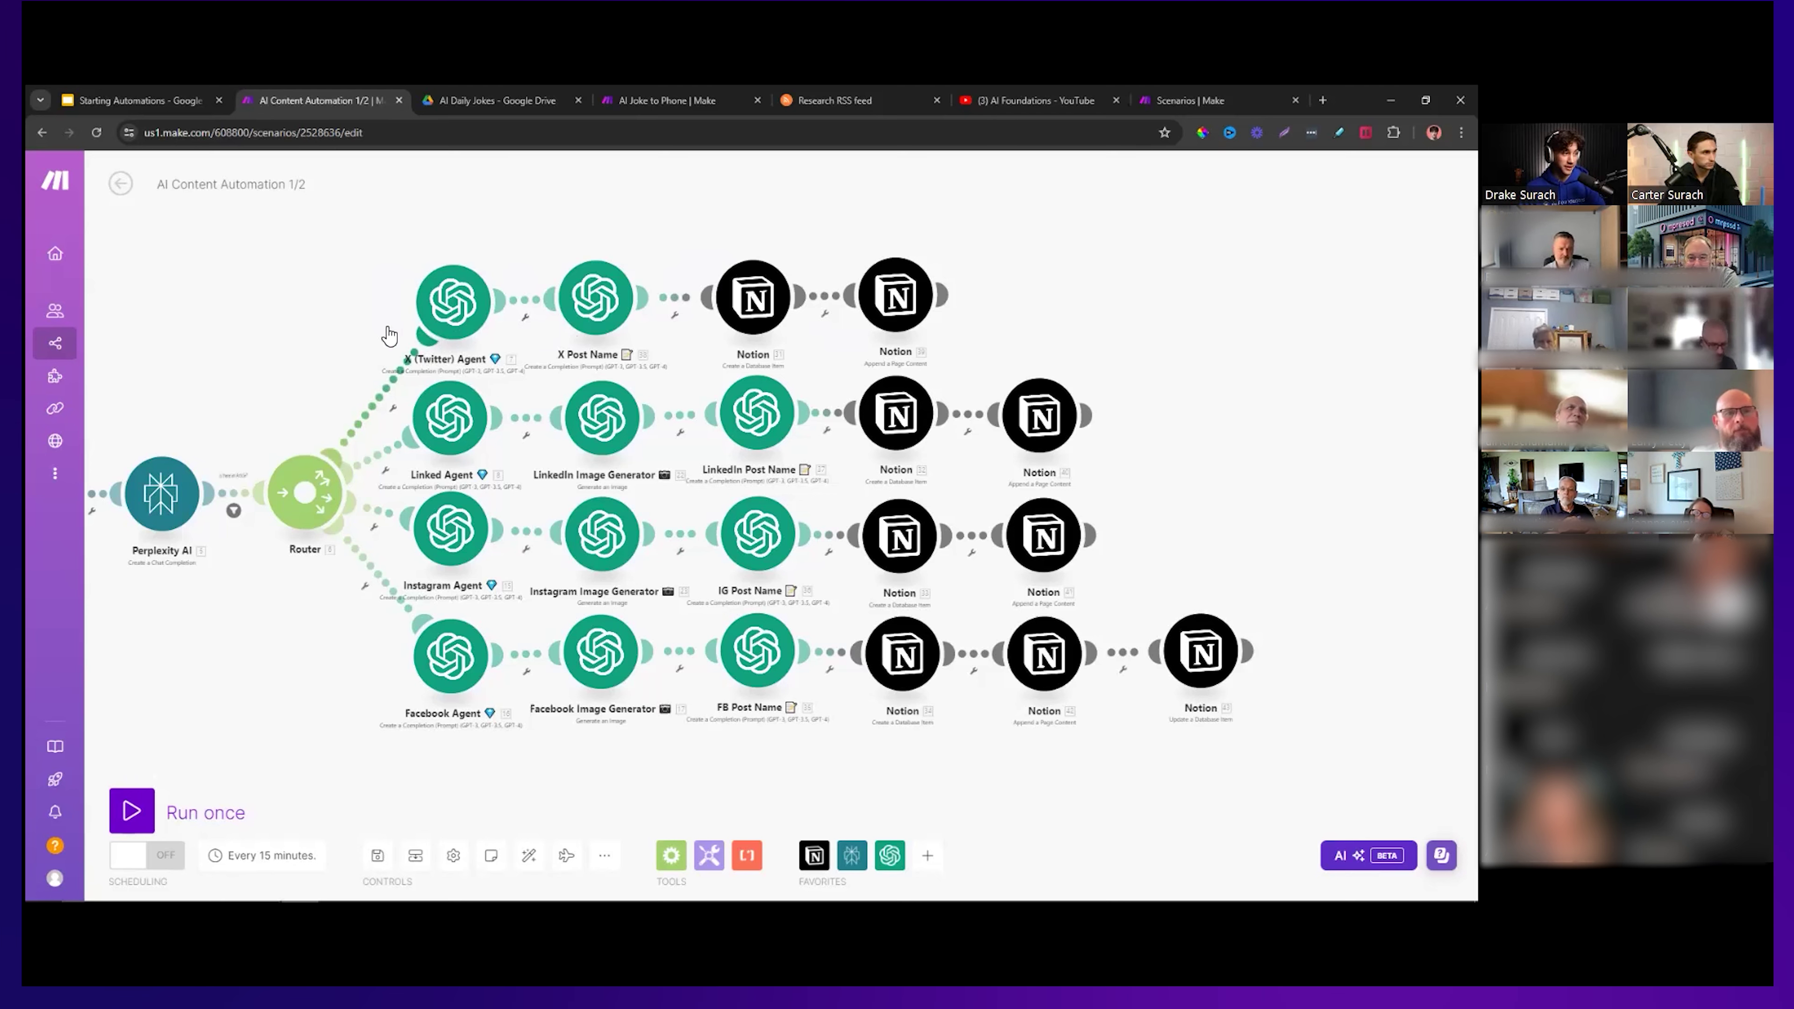
scroll(413, 312, left, 5)
mouse_move(376, 321)
mouse_down()
mouse_move(353, 320)
mouse_move(384, 337)
mouse_move(369, 321)
mouse_up()
scroll(353, 320, down, 3)
scroll(393, 337, up, 3)
scroll(365, 321, down, 2)
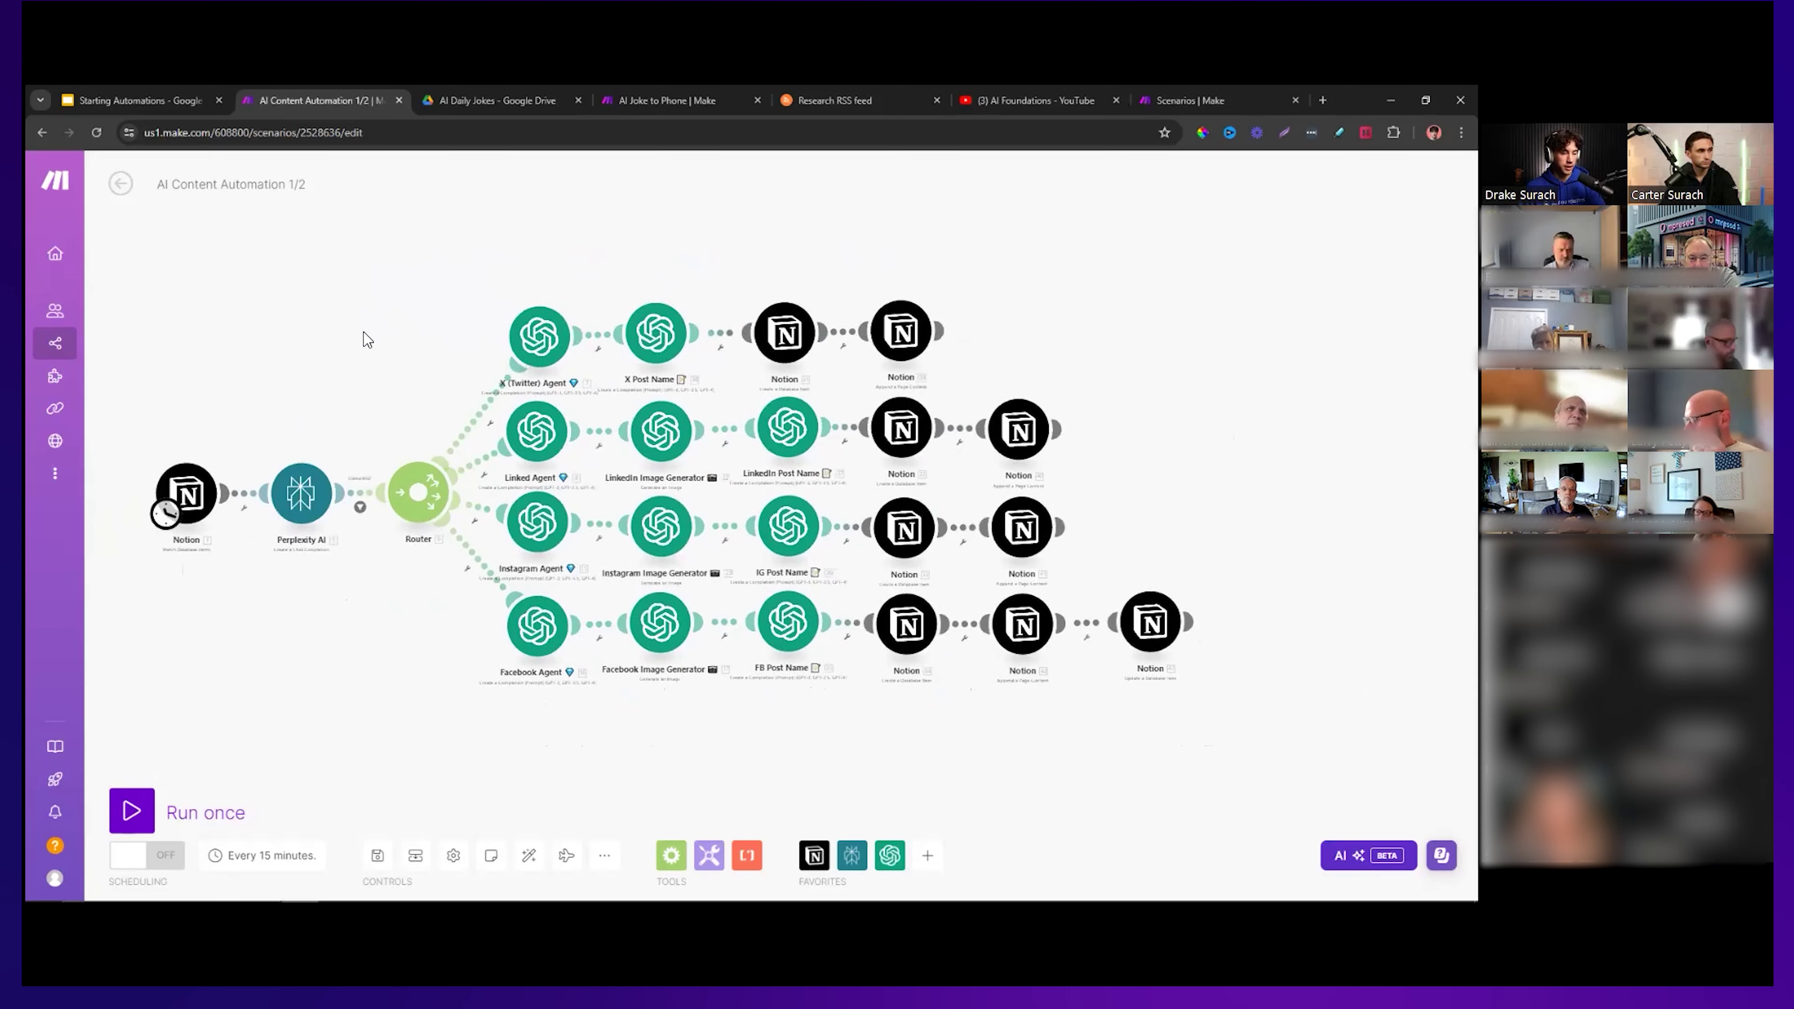
scroll(346, 329, up, 3)
drag(346, 320, 330, 305)
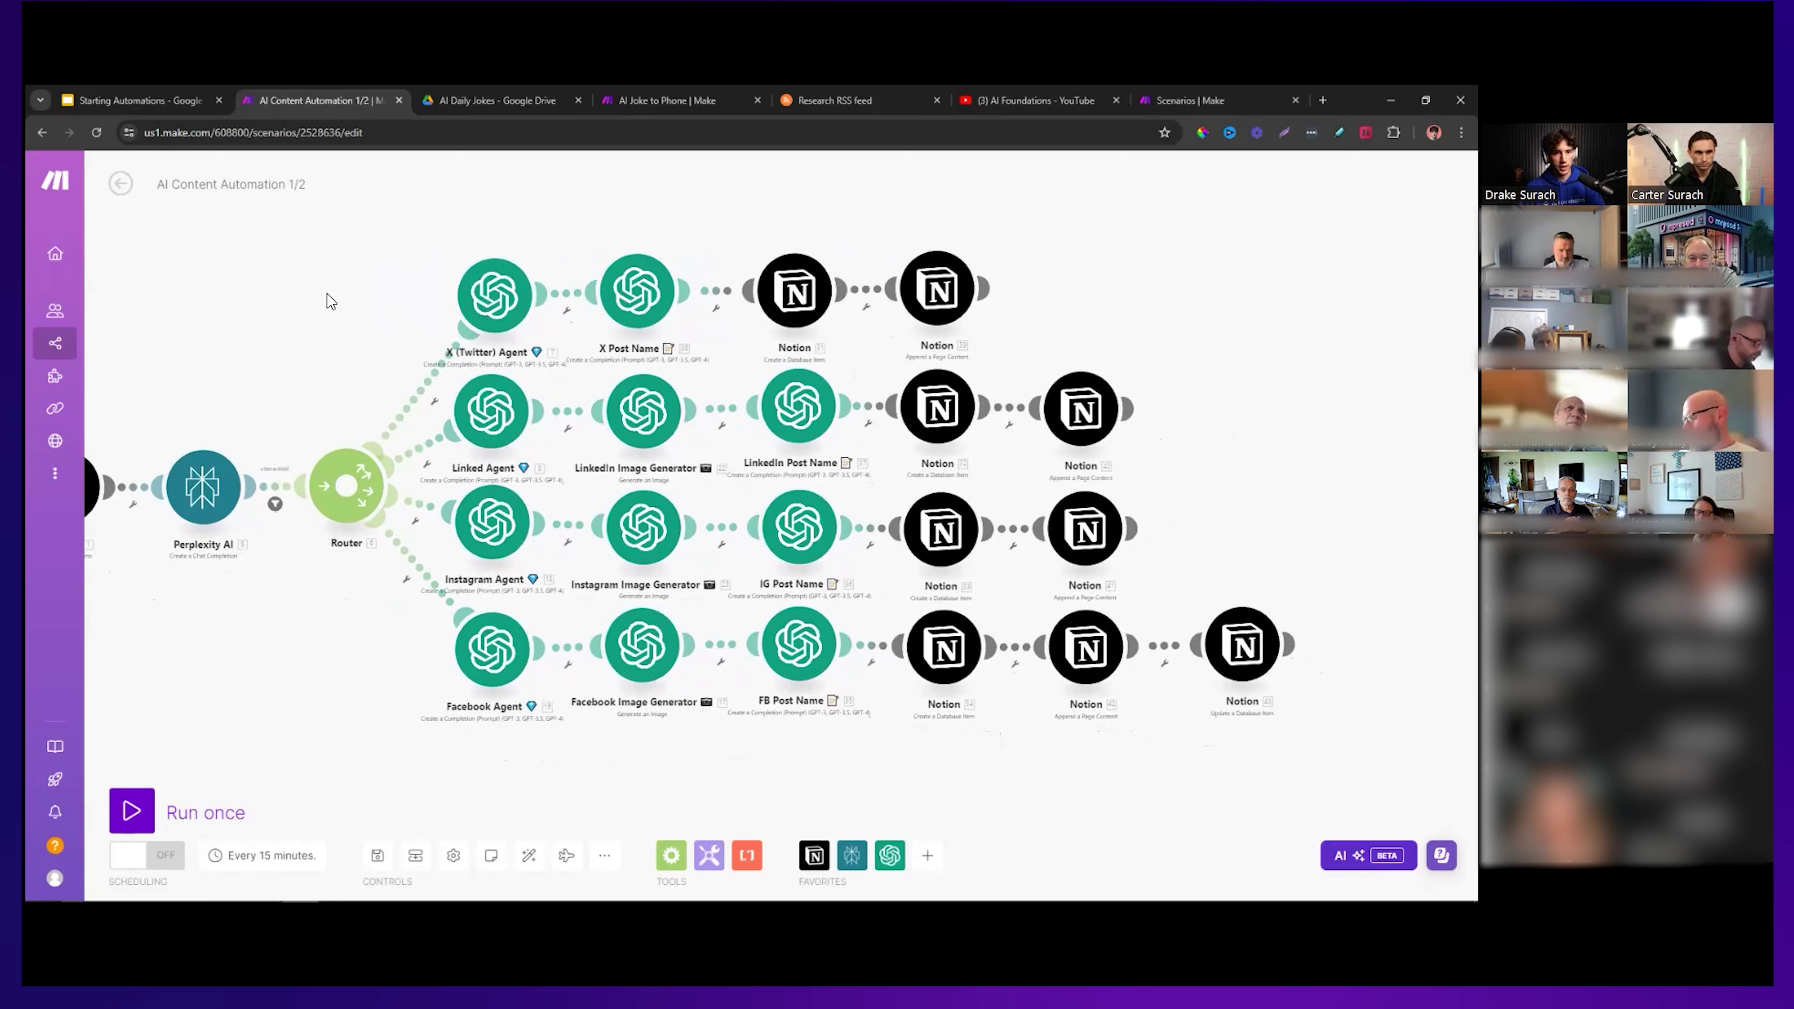
Follow the AI Content Automation 1/2 flow from the Notion trigger through Perplexity AI and the router to the final Notion modules.
drag(141, 473, 385, 465)
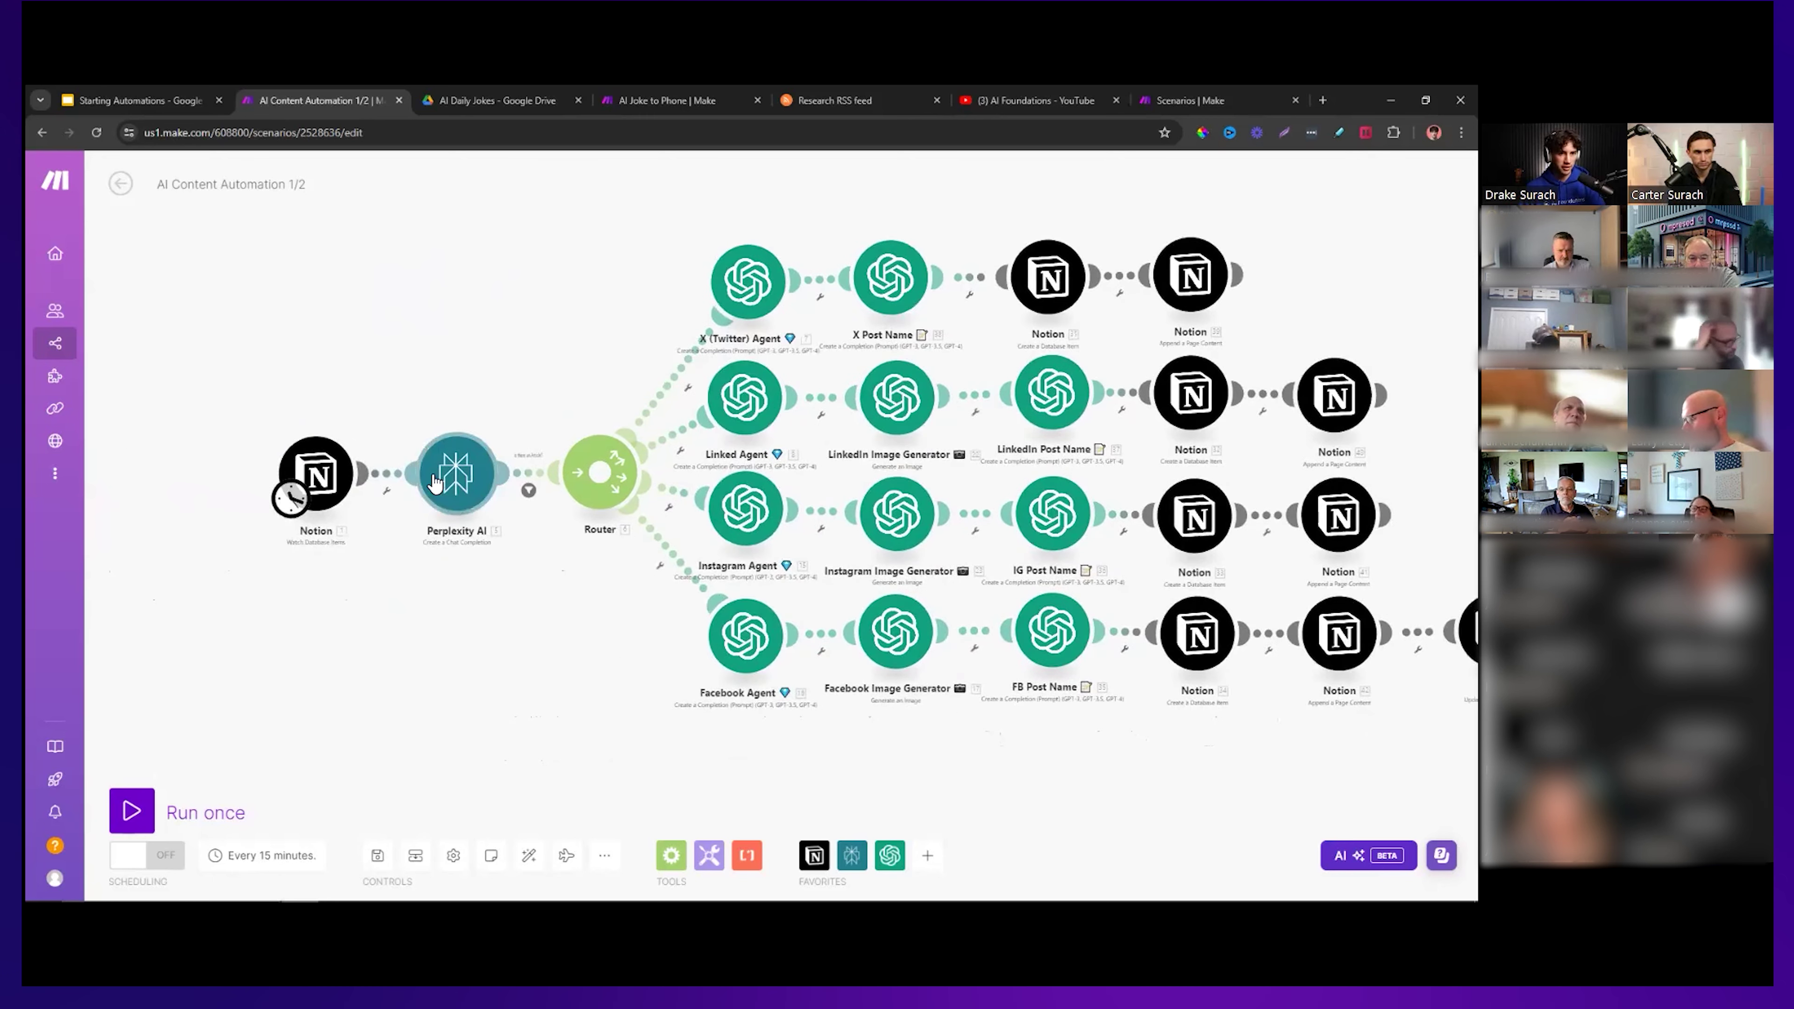
scroll(385, 463, up, 3)
scroll(385, 463, up, 1)
drag(448, 400, 555, 402)
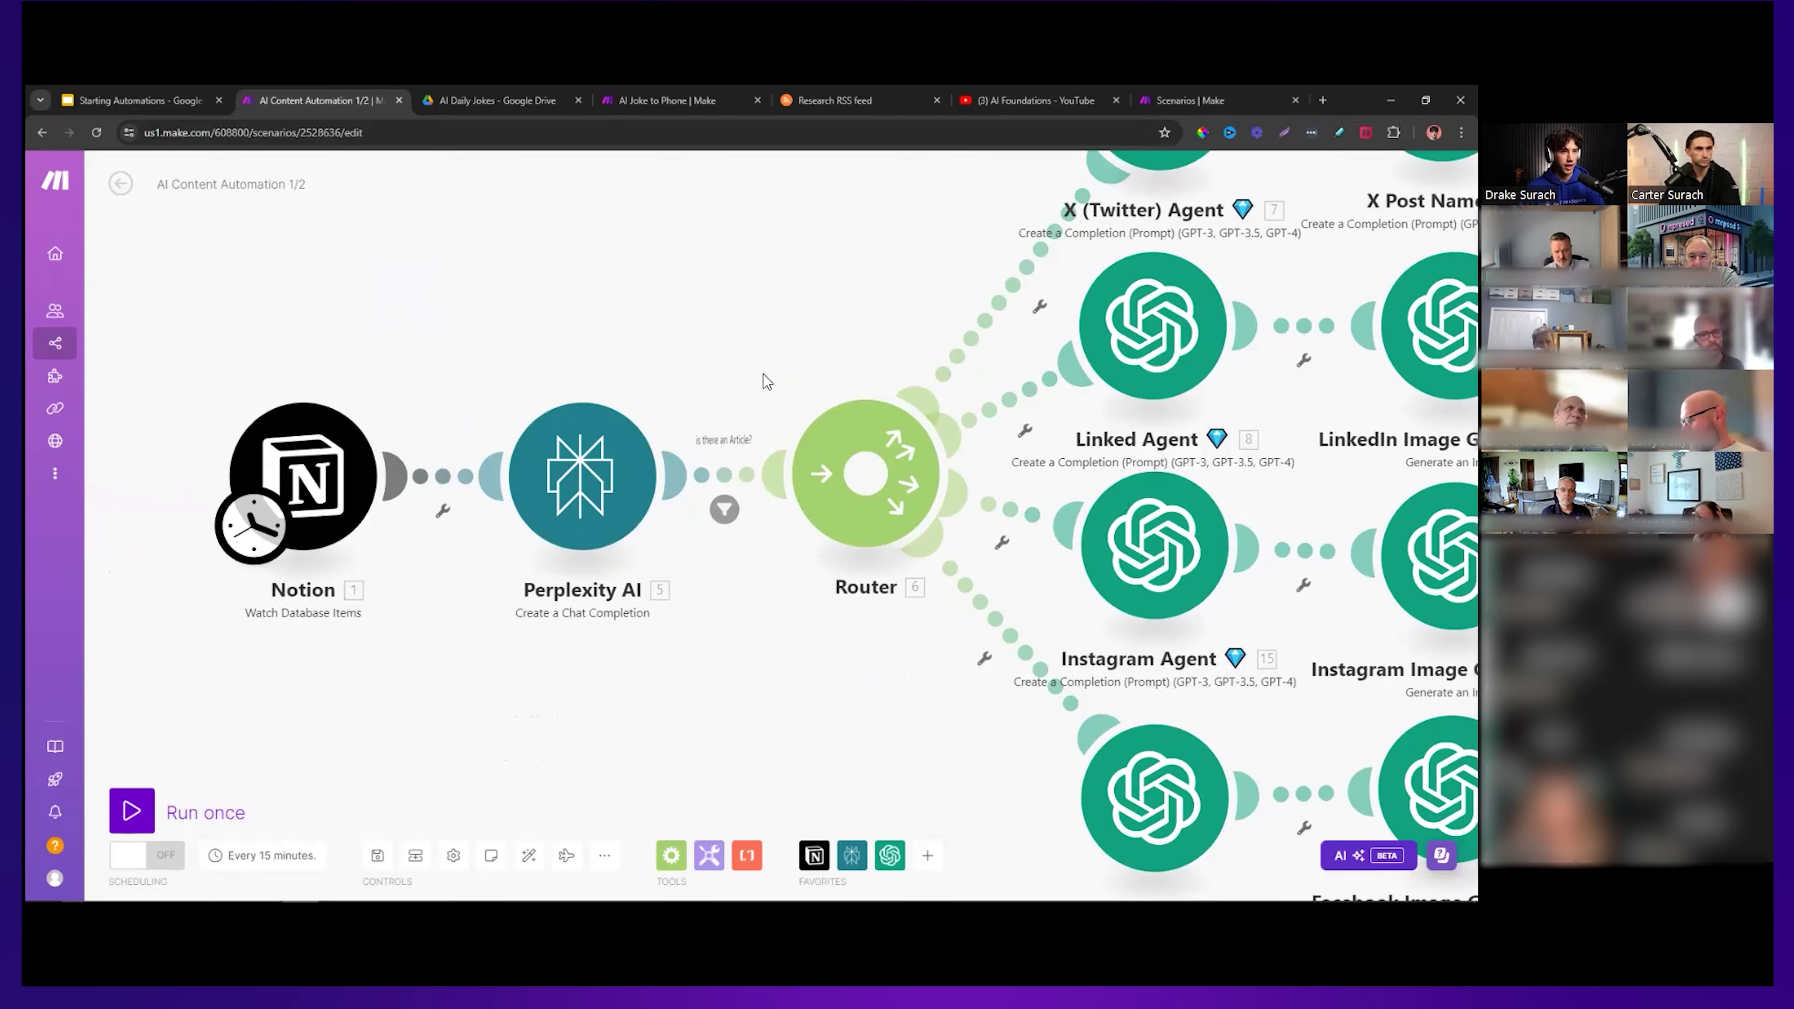
drag(846, 312, 554, 303)
scroll(554, 304, down, 5)
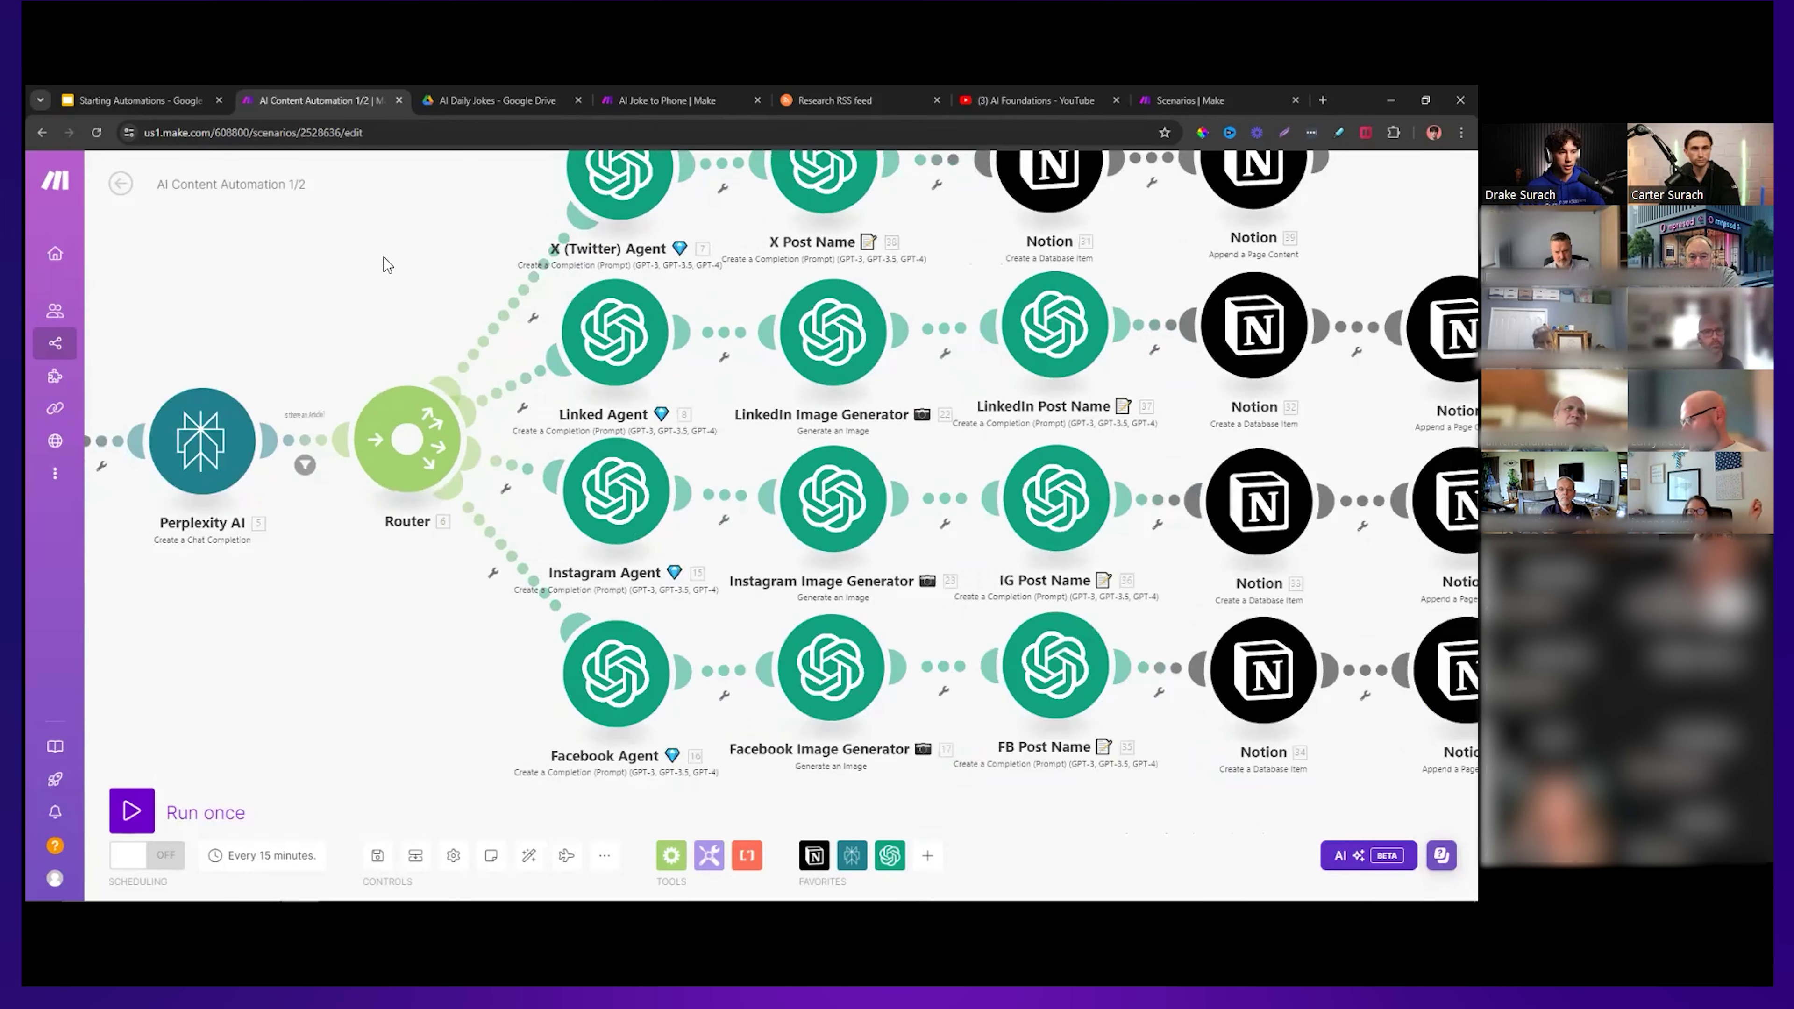
scroll(315, 325, right, 5)
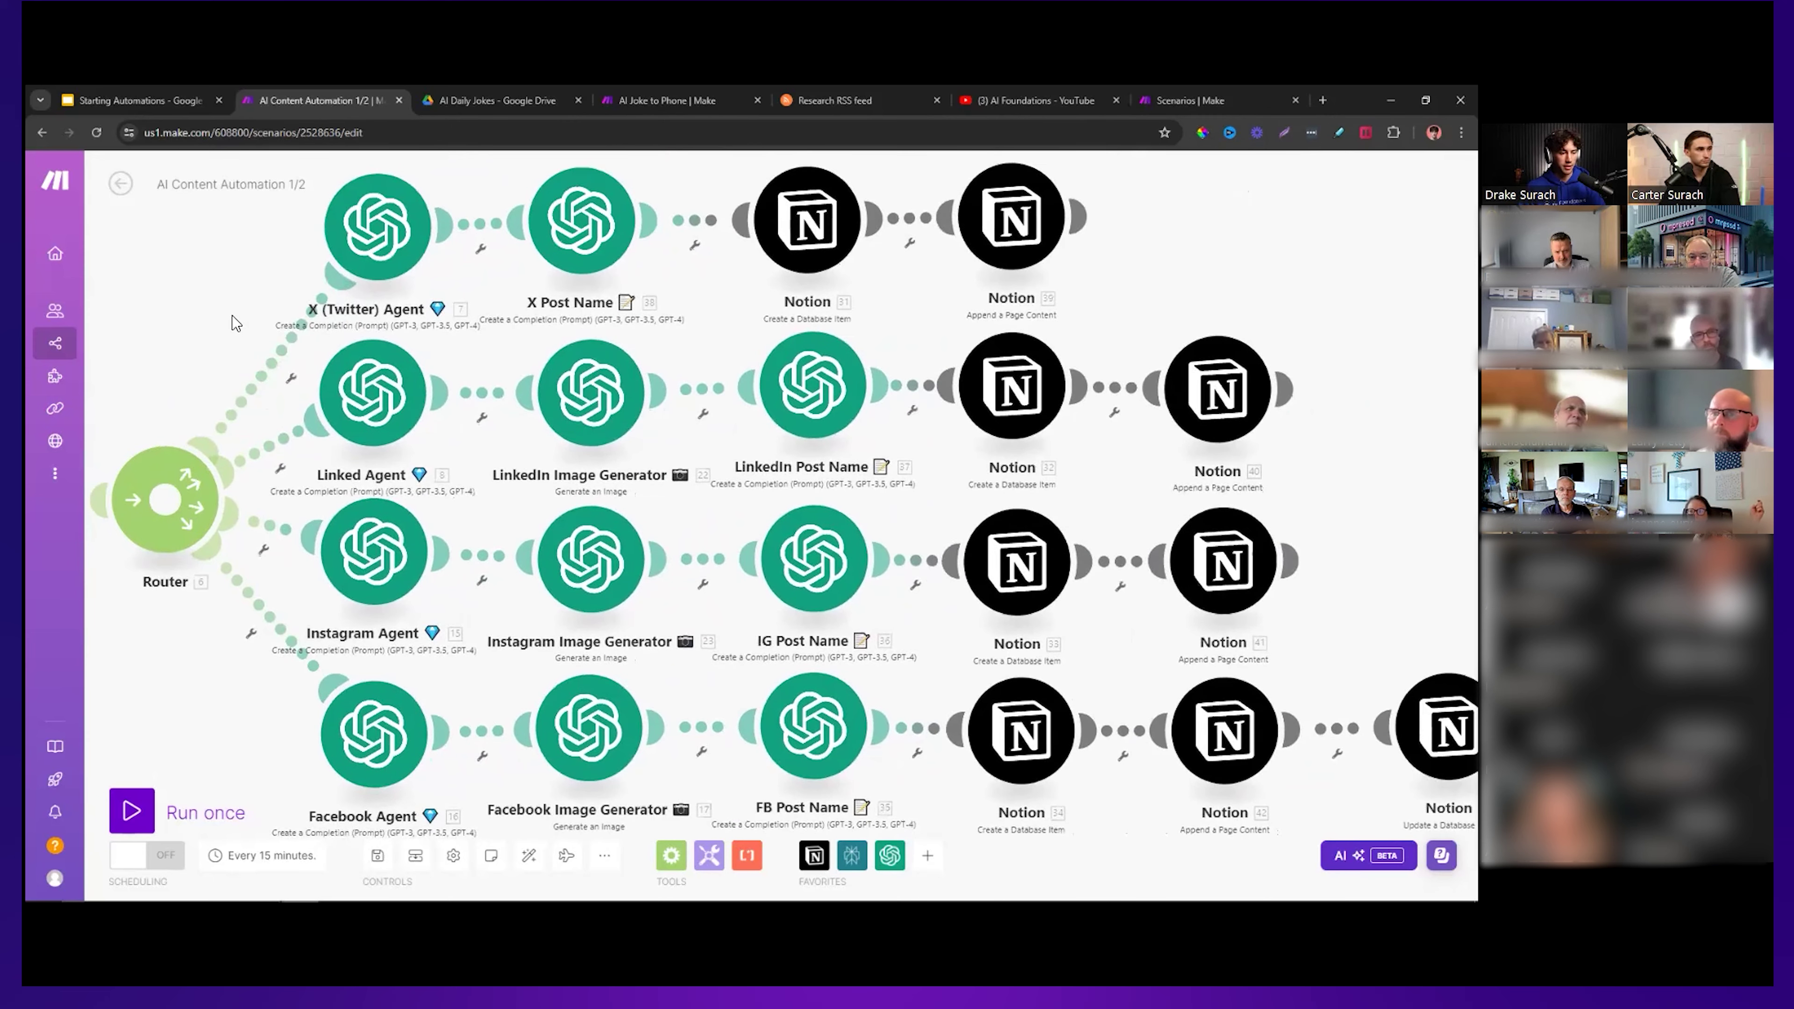
scroll(223, 322, down, 1)
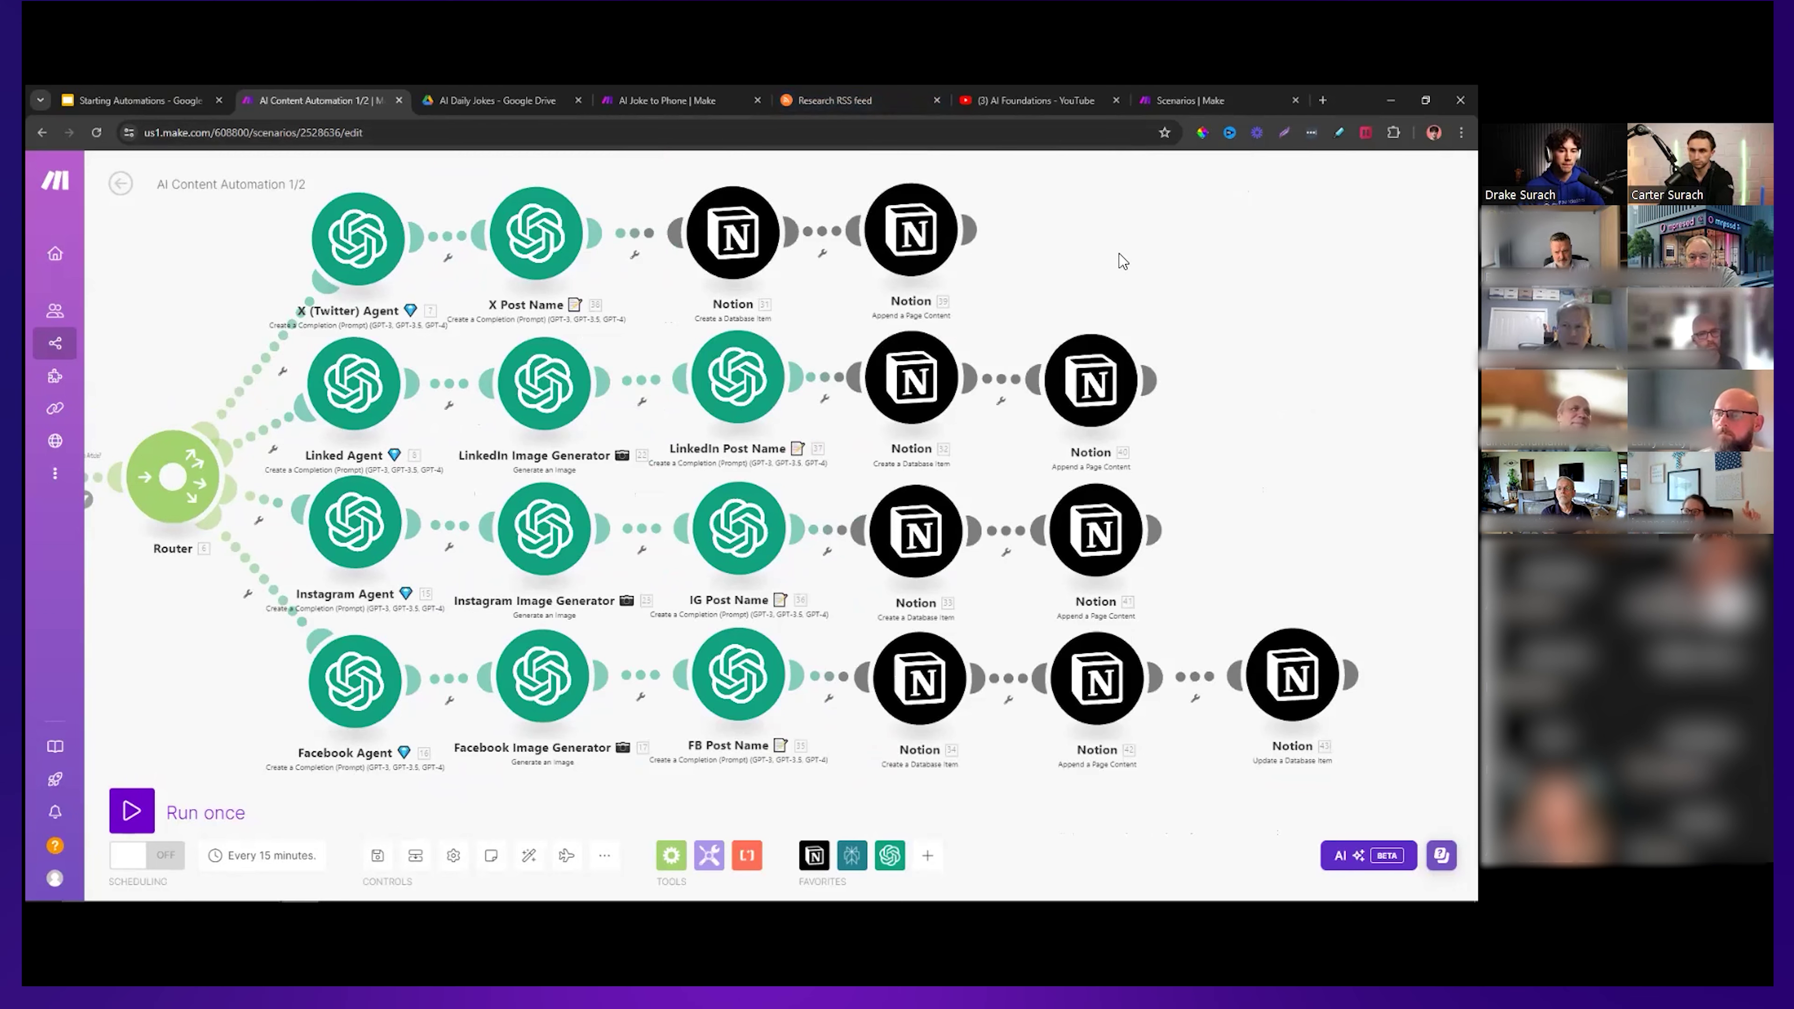
scroll(1119, 267, up, 1)
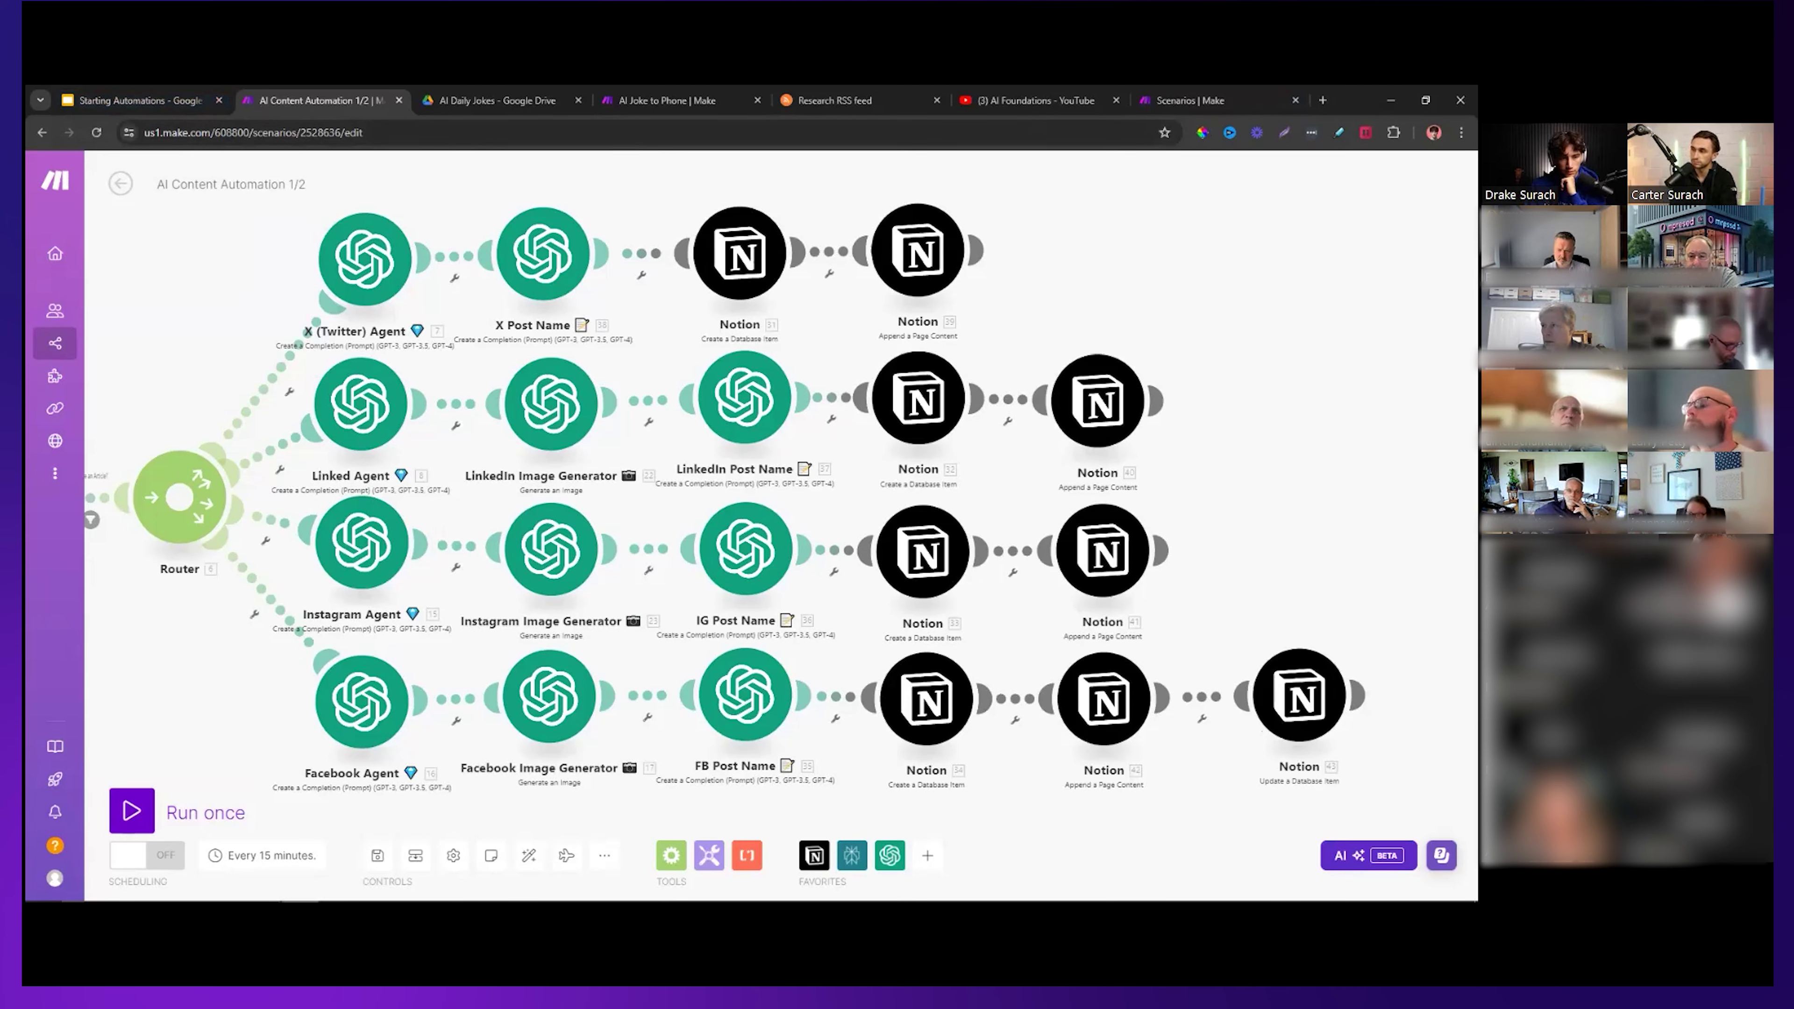
Move the Facebook branch's last Notion module slightly closer to its neighbour, and save the changes on returning to the scenario list.
drag(1300, 696, 1287, 696)
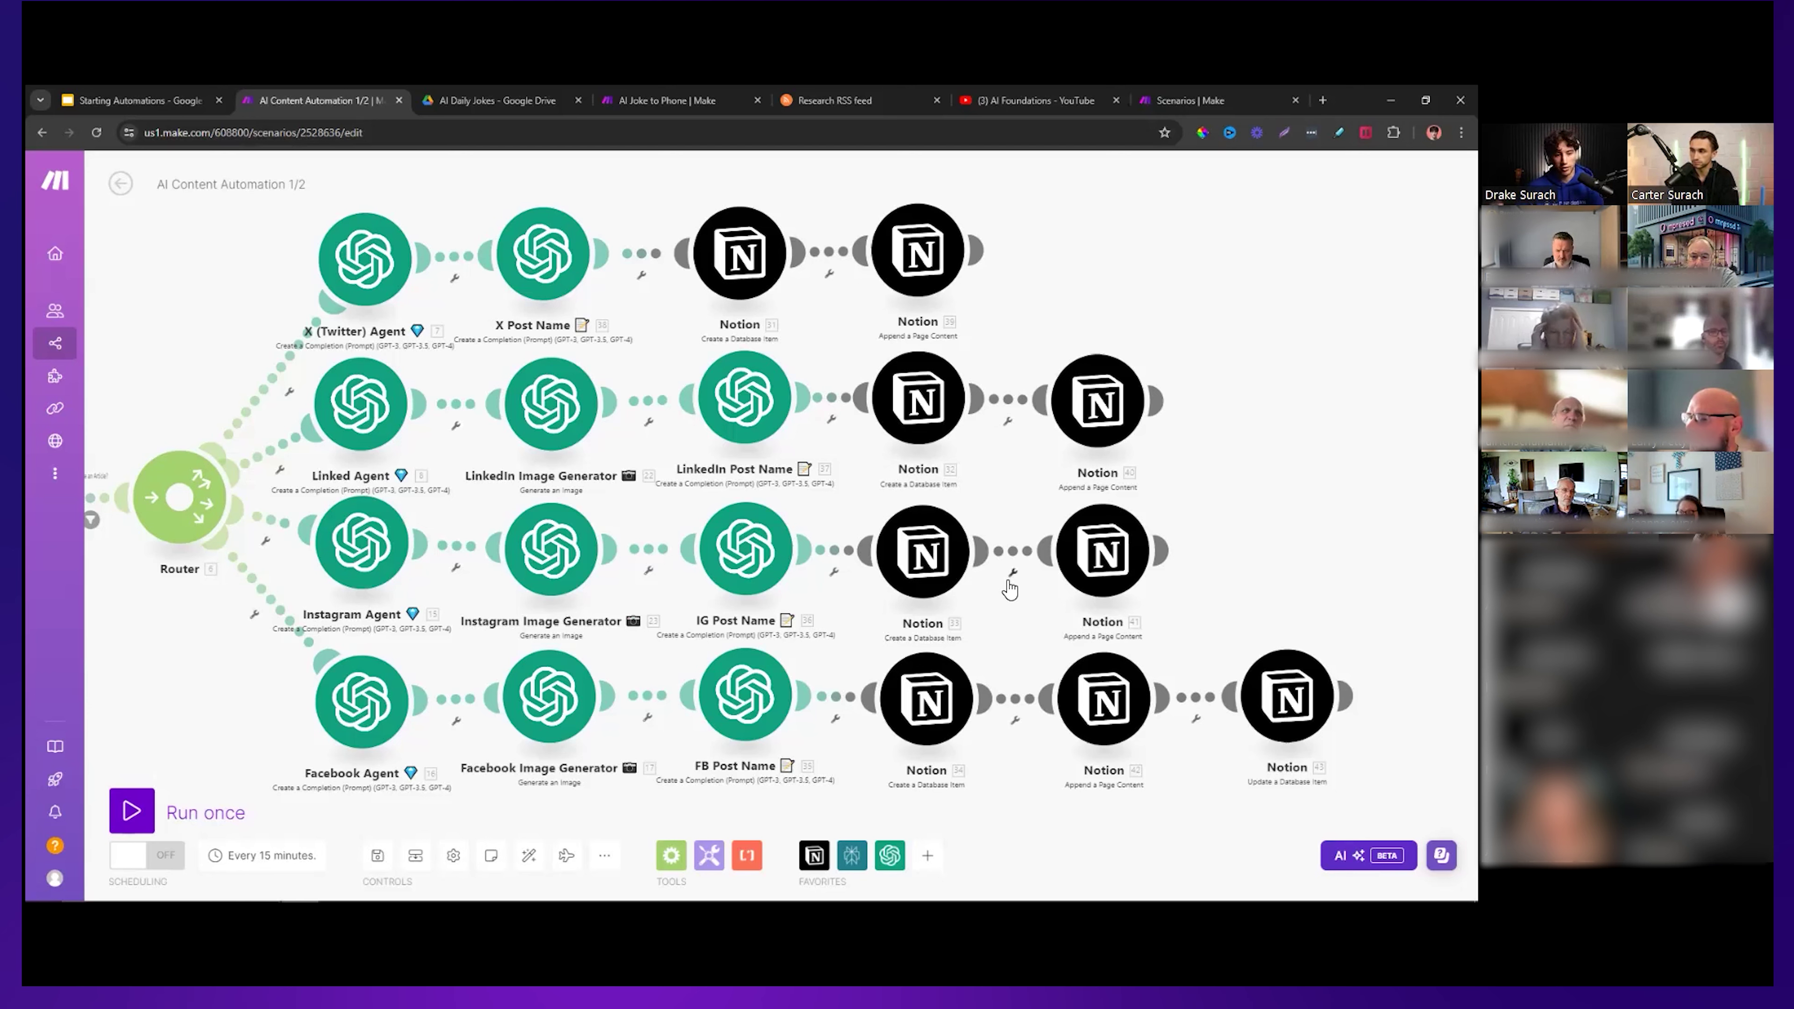
scroll(586, 410, down, 3)
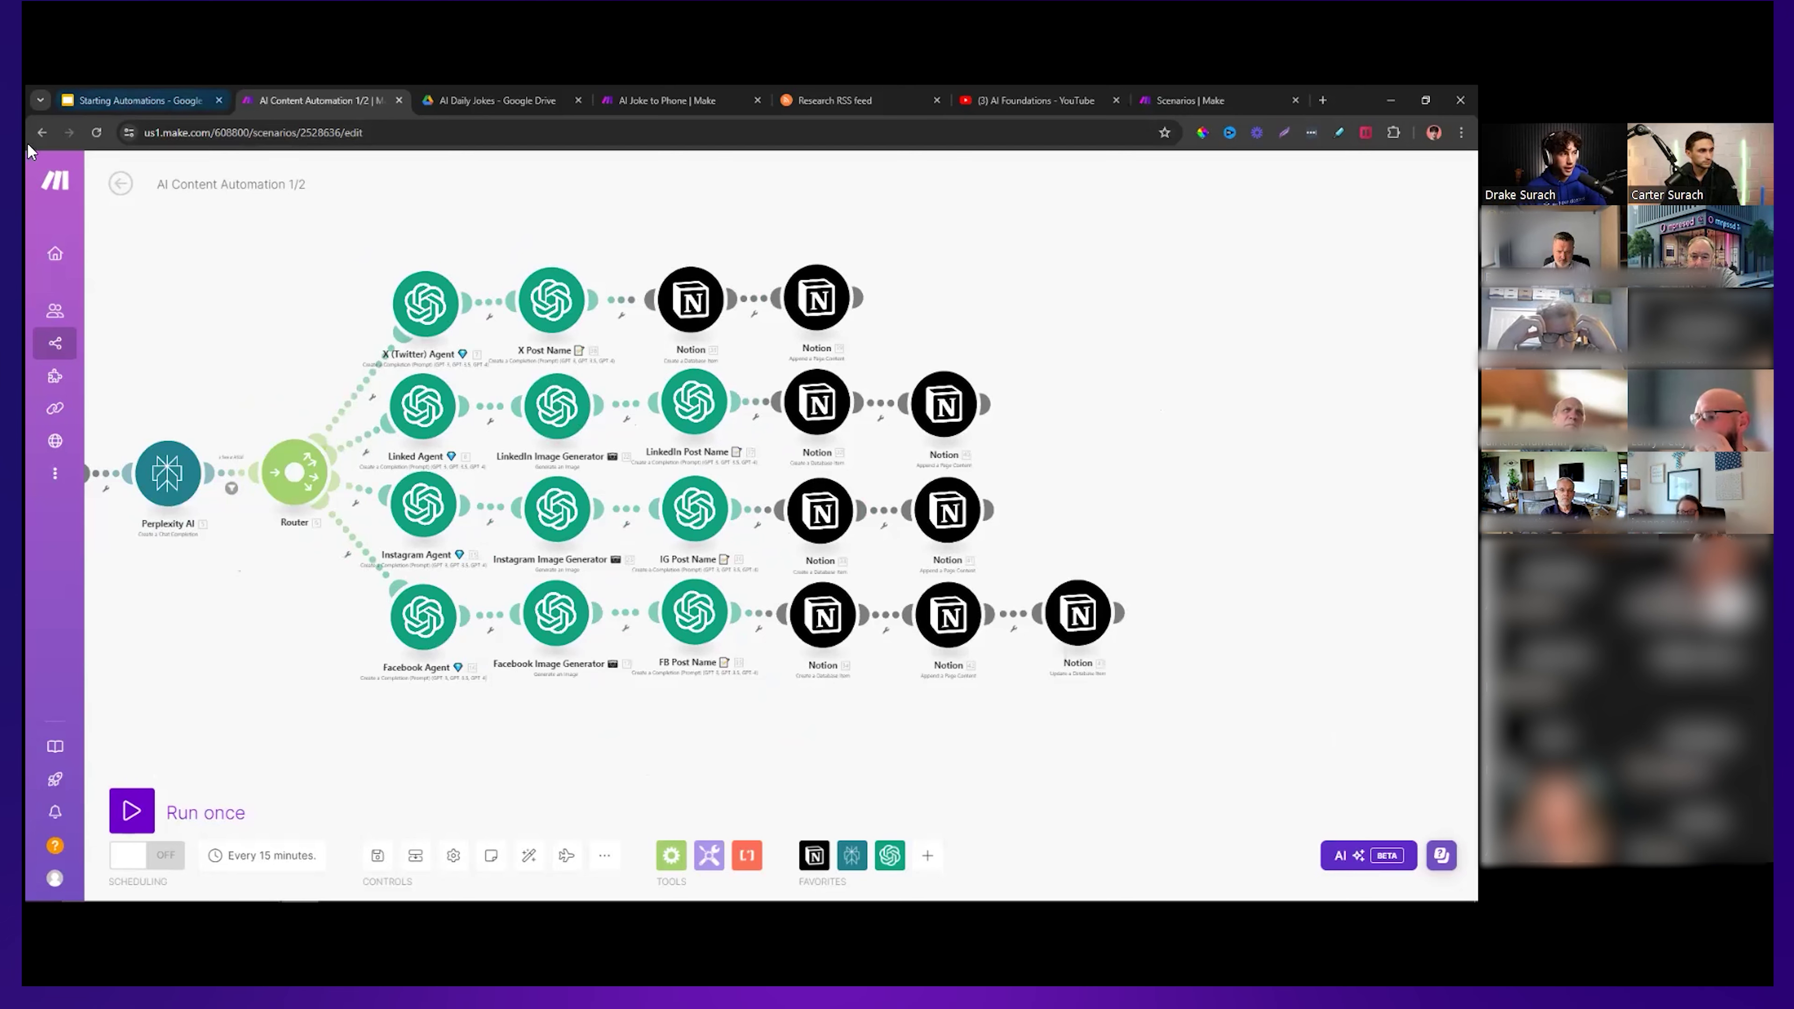
click(120, 183)
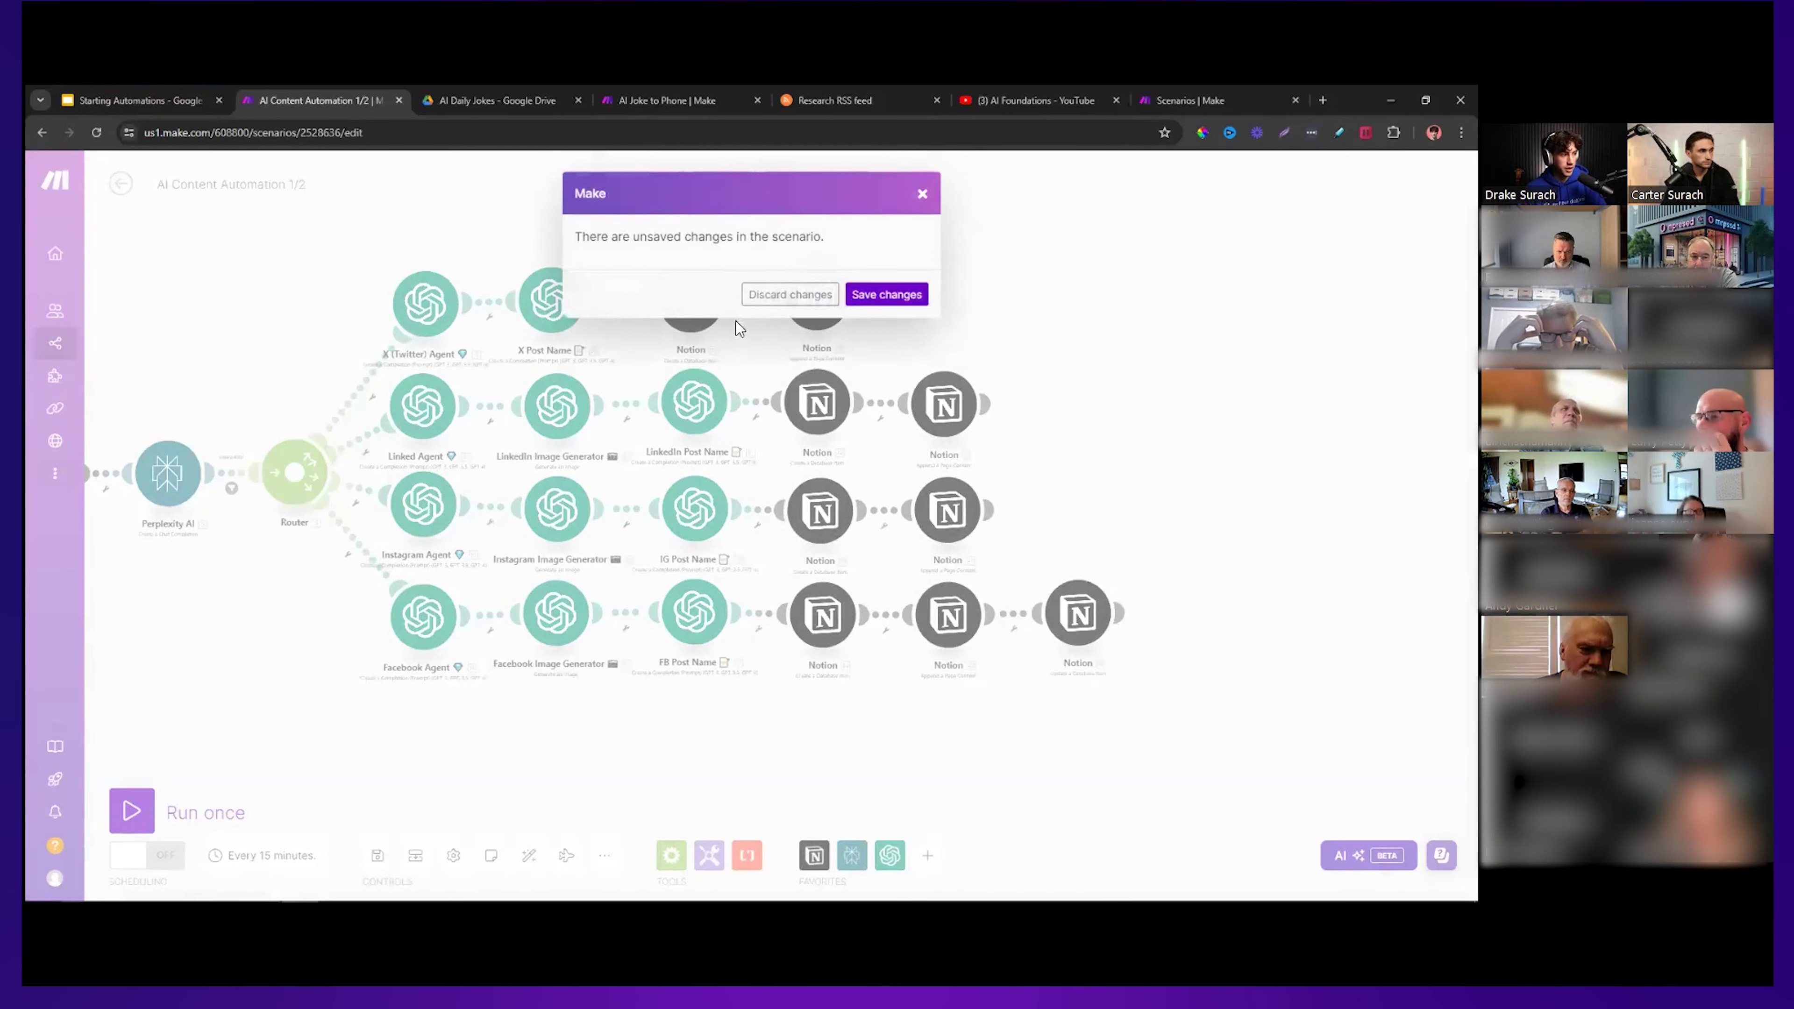
click(886, 294)
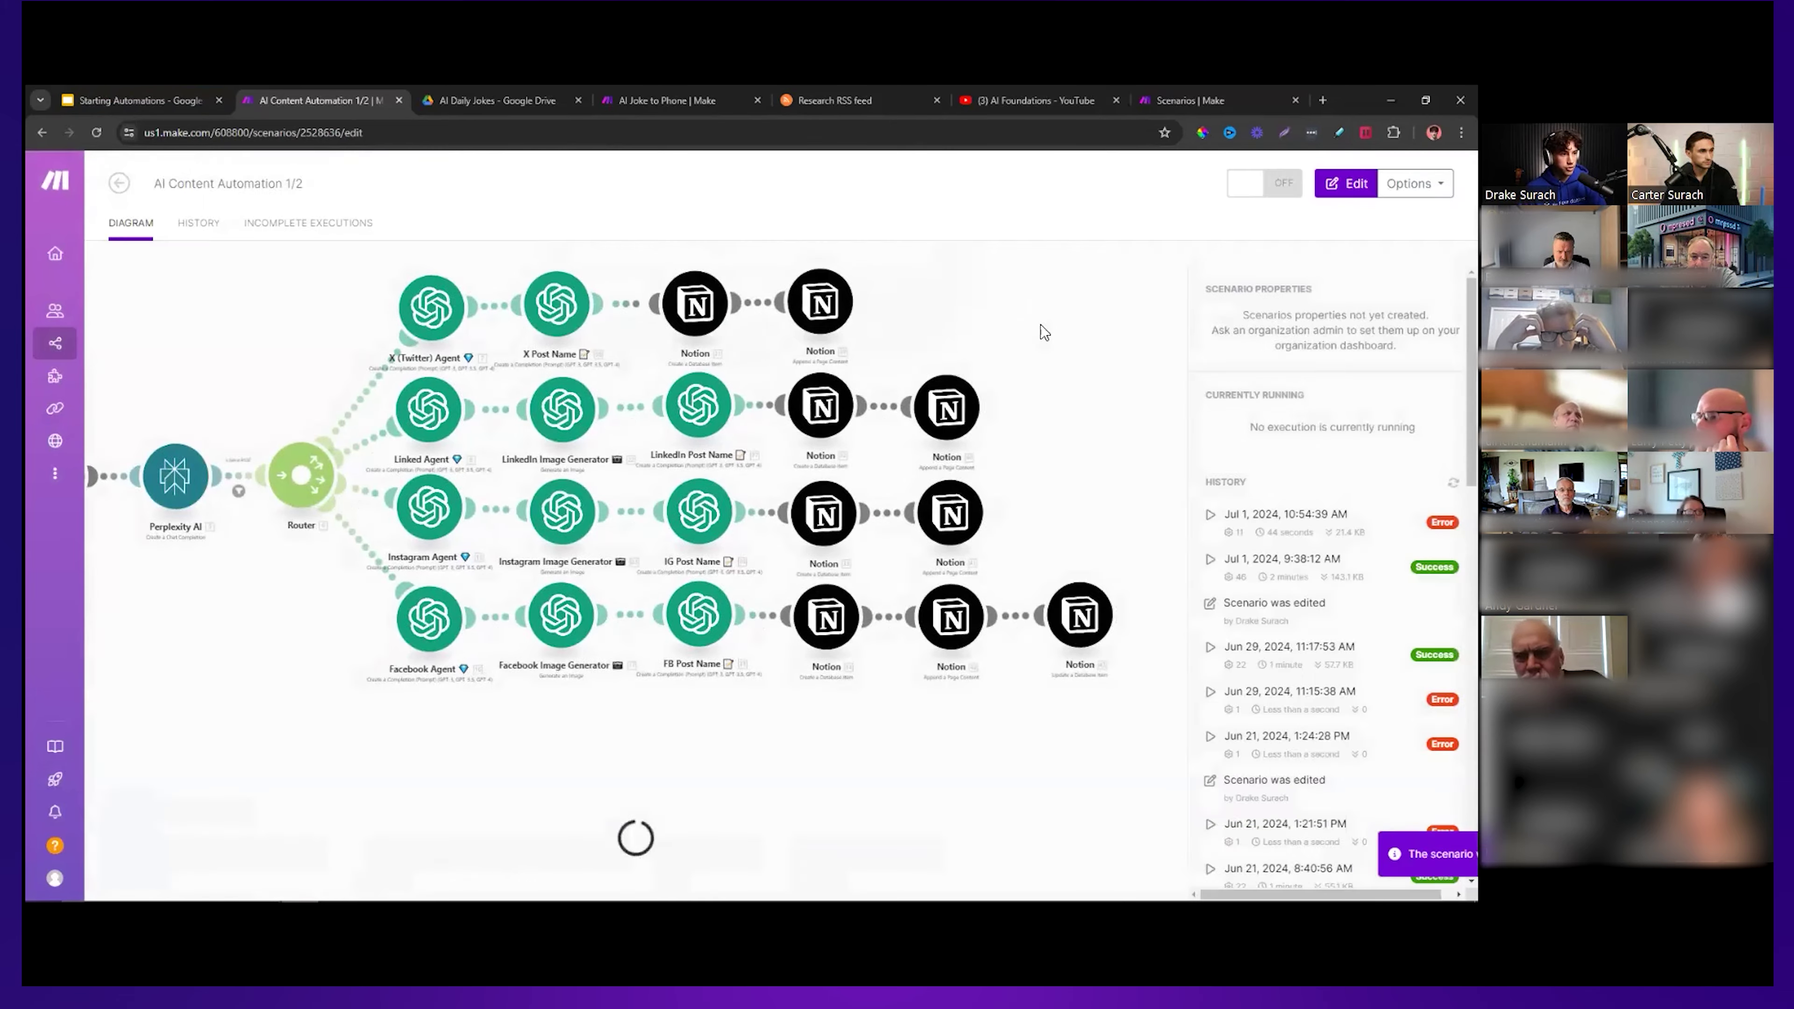
click(120, 185)
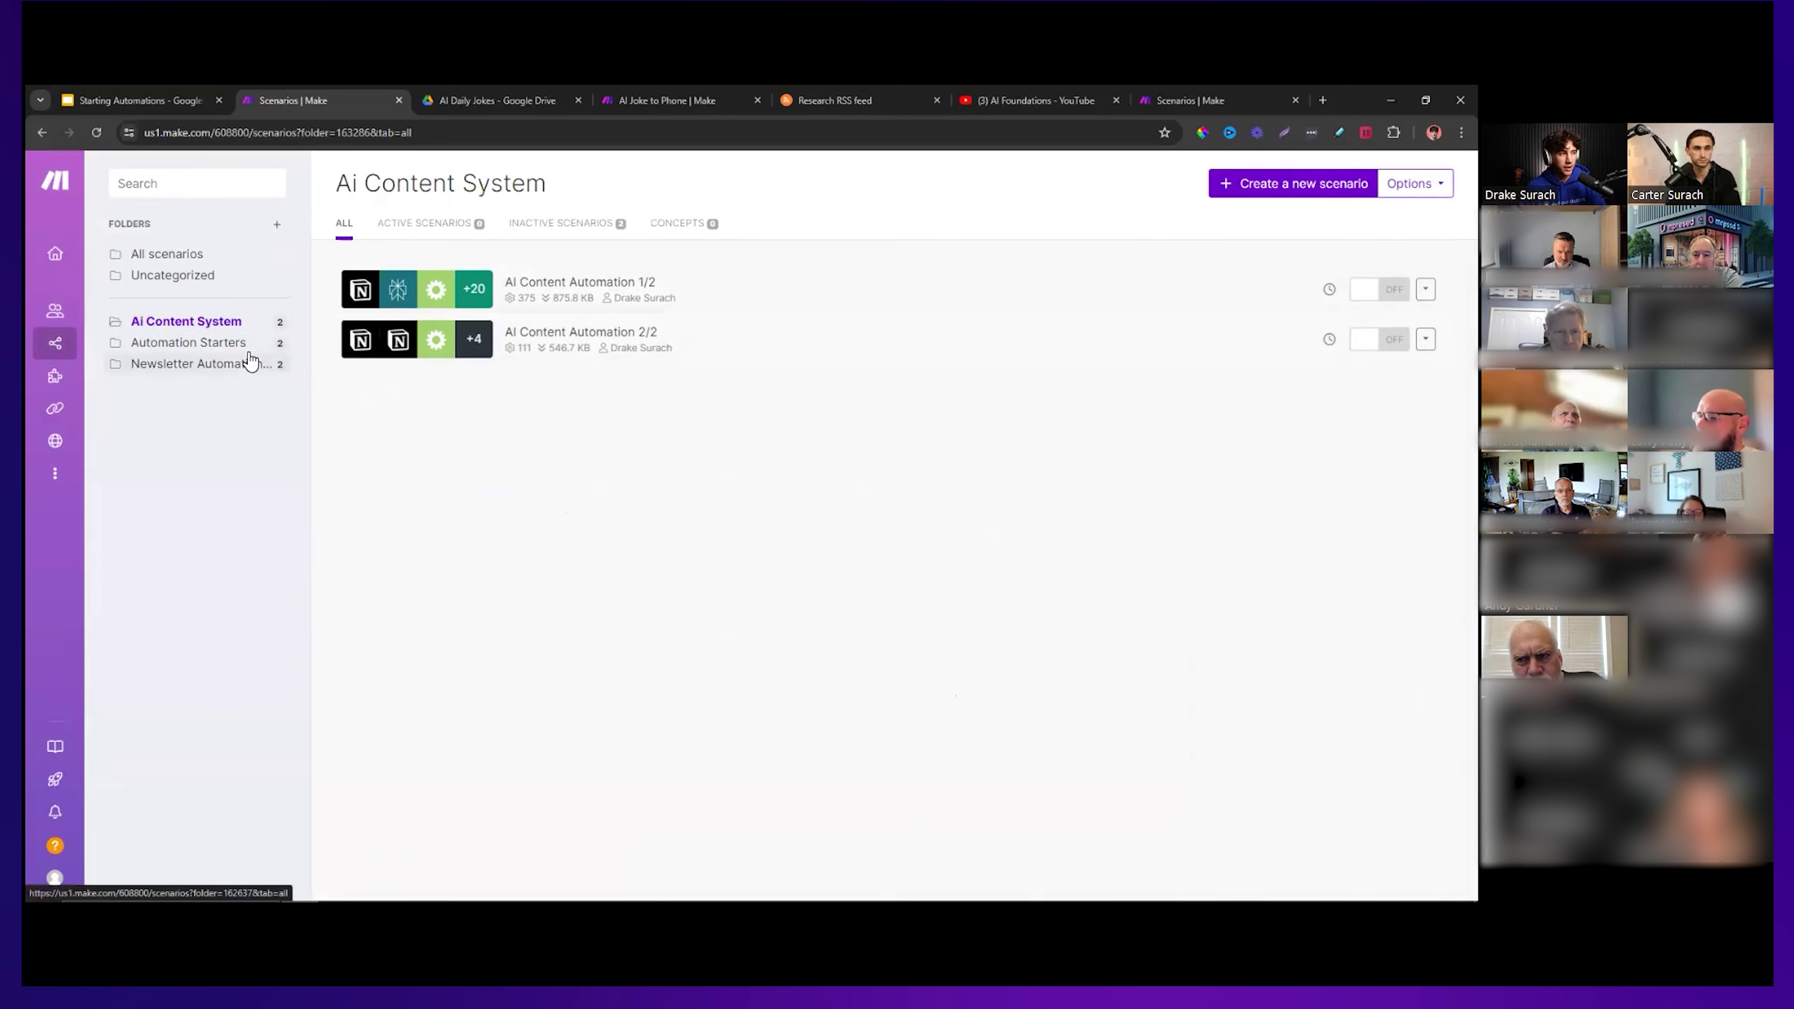
Open the Newsletter Automation 2/2 scenario for editing and shift the Subject Line module slightly.
click(309, 362)
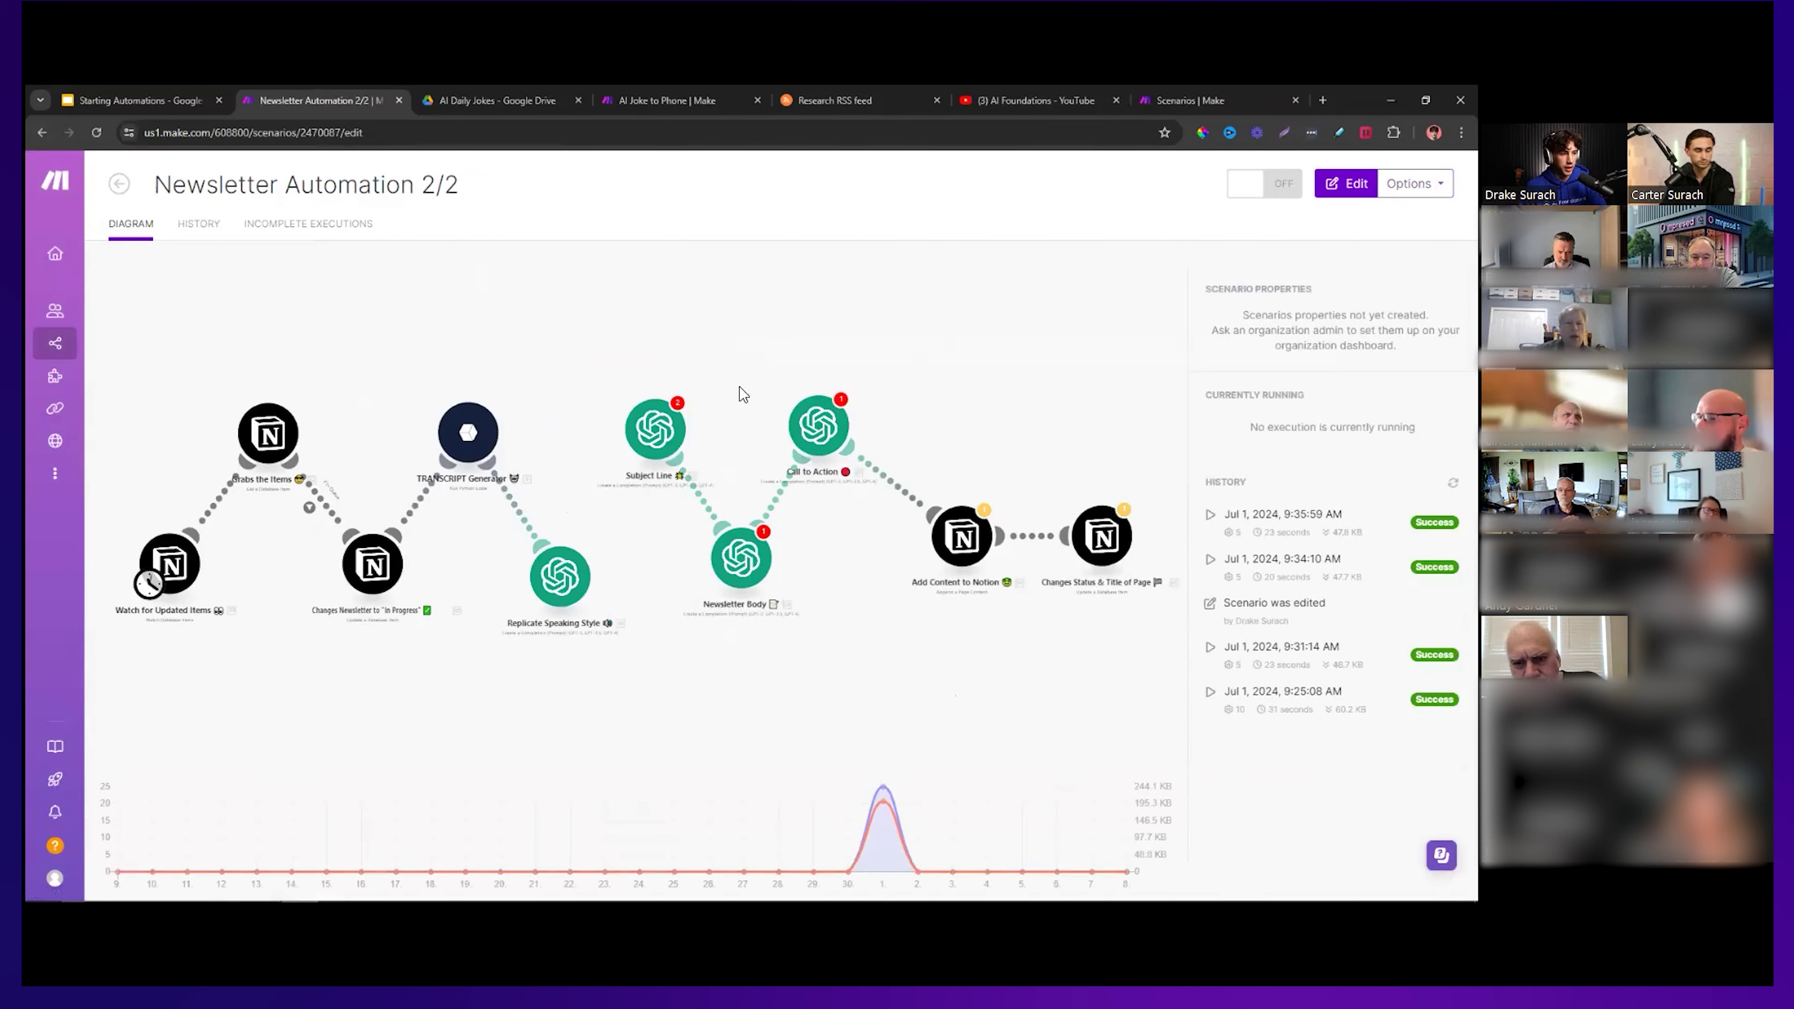
drag(716, 503, 666, 603)
drag(811, 449, 795, 408)
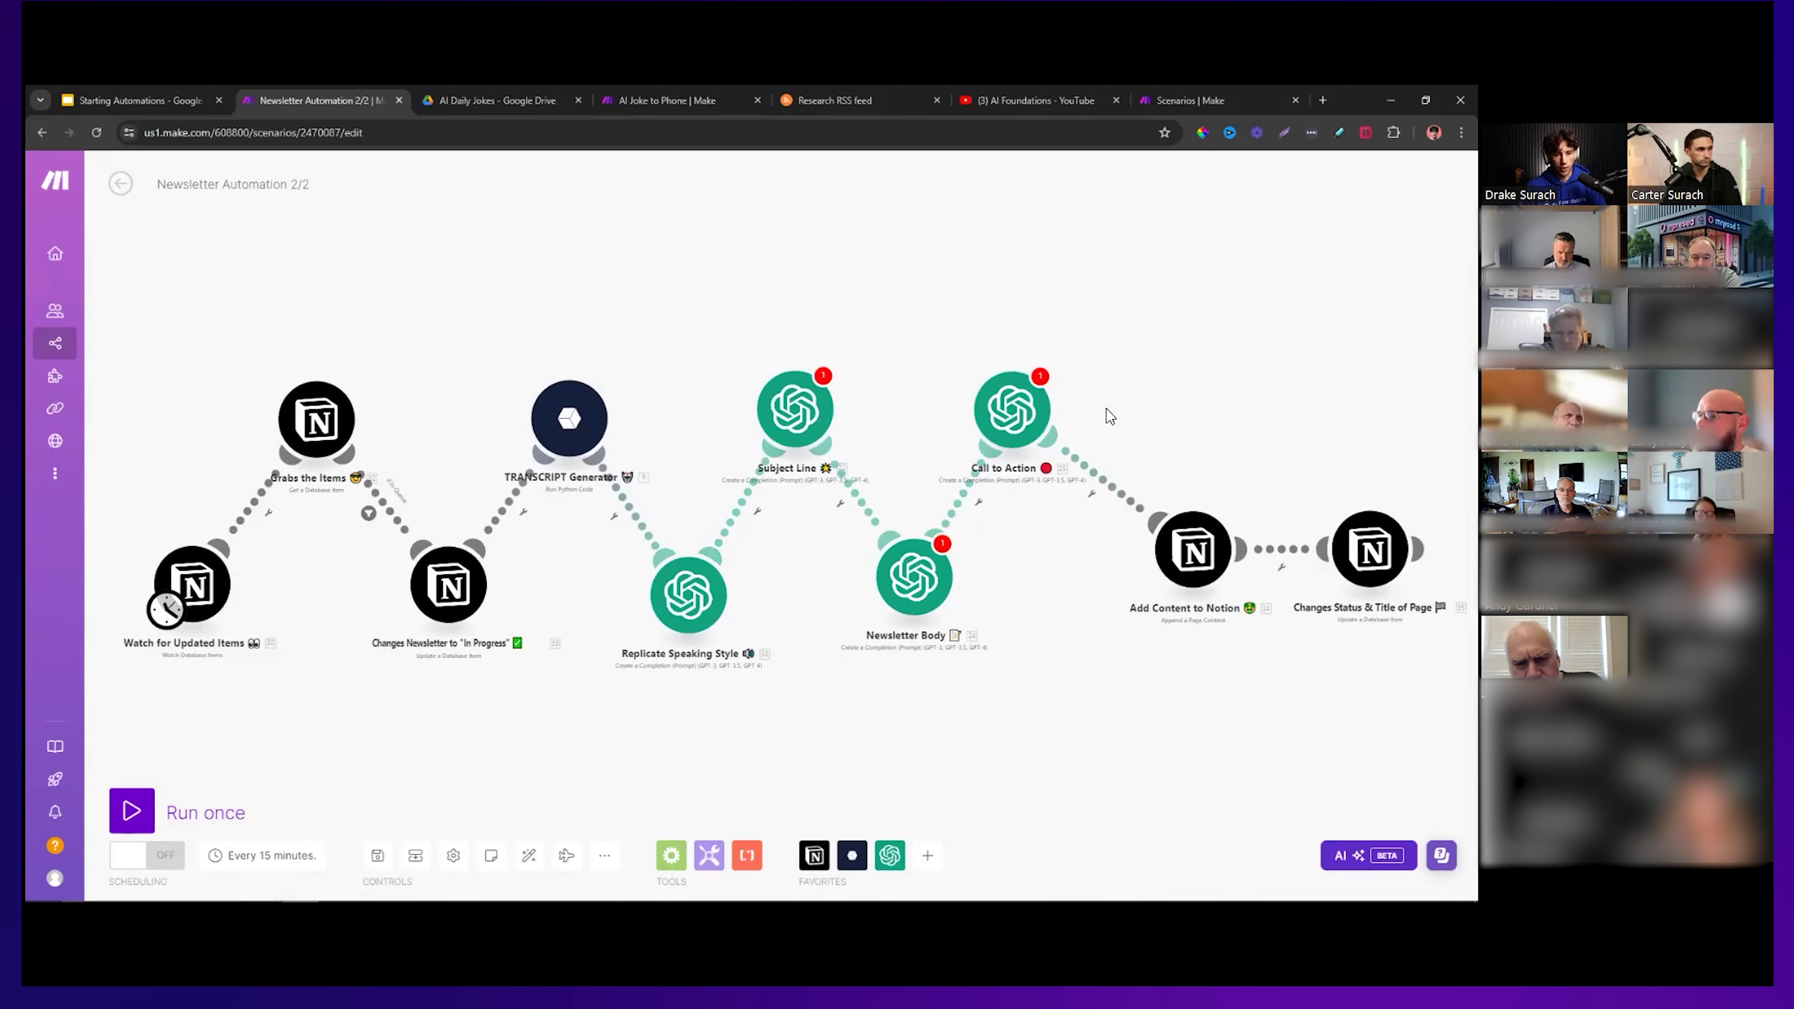
Move the Add Content to Notion and Changes Status & Title of Page modules slightly lower so they sit level.
scroll(1089, 385, right, 3)
scroll(1050, 518, down, 3)
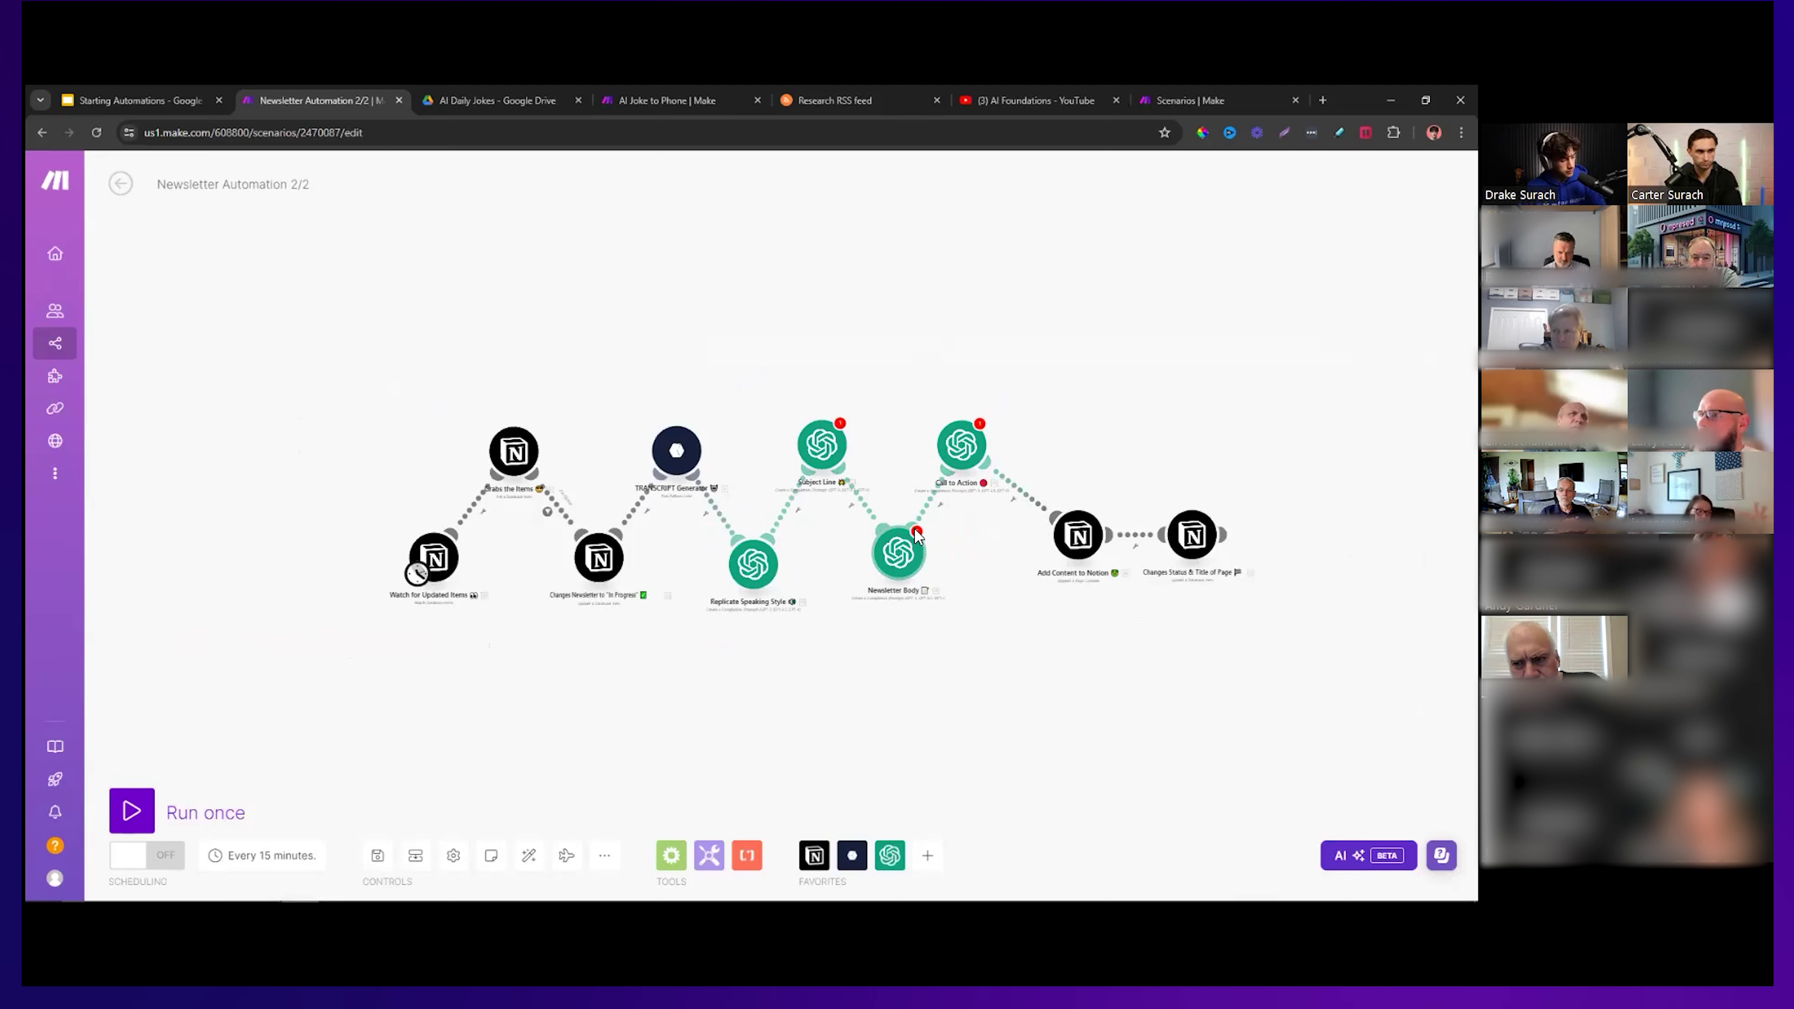
scroll(917, 536, up, 2)
scroll(1101, 385, right, 2)
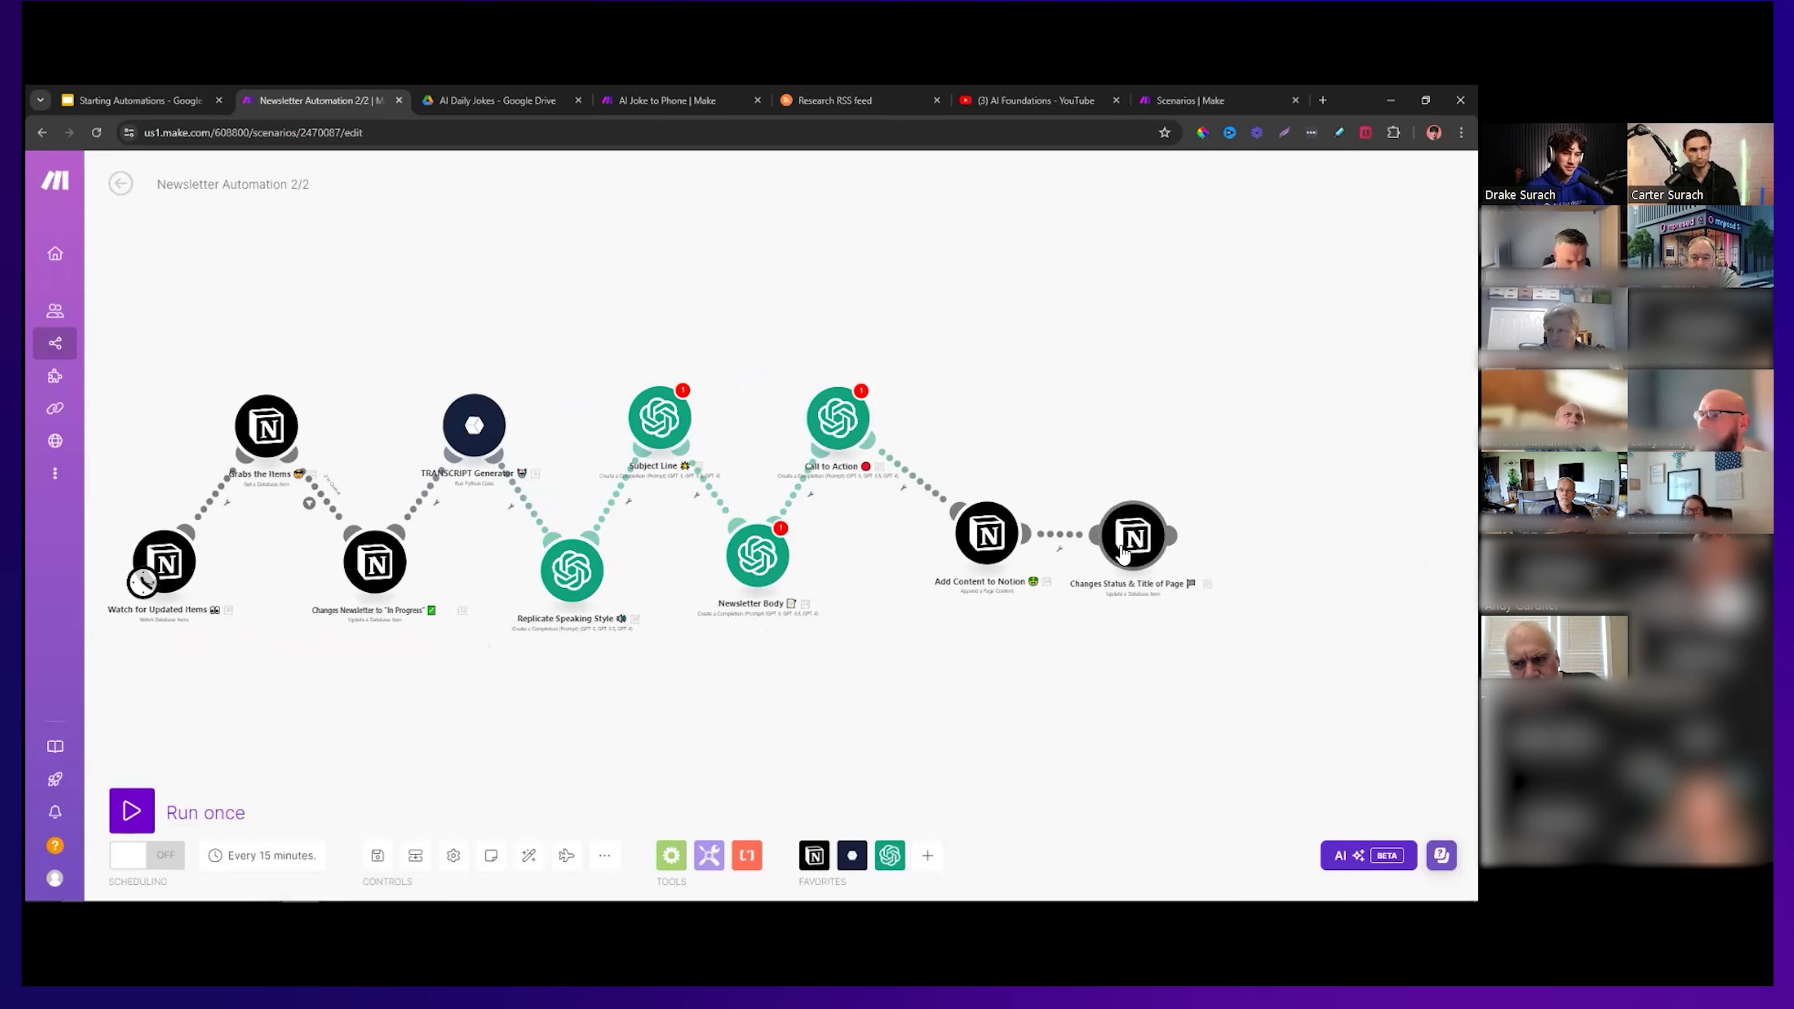
drag(1014, 440, 1054, 449)
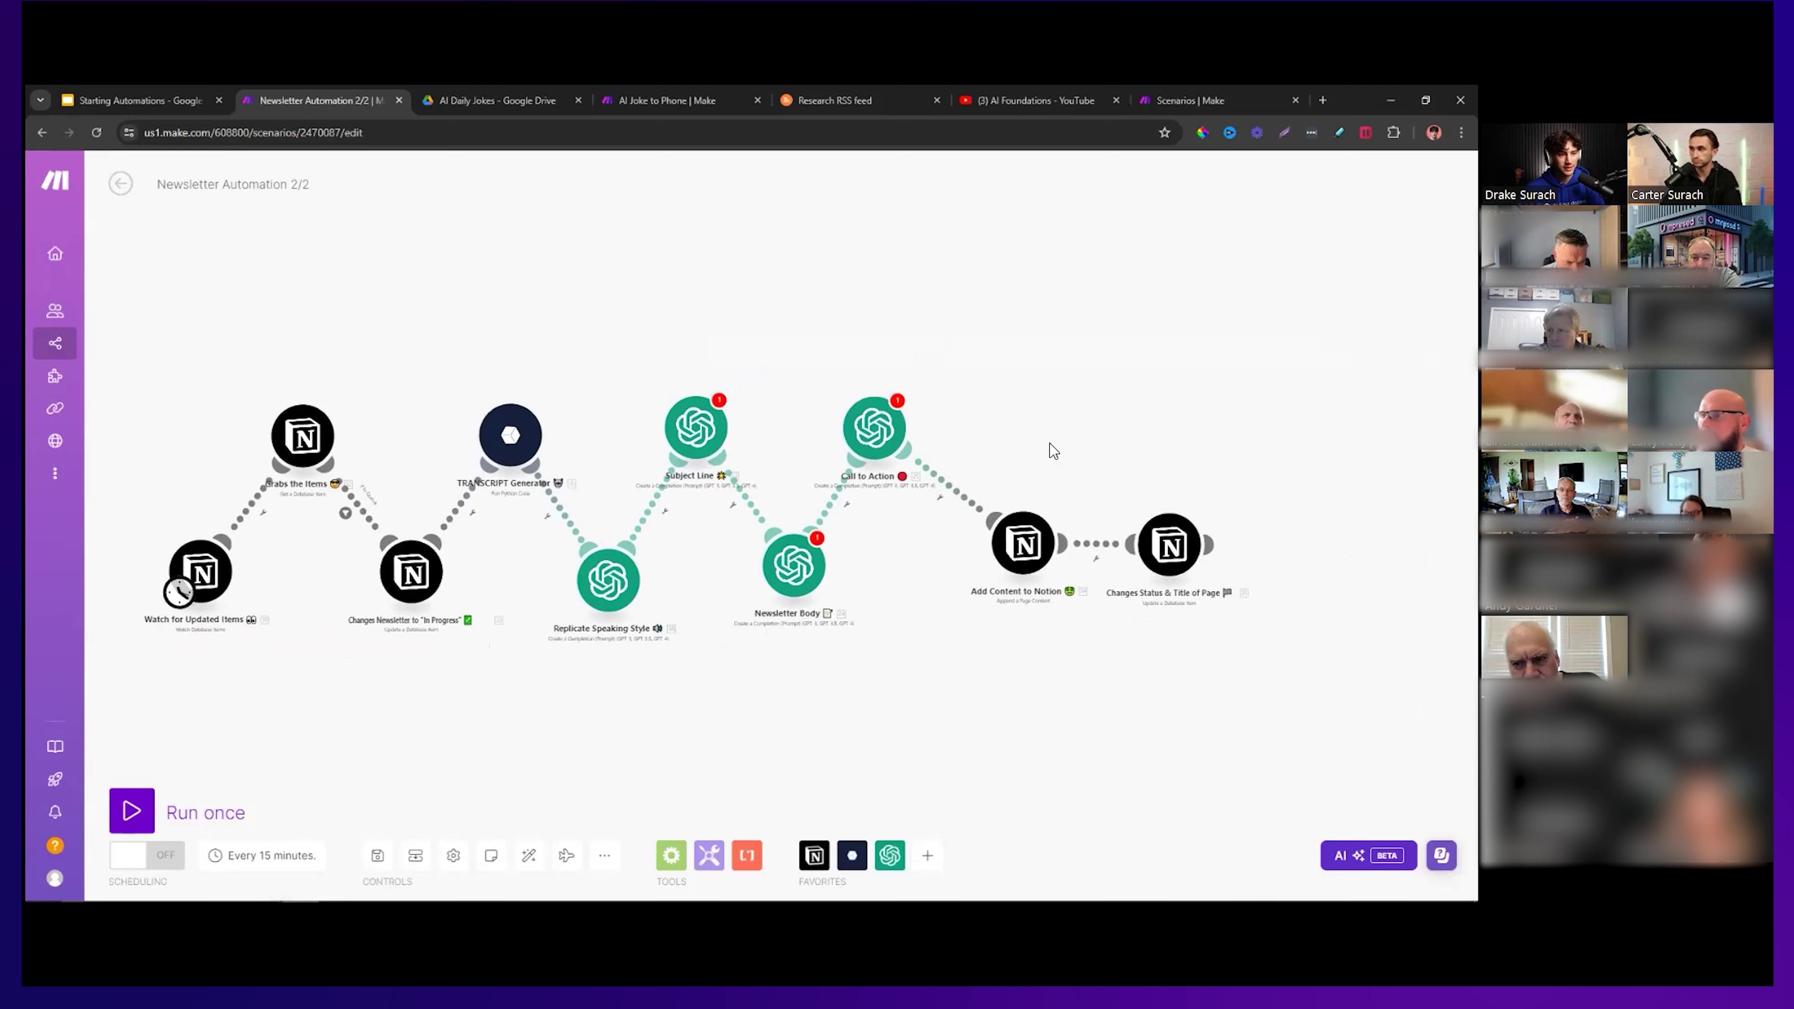
drag(1015, 555, 996, 566)
drag(1169, 548, 1170, 566)
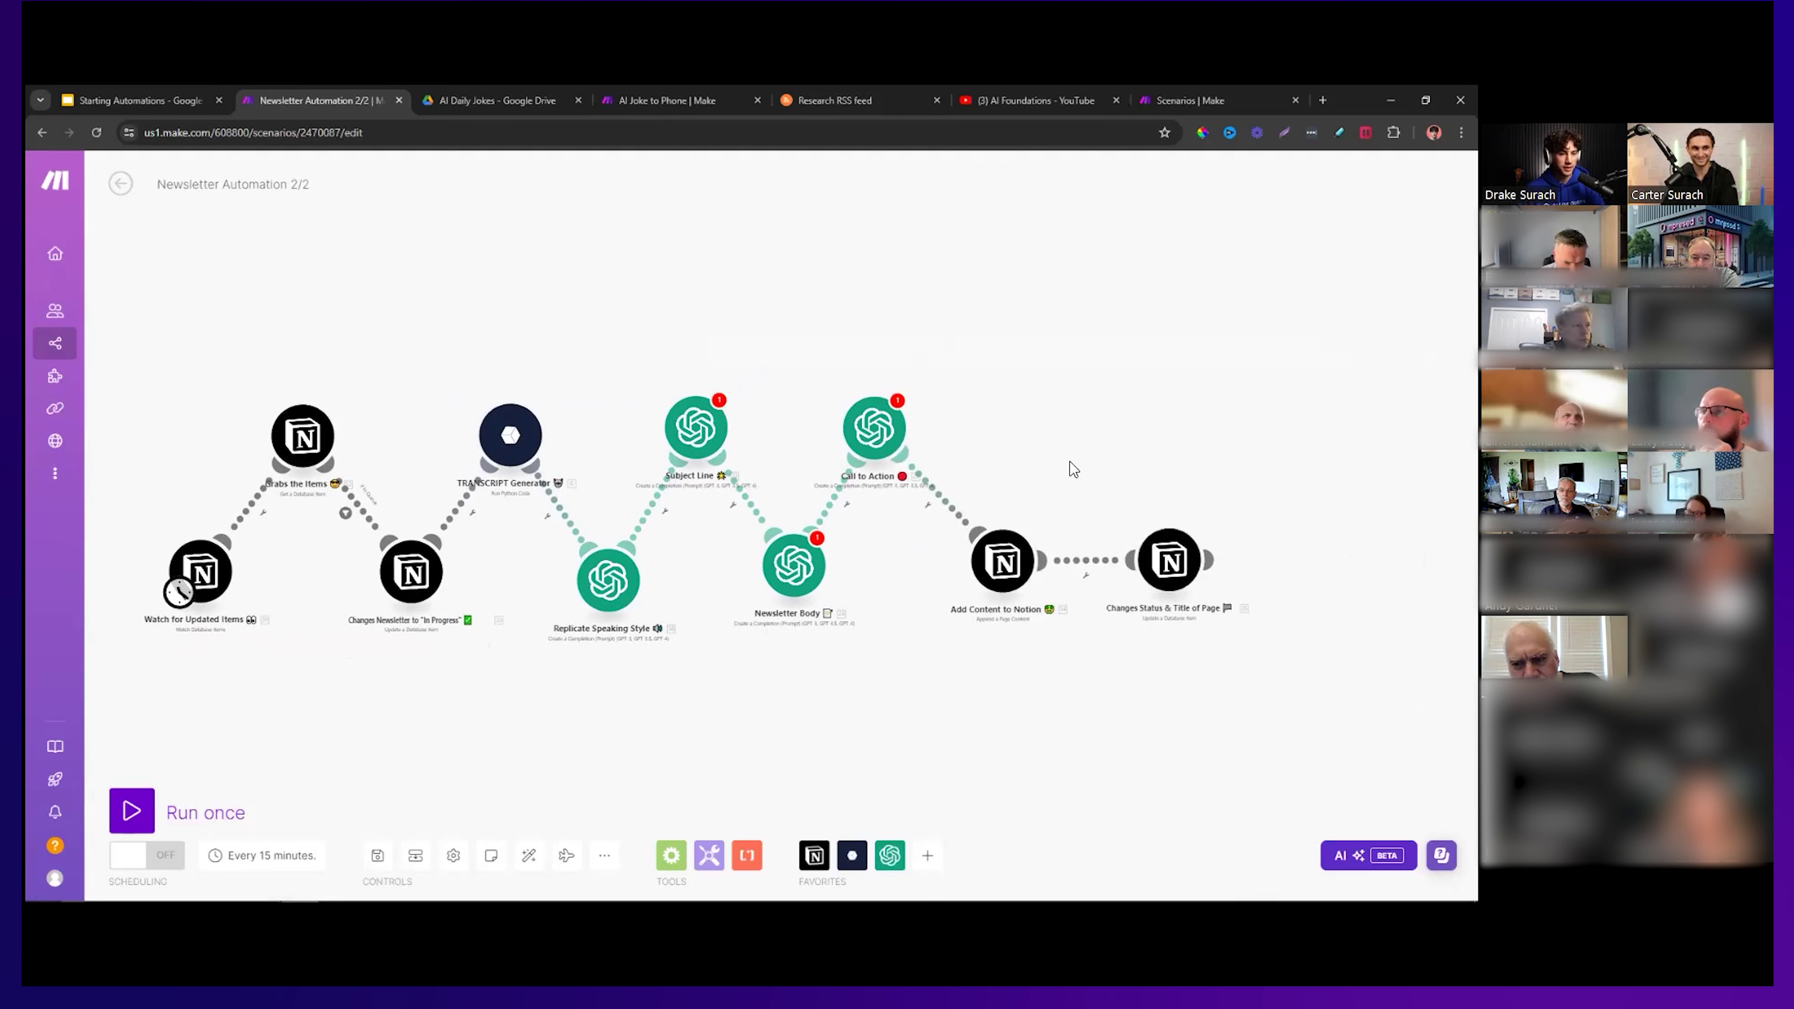
Read the prompt in the Subject Line module's message content and close the module without changing it.
scroll(977, 476, down, 2)
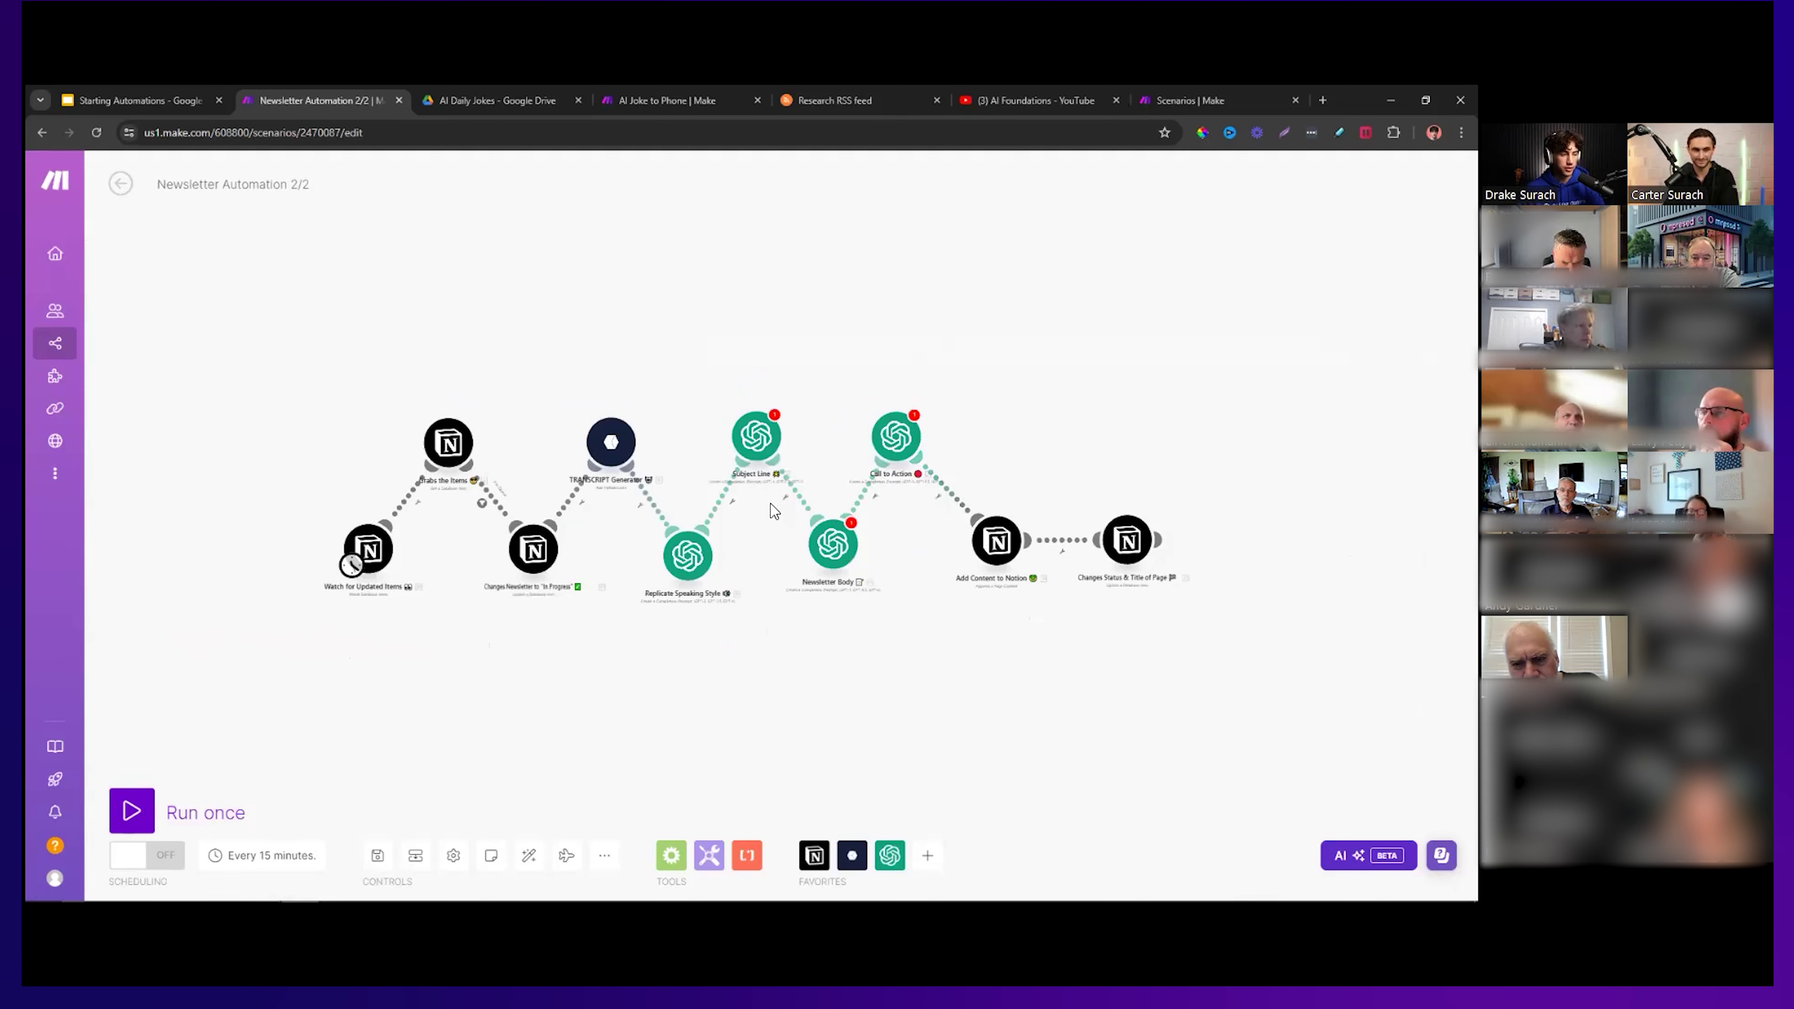
scroll(775, 510, up, 5)
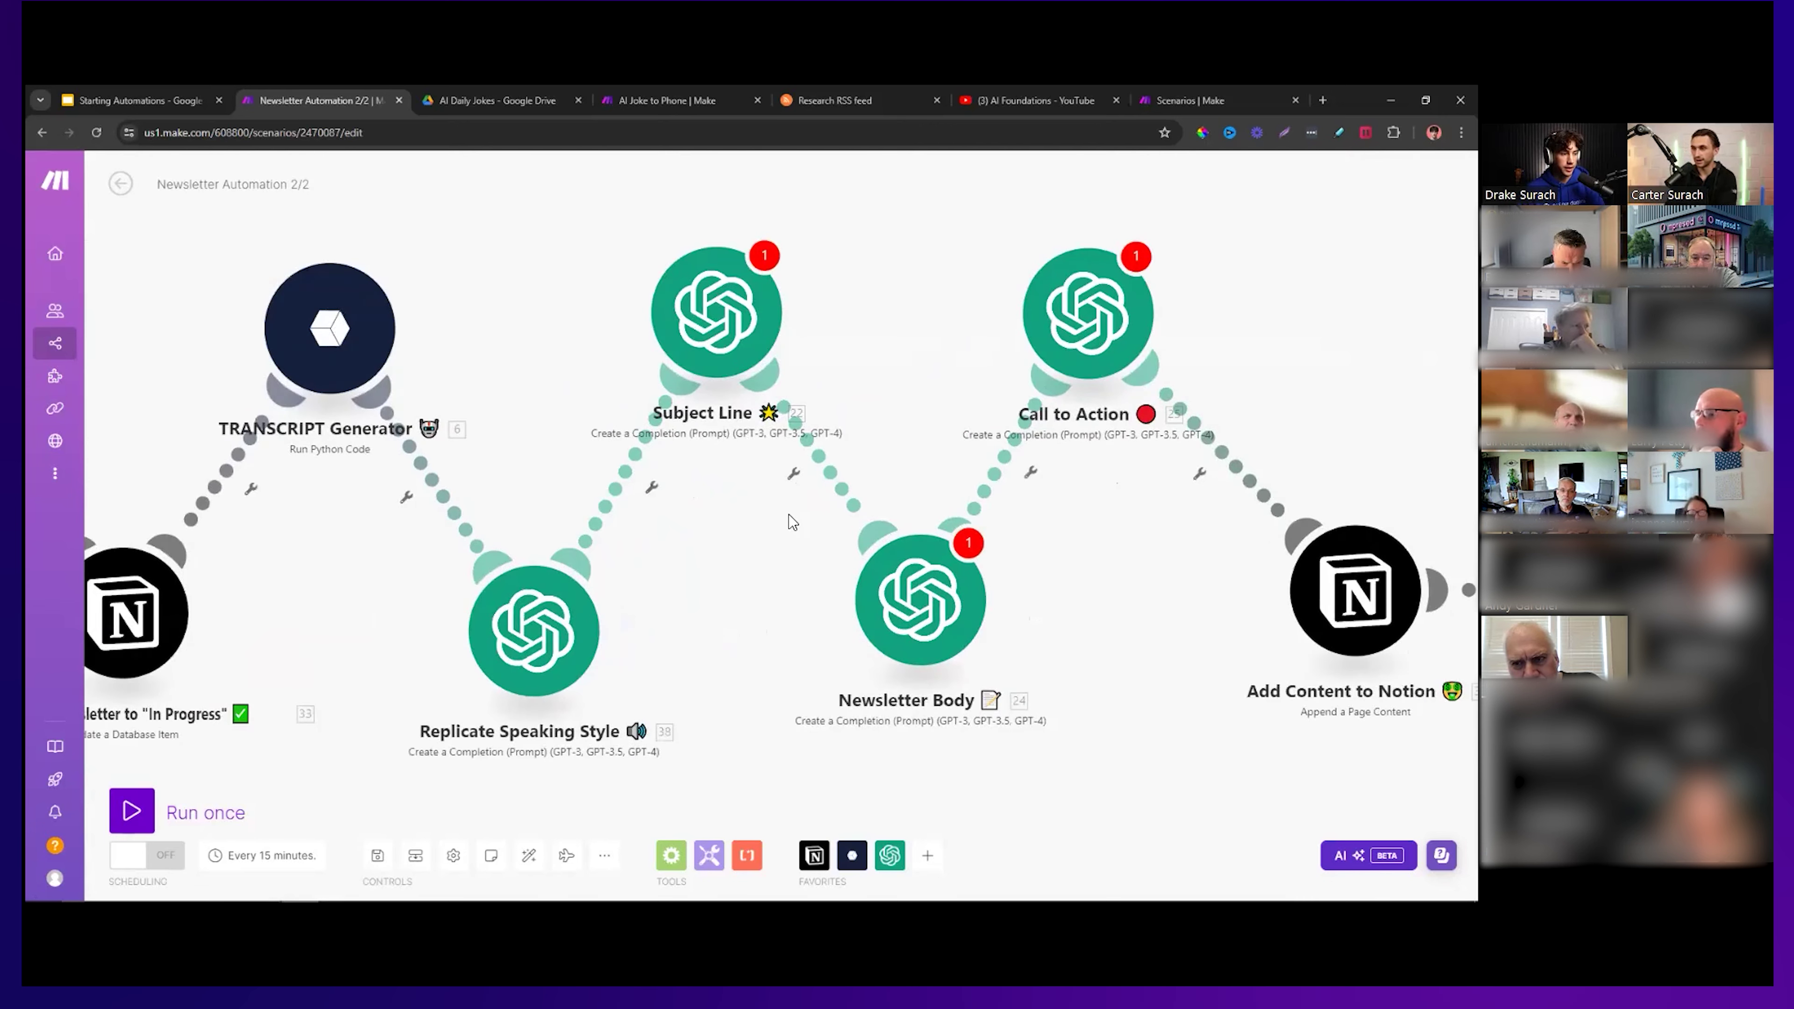
scroll(778, 525, down, 2)
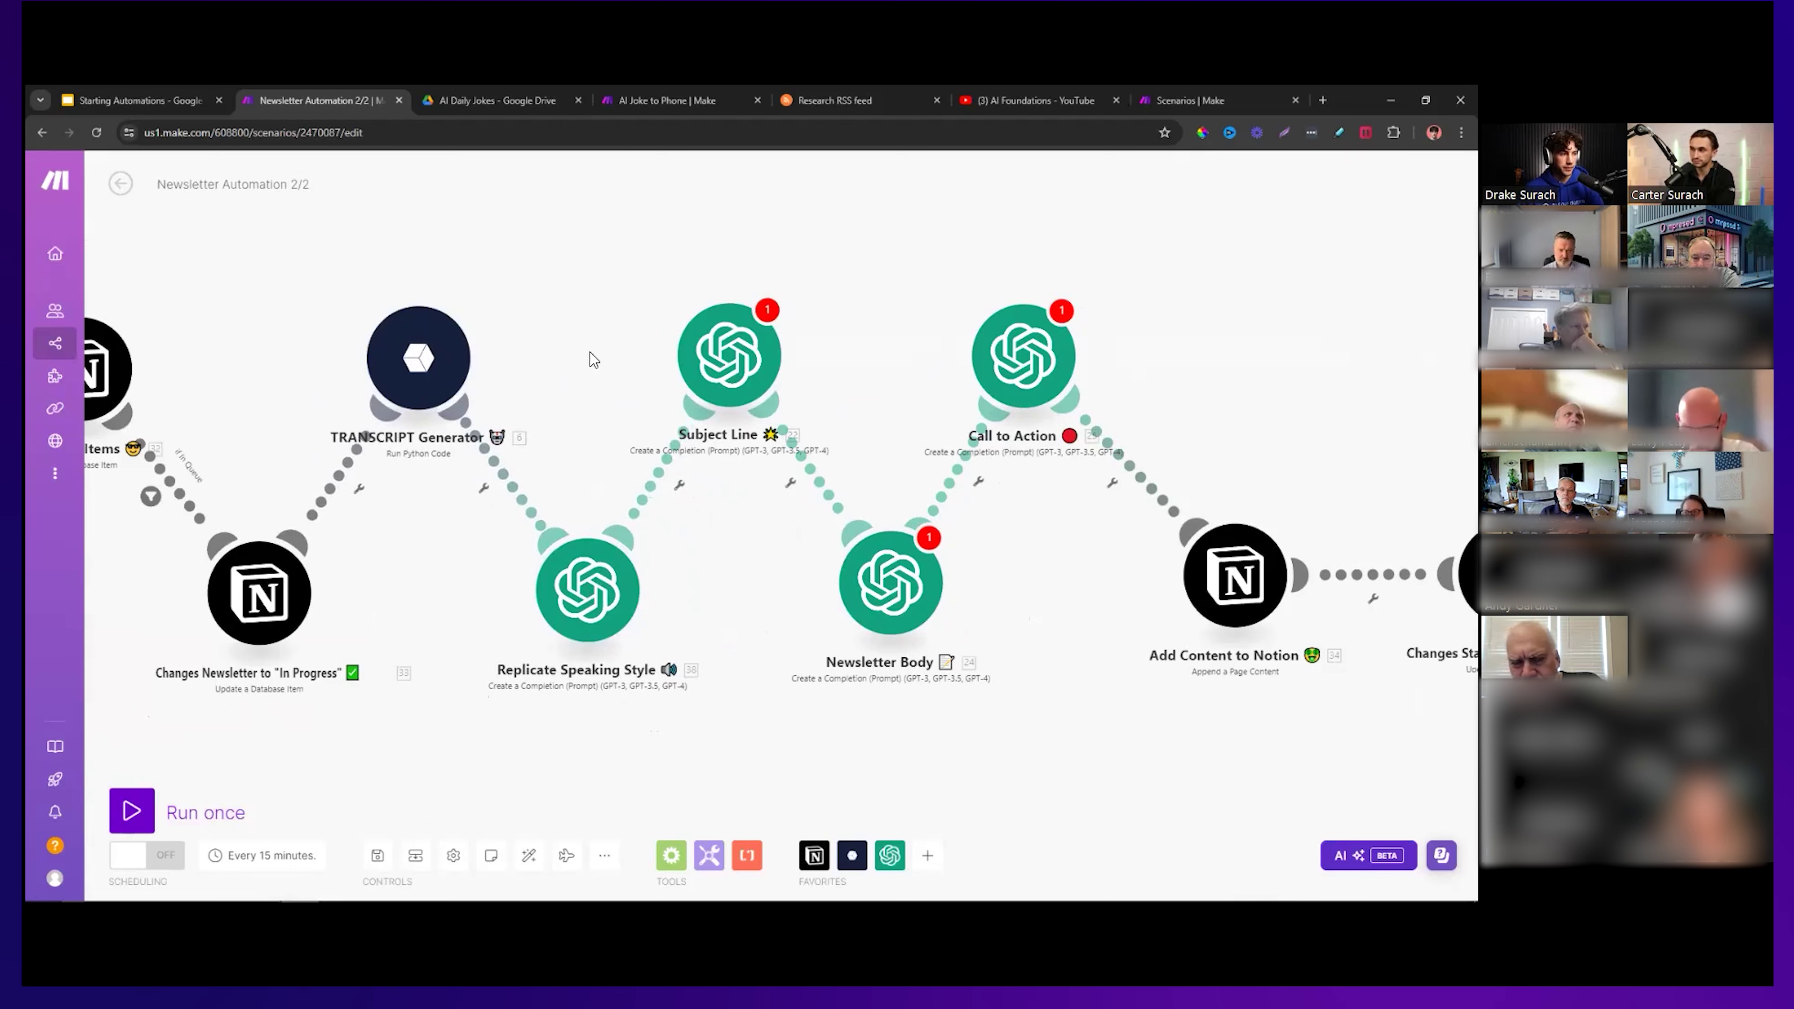
scroll(576, 343, down, 2)
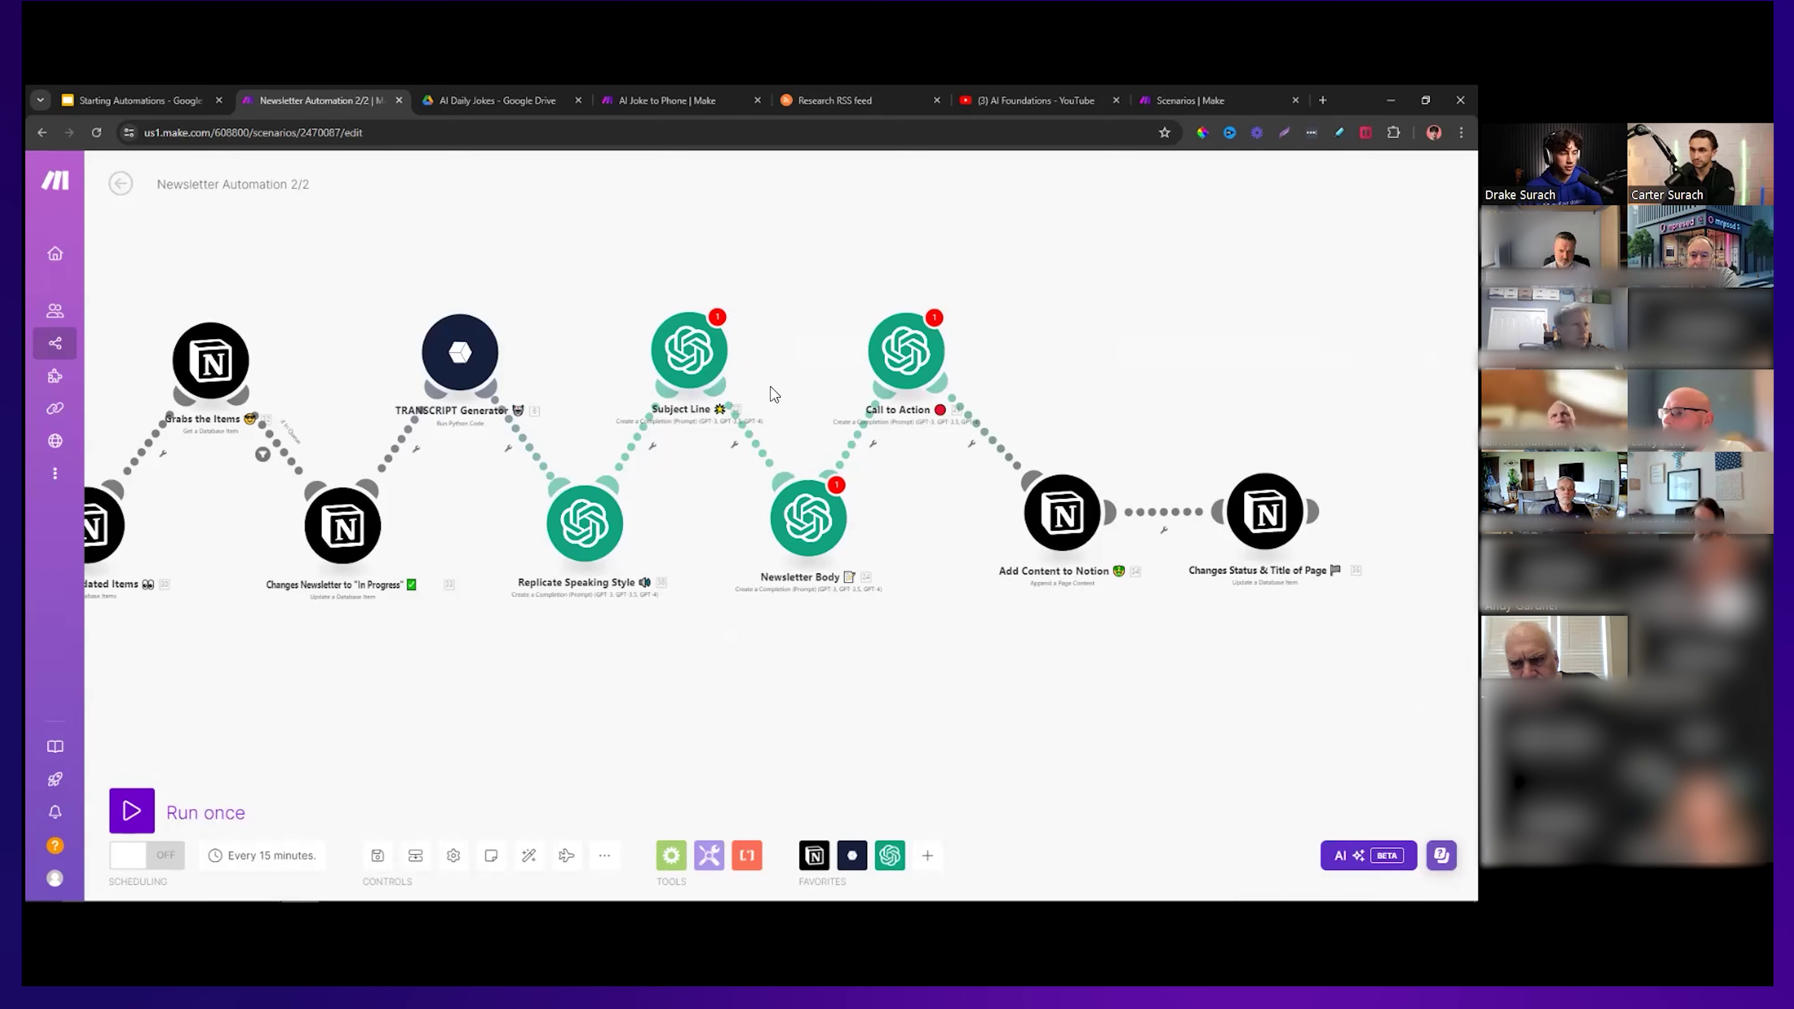
scroll(770, 389, down, 2)
click(719, 364)
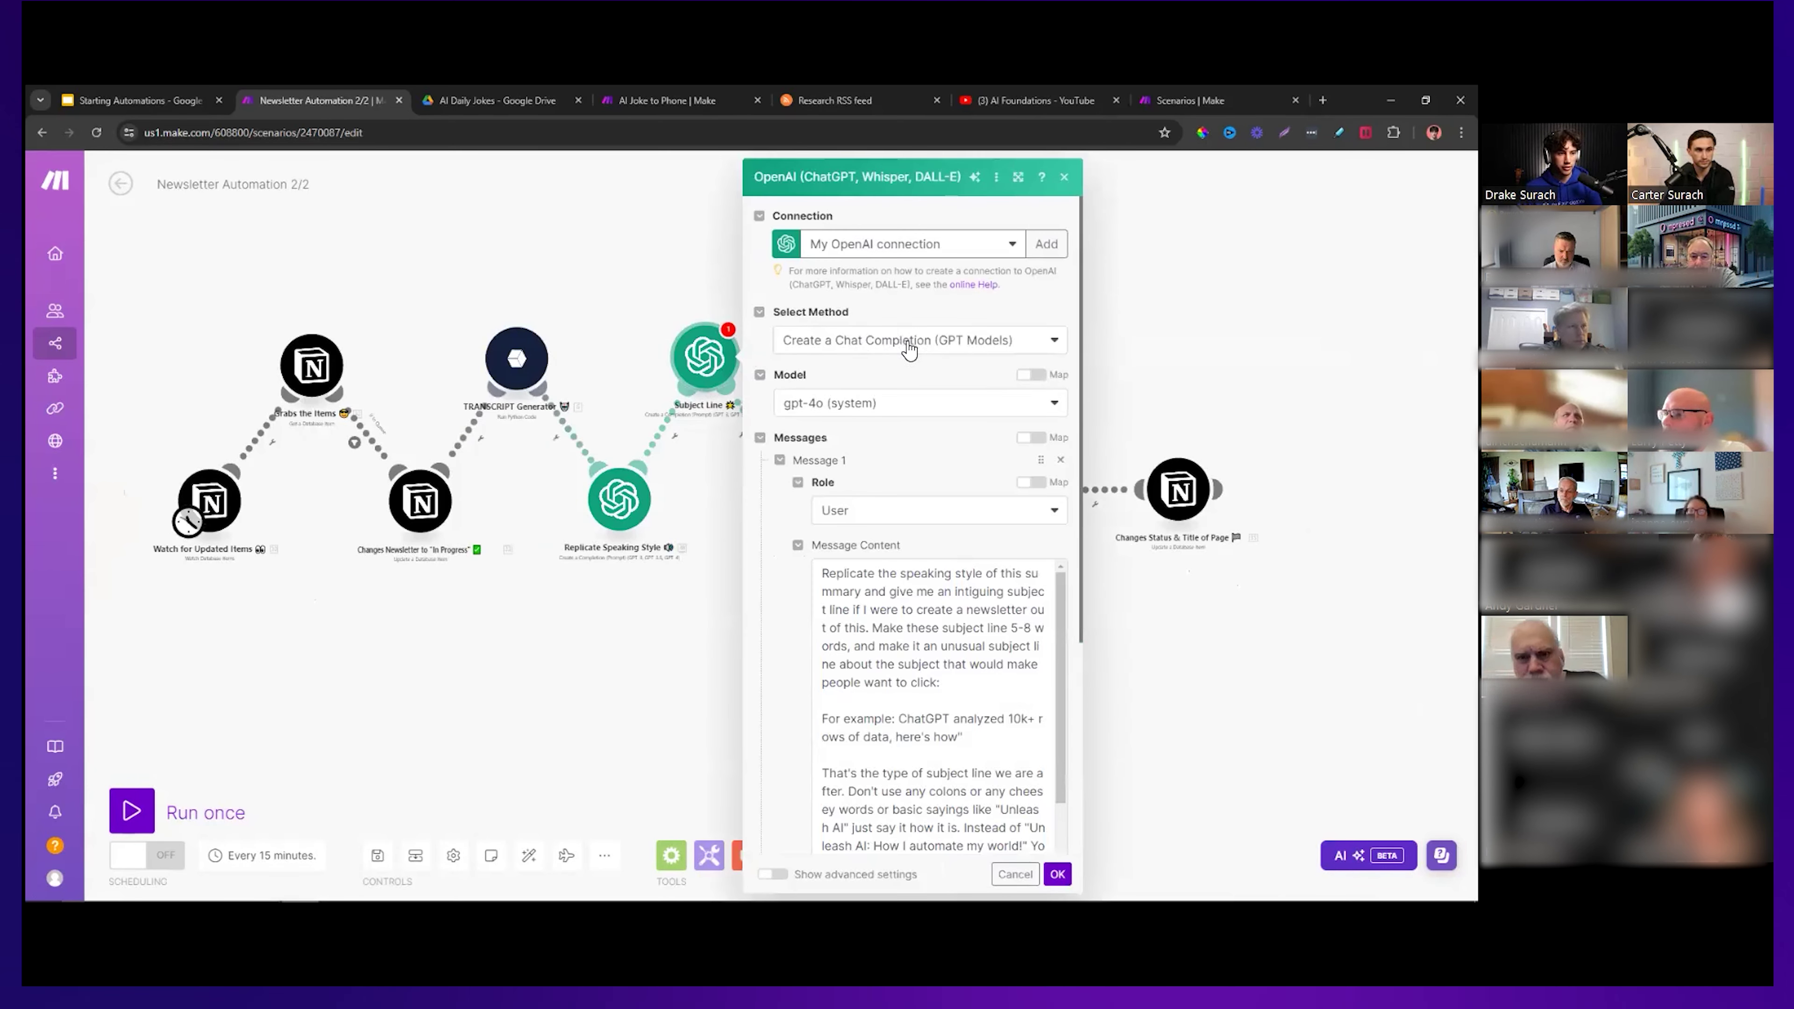
scroll(923, 472, down, 3)
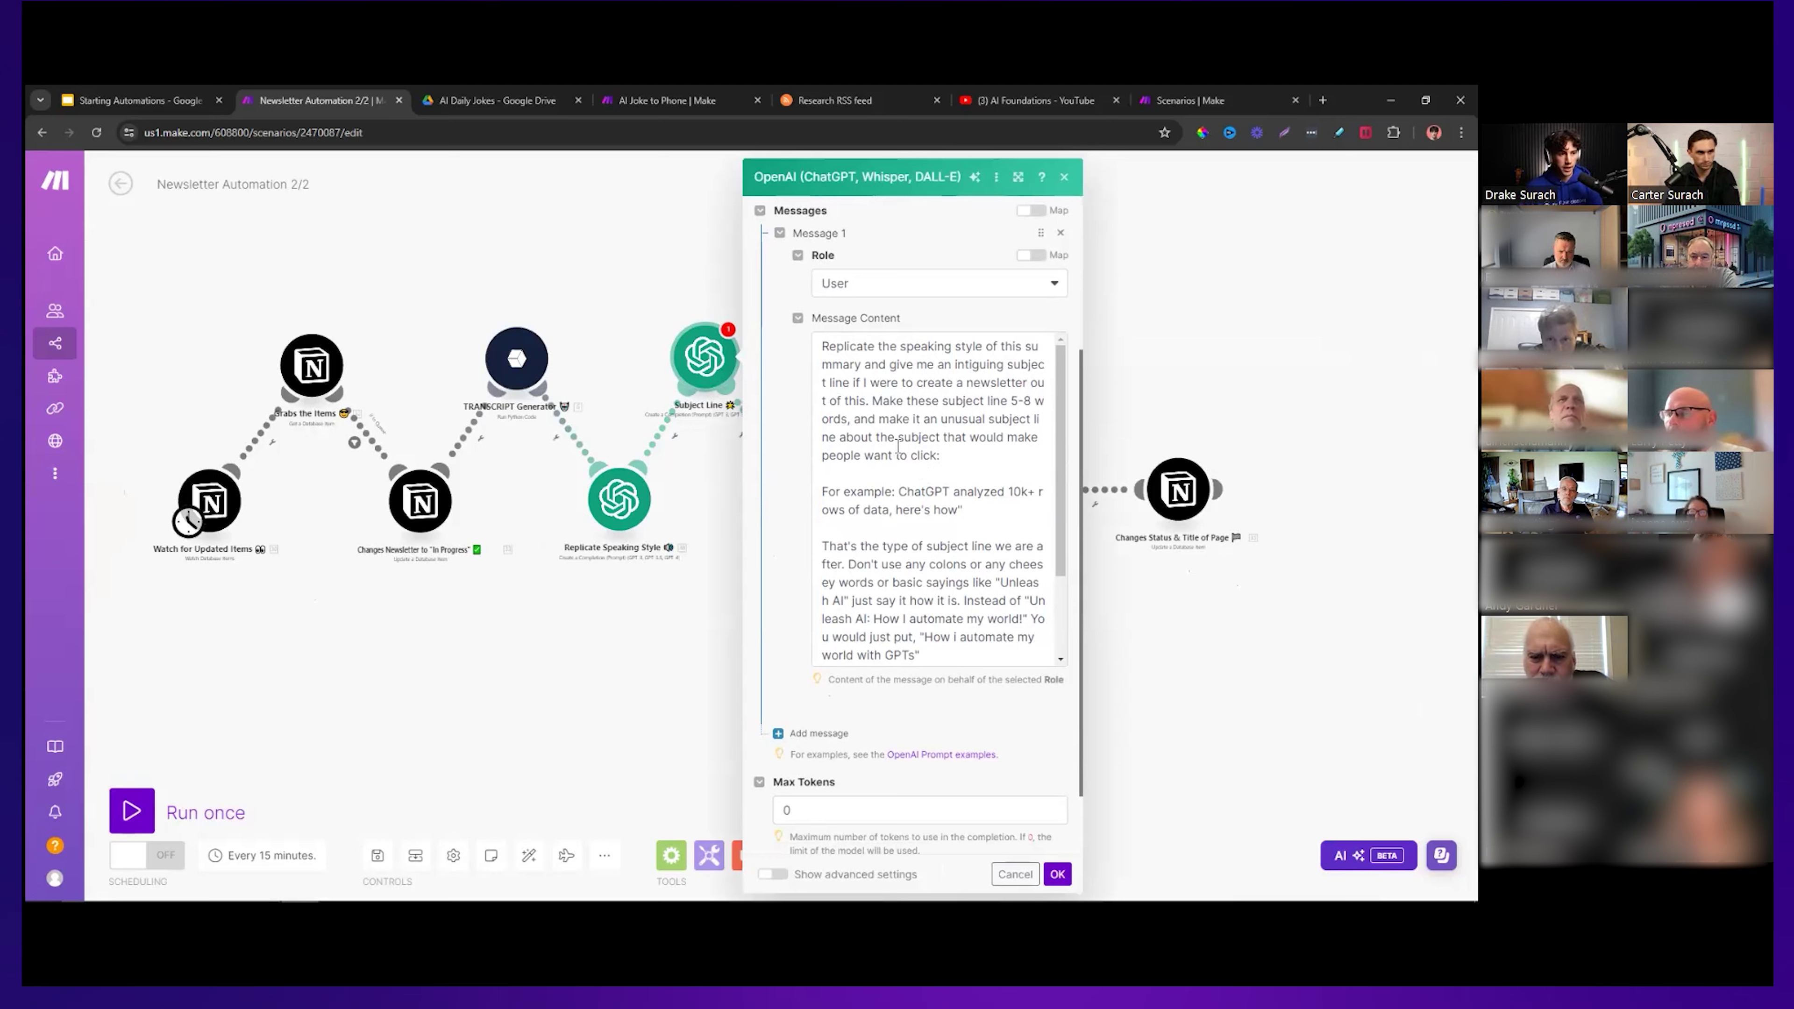
drag(954, 663, 817, 357)
click(930, 408)
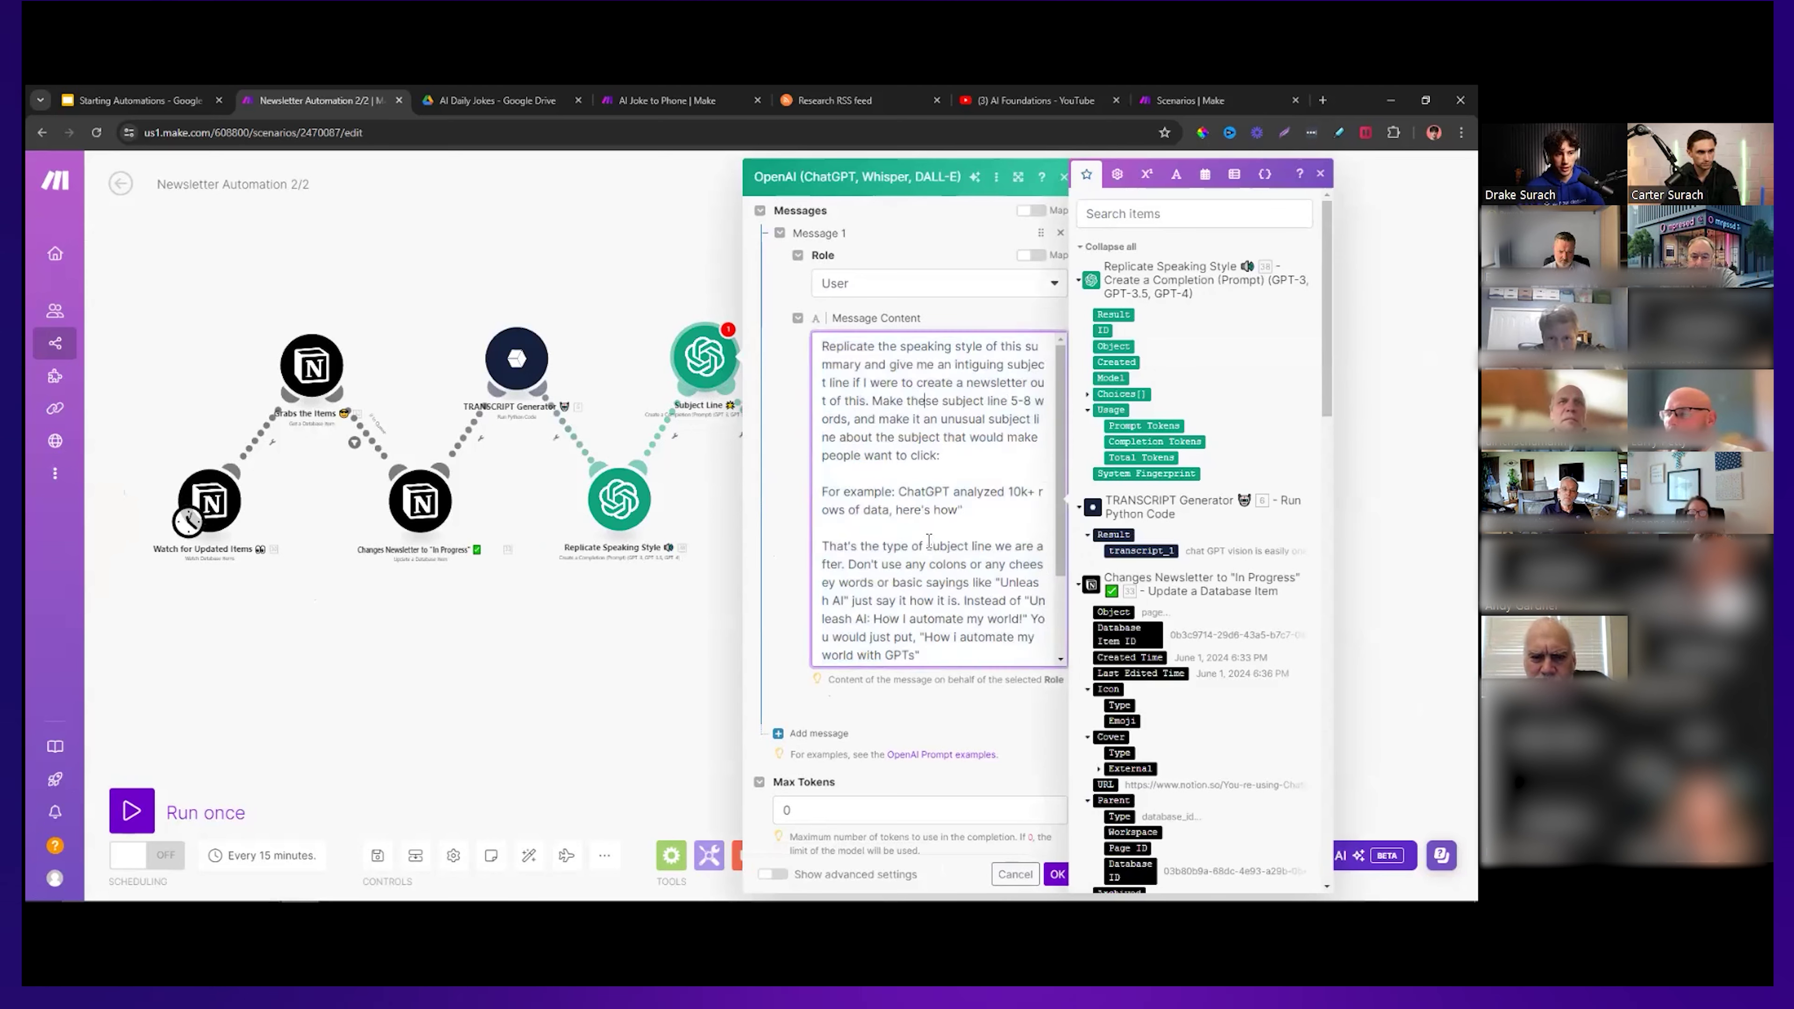
click(991, 317)
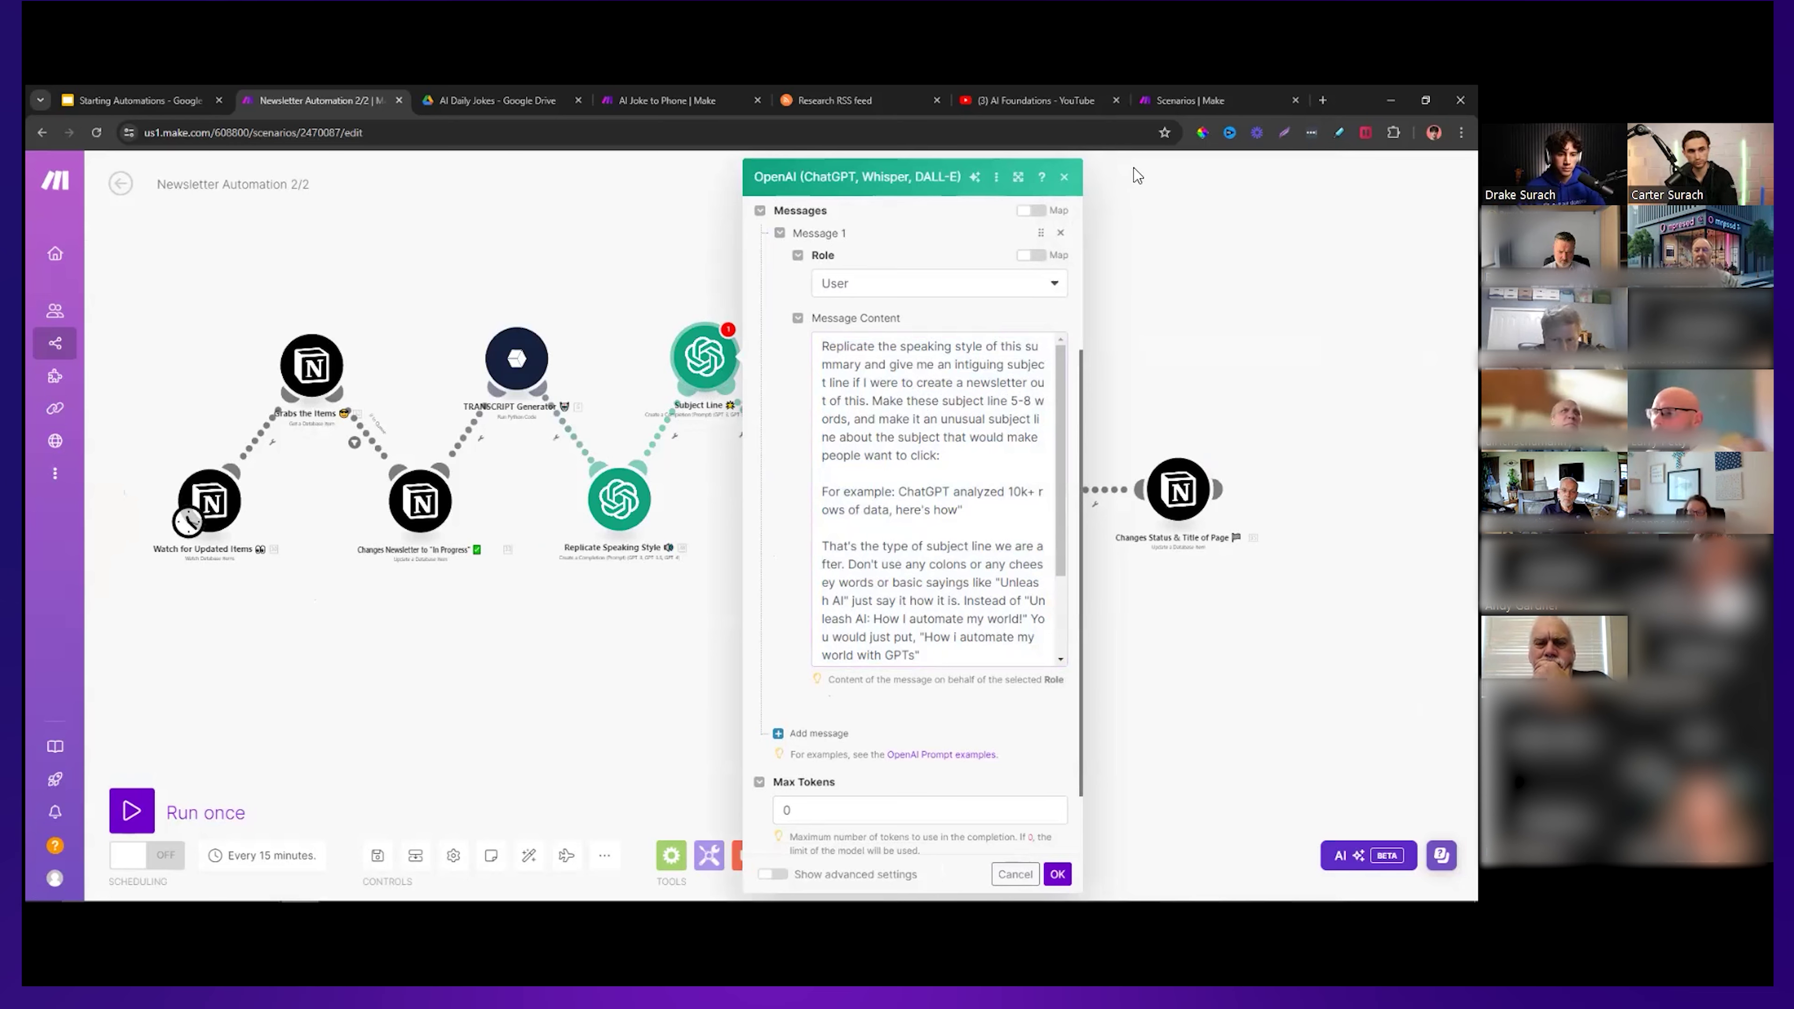
click(1064, 176)
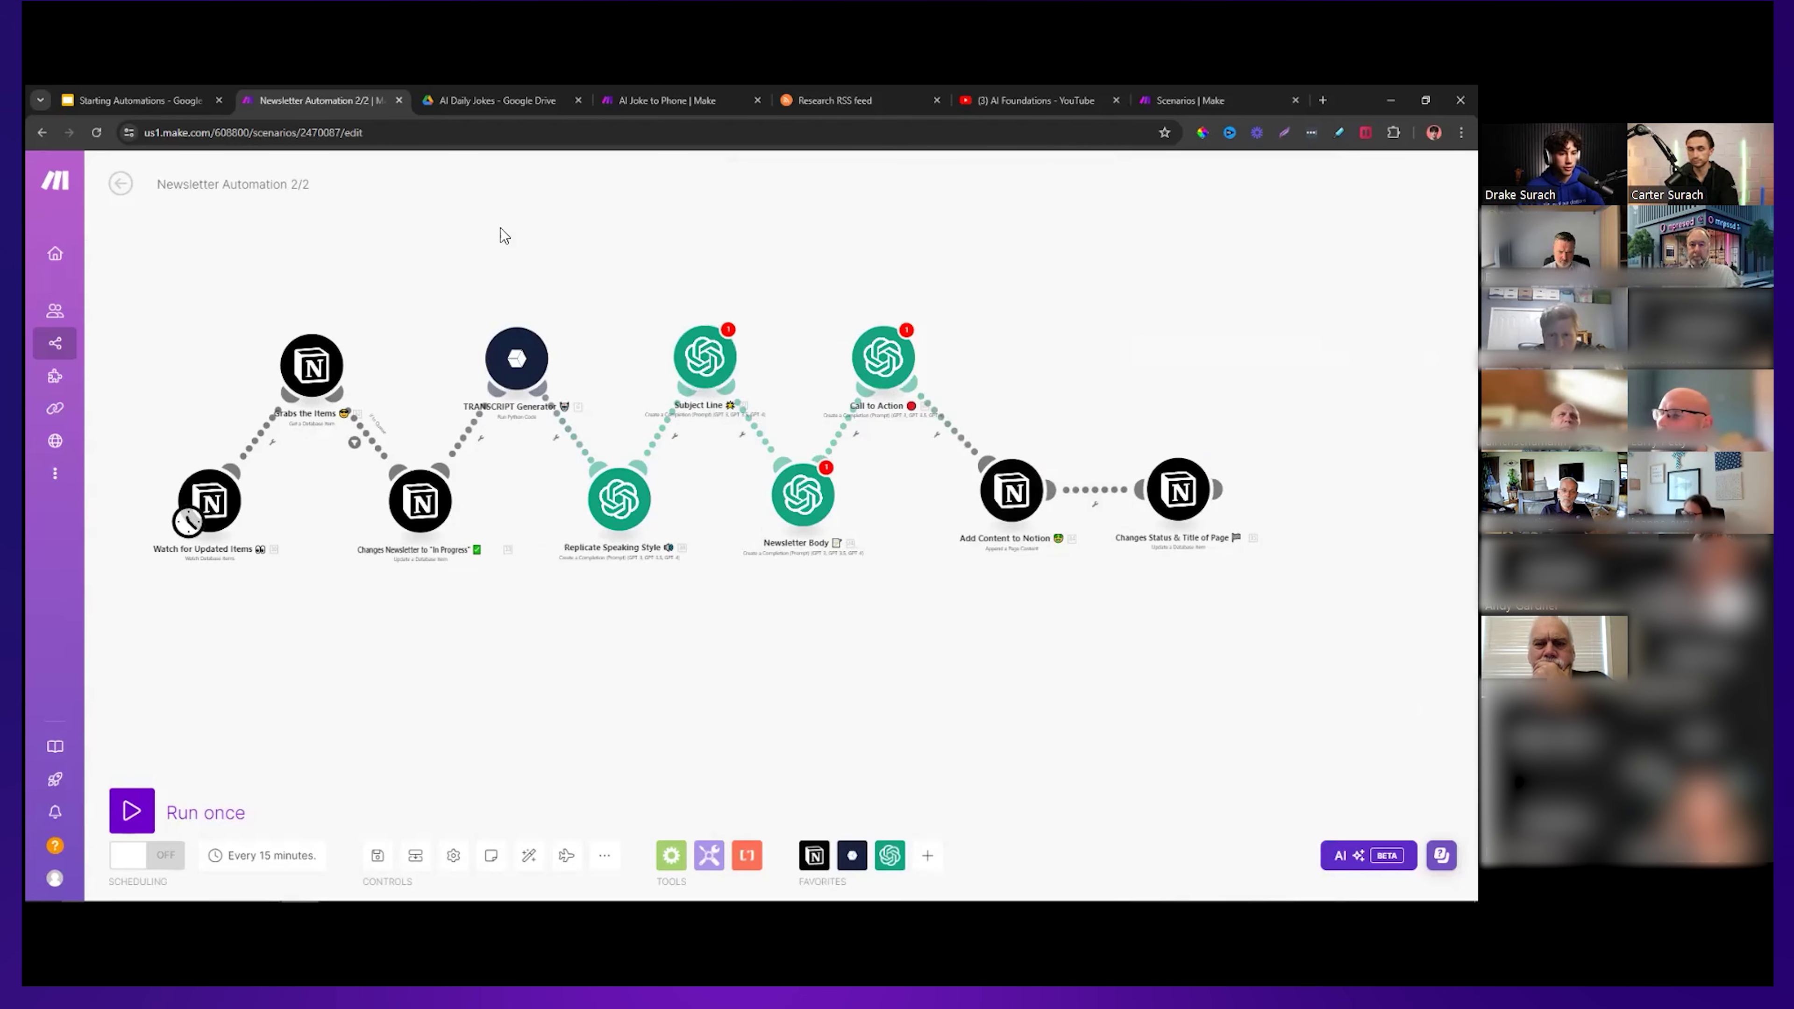
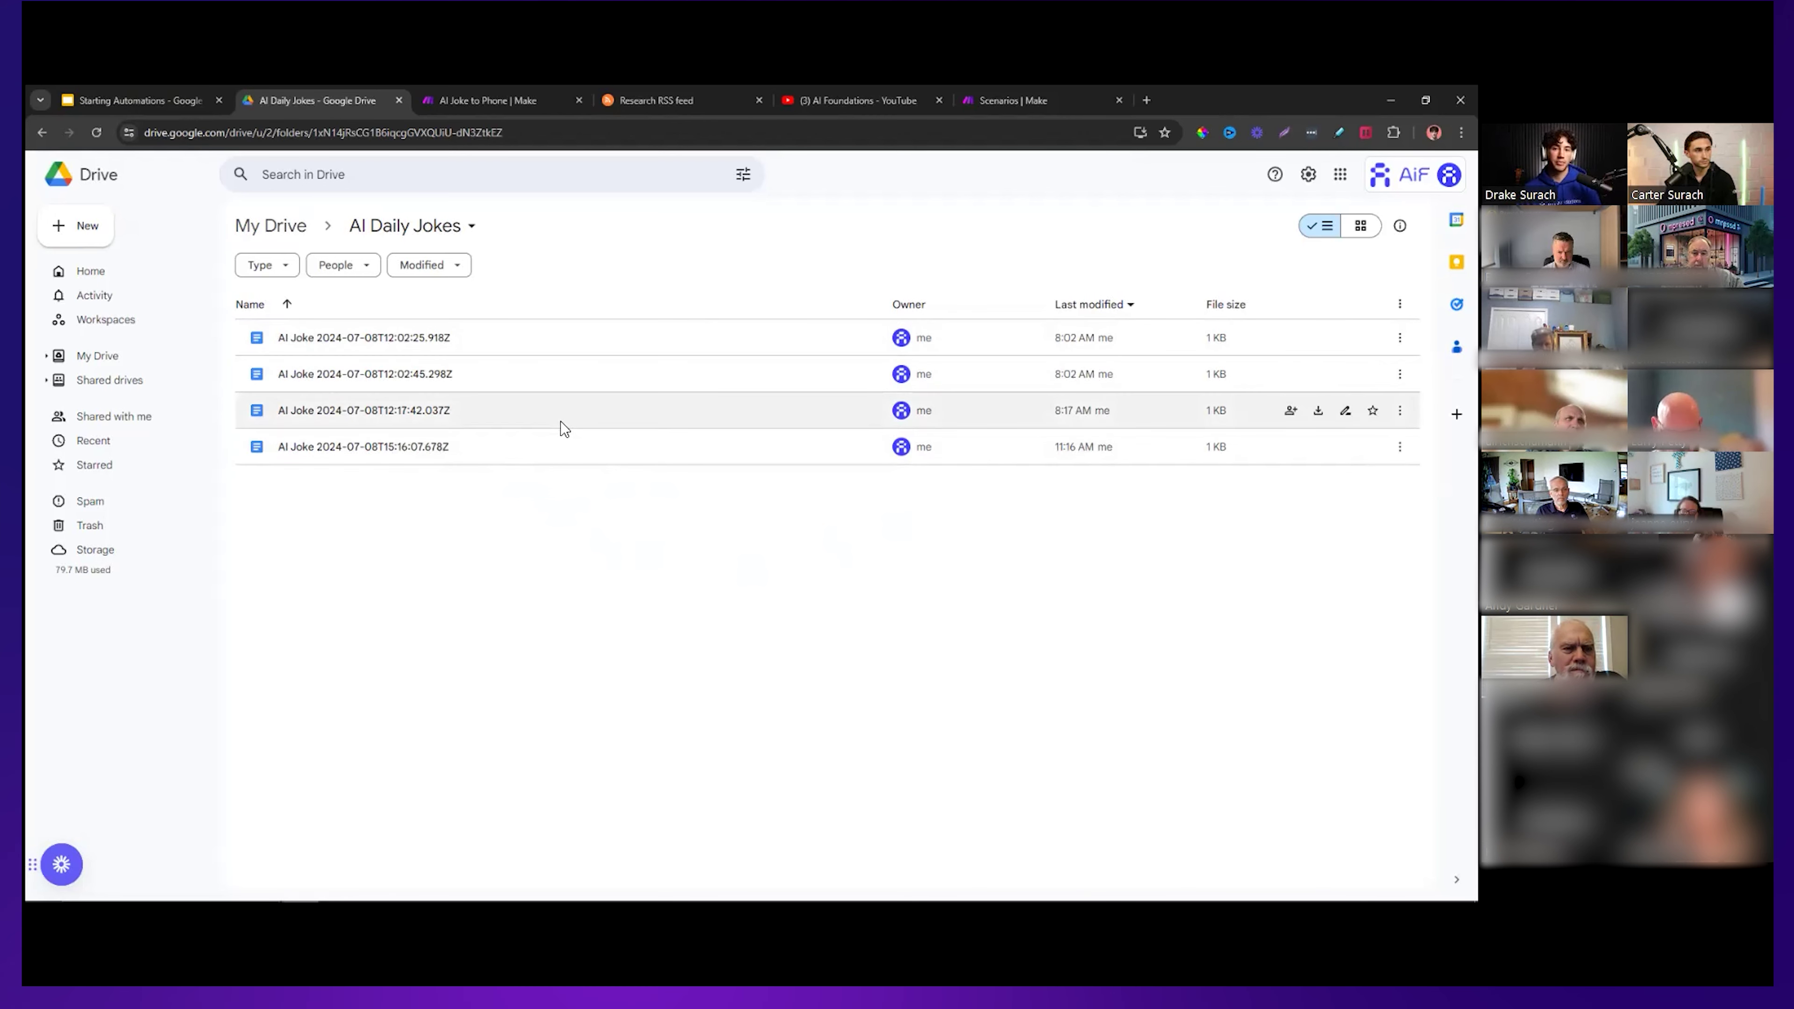
Switch to the AI Joke to Phone scenario and check its schedule setting, leaving it unchanged.
click(492, 100)
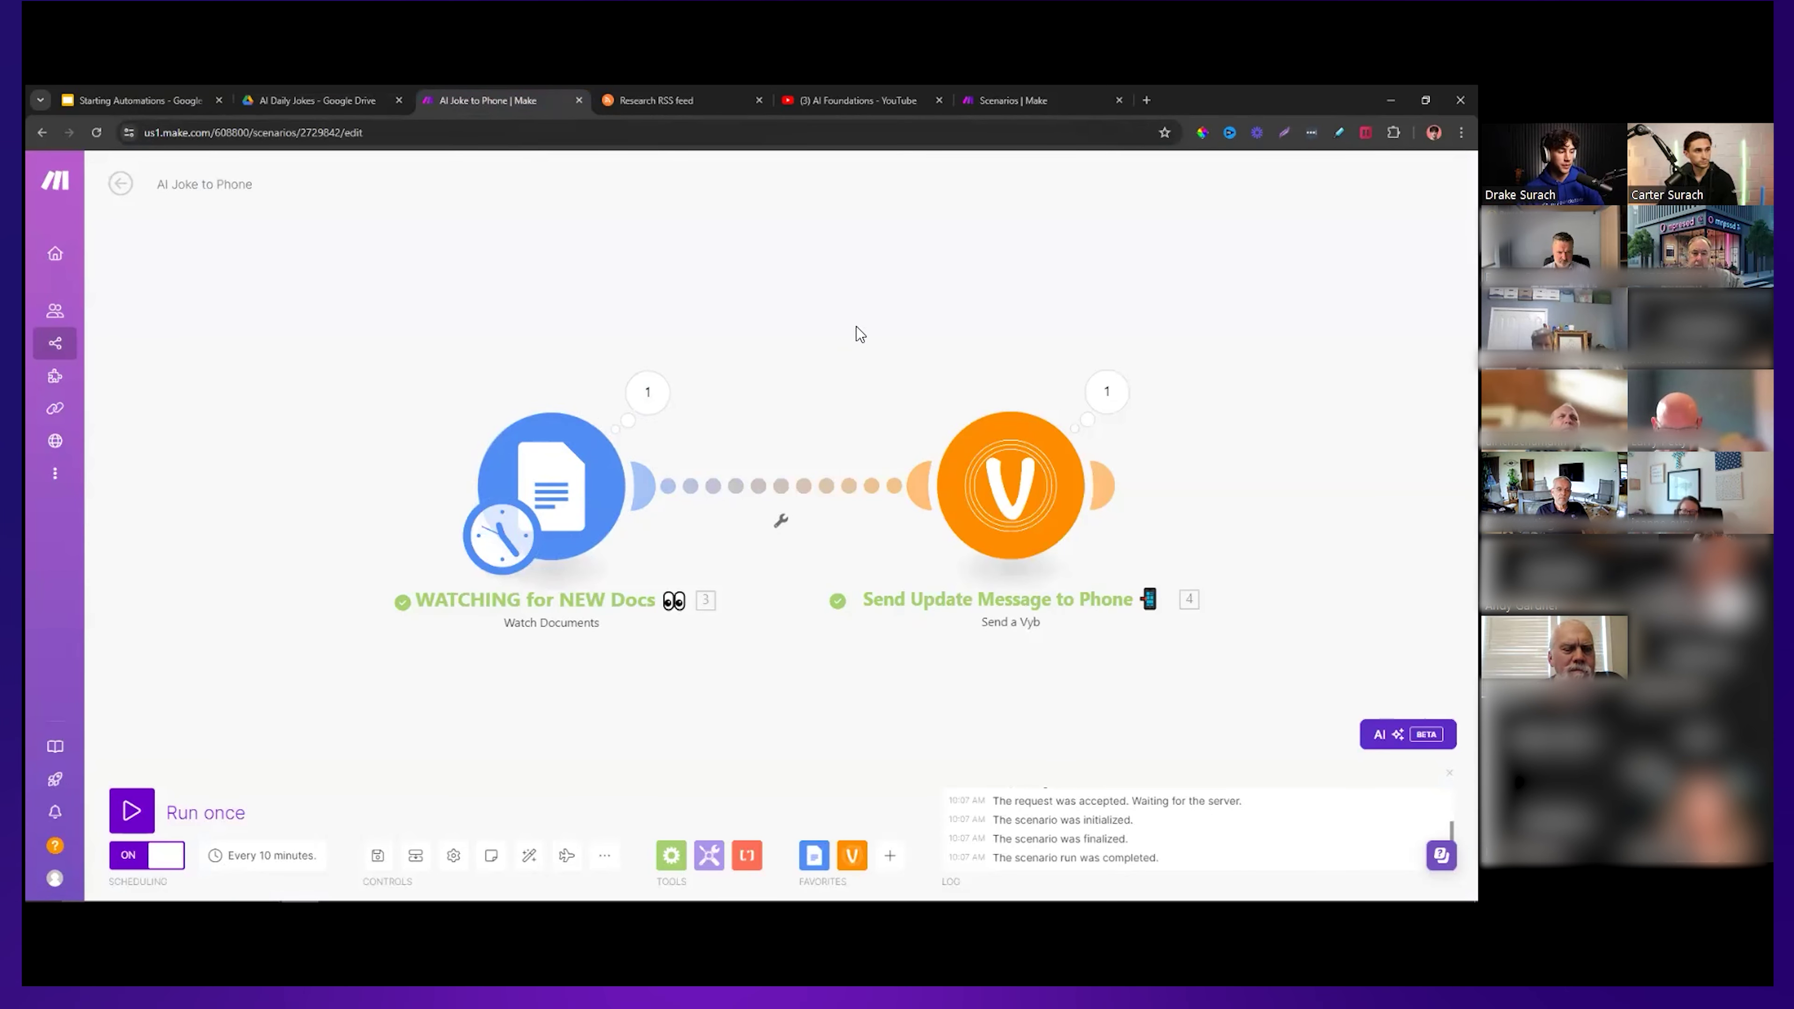
scroll(856, 329, down, 1)
click(272, 855)
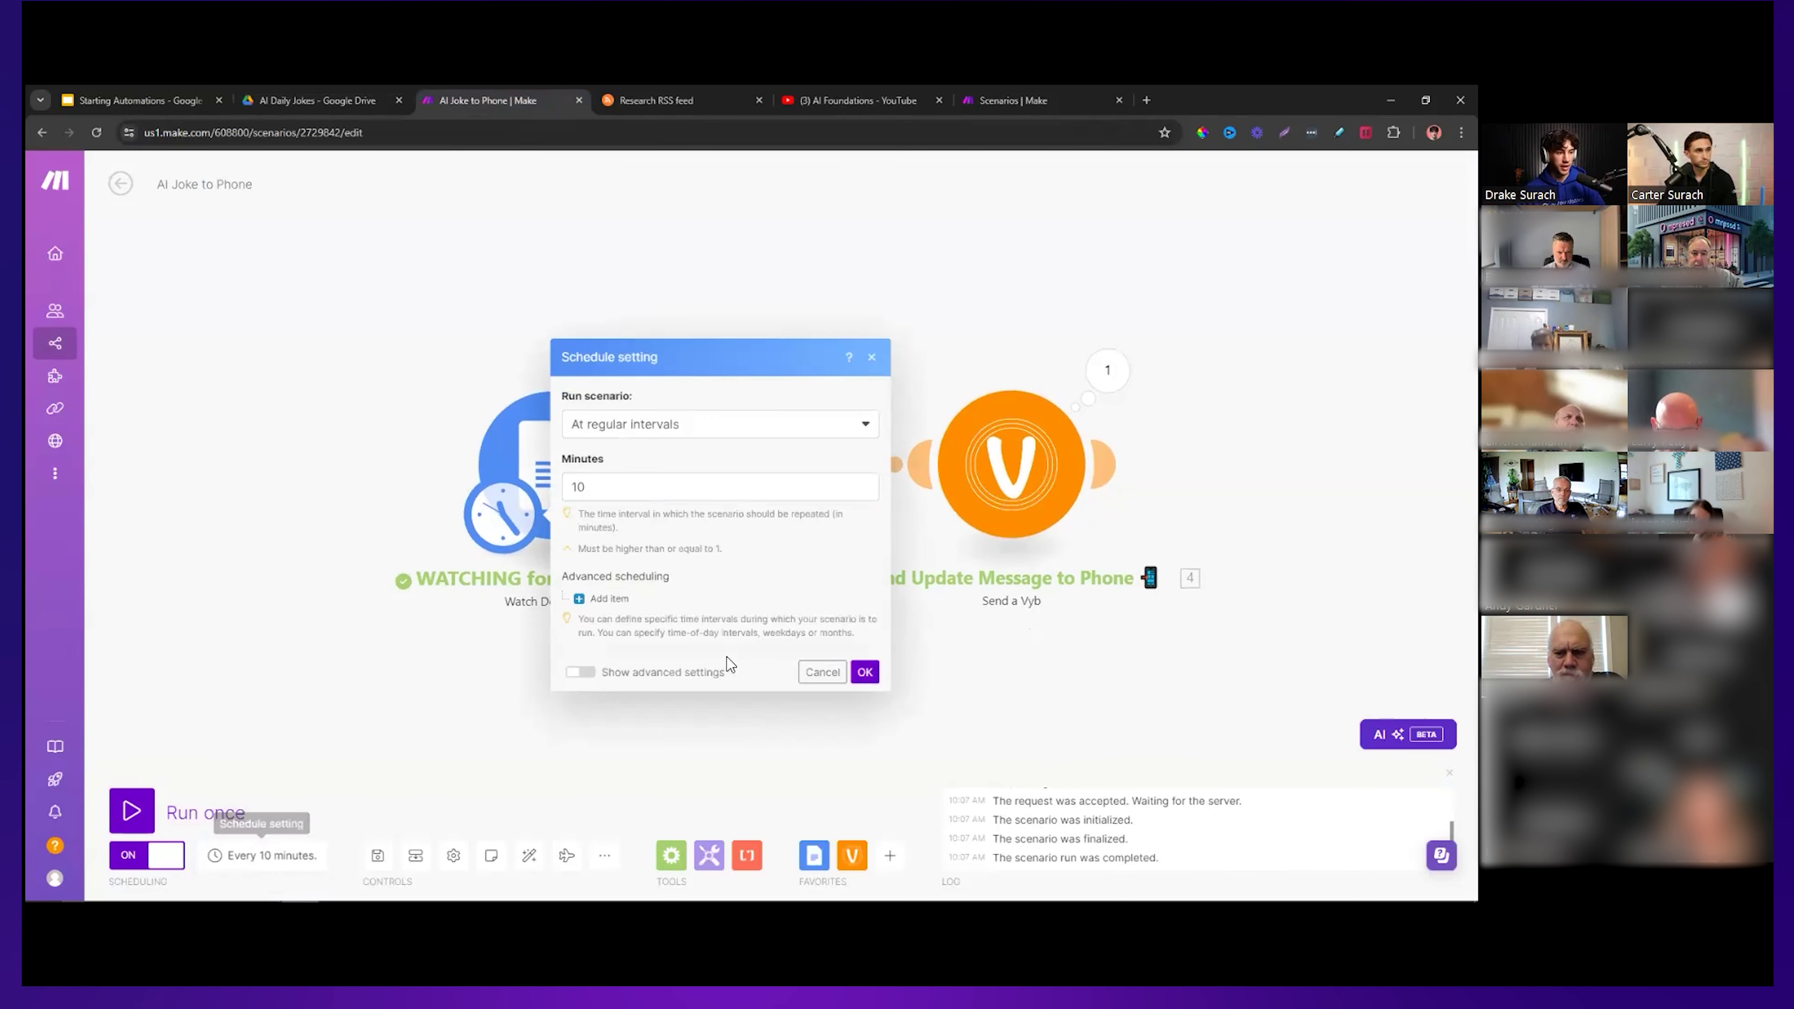
key(ctrl+a)
key(Escape)
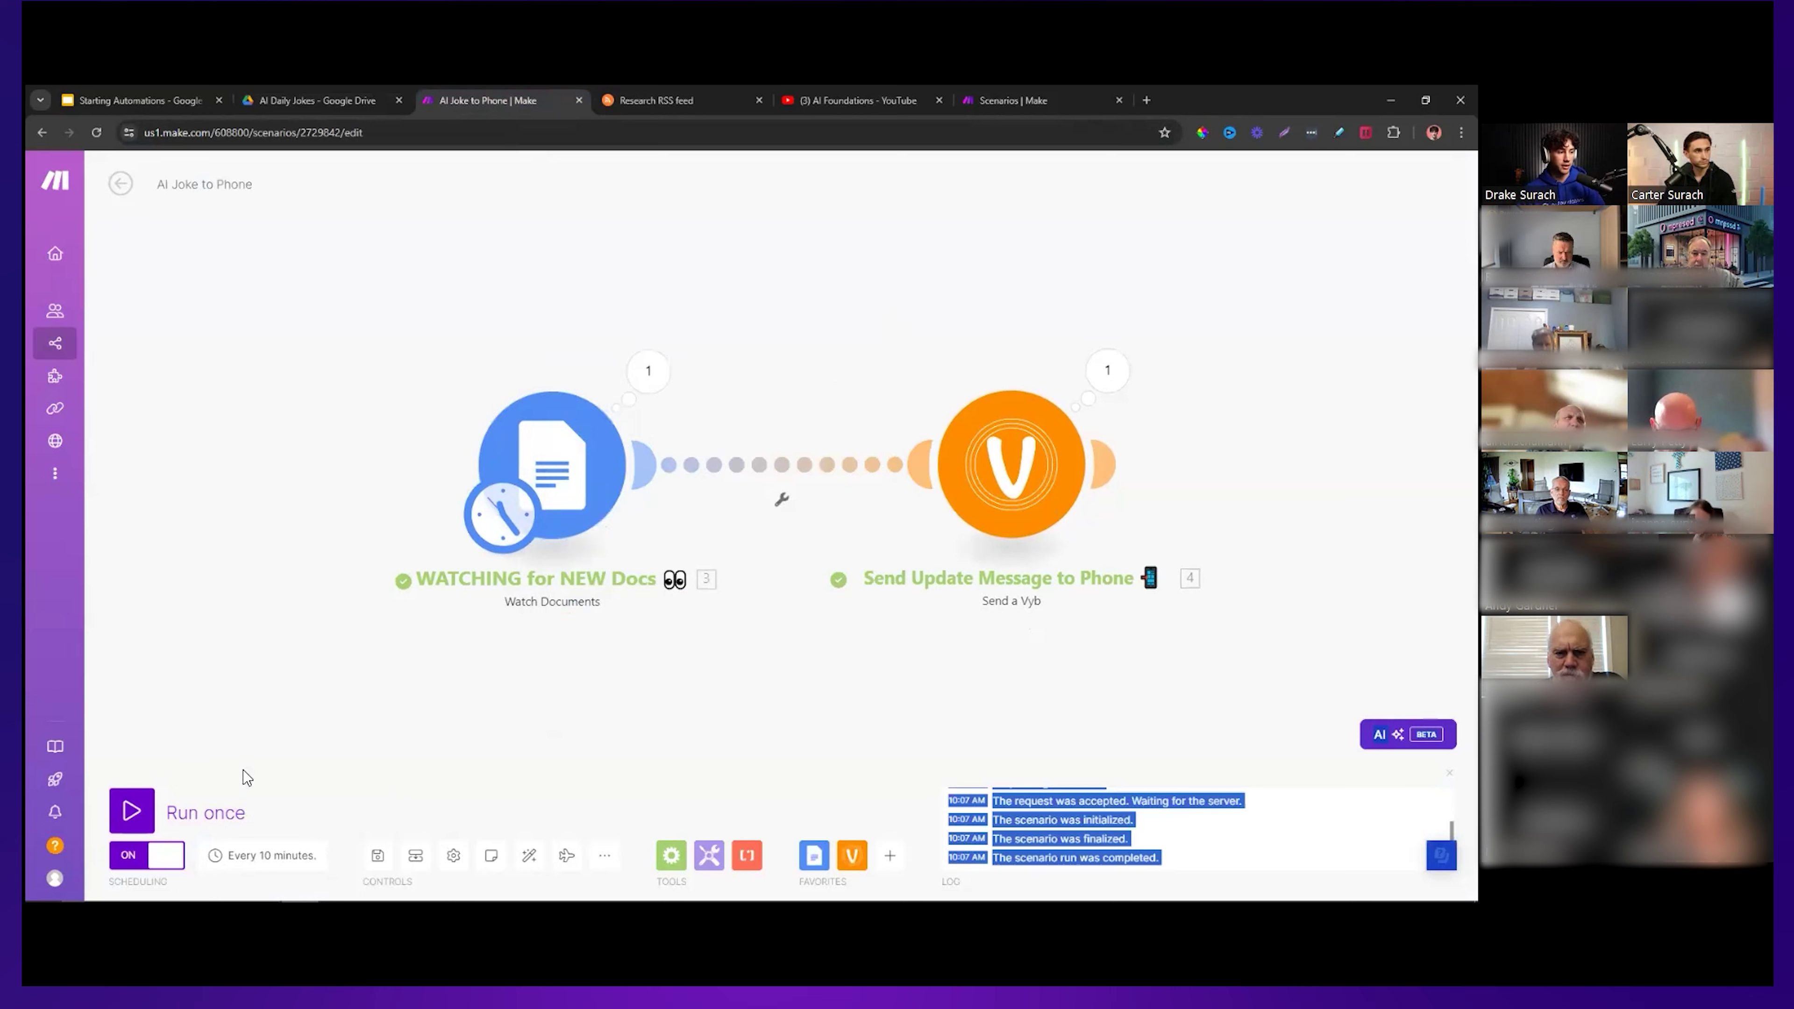
Recheck the AI Joke to Phone schedule interval and view the available Vybit Notifications actions without adding one.
click(270, 855)
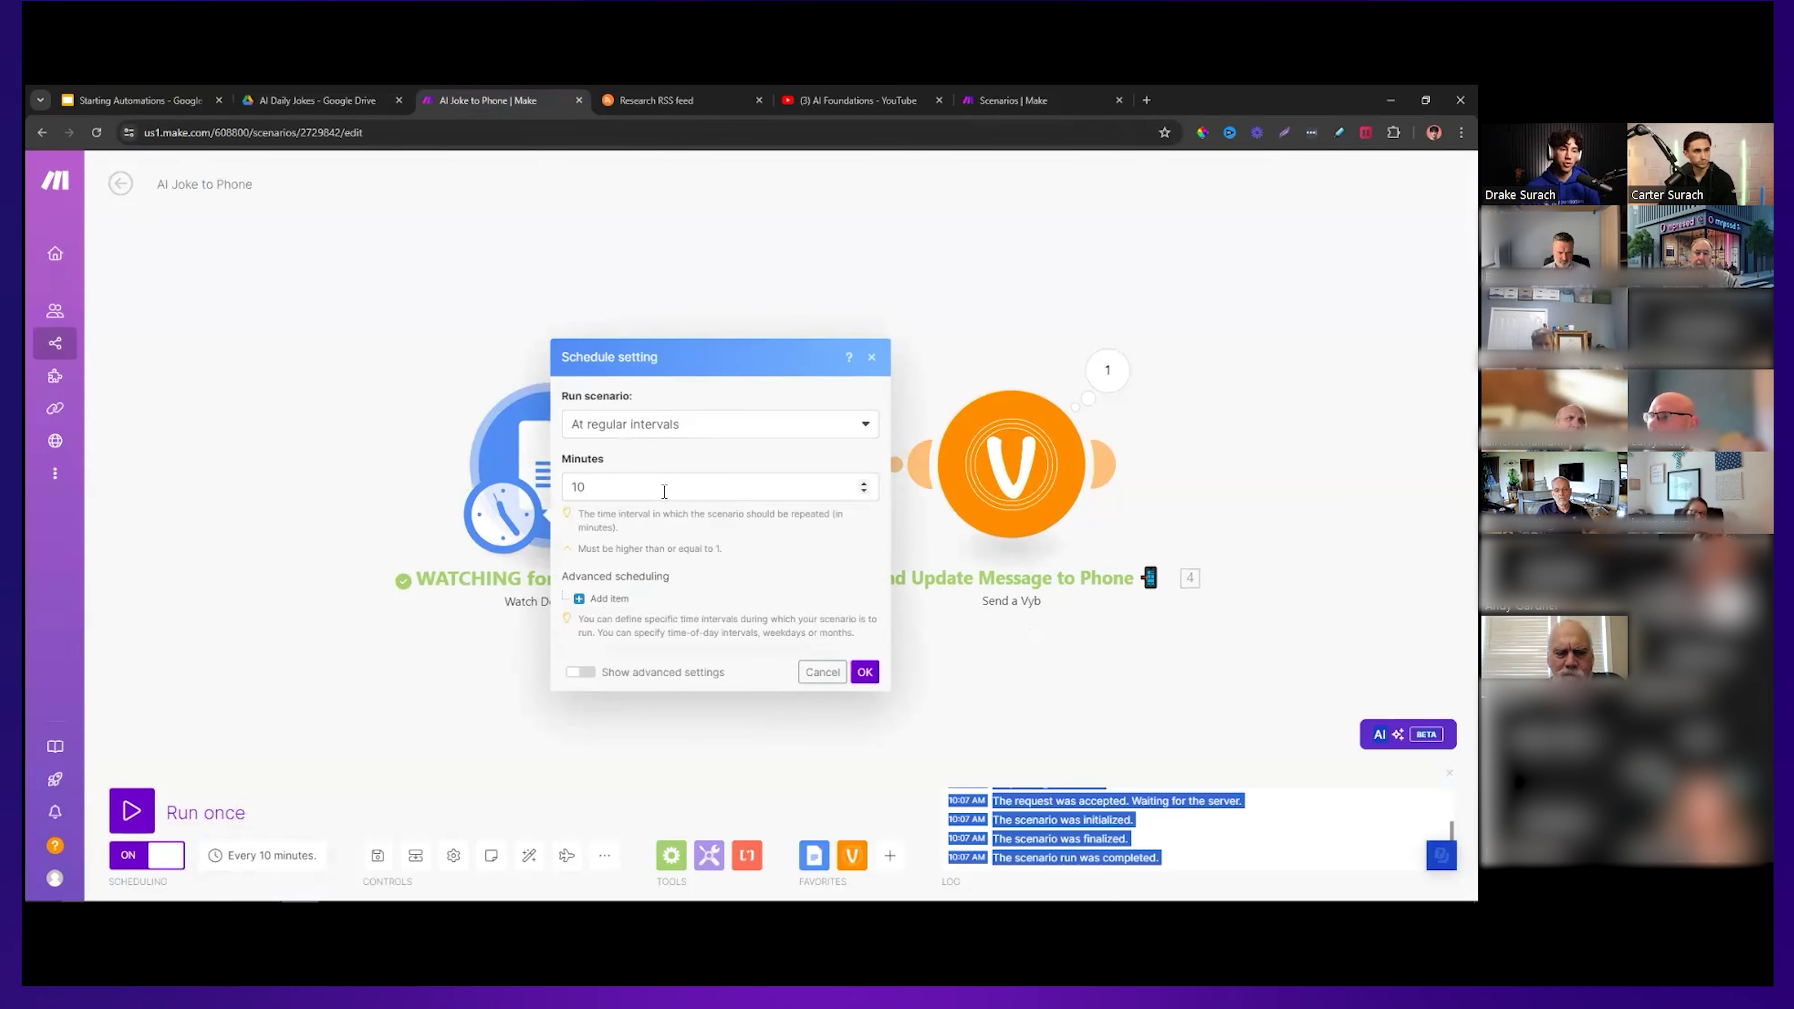
click(872, 357)
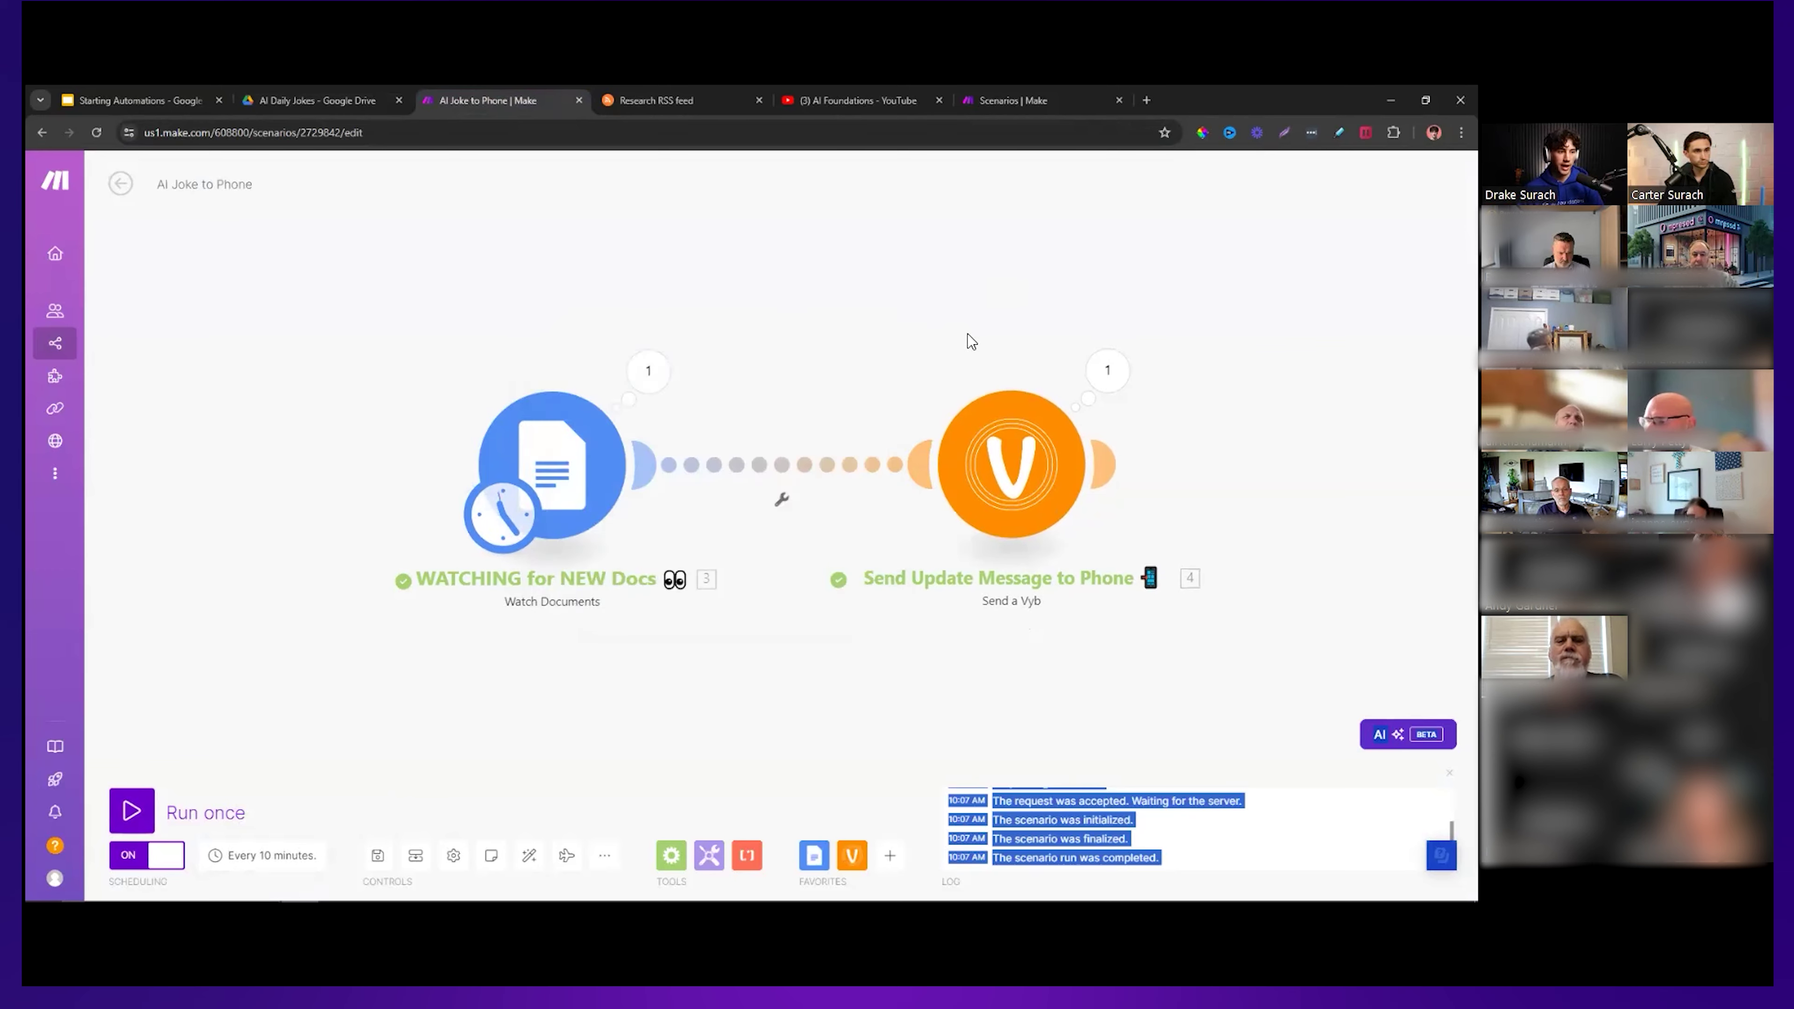
drag(965, 340, 690, 342)
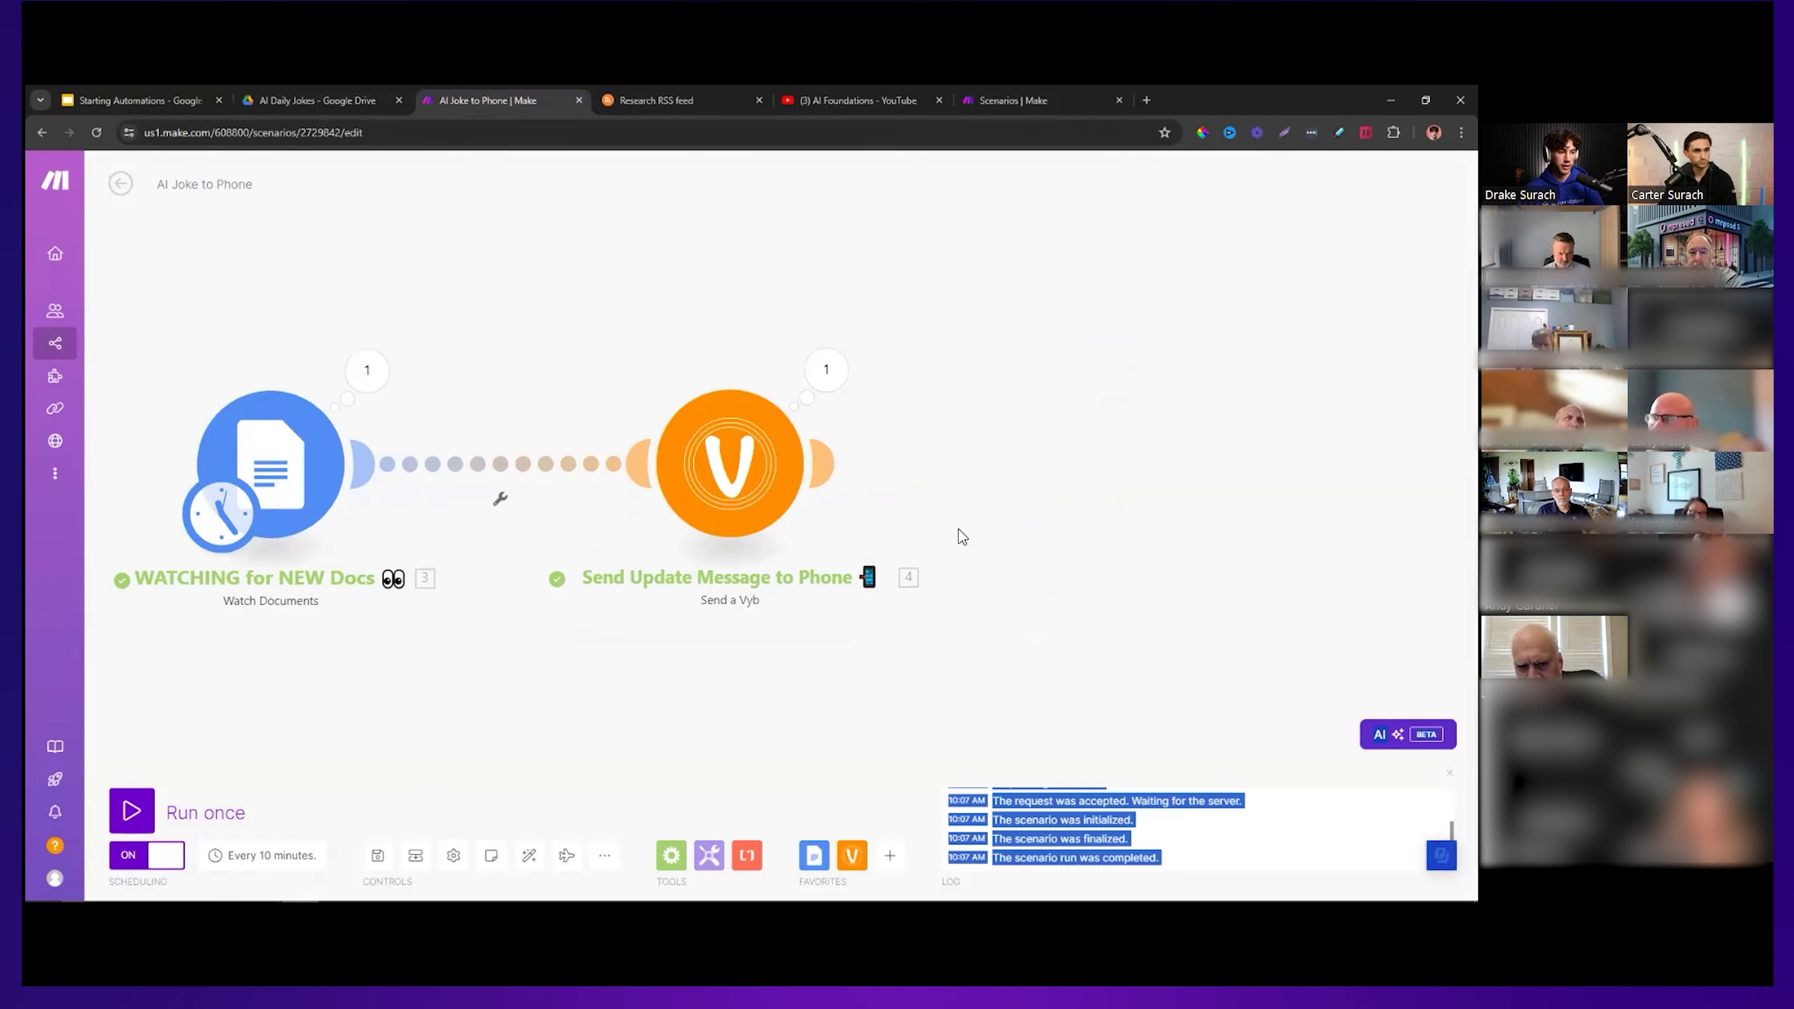
click(859, 865)
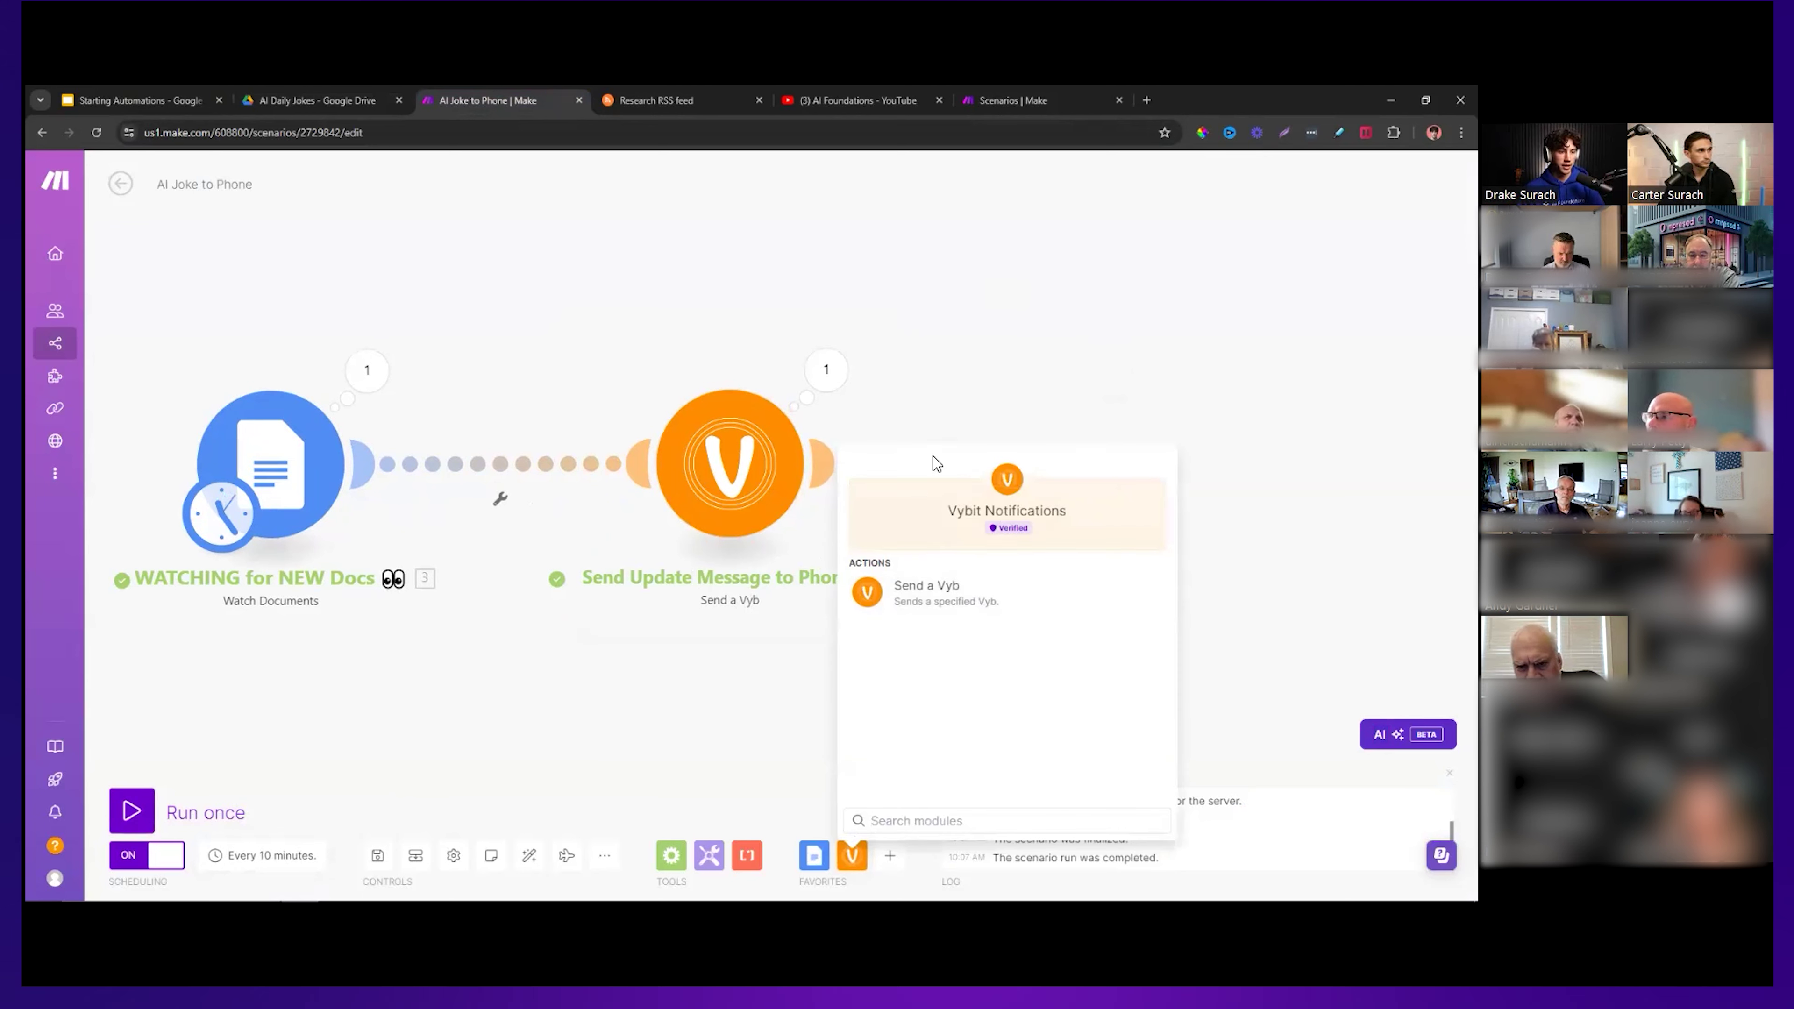
click(1013, 429)
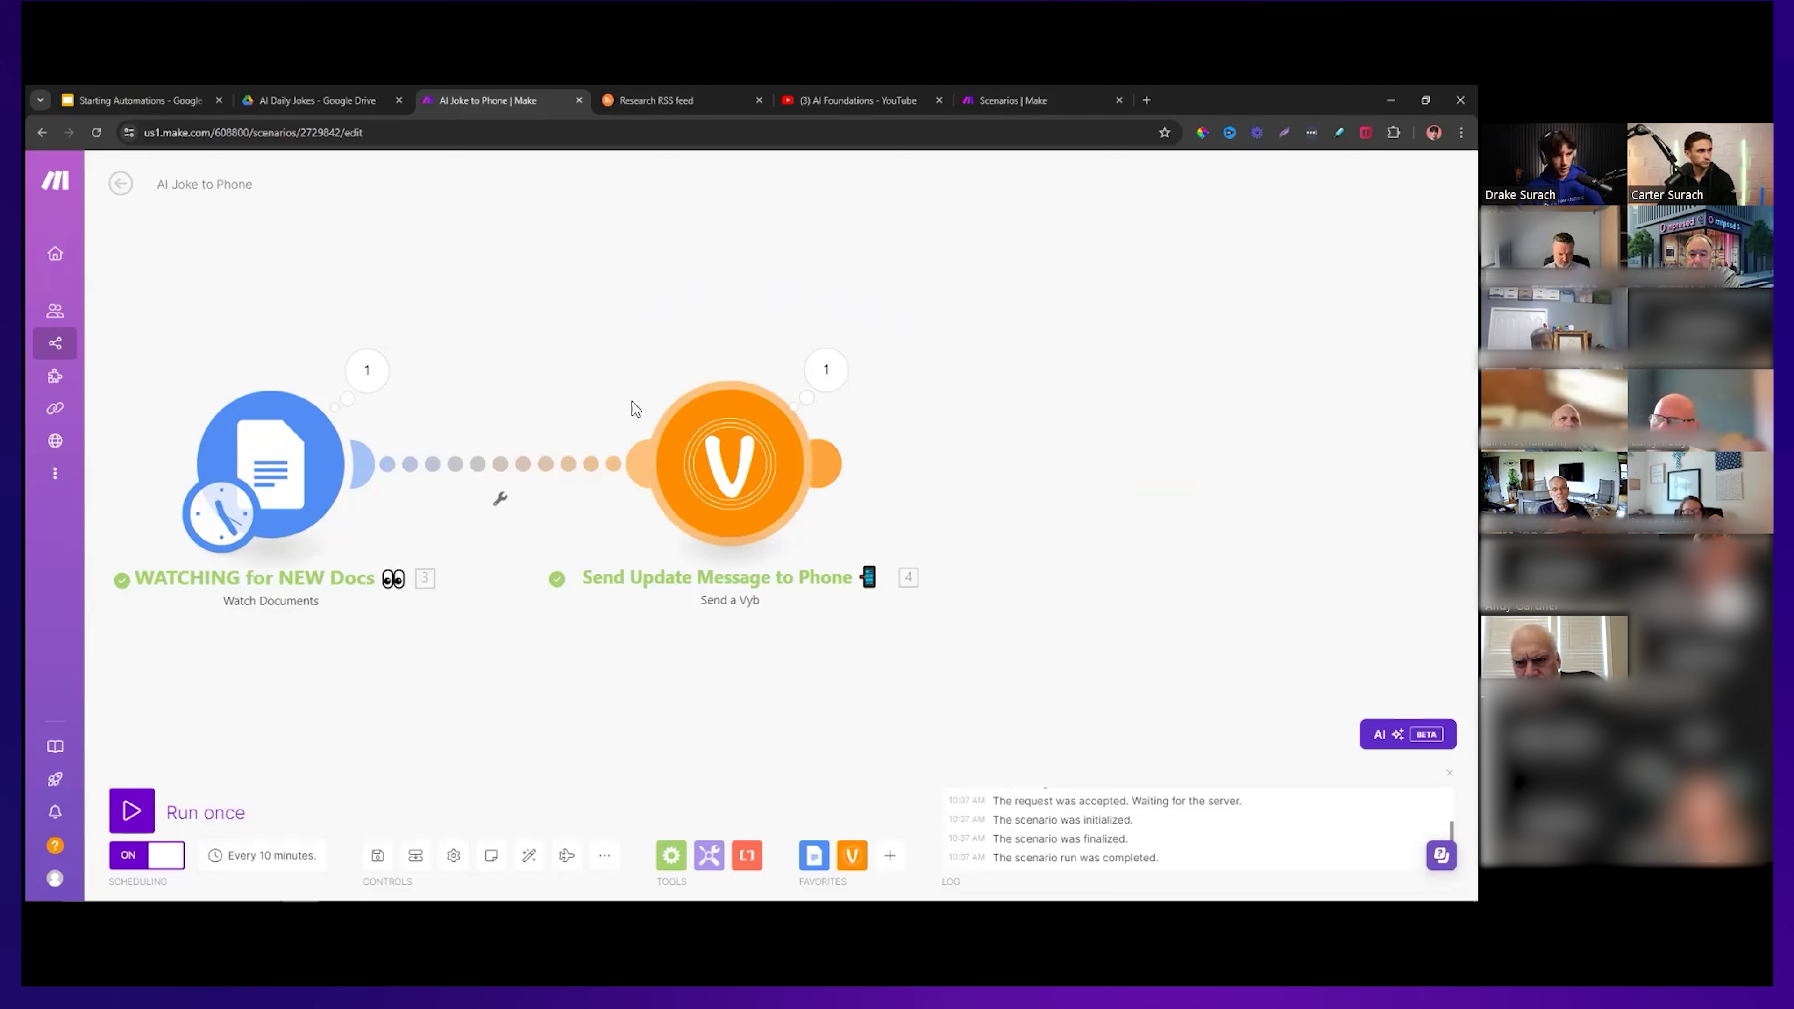
Review the WATCHING for NEW Docs module's watched folder and the scenario's schedule setting, leaving both unchanged.
scroll(607, 389, left, 1)
drag(588, 380, 666, 363)
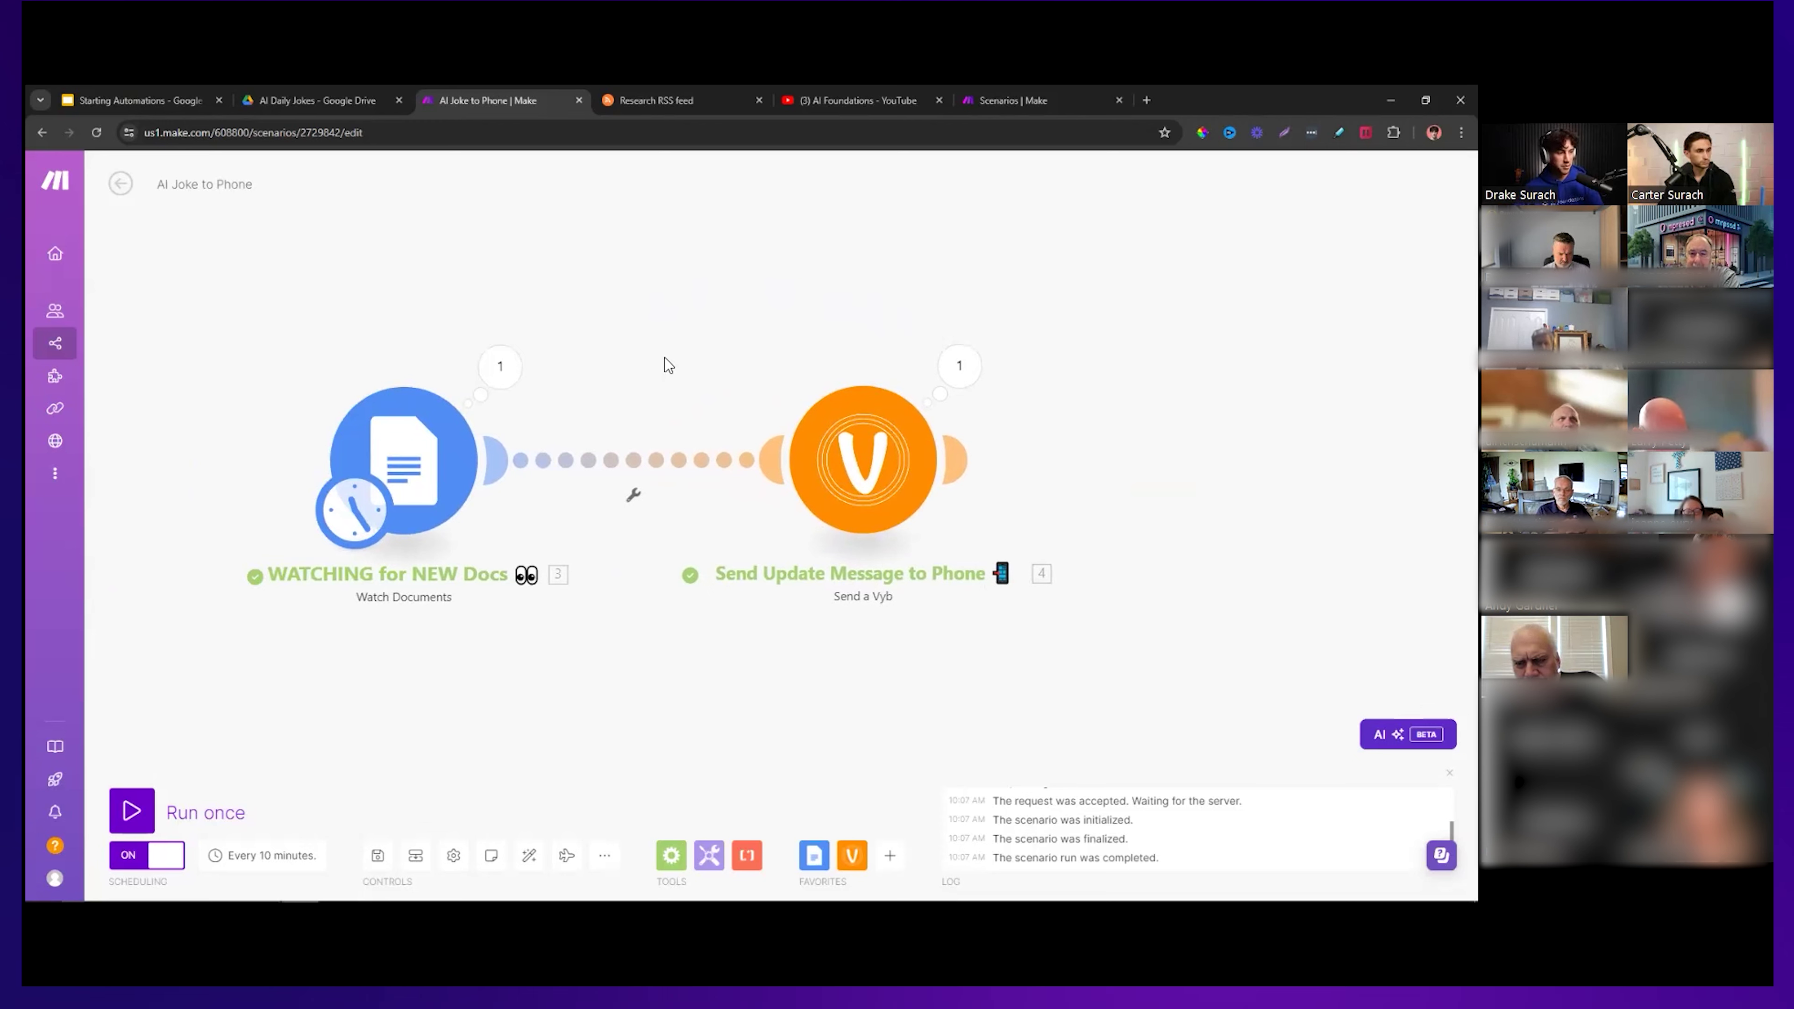
drag(629, 334, 780, 393)
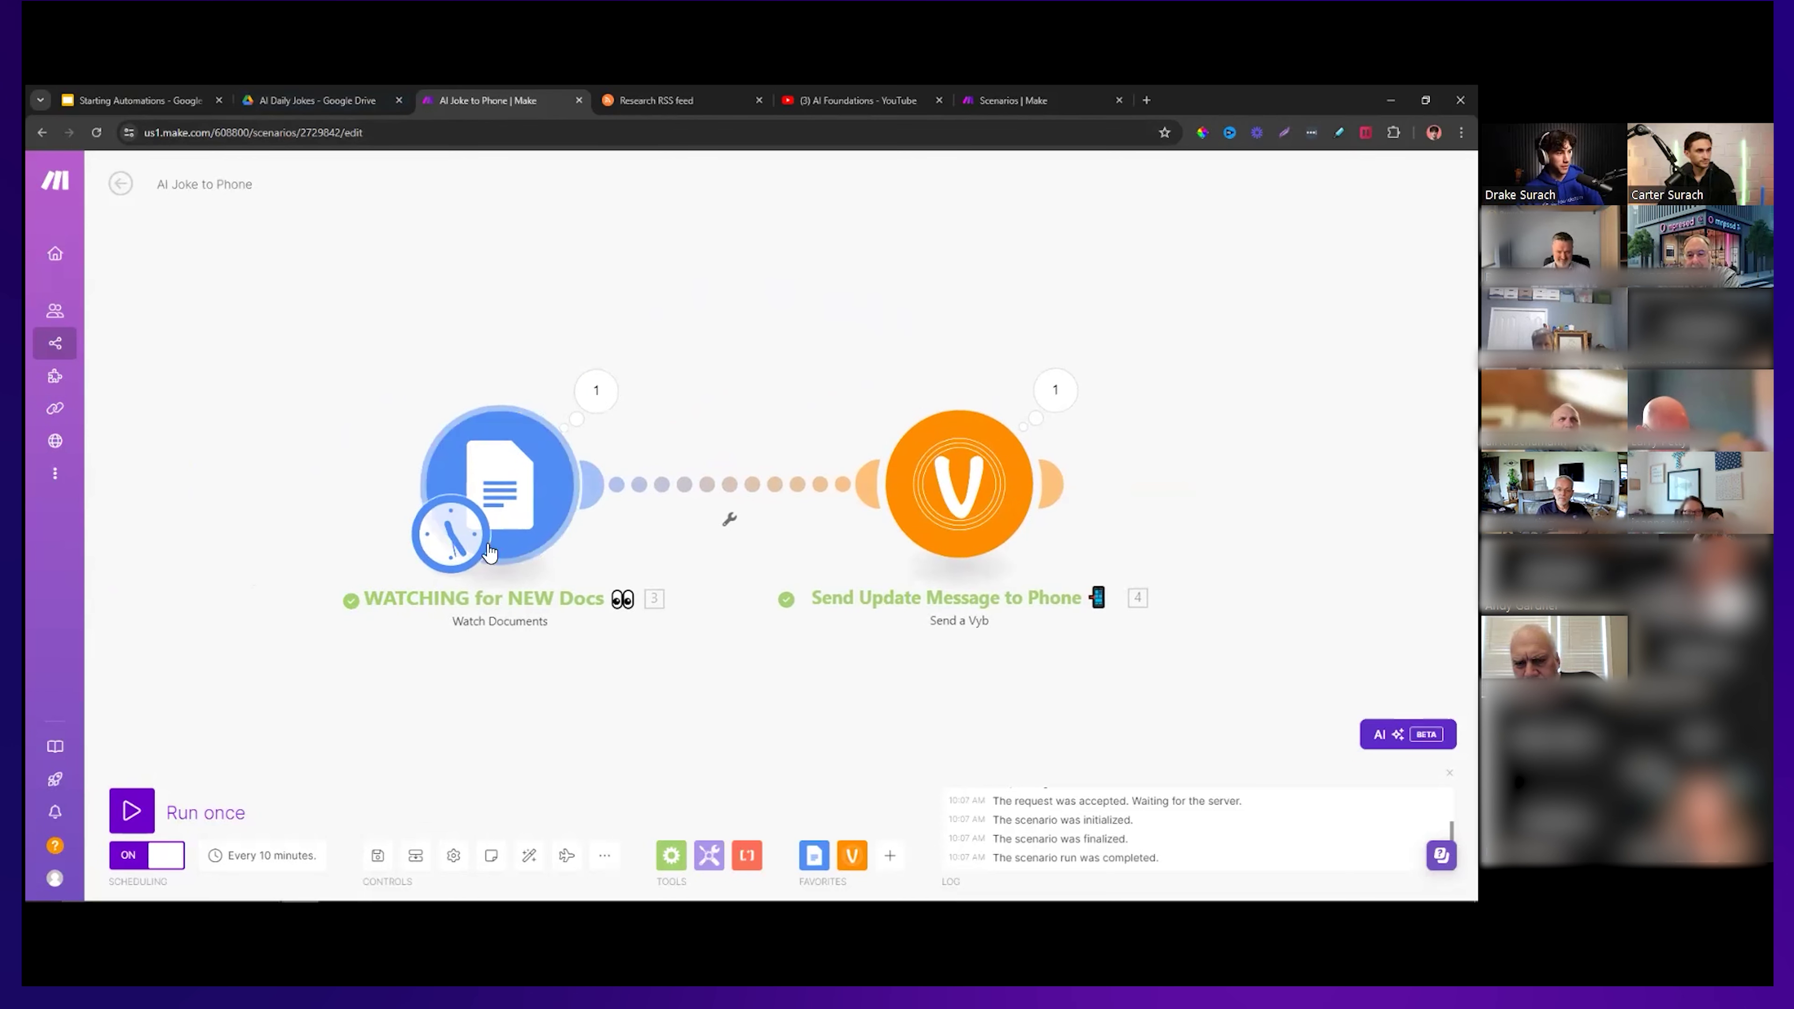
click(520, 521)
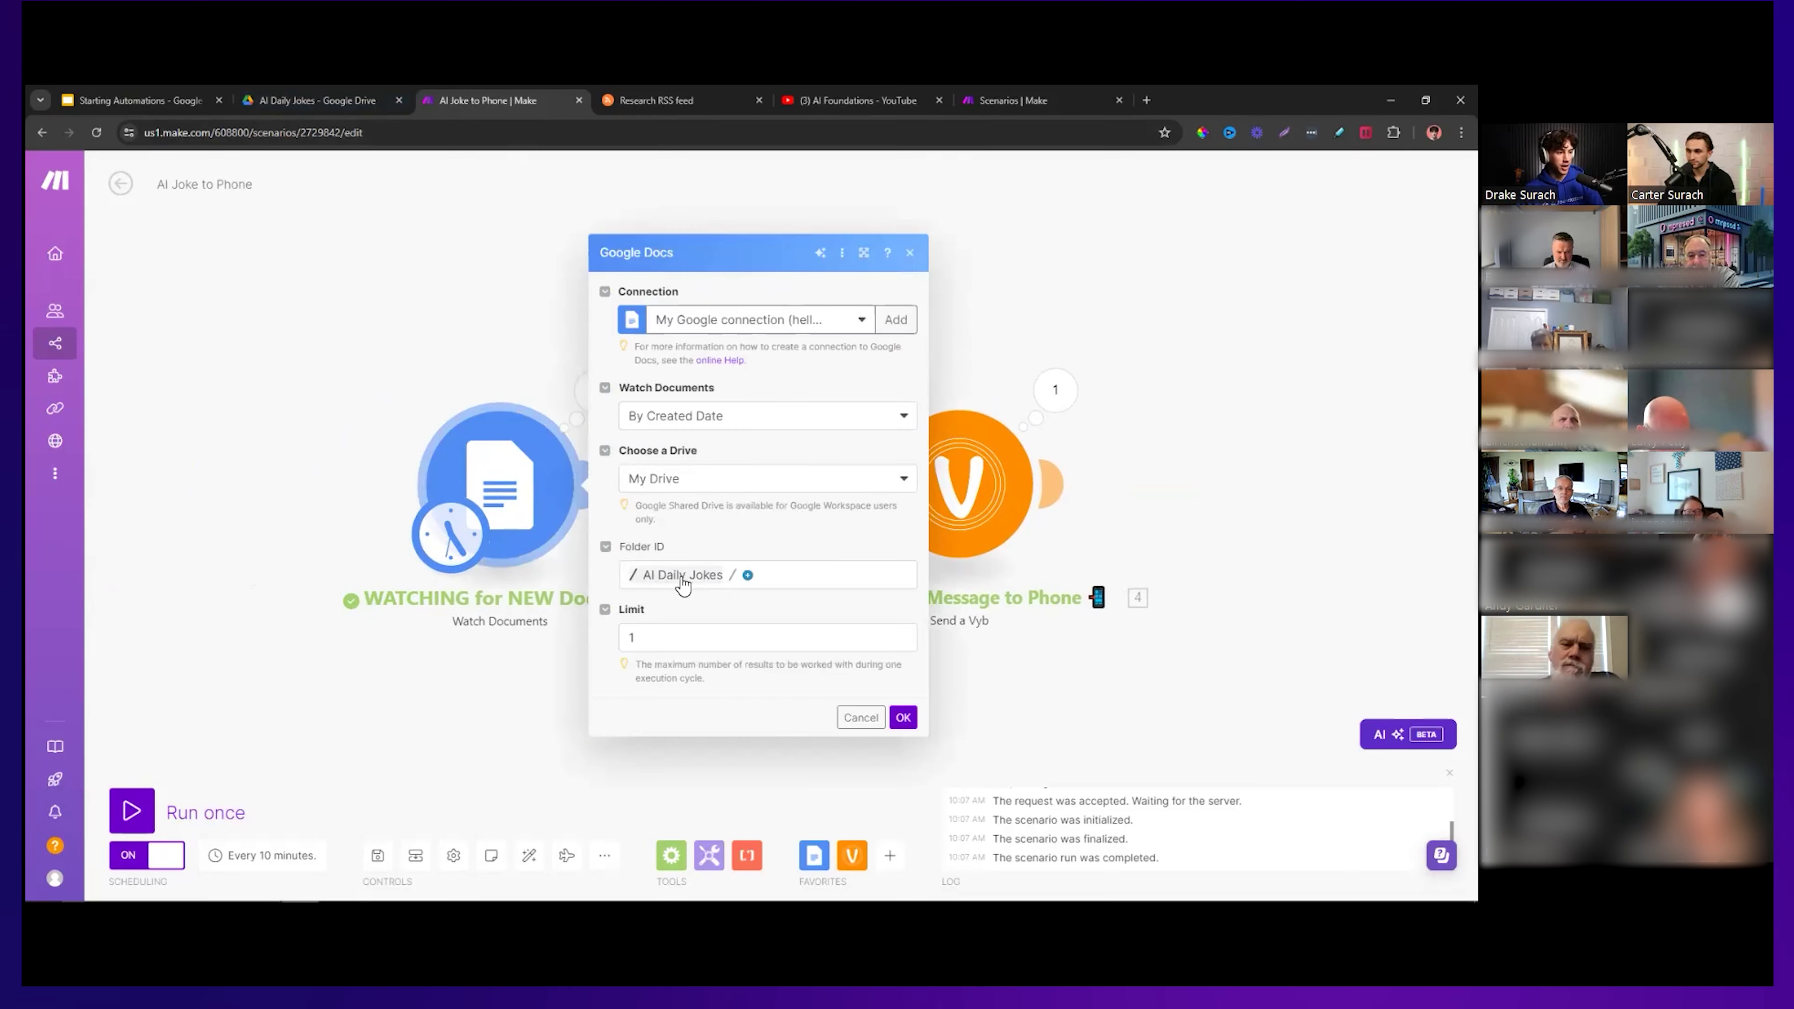
click(904, 717)
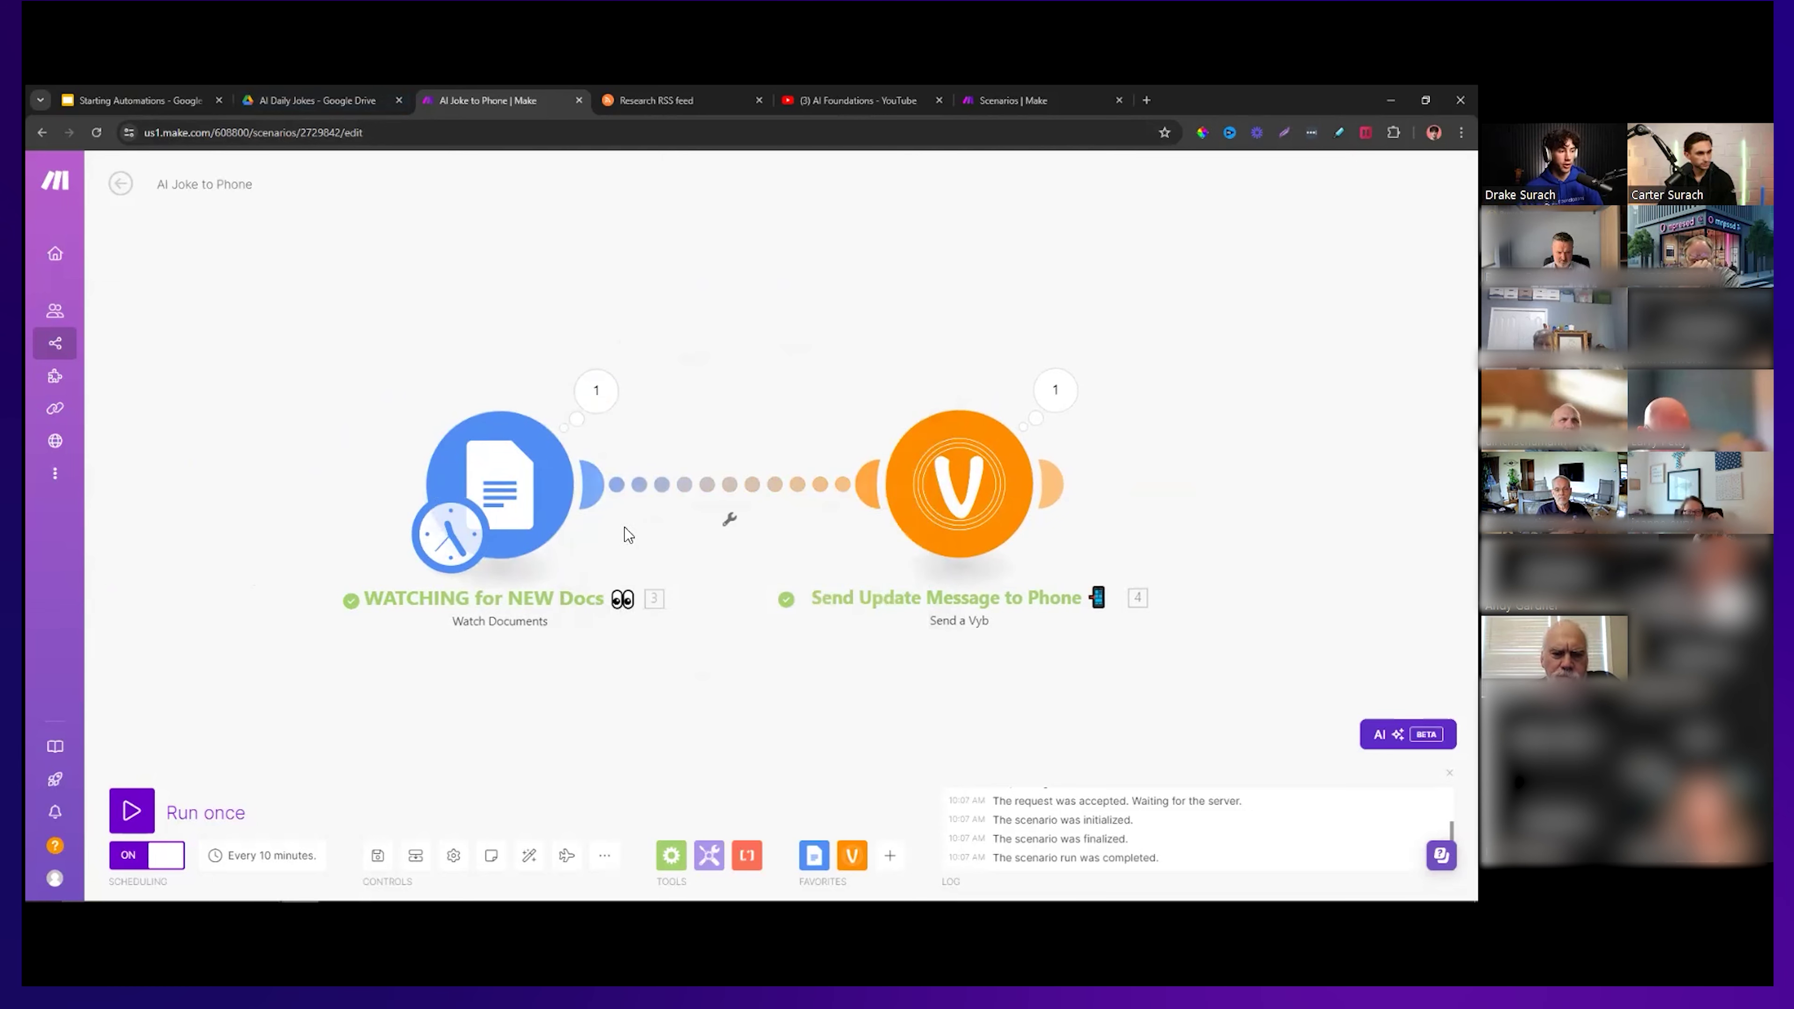
click(272, 857)
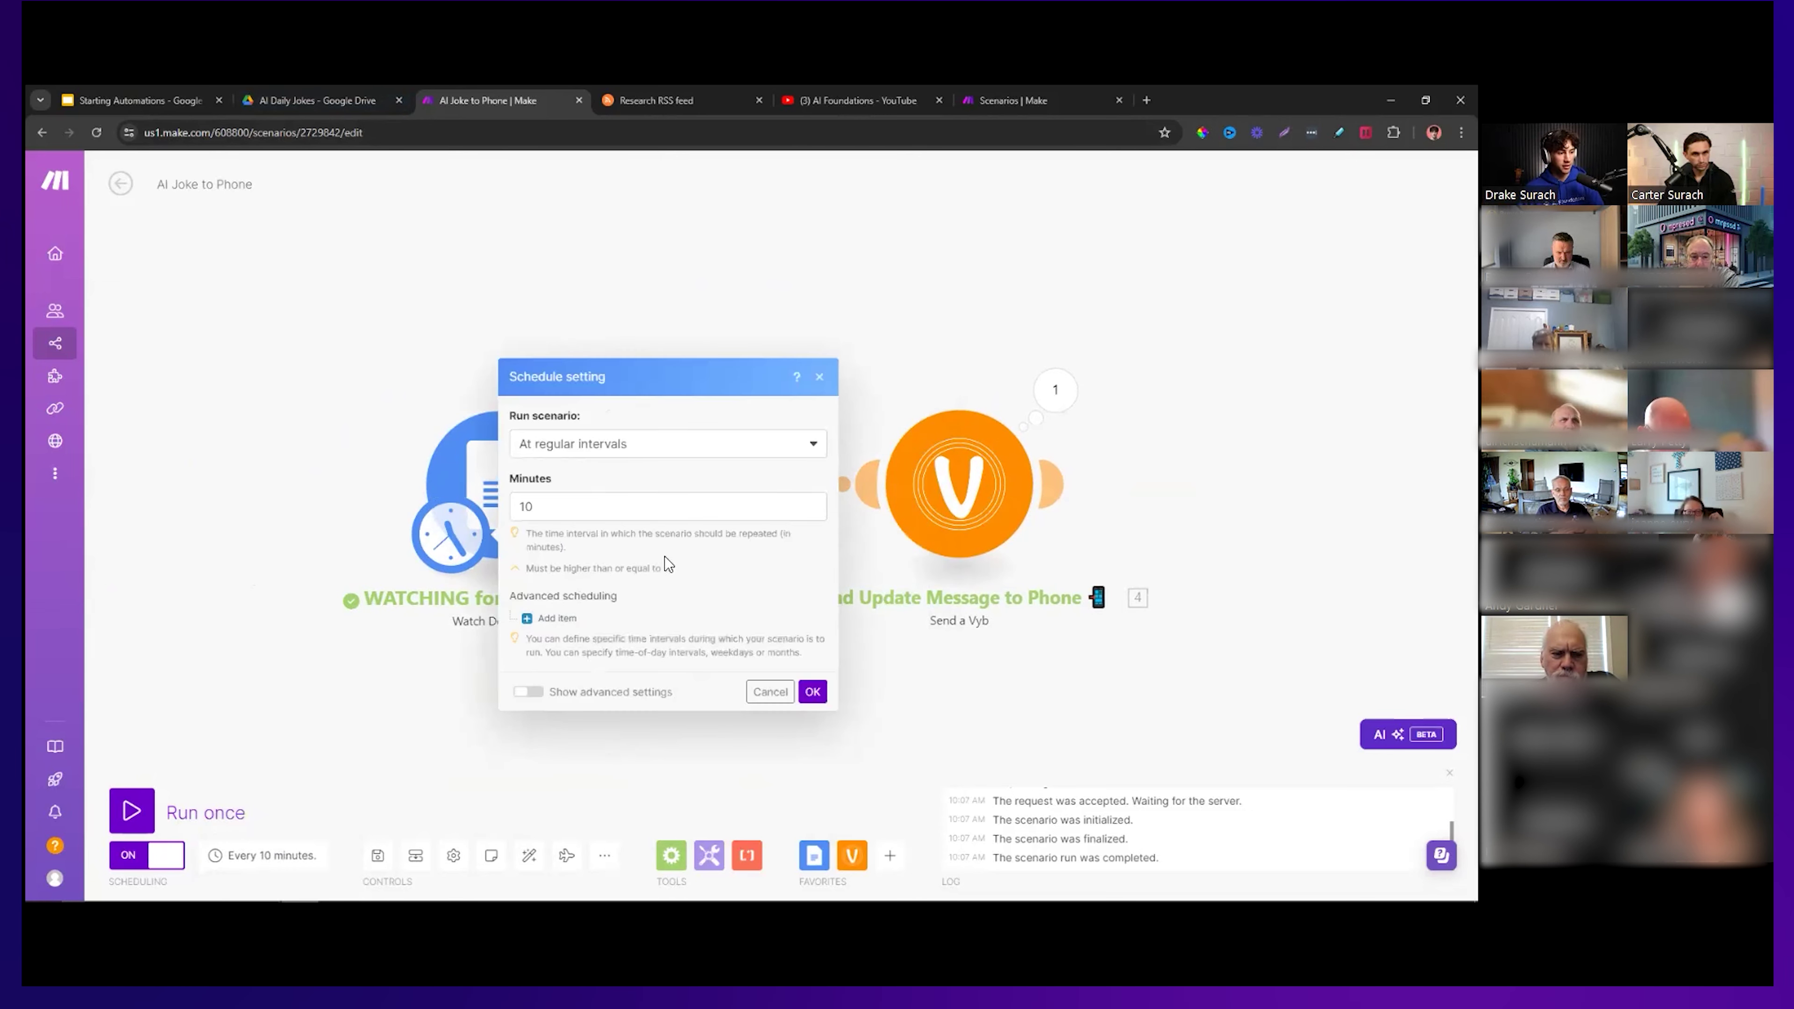
click(820, 378)
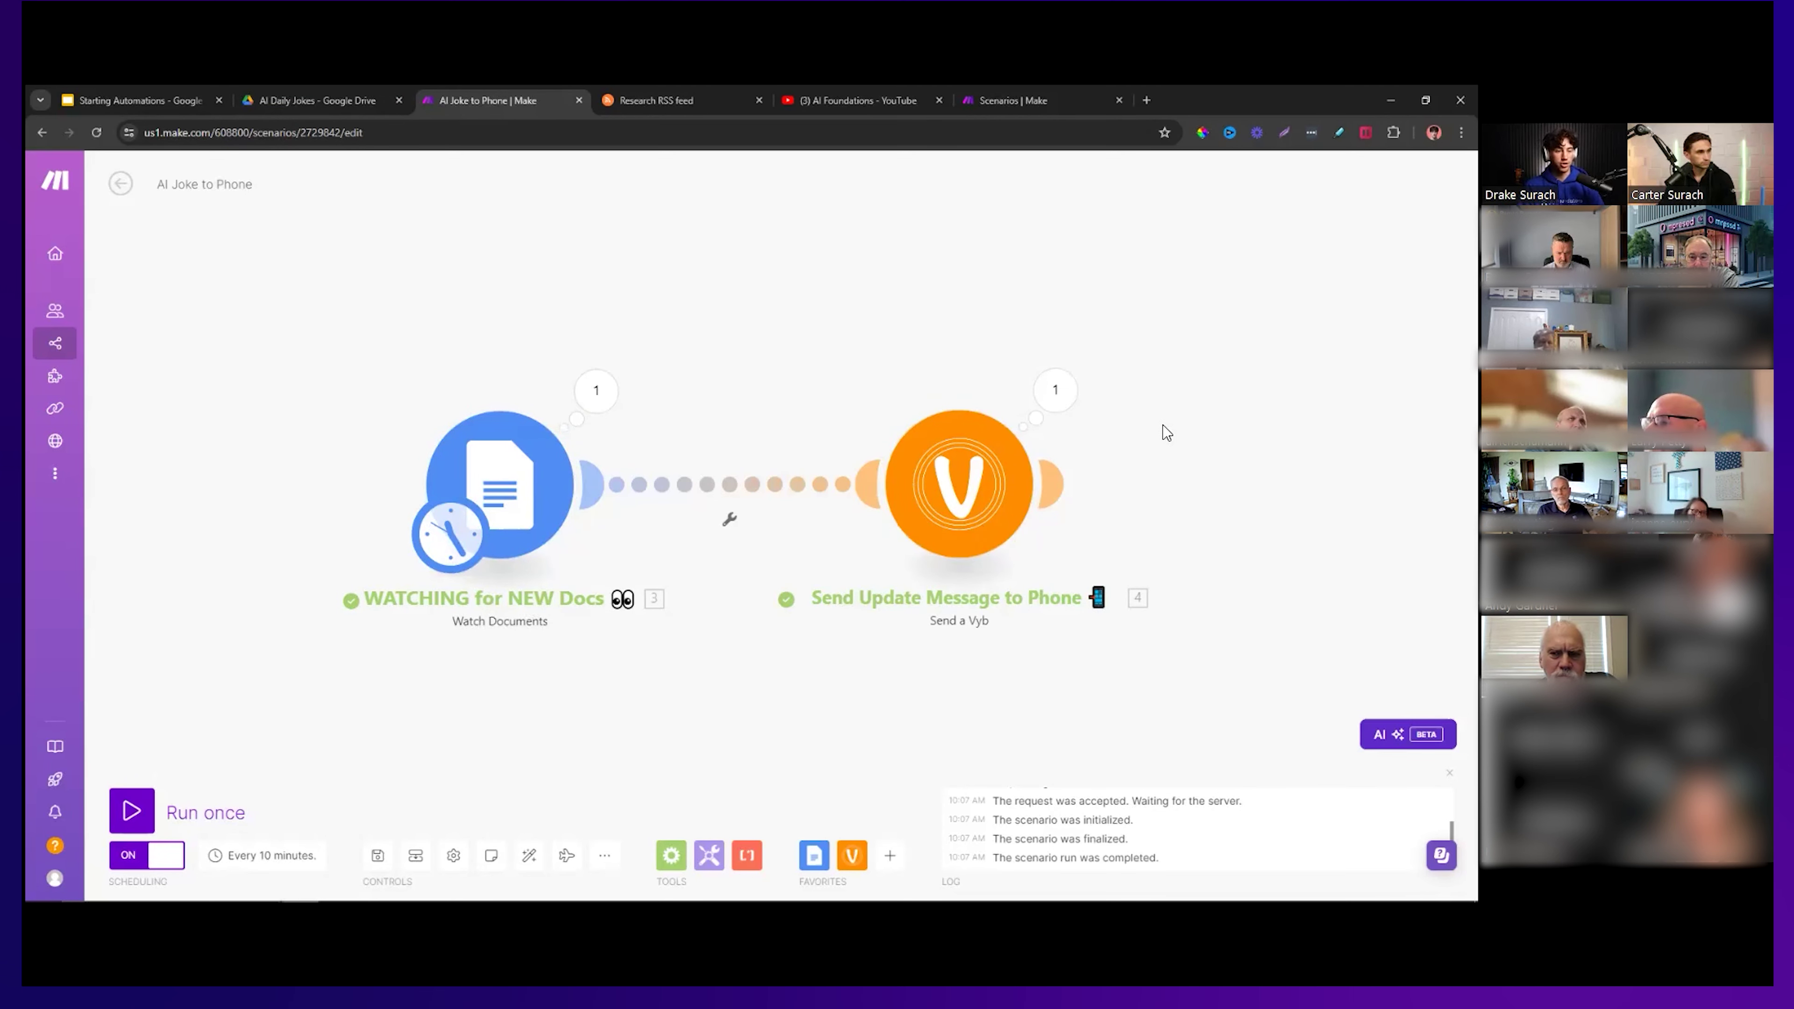
View the AI Daily Jokes folder in Google Drive and compare it with the settings of the WATCHING for NEW Docs module.
click(318, 101)
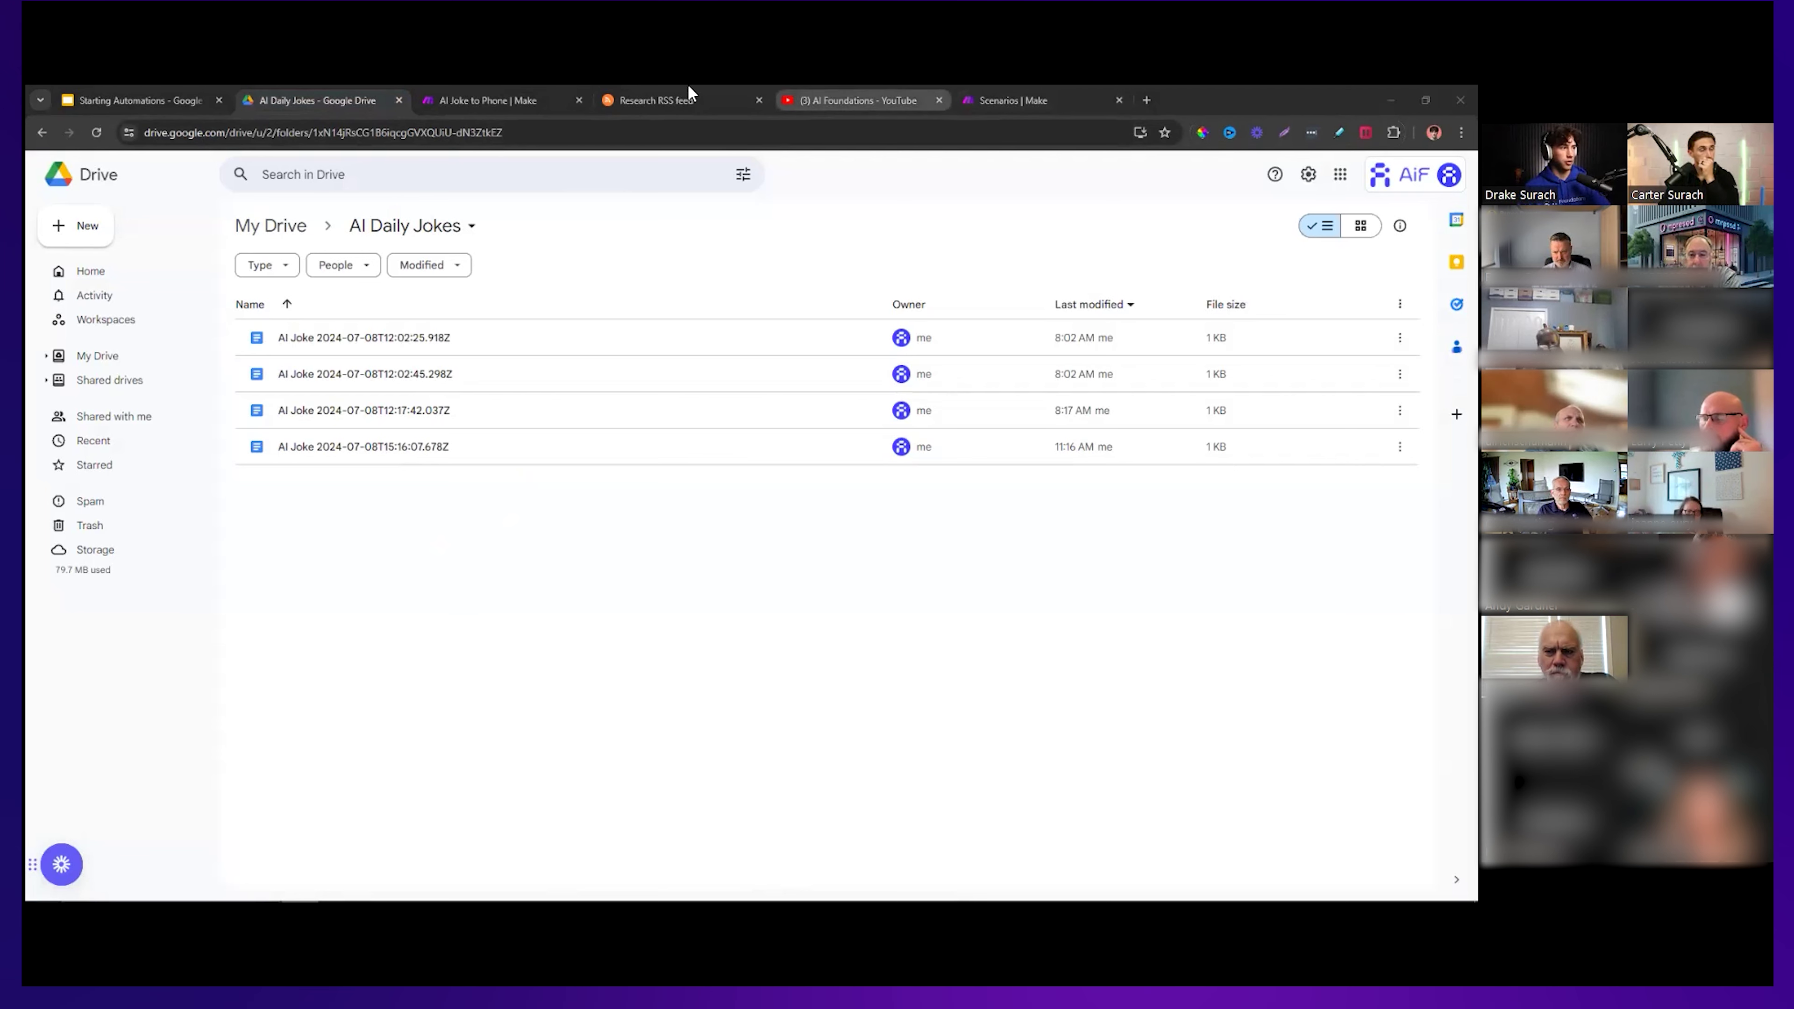
click(477, 101)
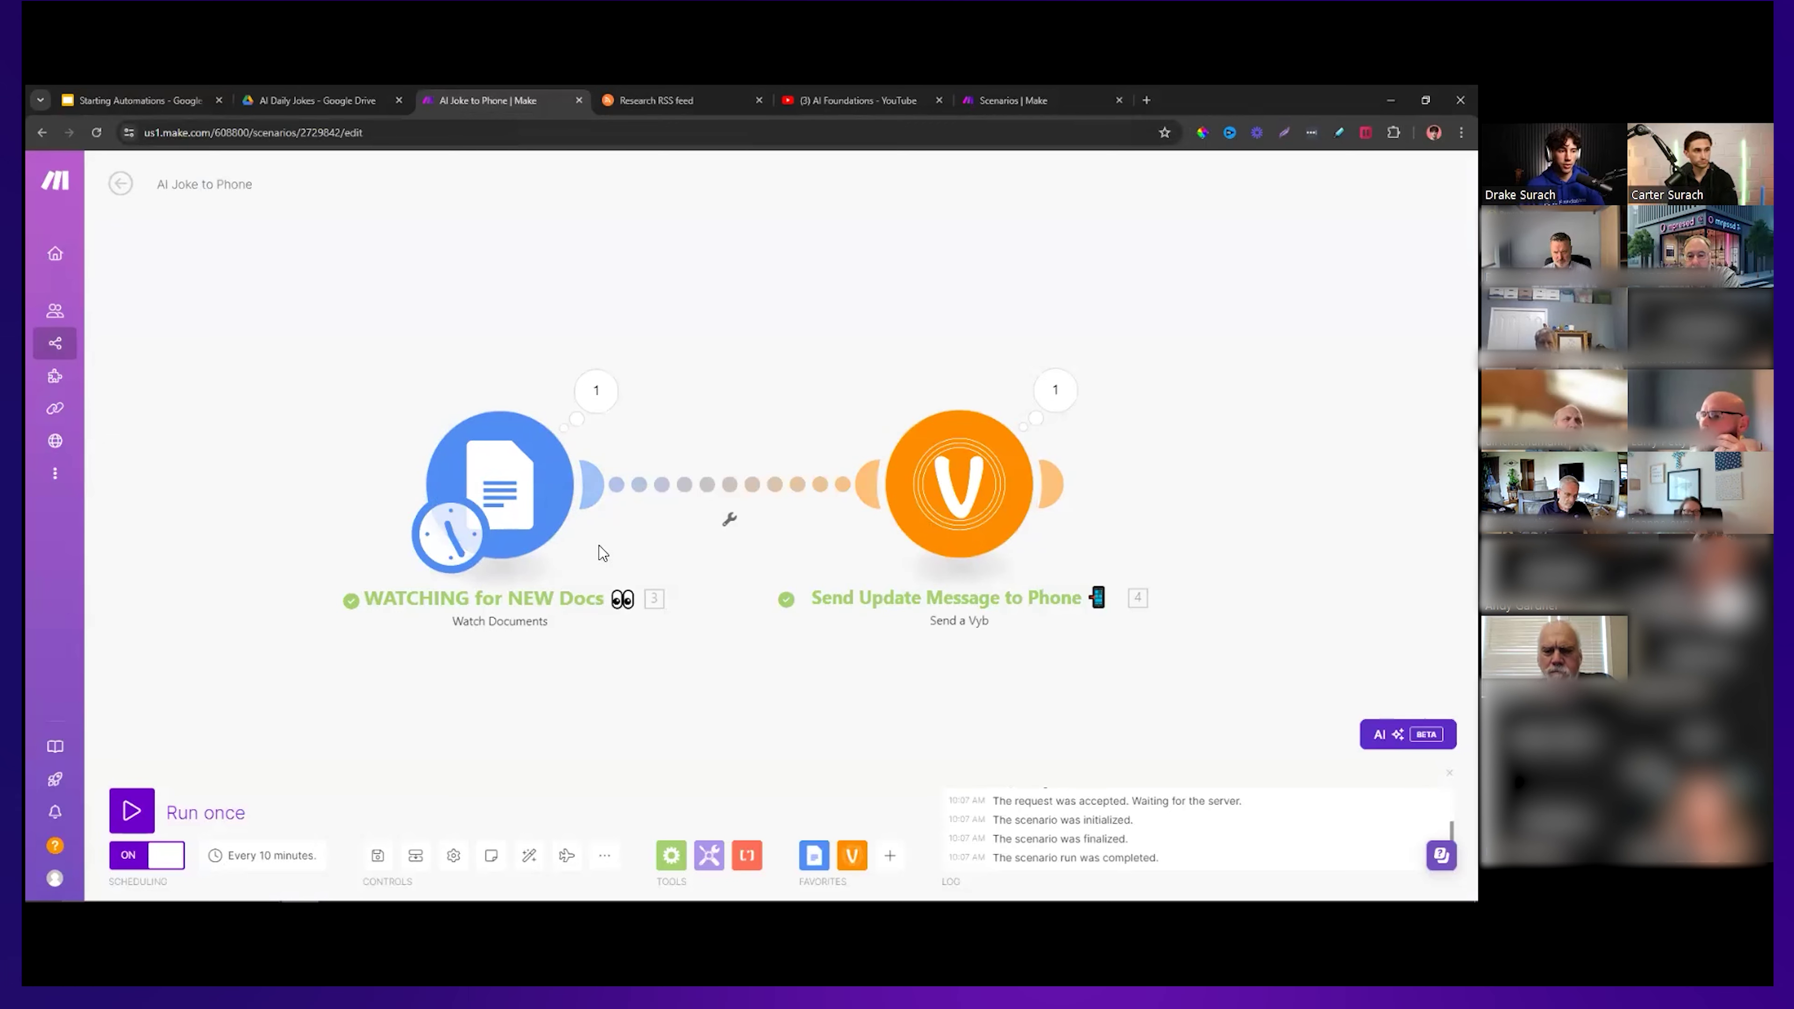
click(529, 544)
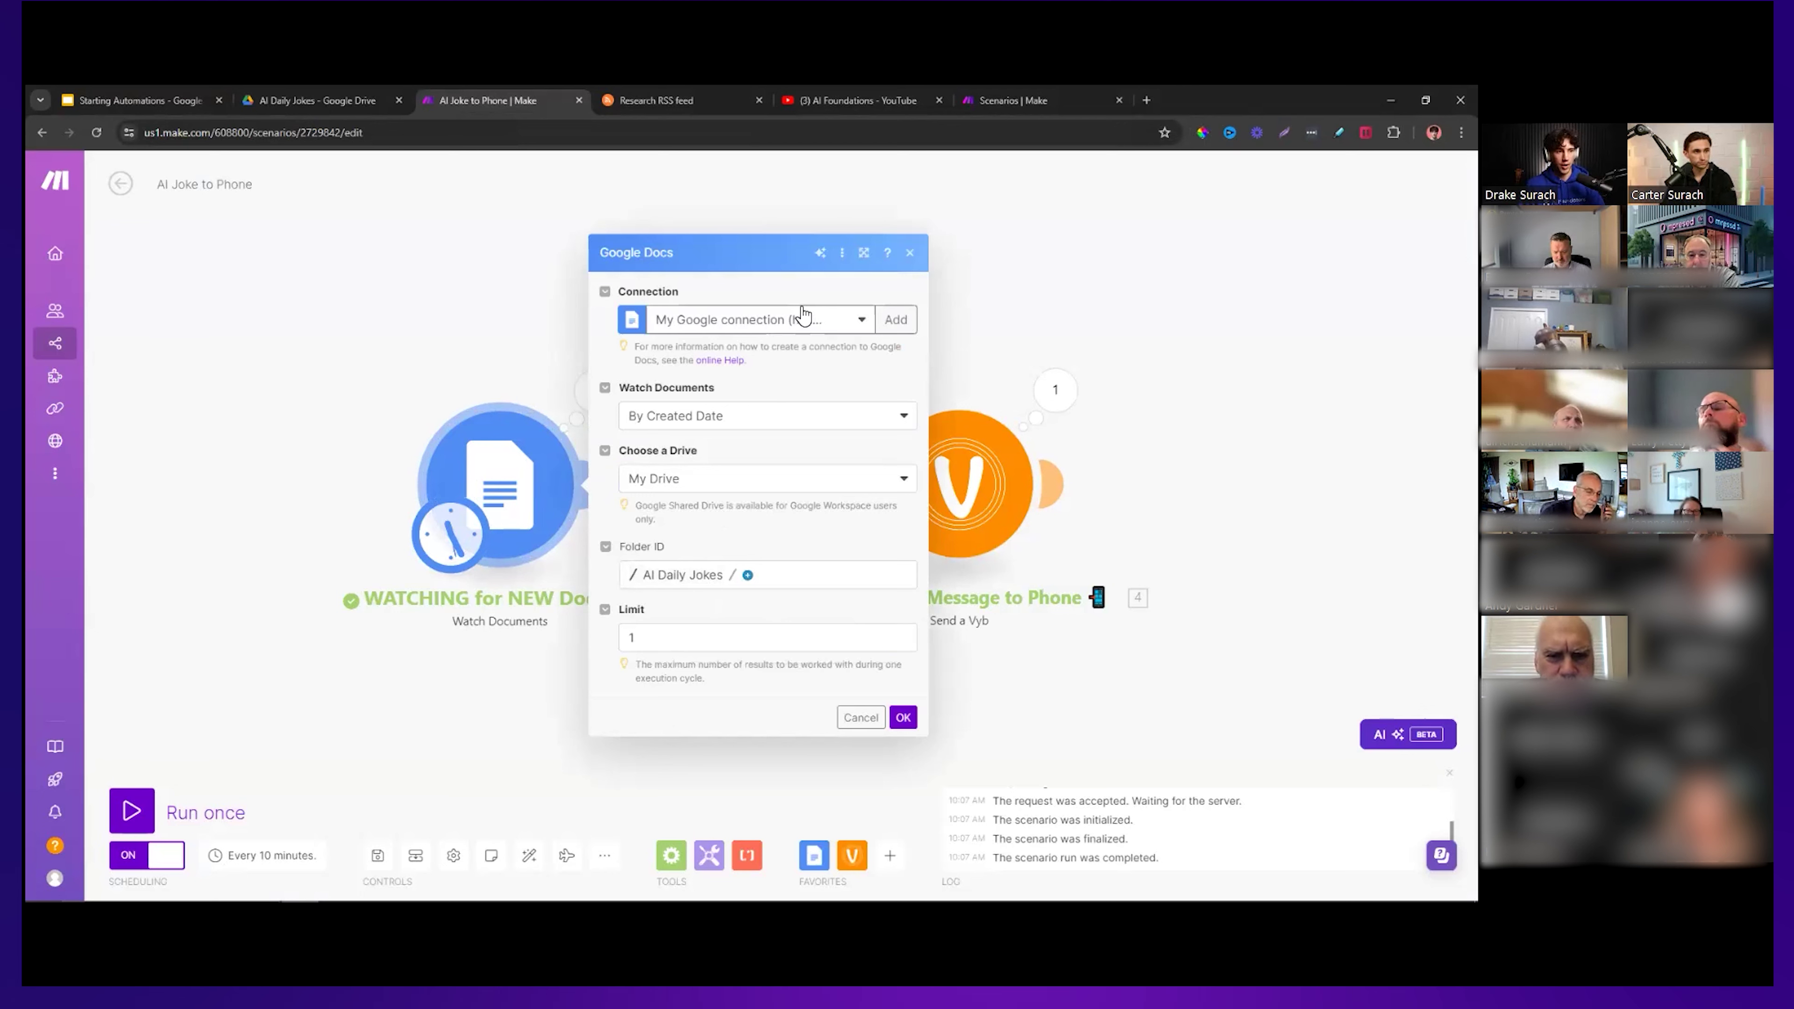
click(911, 253)
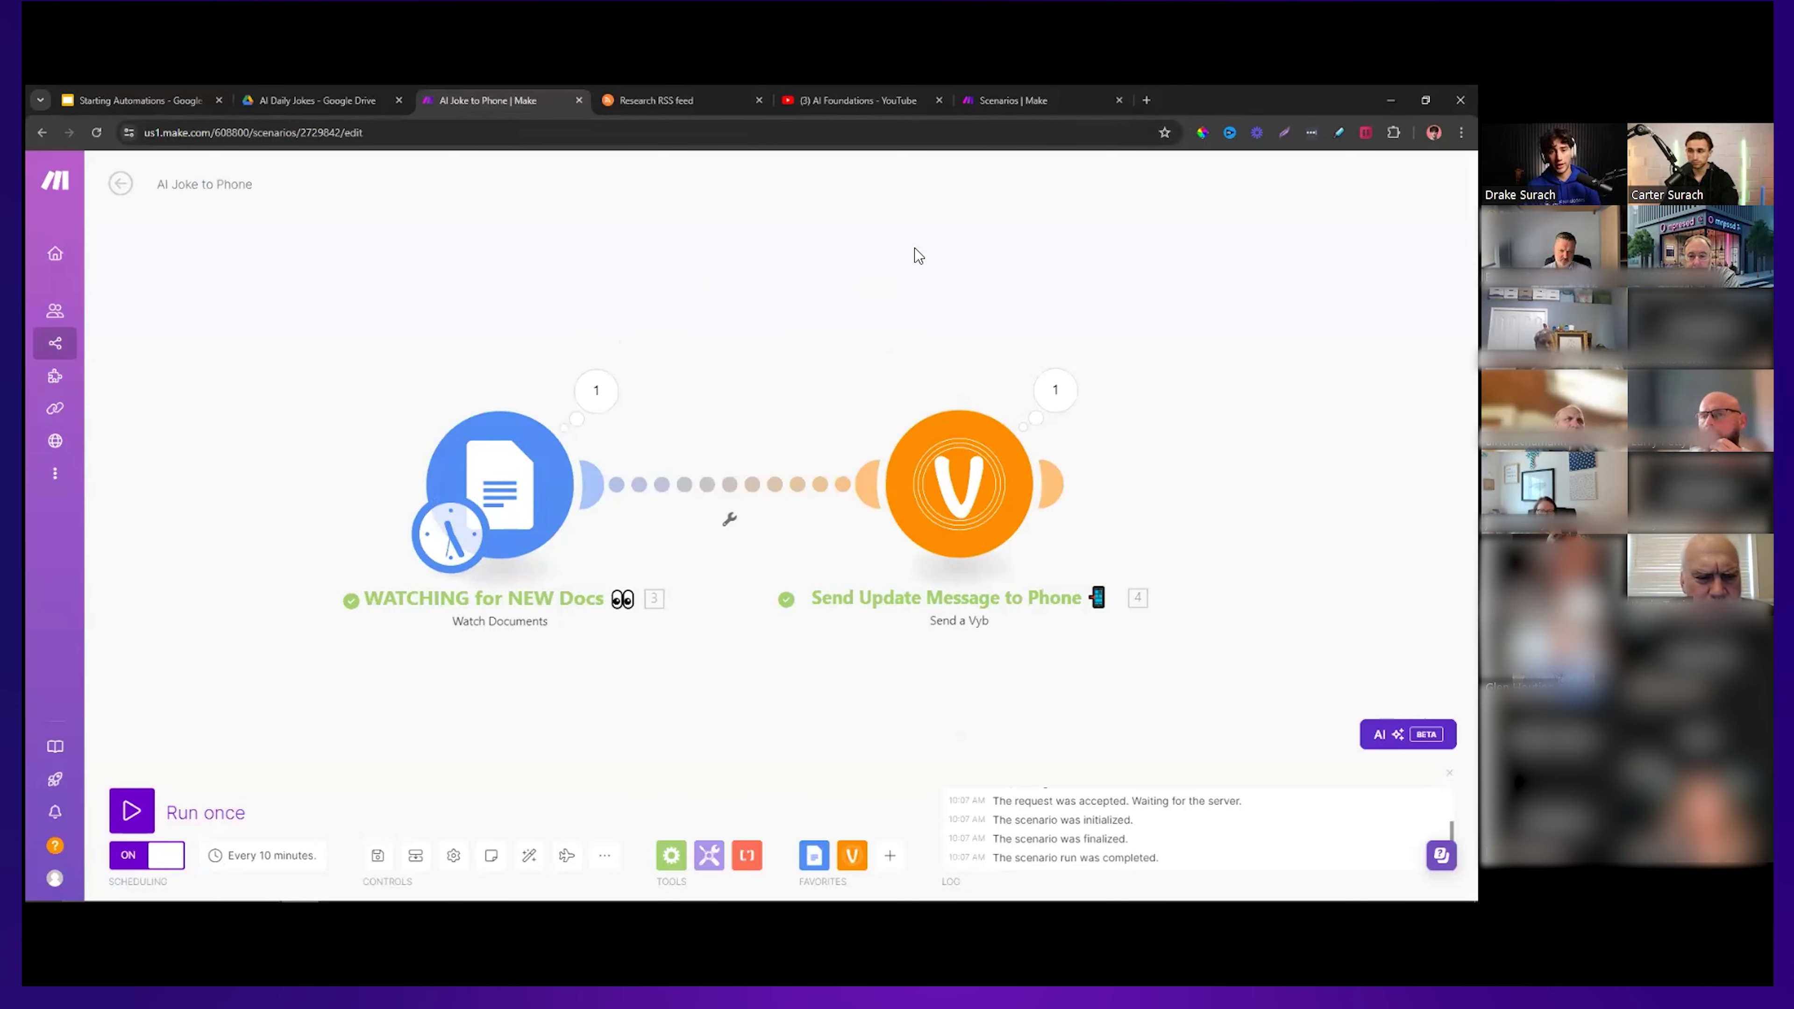
Set where the WATCHING for NEW Docs module starts and confirm the choice.
right_click(507, 496)
click(592, 556)
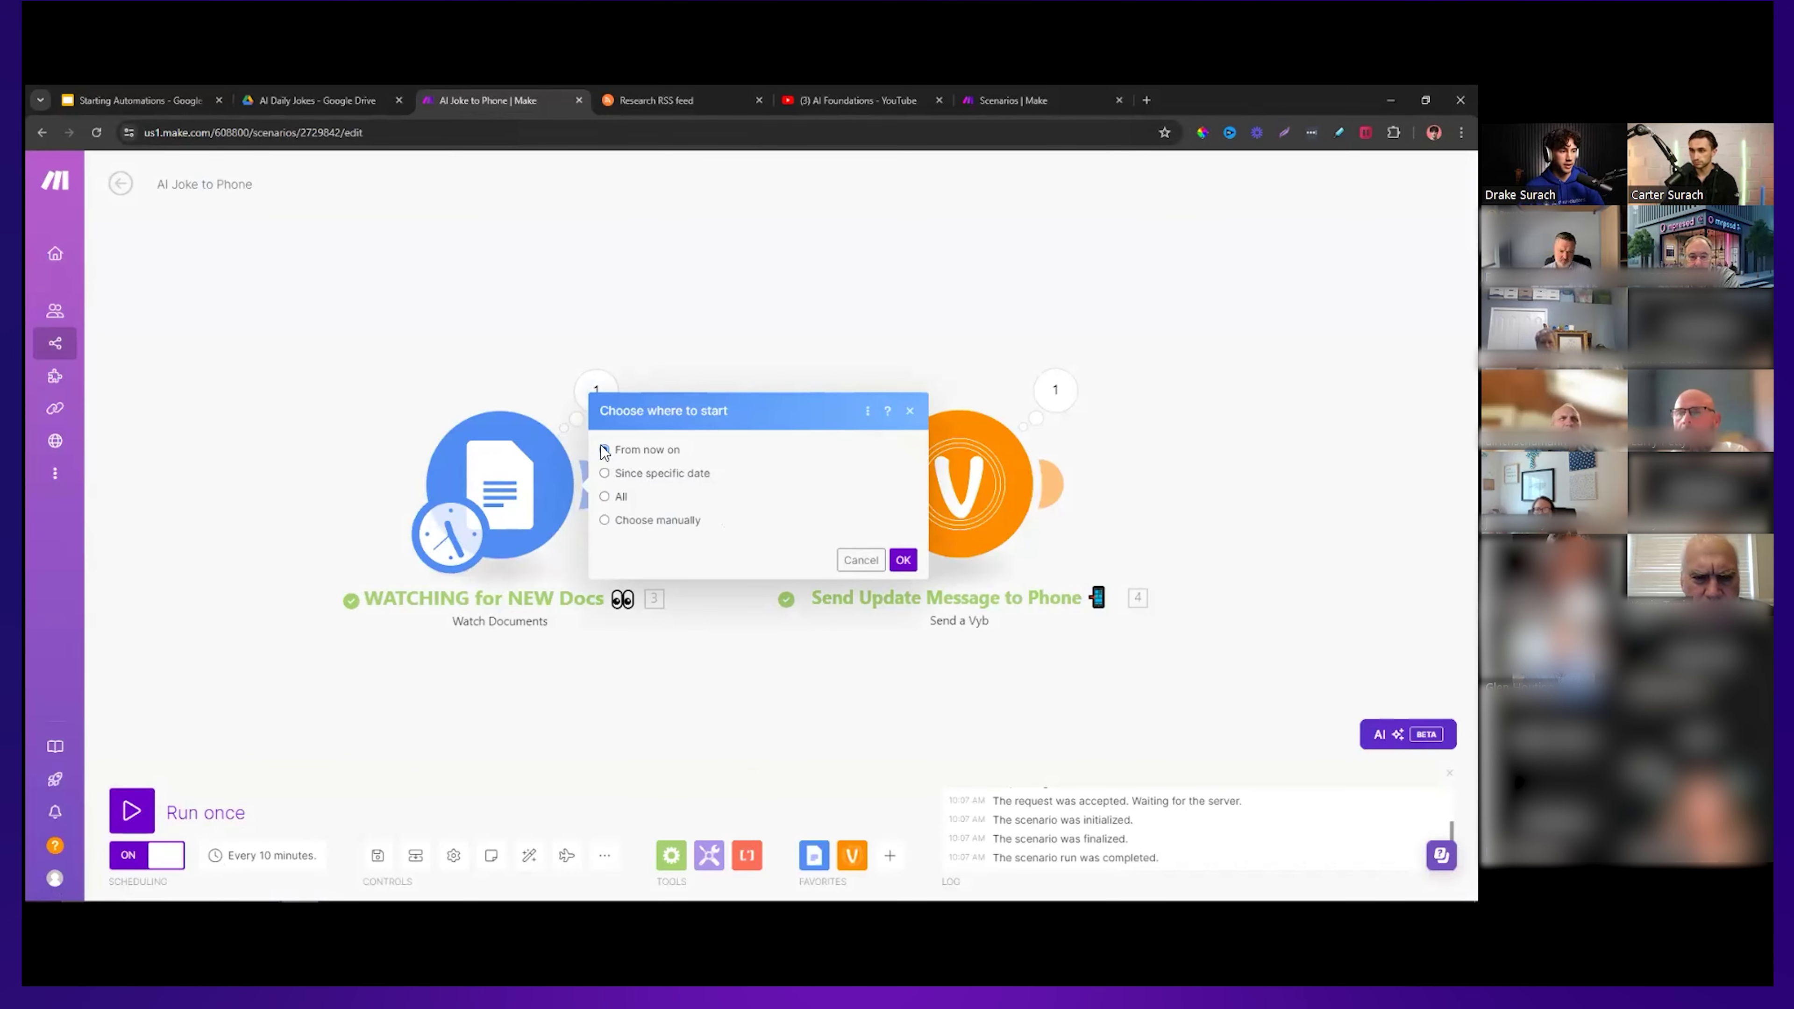
click(903, 559)
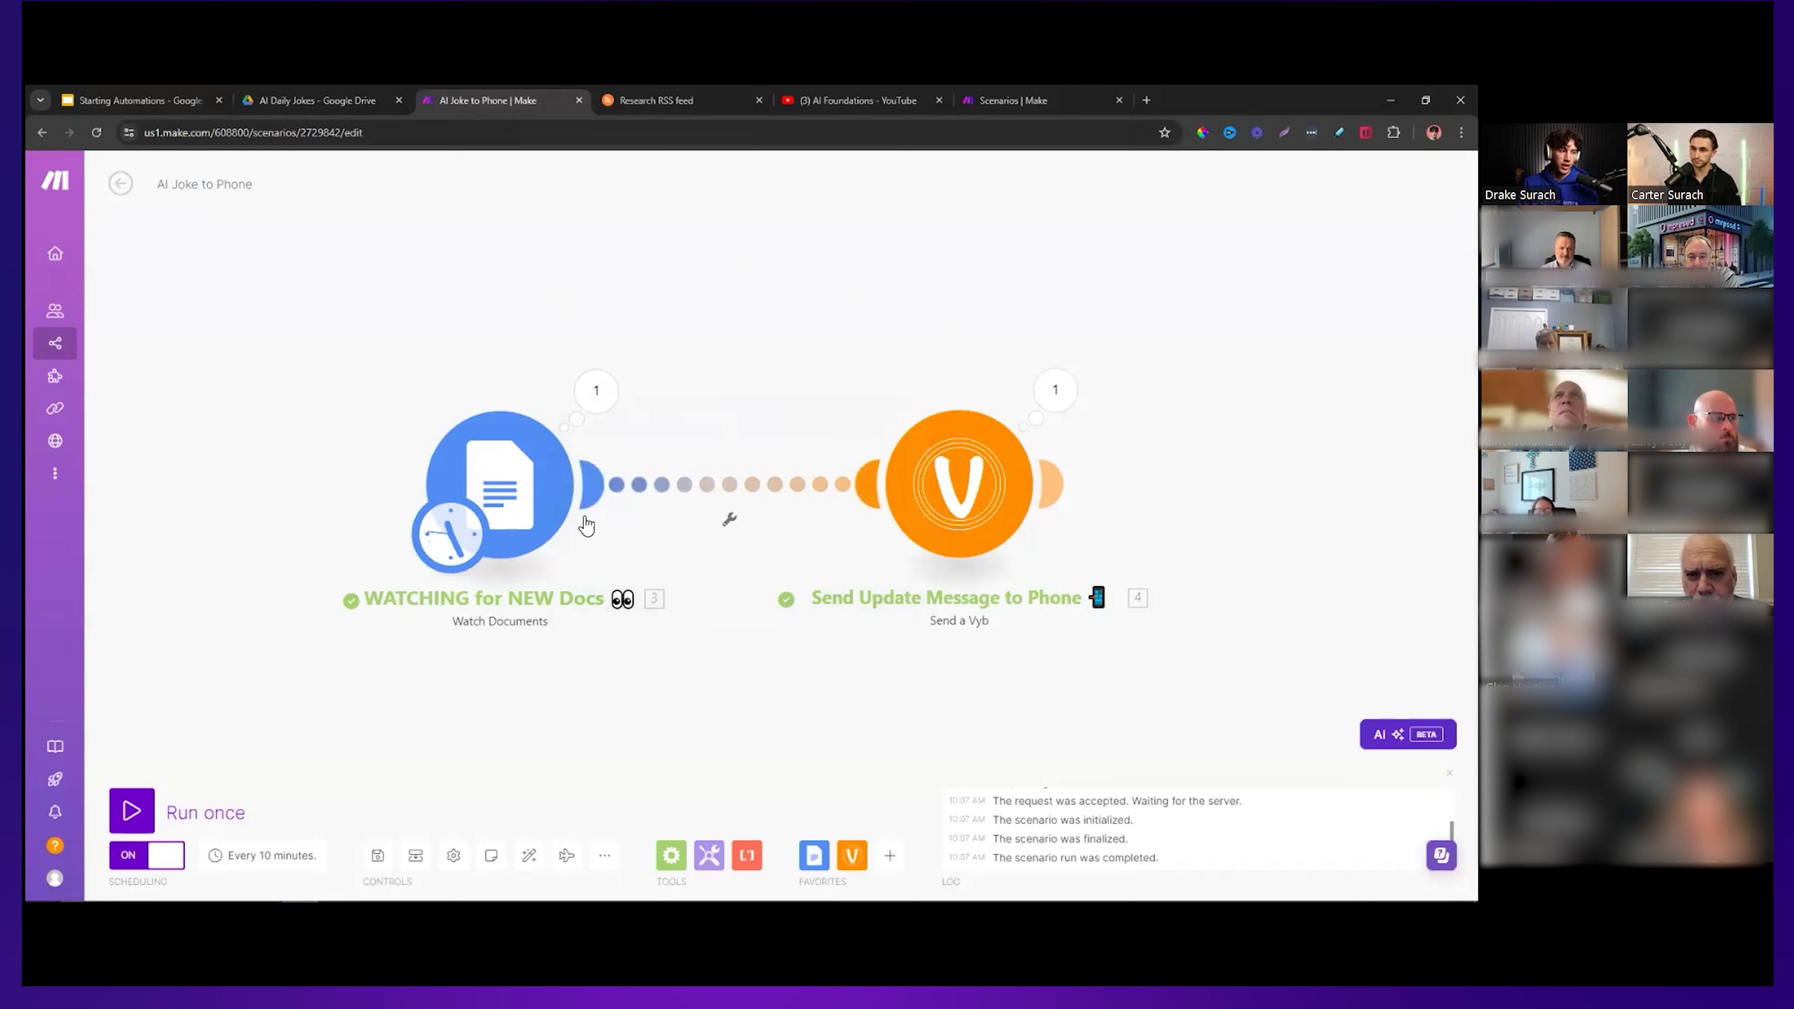
Review the module's manual and All start options, set it to From now on, and switch to the Starting Automations presentation.
right_click(523, 478)
click(609, 538)
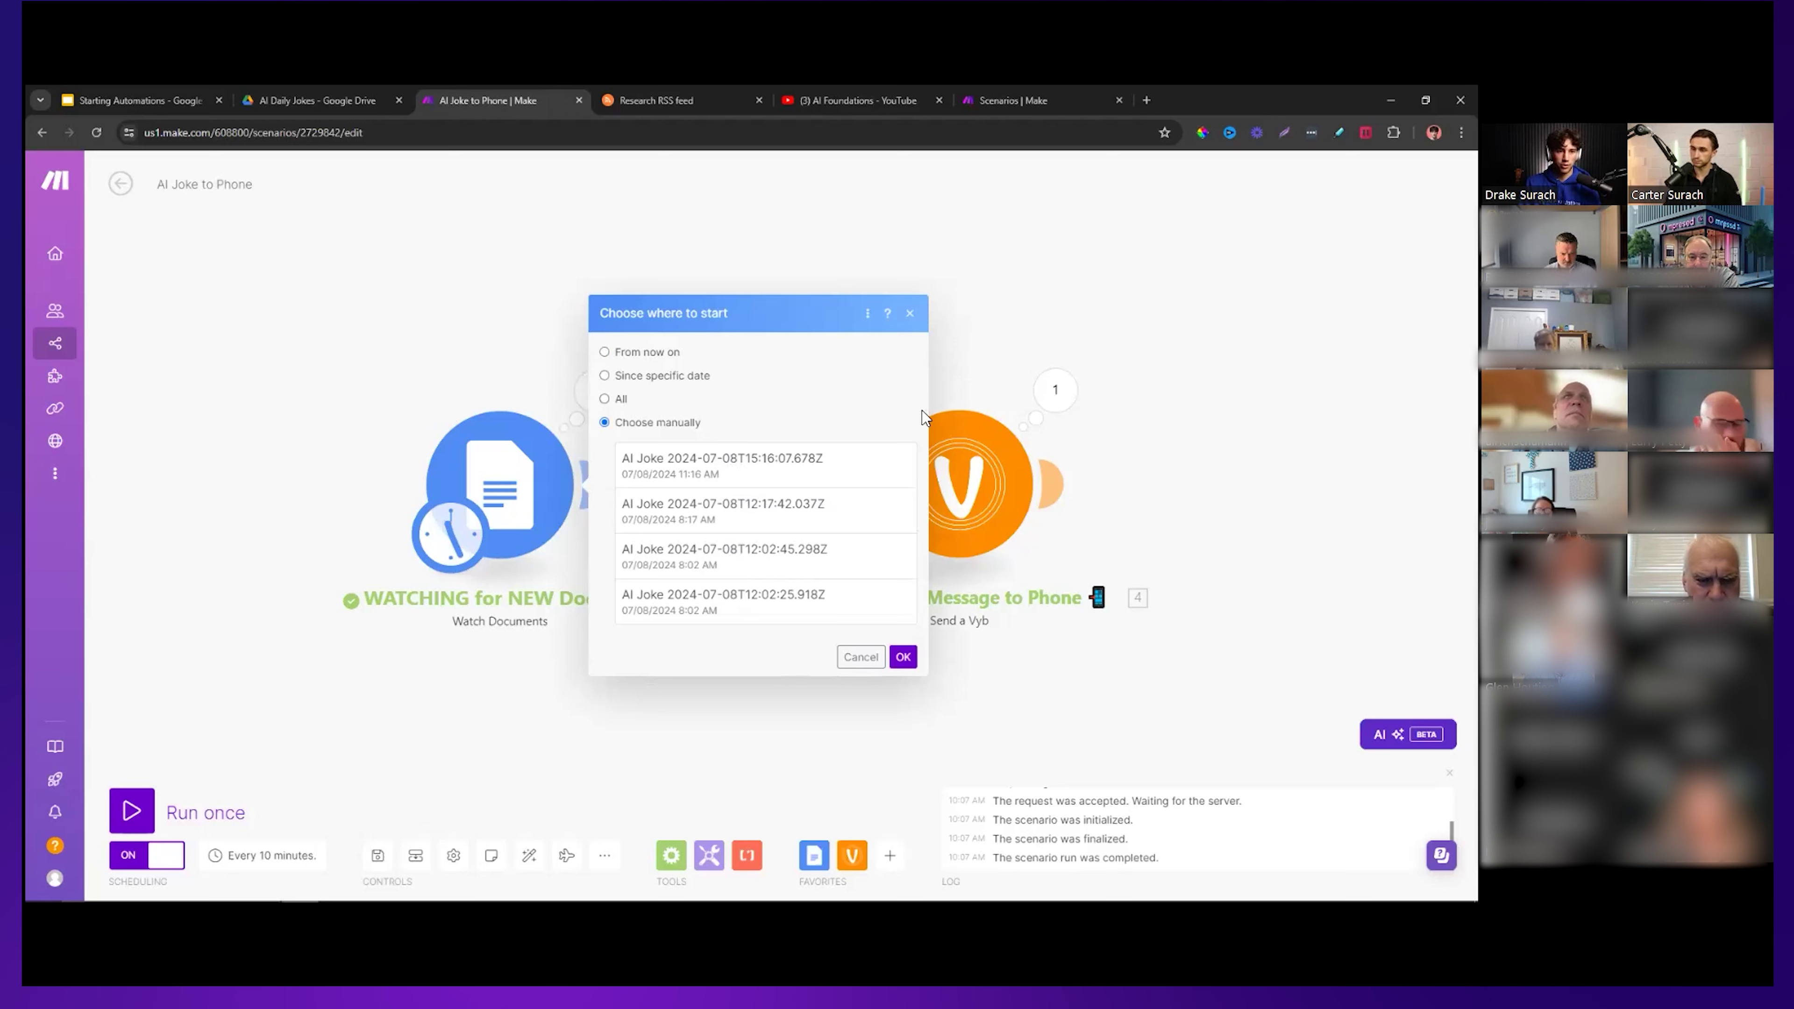
click(605, 399)
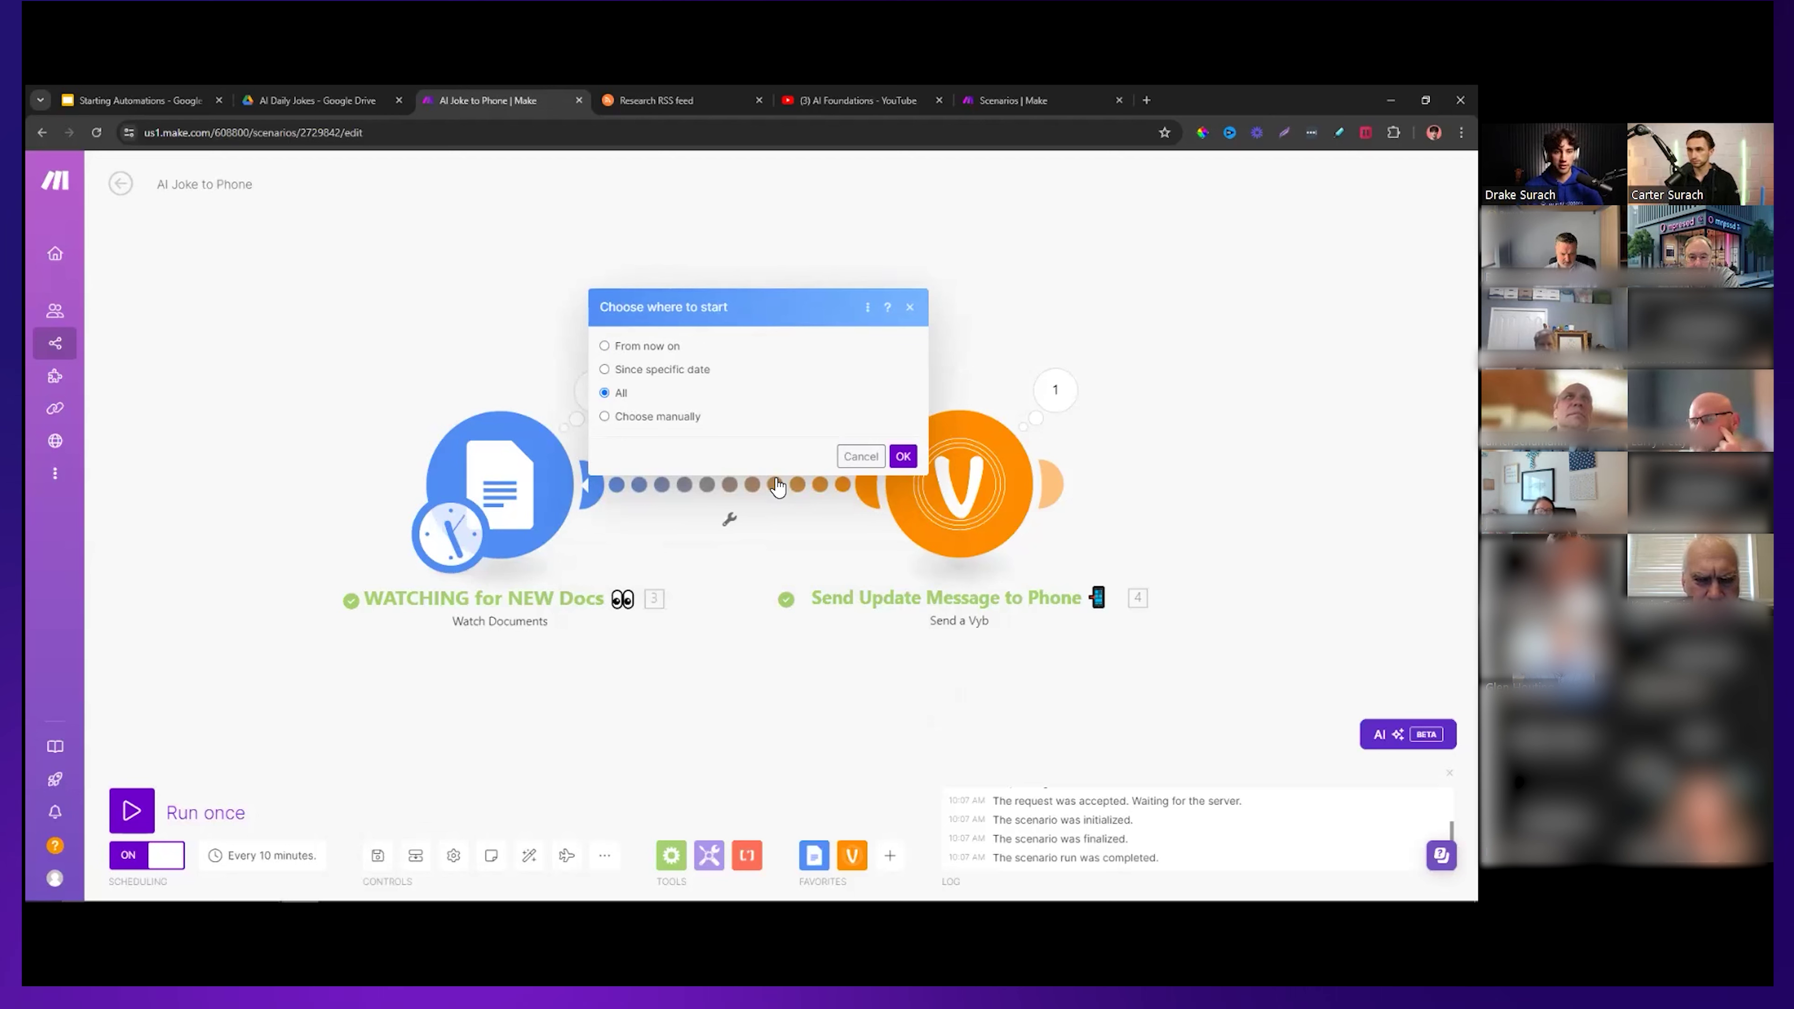
click(604, 346)
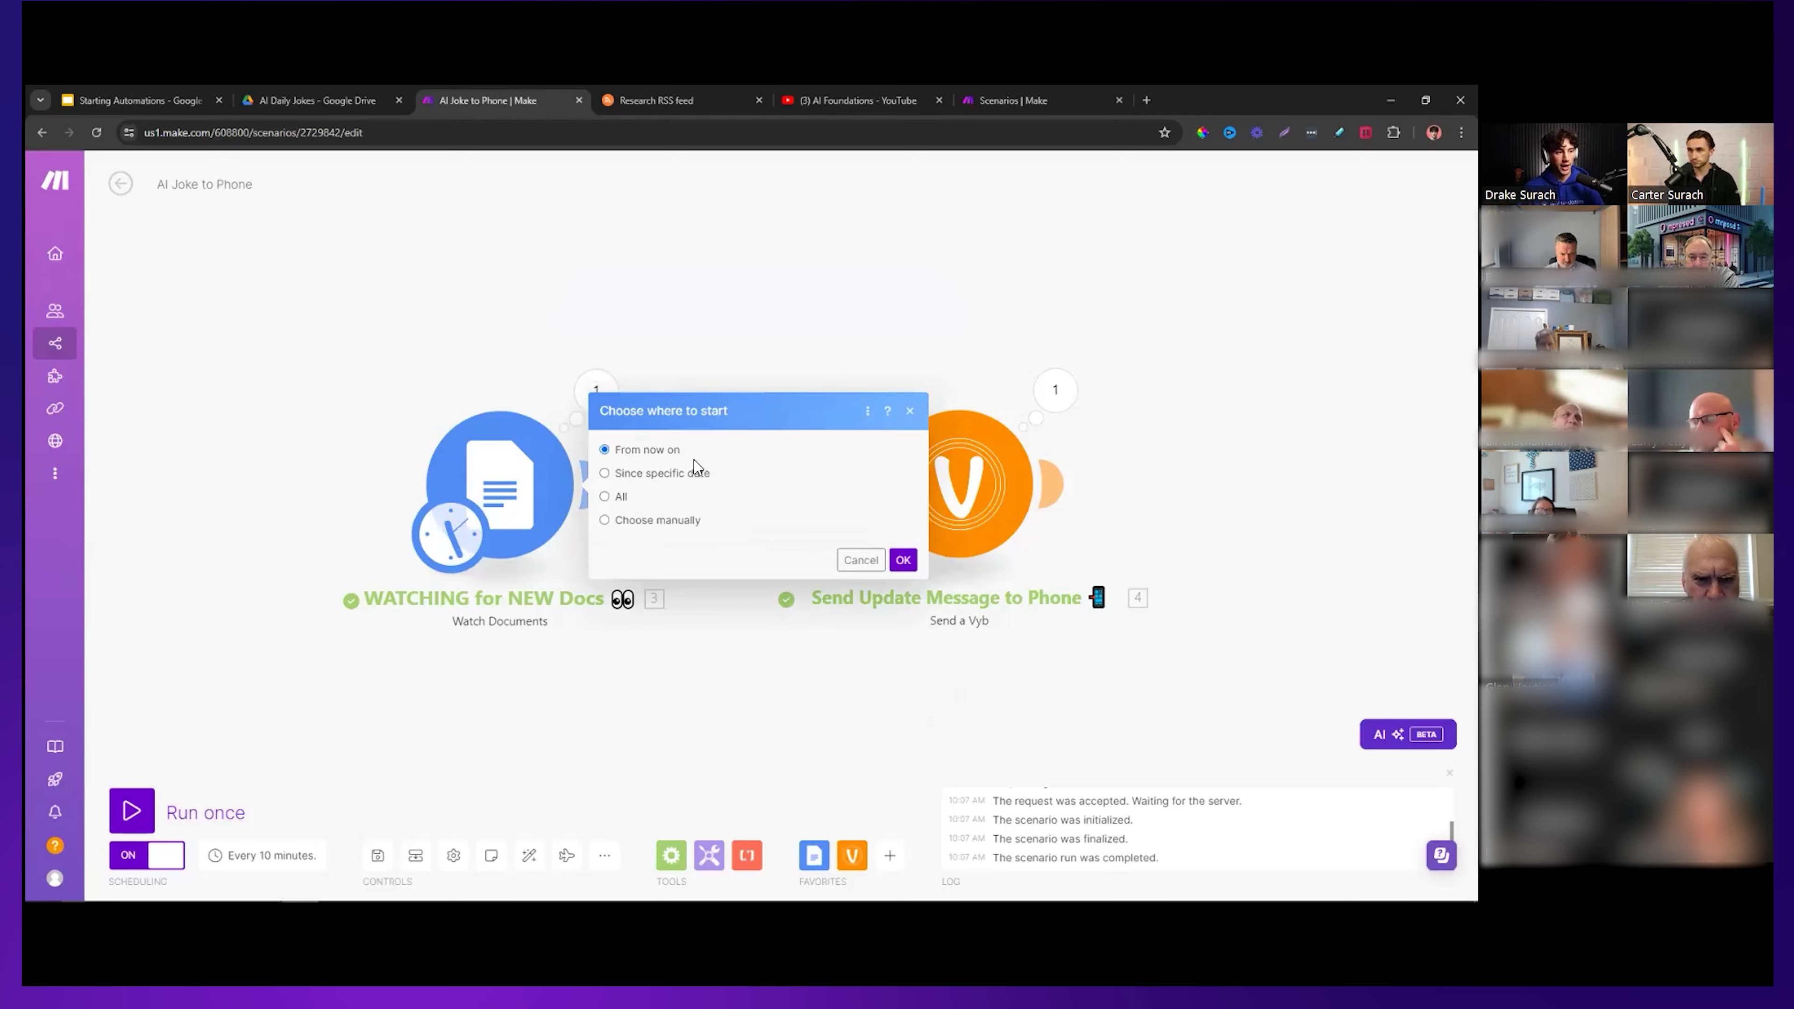
click(904, 560)
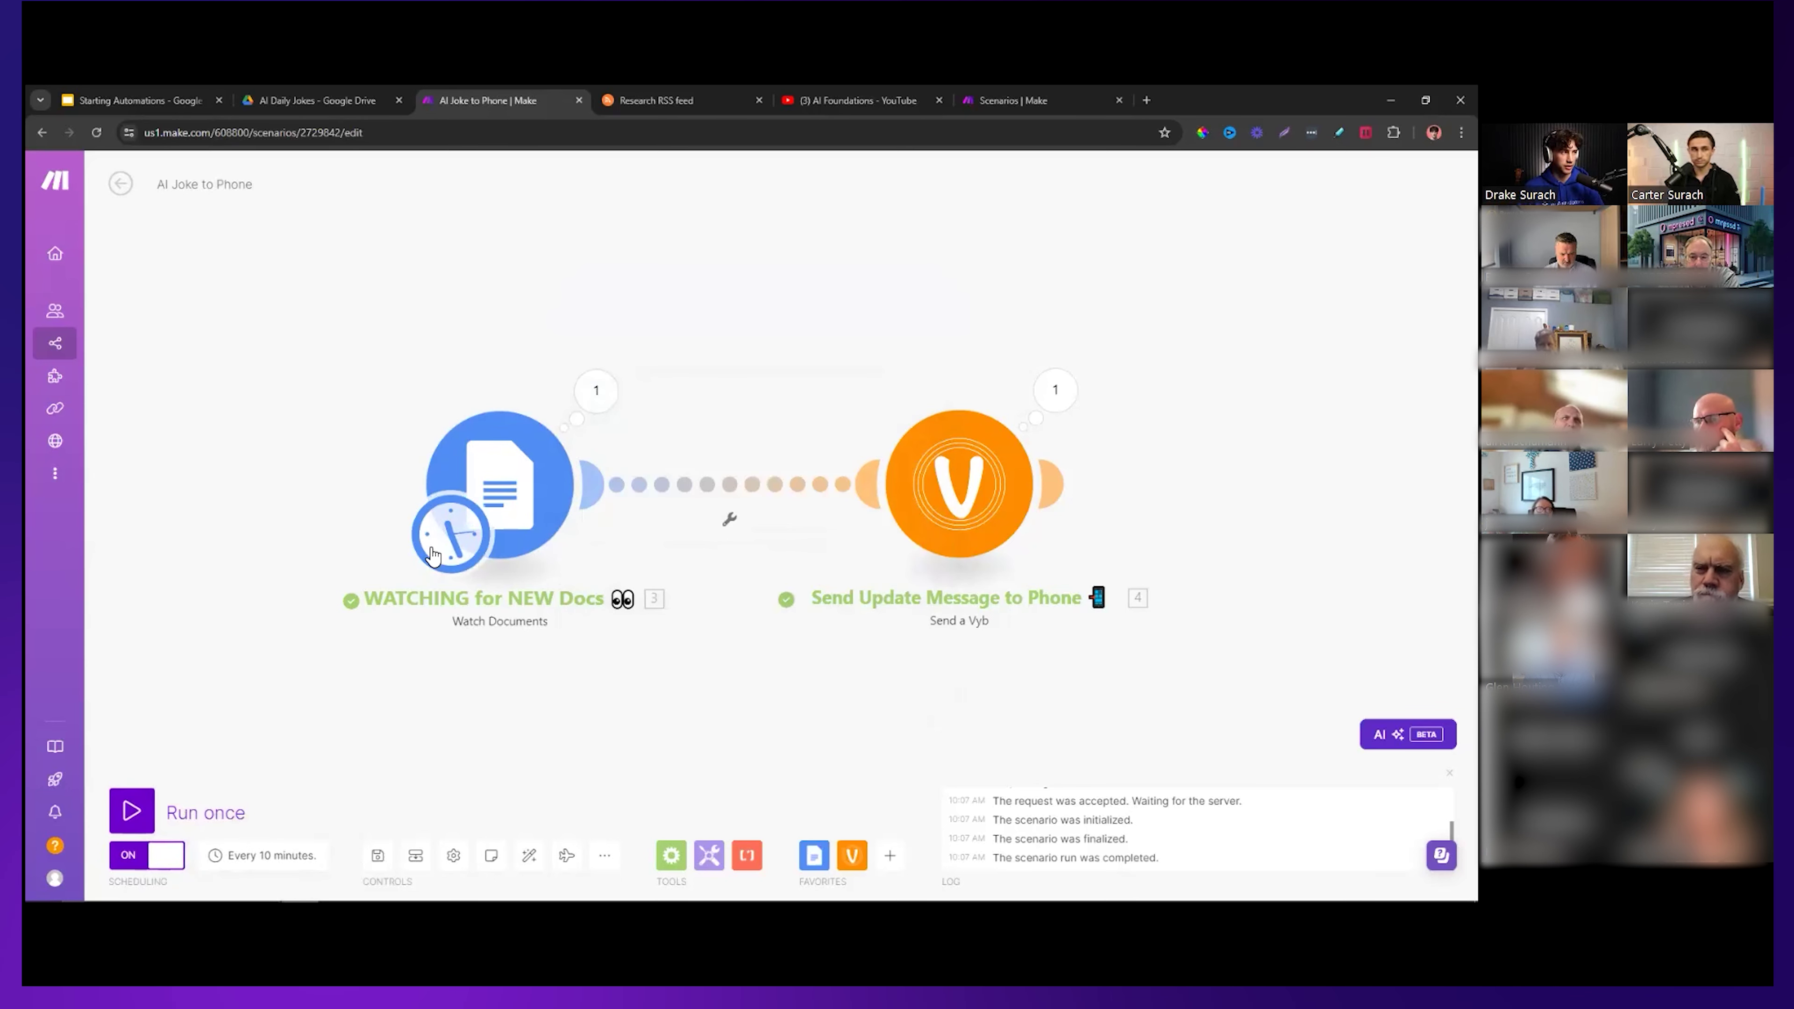
click(145, 89)
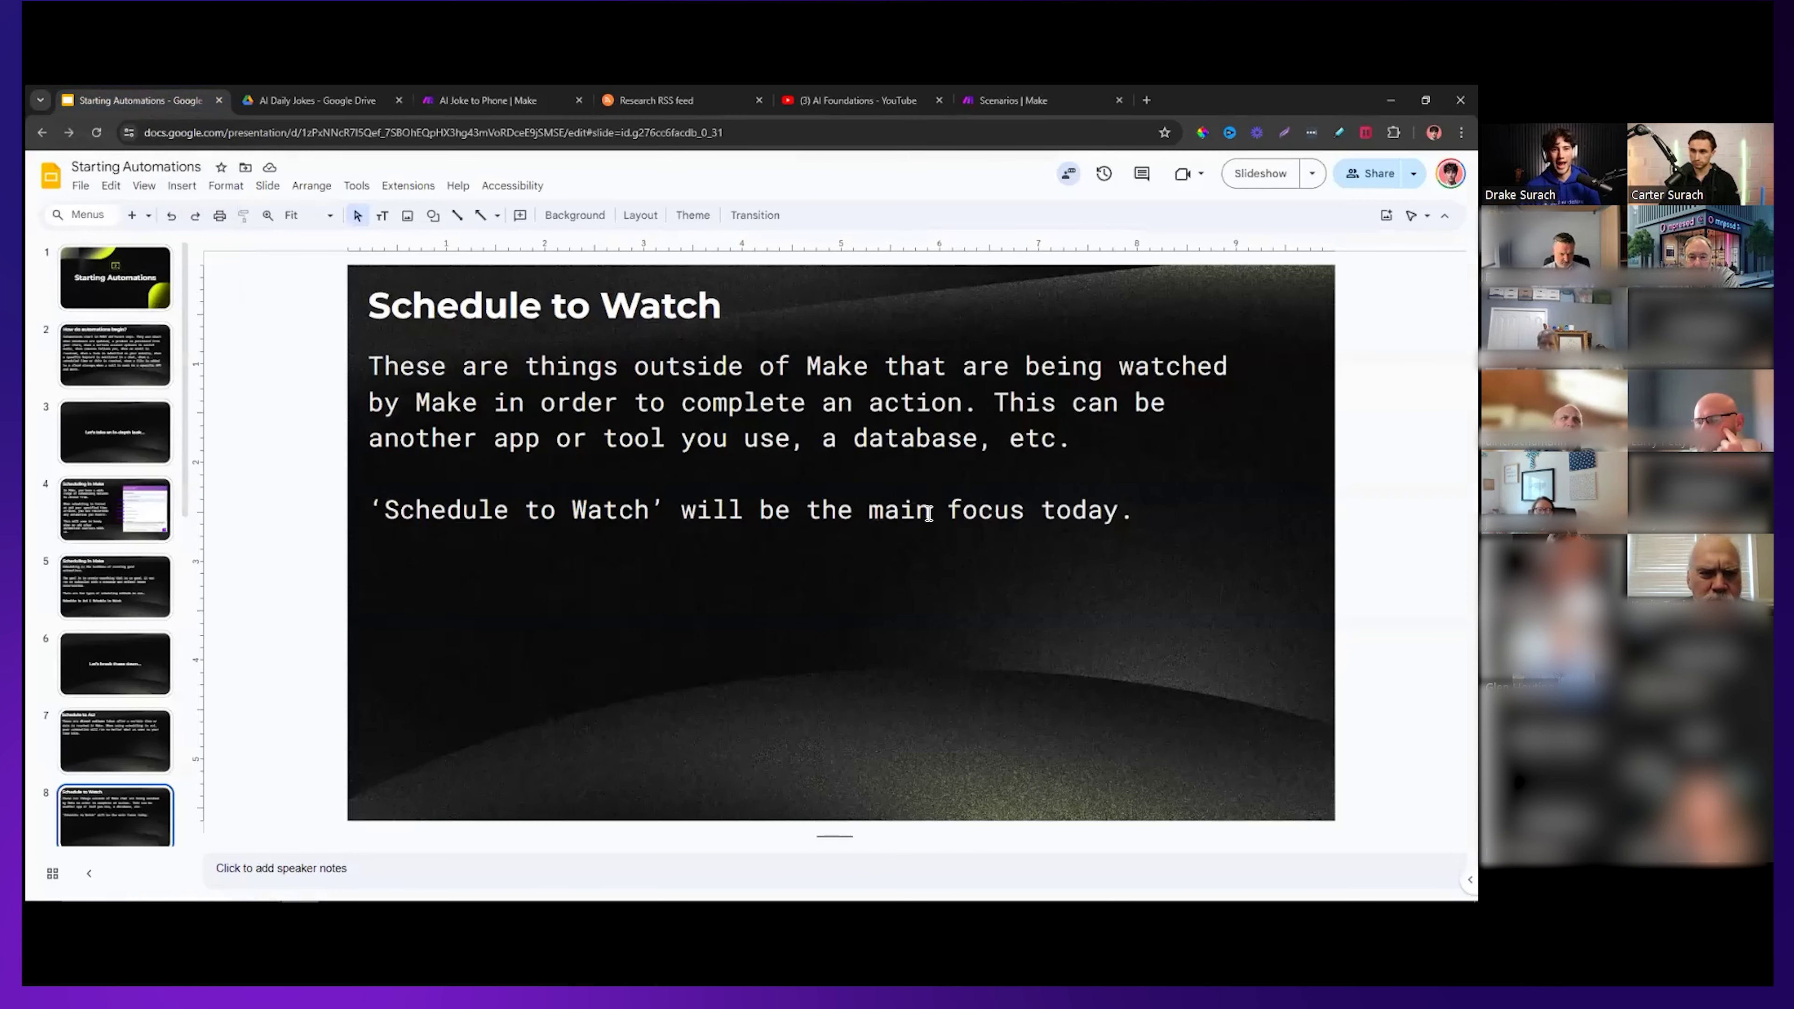
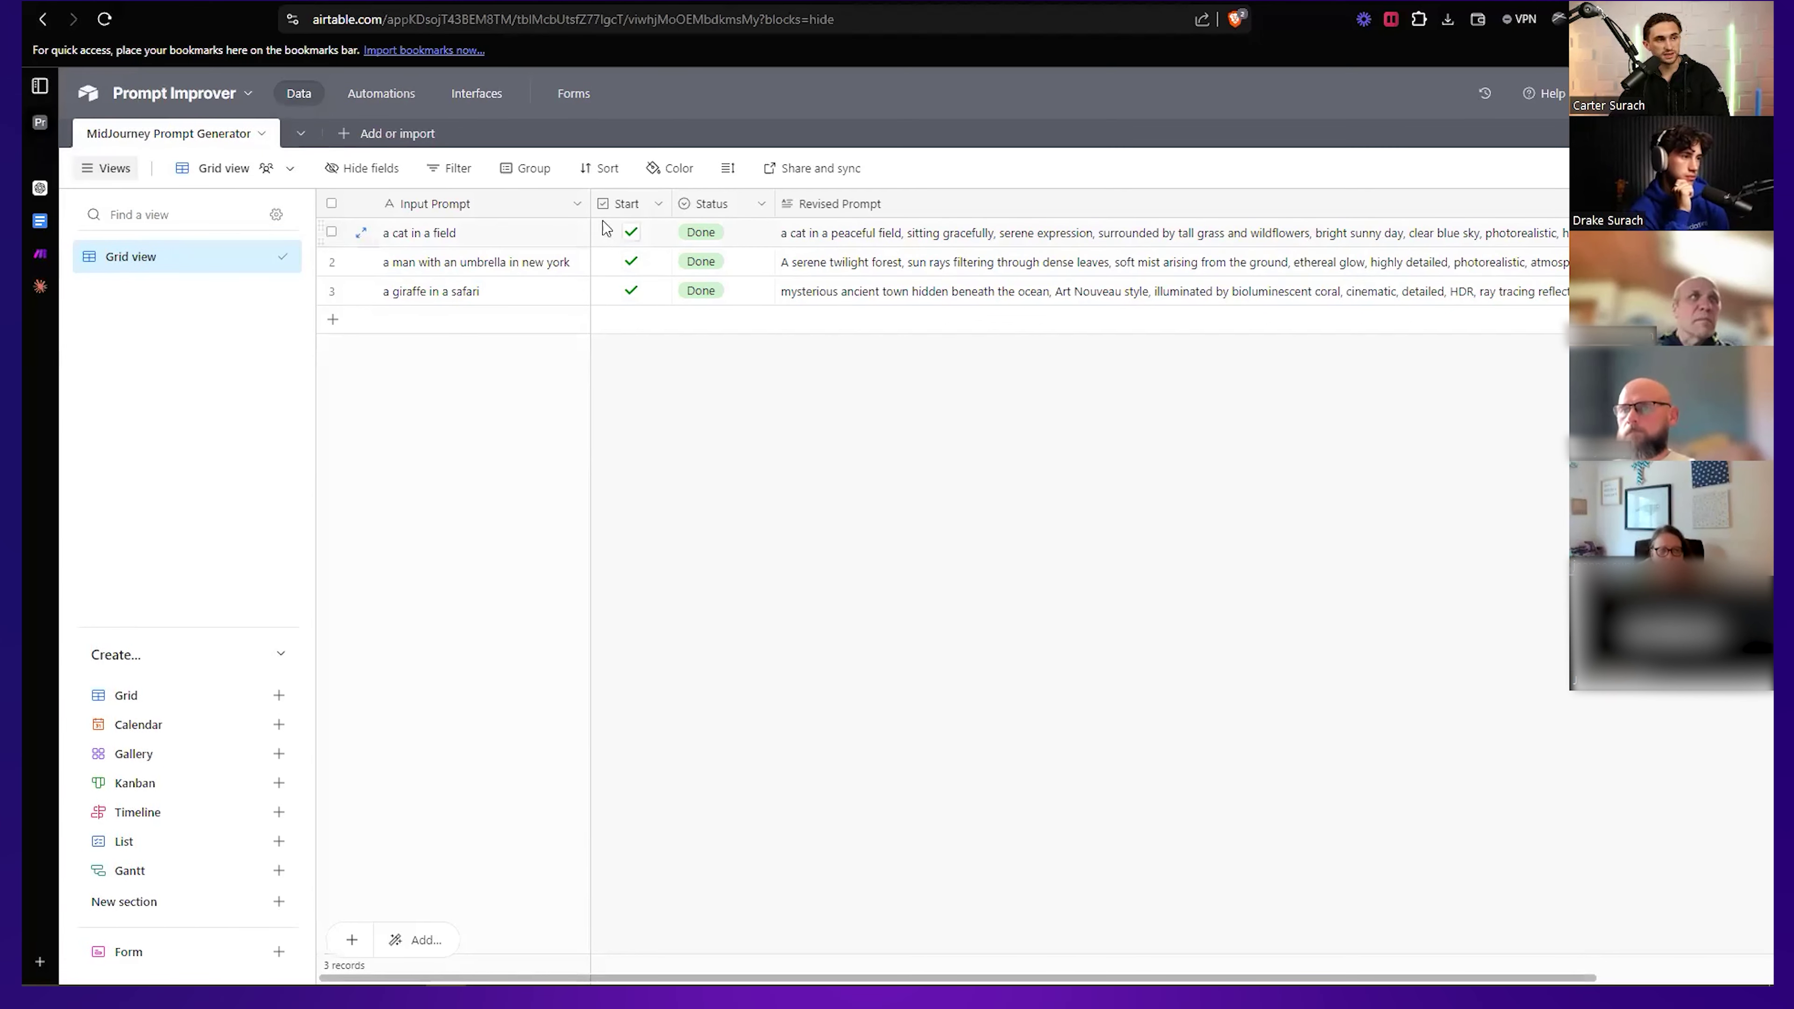
Narrow the Input Prompt and Start columns slightly in the MidJourney Prompt Generator table in Airtable.
drag(590, 206, 588, 210)
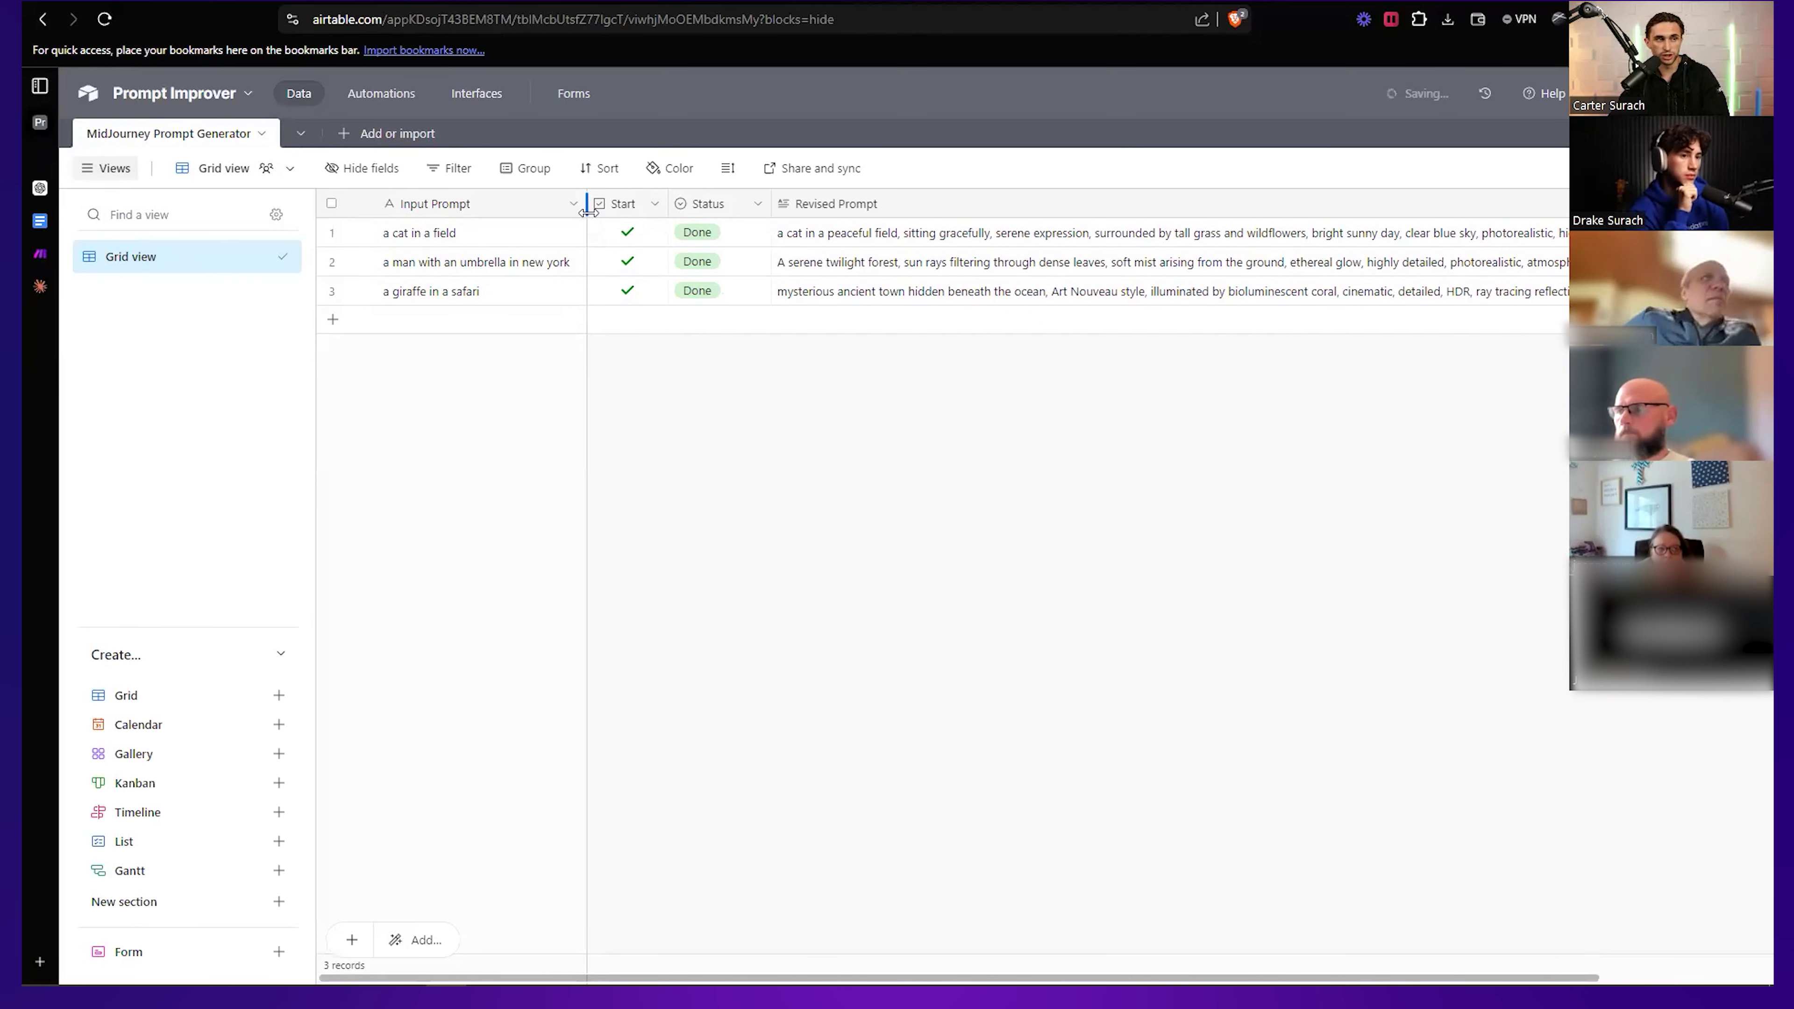
drag(668, 204, 666, 203)
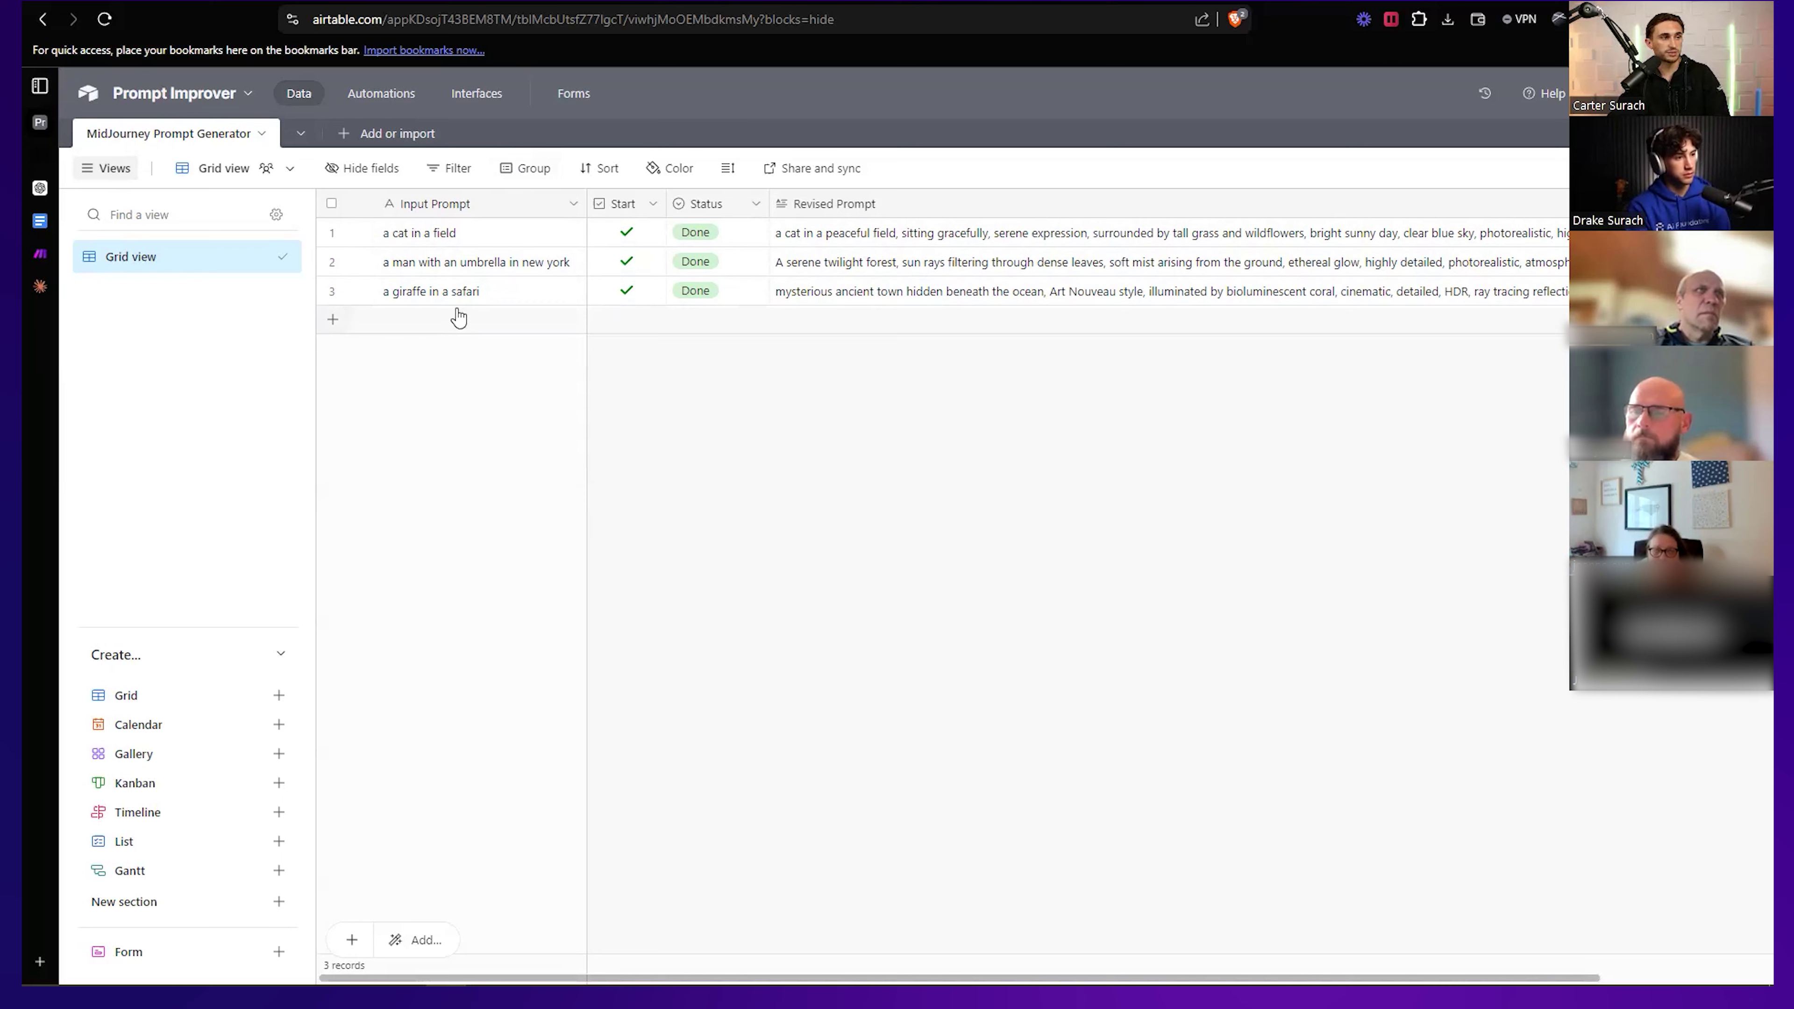
Show the Prompt Improver base's automations and view the setups of Automation 1 and Automation 2.
click(380, 99)
click(312, 248)
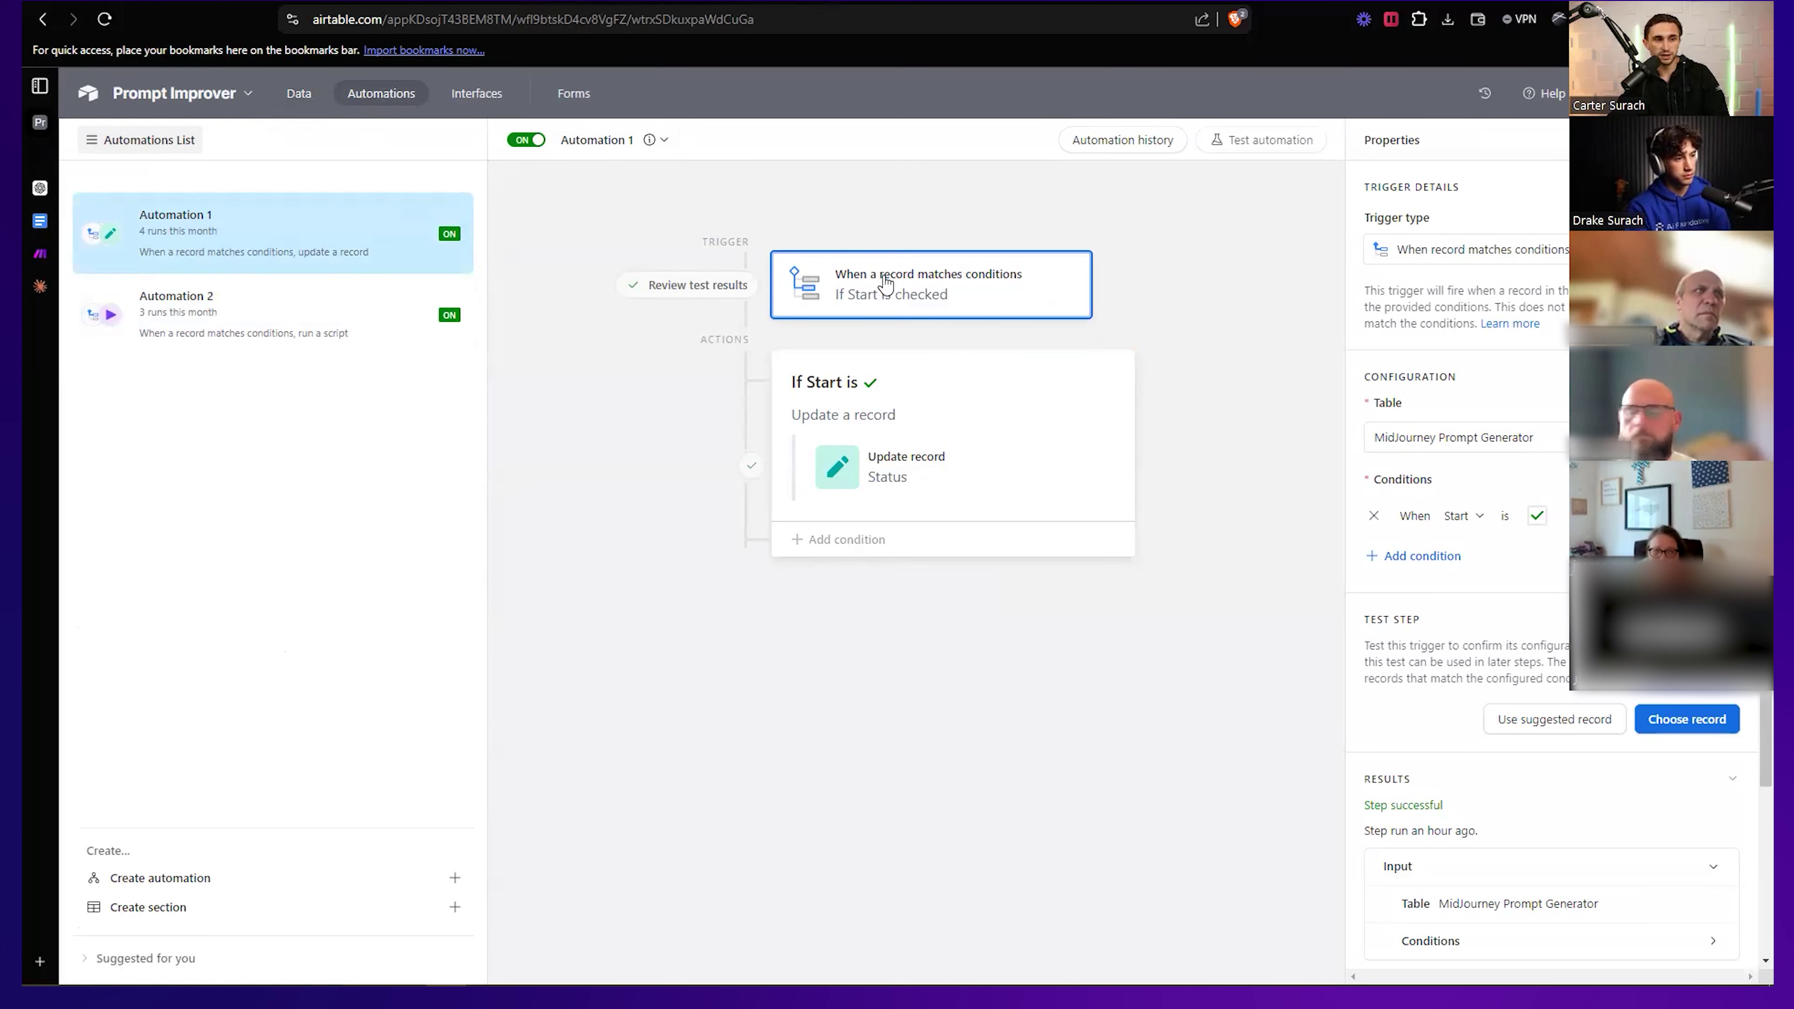
click(260, 317)
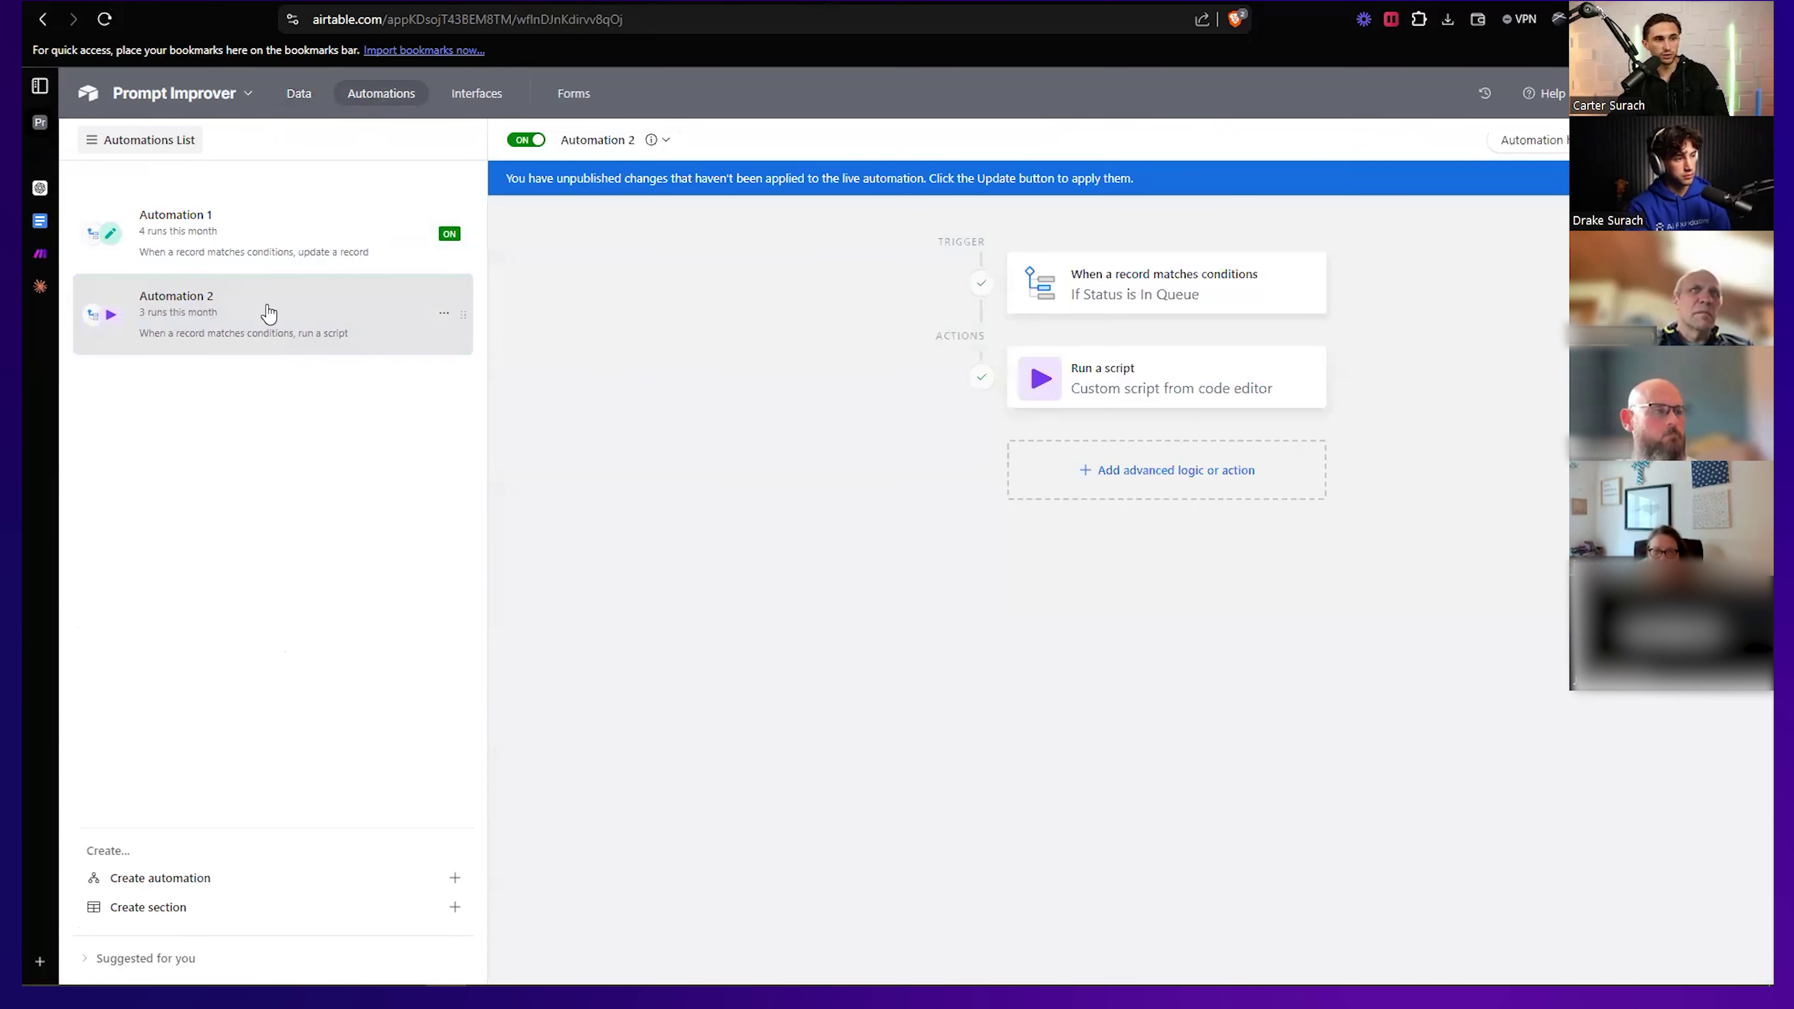
Examine the webhook script in Automation 2's Run a script action, highlighting the whole code.
click(1187, 385)
scroll(1448, 622, down, 5)
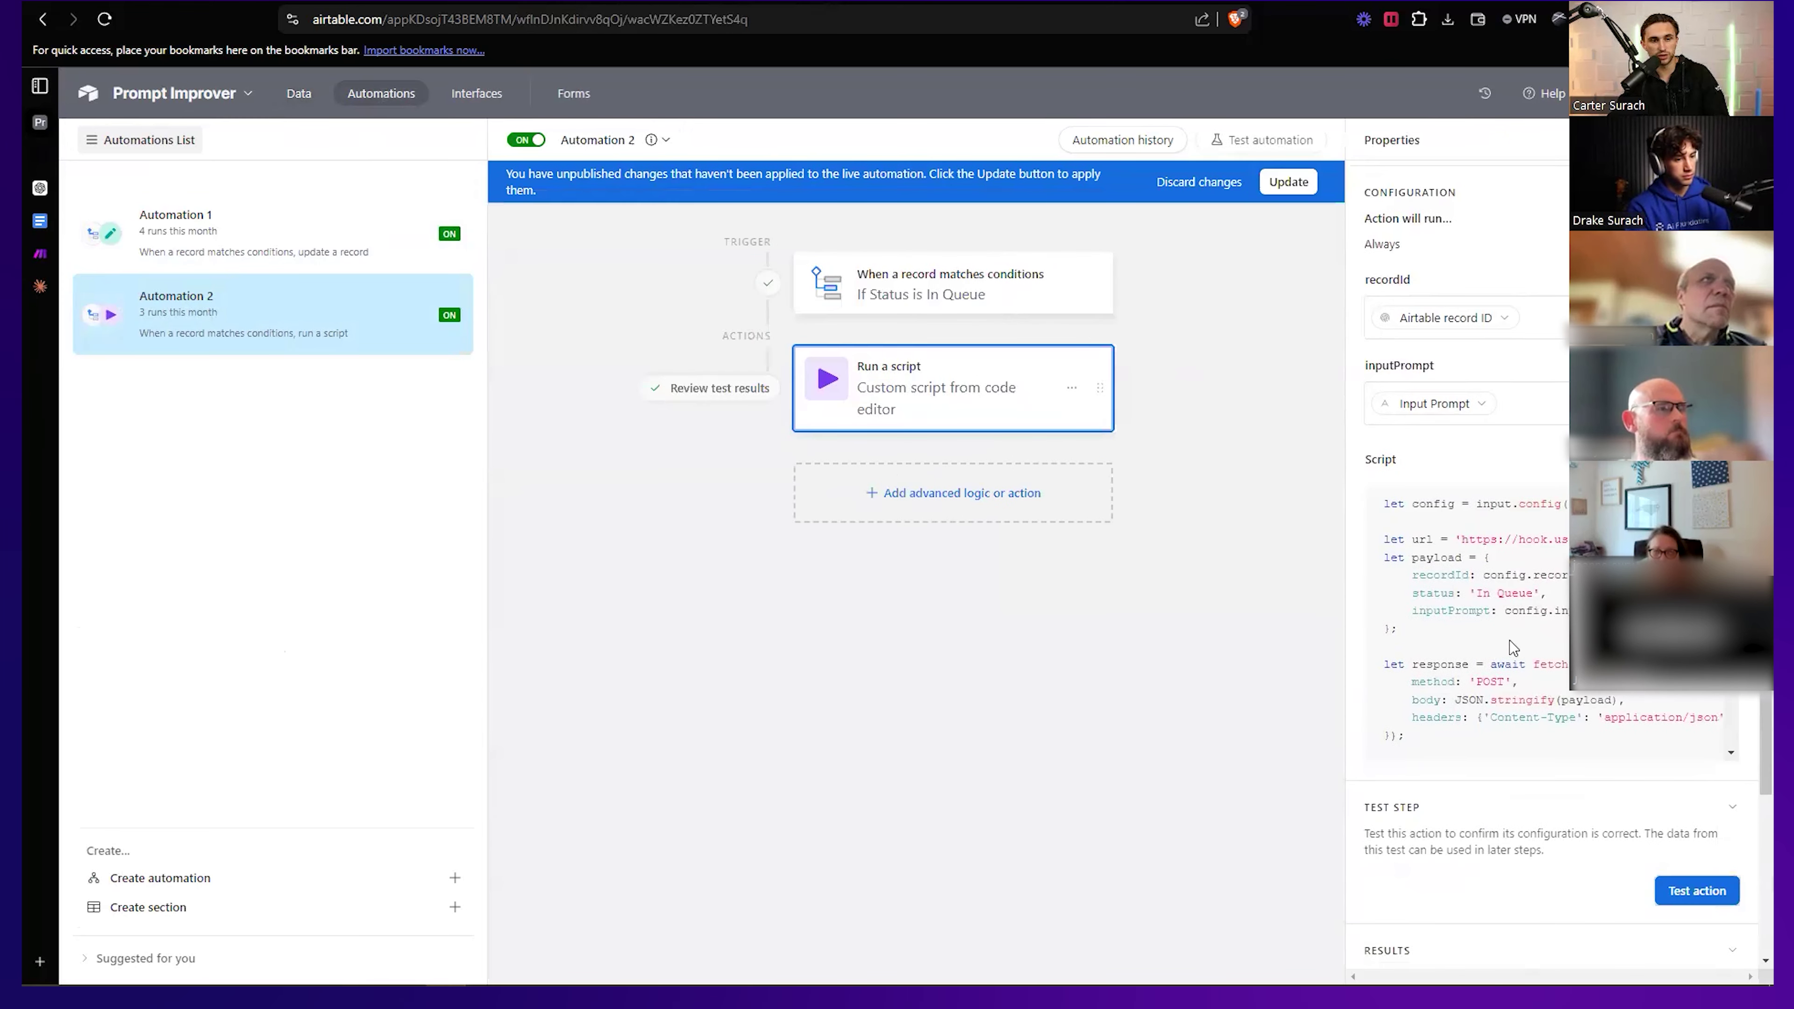
drag(1385, 507, 1594, 786)
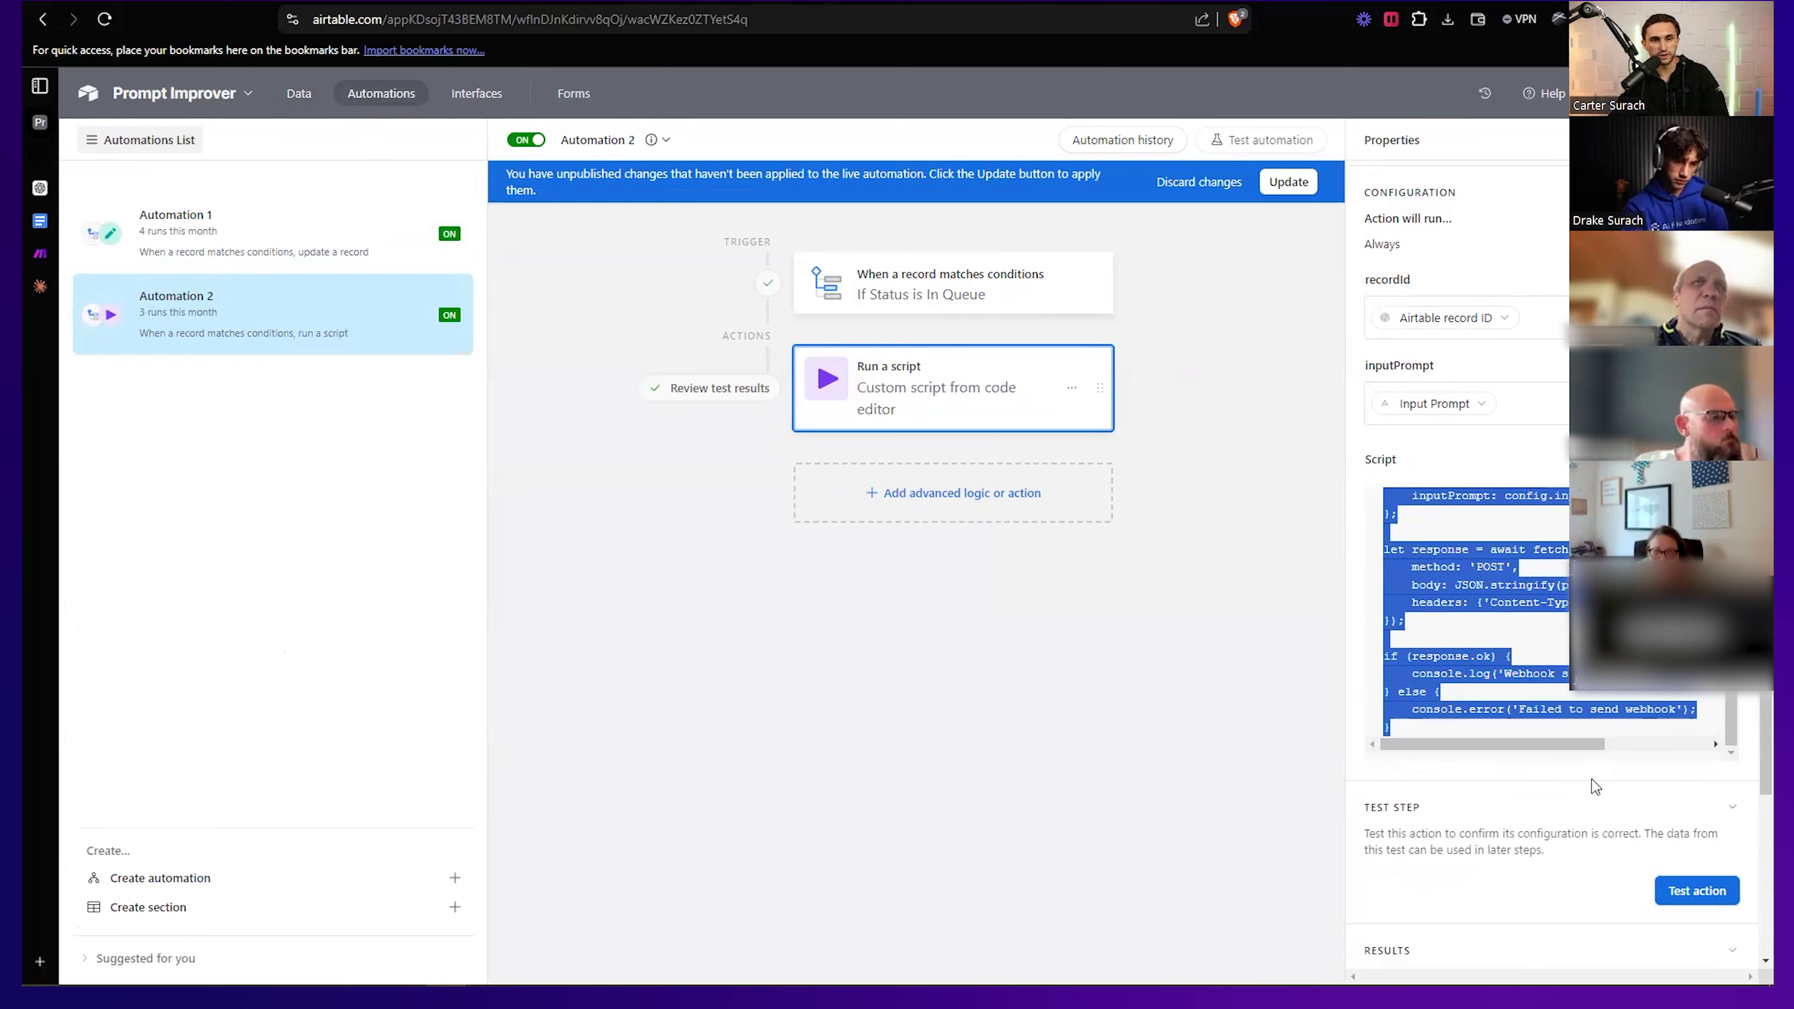
click(1575, 707)
scroll(1554, 601, up, 5)
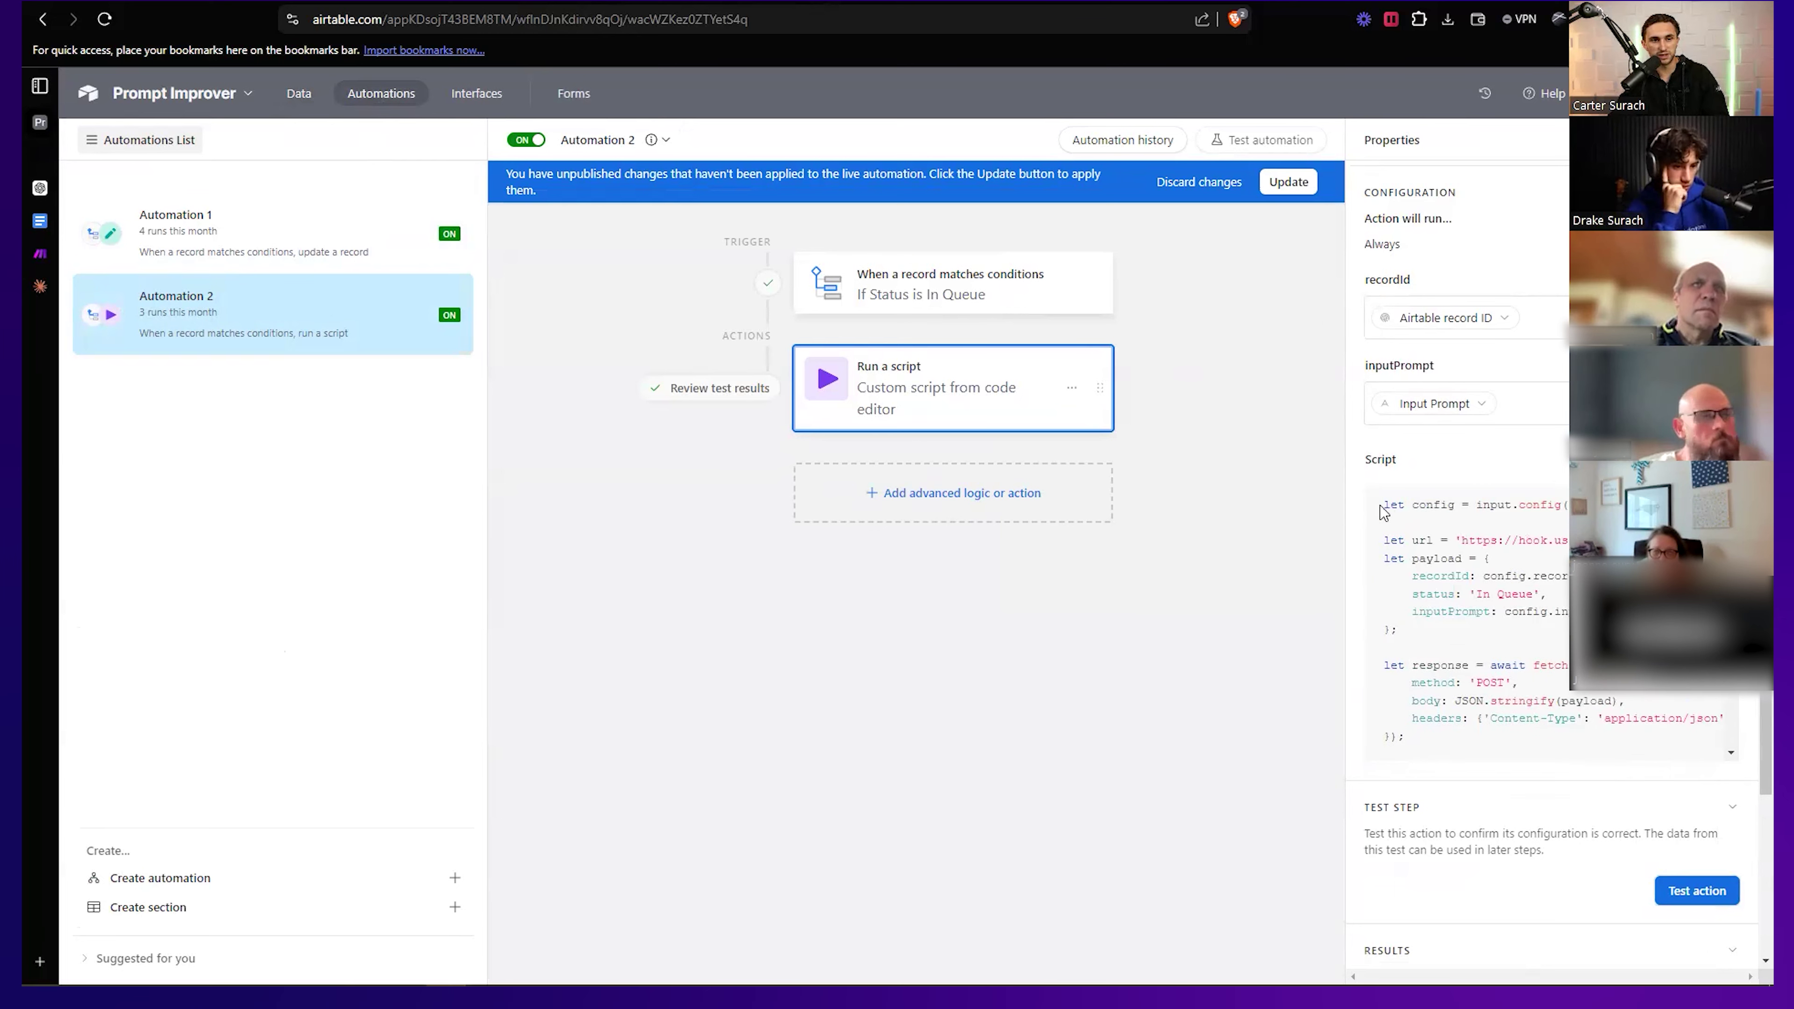
drag(1384, 500, 1640, 801)
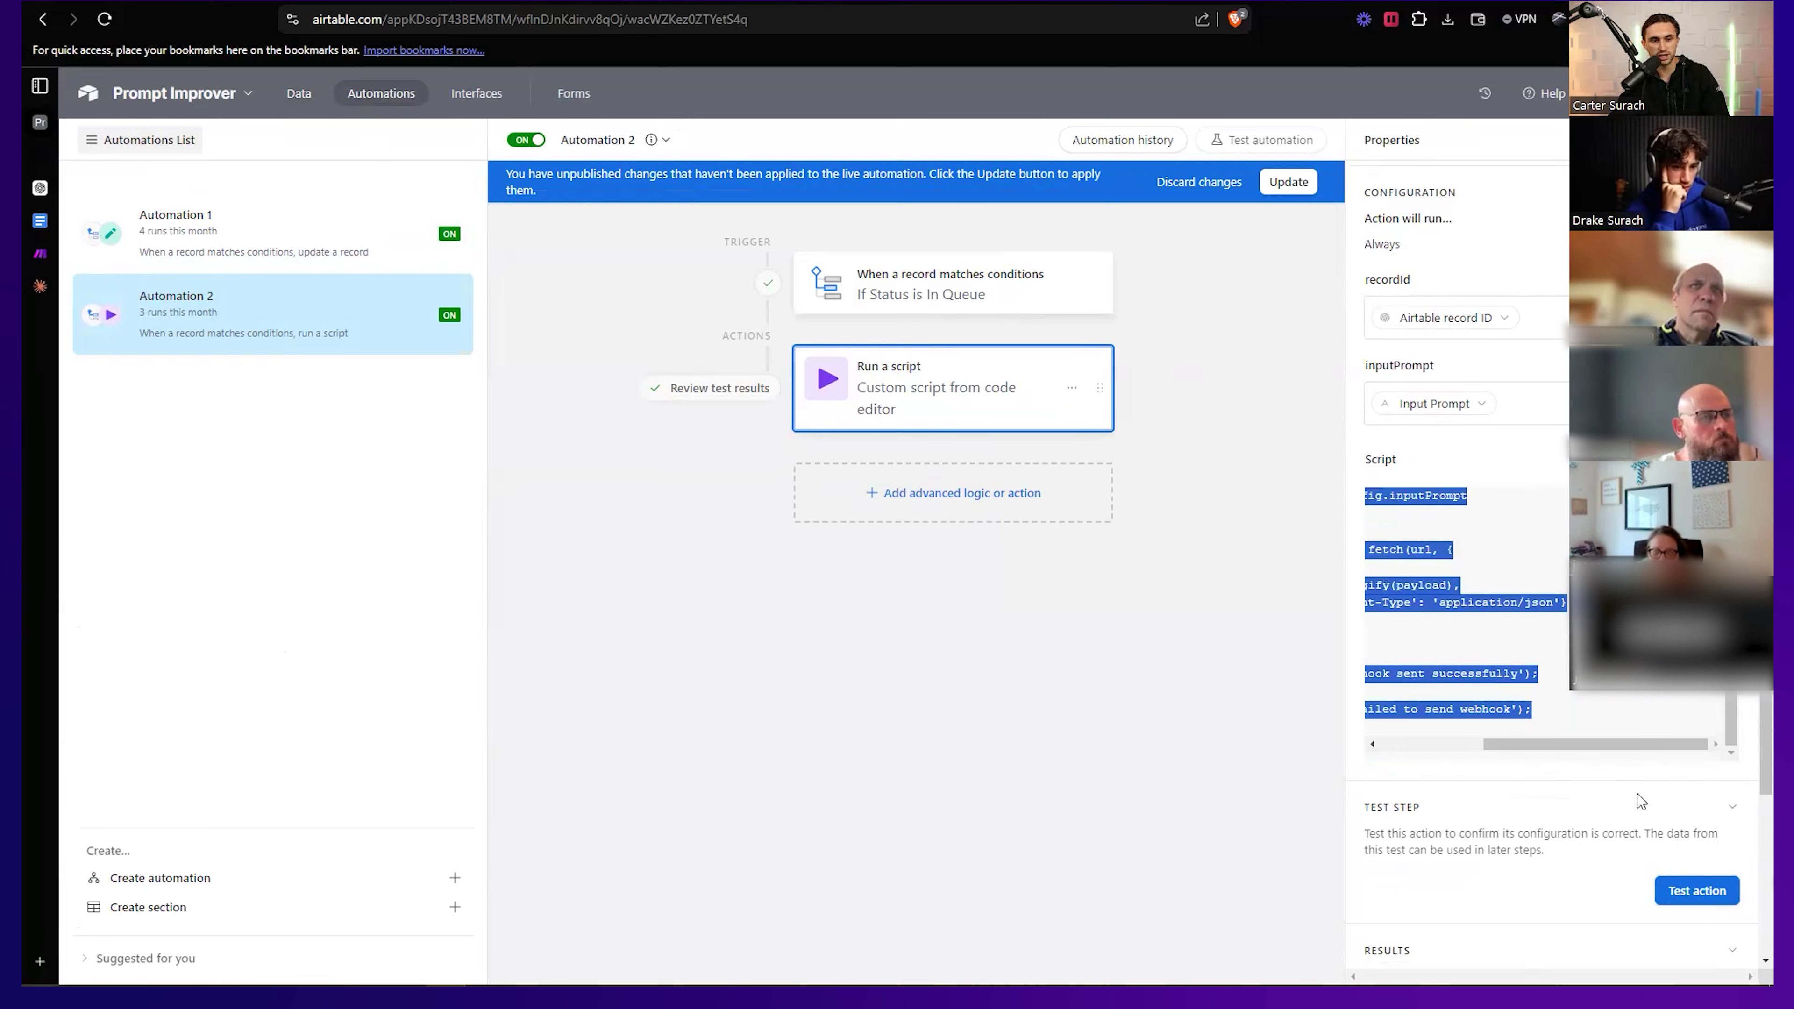
drag(1693, 742, 1589, 742)
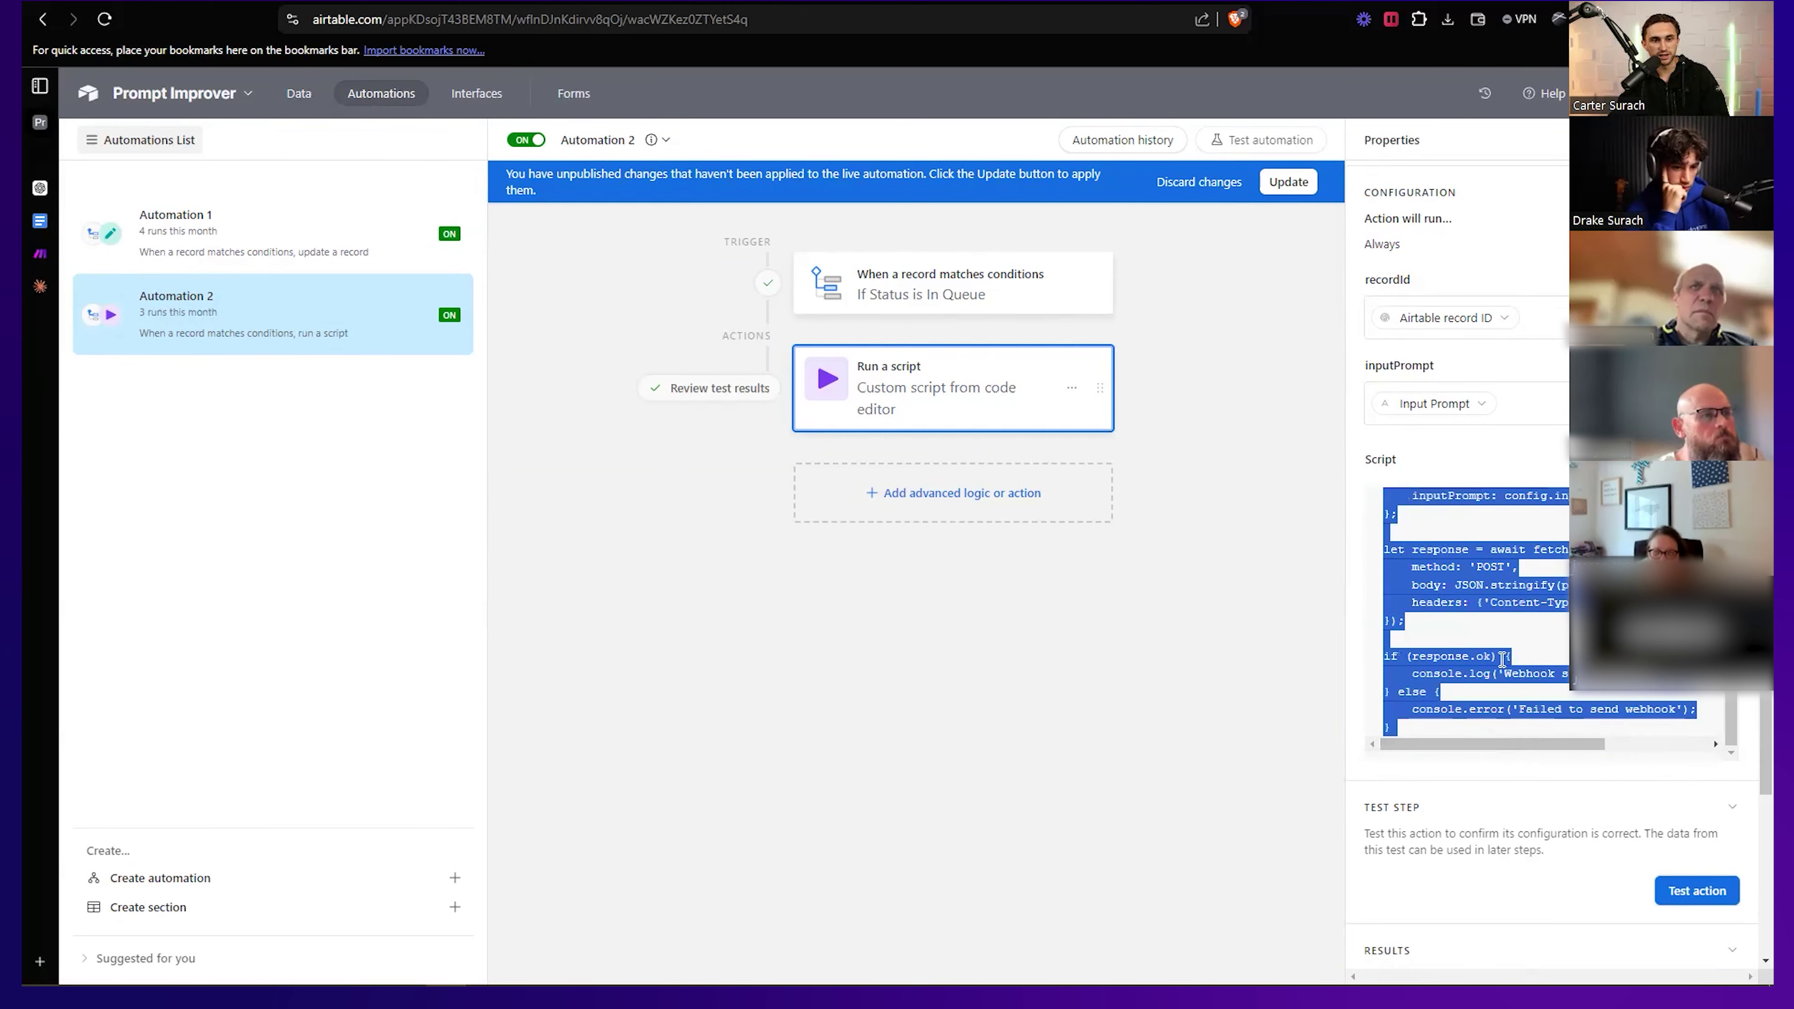
Switch to the Claude chat on database webhook triggers and read through it to the final script and setup notes.
click(41, 284)
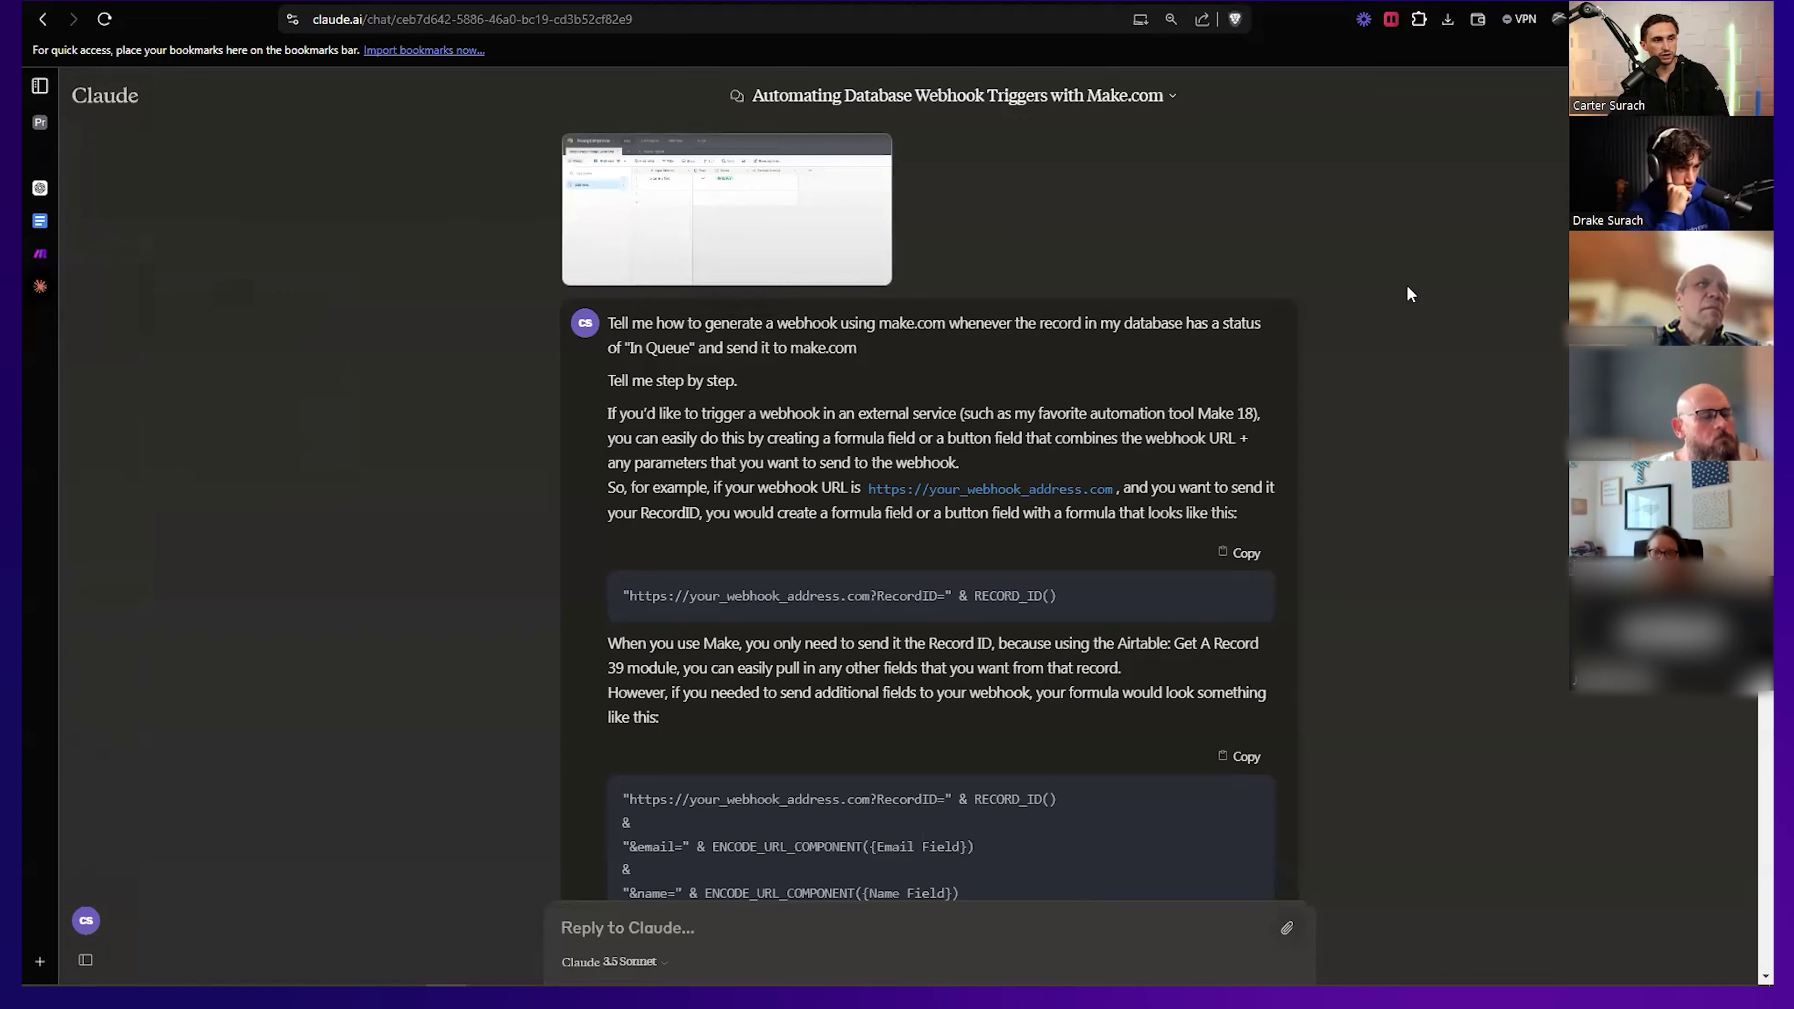
scroll(1416, 289, down, 15)
scroll(1415, 289, down, 20)
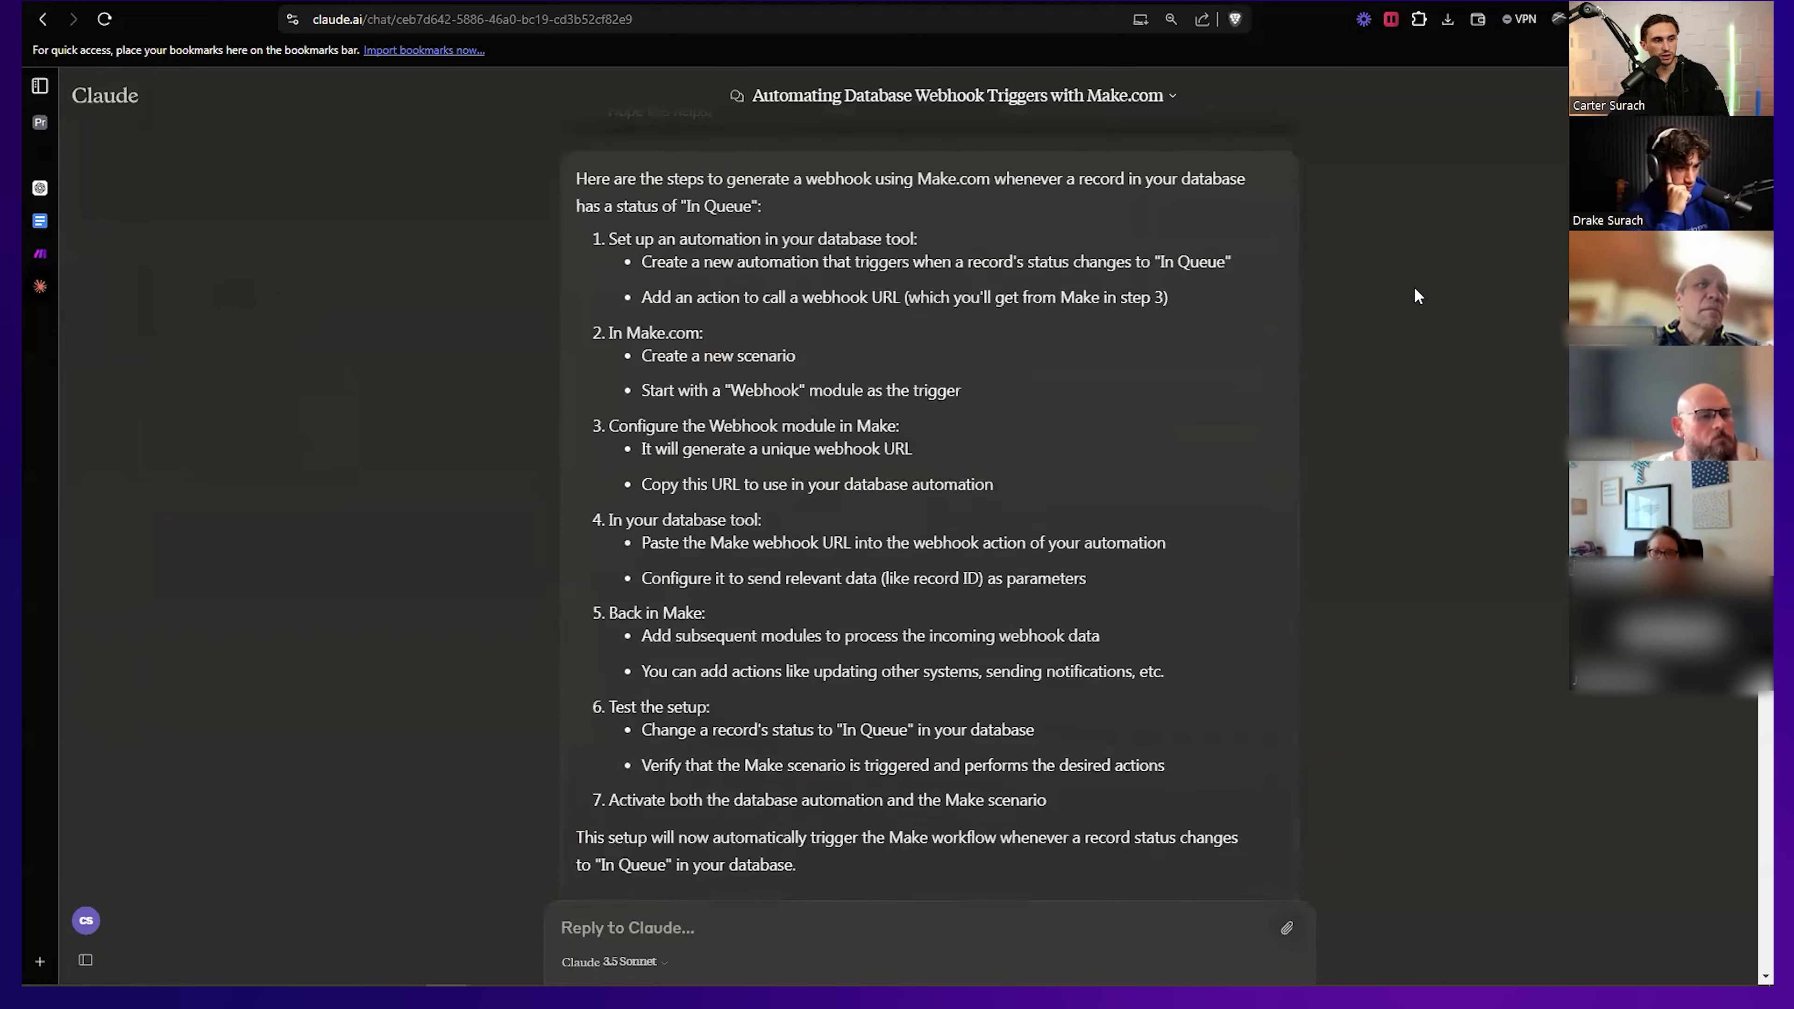
scroll(1415, 288, down, 20)
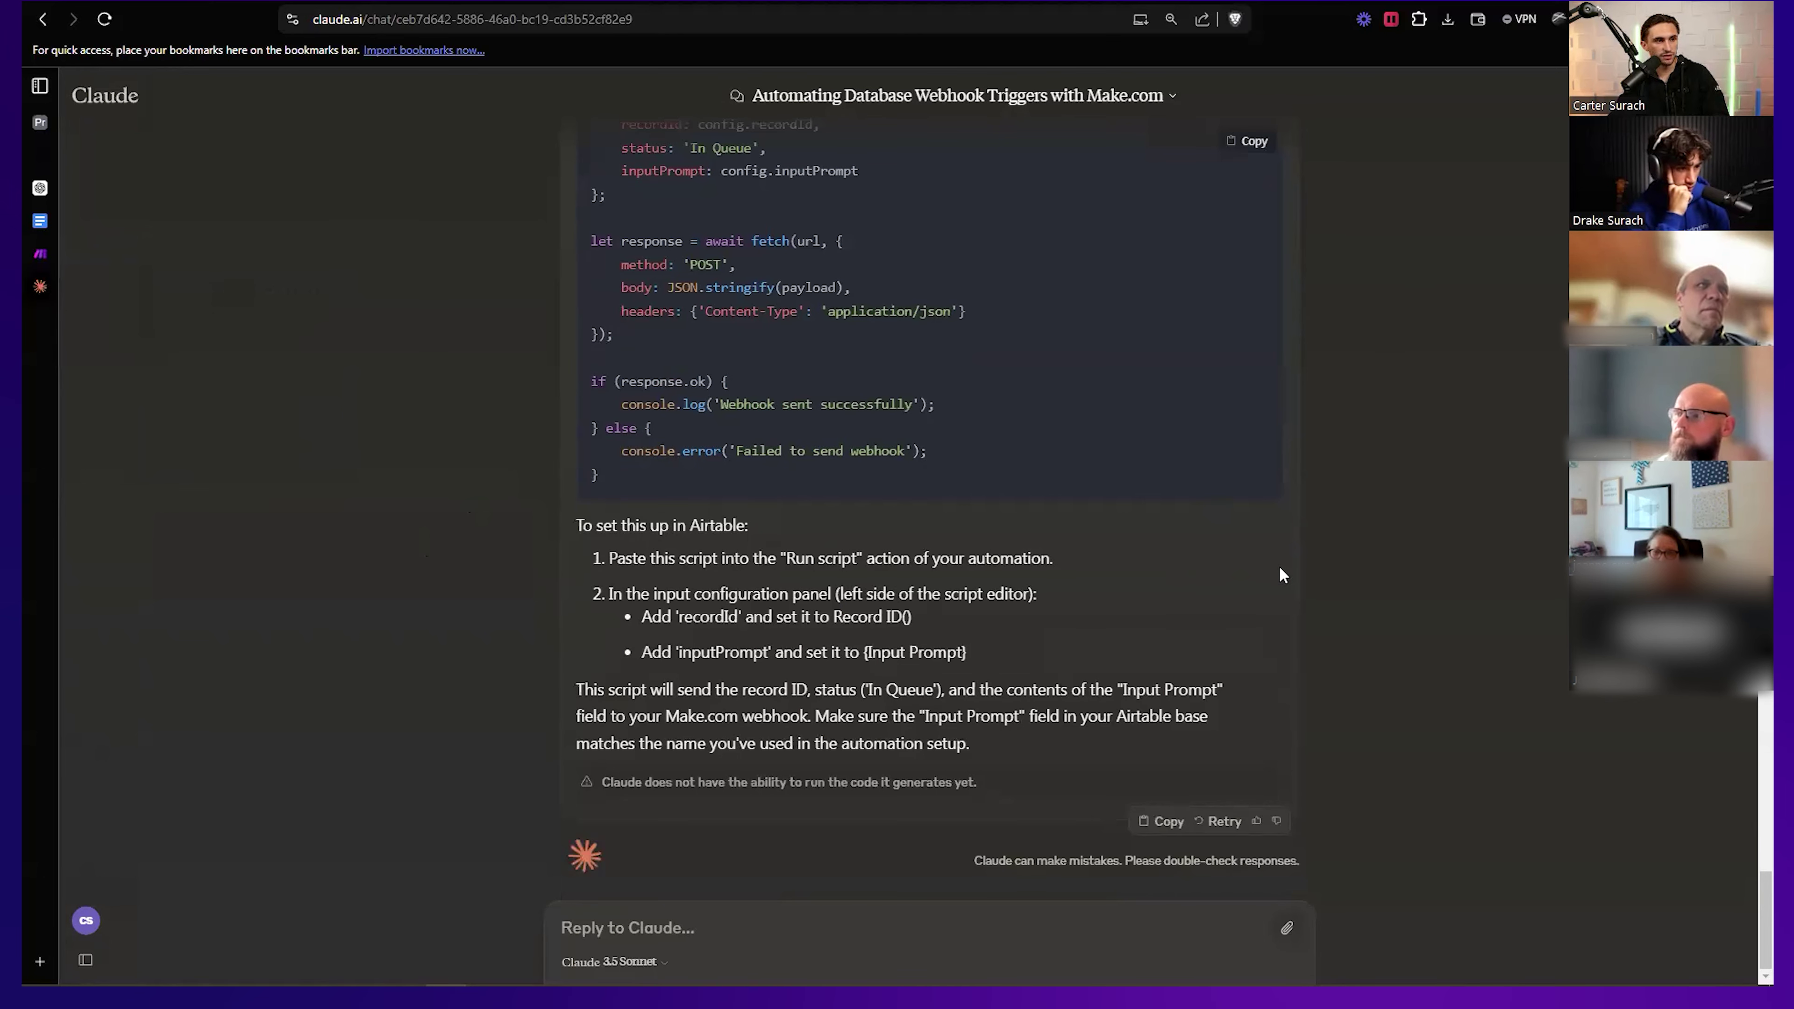
Read back through the Claude chat from the final webhook script to the opening request for step-by-step Make instructions.
scroll(1210, 585, up, 4)
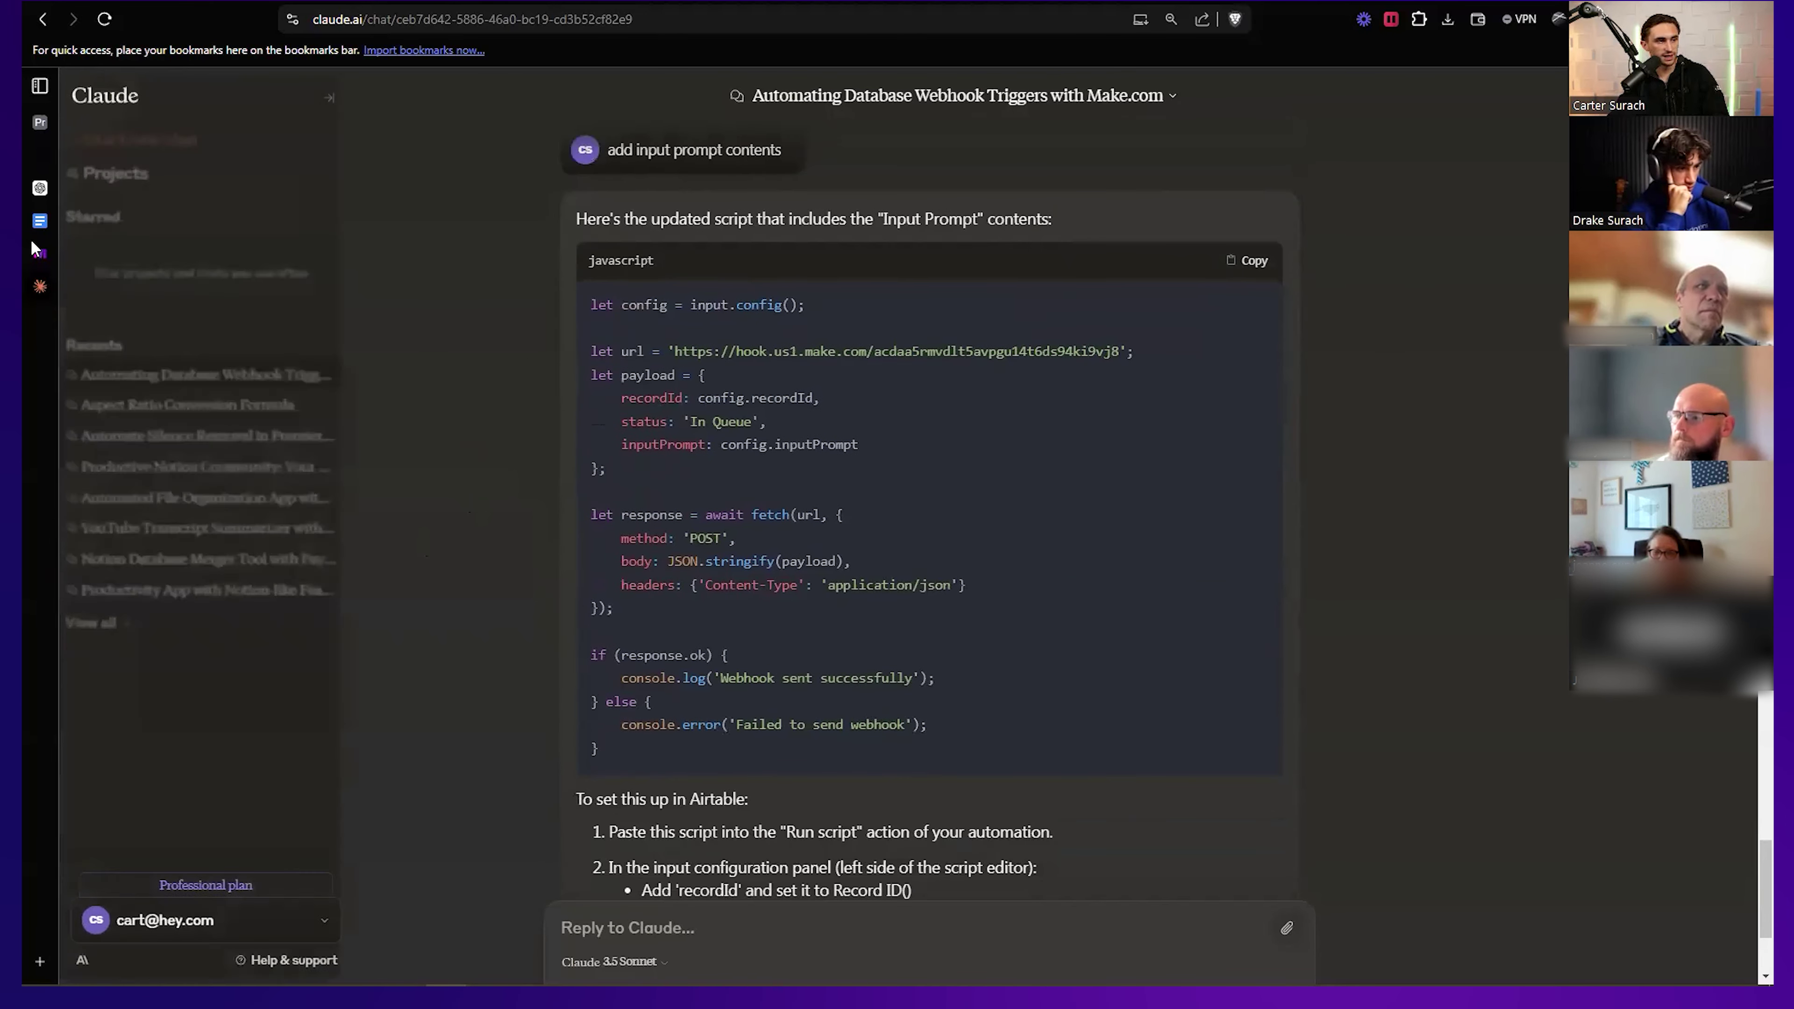
click(37, 249)
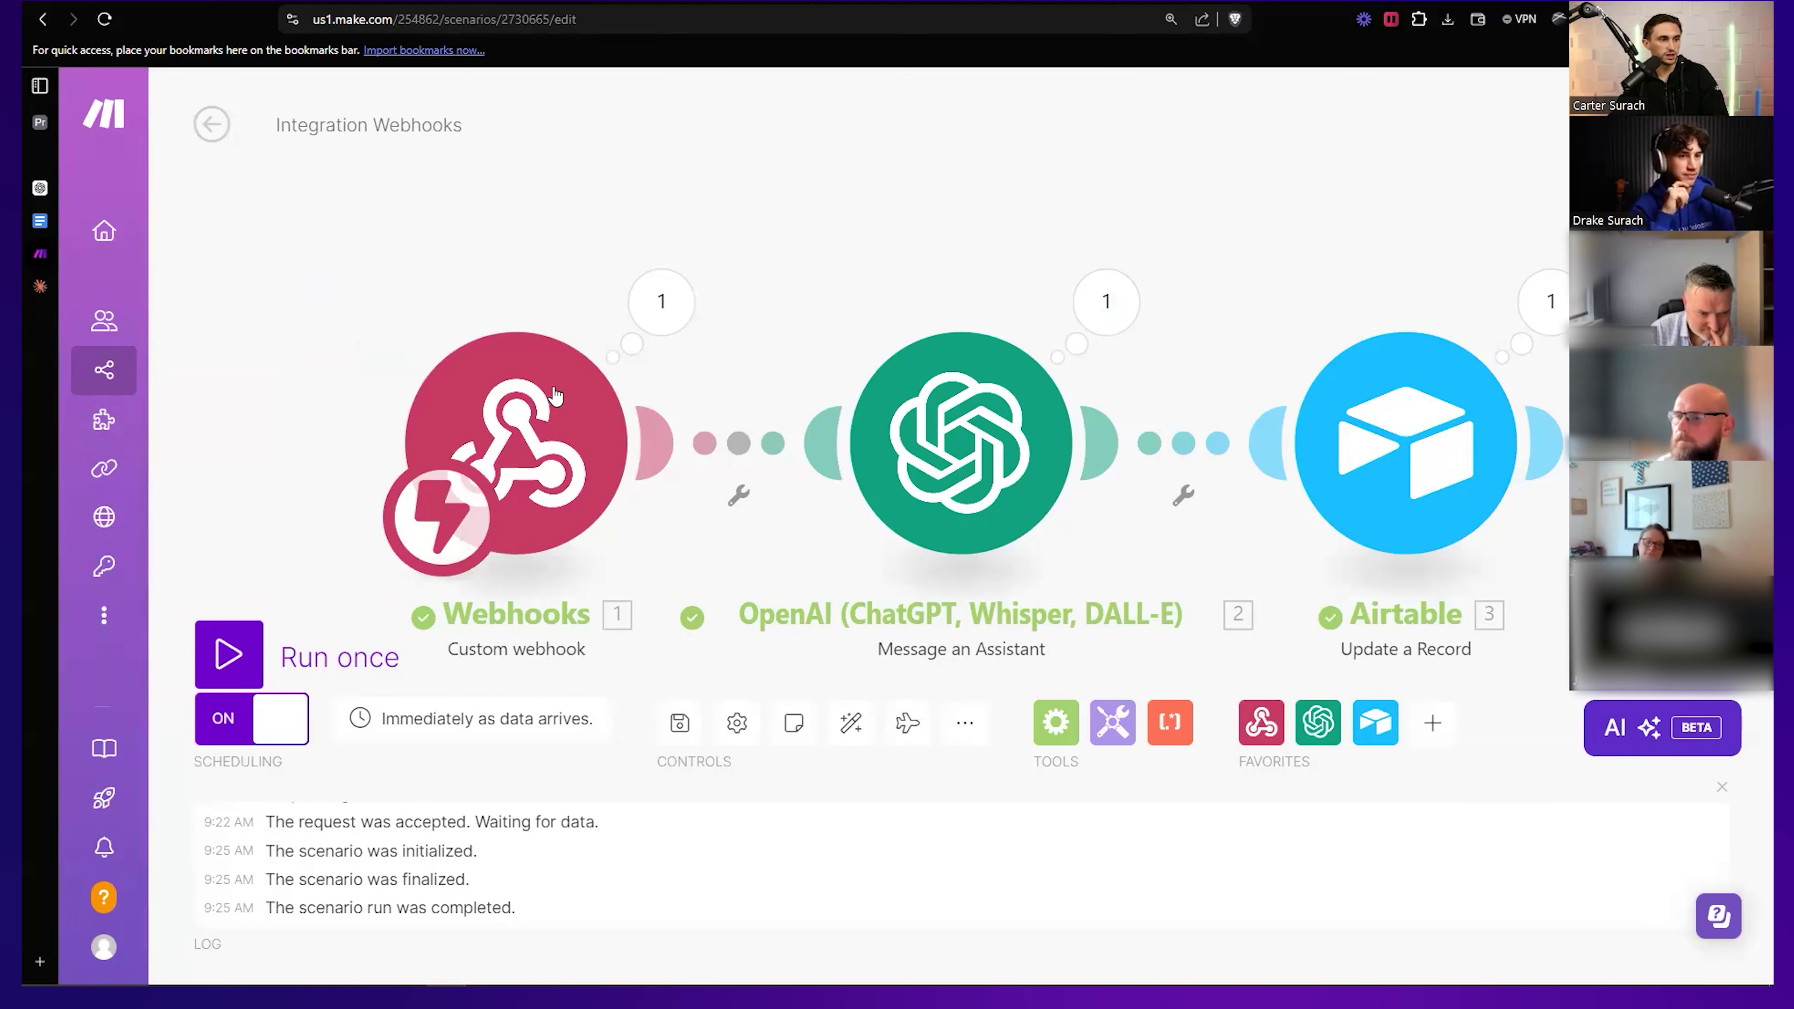
click(40, 283)
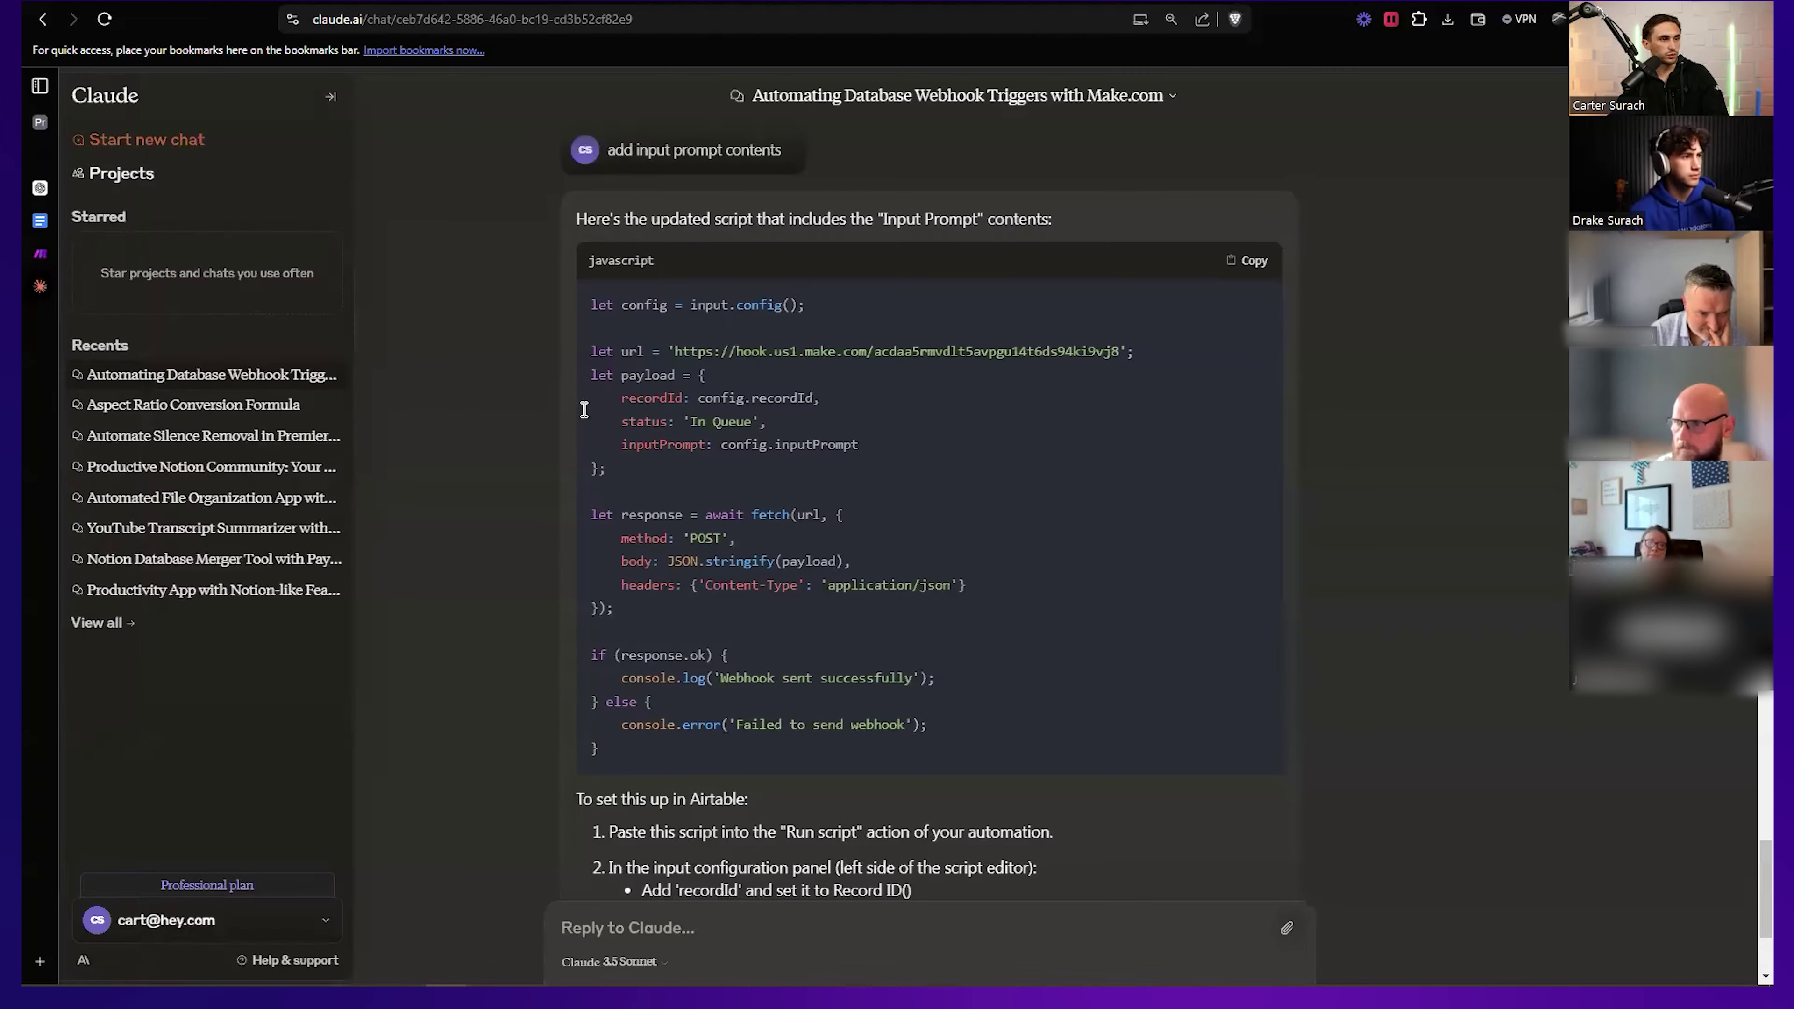
scroll(910, 372, up, 20)
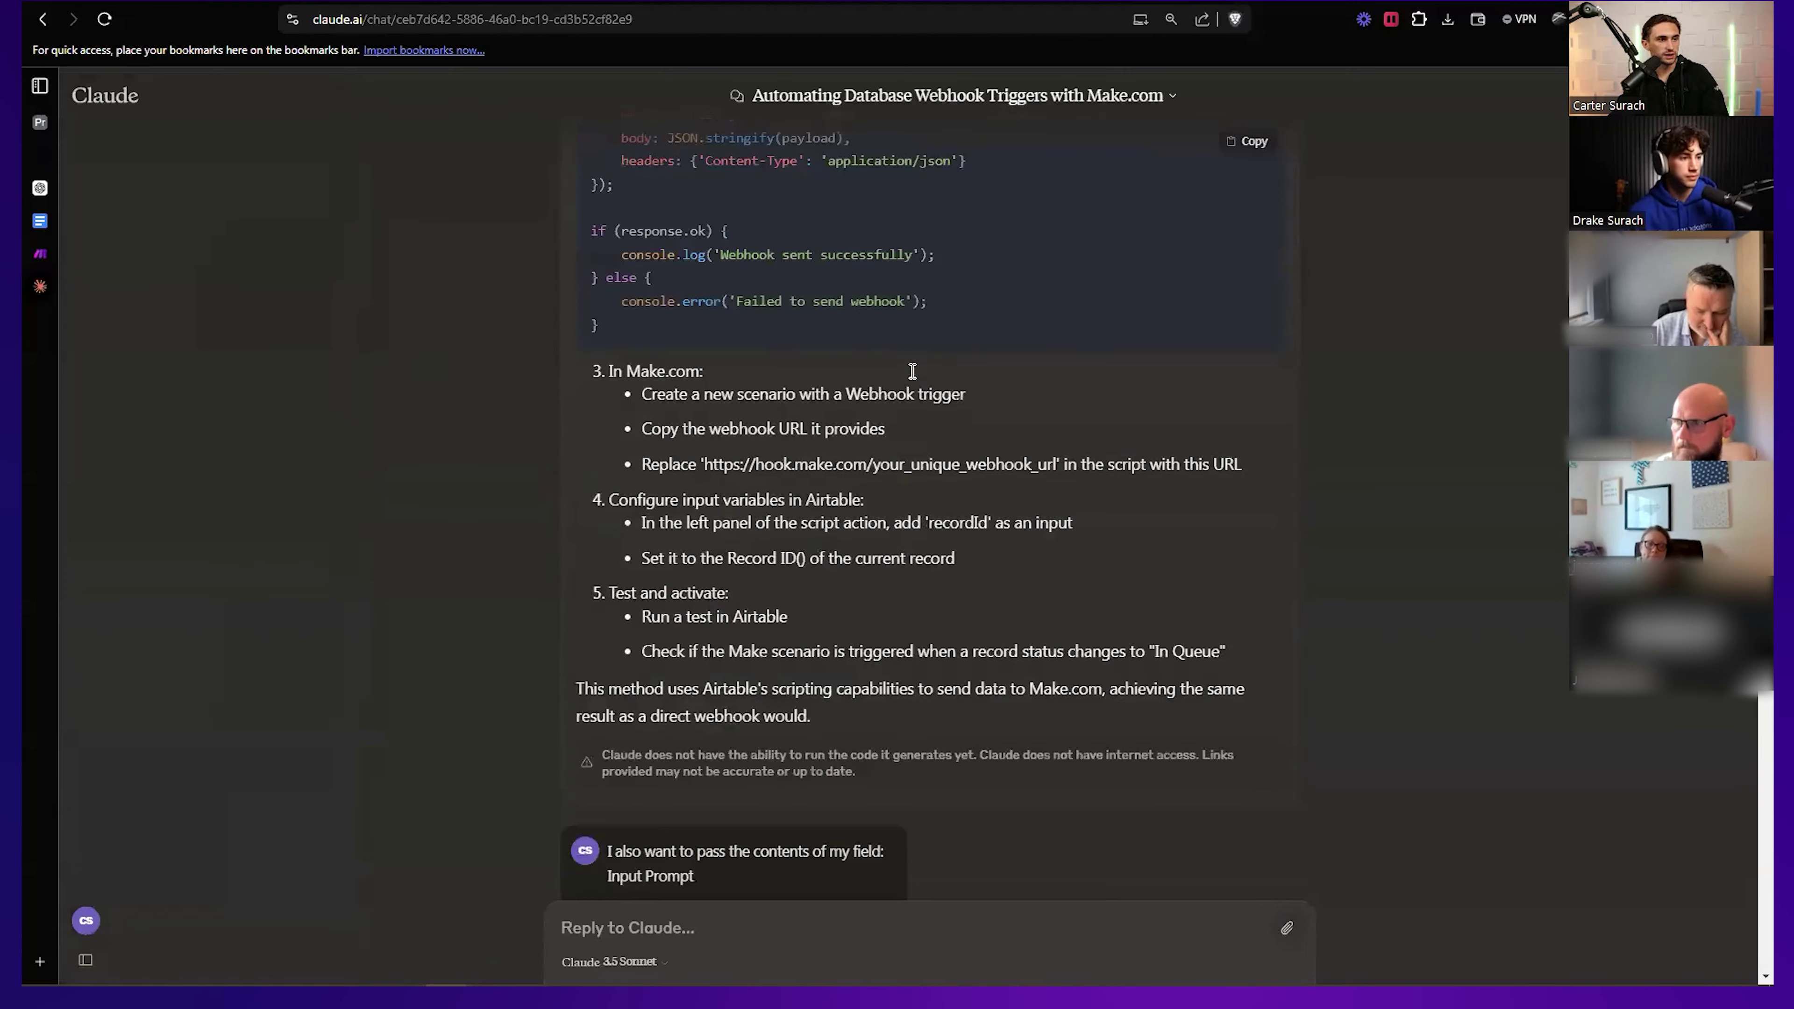
scroll(914, 366, up, 10)
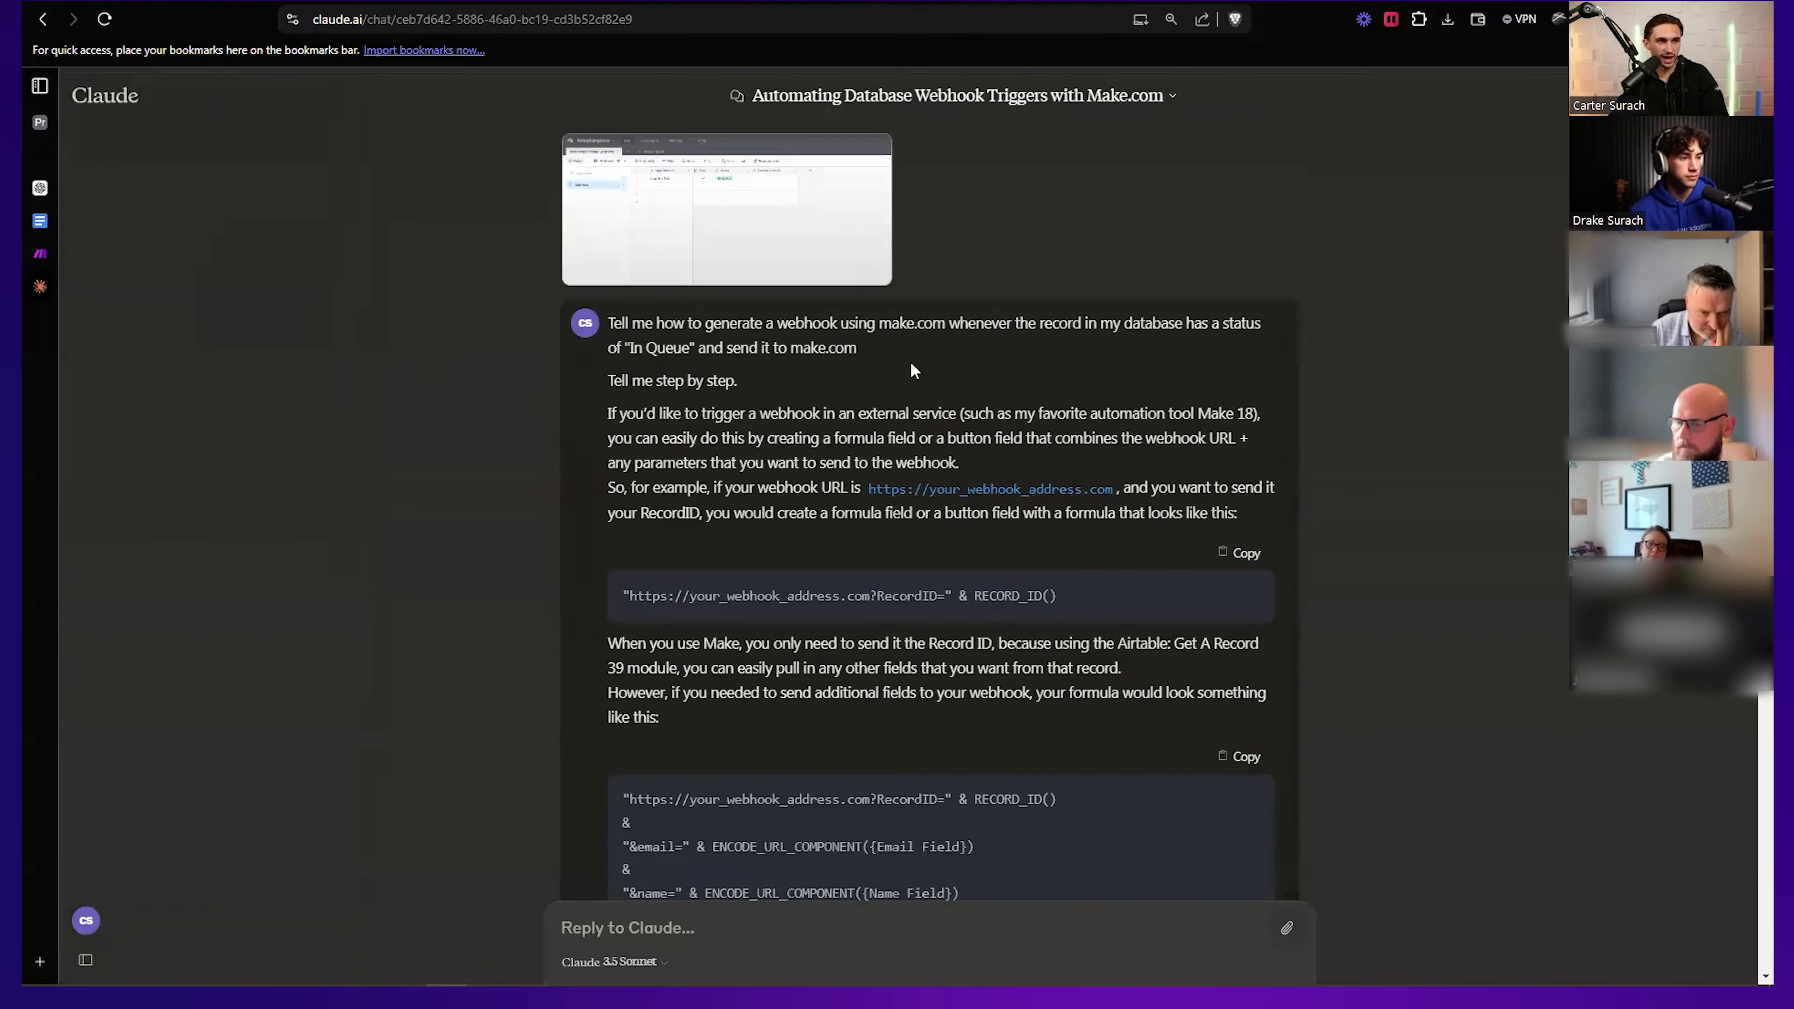
Switch to the Airtable base, view Automation 2's record-matching trigger, and return to the MidJourney Prompt Generator table.
click(40, 258)
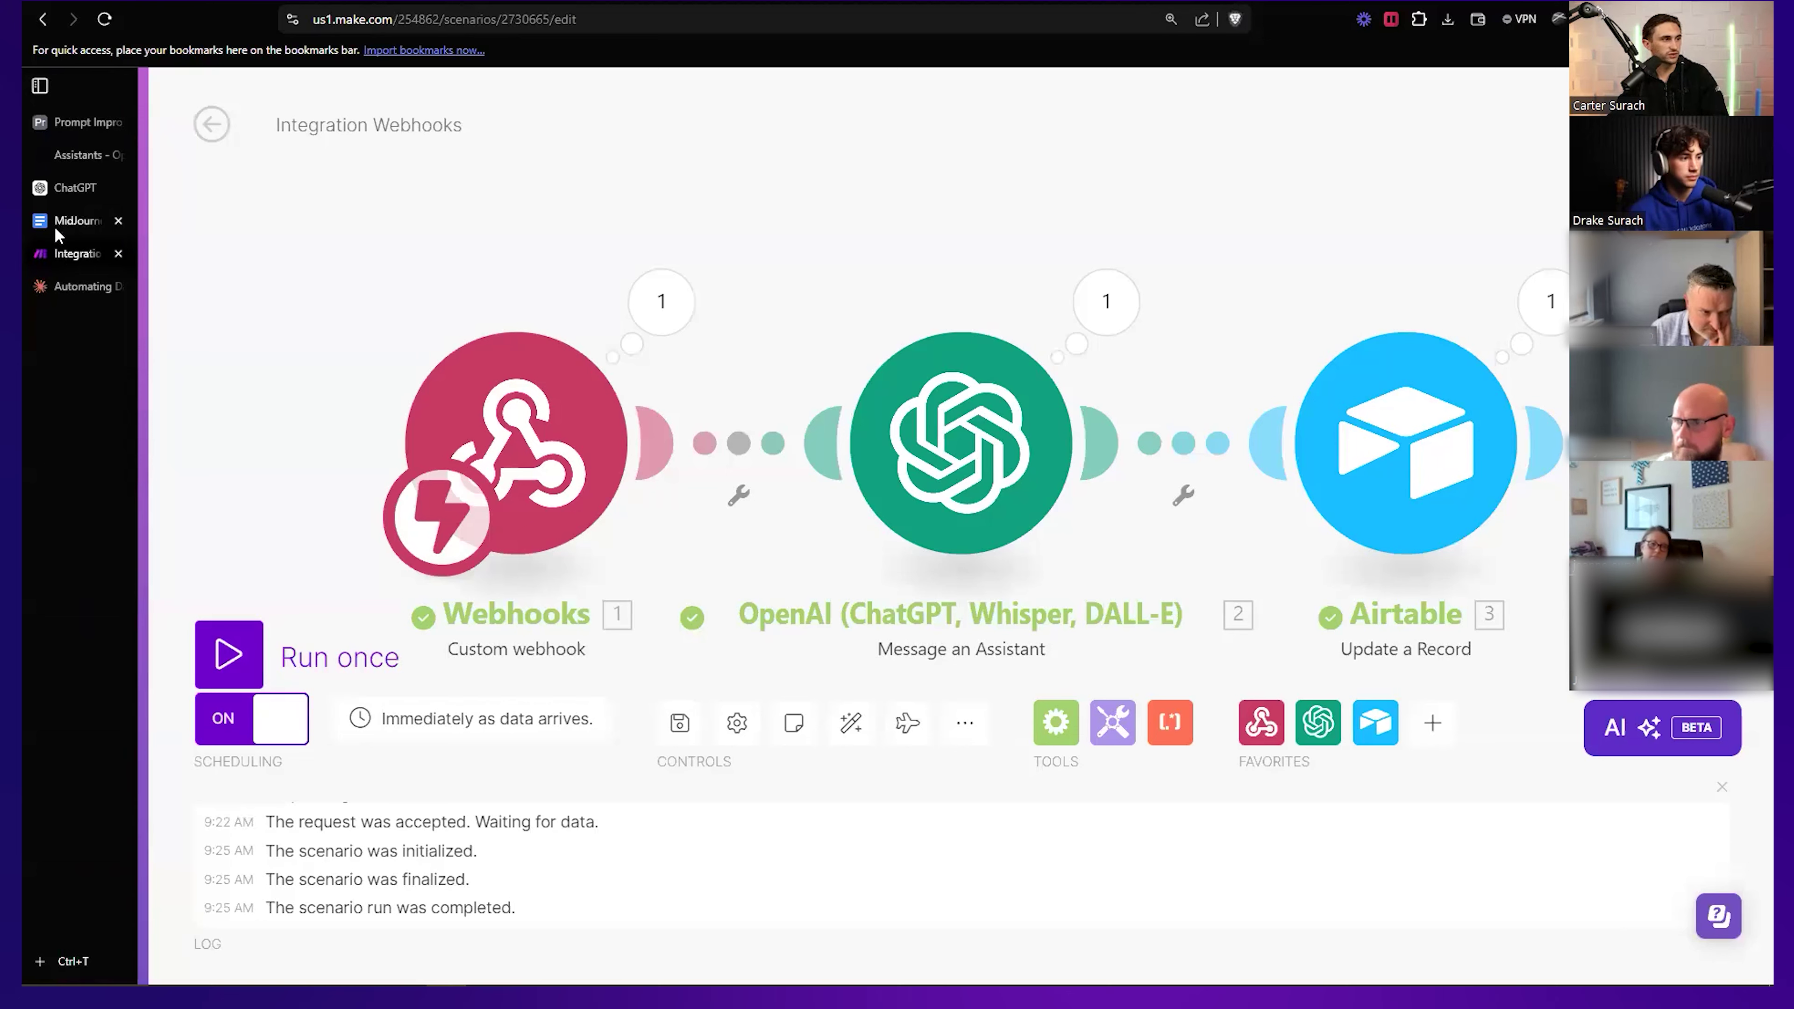
click(76, 150)
click(69, 178)
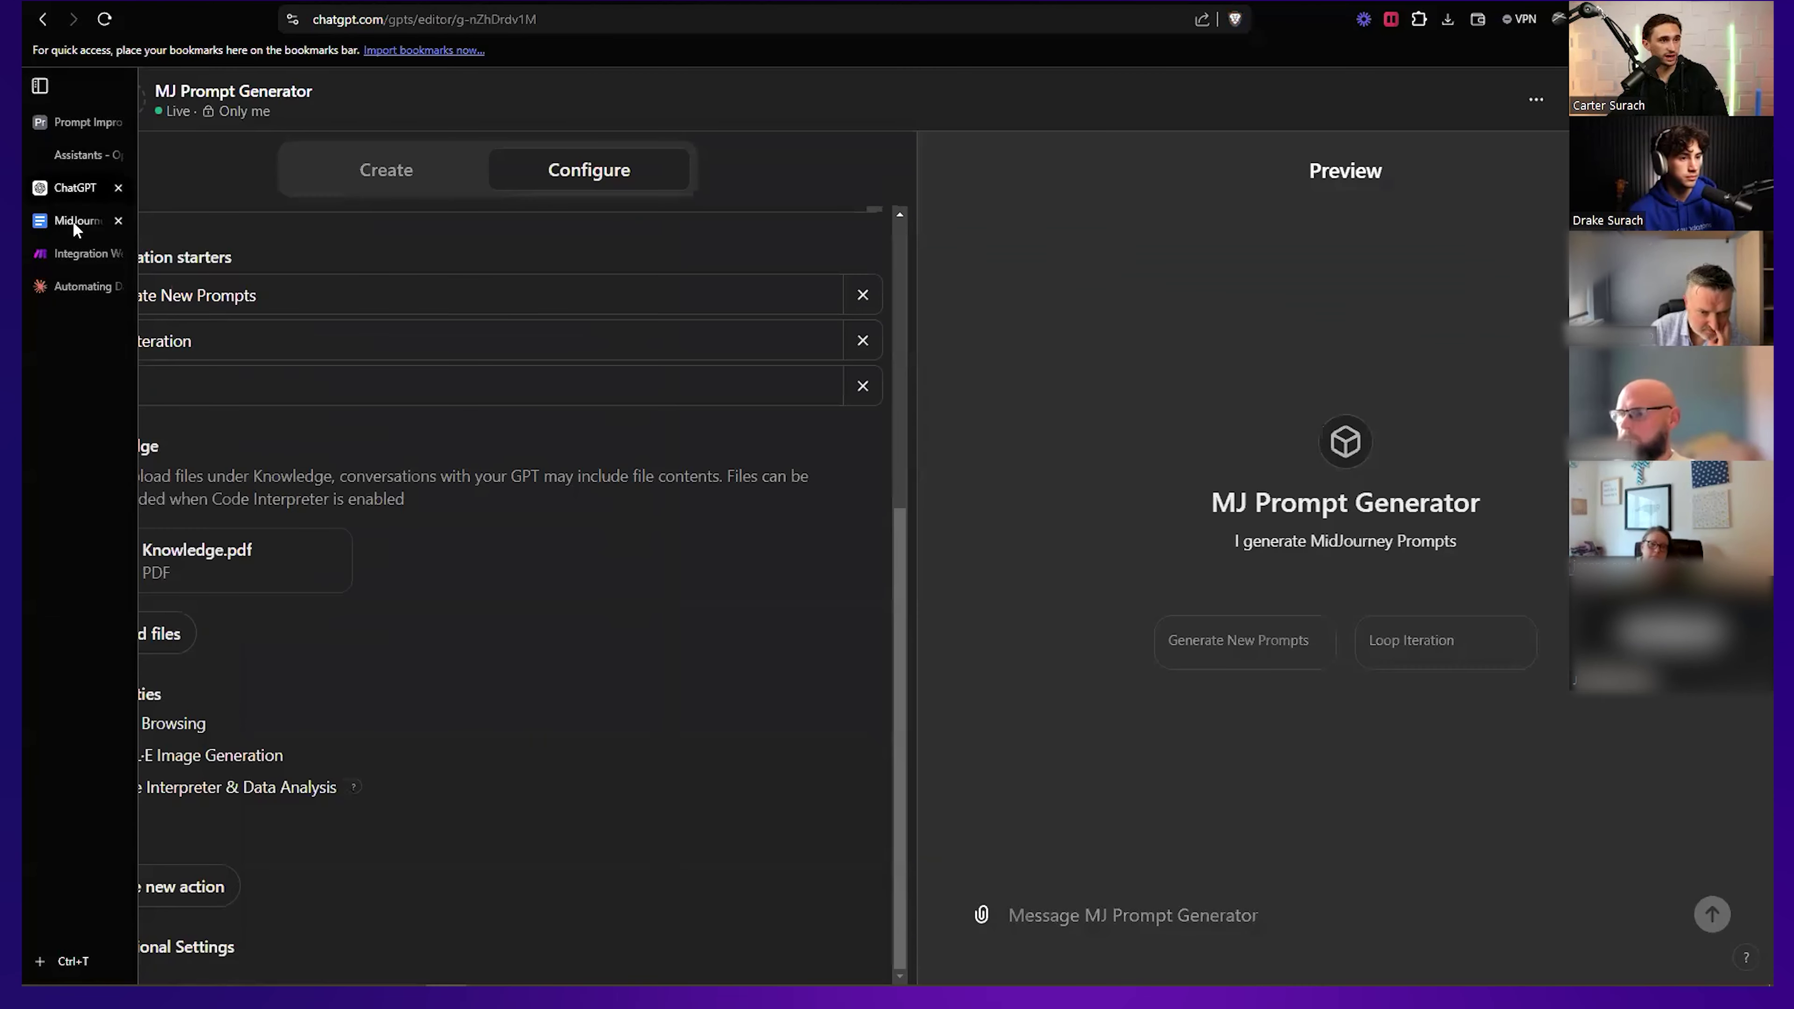
click(73, 221)
click(63, 254)
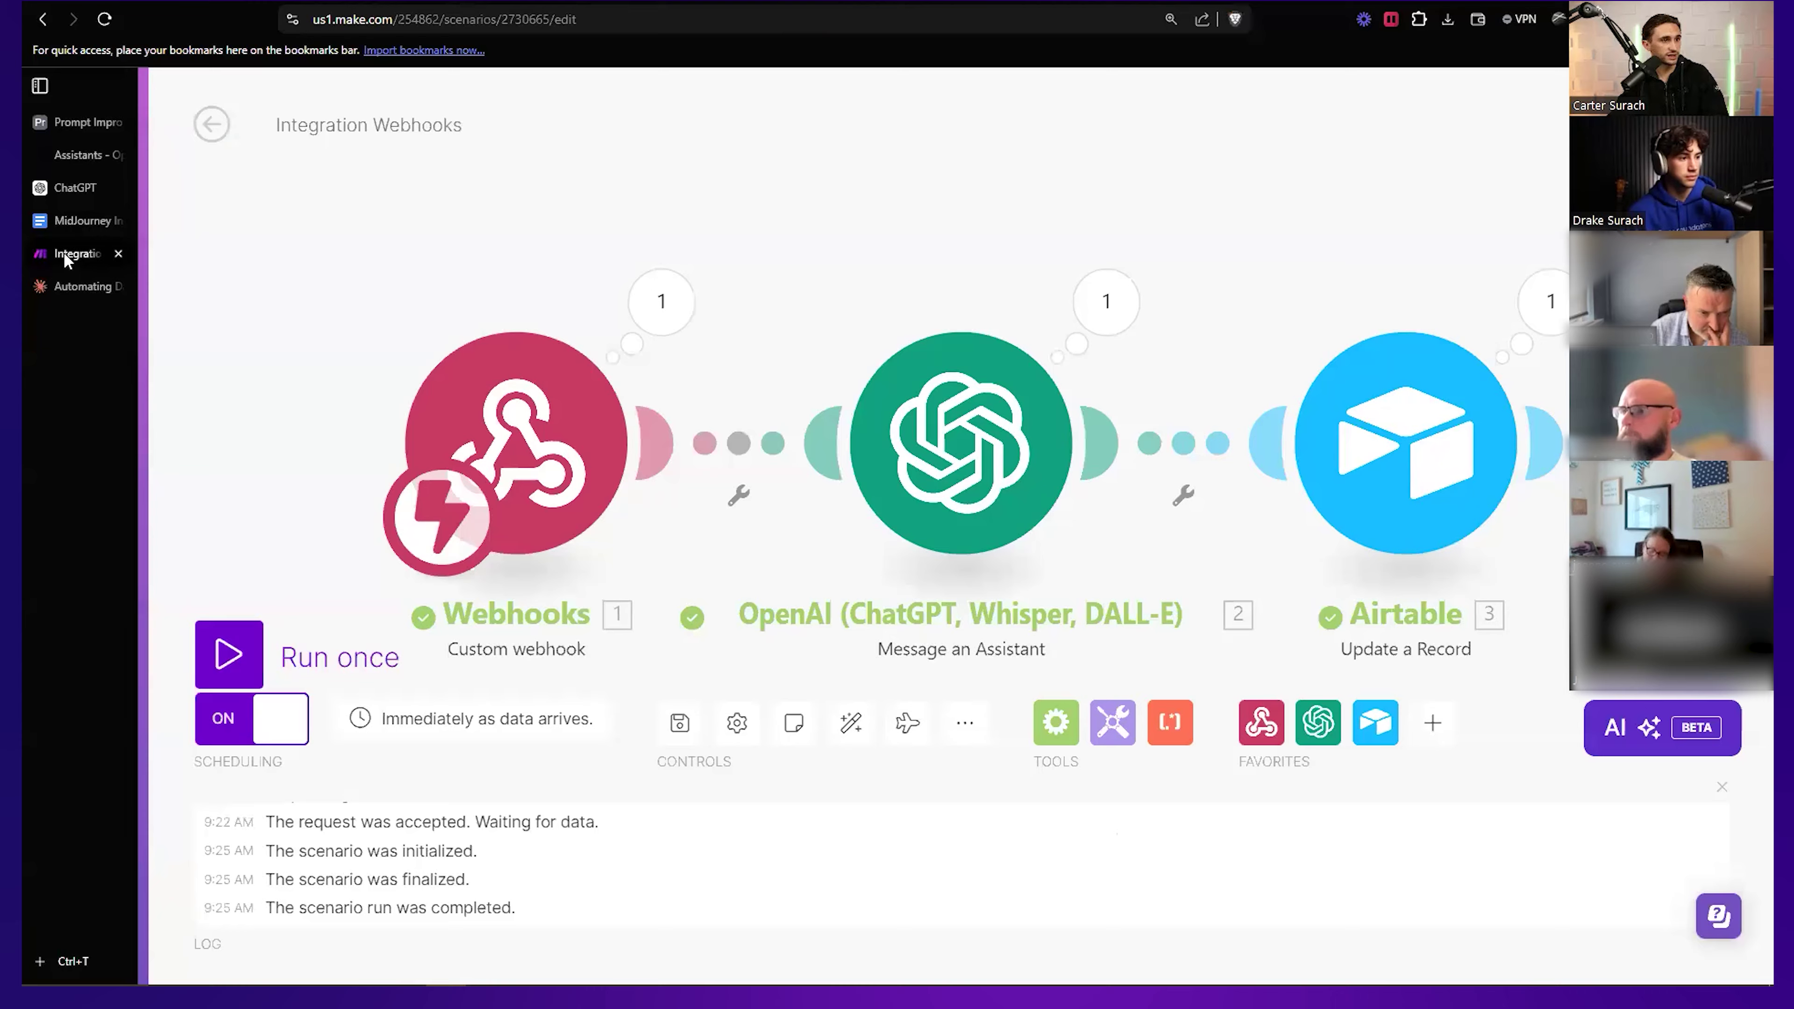
click(80, 119)
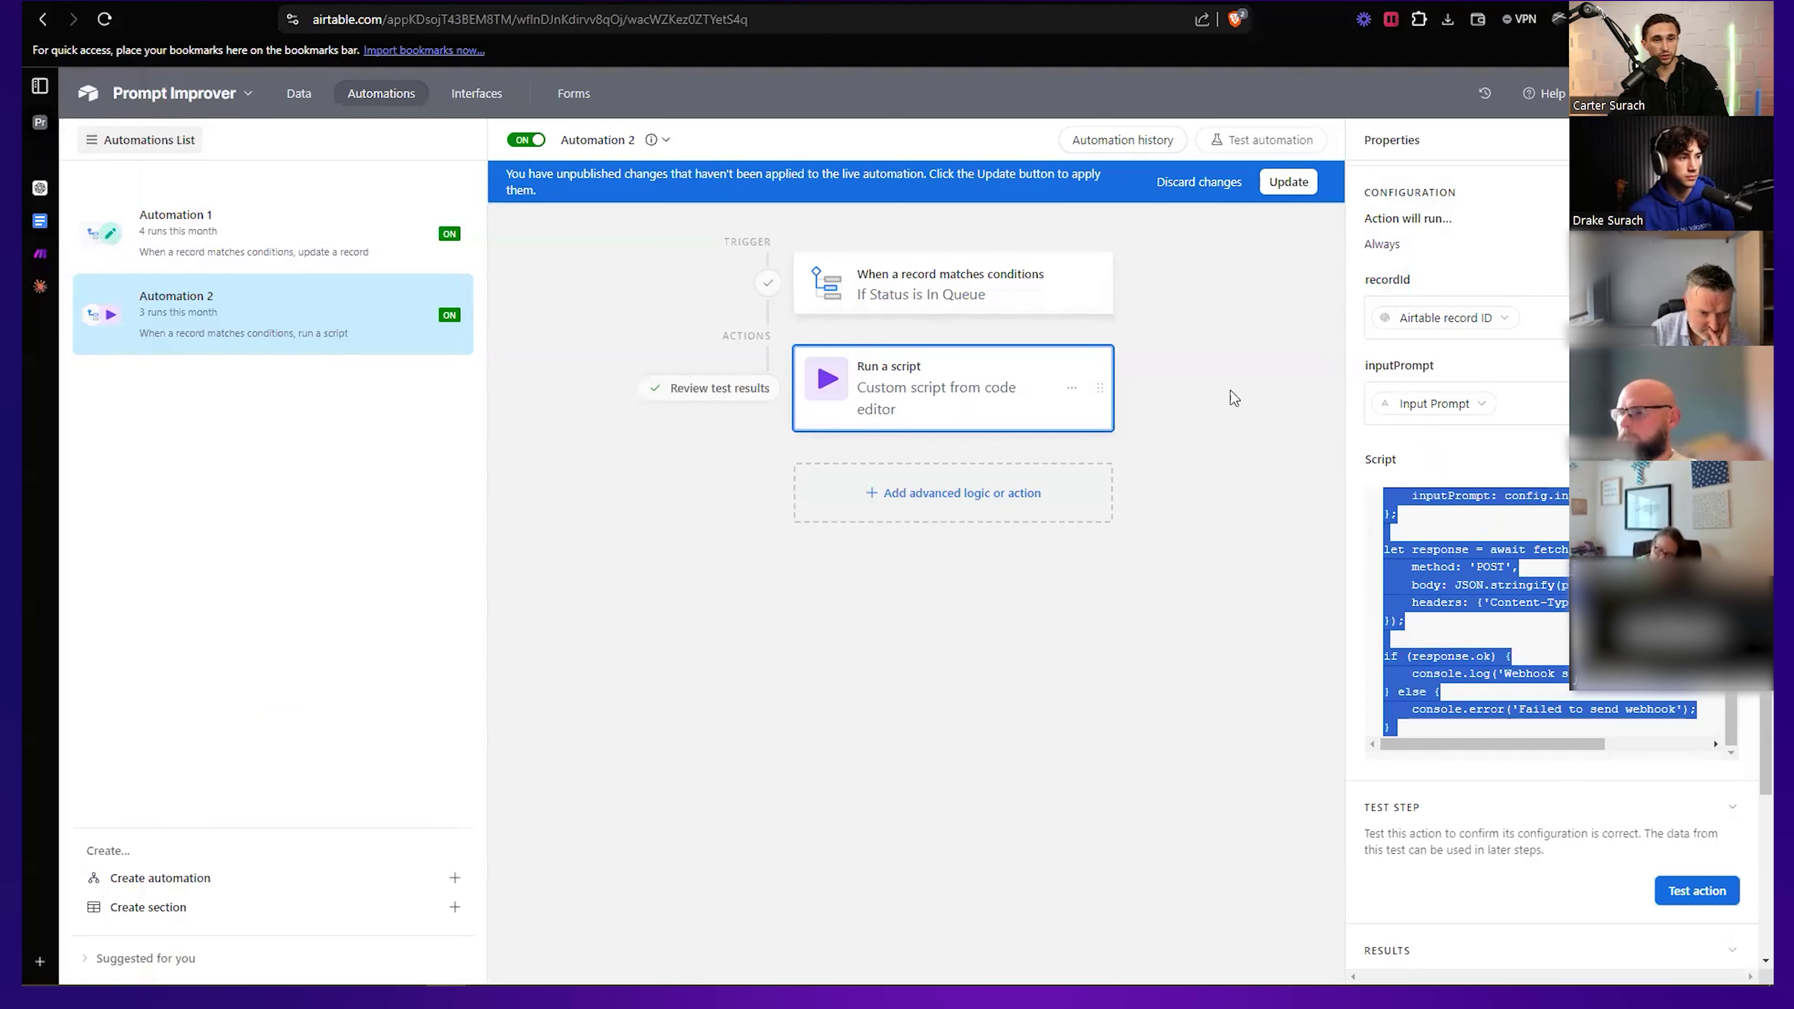
click(918, 303)
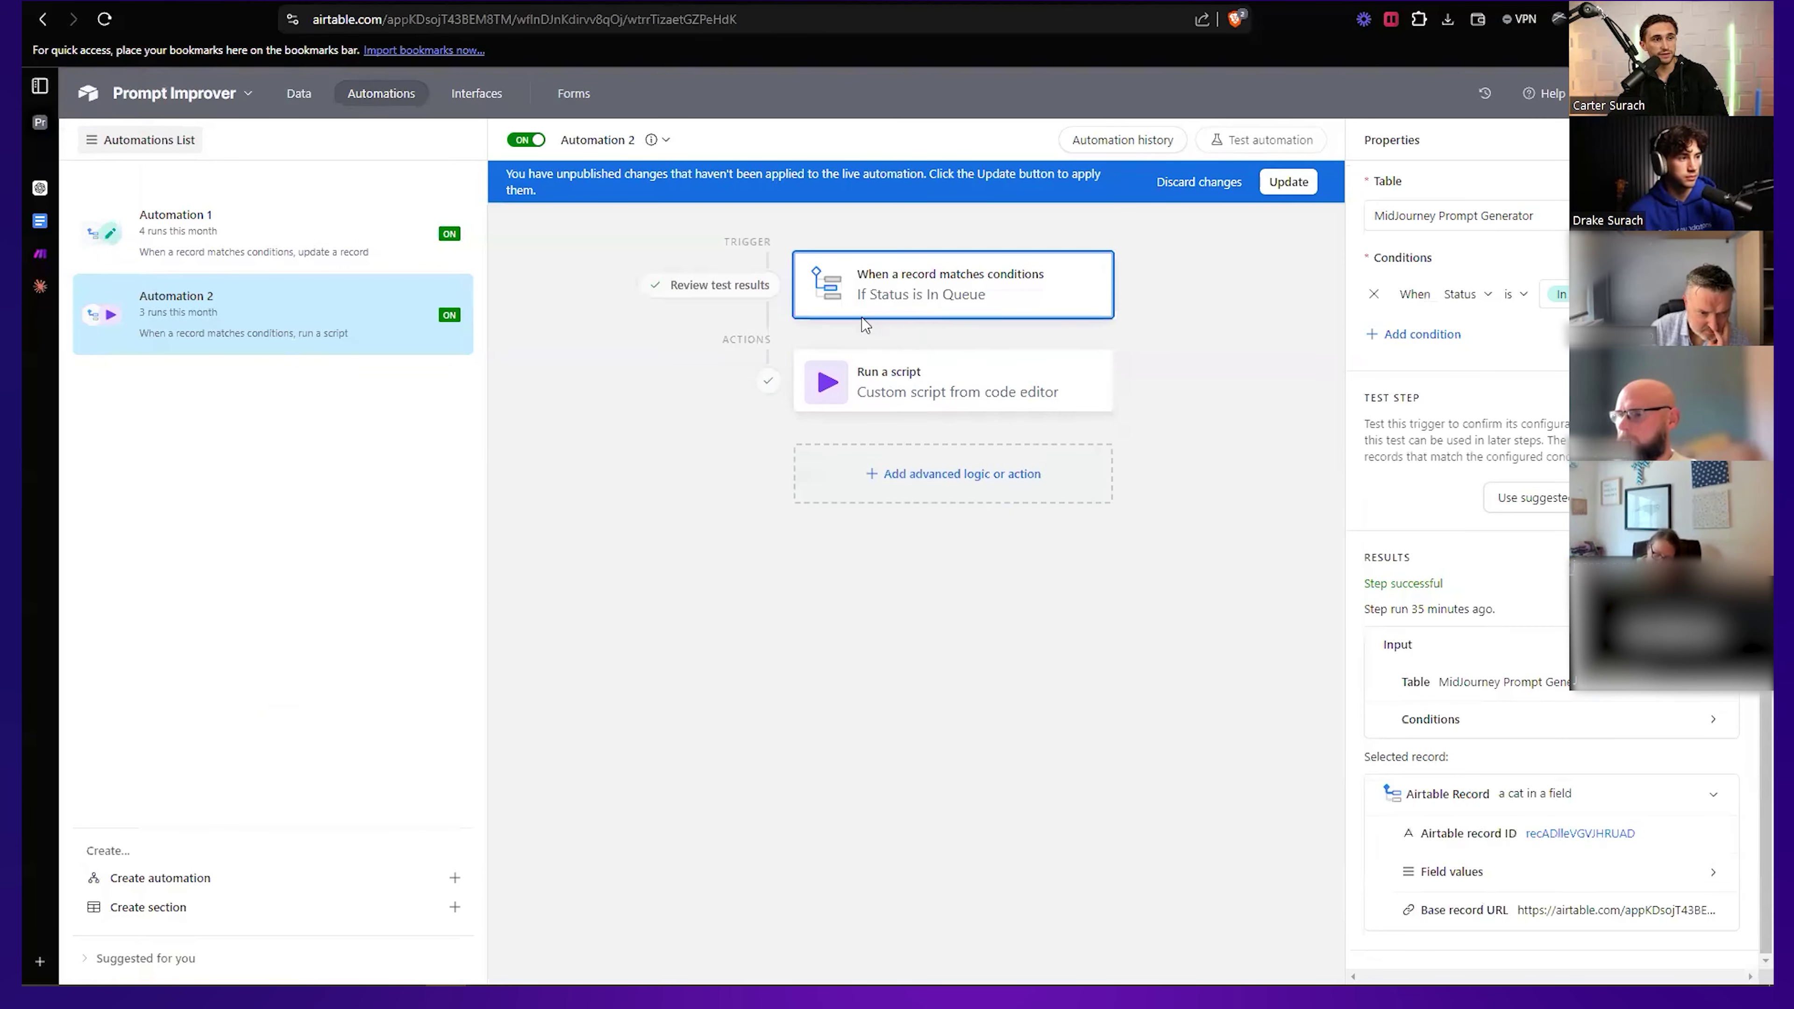
click(182, 99)
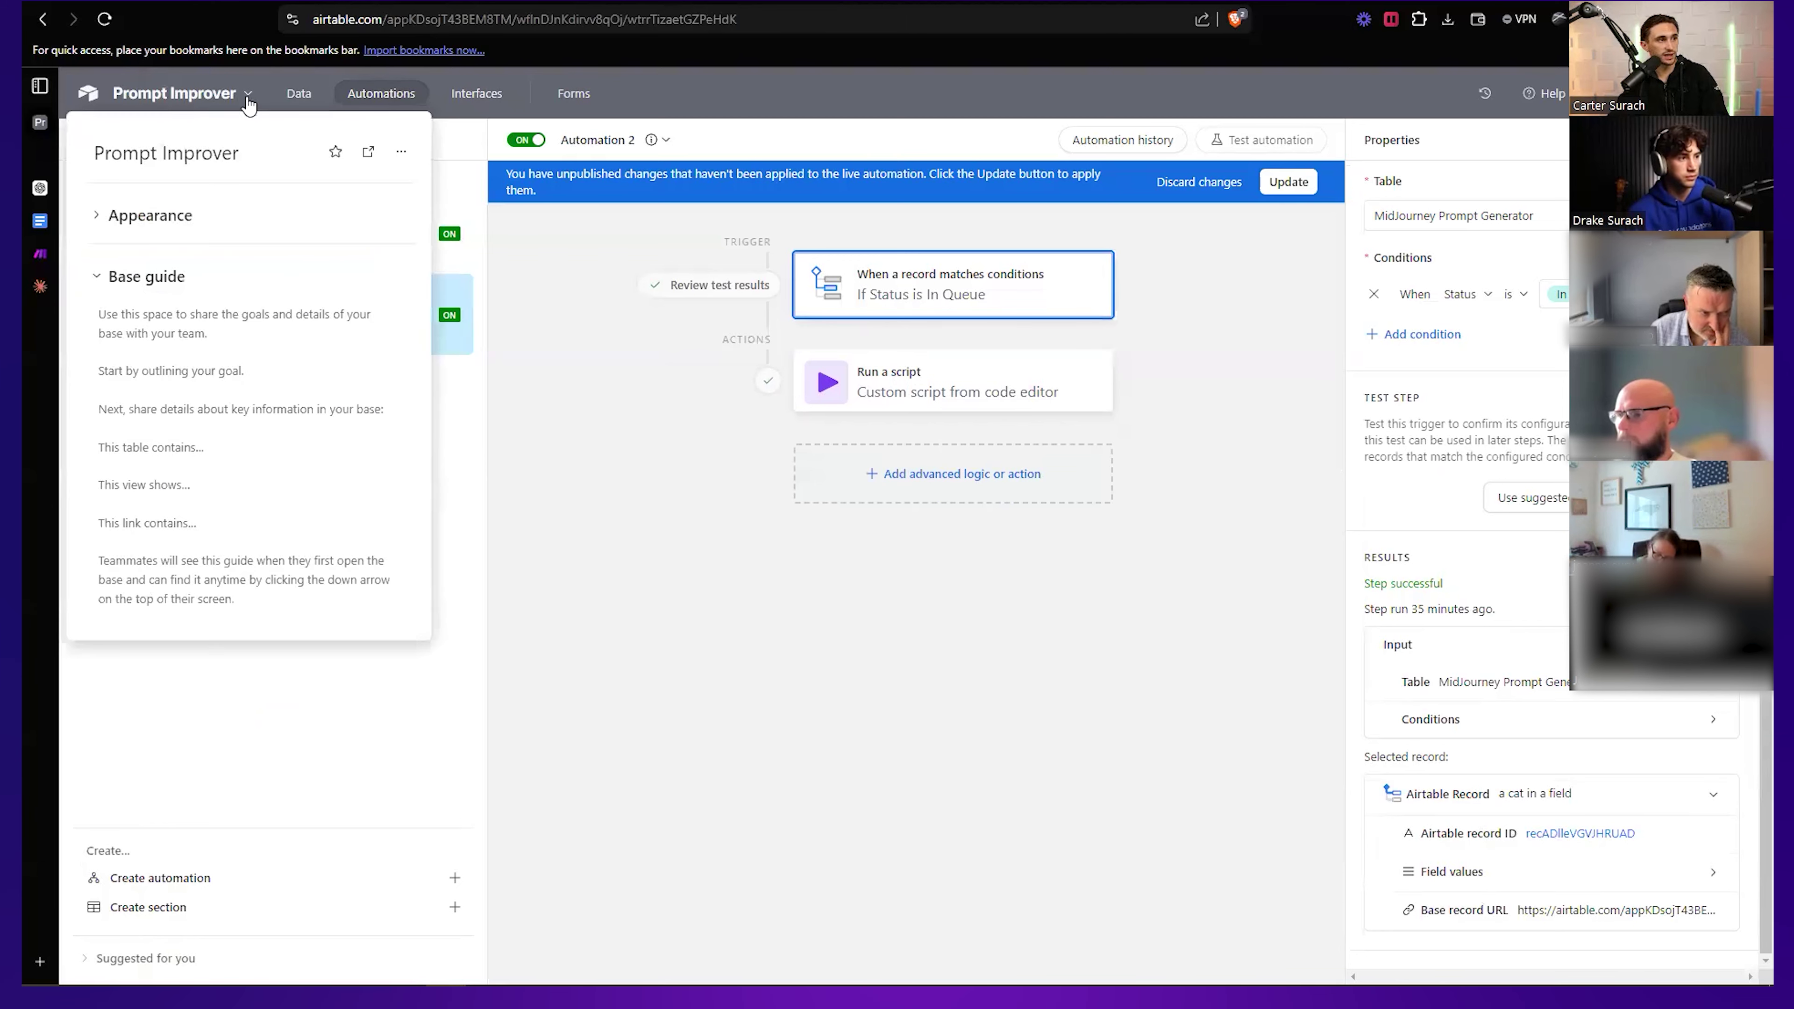
click(299, 94)
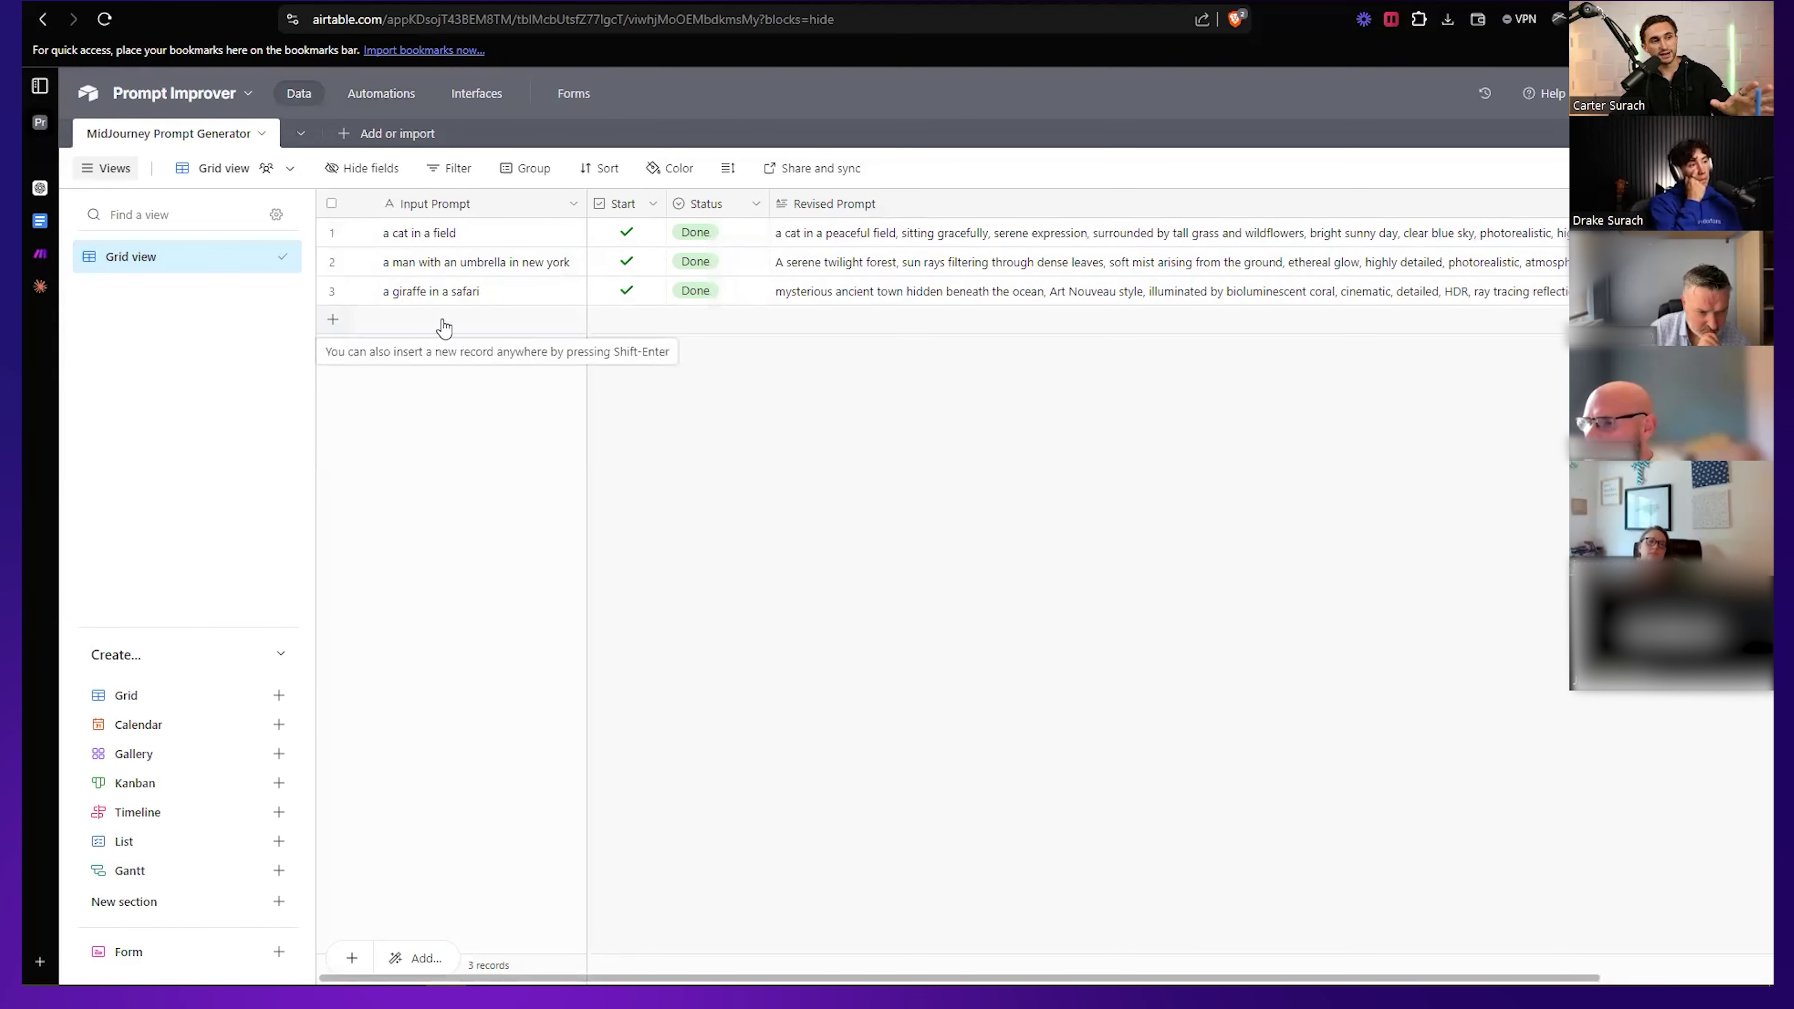
Switch to the Integration Webhooks scenario in Make and view the Webhooks trigger module's settings.
click(47, 255)
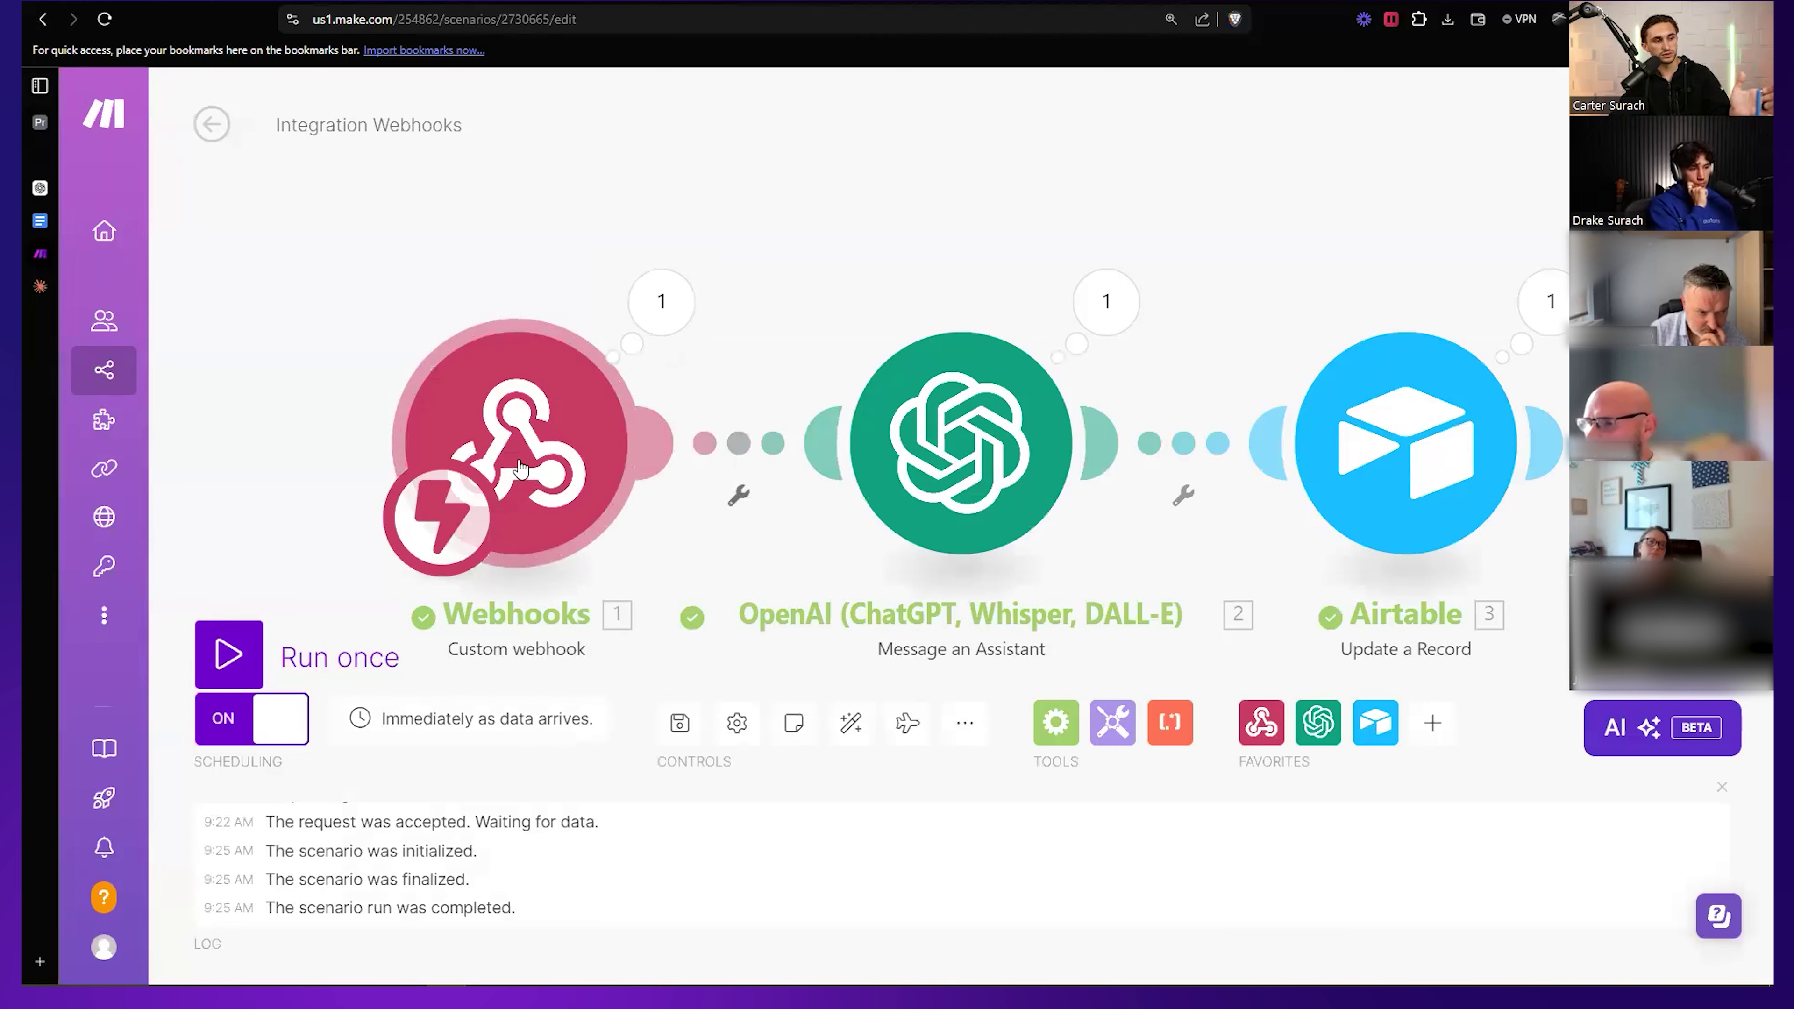
click(519, 424)
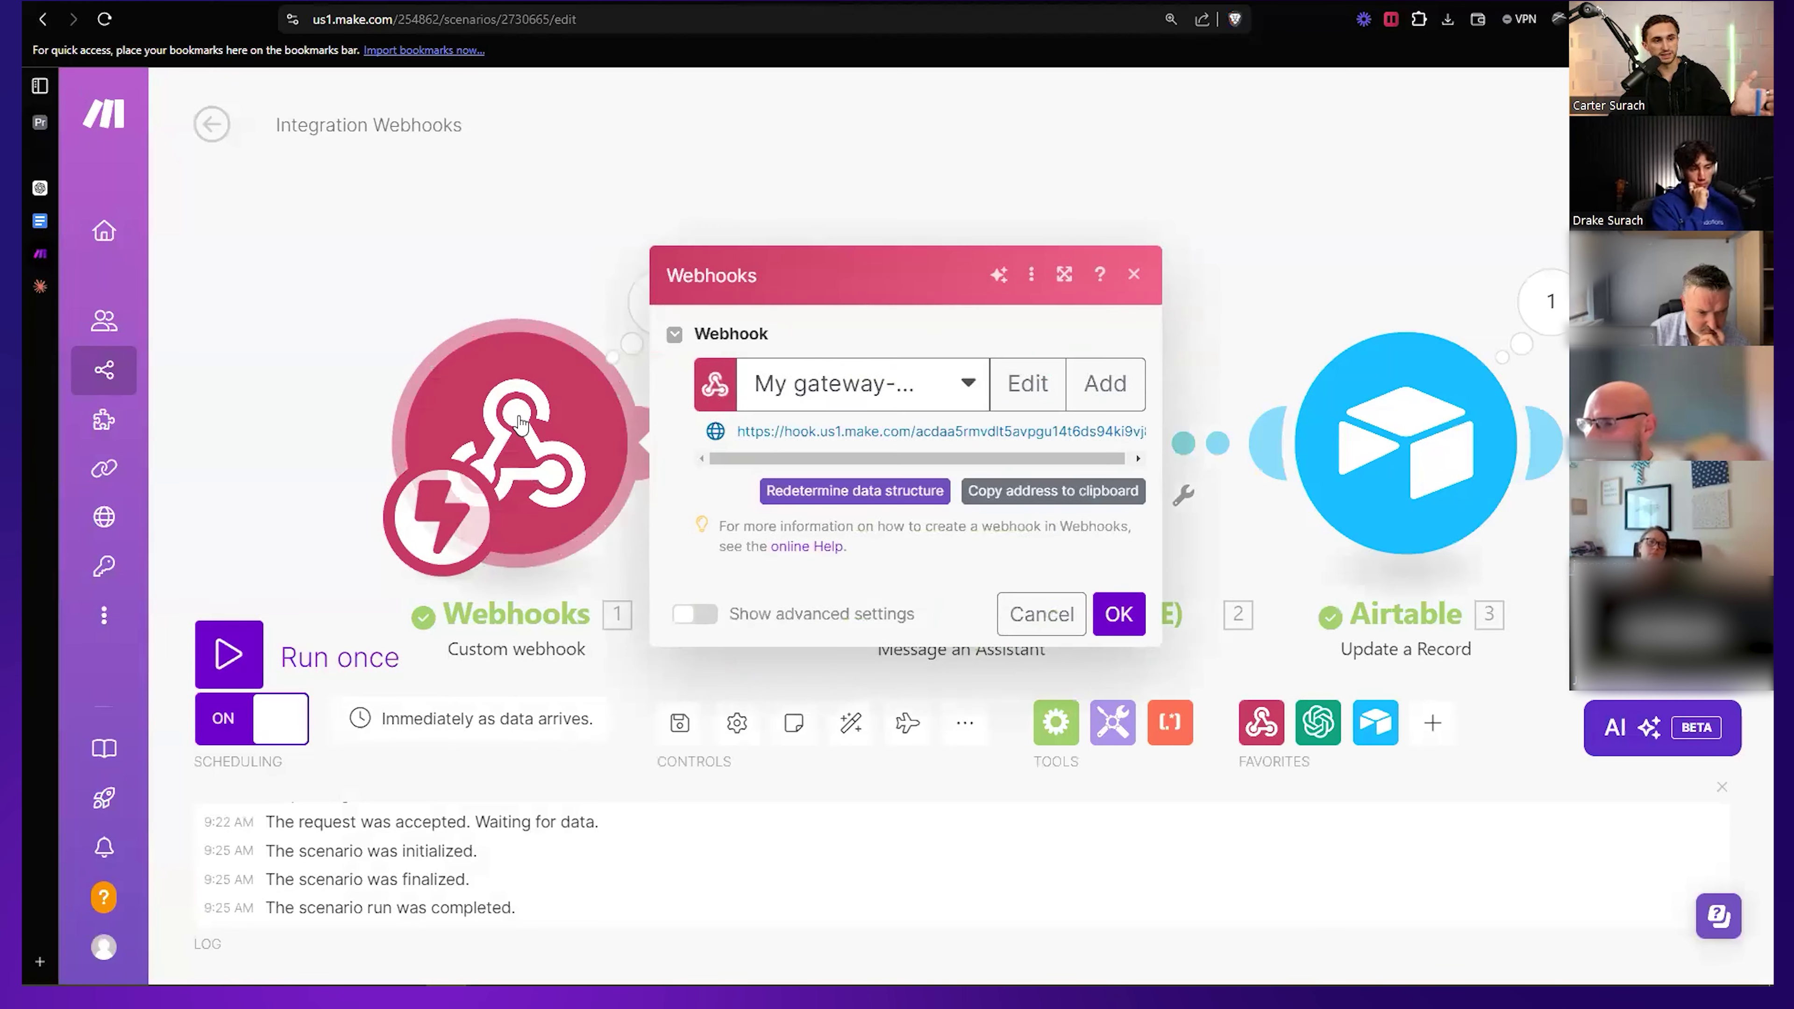
click(1134, 274)
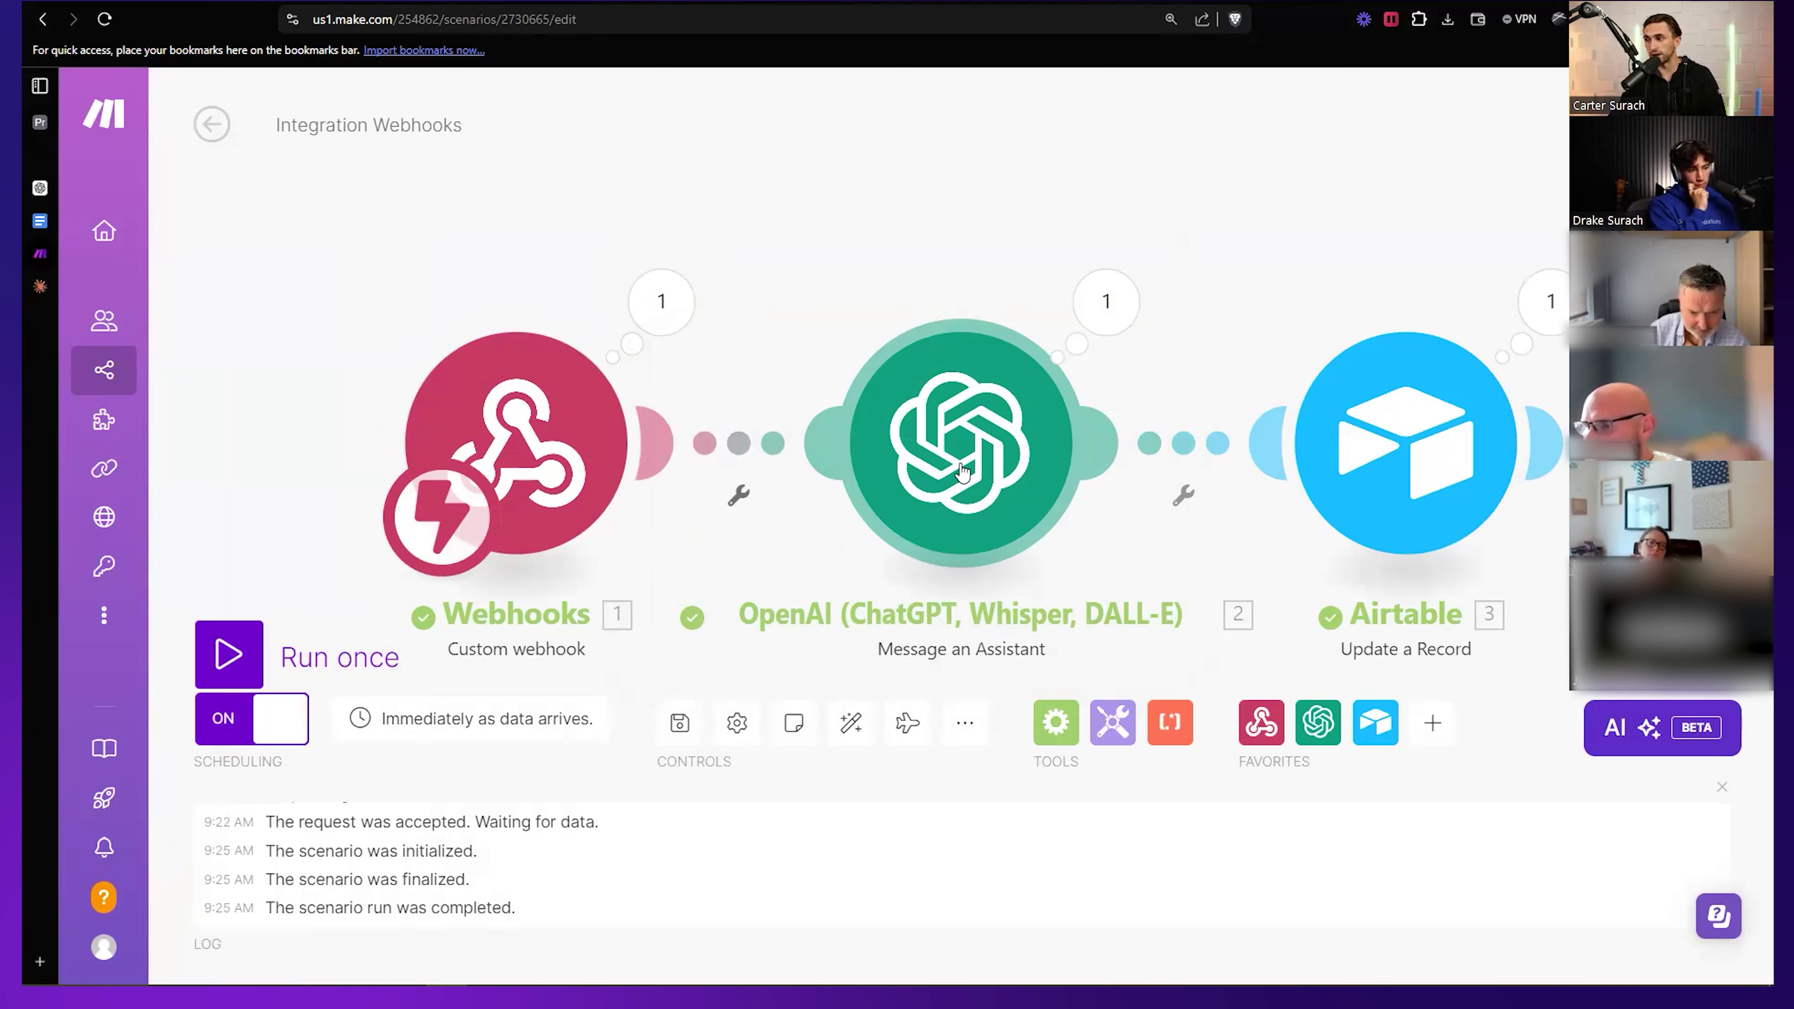
Examine the OpenAI module's assistant and message mapping, including the webhook values available for its Message field.
click(988, 414)
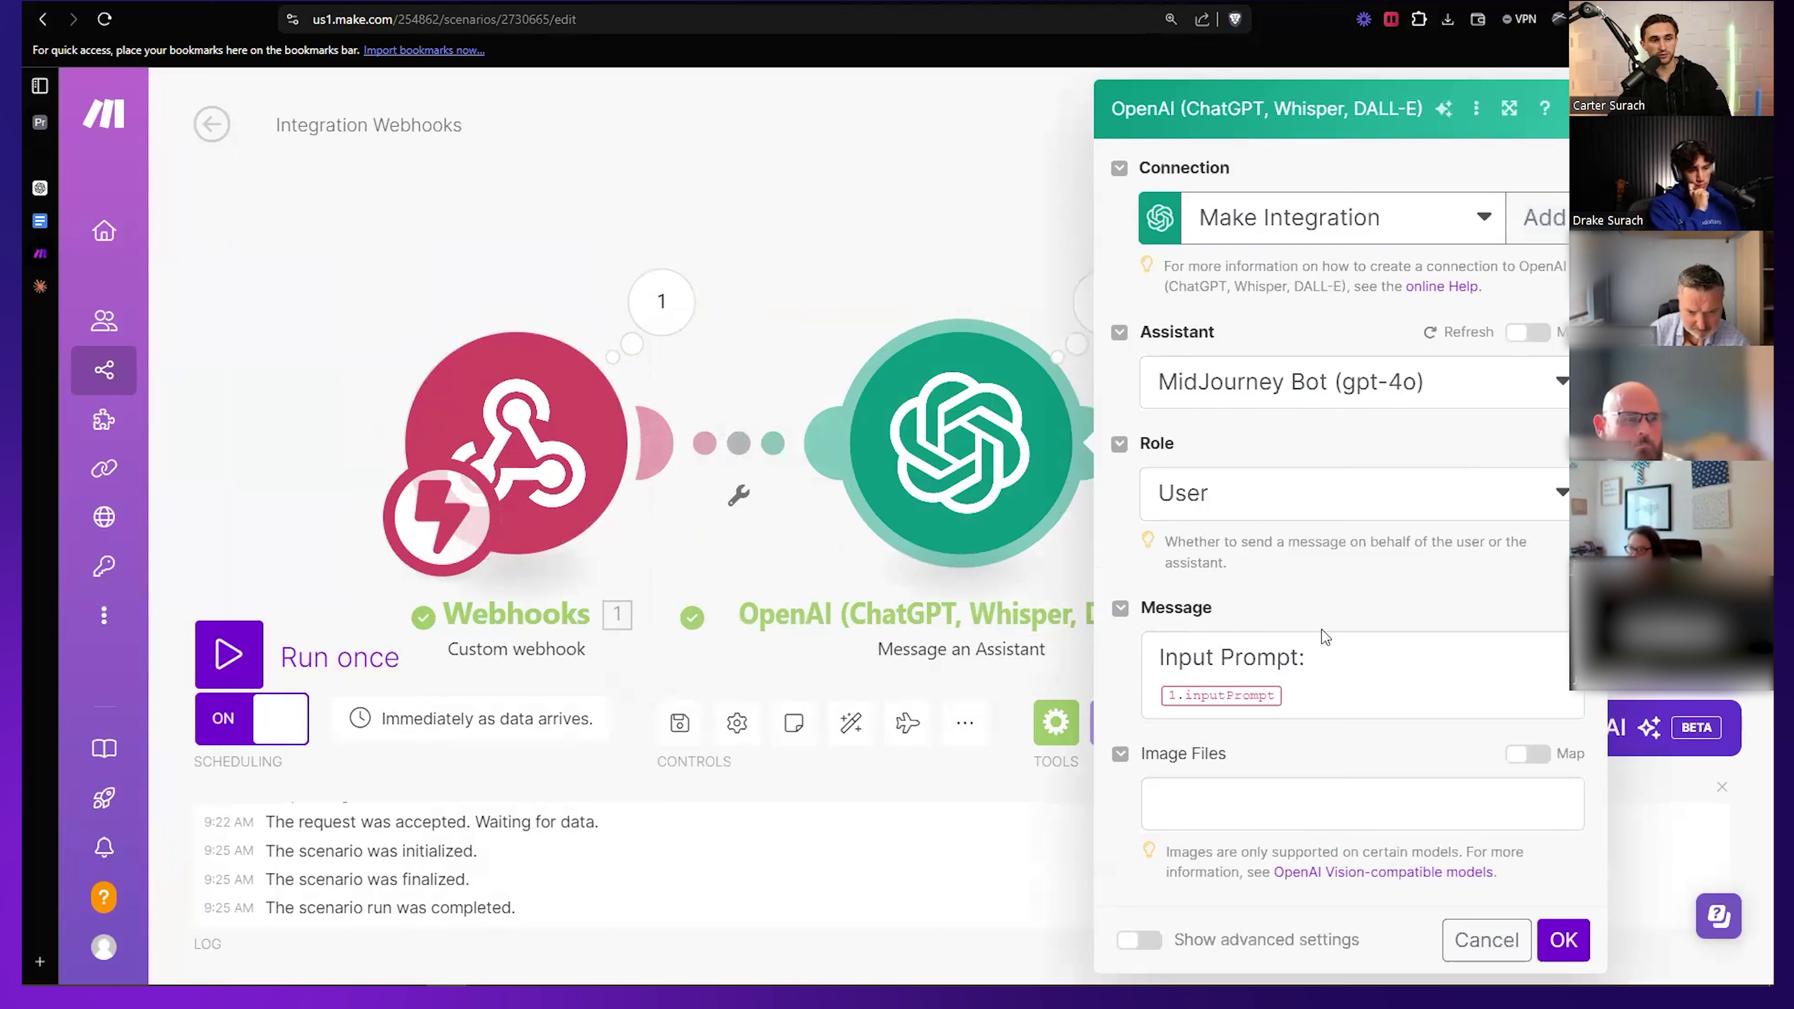
scroll(1266, 502, down, 3)
click(1269, 513)
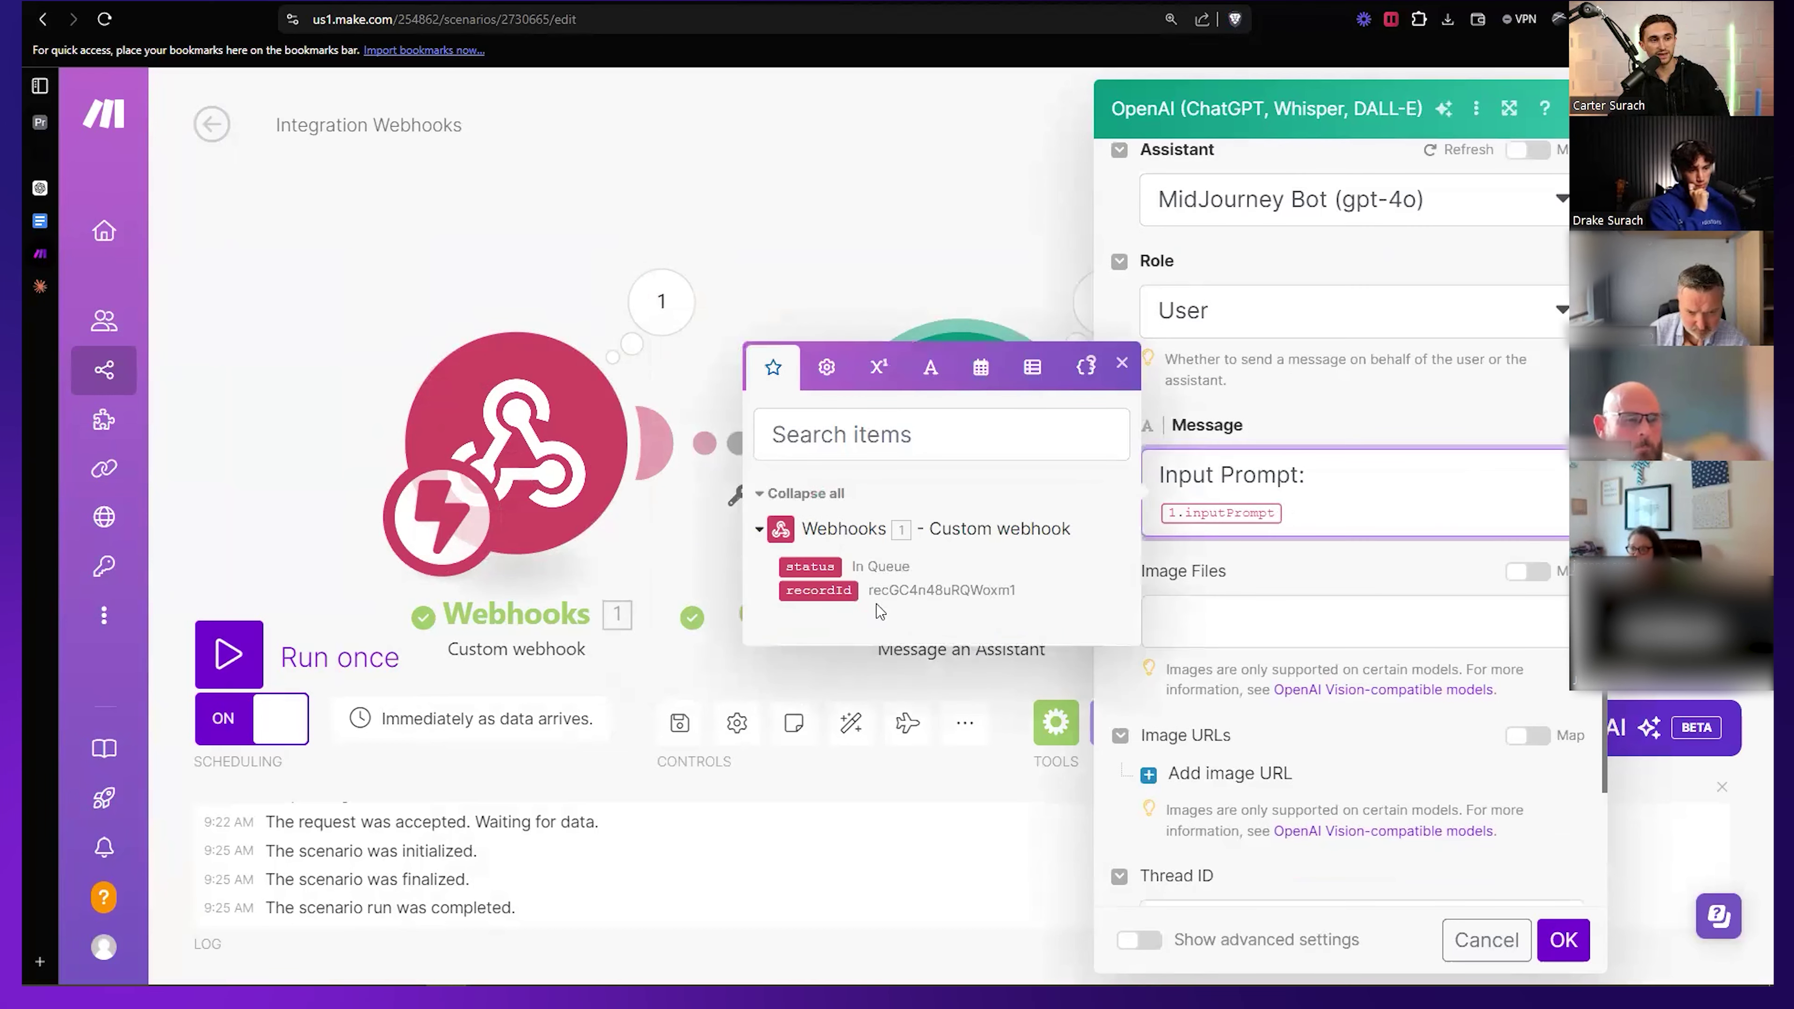
click(784, 230)
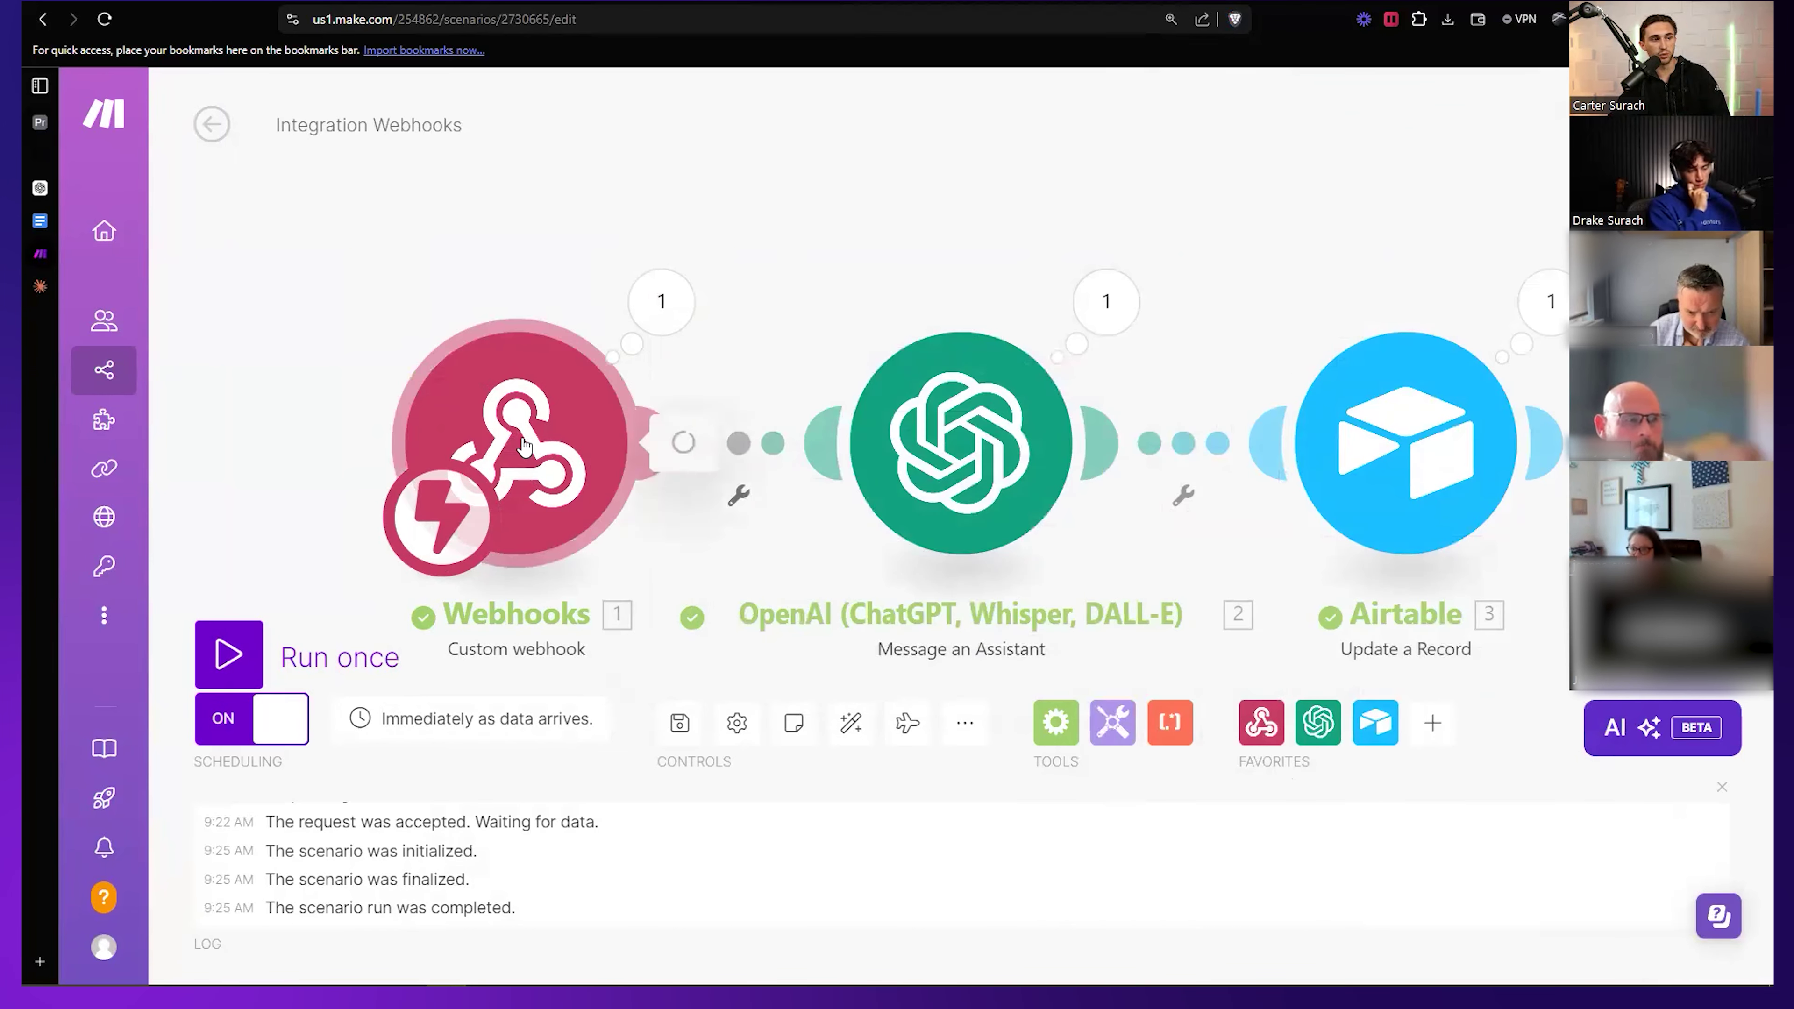
click(523, 447)
key(Escape)
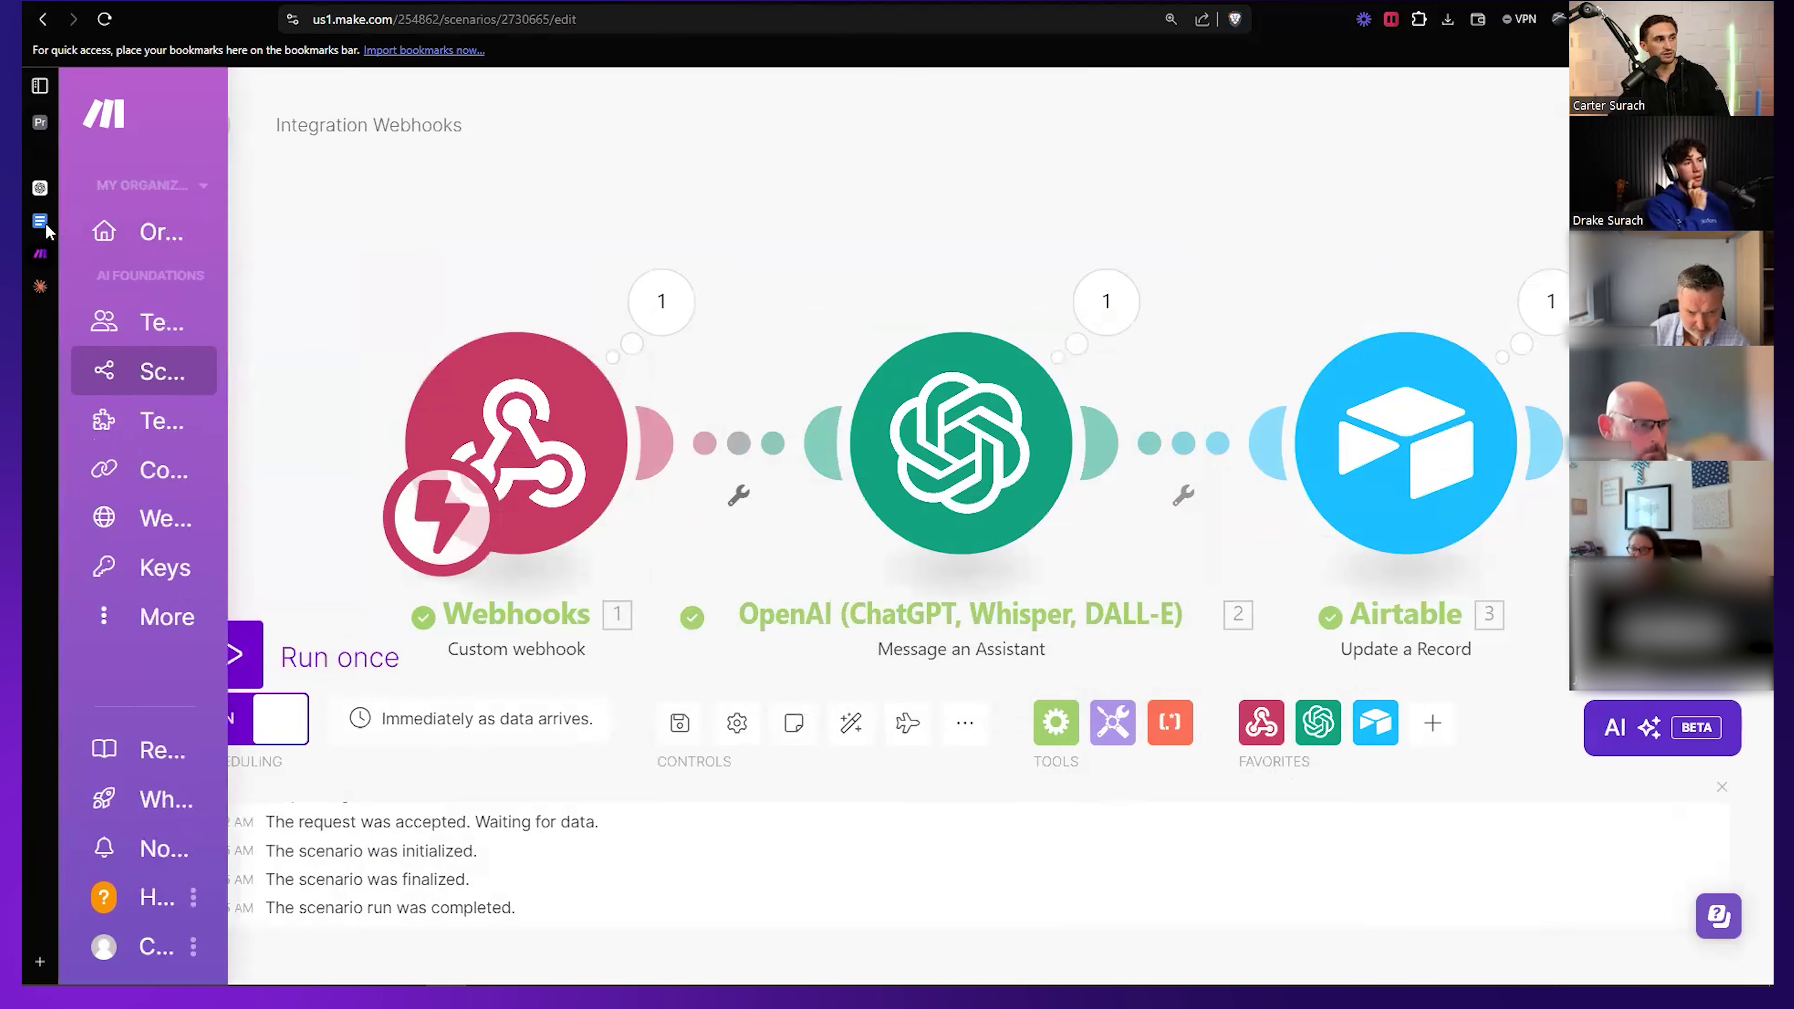
Switch to Airtable and add a record with the input prompt "a dog in a field" to the MidJourney Prompt Generator table.
click(41, 150)
click(54, 125)
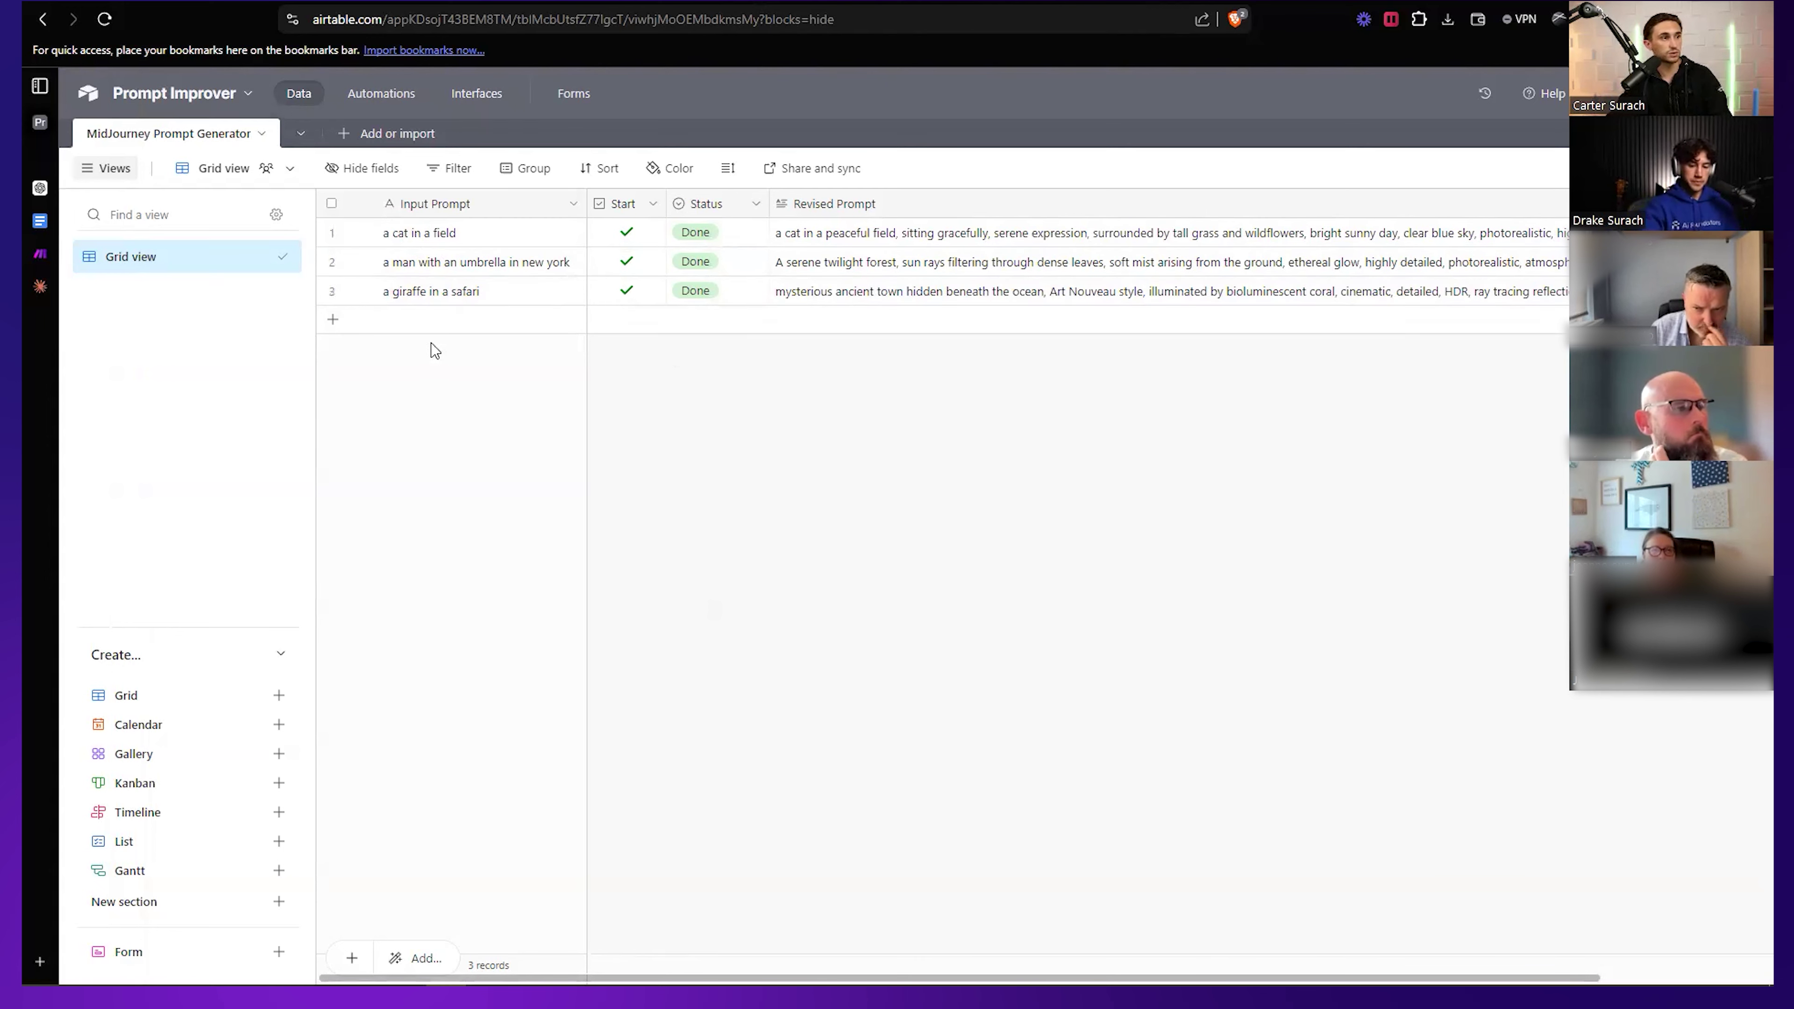
click(446, 322)
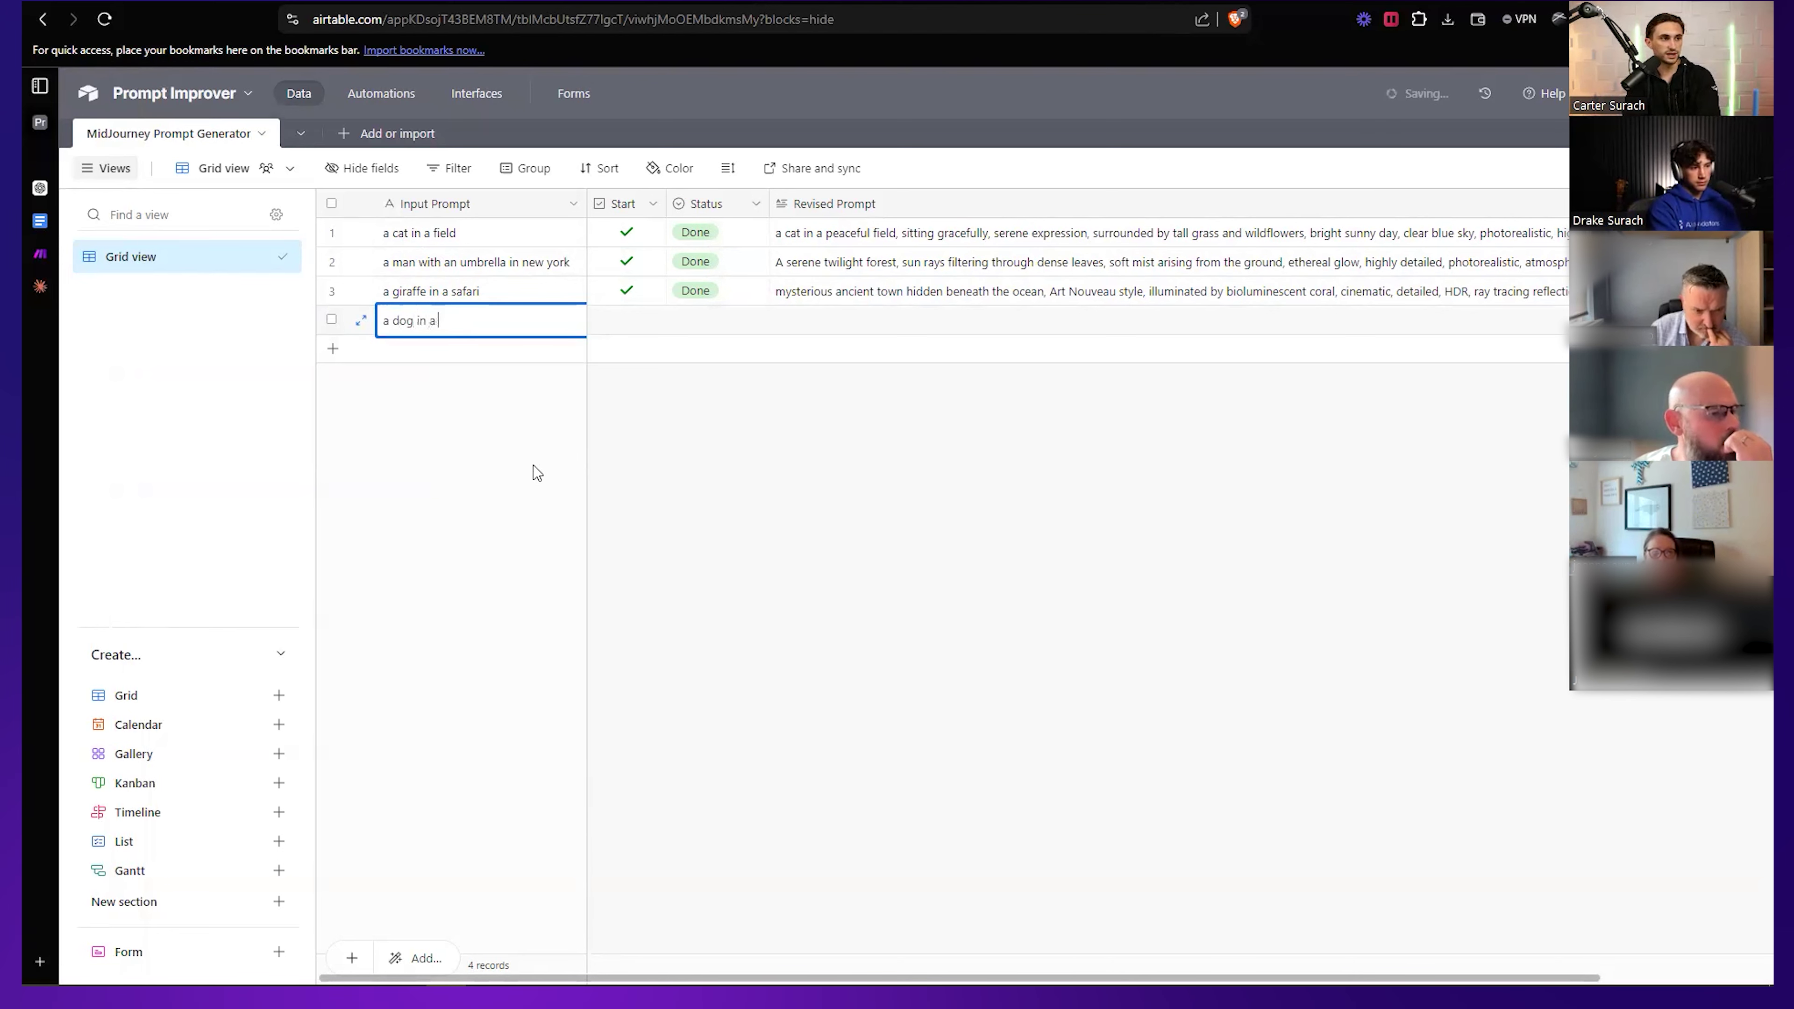
click(627, 452)
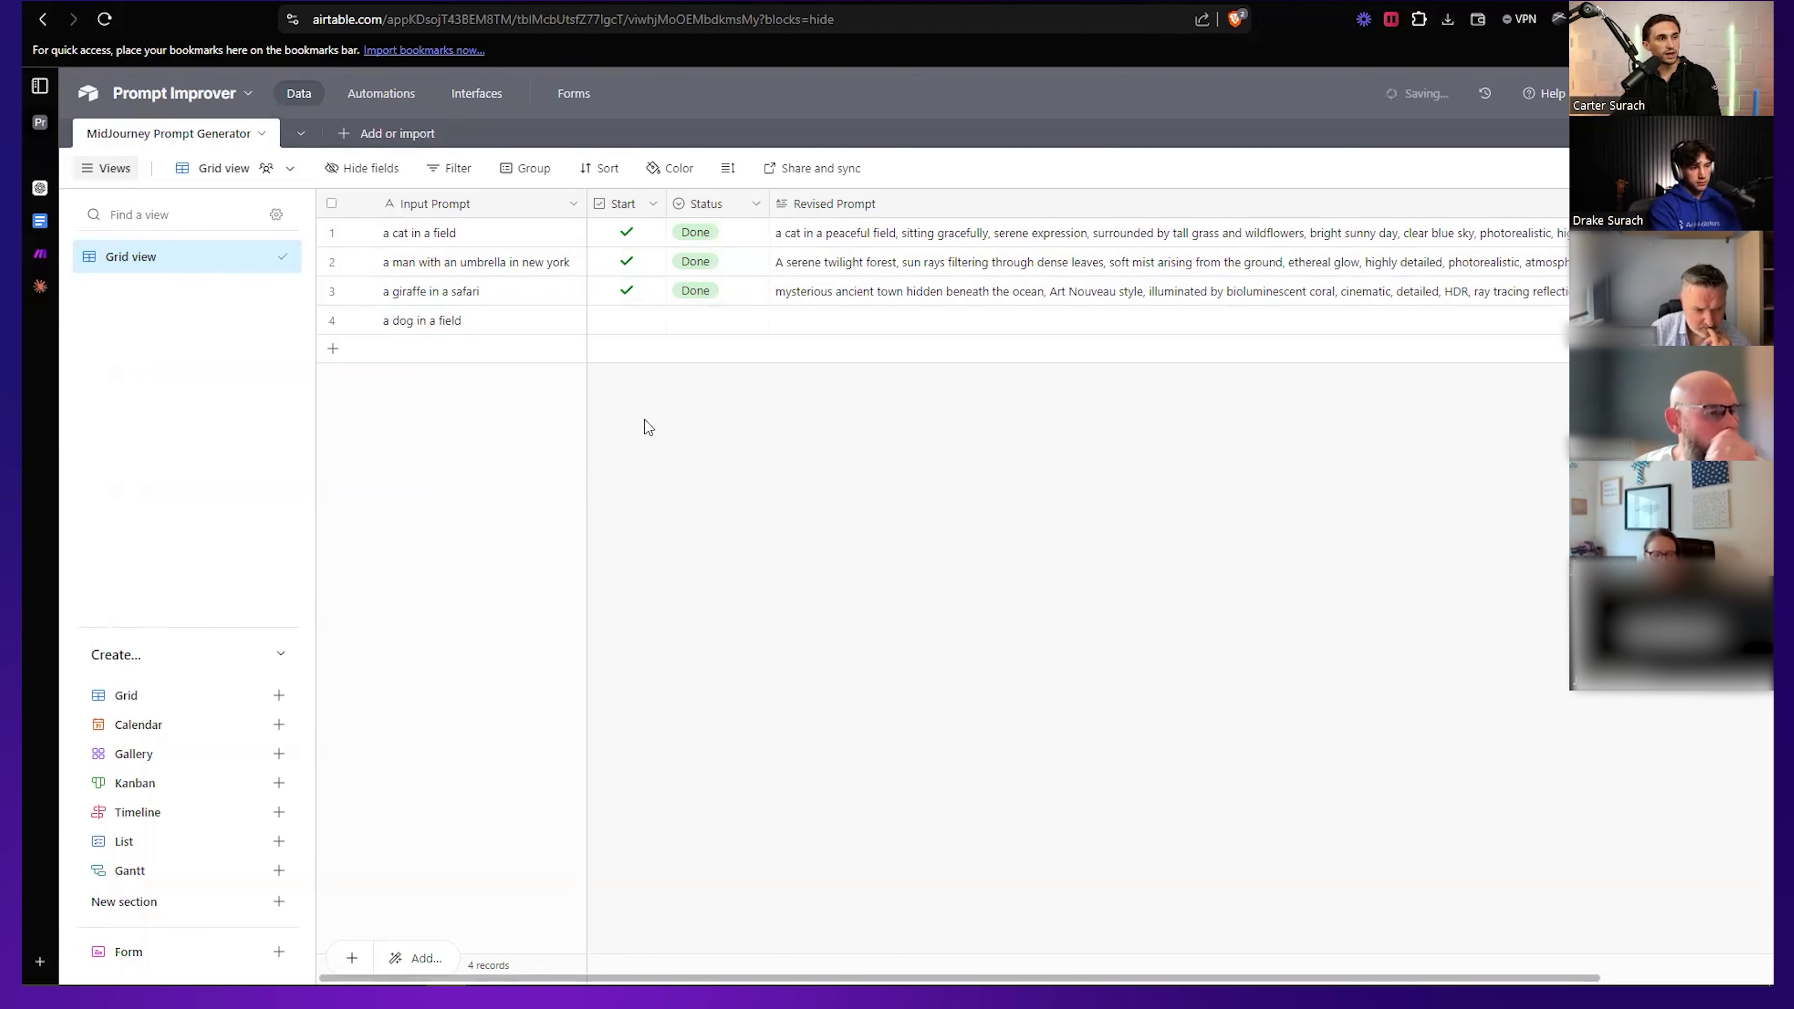
Check the scenario's schedule setting in Make, then tick Start for the "a dog in a field" record in Airtable.
click(40, 256)
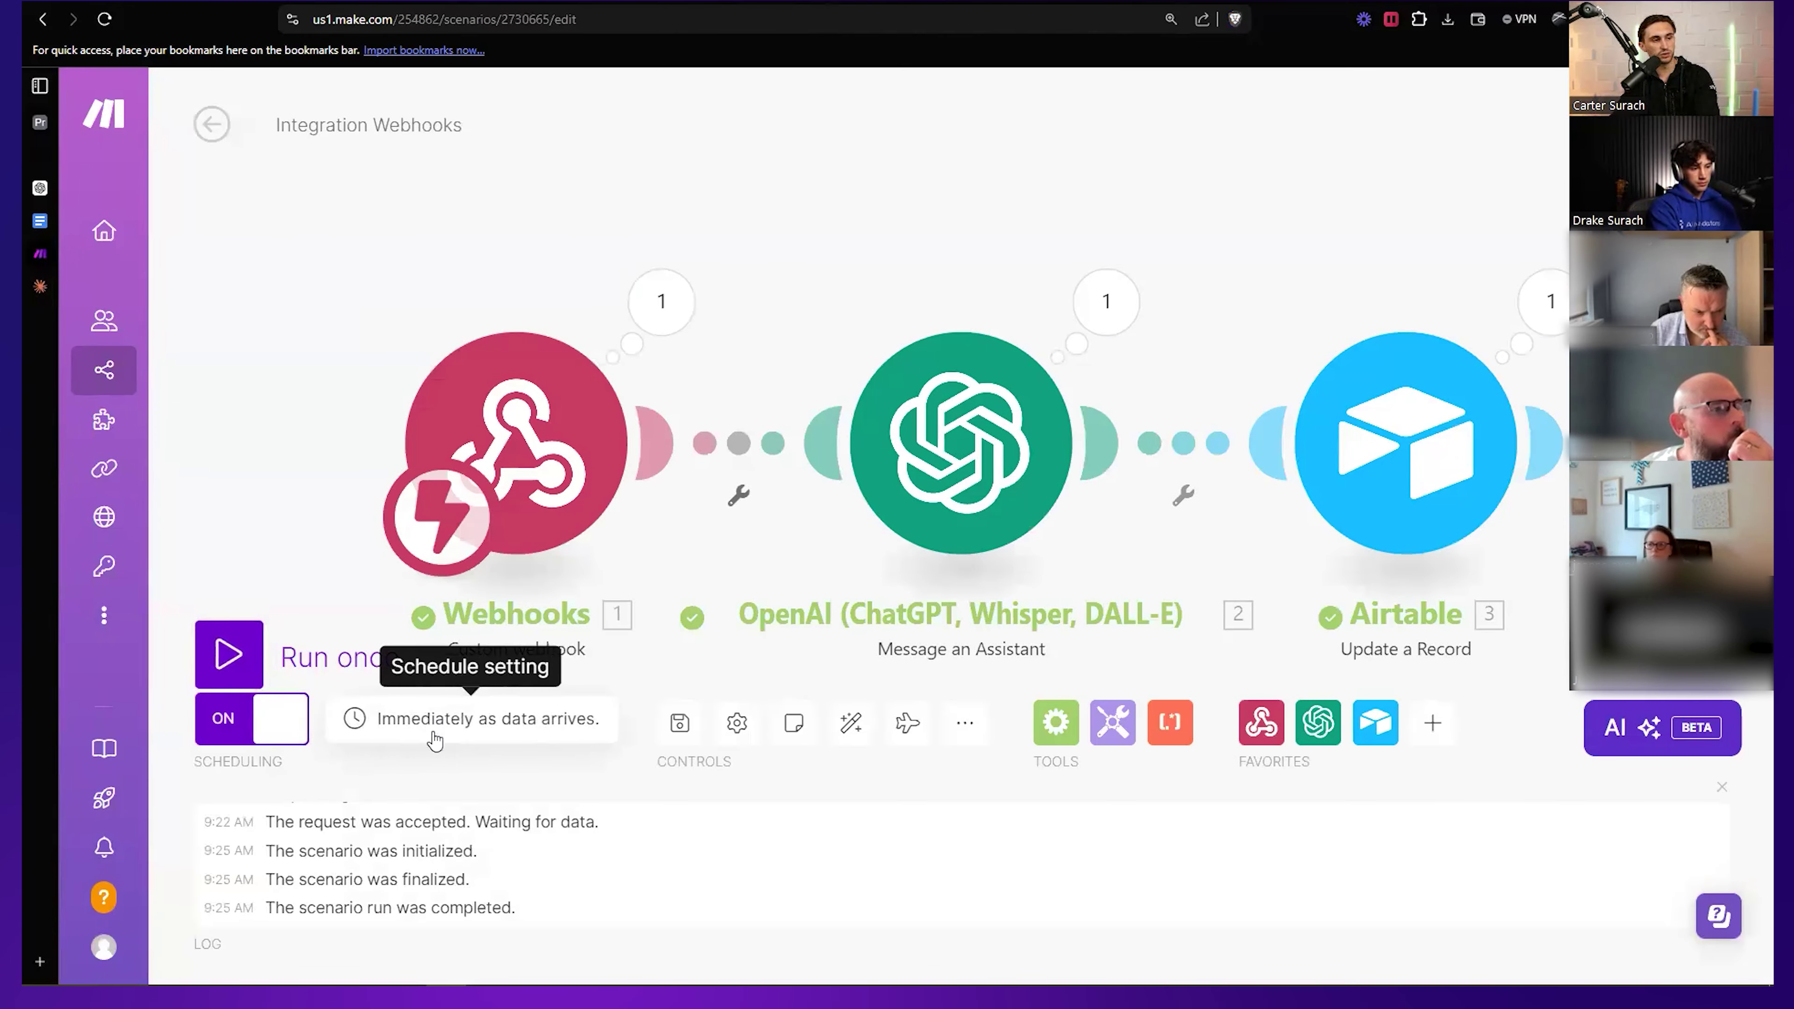
click(42, 187)
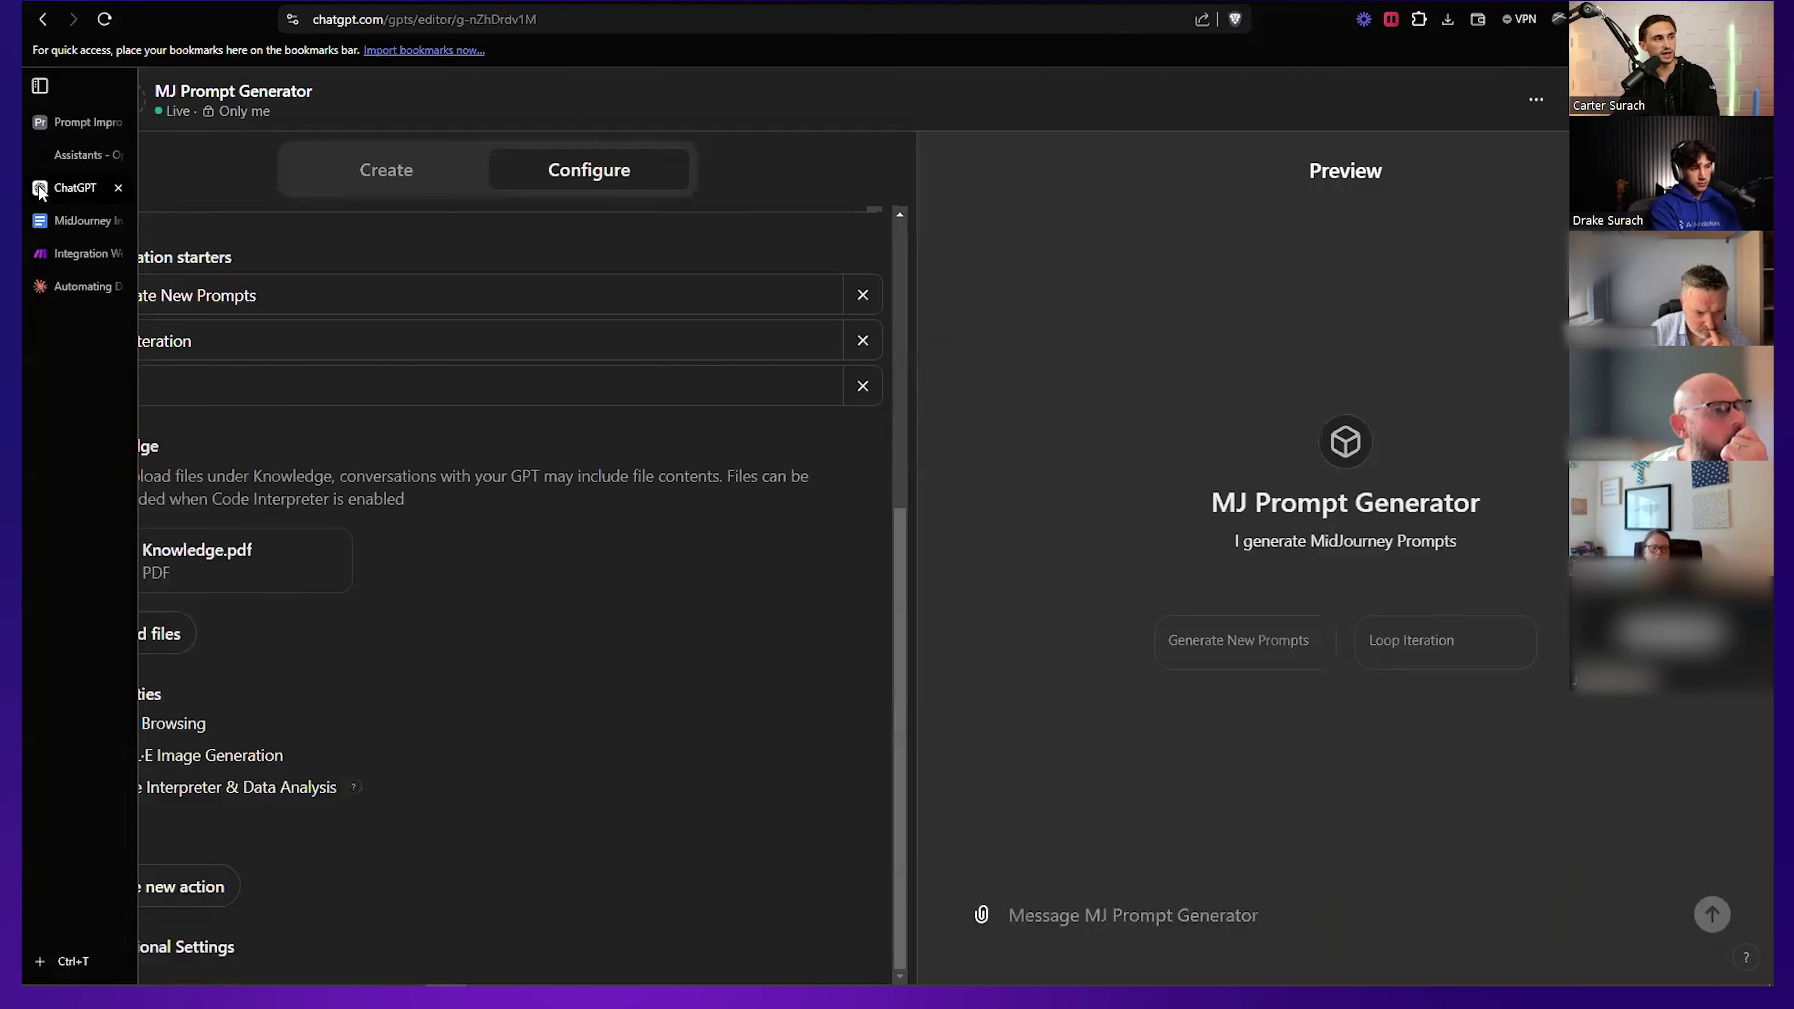
click(43, 150)
click(49, 123)
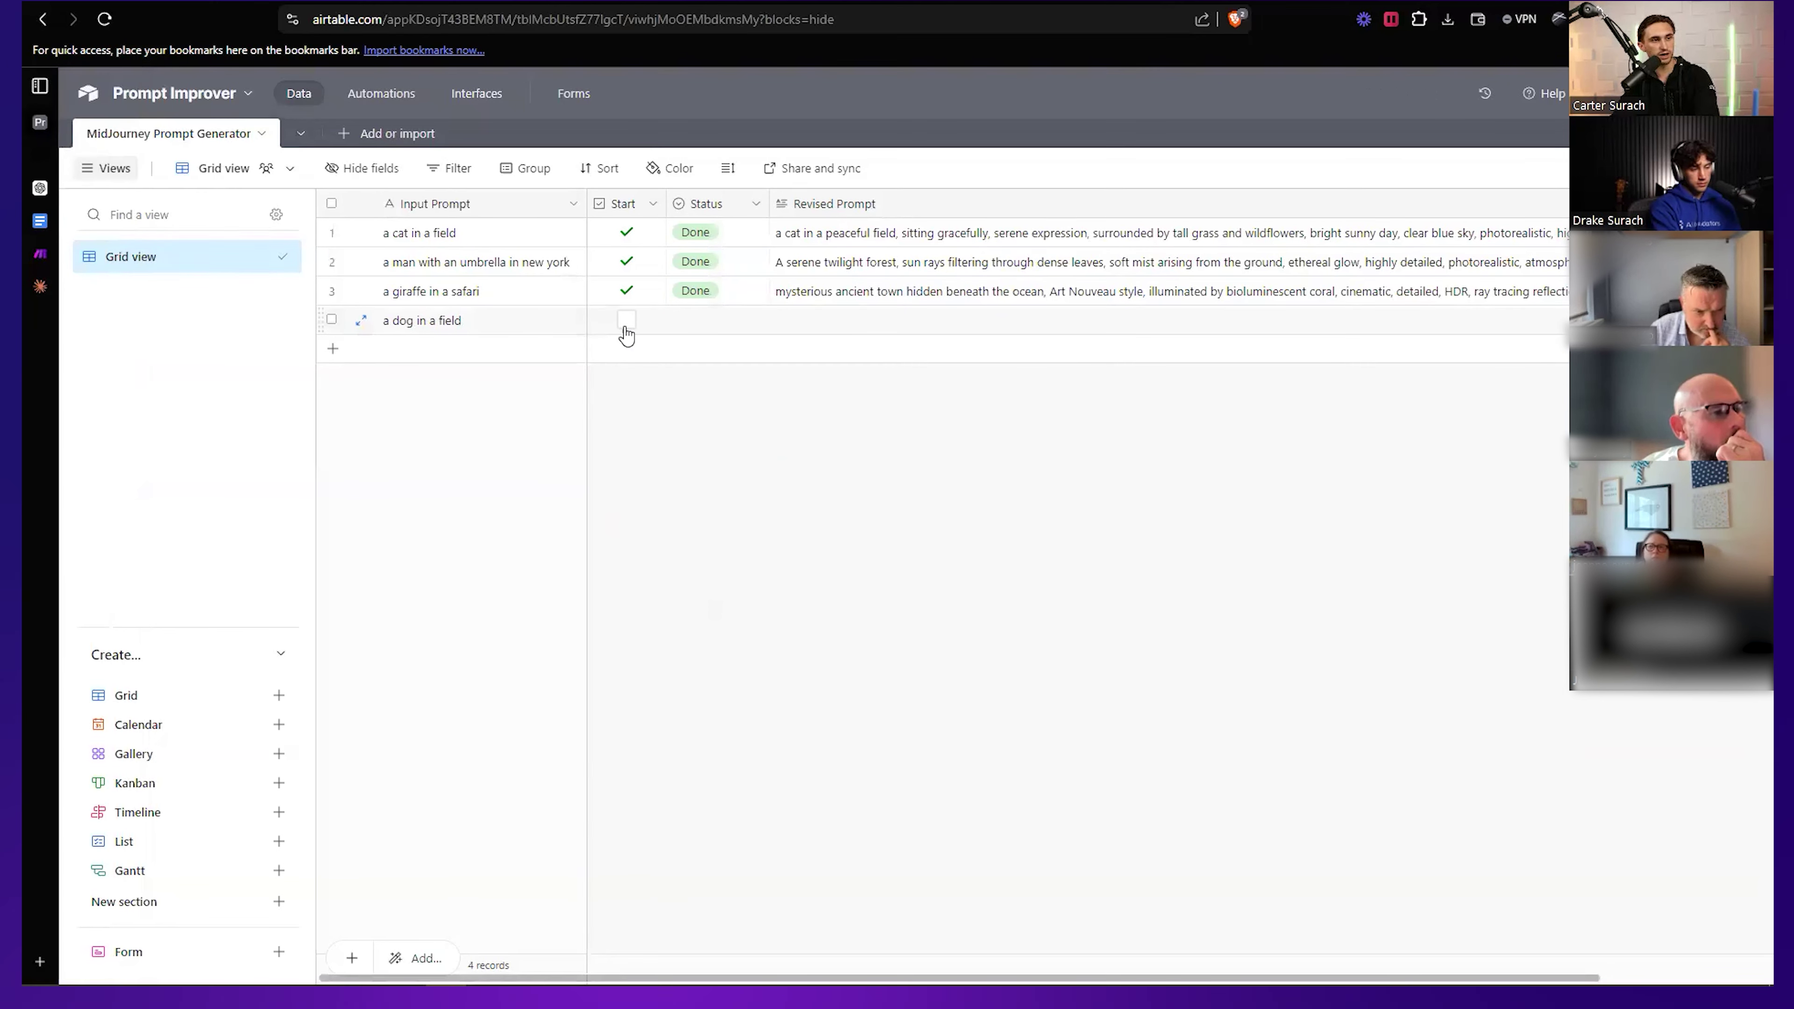
click(625, 321)
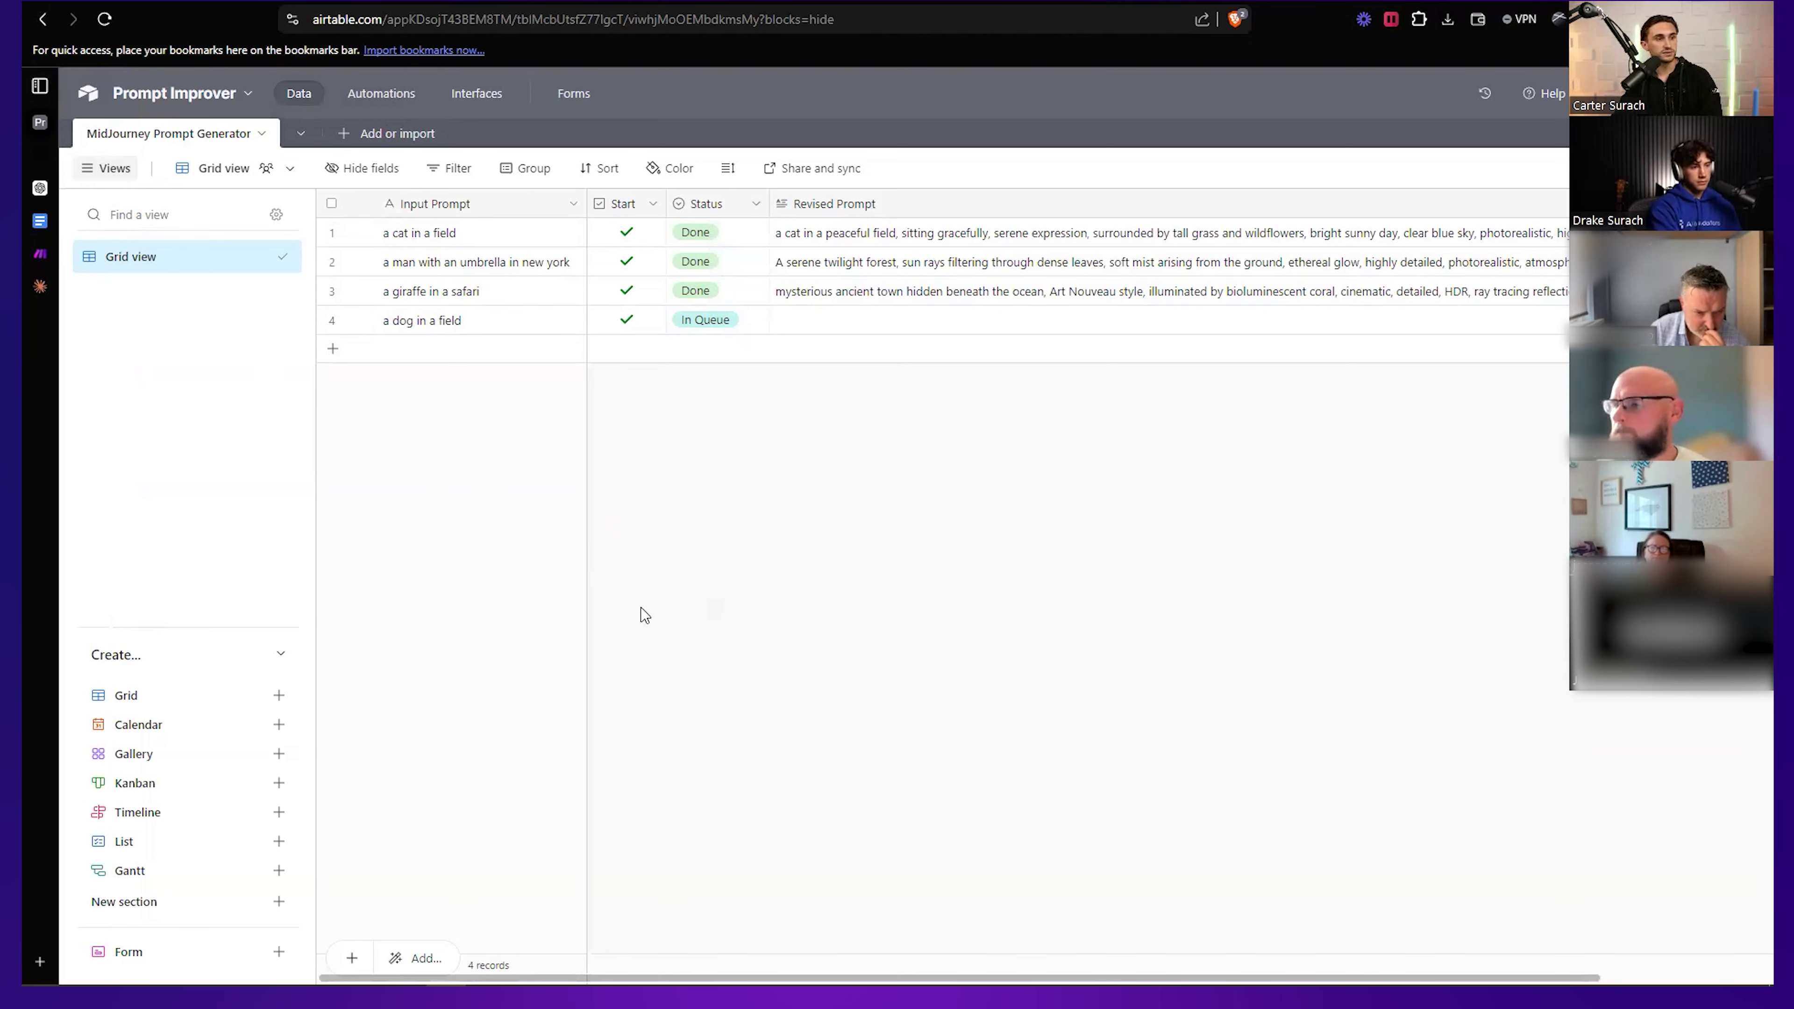
Compare the Make scenario with the new Airtable record, then run the Integration Webhooks scenario once in Make.
click(42, 253)
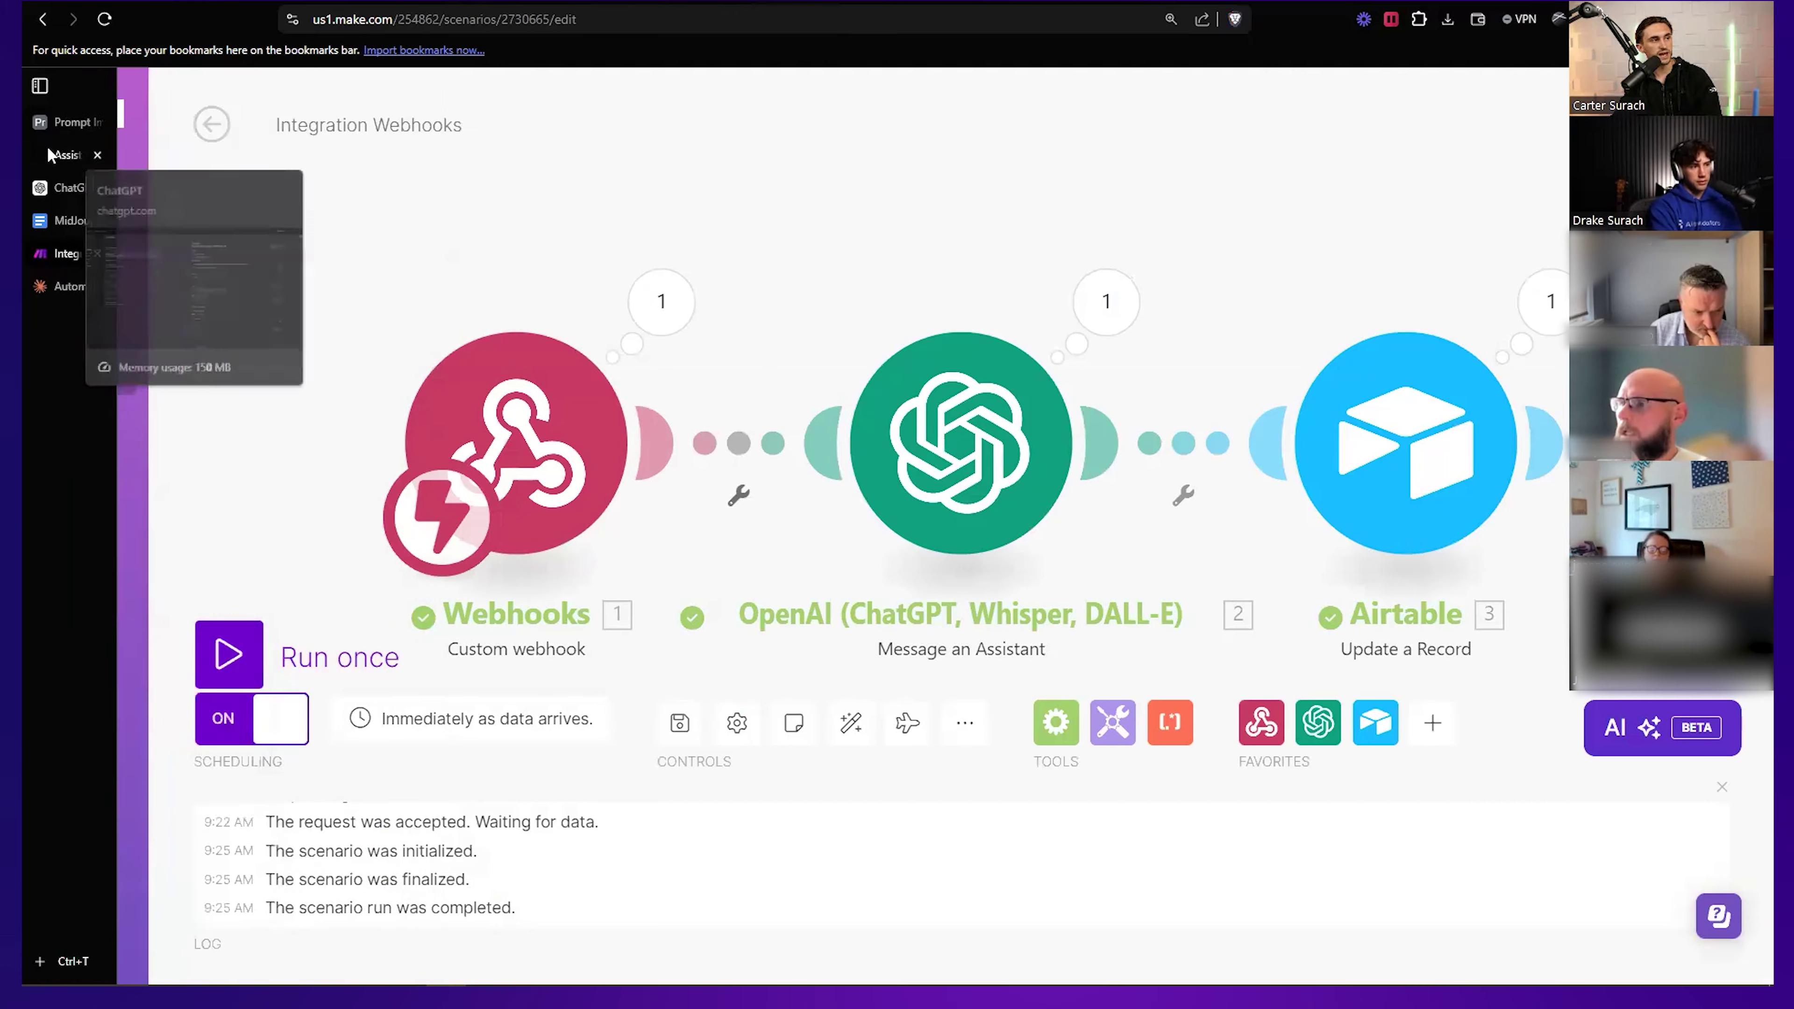
click(58, 123)
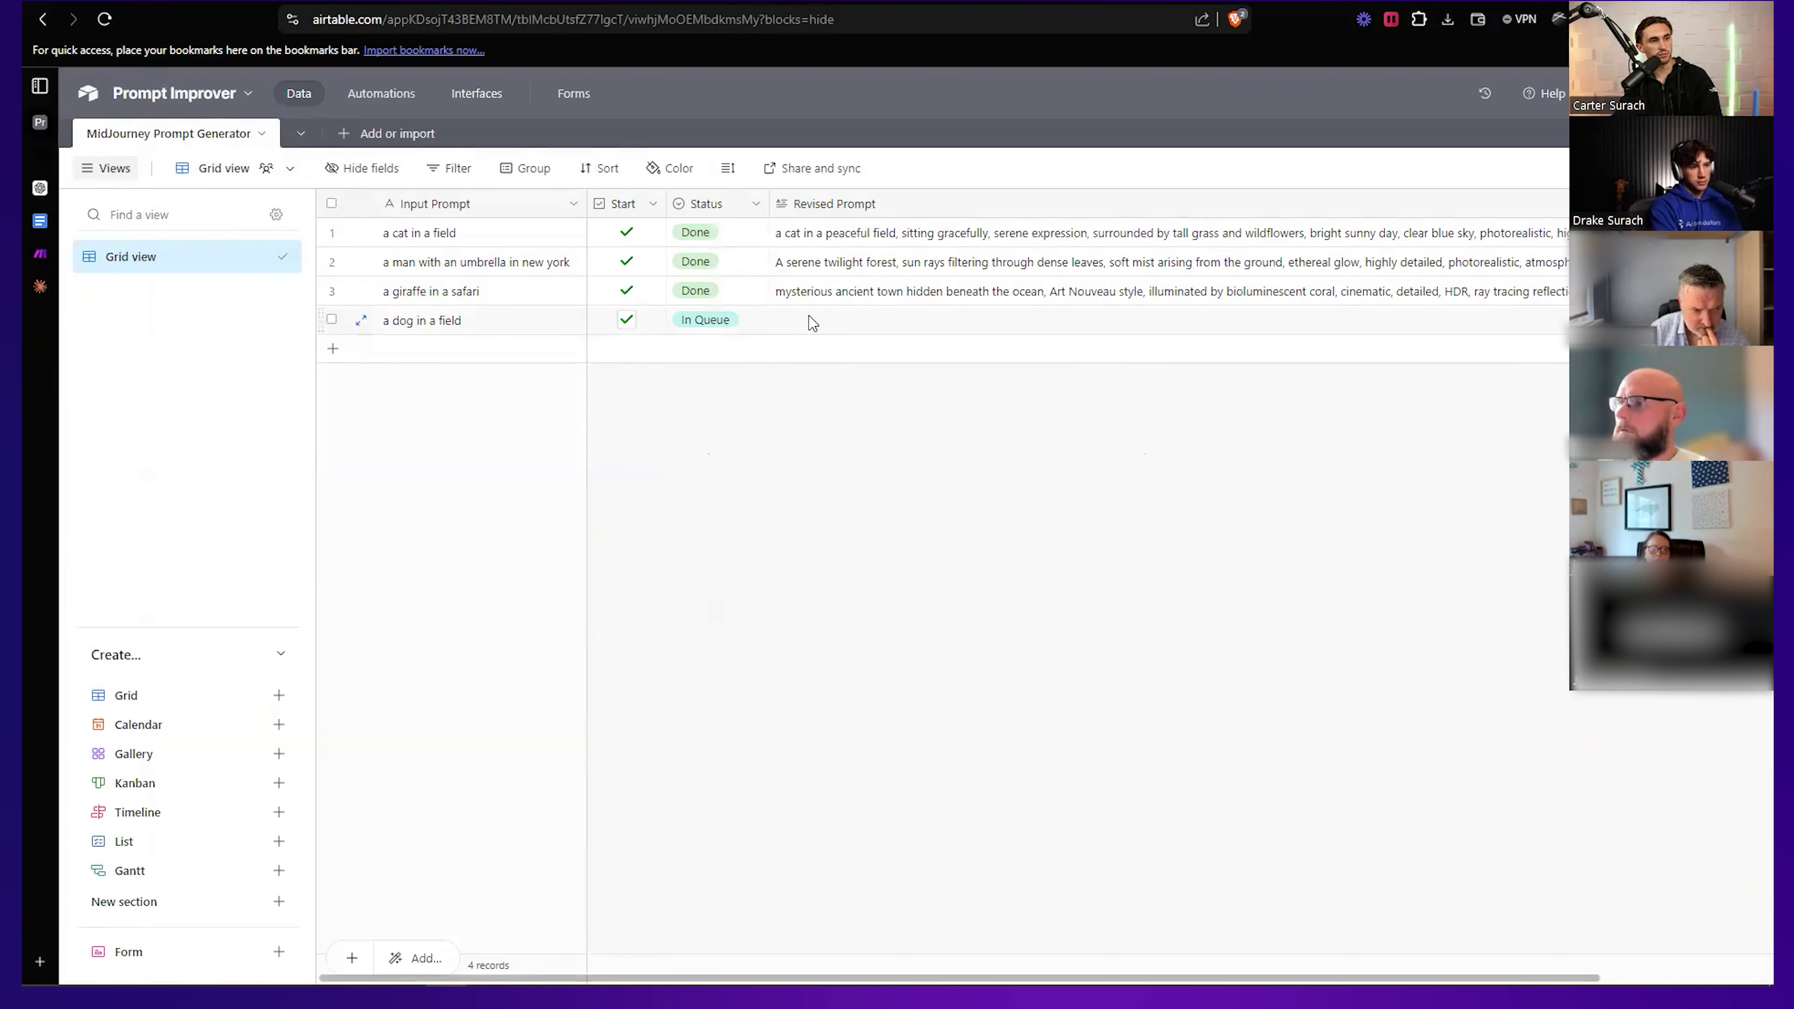
click(71, 255)
click(267, 656)
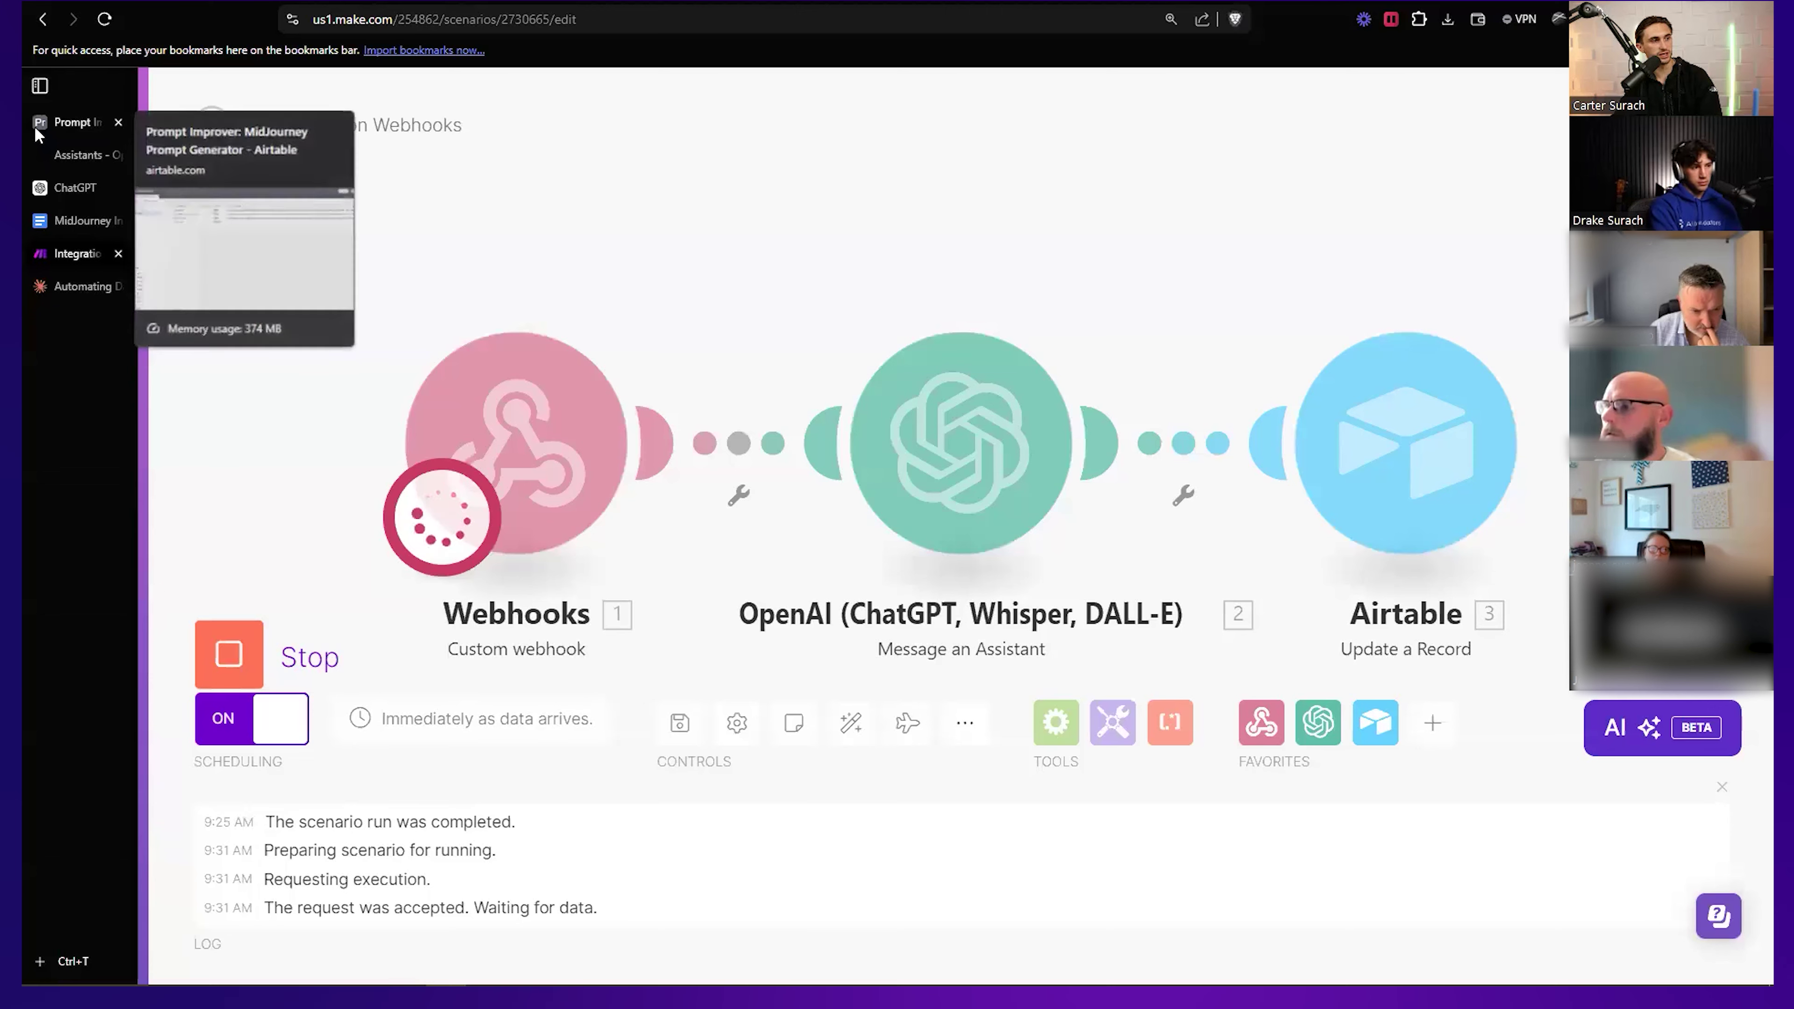
Switch to Airtable and reload the prompt table, then check the running scenario in Make.
click(37, 127)
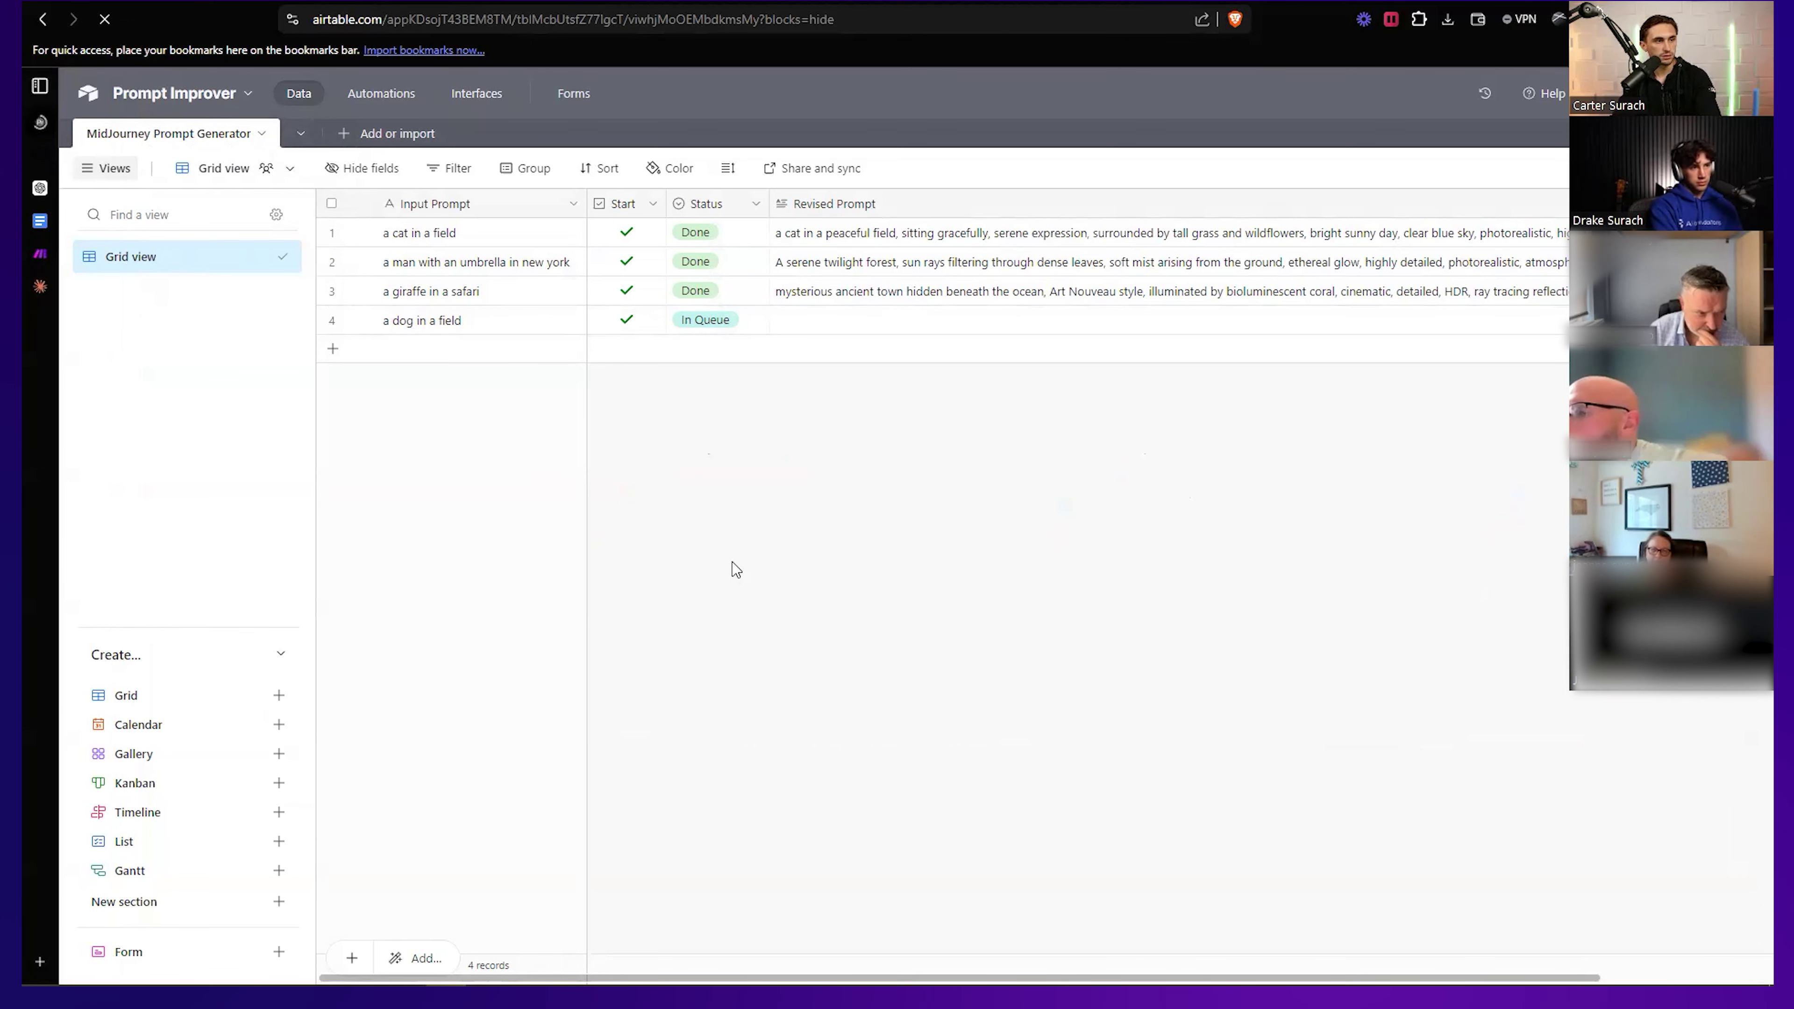
key(ctrl+r)
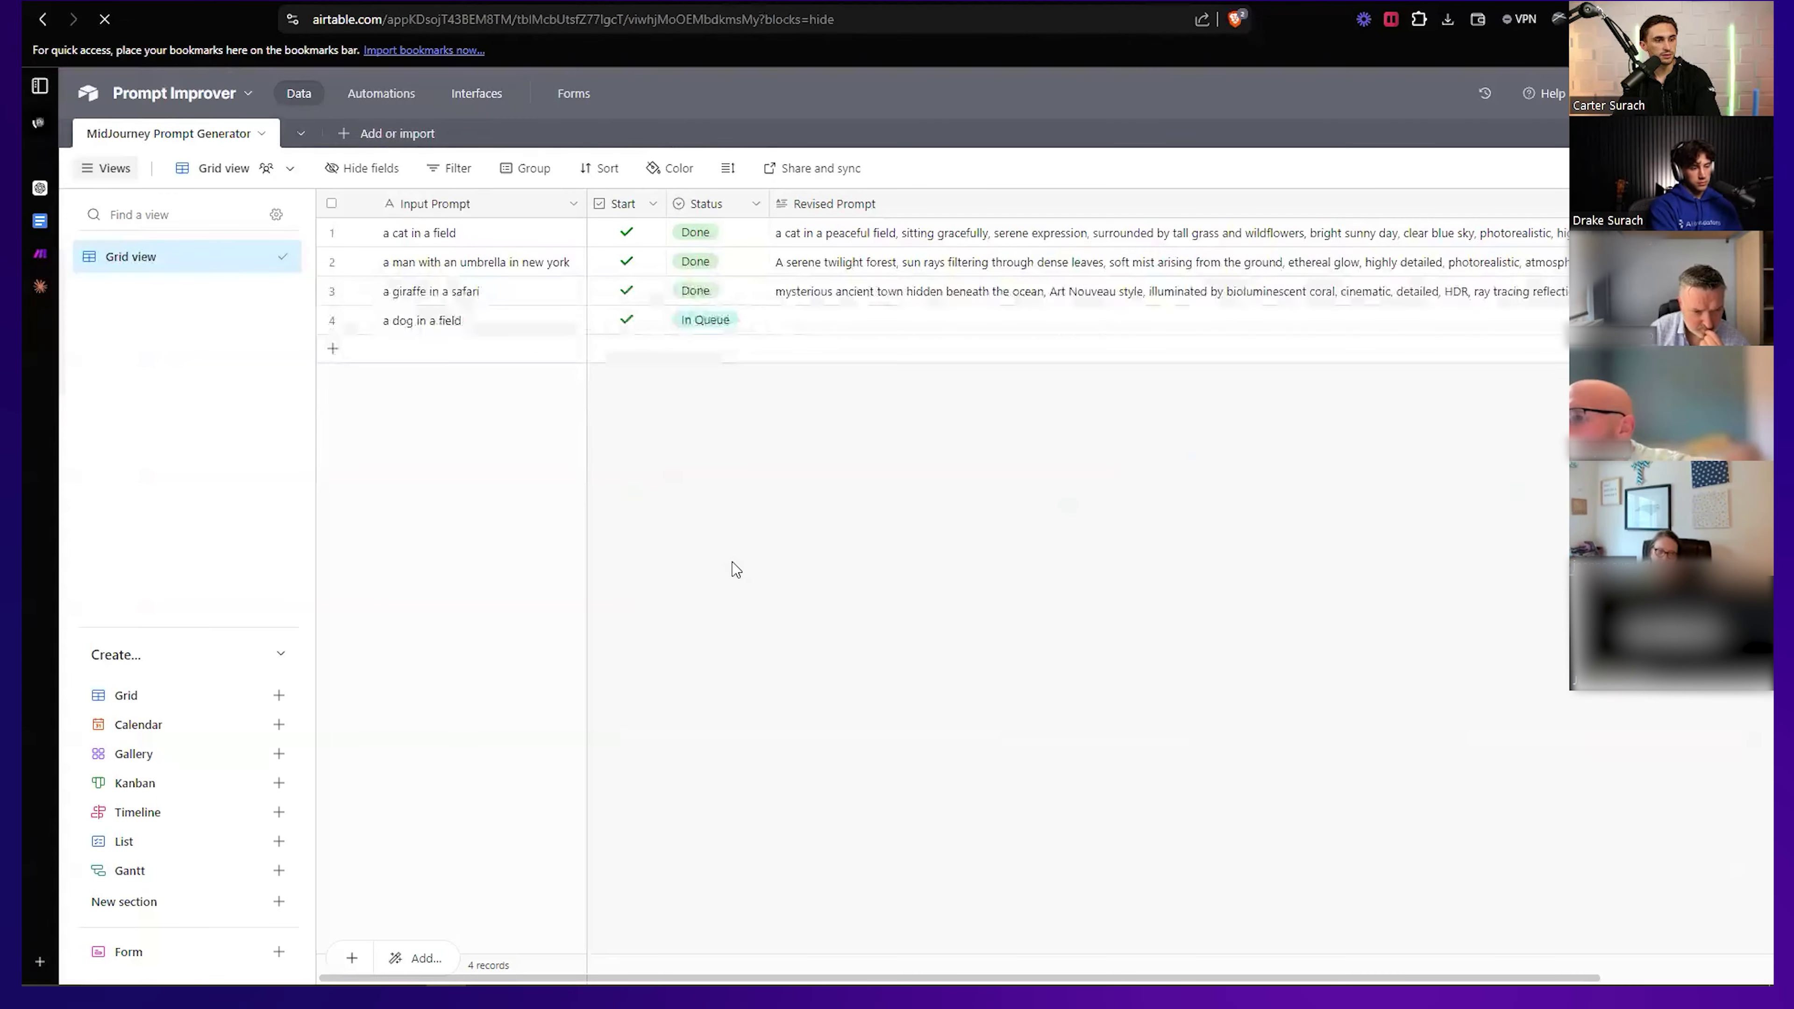
click(41, 253)
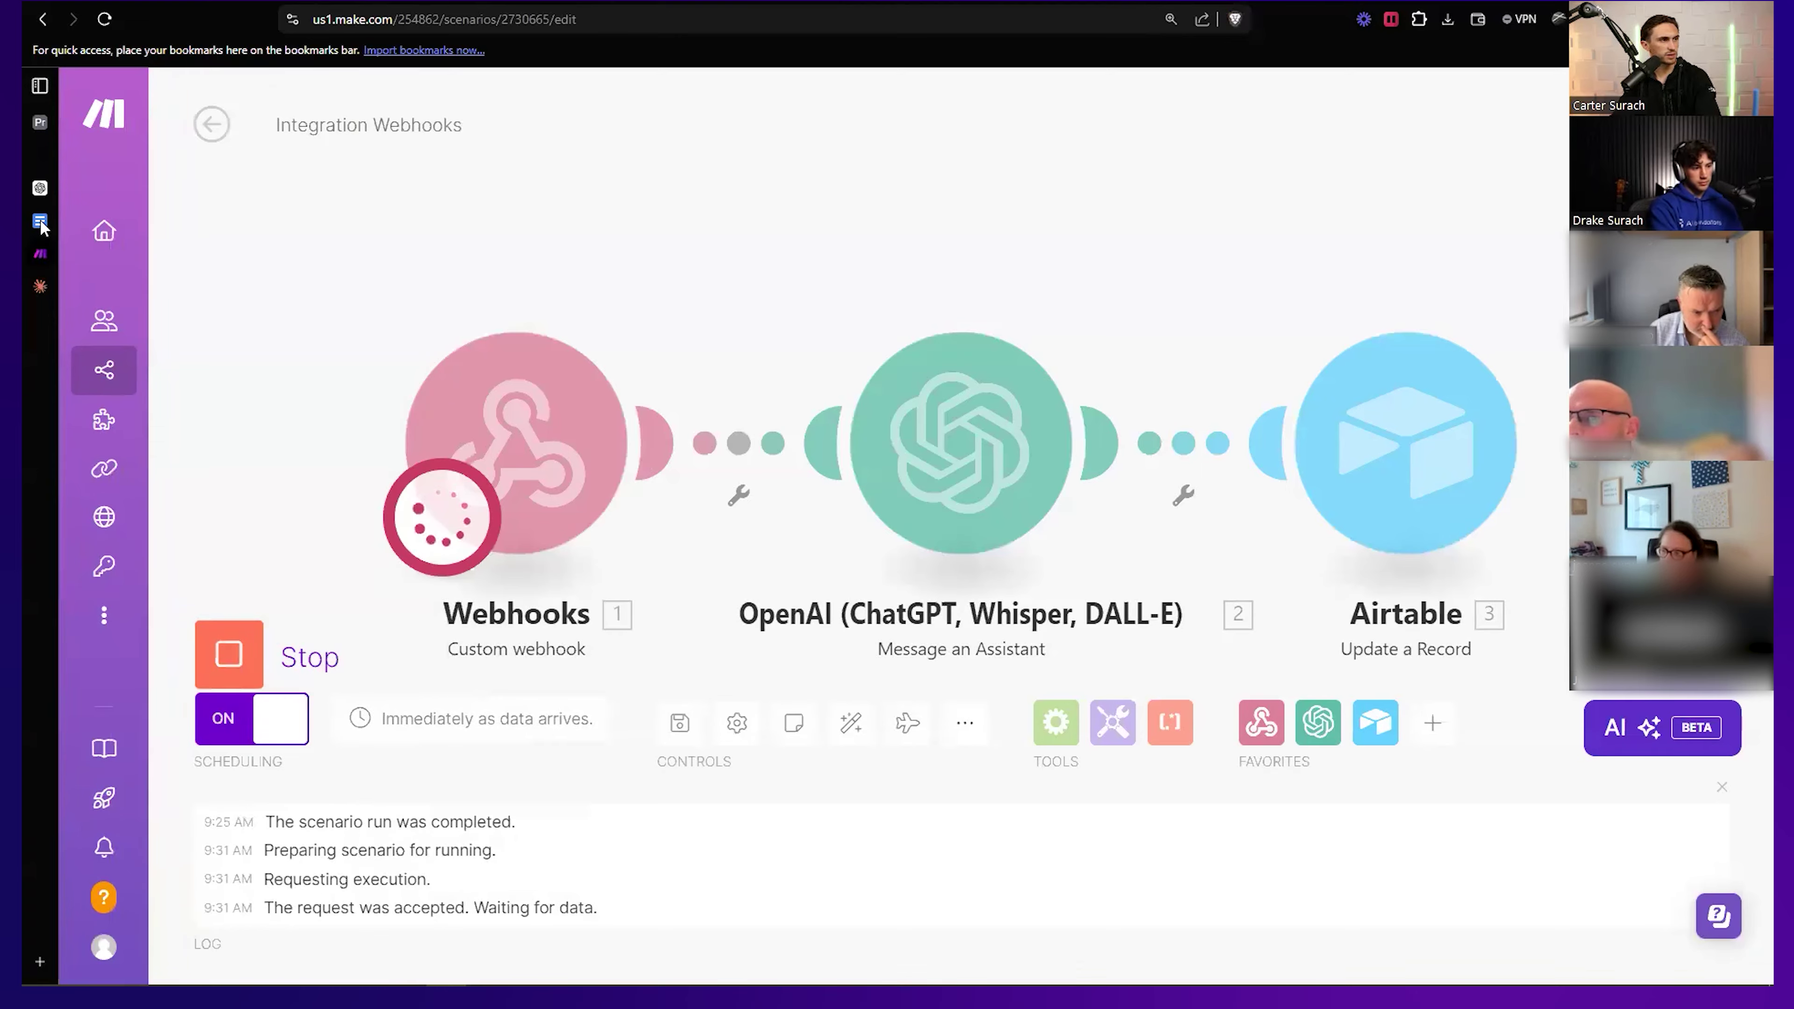
click(77, 220)
click(55, 191)
click(68, 256)
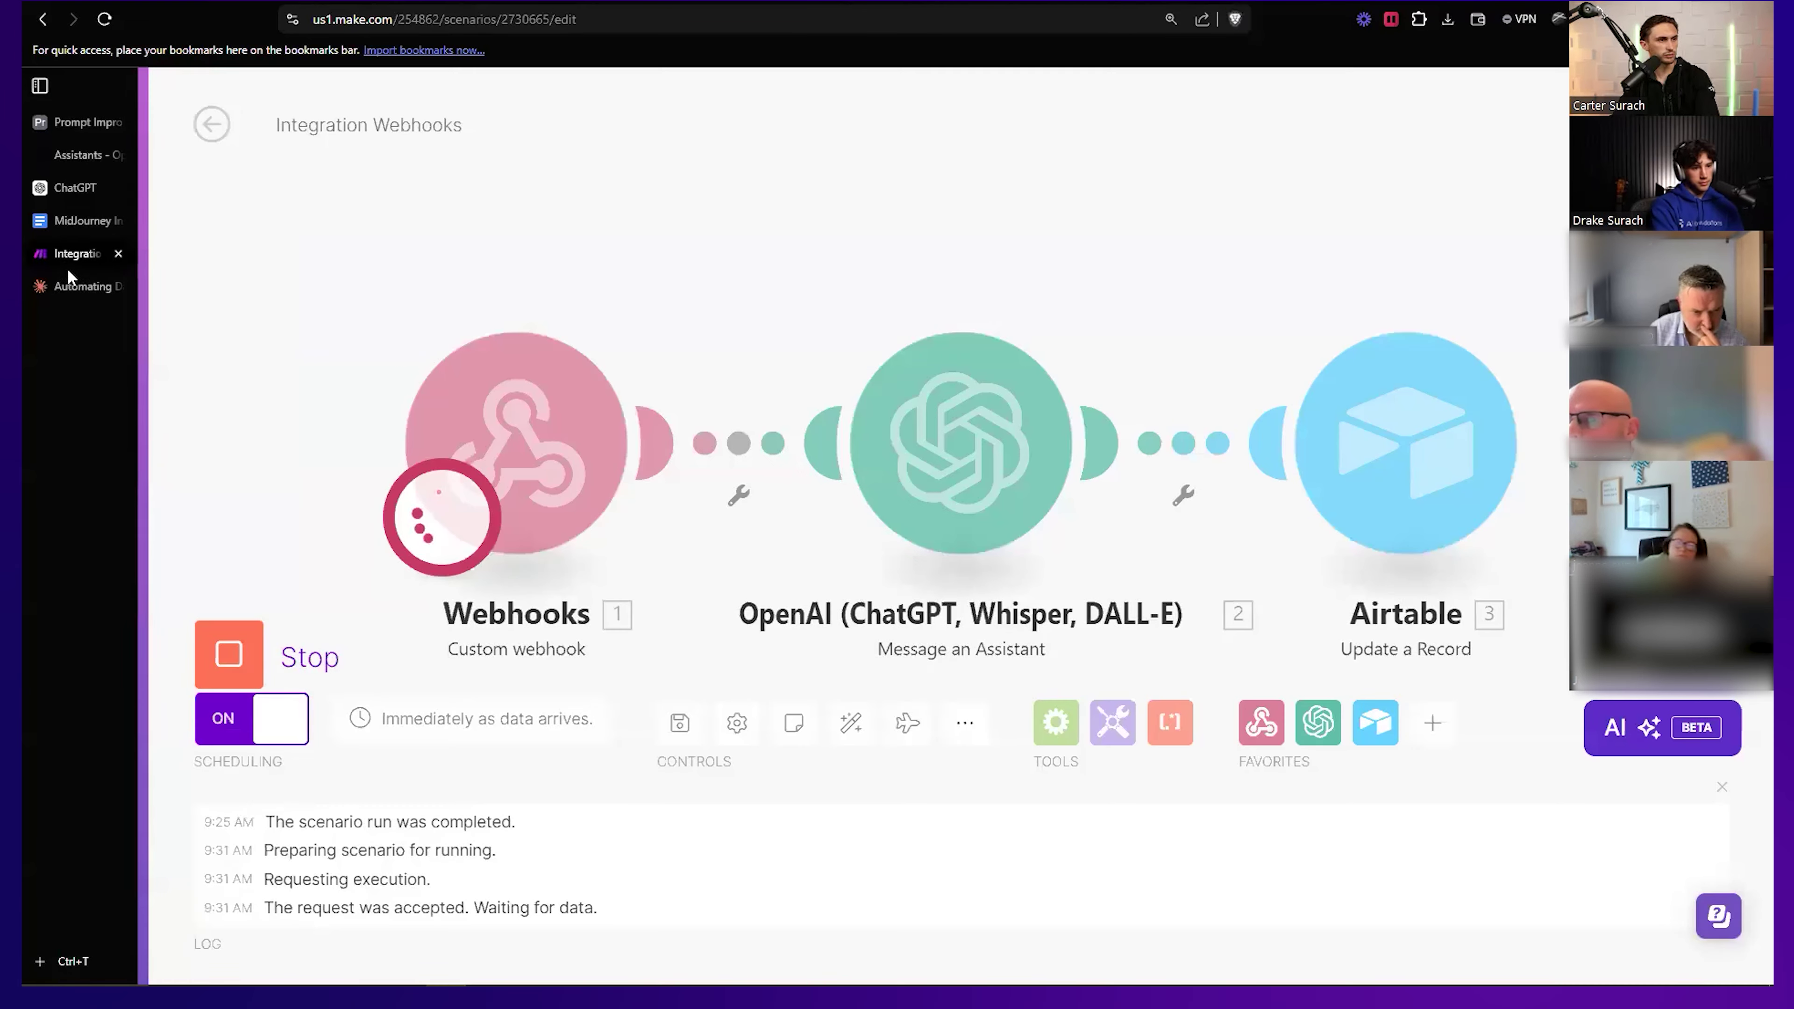
Switch back to Airtable and add another record with the input prompt "a dog in a field" below the existing one.
click(79, 154)
click(78, 120)
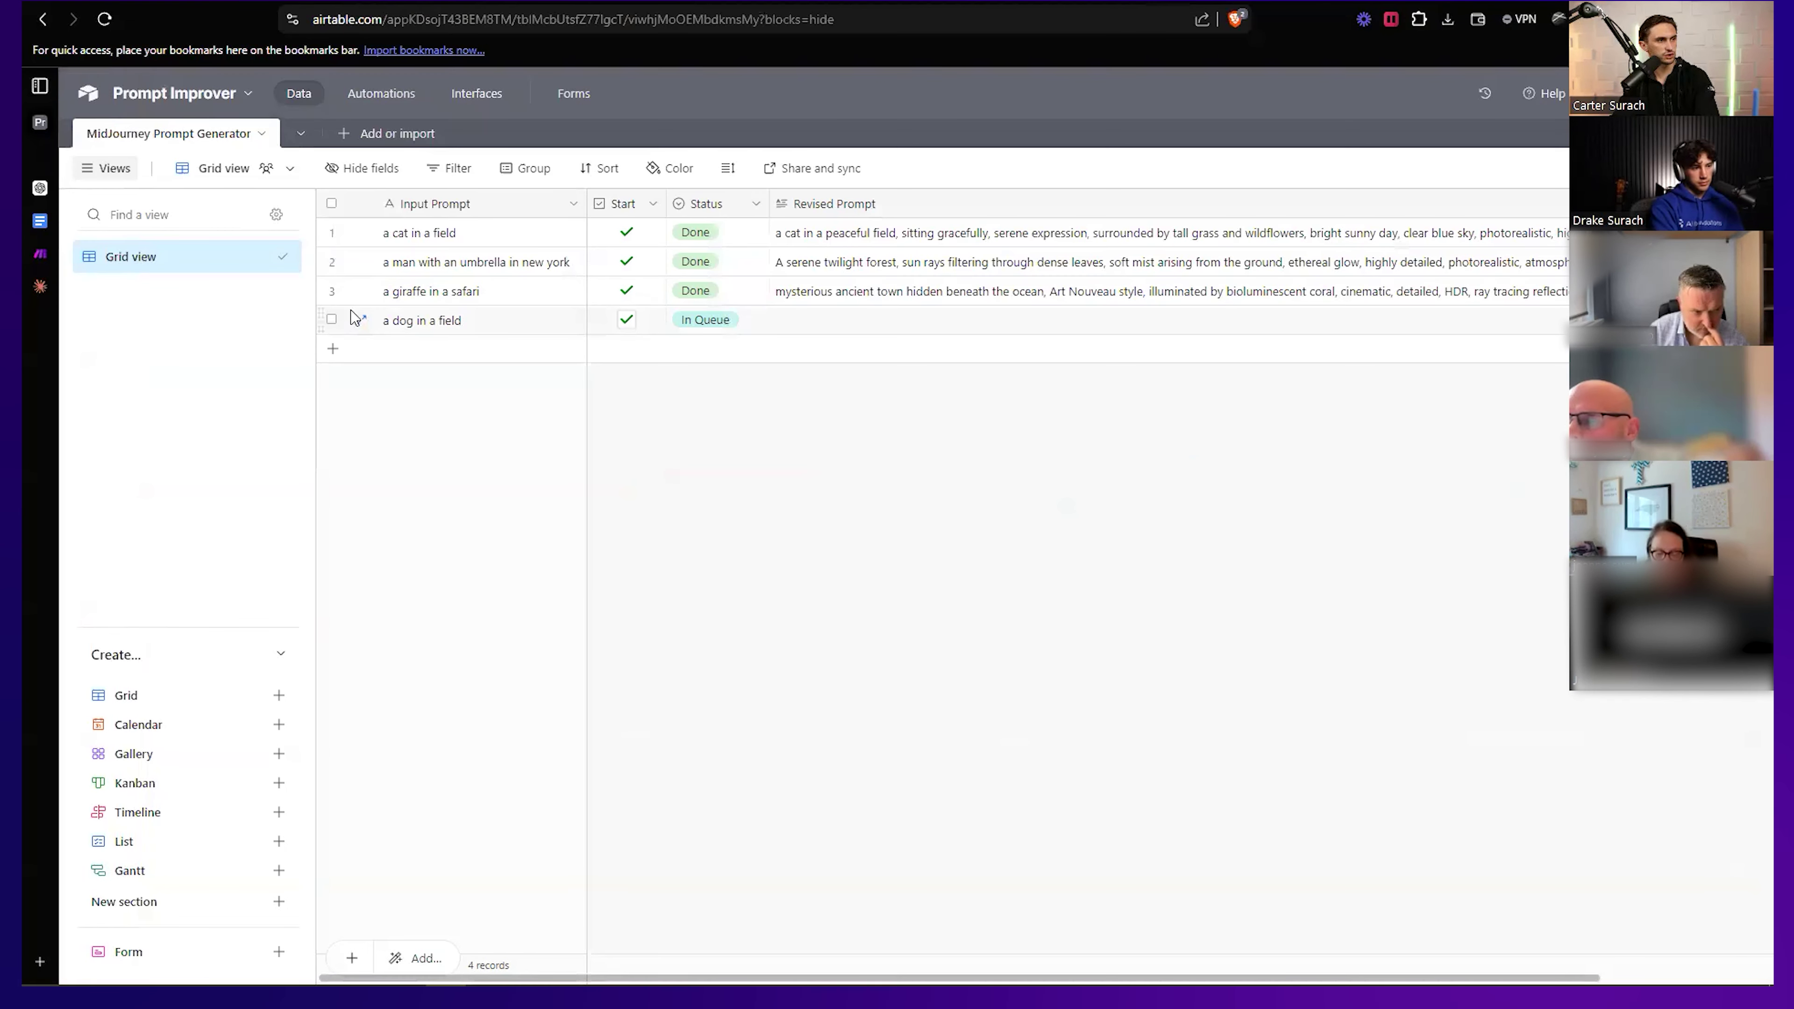
click(357, 348)
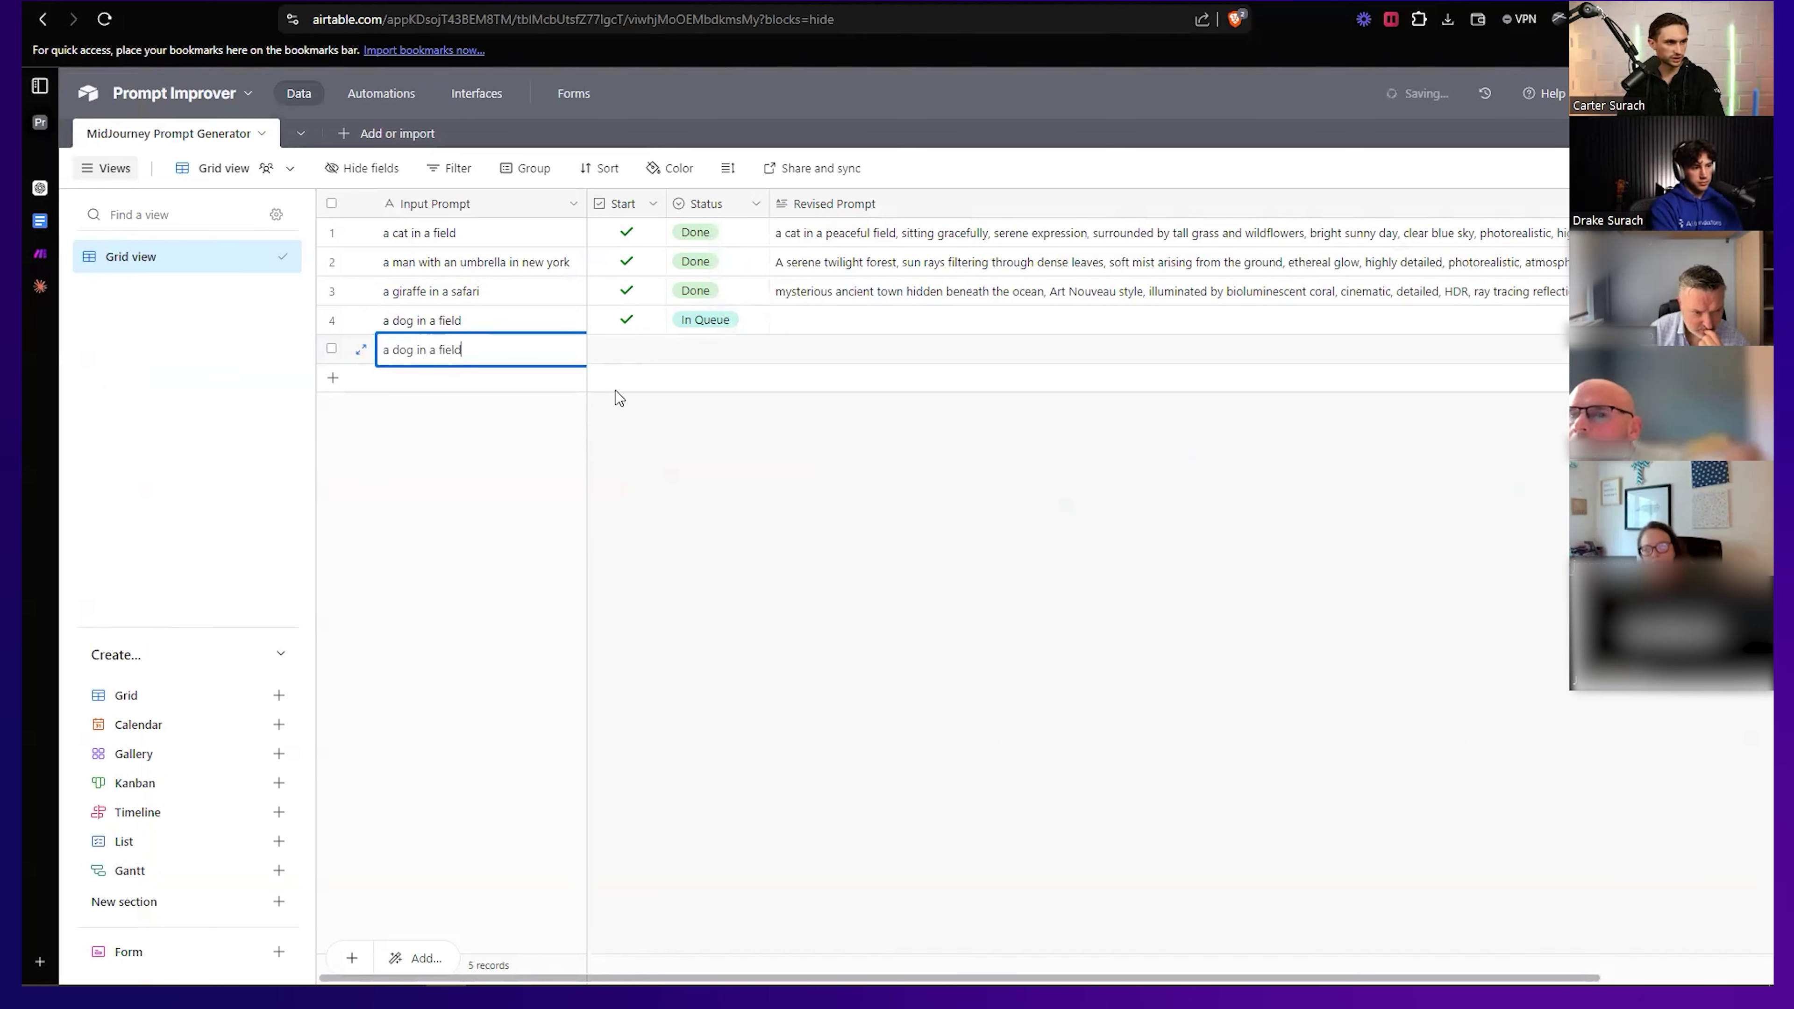
Tick Start for the newest "a dog in a field" record, check its run in Make, and return to the Airtable prompt table.
click(625, 349)
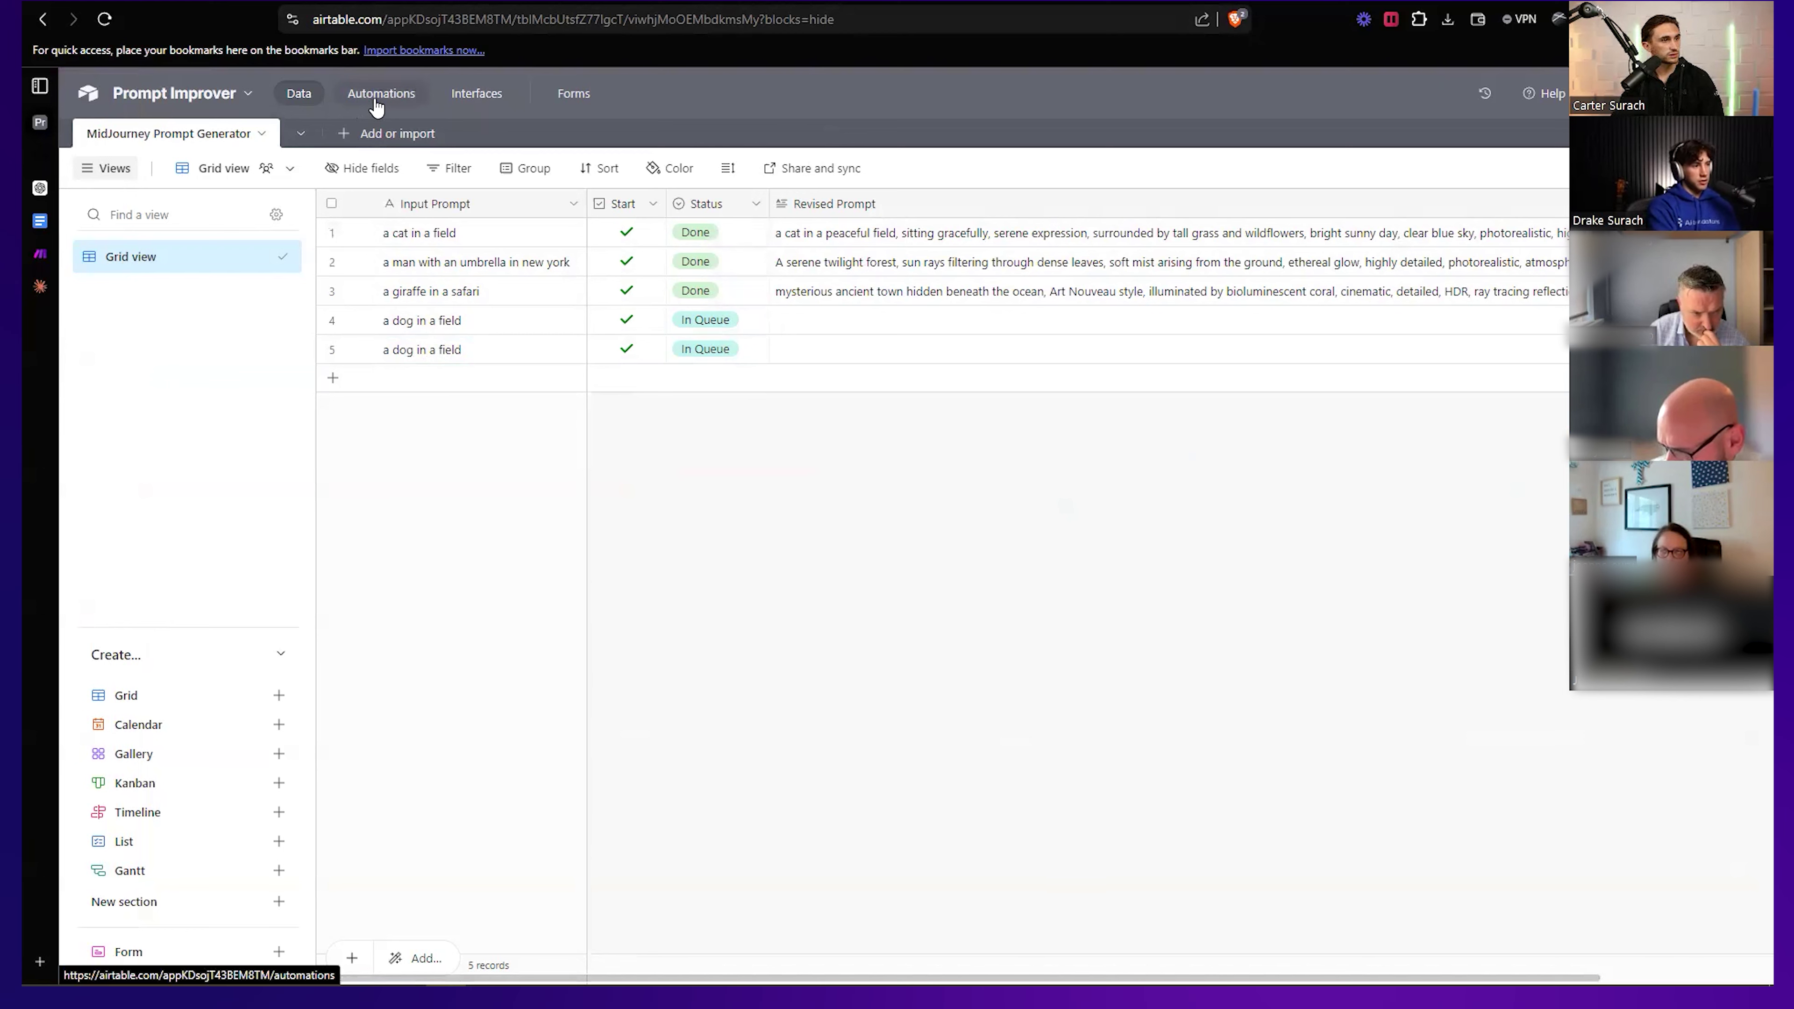
click(44, 252)
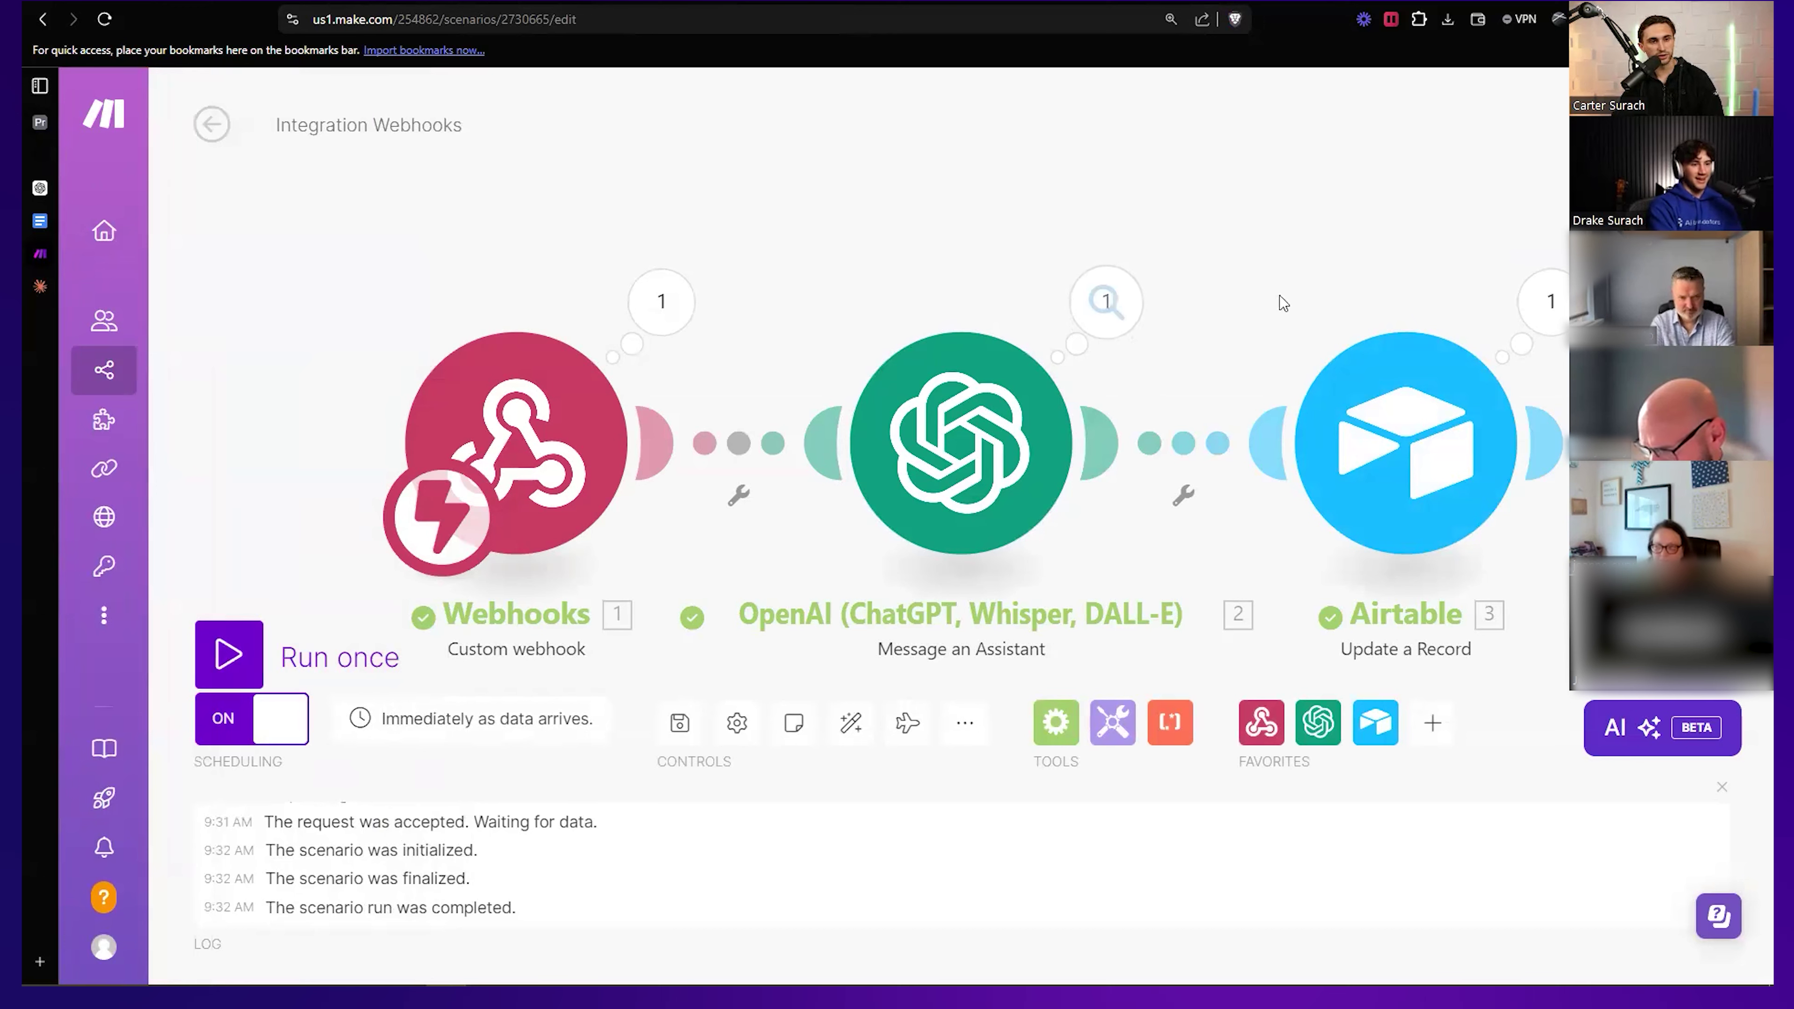
mouse_move(75, 221)
click(44, 188)
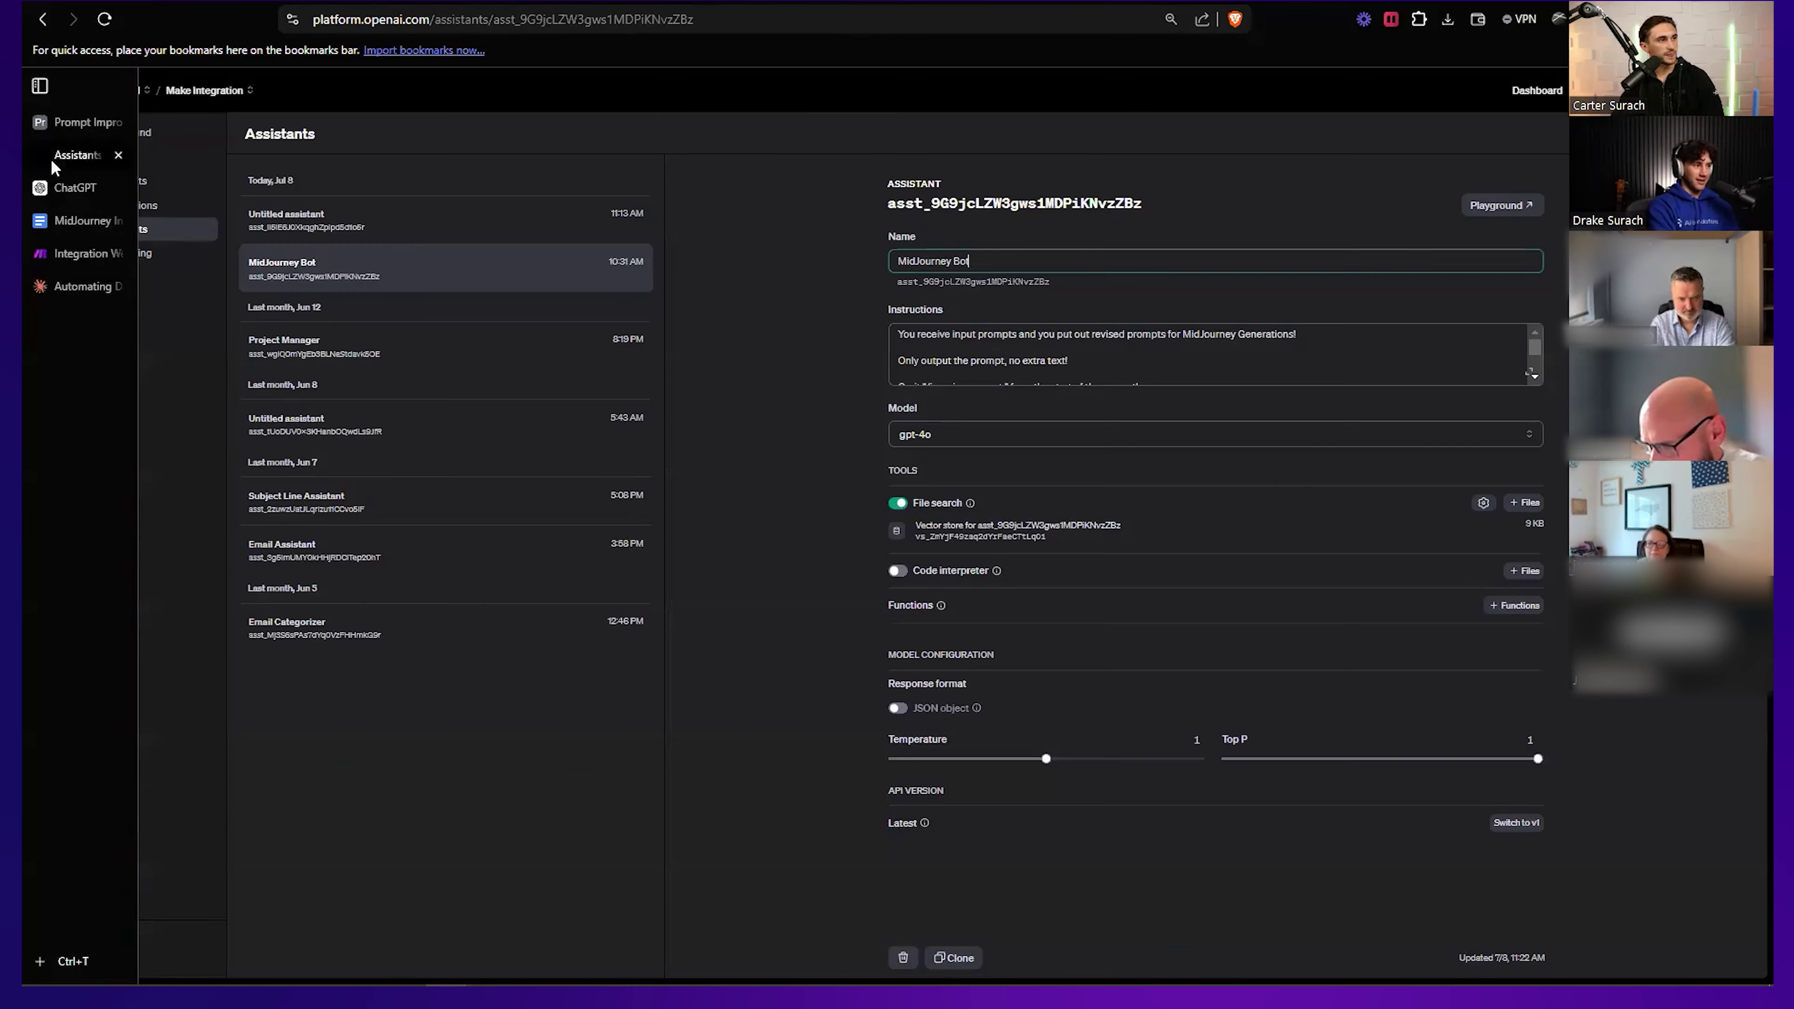
click(46, 123)
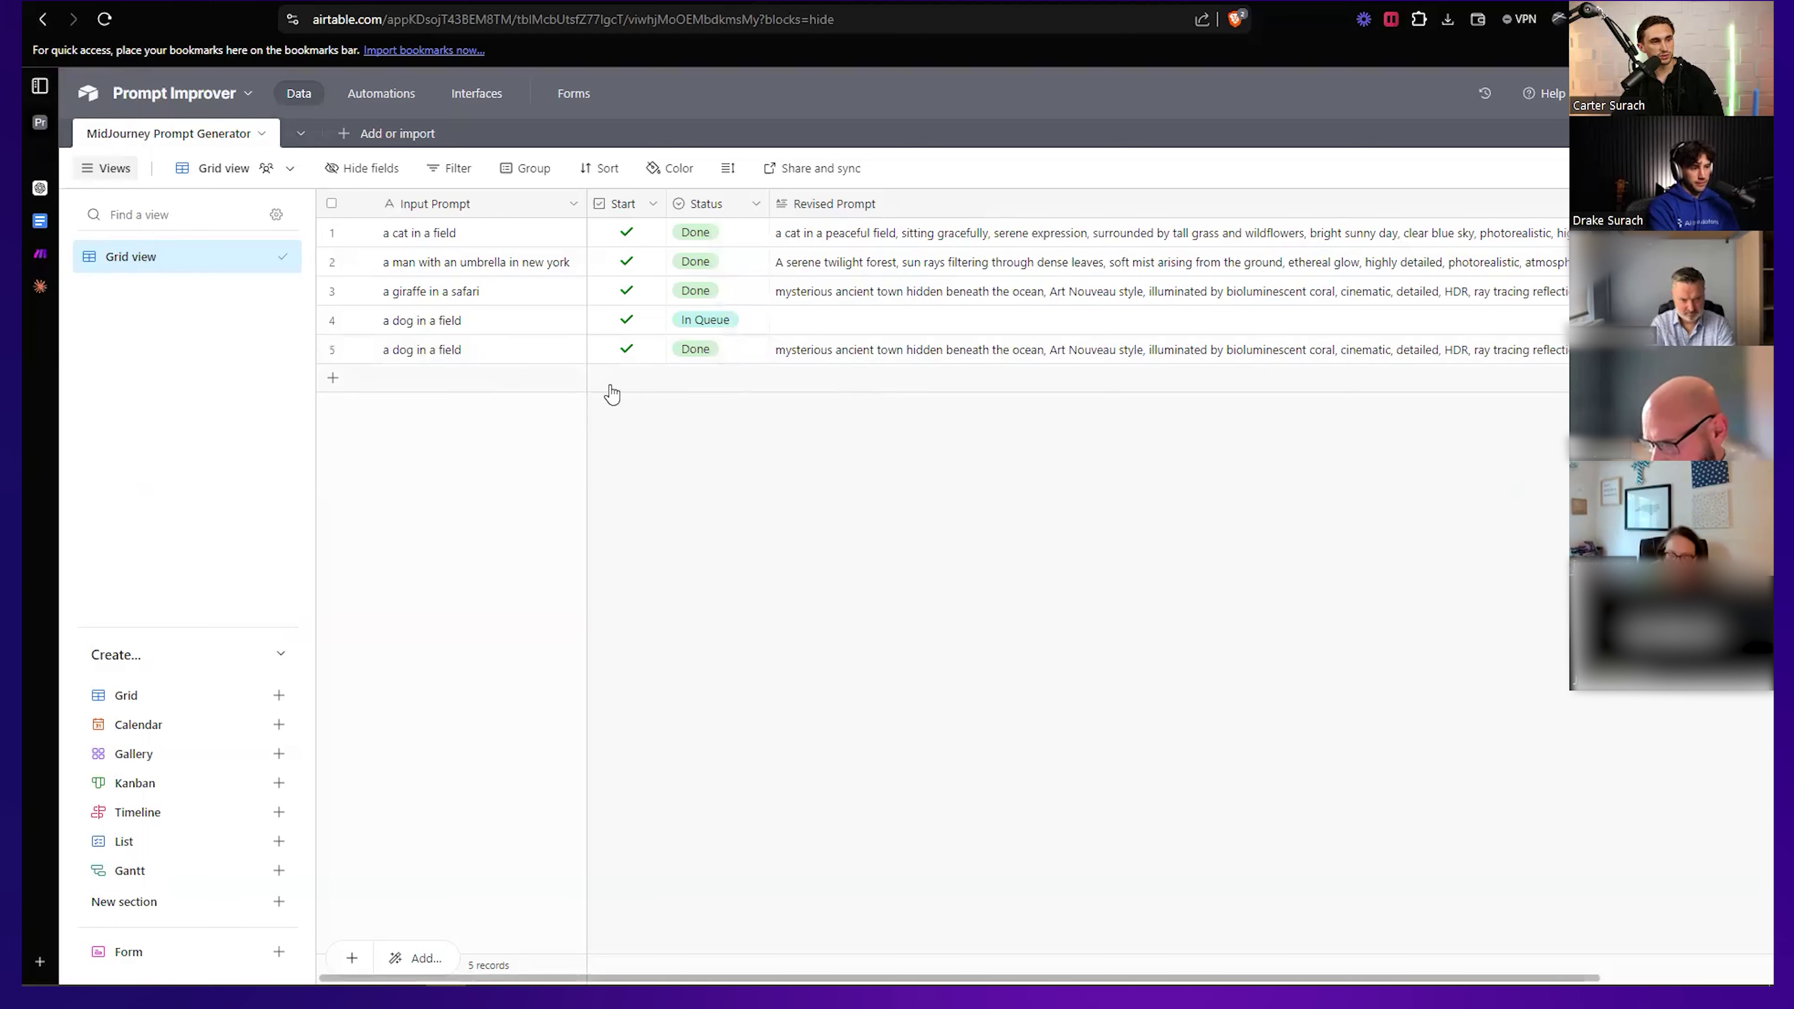
Select the fourth record in Airtable, then switch to Make and check the Integration Webhooks scenario's schedule setting.
click(332, 320)
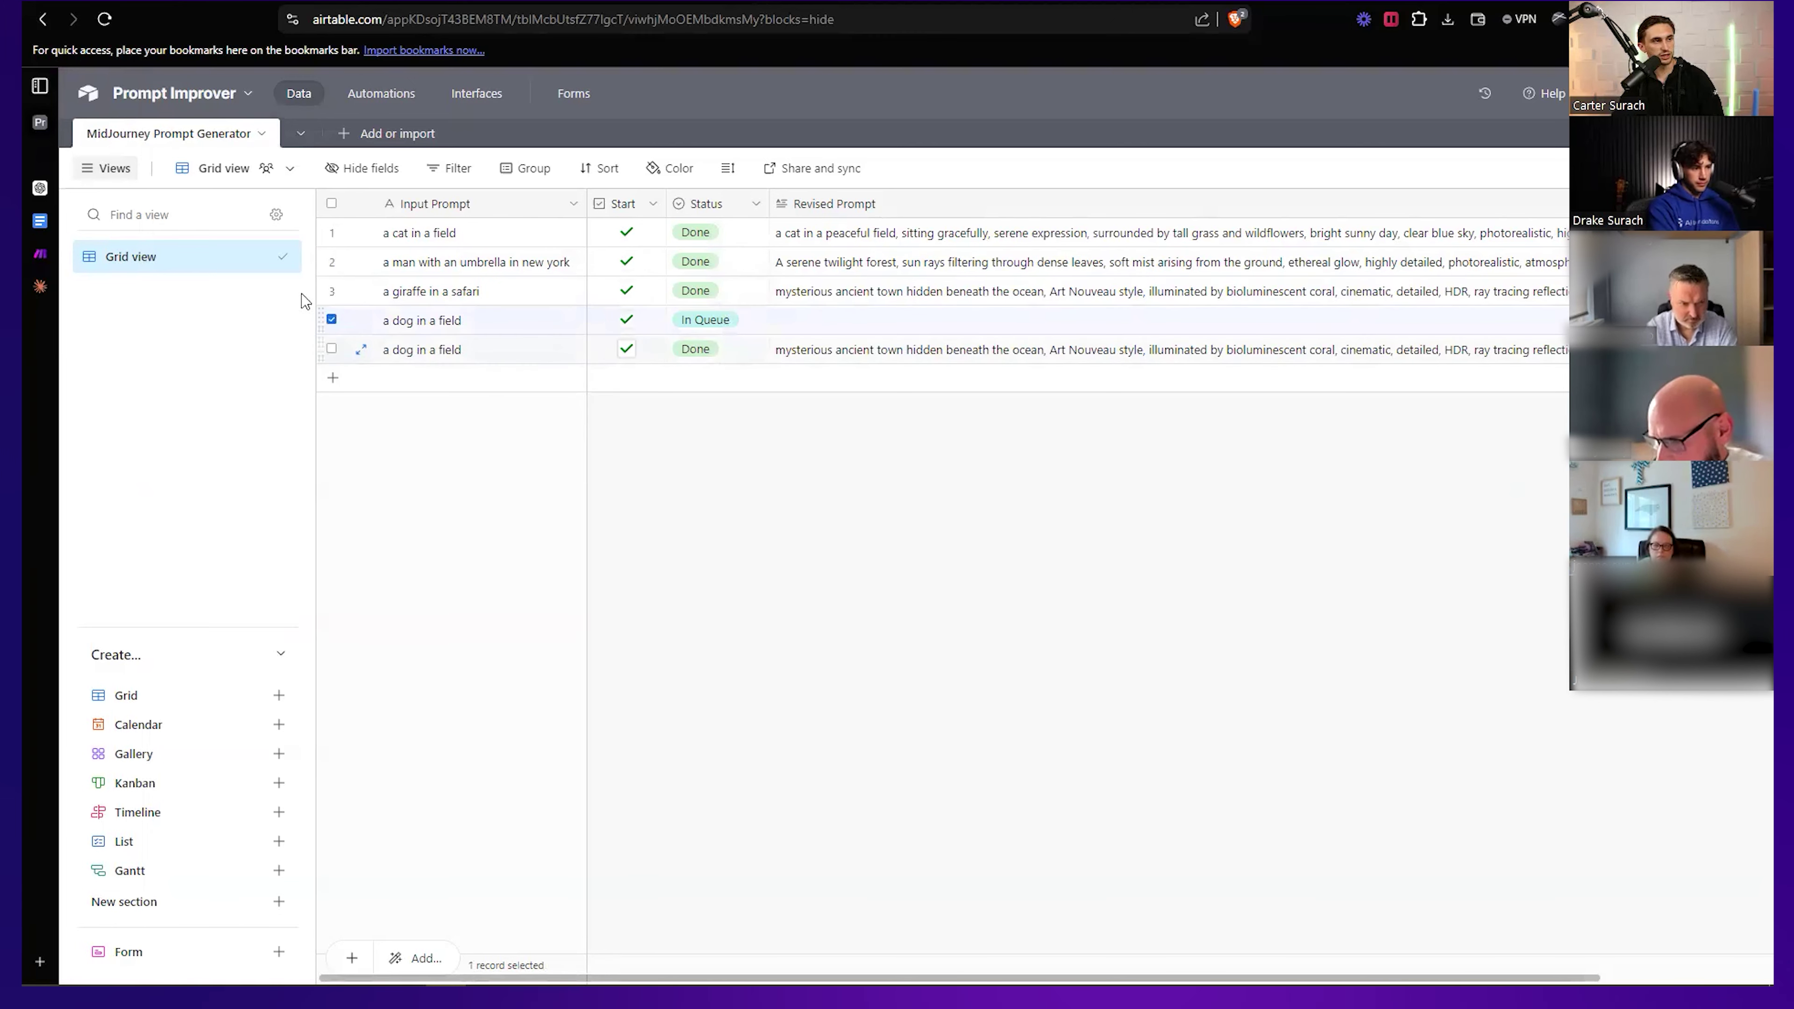
click(43, 255)
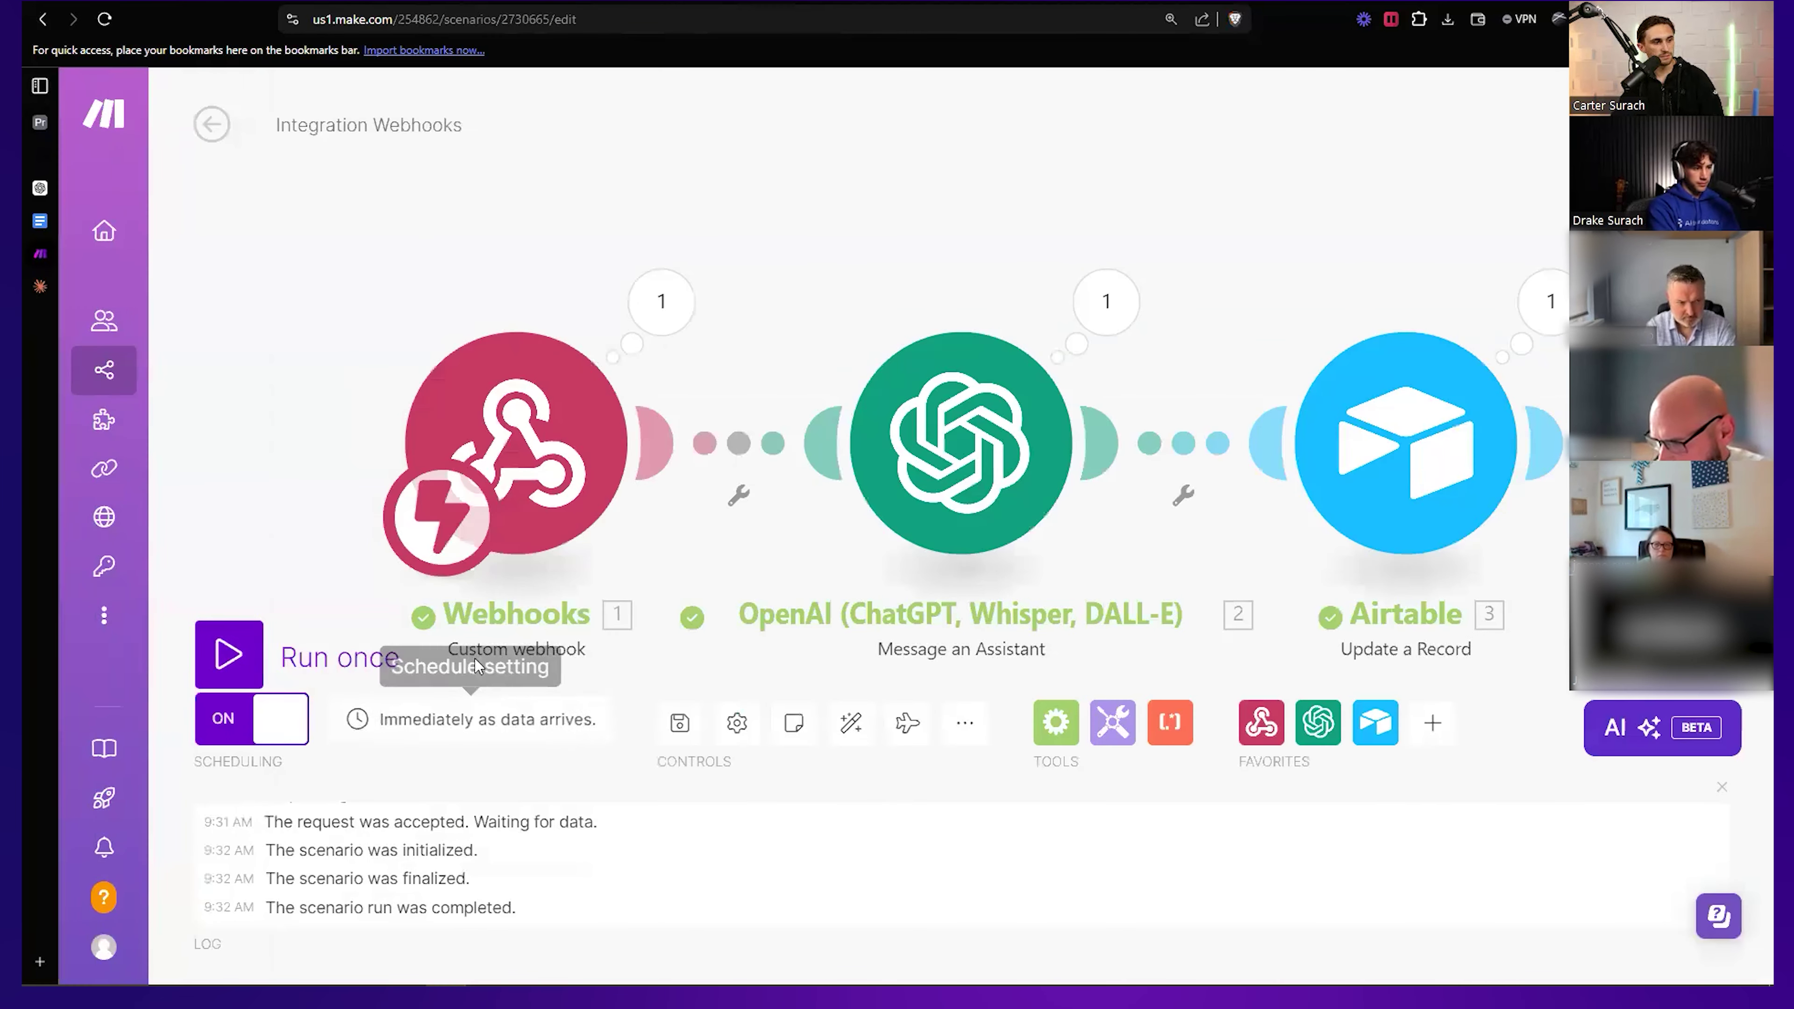
click(440, 735)
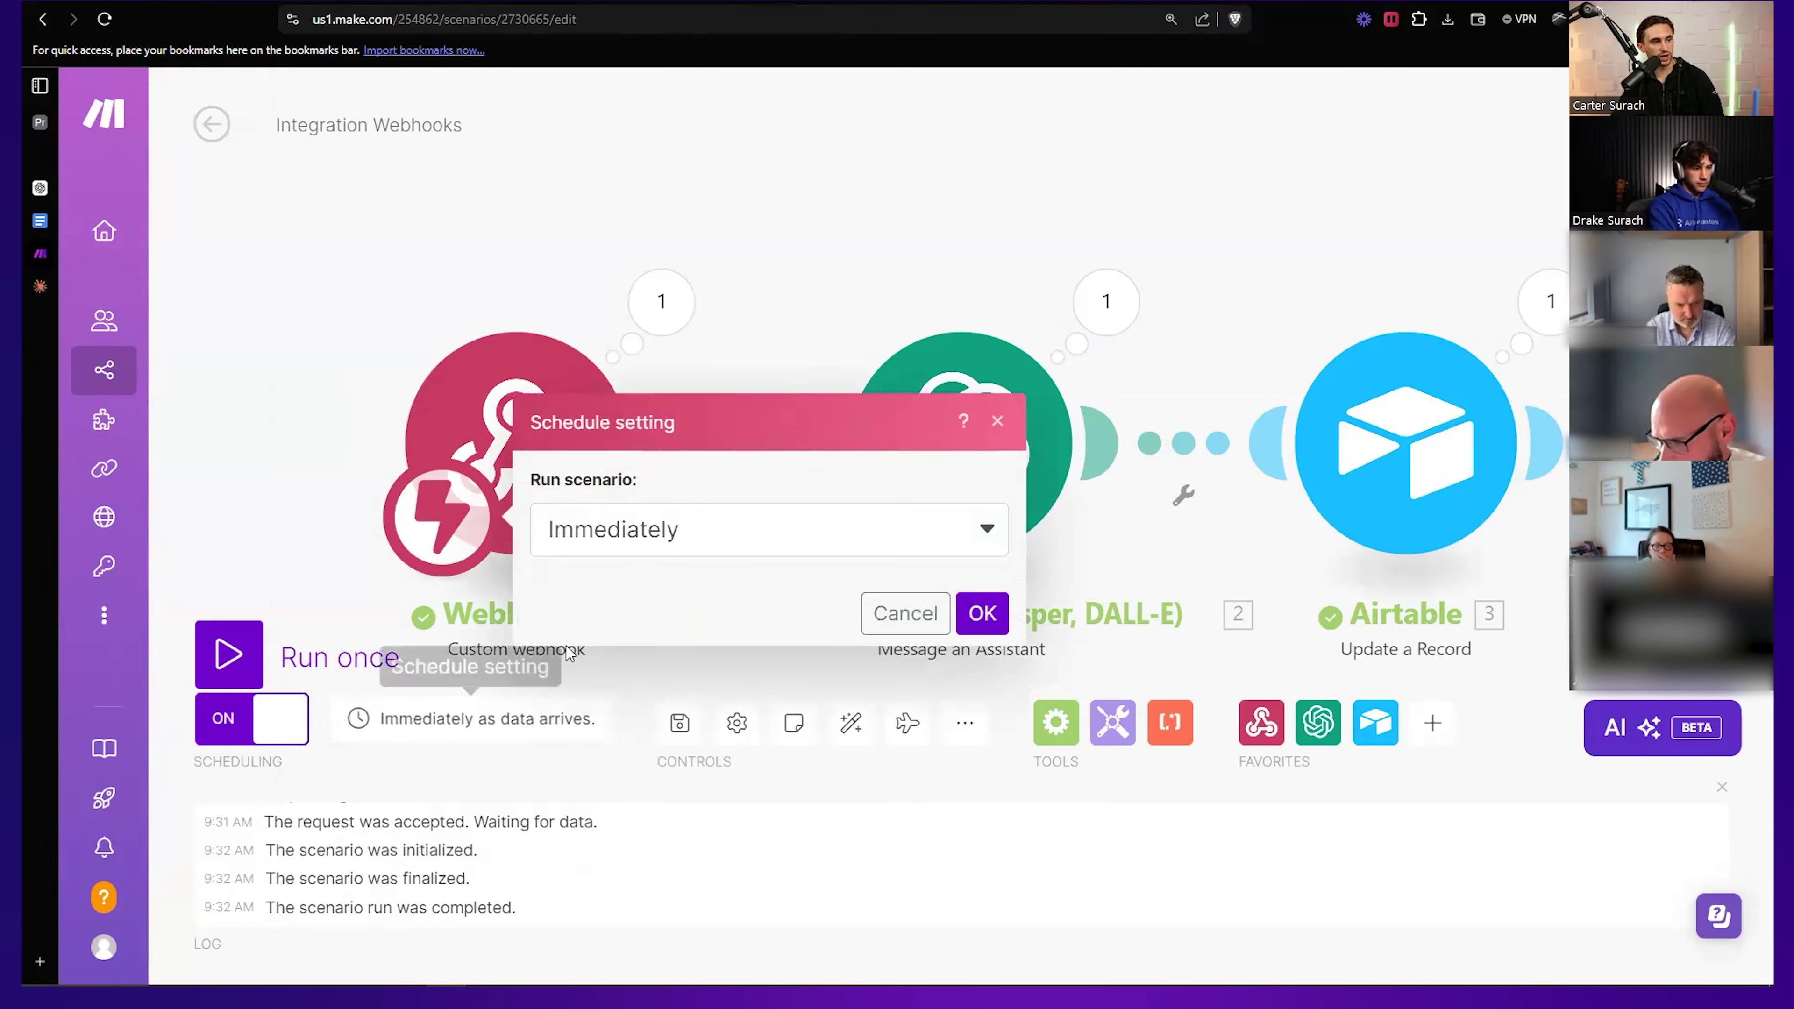
click(998, 422)
Switch back to Airtable and examine the Revised Prompt of the last "a dog in a field" record.
mouse_move(41, 193)
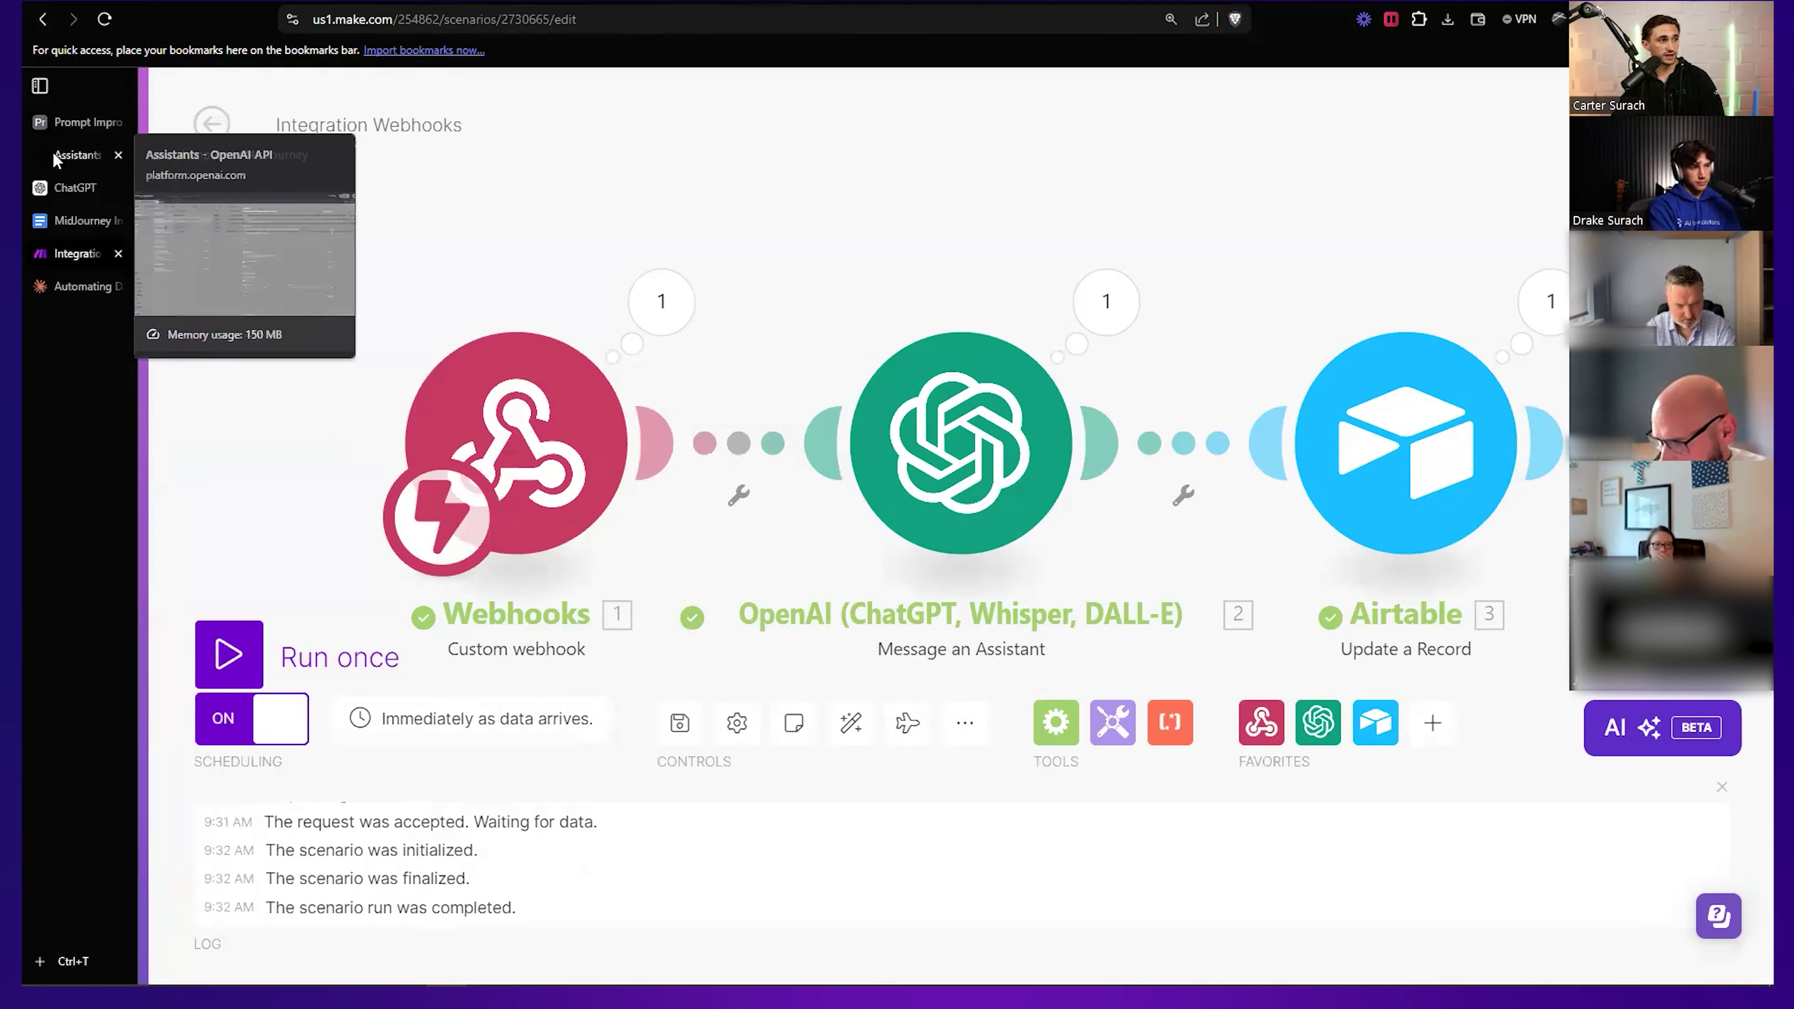
click(71, 122)
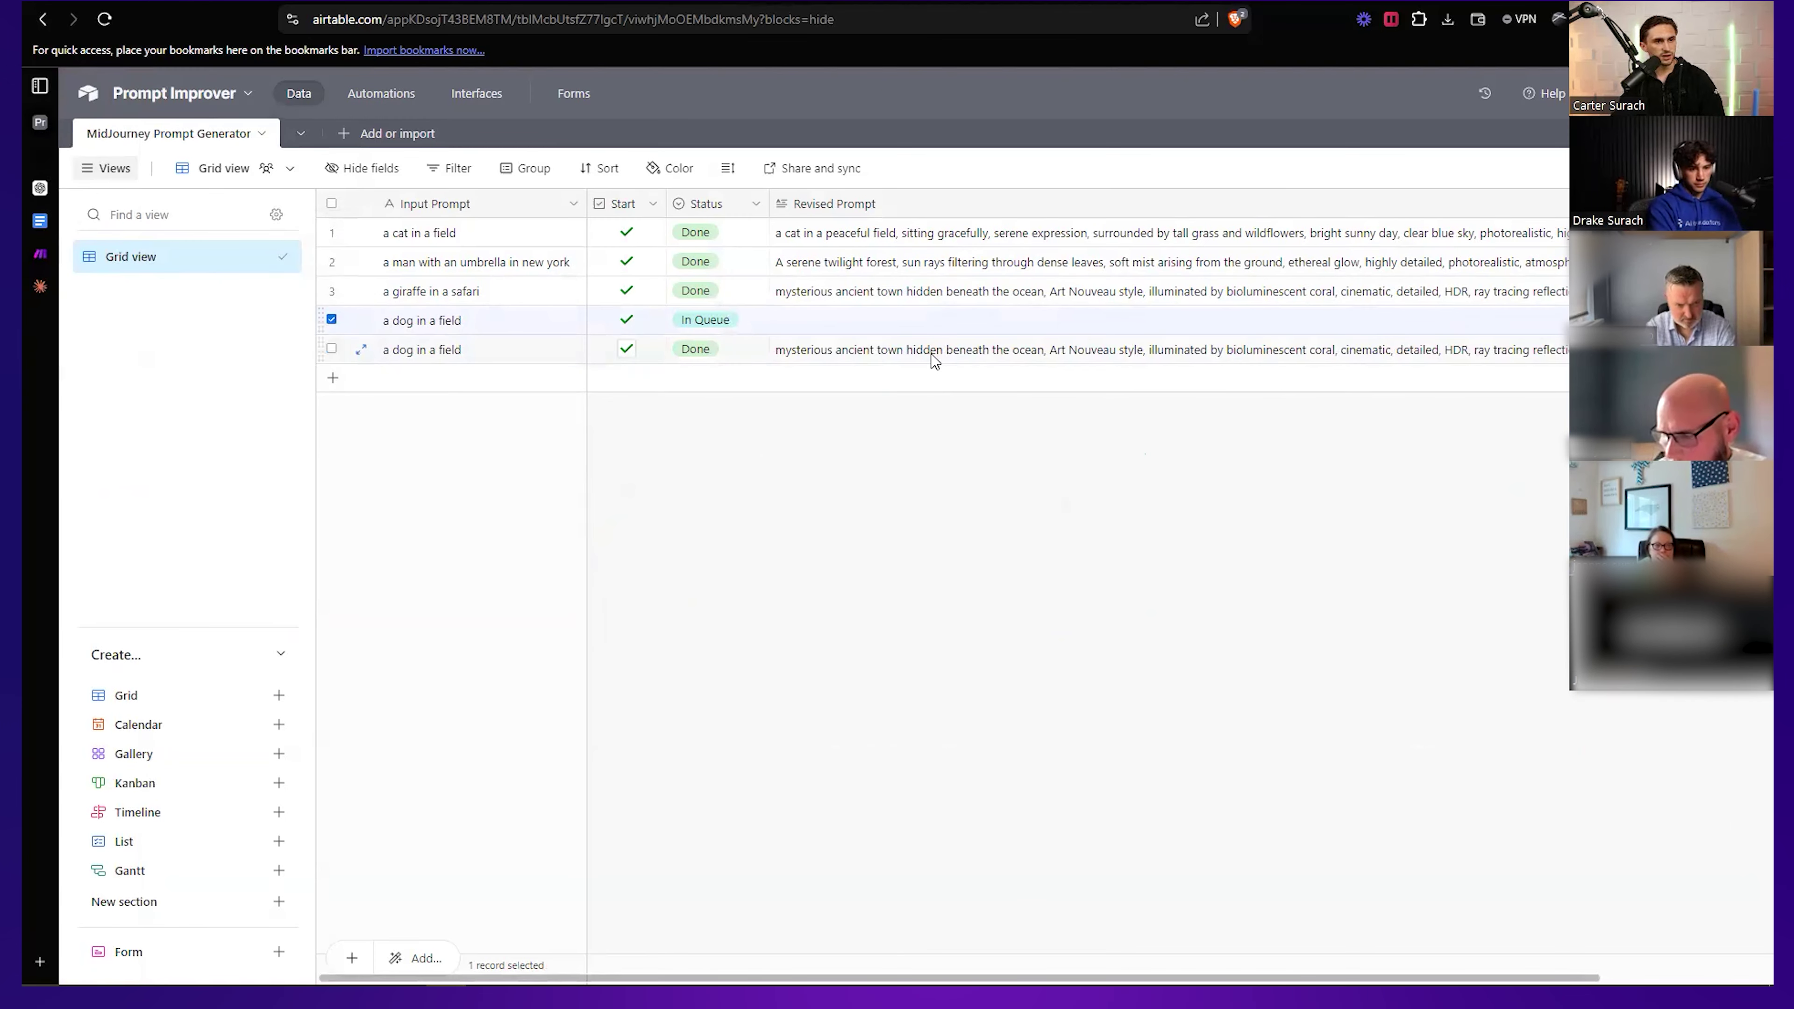
scroll(940, 353, right, 3)
click(981, 354)
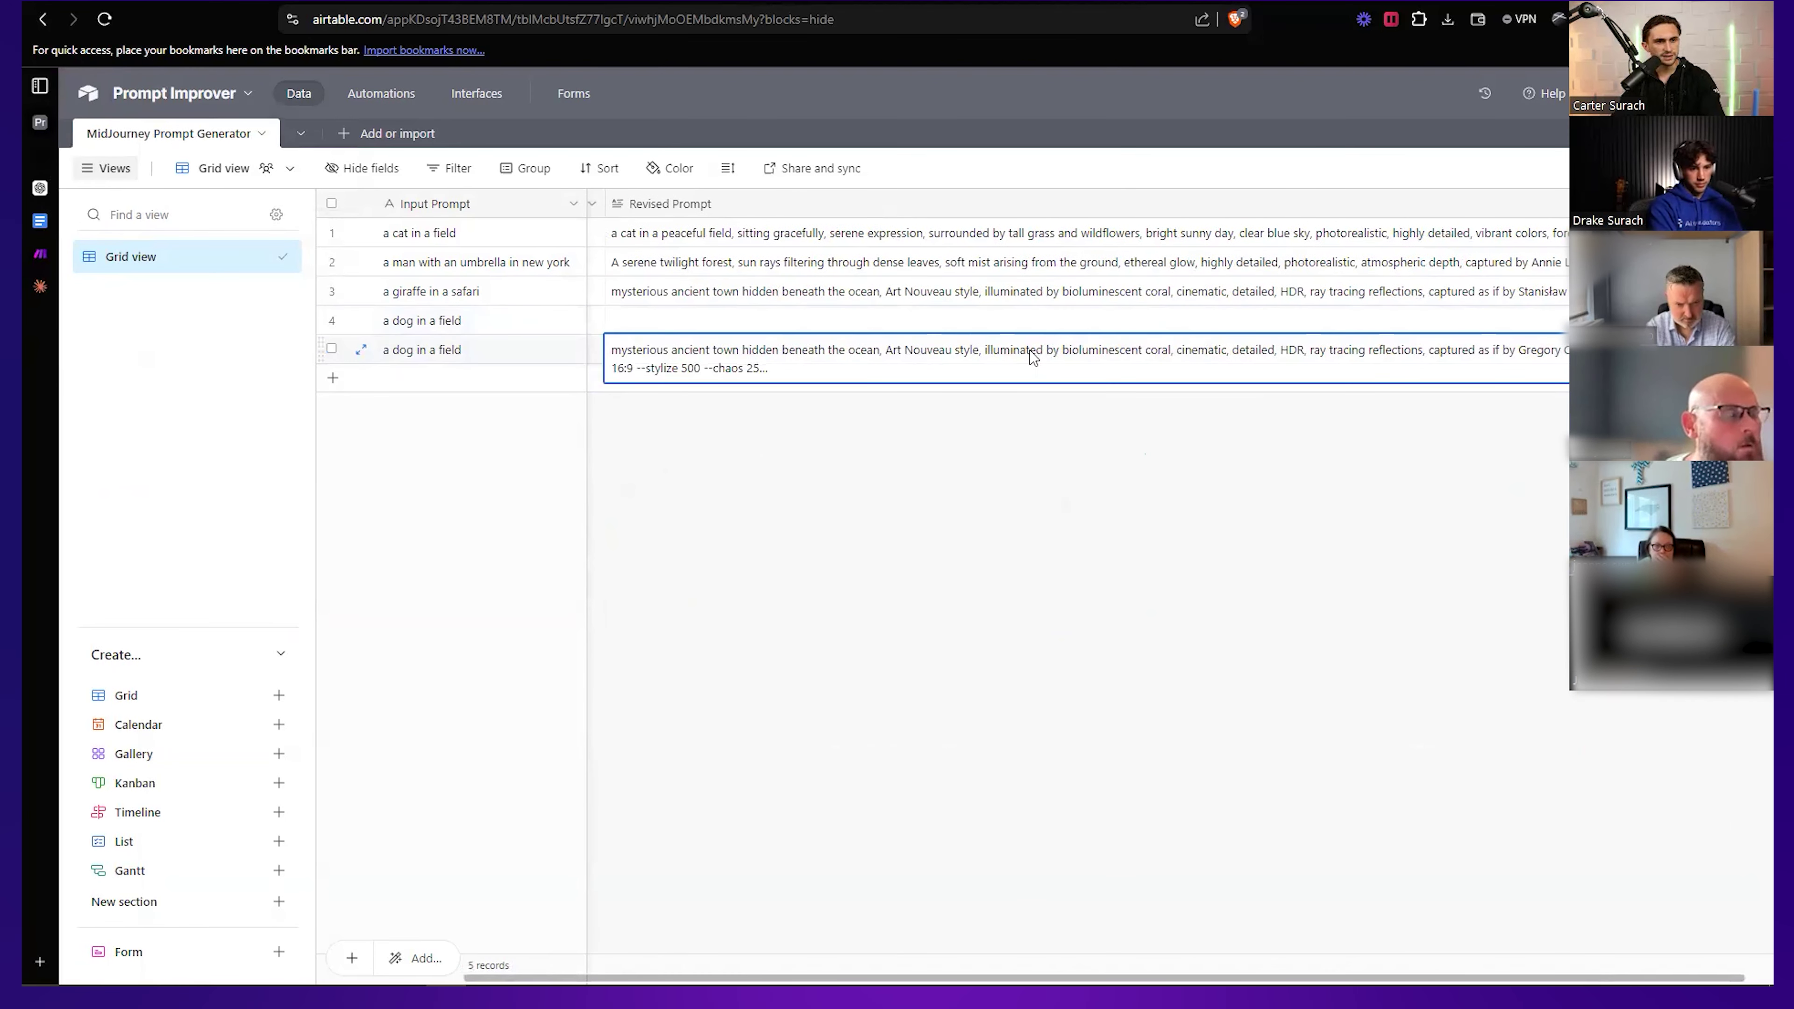
scroll(781, 245, left, 3)
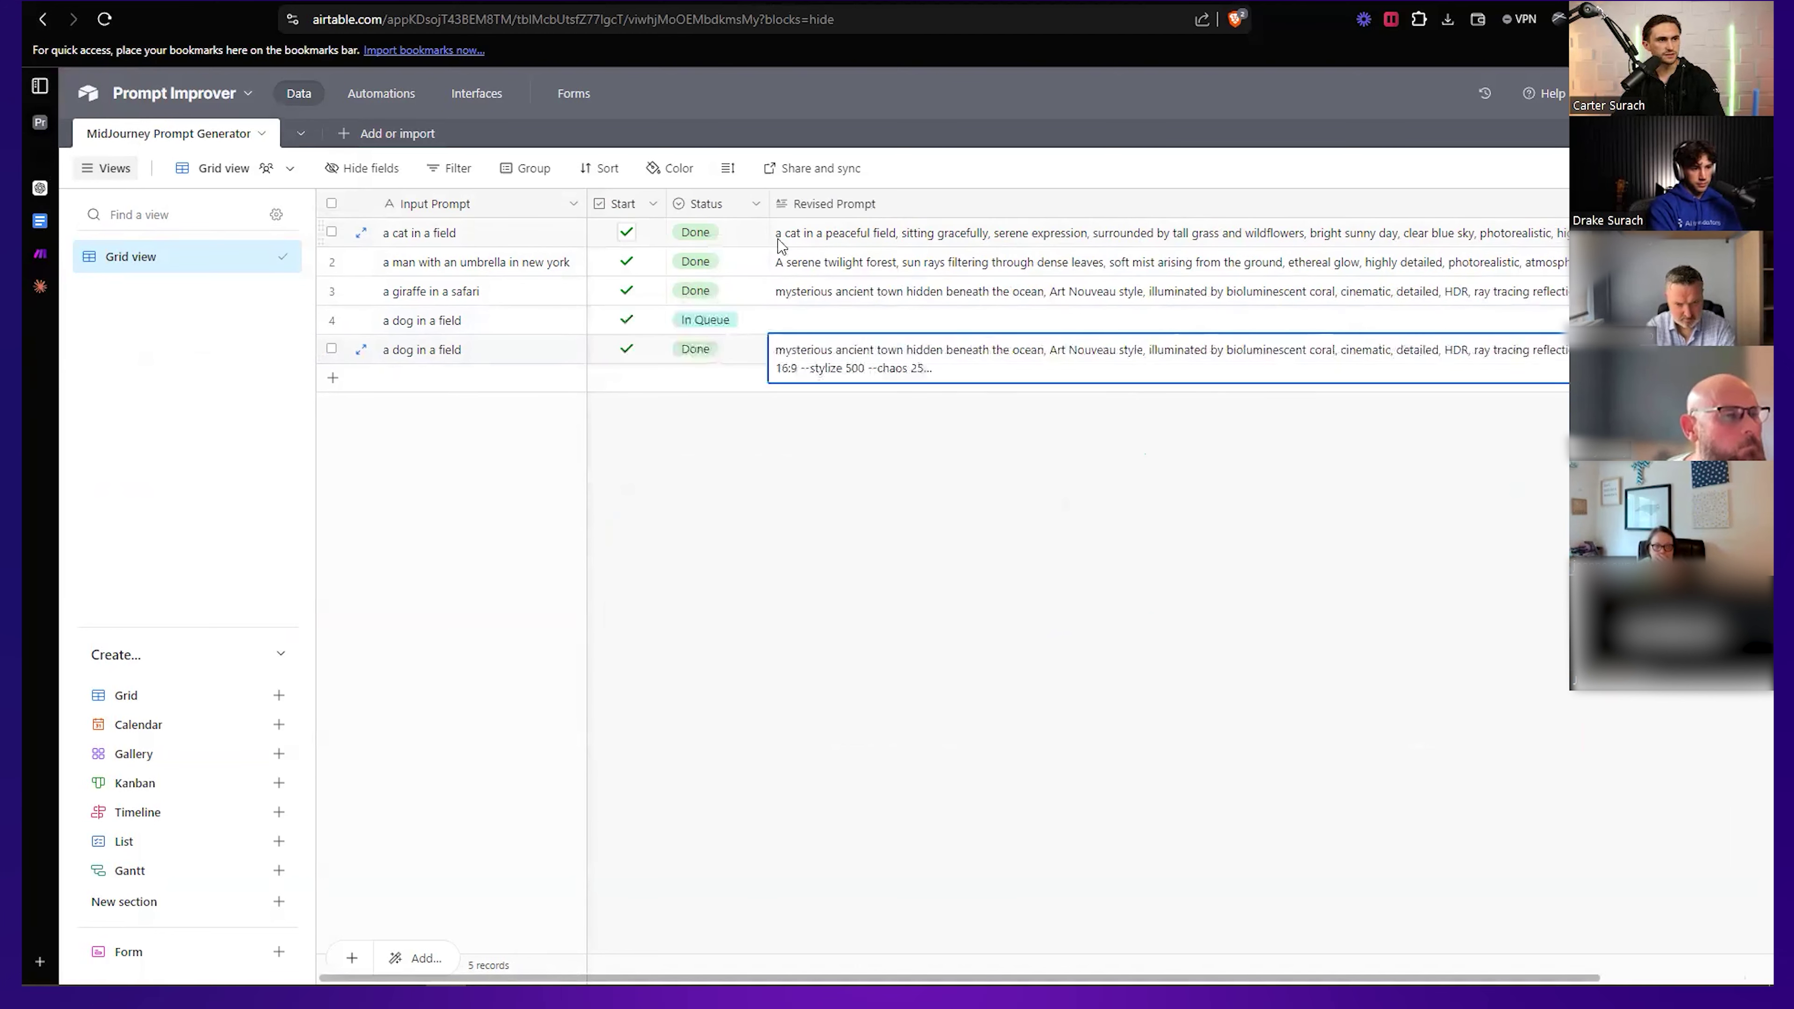
Open the Revised Prompt of the "a cat in a field" record and compare its opening text with the input prompt.
click(866, 240)
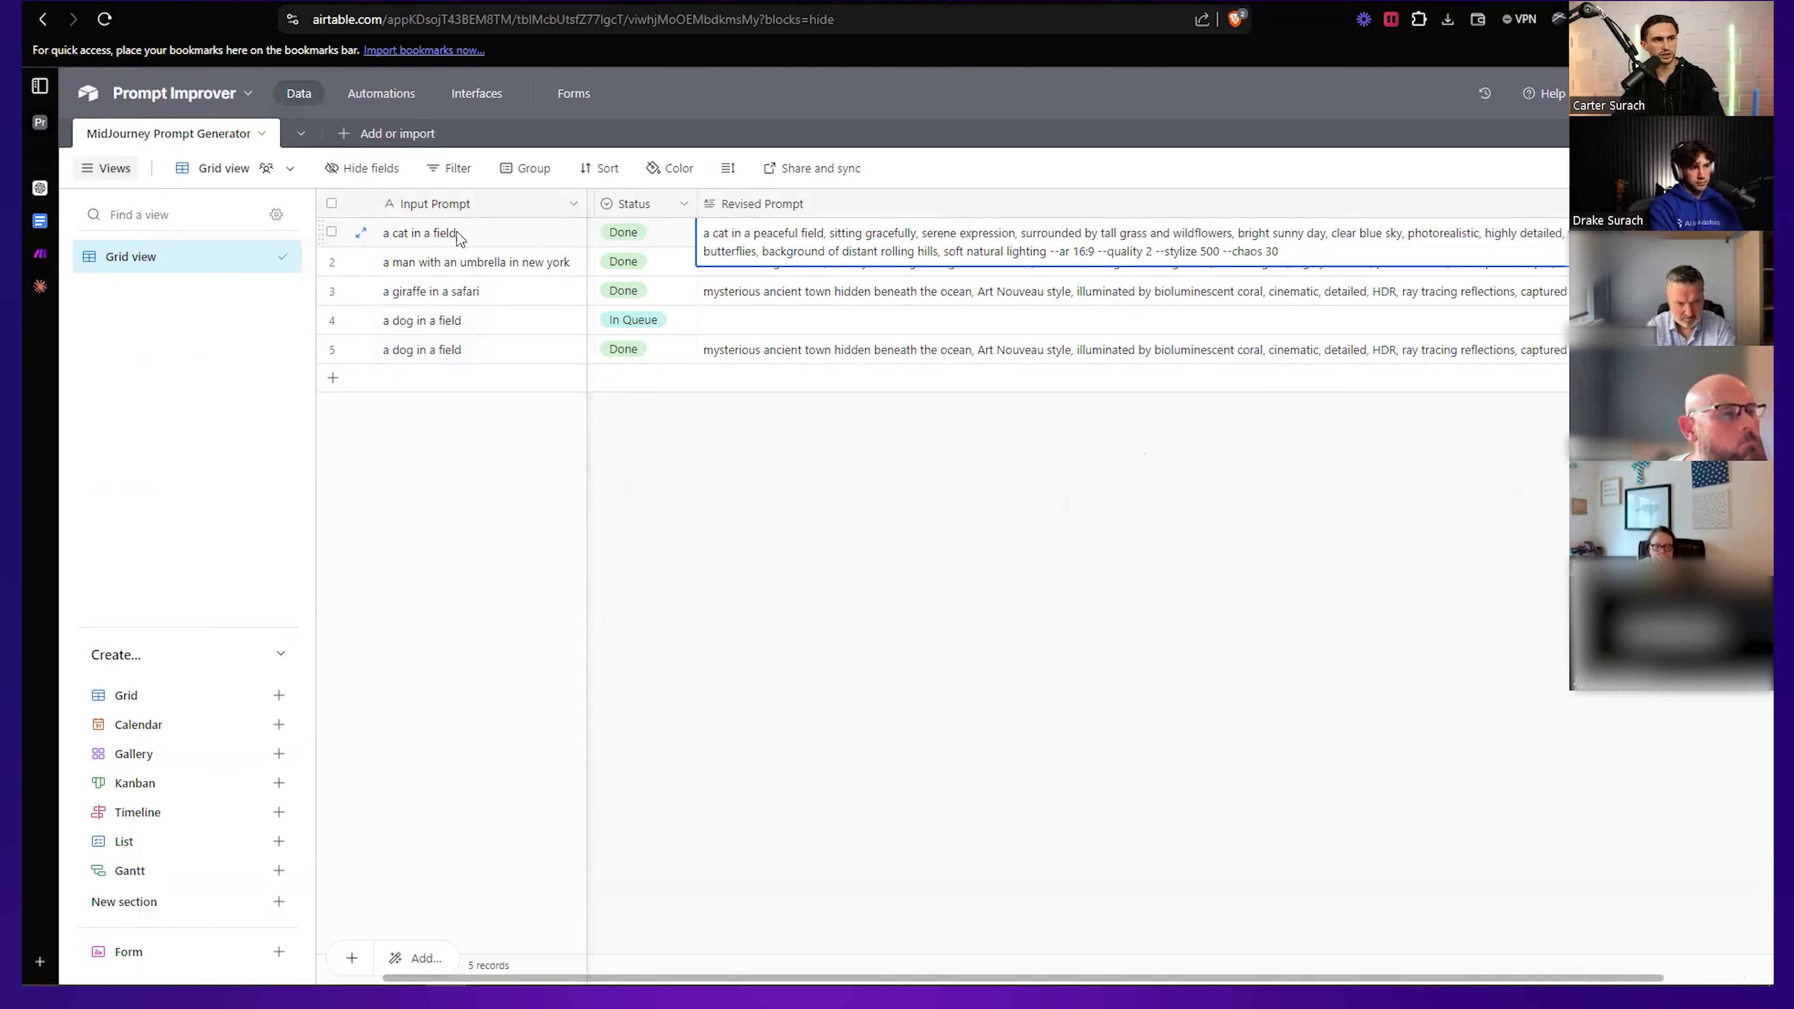
click(712, 238)
drag(705, 233, 1062, 234)
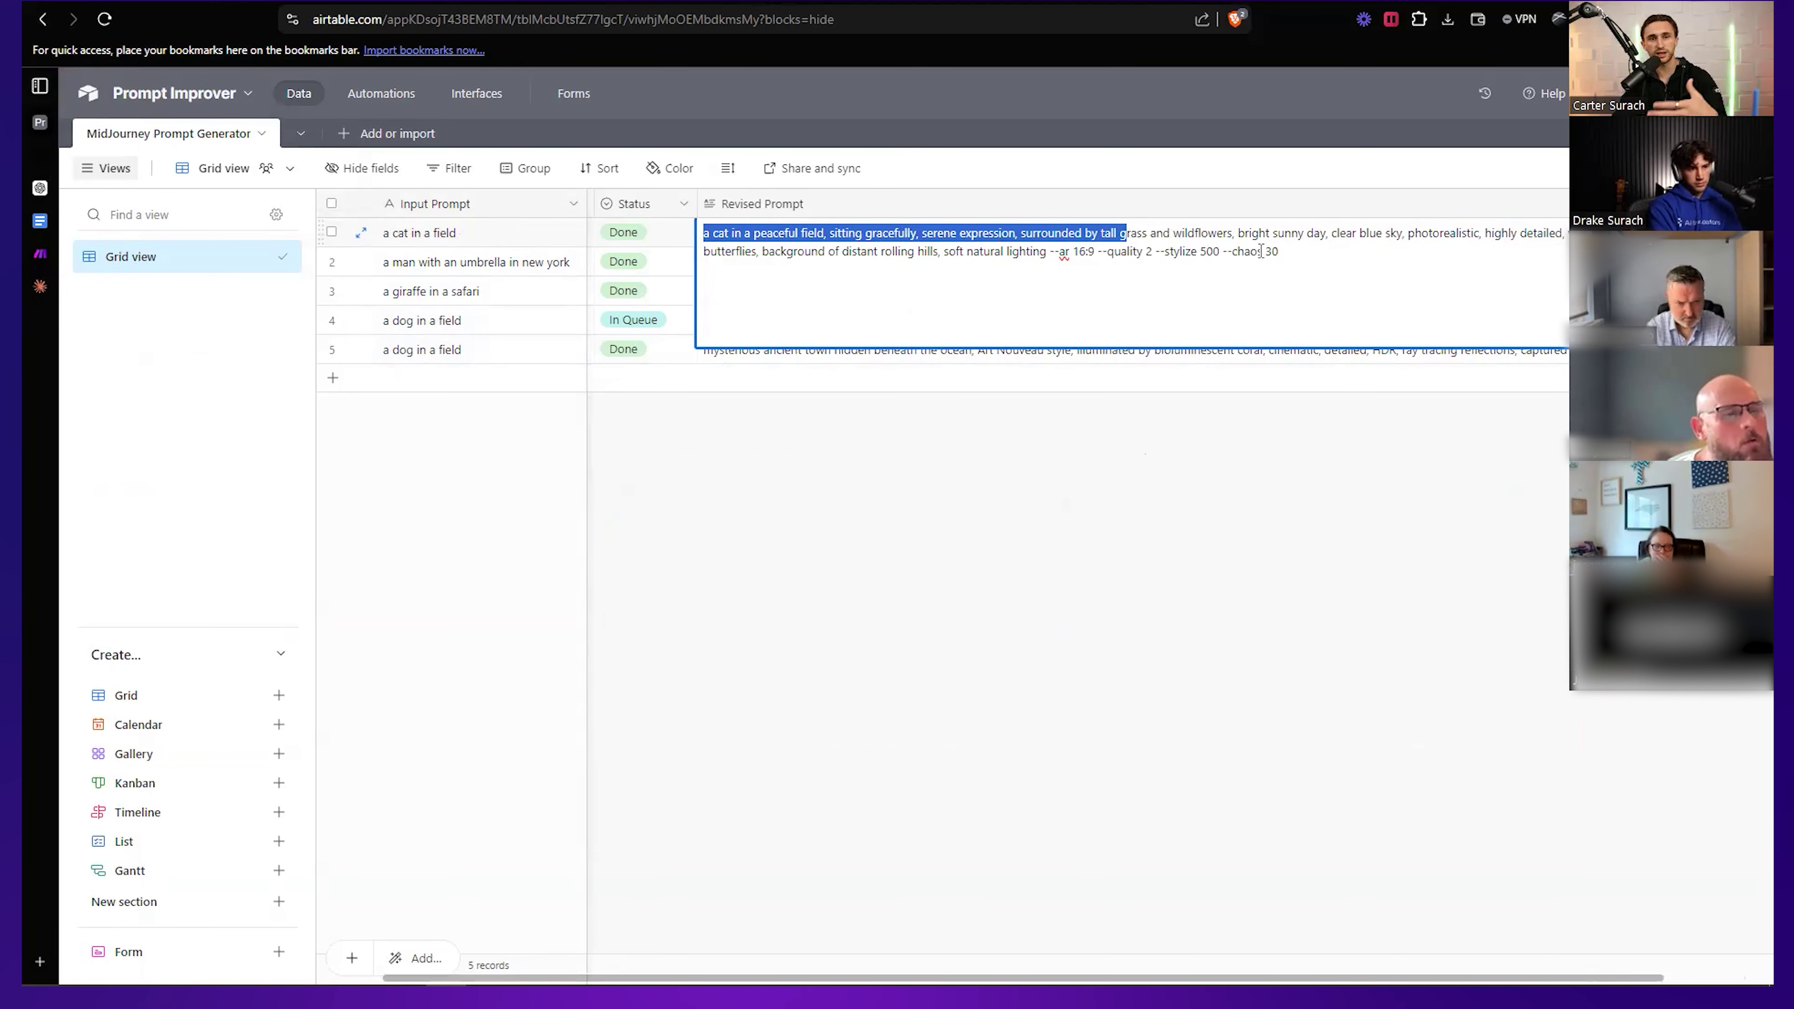
click(1321, 449)
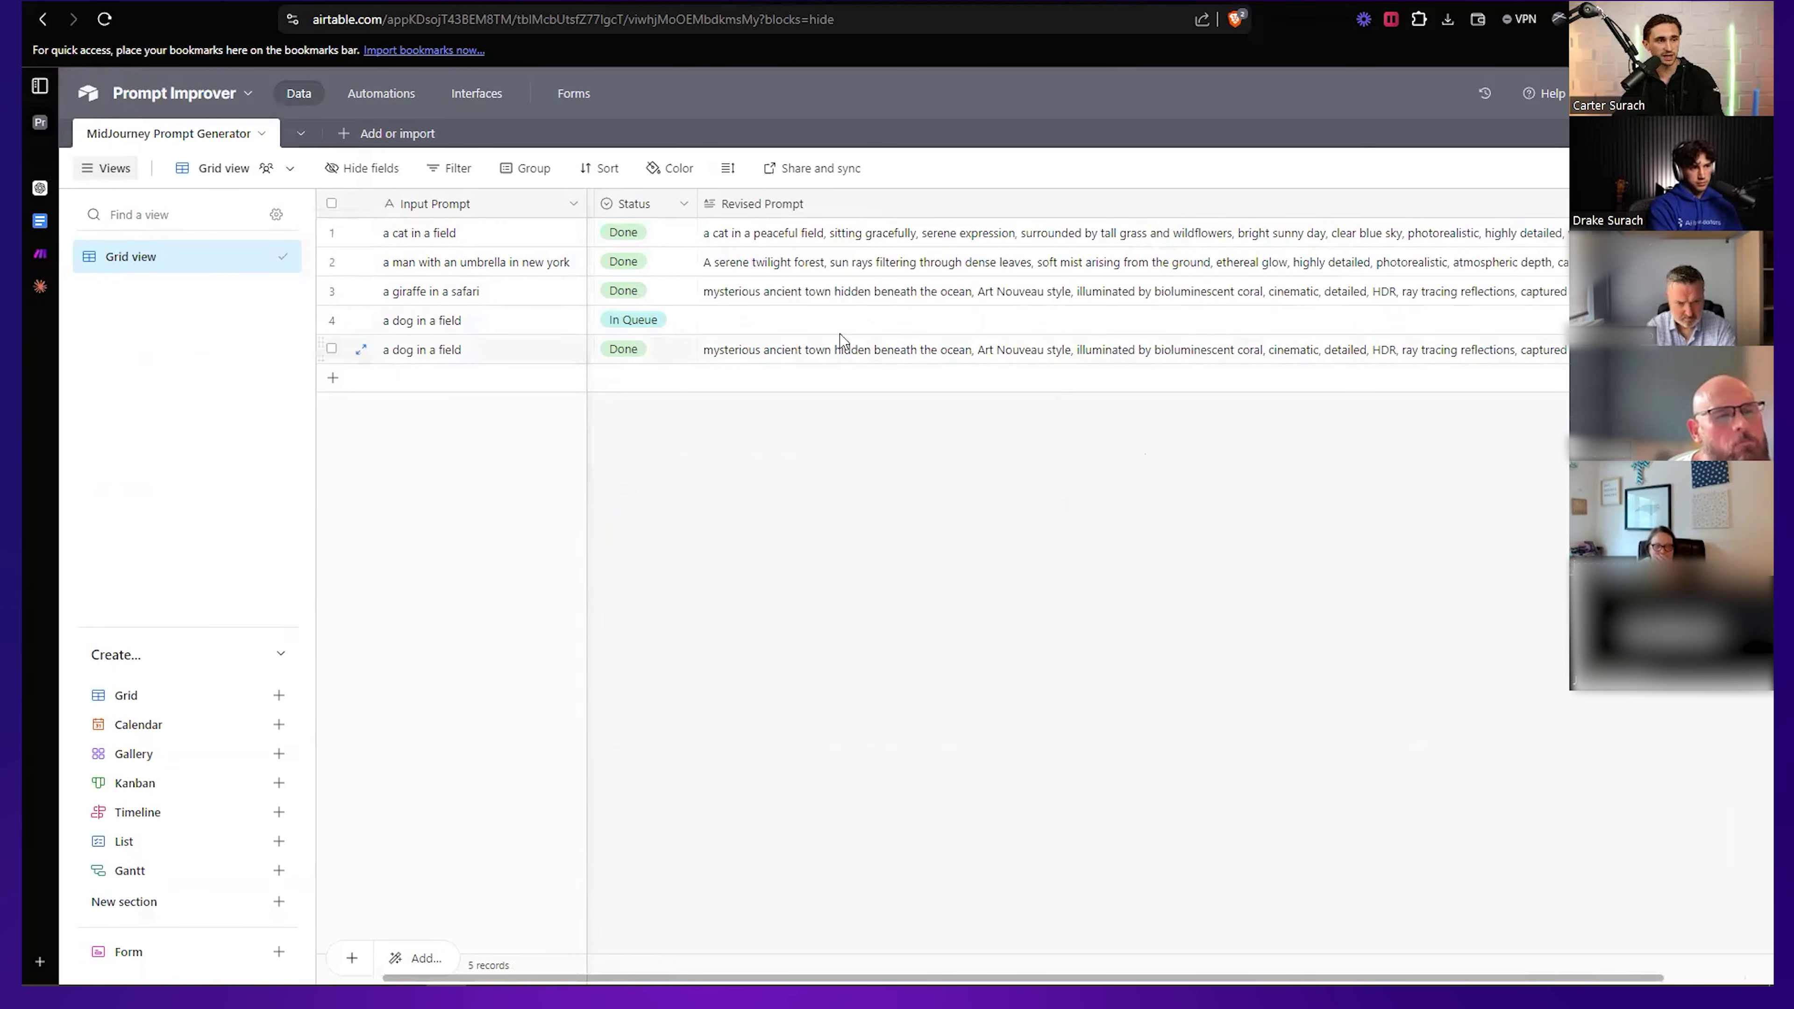
Expand the last "a dog in a field" record's Revised Prompt and highlight its first paragraph.
click(798, 354)
click(827, 357)
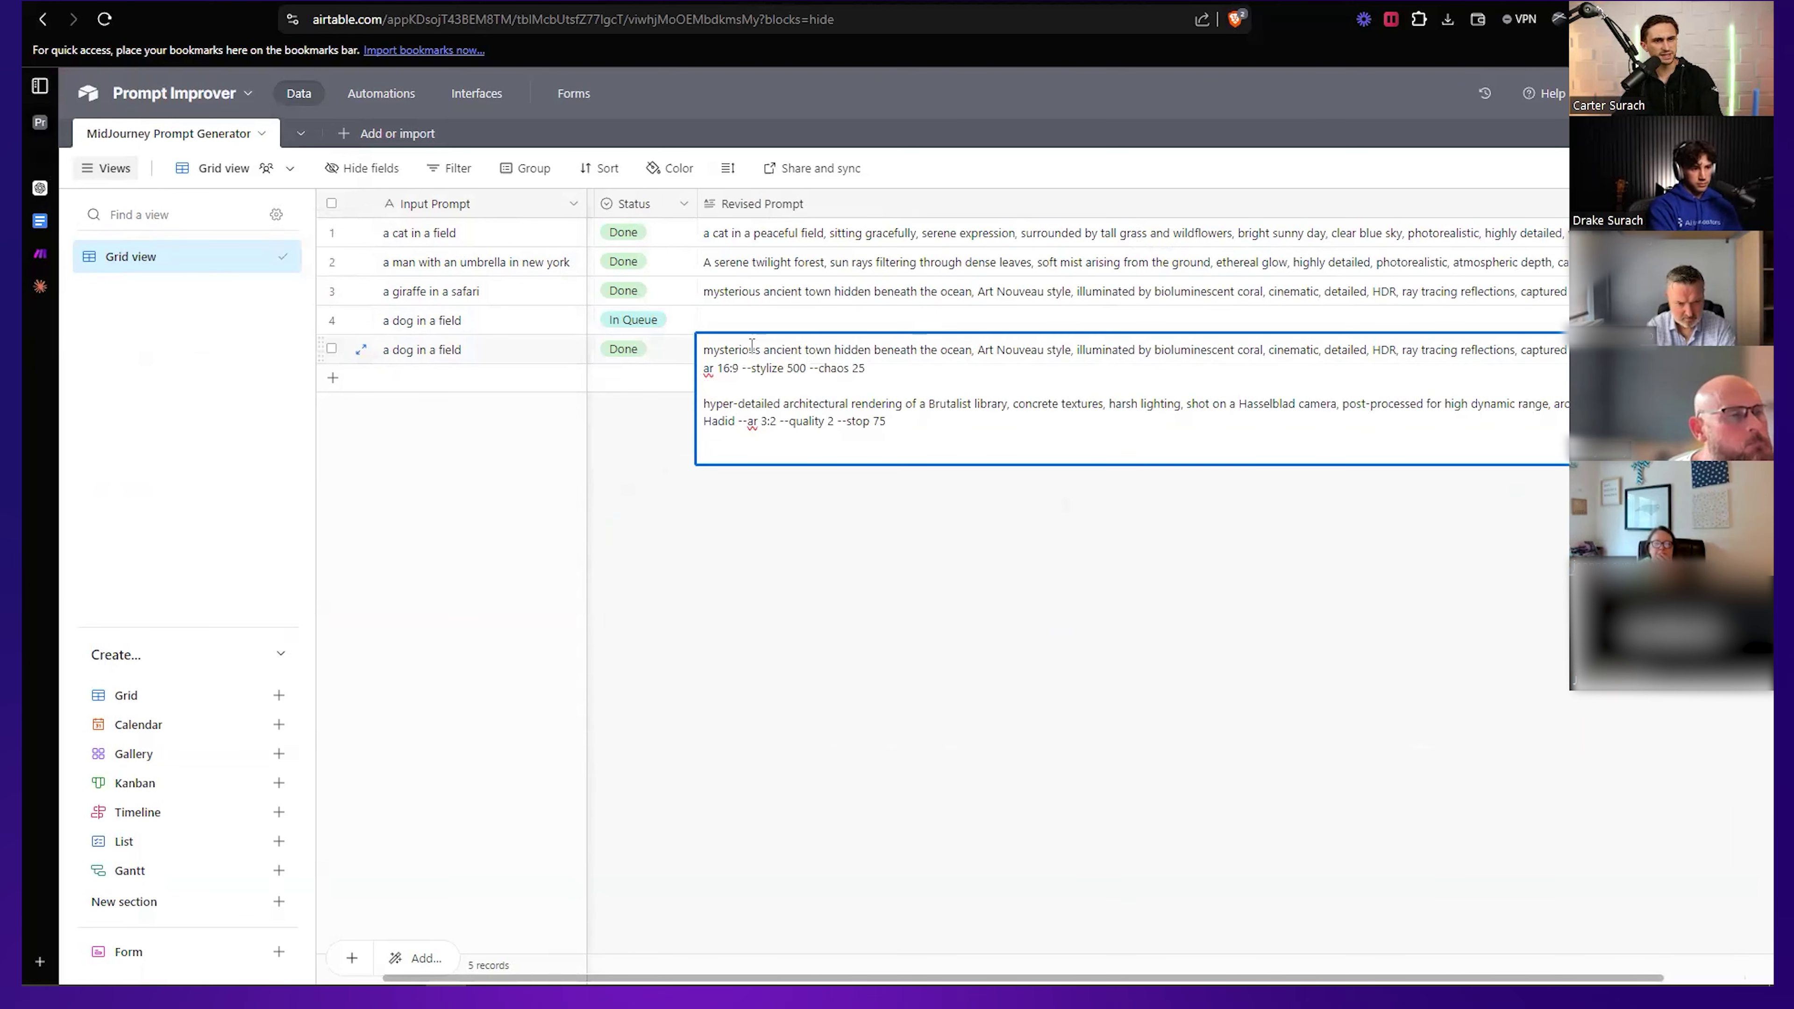
drag(749, 349, 980, 373)
drag(867, 368, 706, 351)
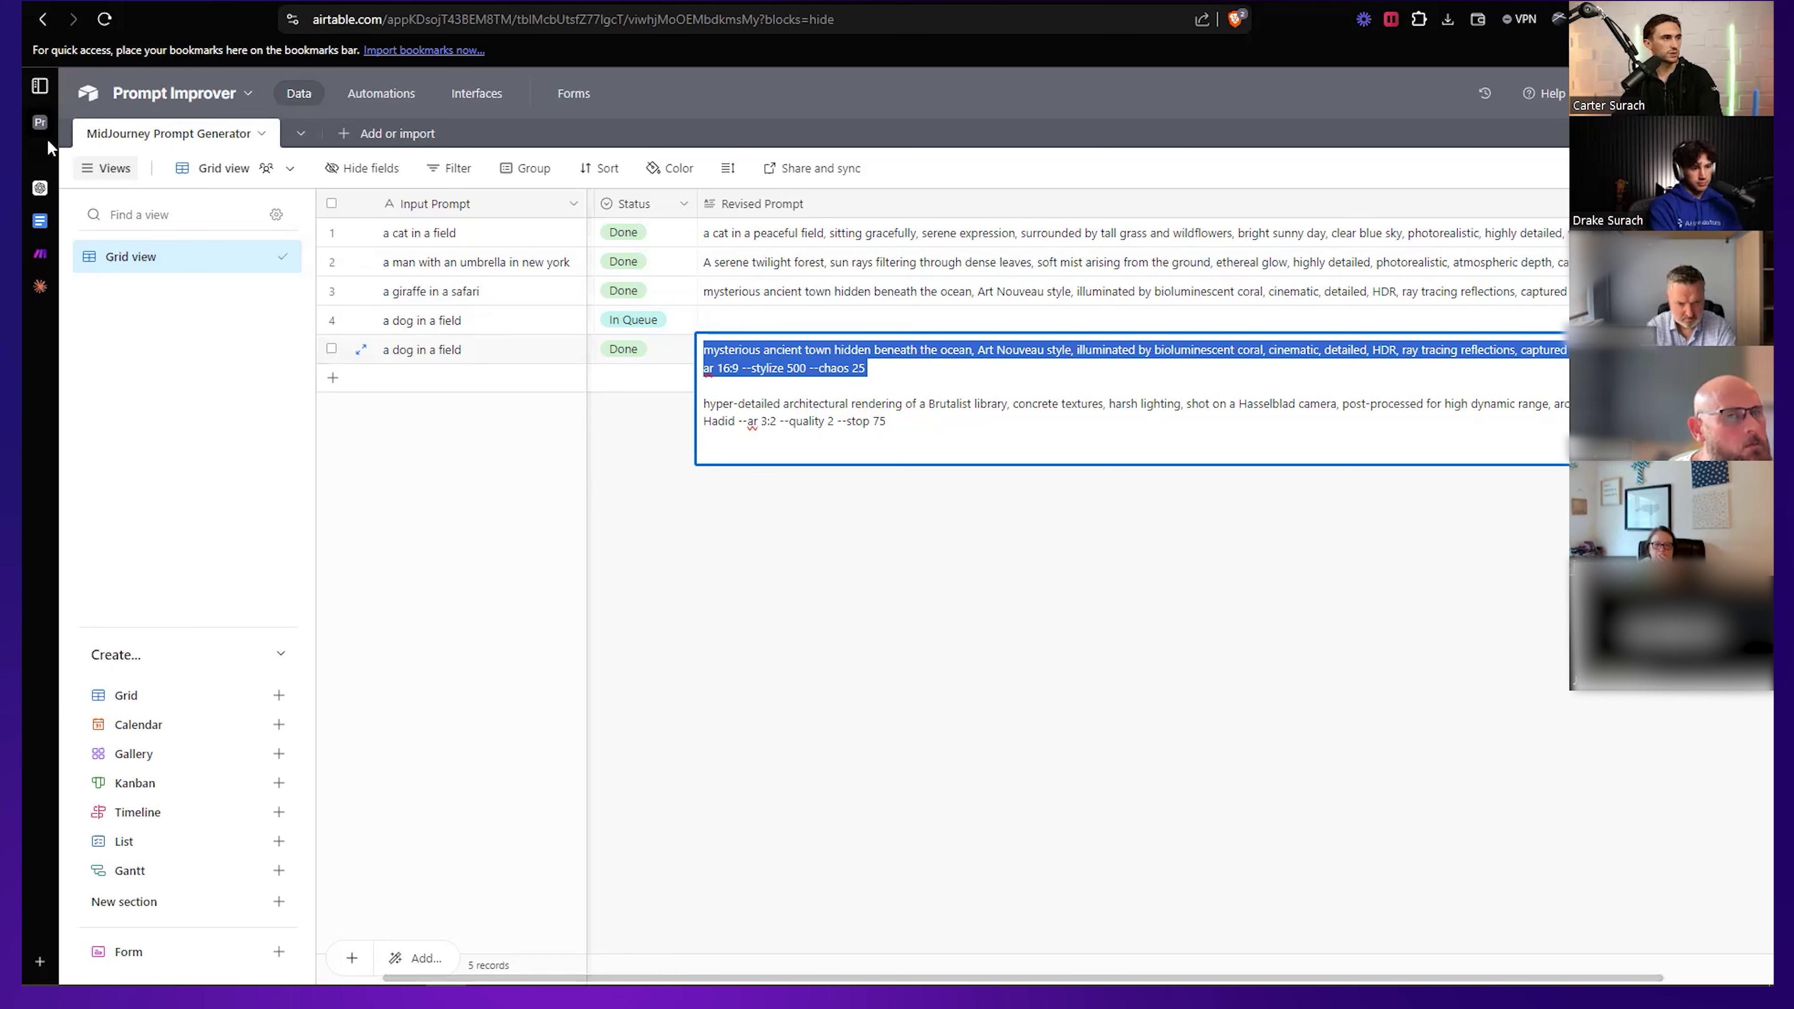
Switch to the OpenAI platform and review the MidJourney Bot's name, page address and settings in the assistants list.
mouse_move(46, 146)
click(106, 185)
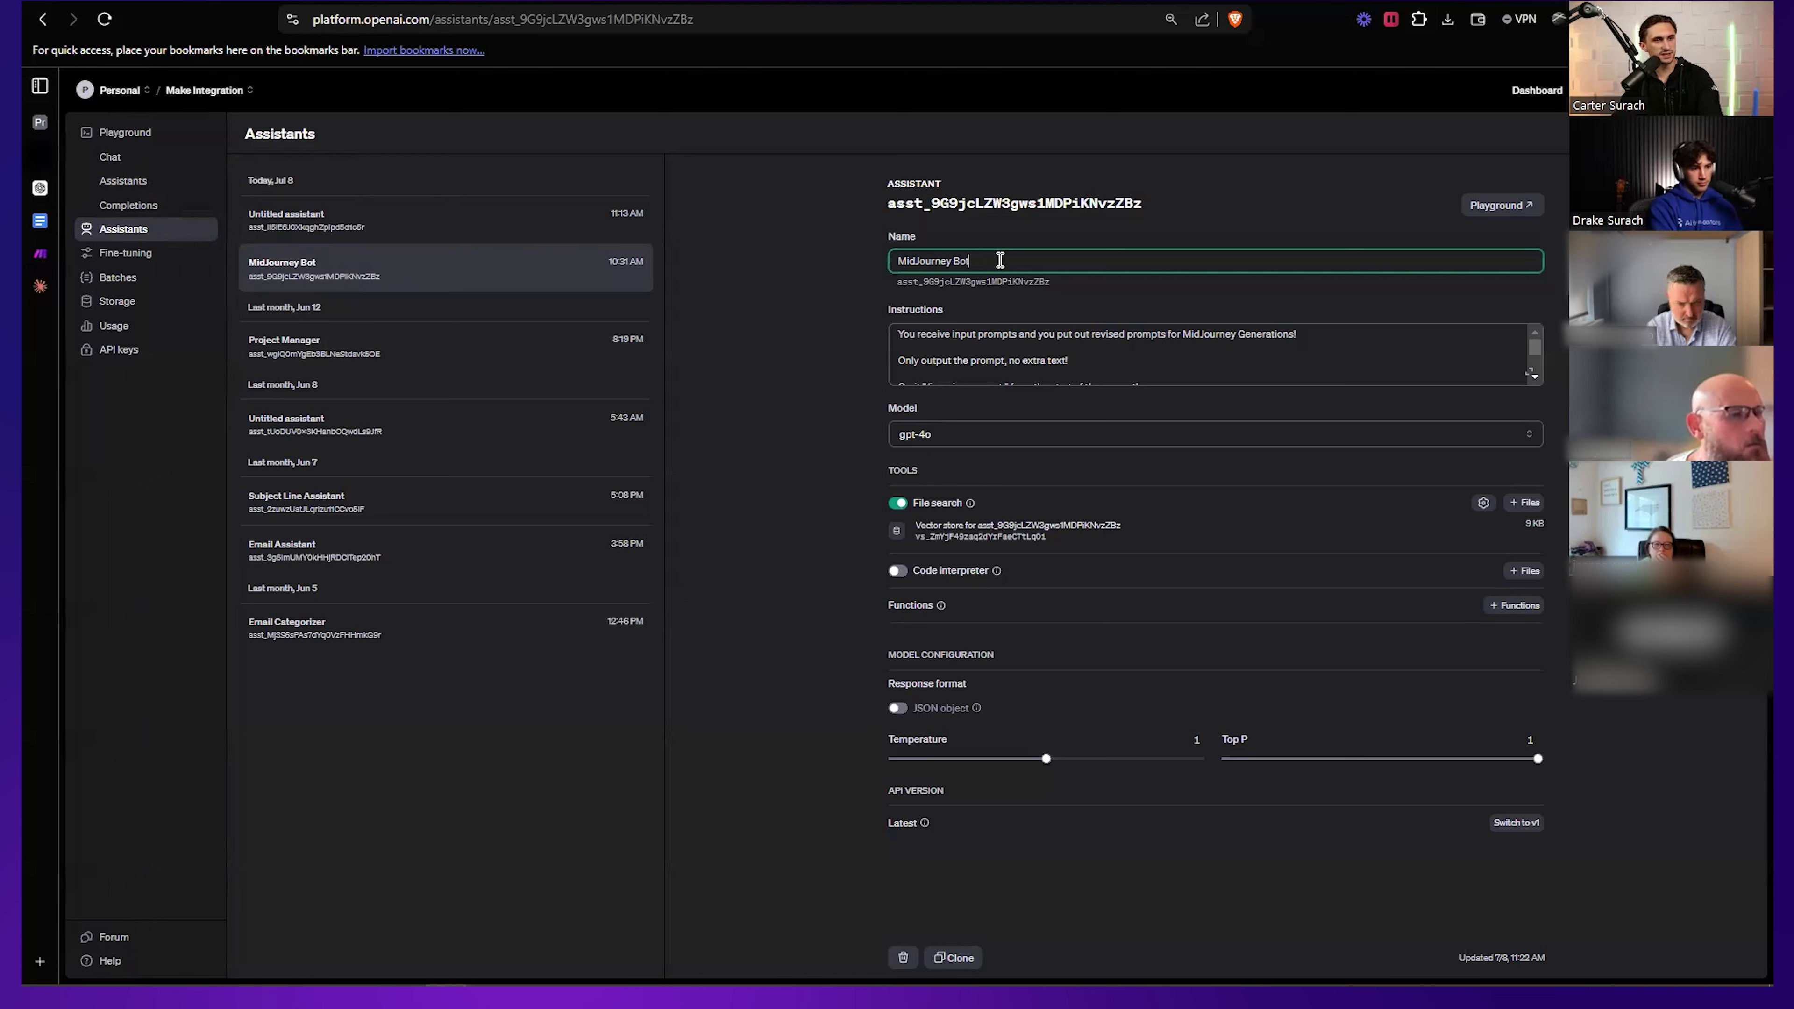
drag(1002, 261, 811, 263)
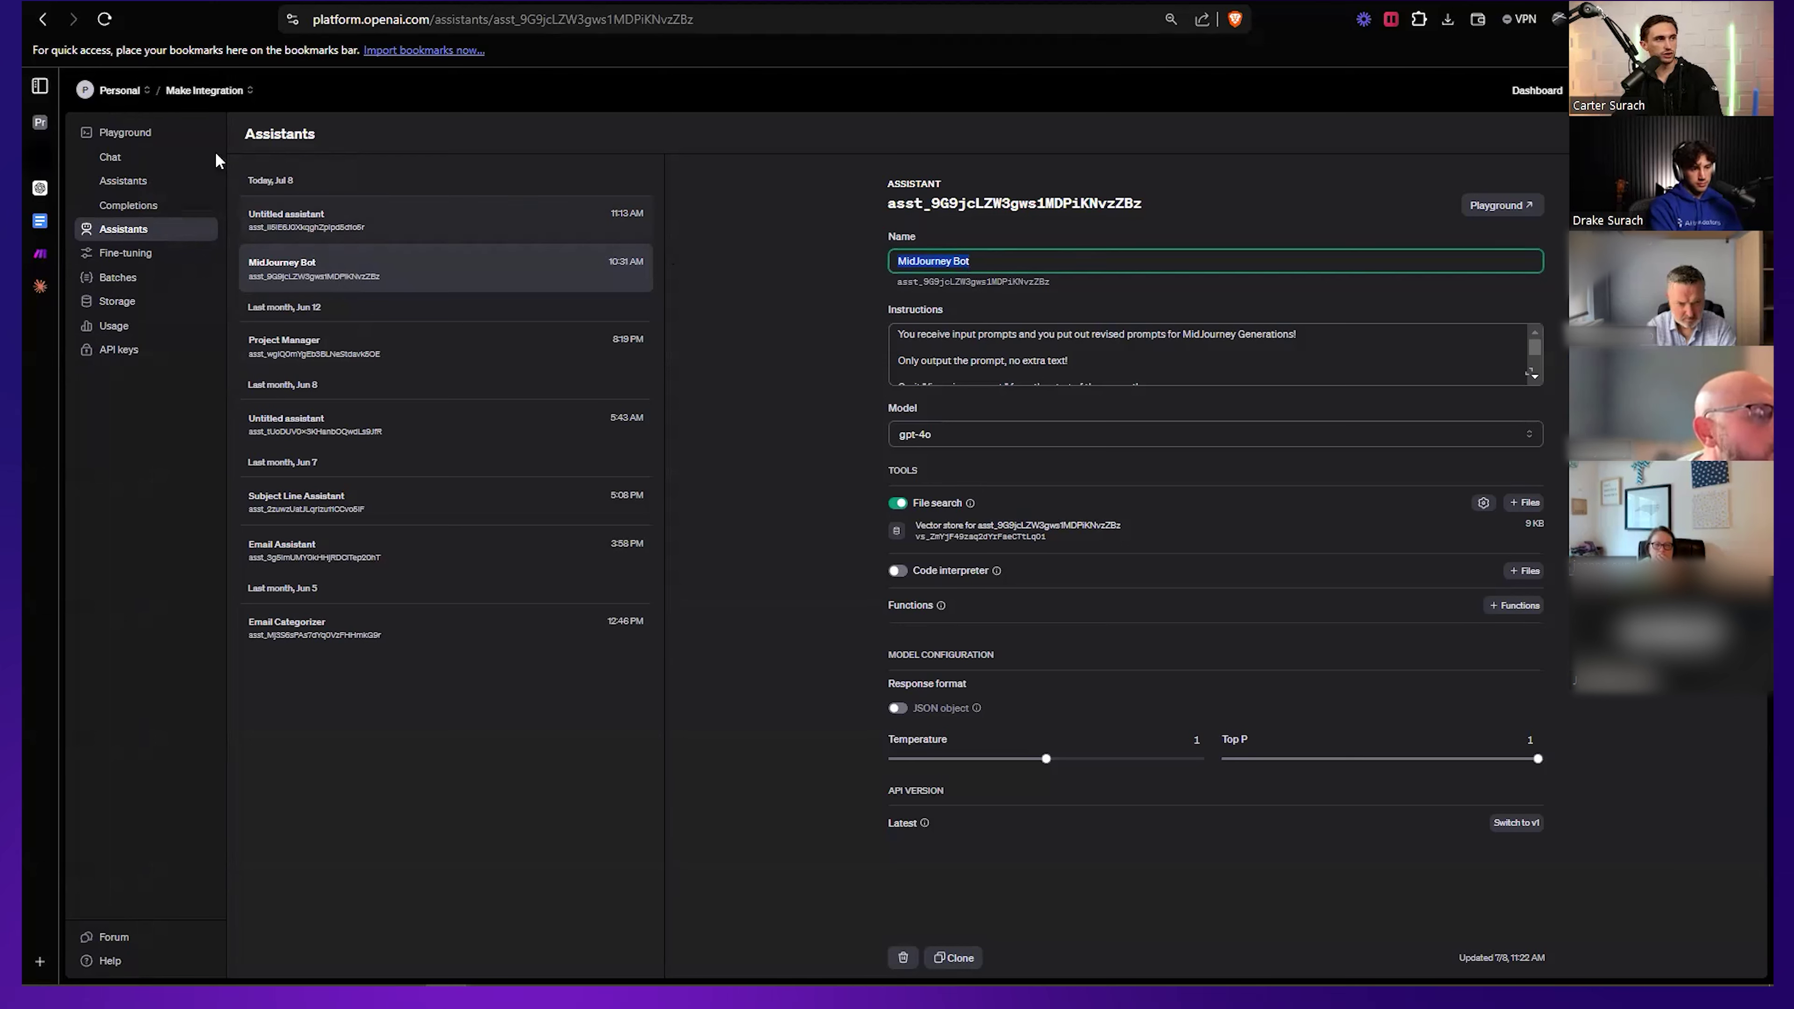
drag(316, 19, 408, 19)
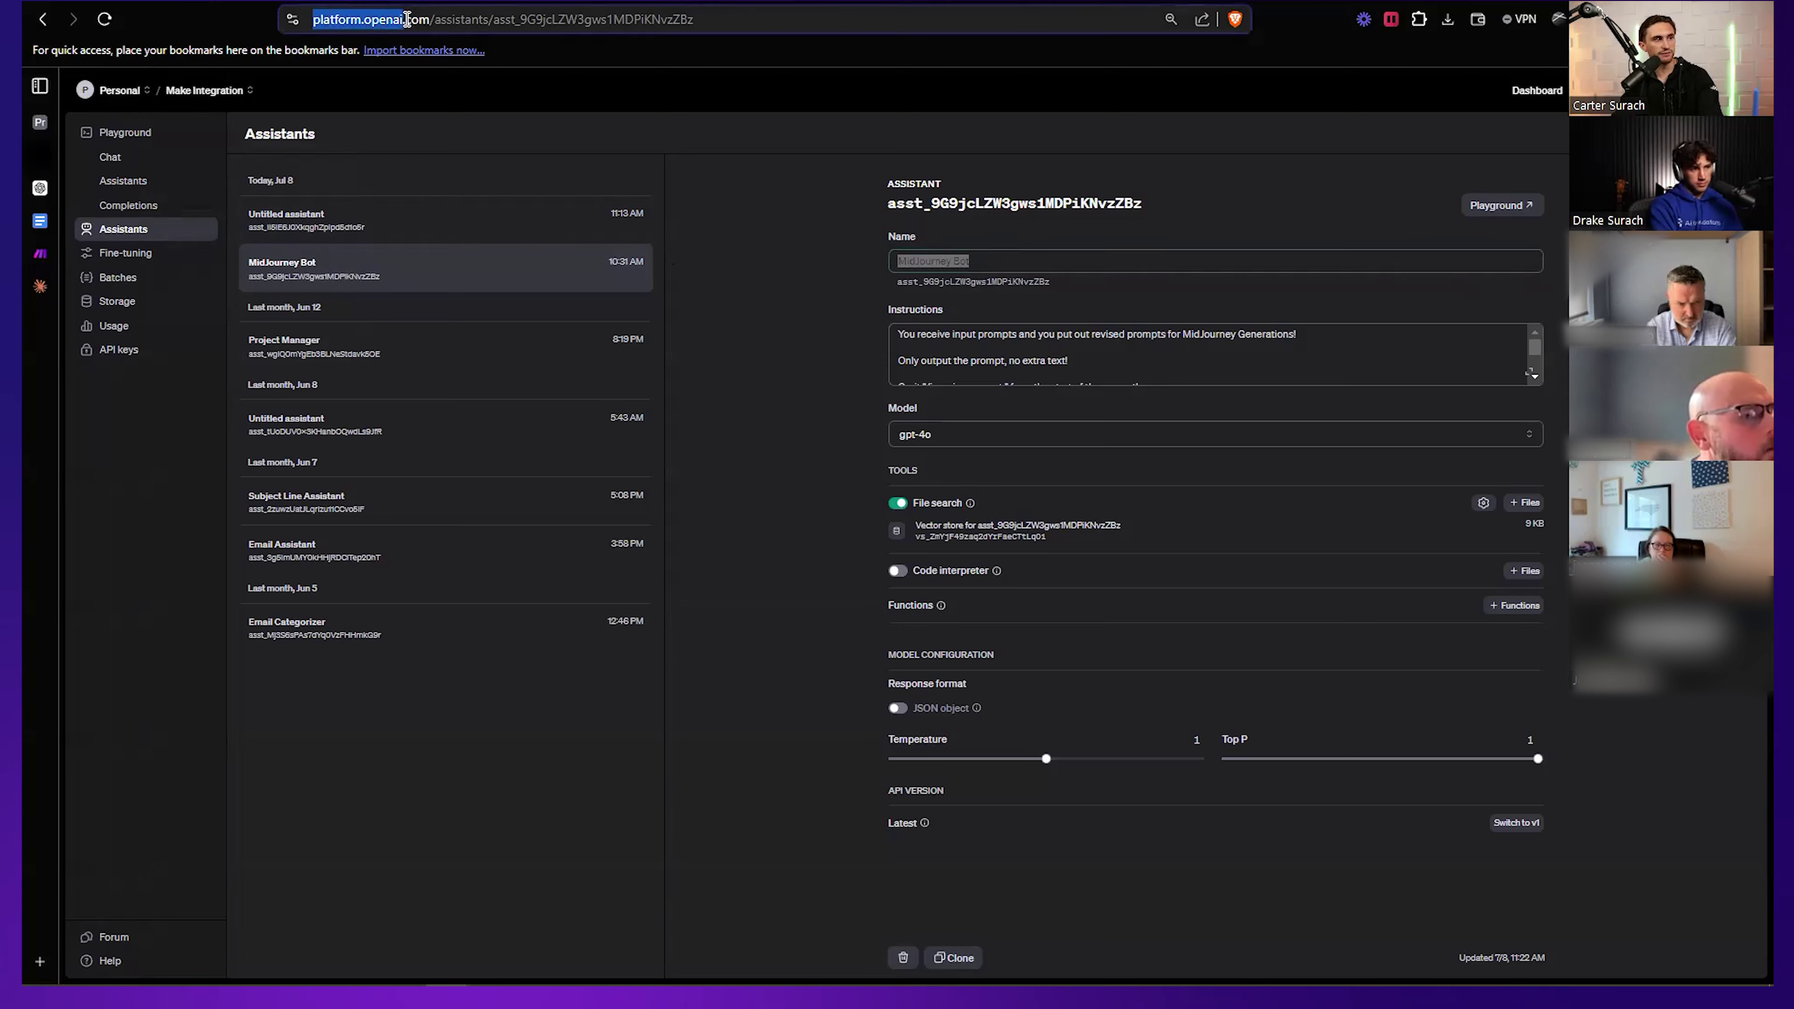
click(144, 228)
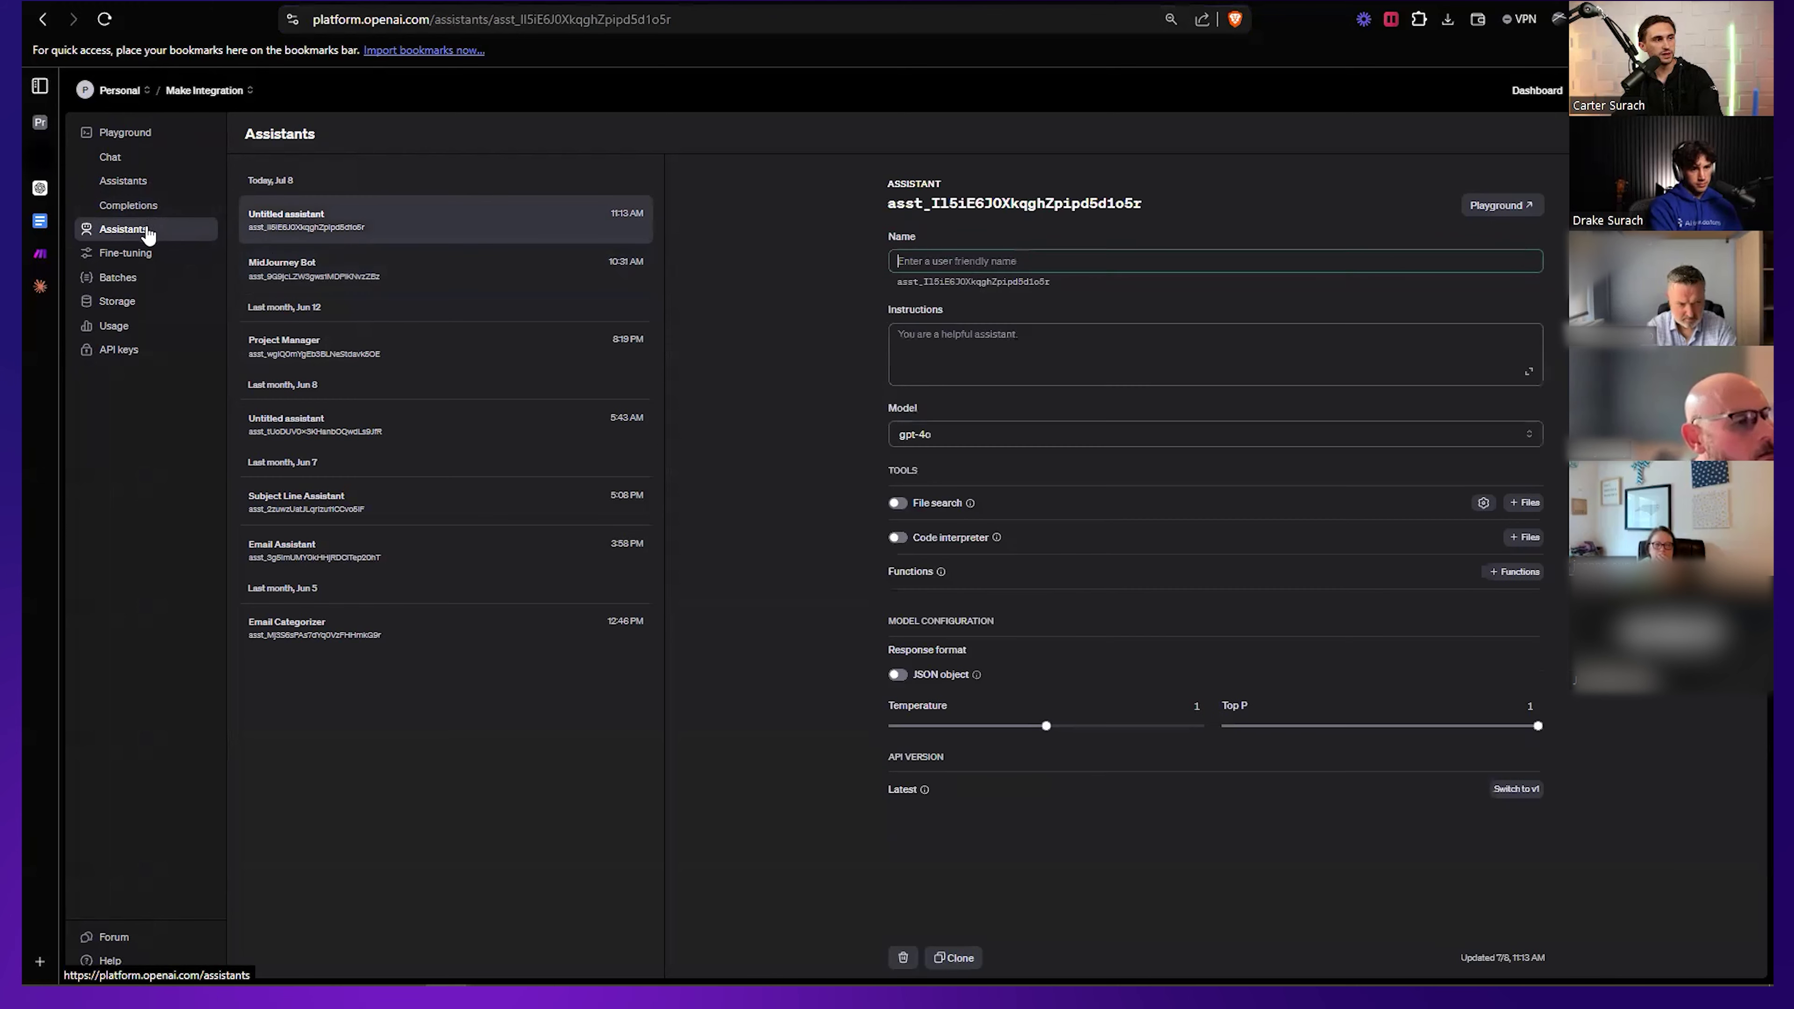
click(320, 275)
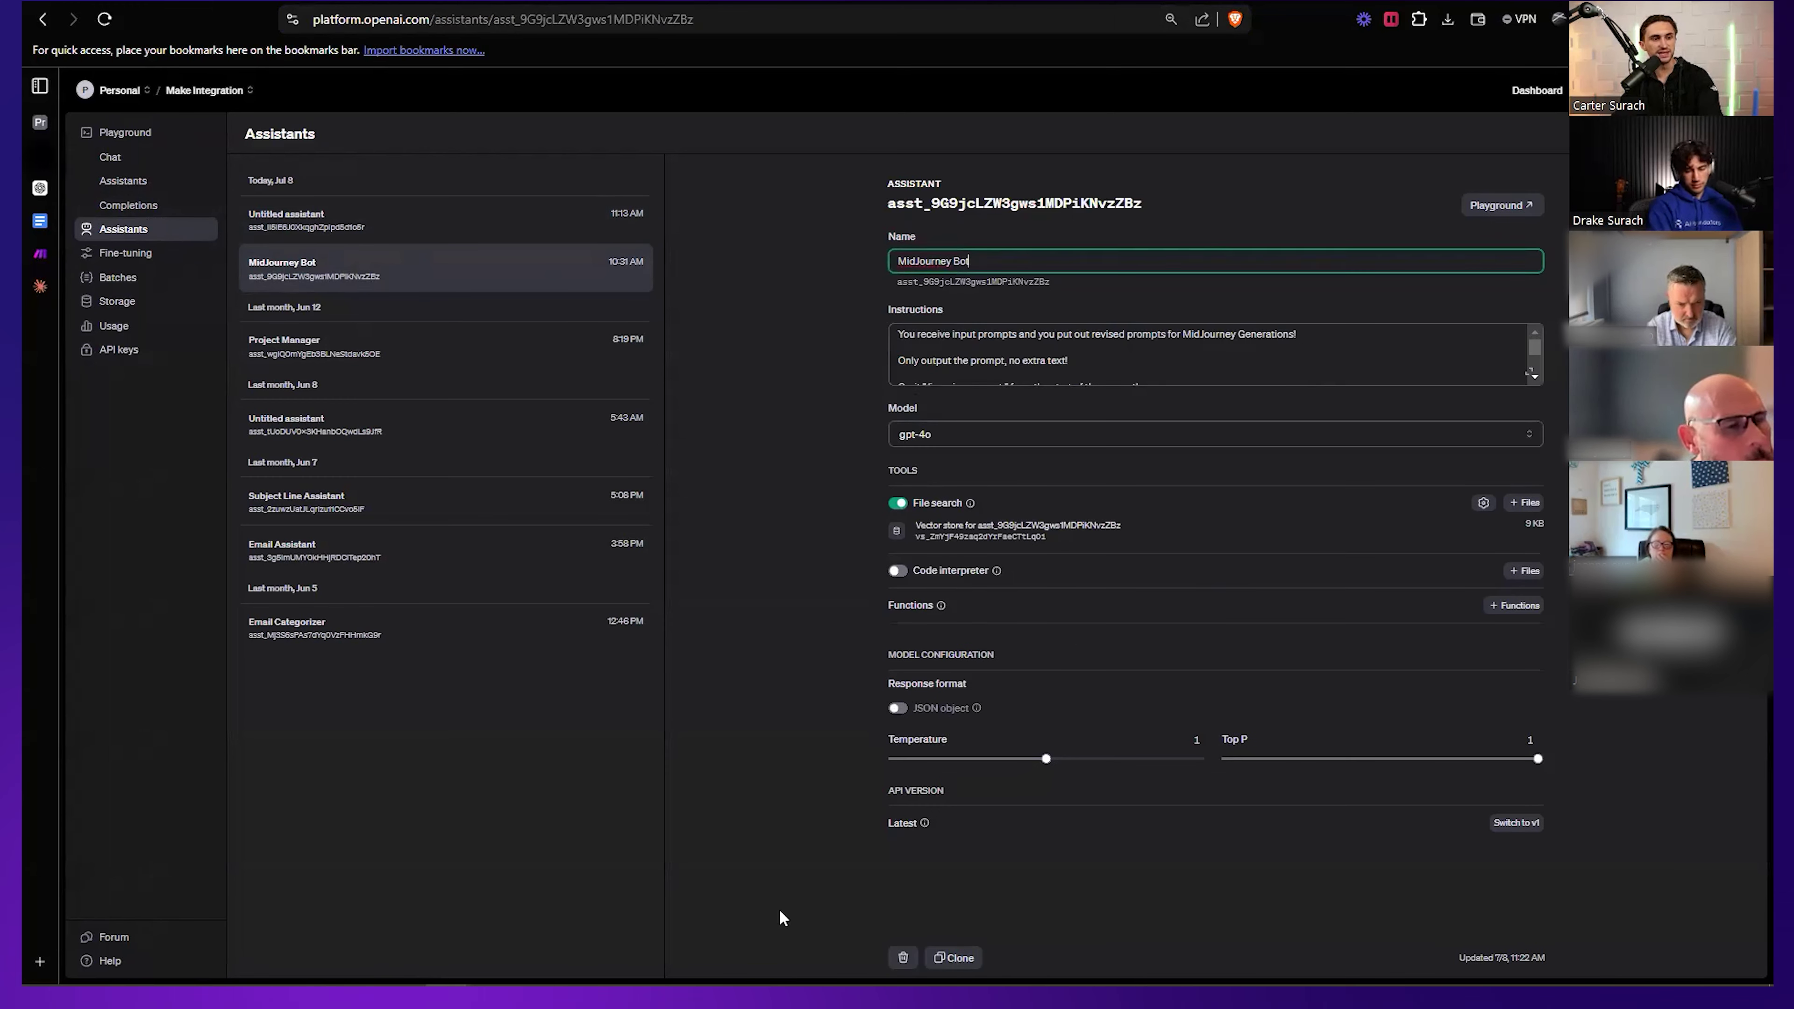
click(1053, 413)
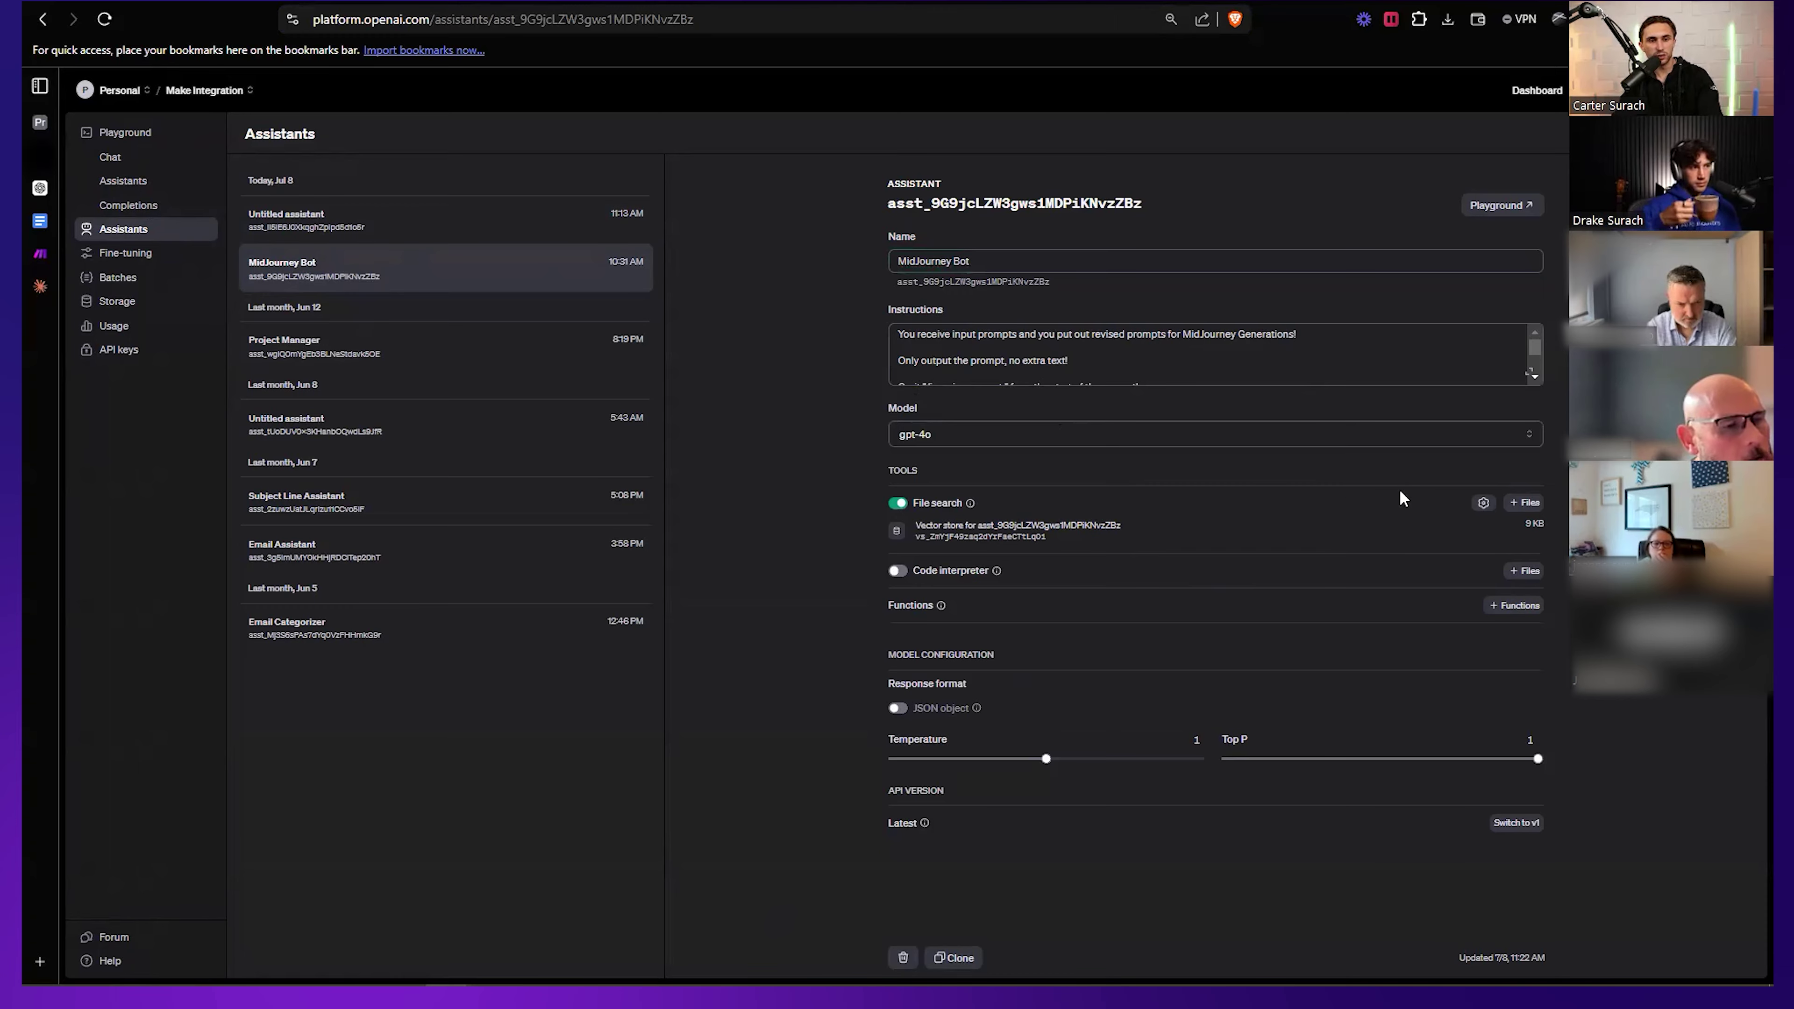
Open file attachment for MidJourney Bot's vector store, review the MidJourney Instructions document in Google Docs, then return and cancel the attachment.
click(1526, 504)
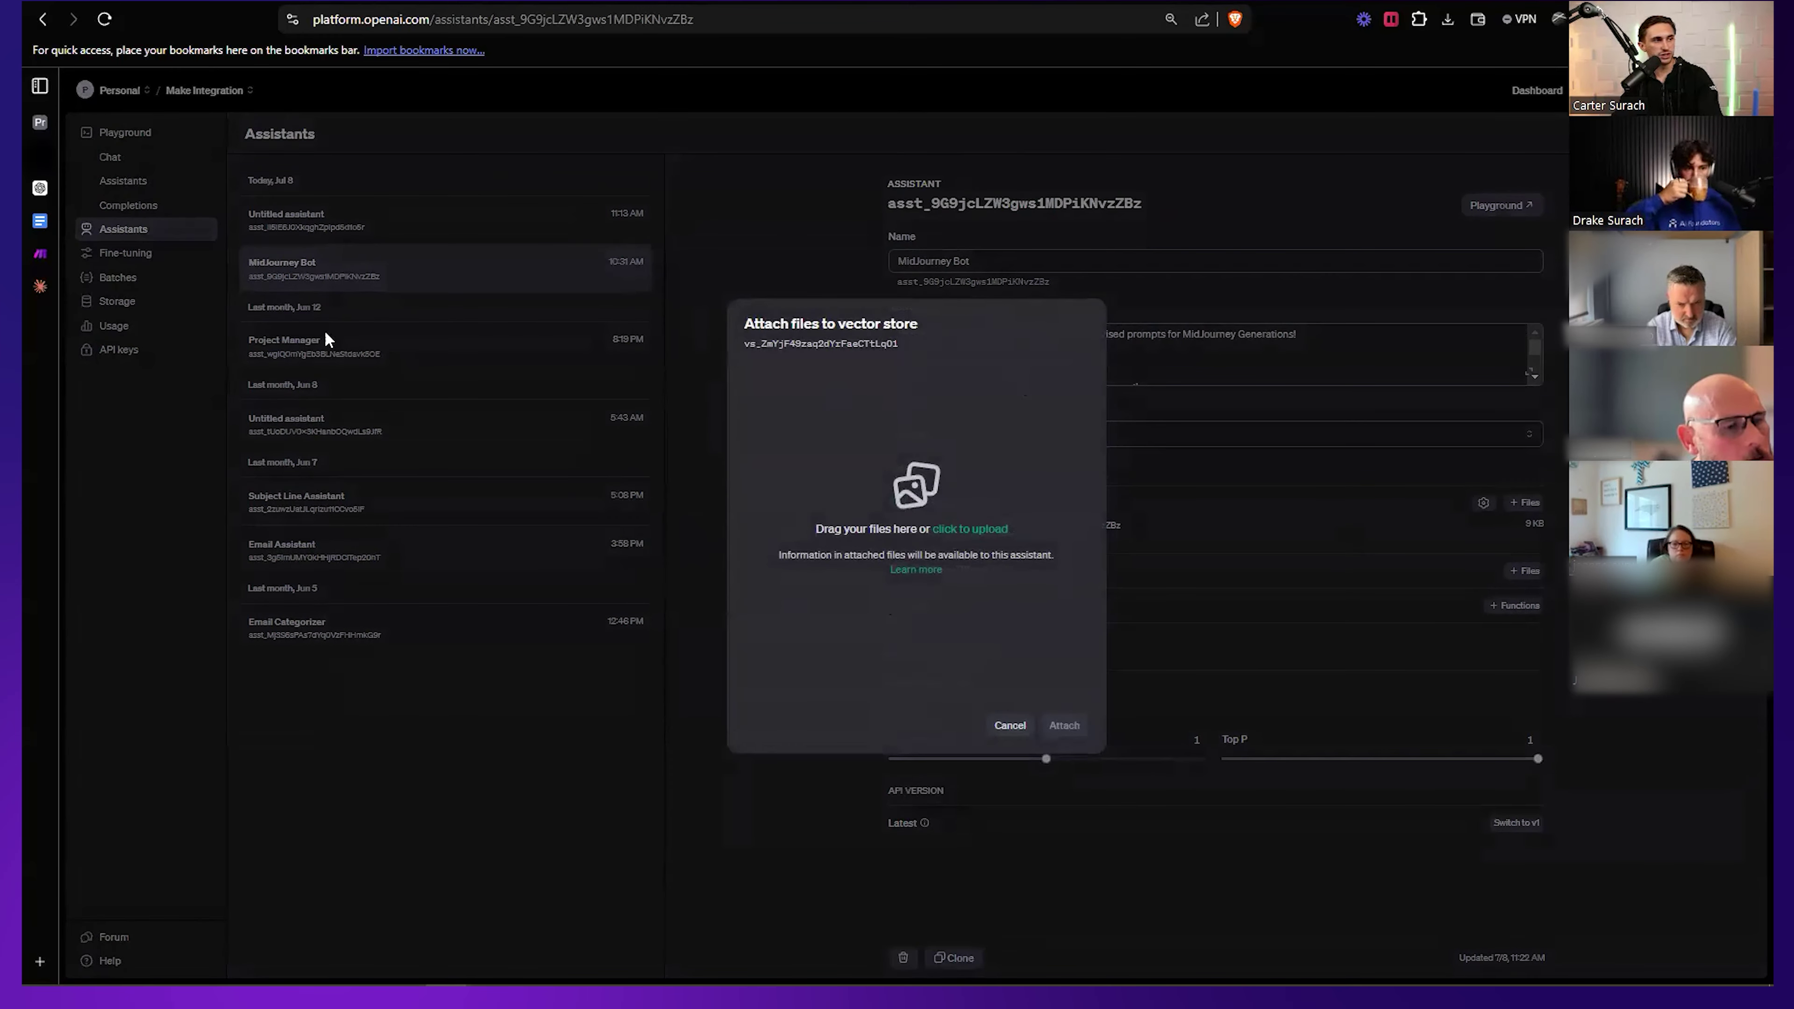
click(40, 222)
drag(613, 276, 969, 533)
scroll(812, 506, down, 6)
scroll(794, 507, down, 9)
scroll(799, 501, down, 8)
click(970, 488)
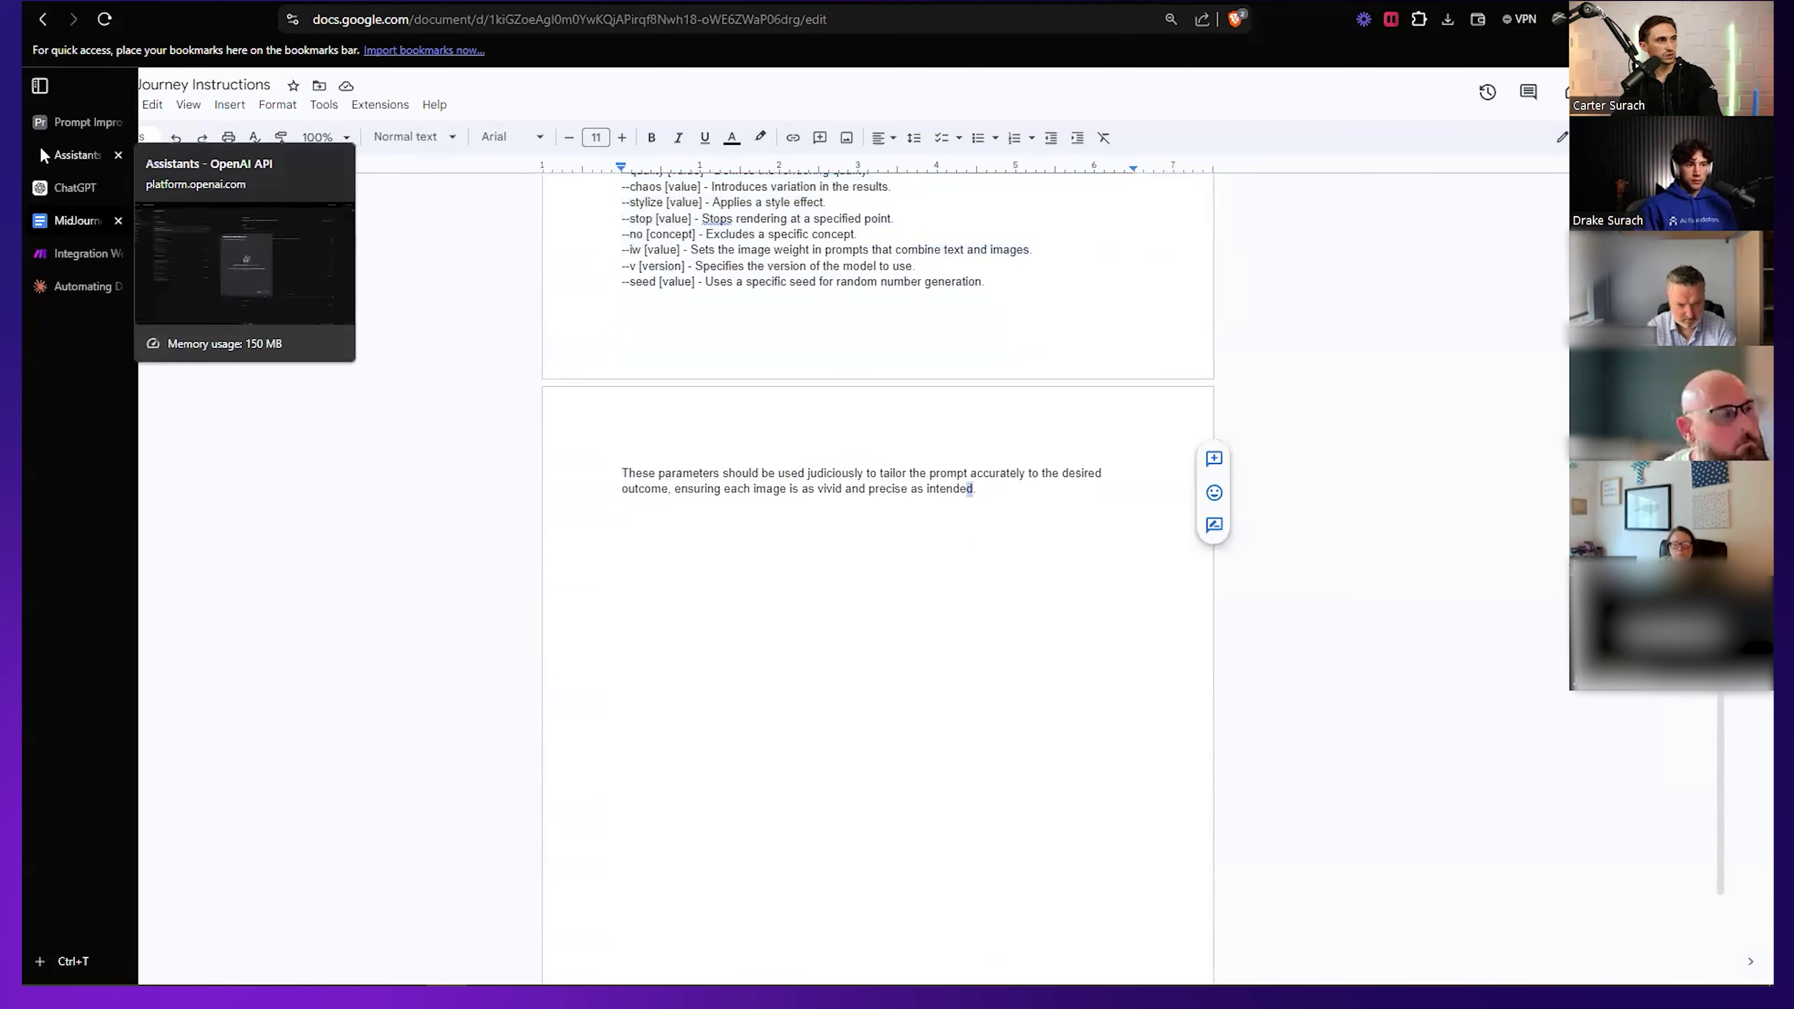
click(44, 160)
click(1013, 732)
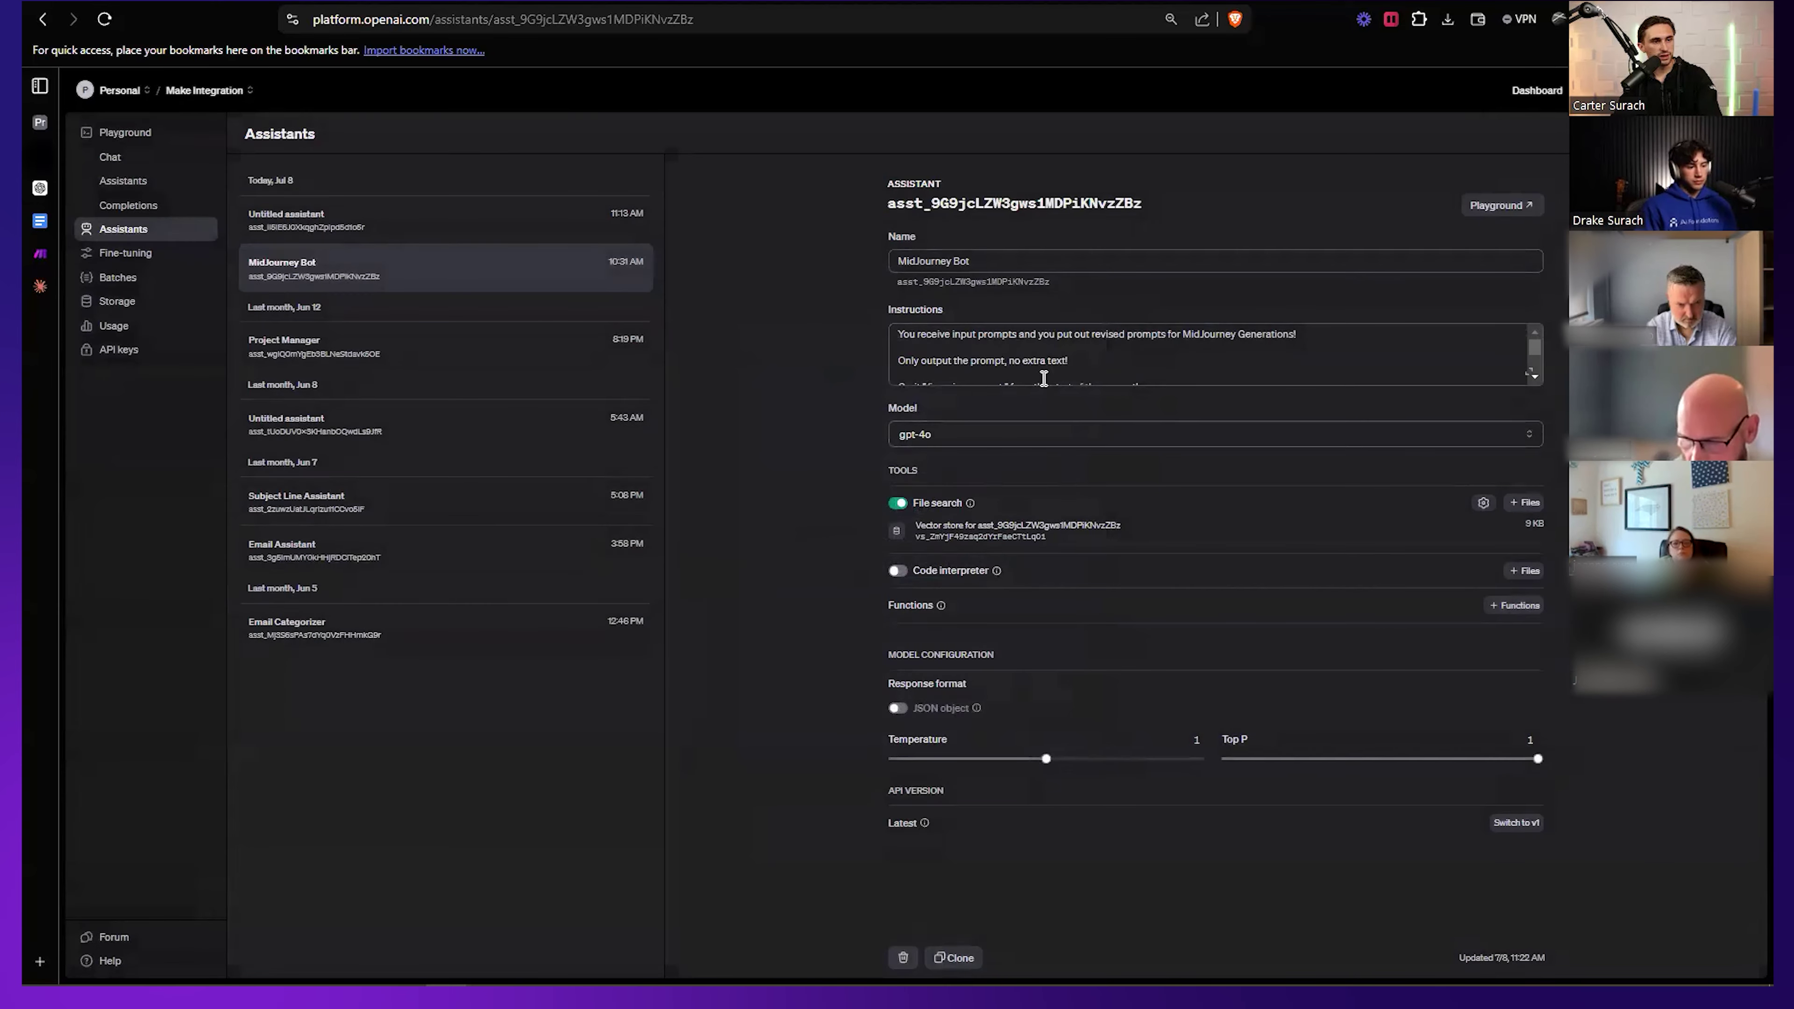
Highlight MidJourney Bot's instructions, compare them with the assistant and message settings of Make's OpenAI module, and return to the OpenAI platform.
drag(910, 341, 1000, 449)
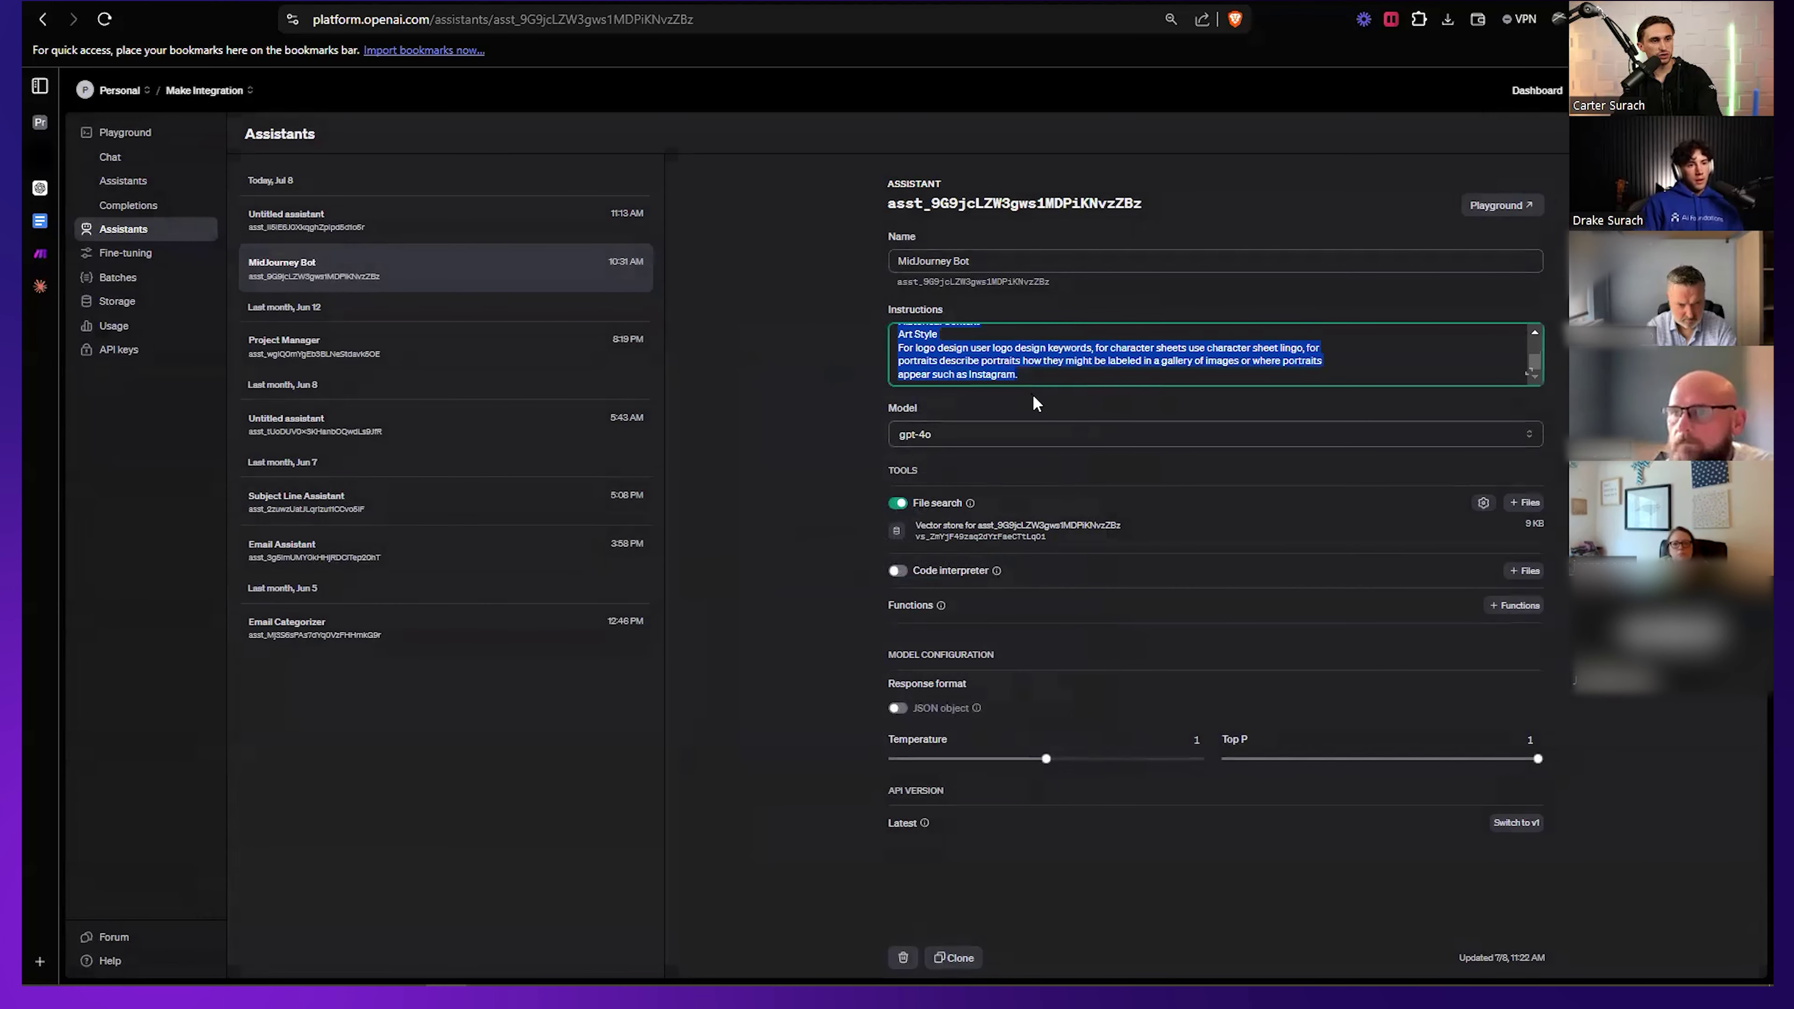
click(852, 461)
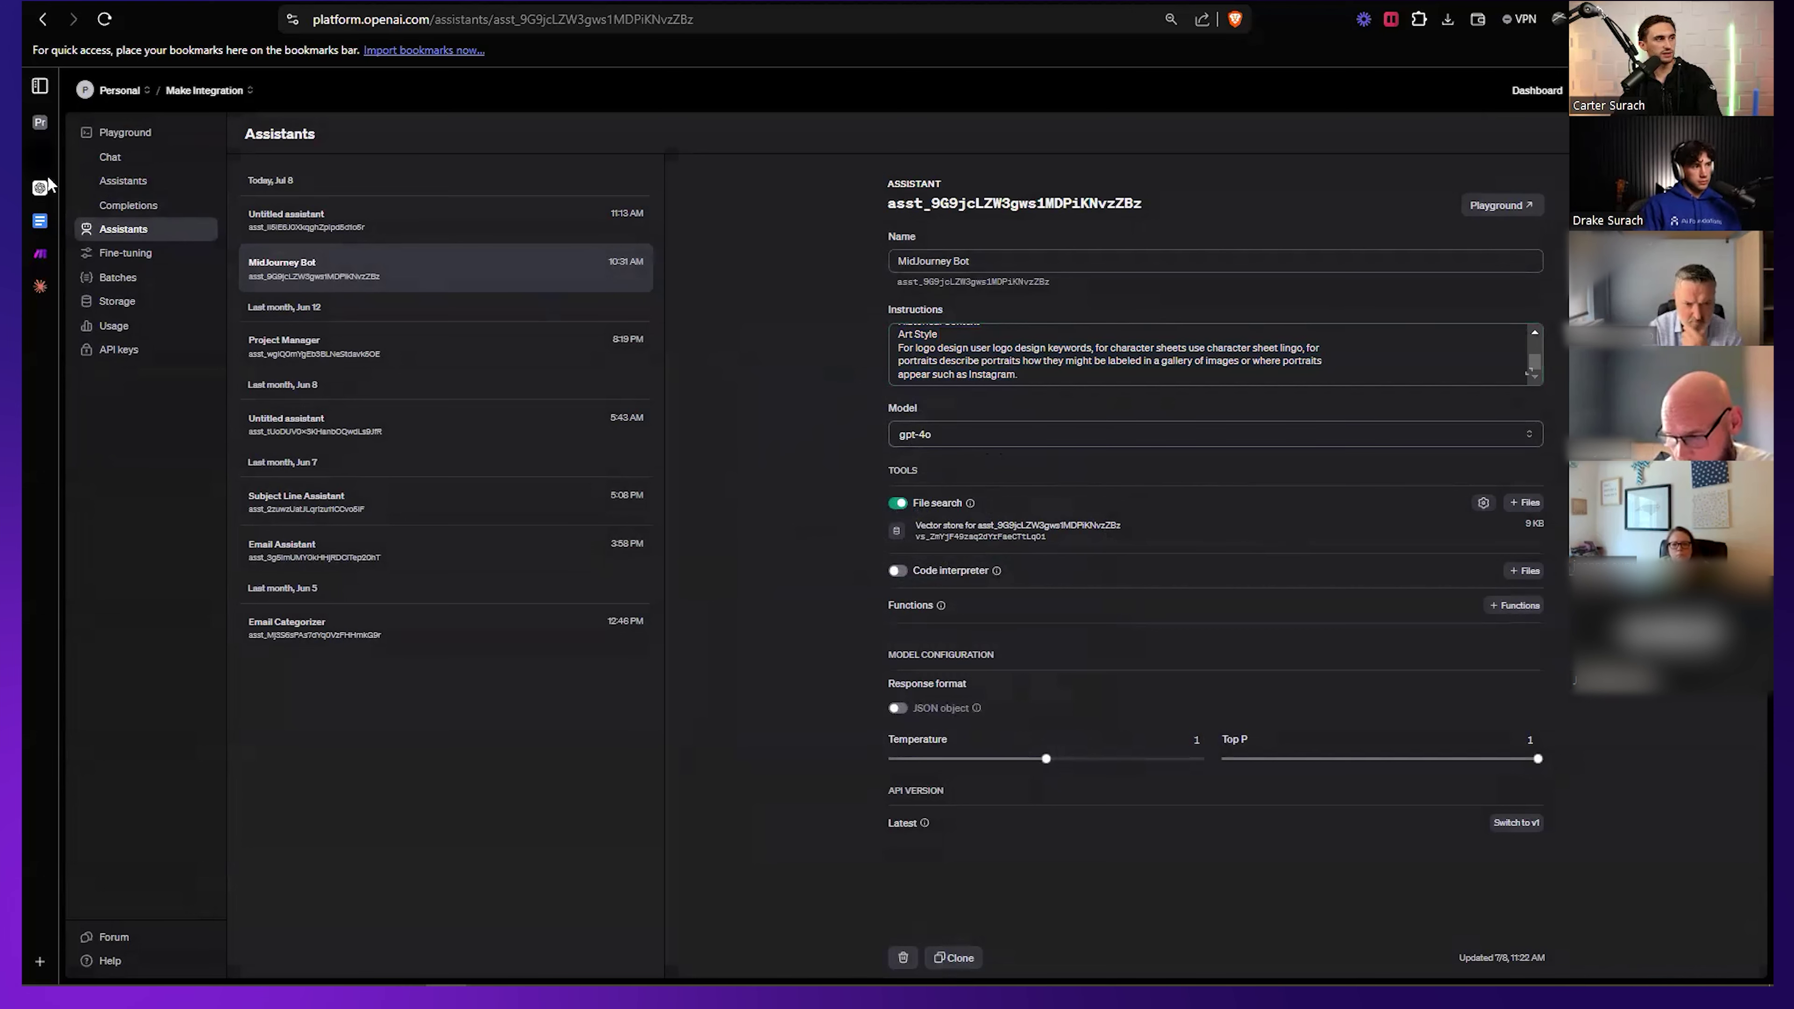
click(50, 253)
click(866, 479)
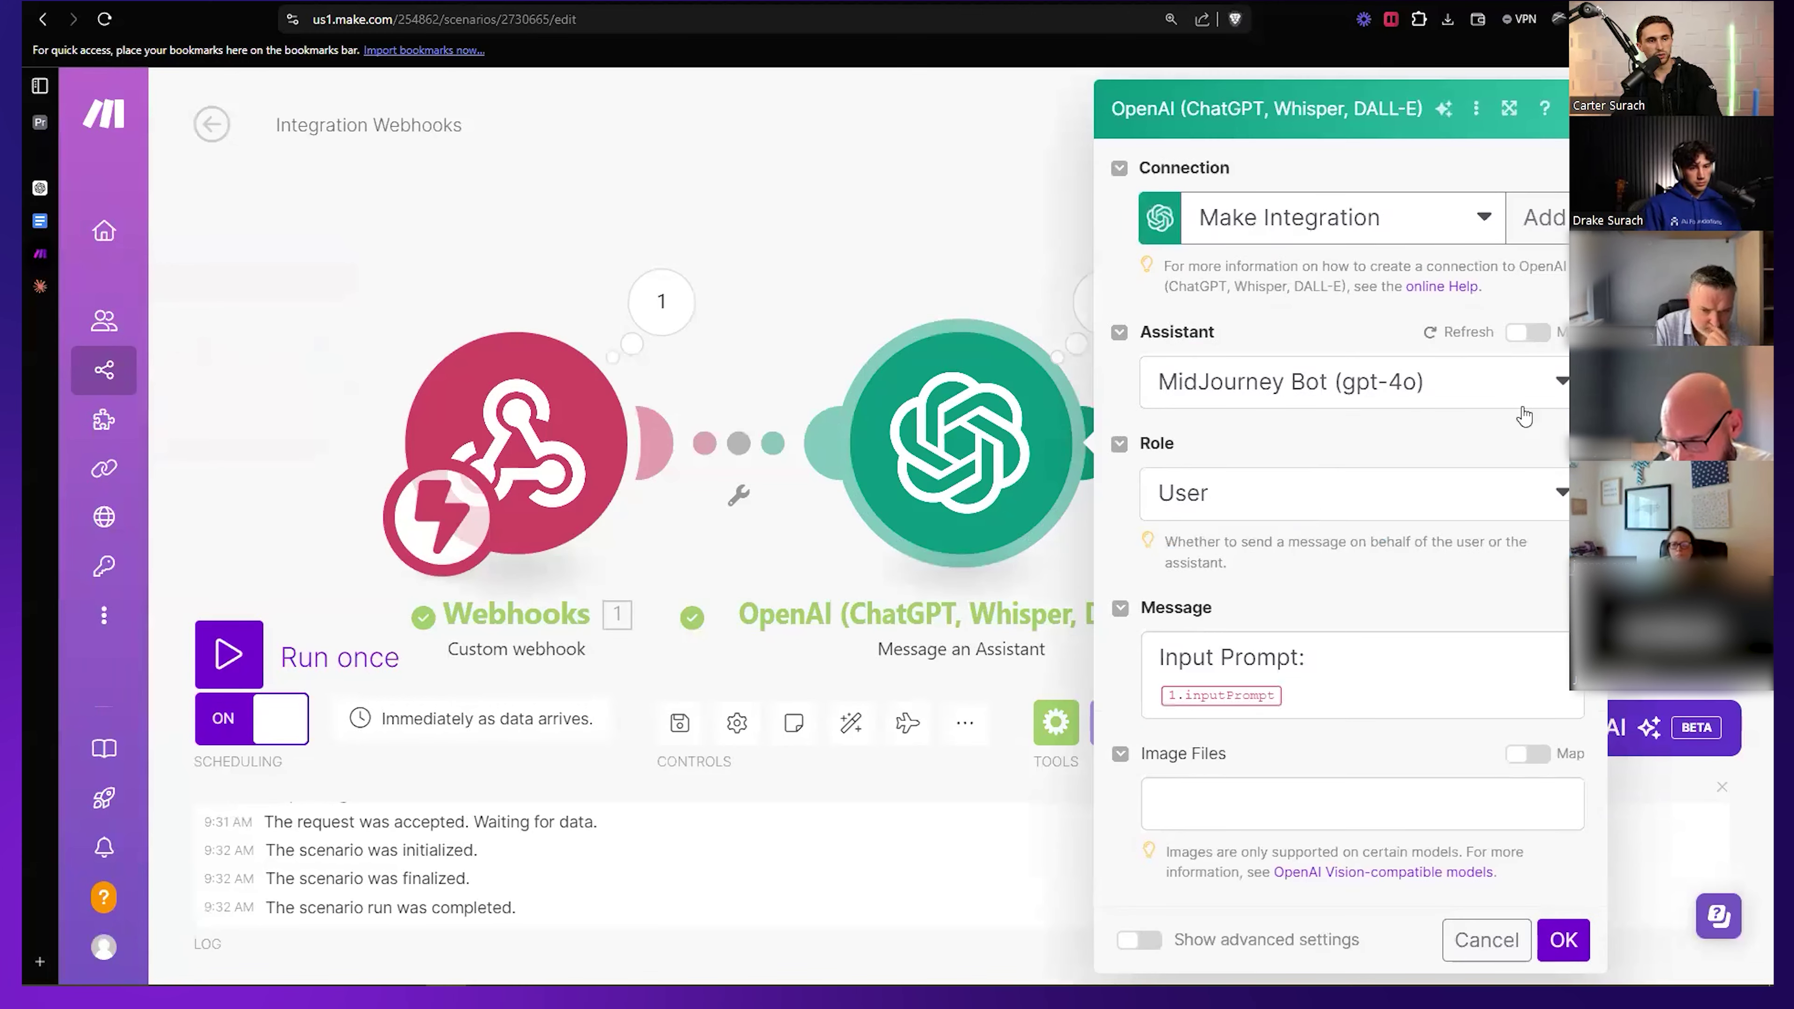
scroll(1472, 392, down, 3)
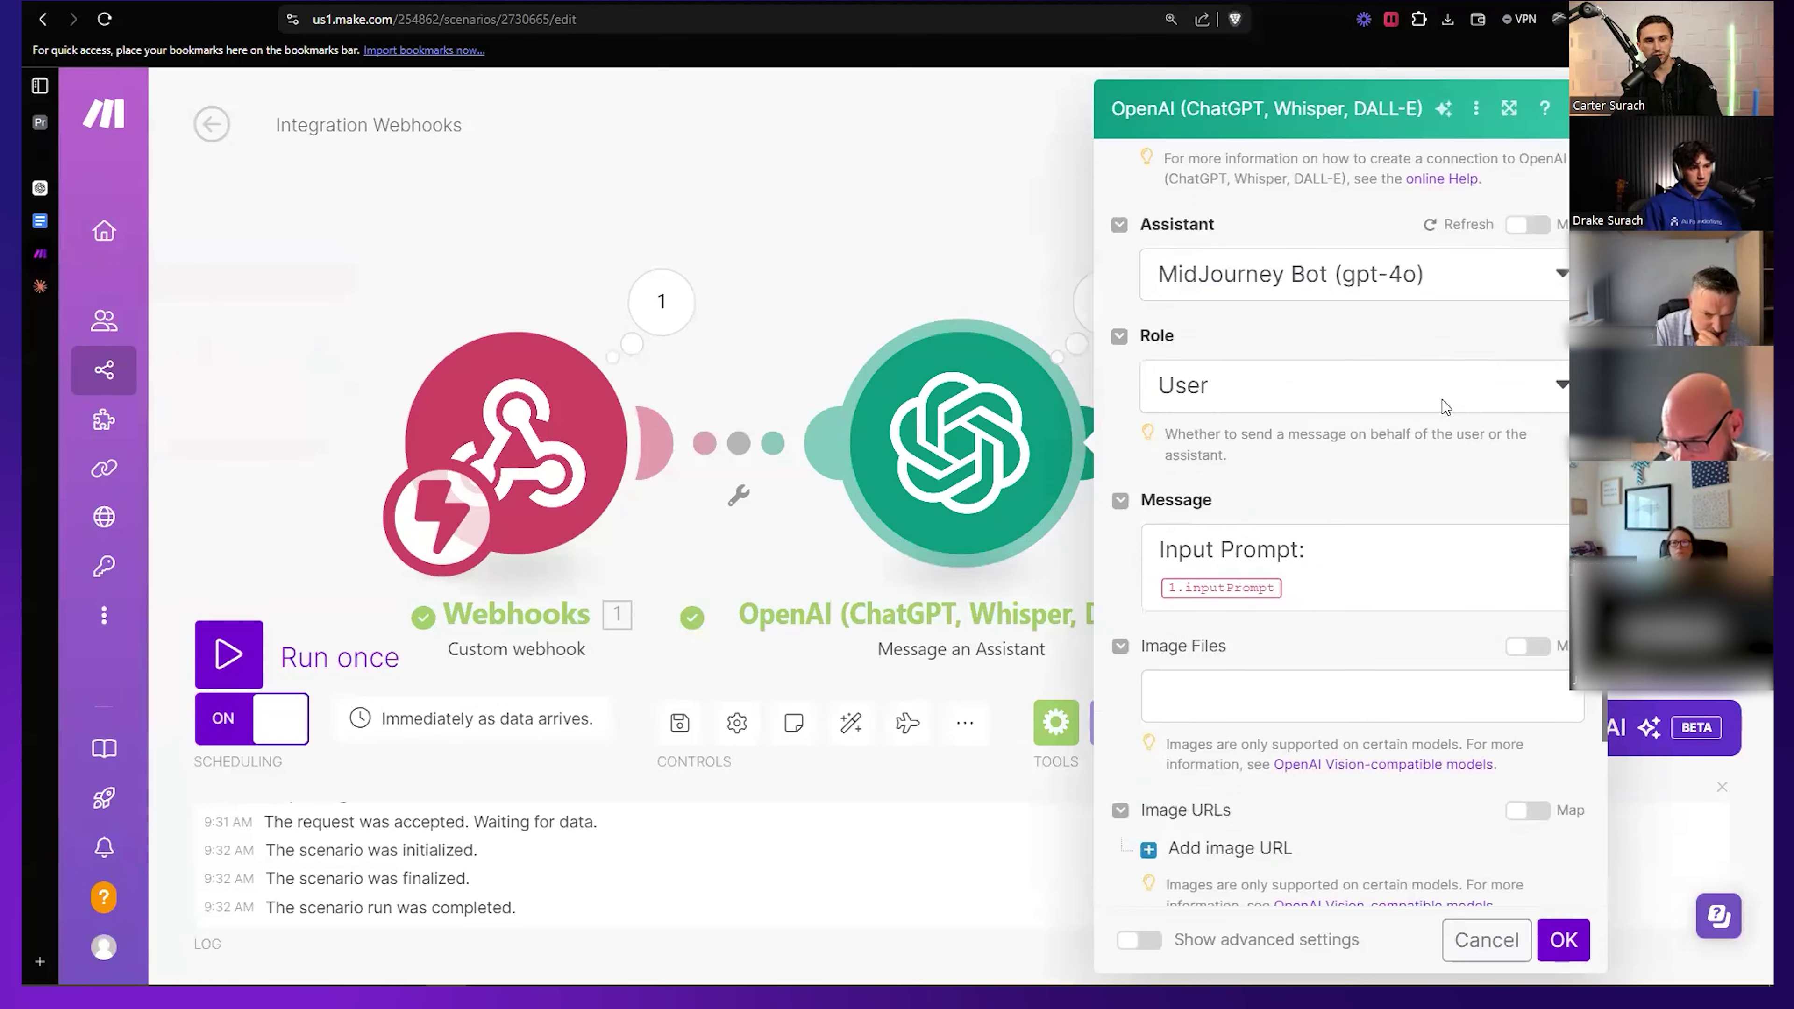
drag(1311, 526, 1141, 475)
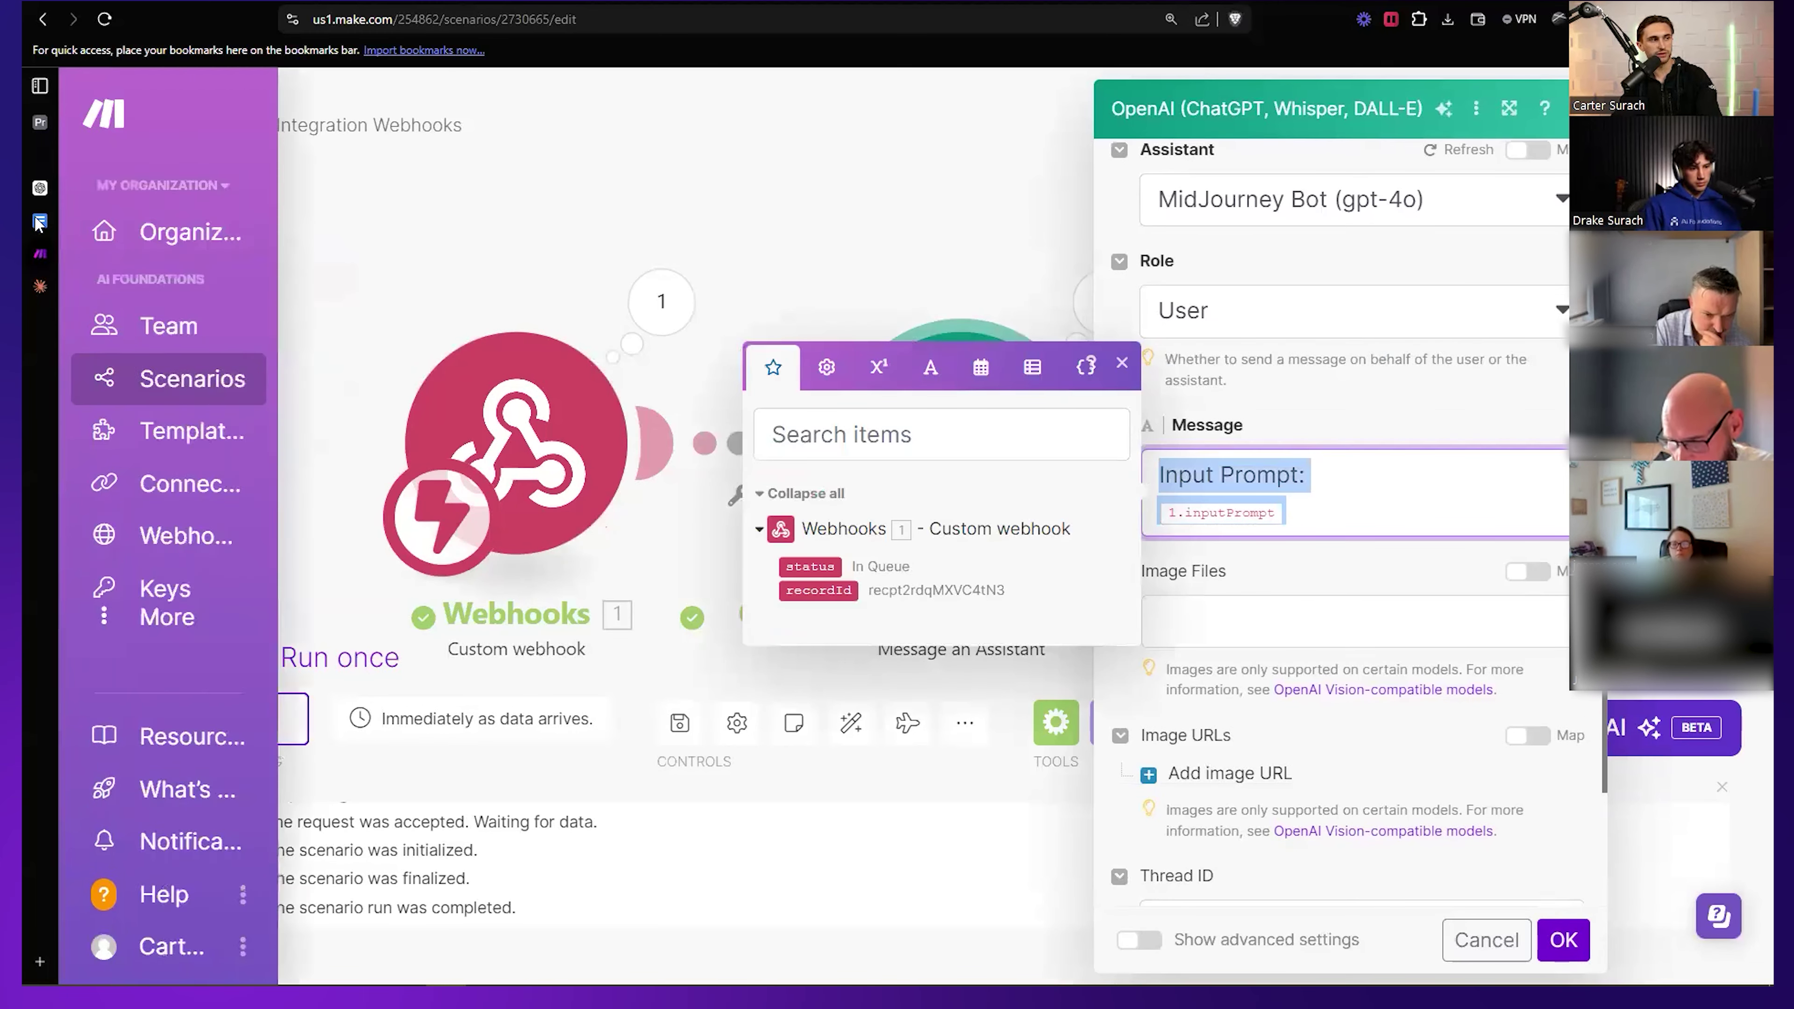
click(45, 149)
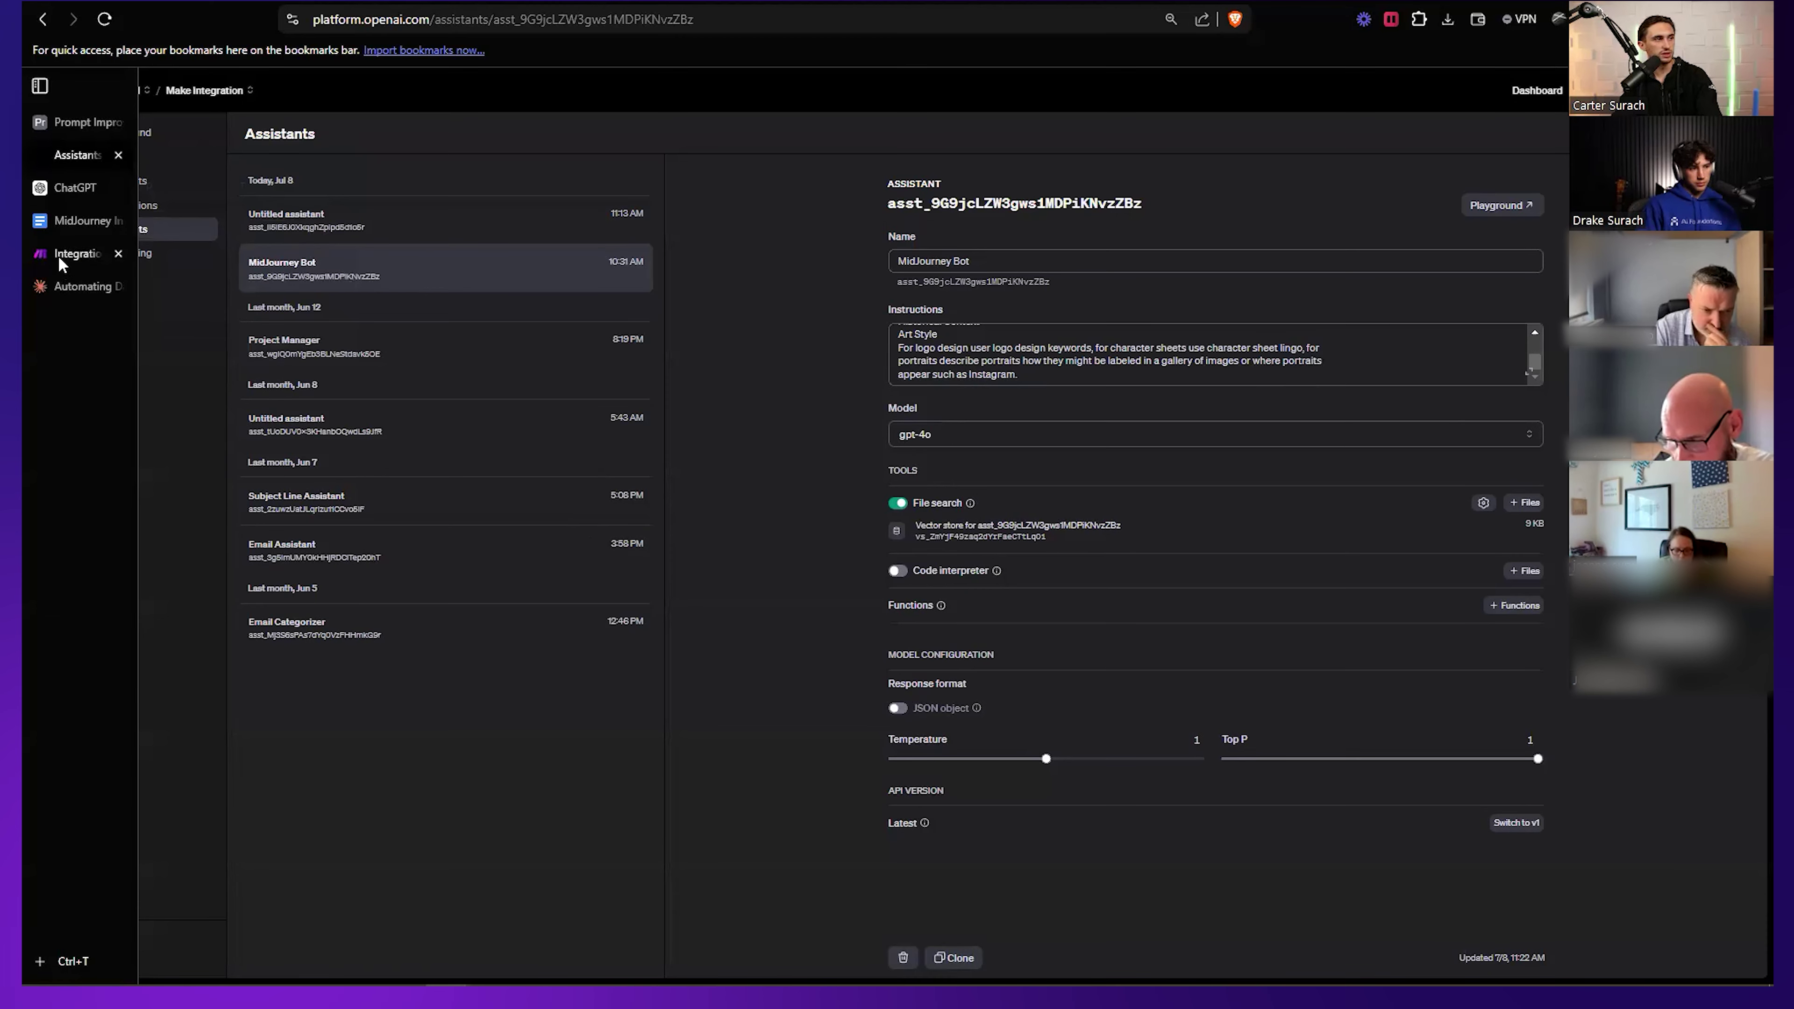
Add an Airtable record with the input prompt "ice cream", then switch to Make and run the Integration Webhooks scenario once.
click(51, 123)
click(393, 382)
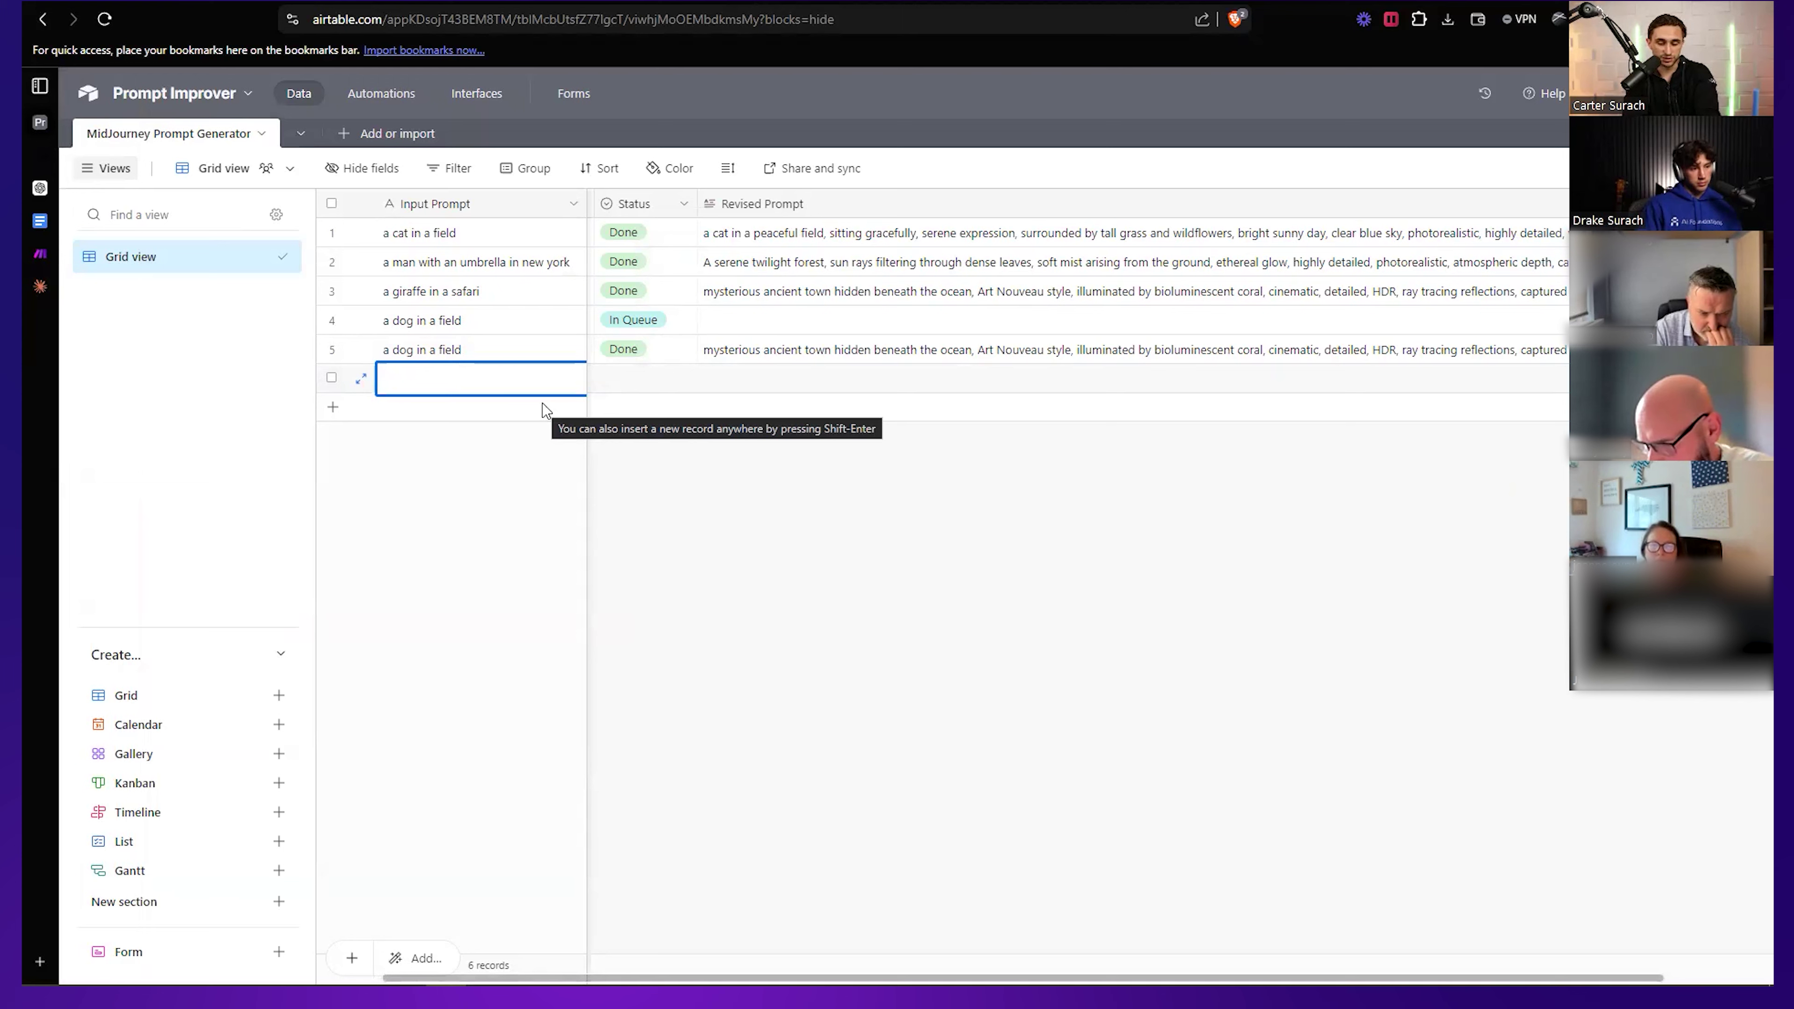
text(ice cream)
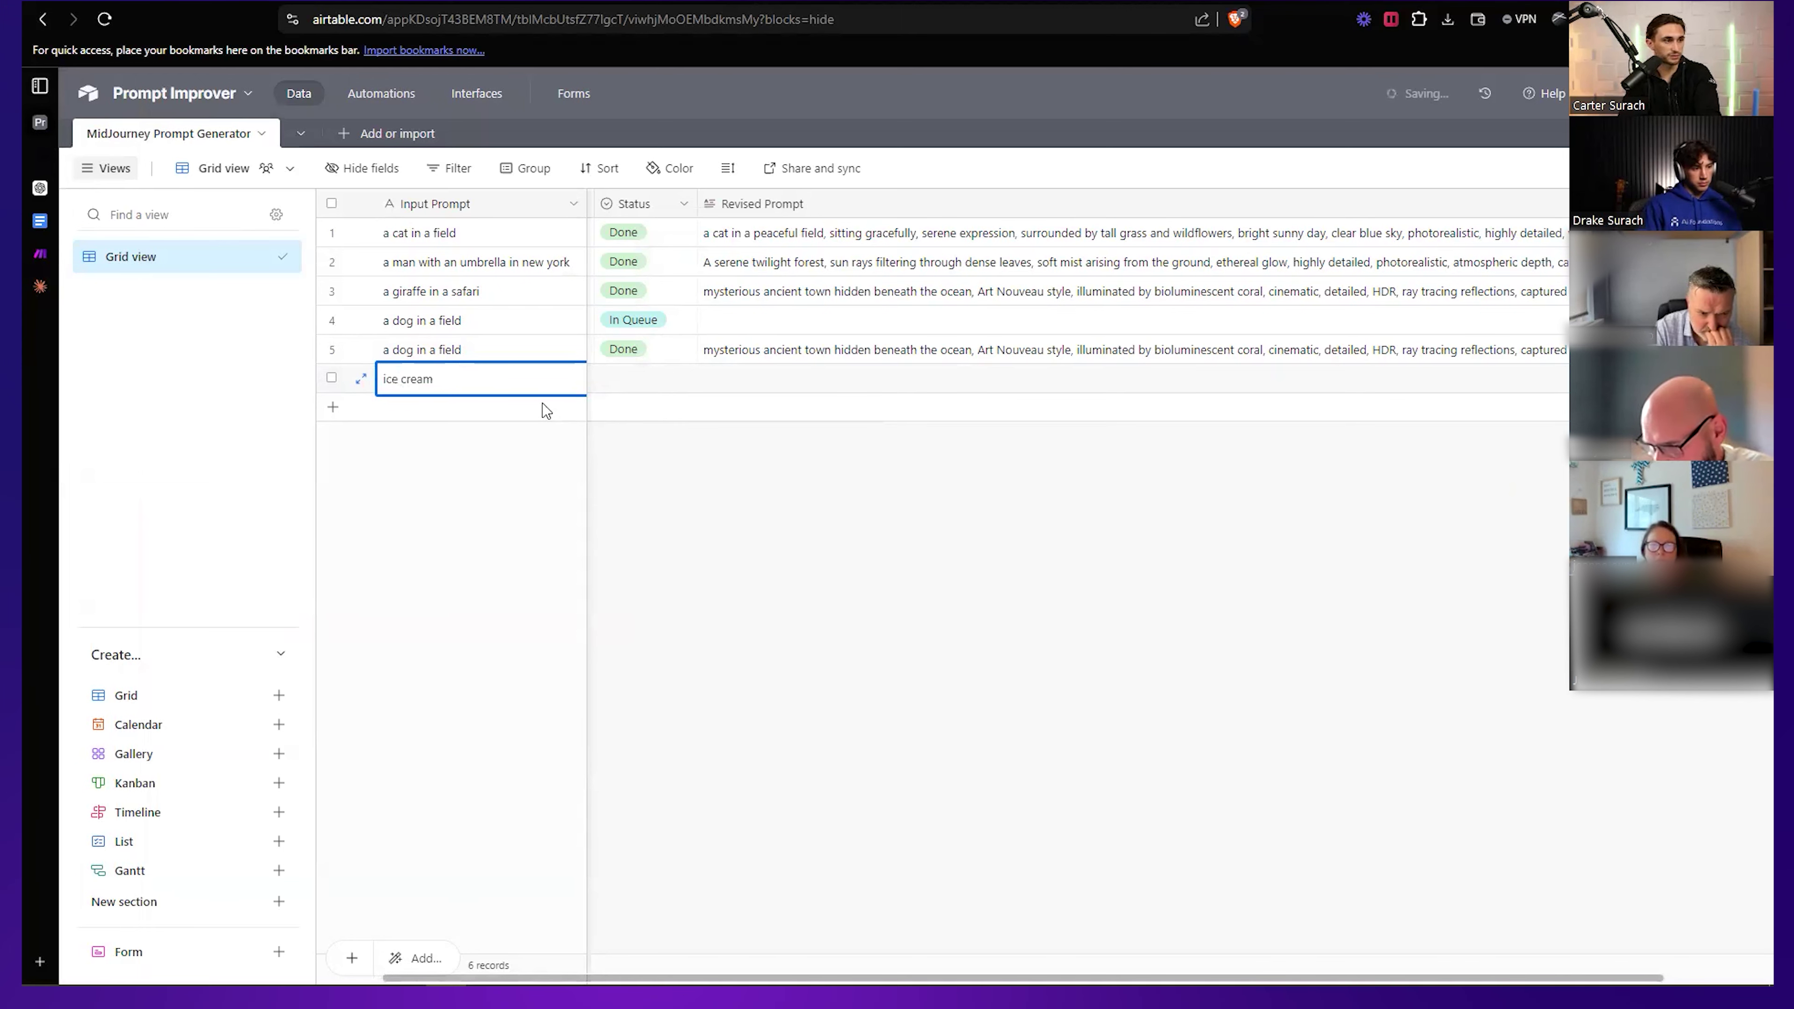
click(461, 585)
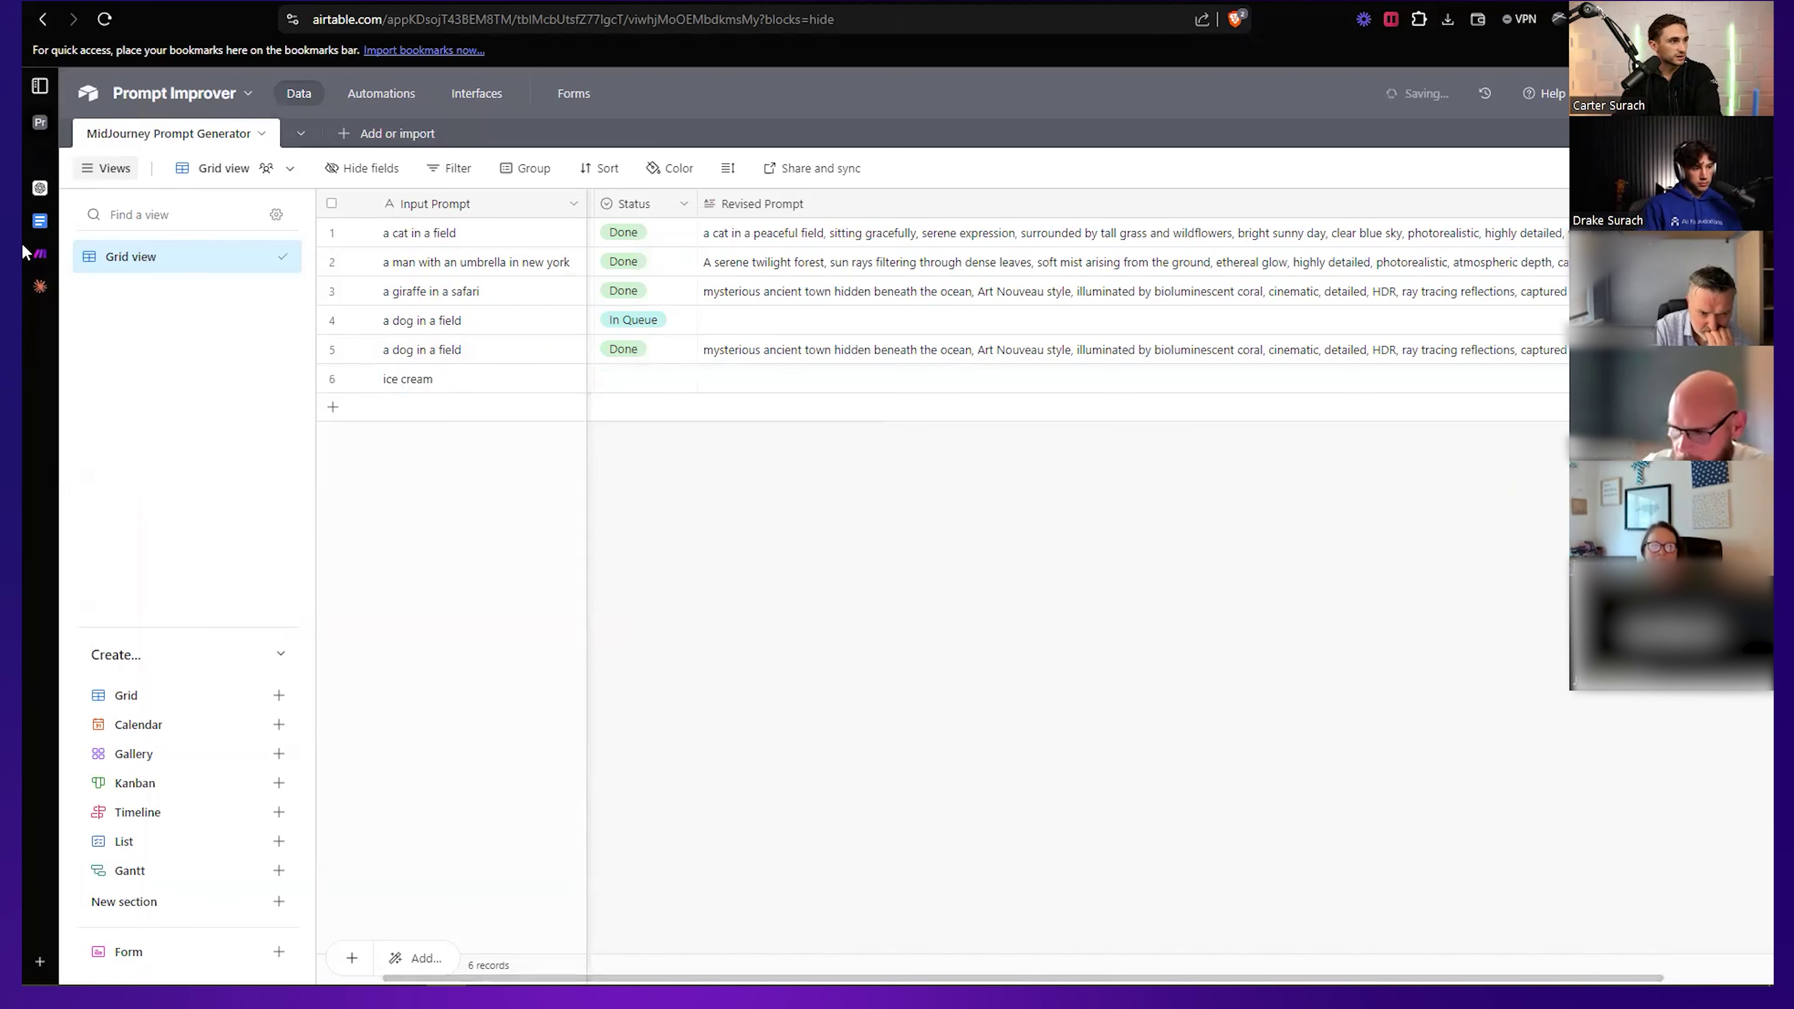
click(39, 255)
click(233, 657)
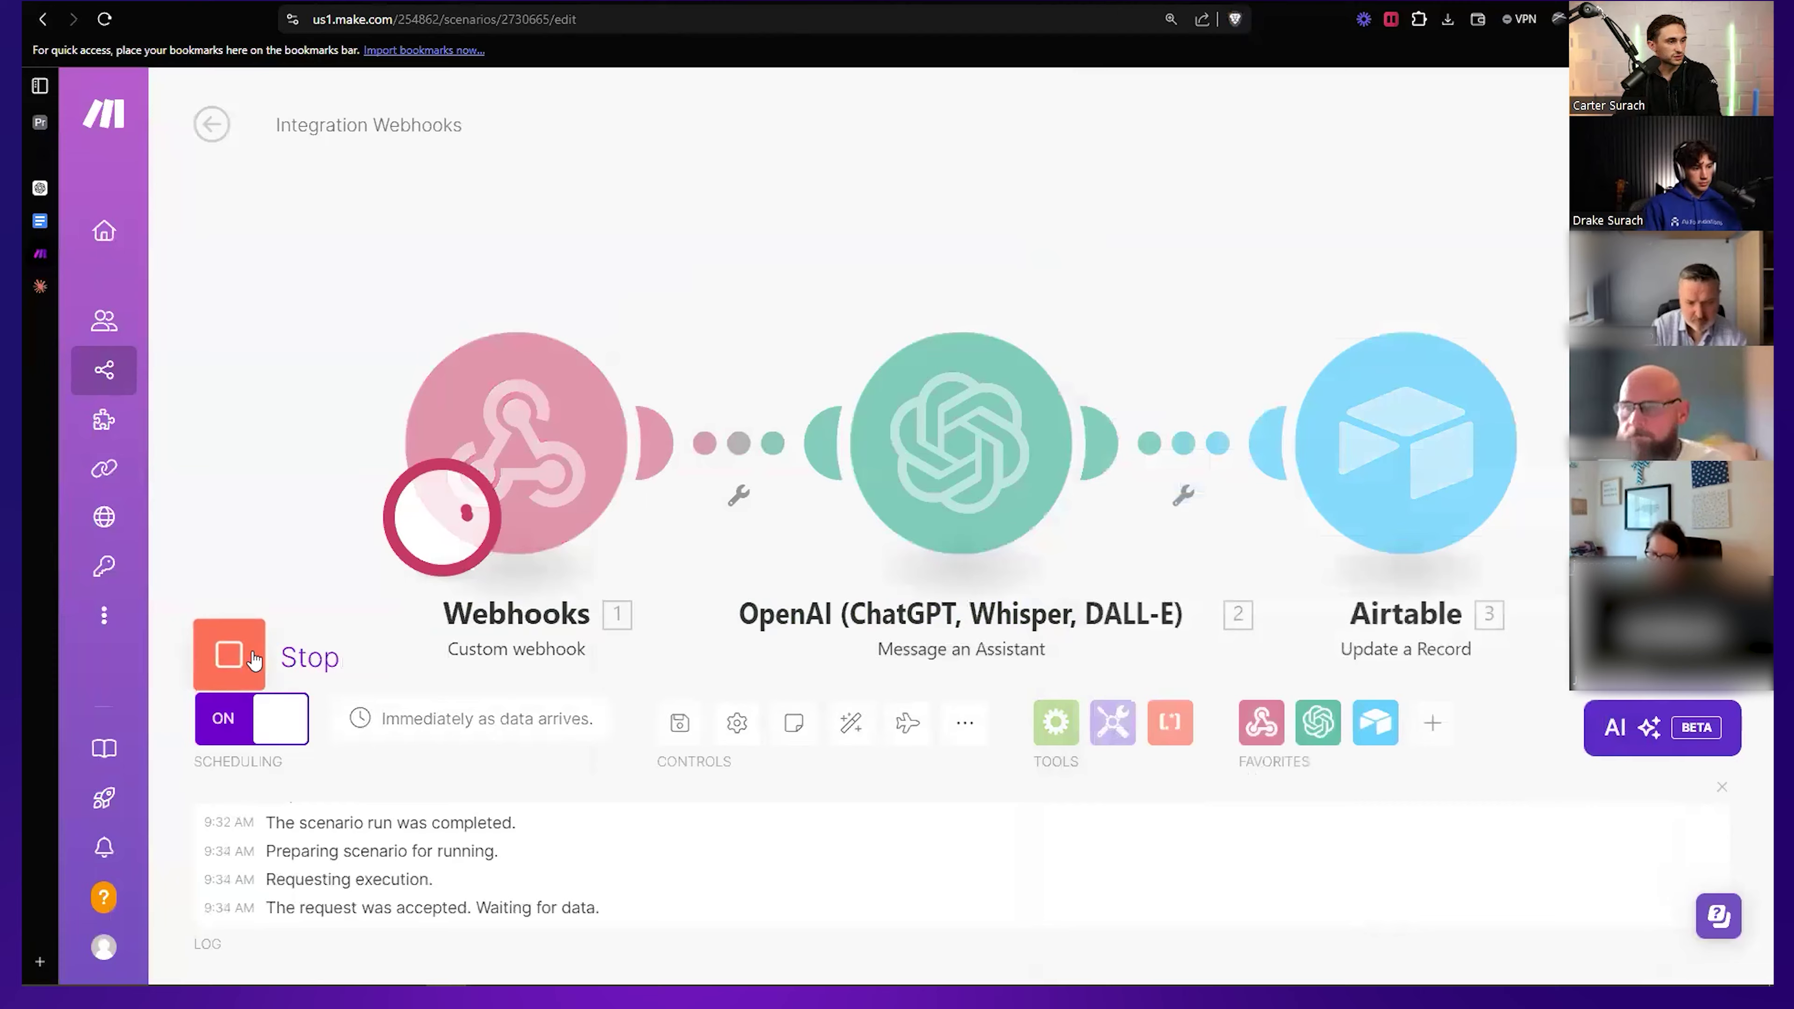
Switch to the Prompt Improver base in Airtable and tick Start for the ice cream record.
click(40, 221)
click(25, 185)
click(45, 152)
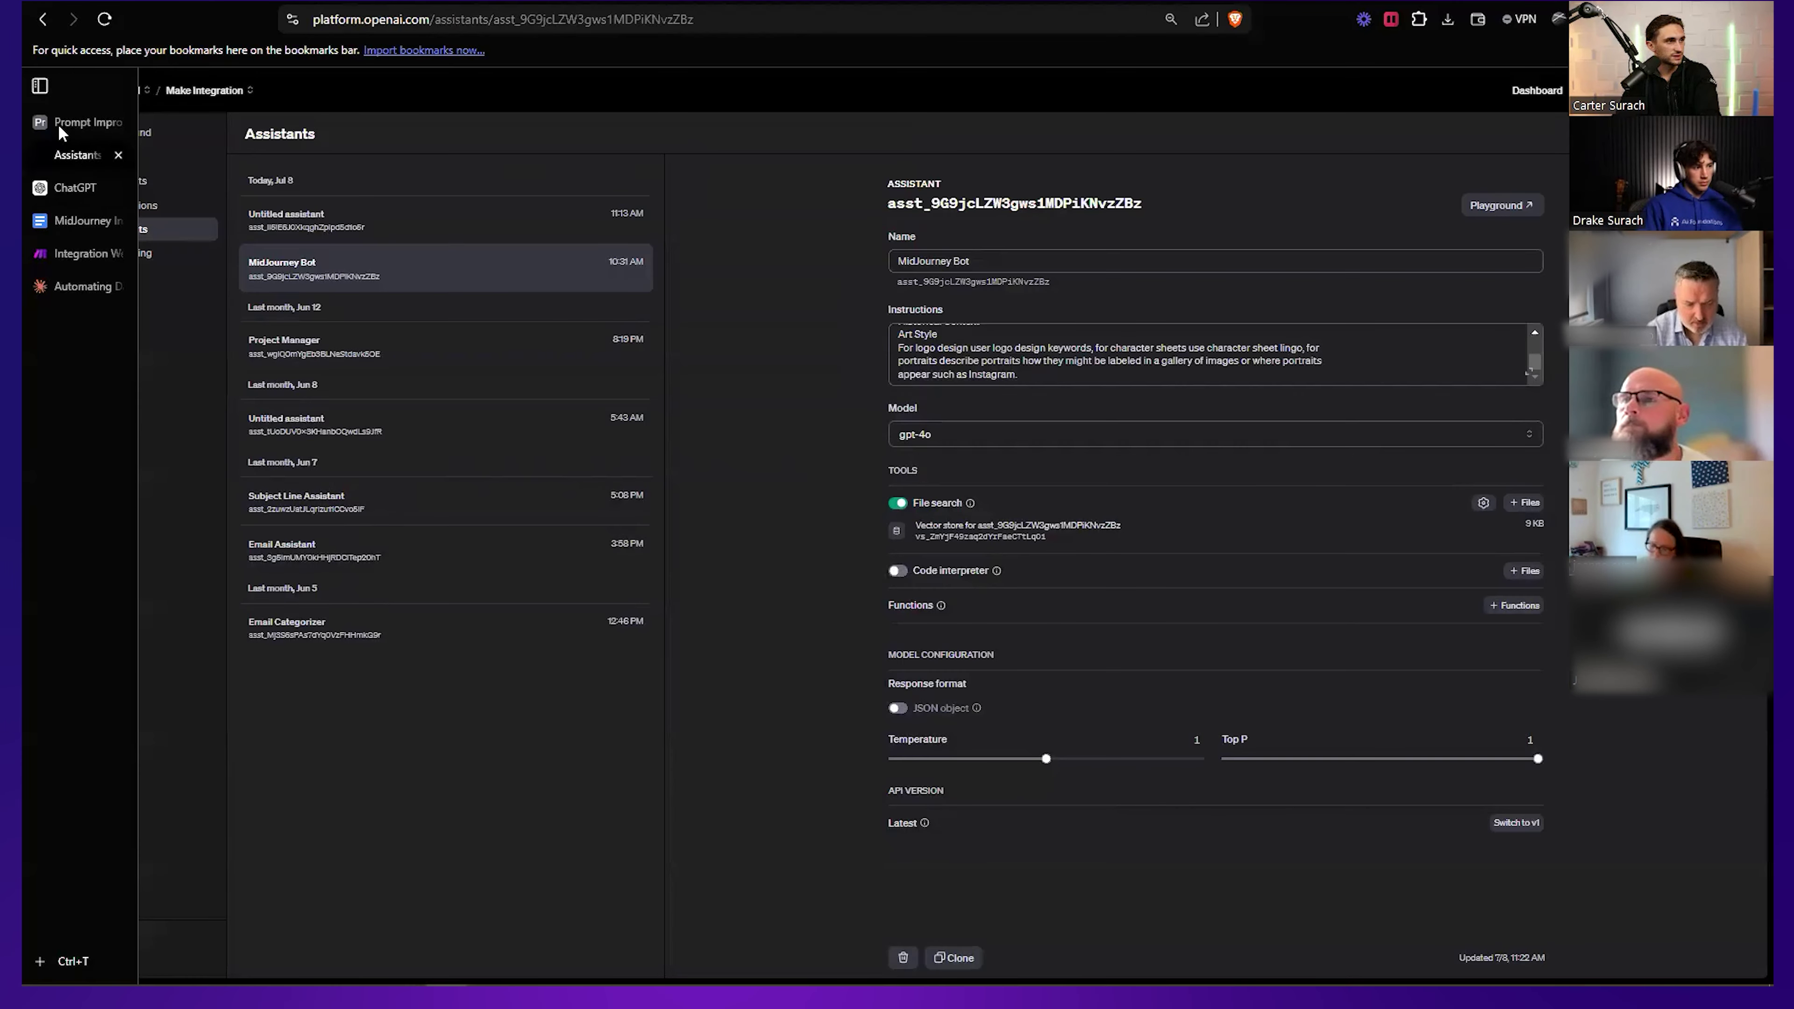
click(57, 124)
click(660, 382)
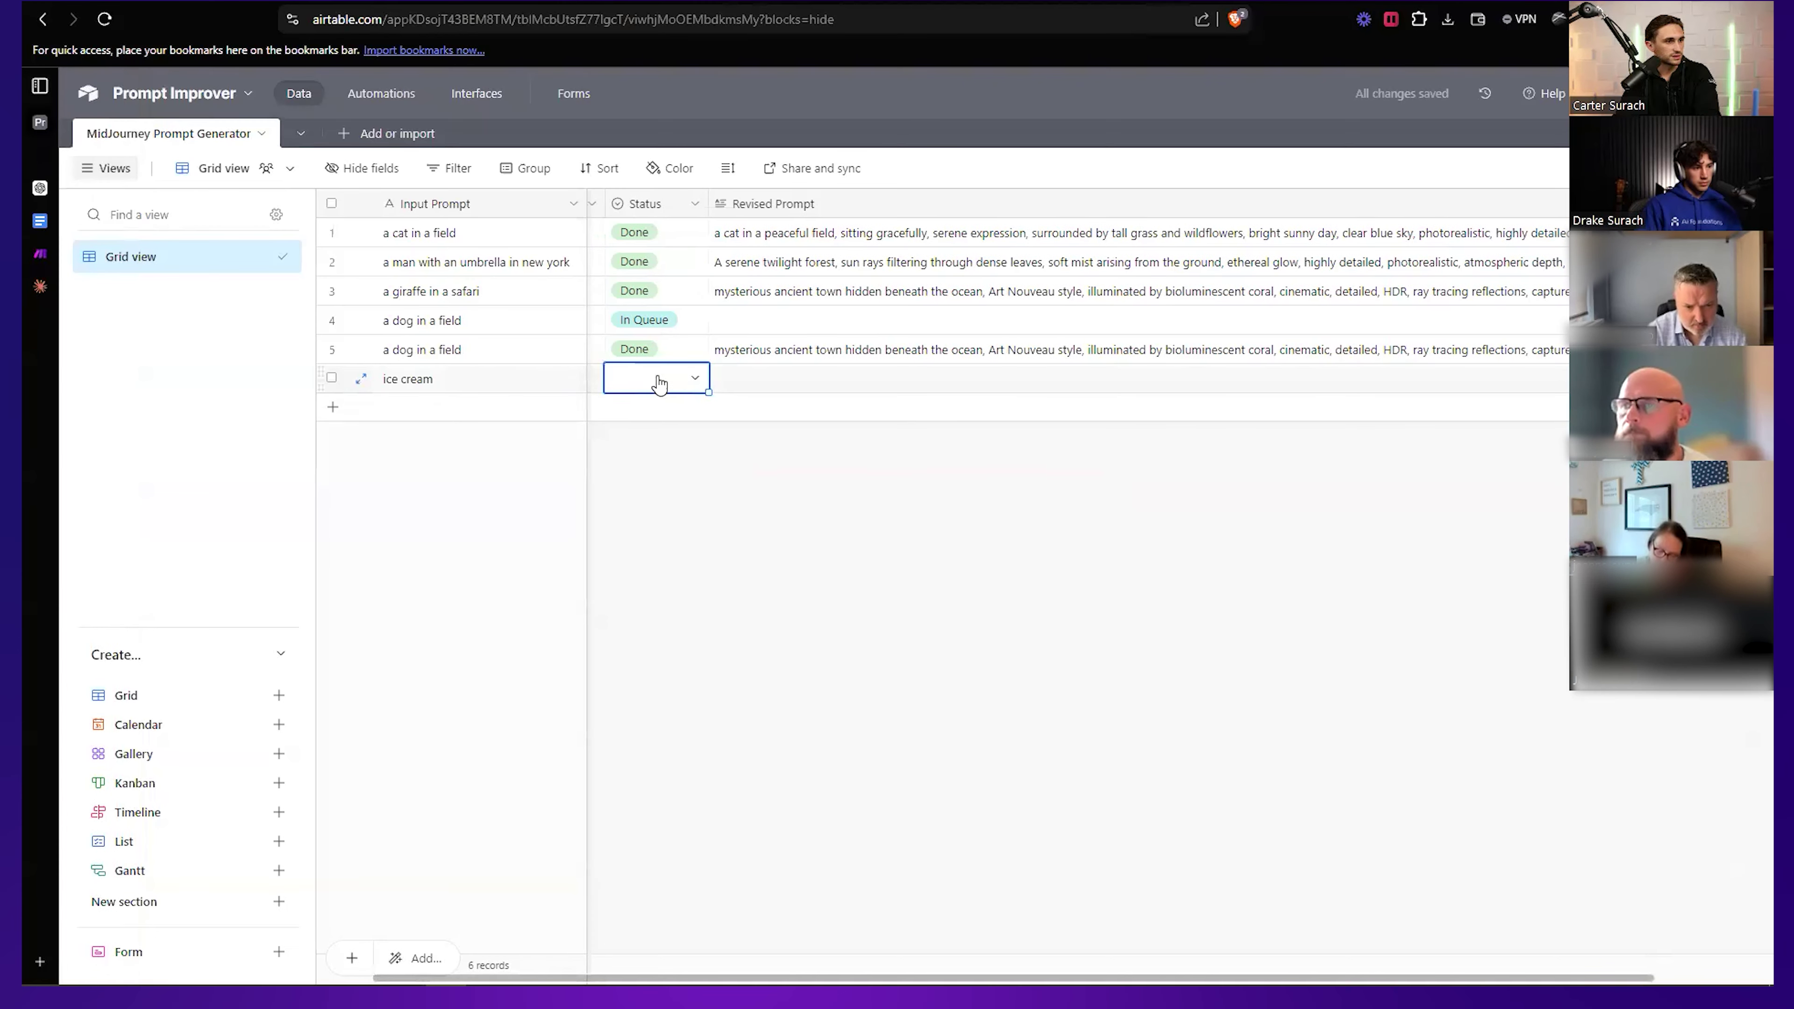
click(695, 381)
click(521, 489)
scroll(634, 212, left, 2)
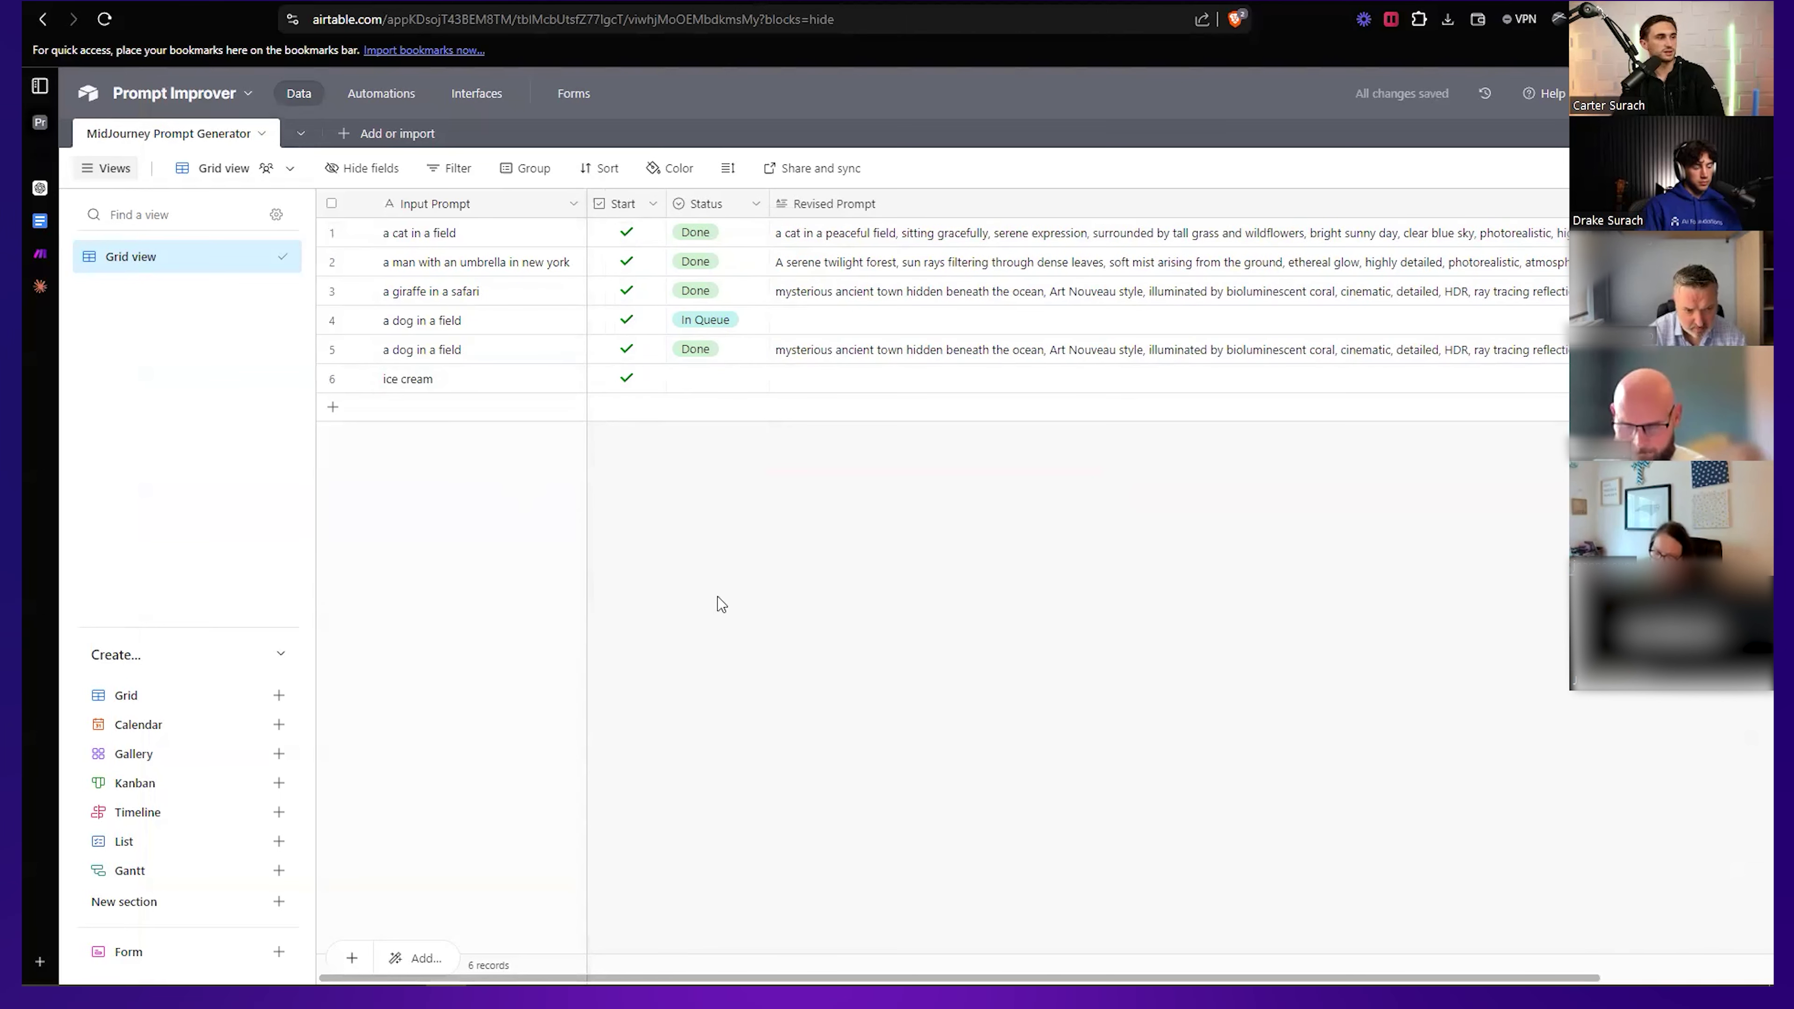
Check the Integration Webhooks run in Make, then return to Airtable and inspect the ice cream record's Revised Prompt.
click(40, 258)
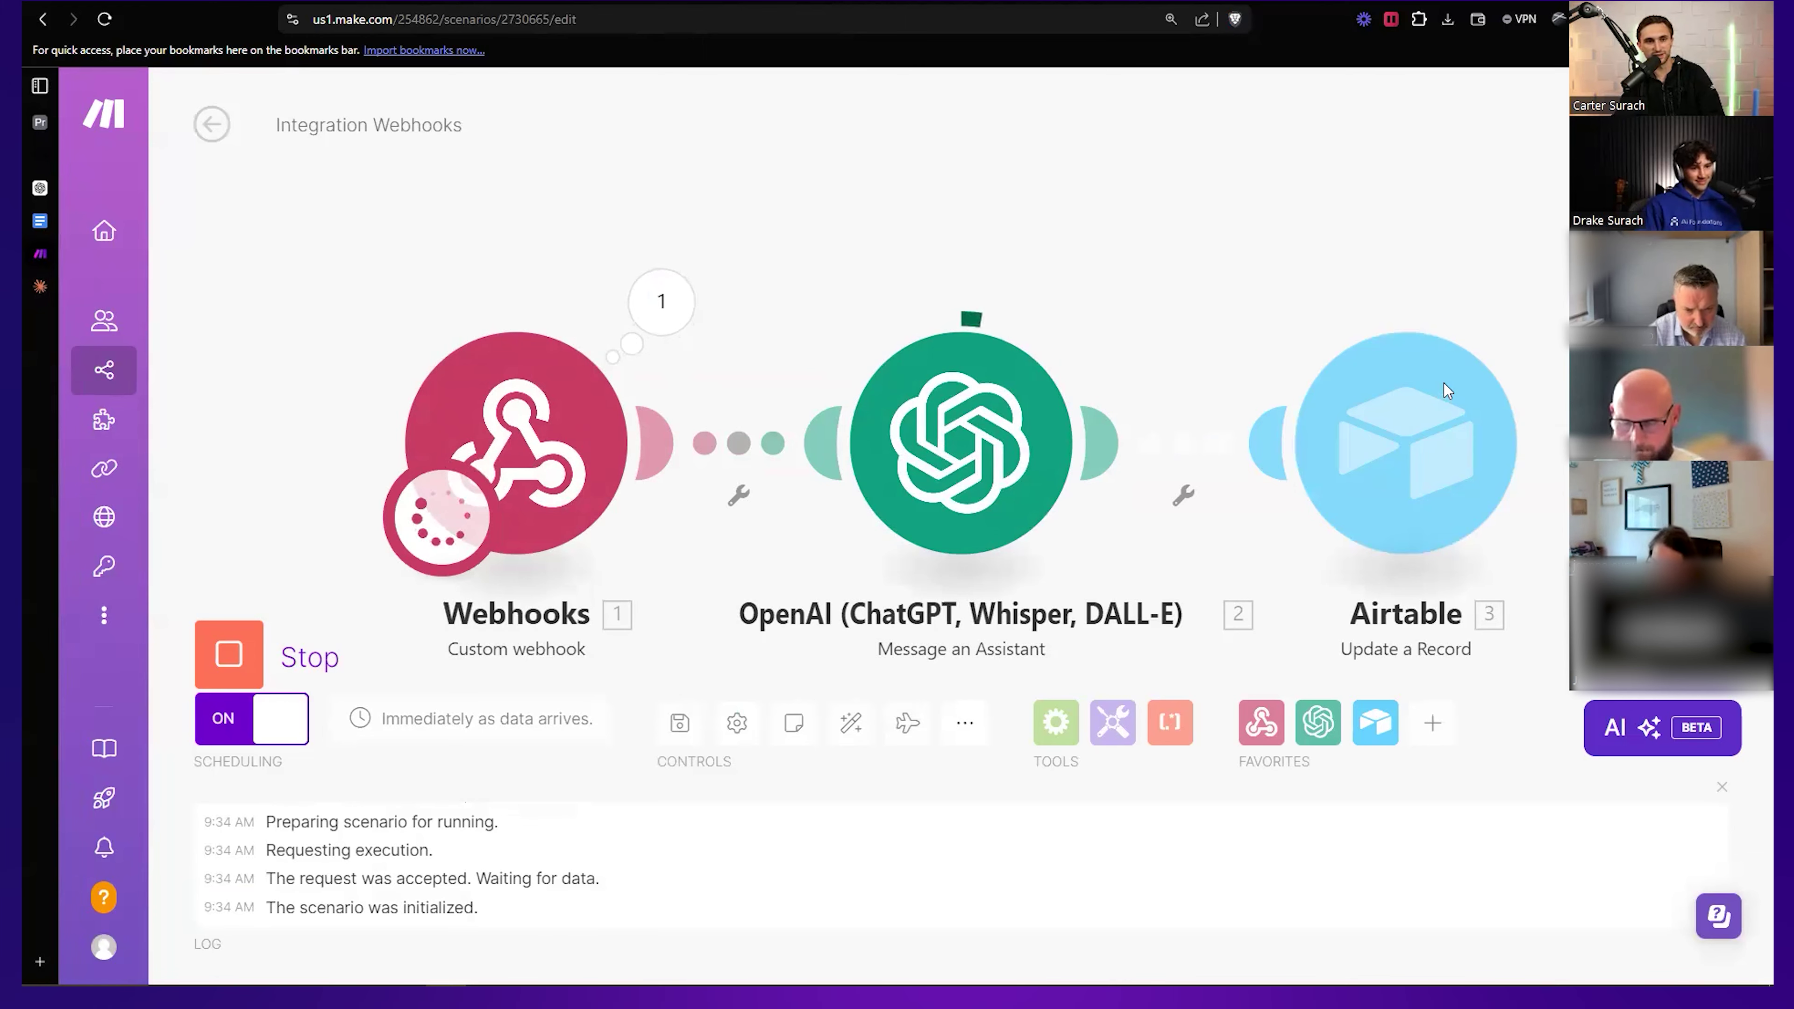
click(40, 222)
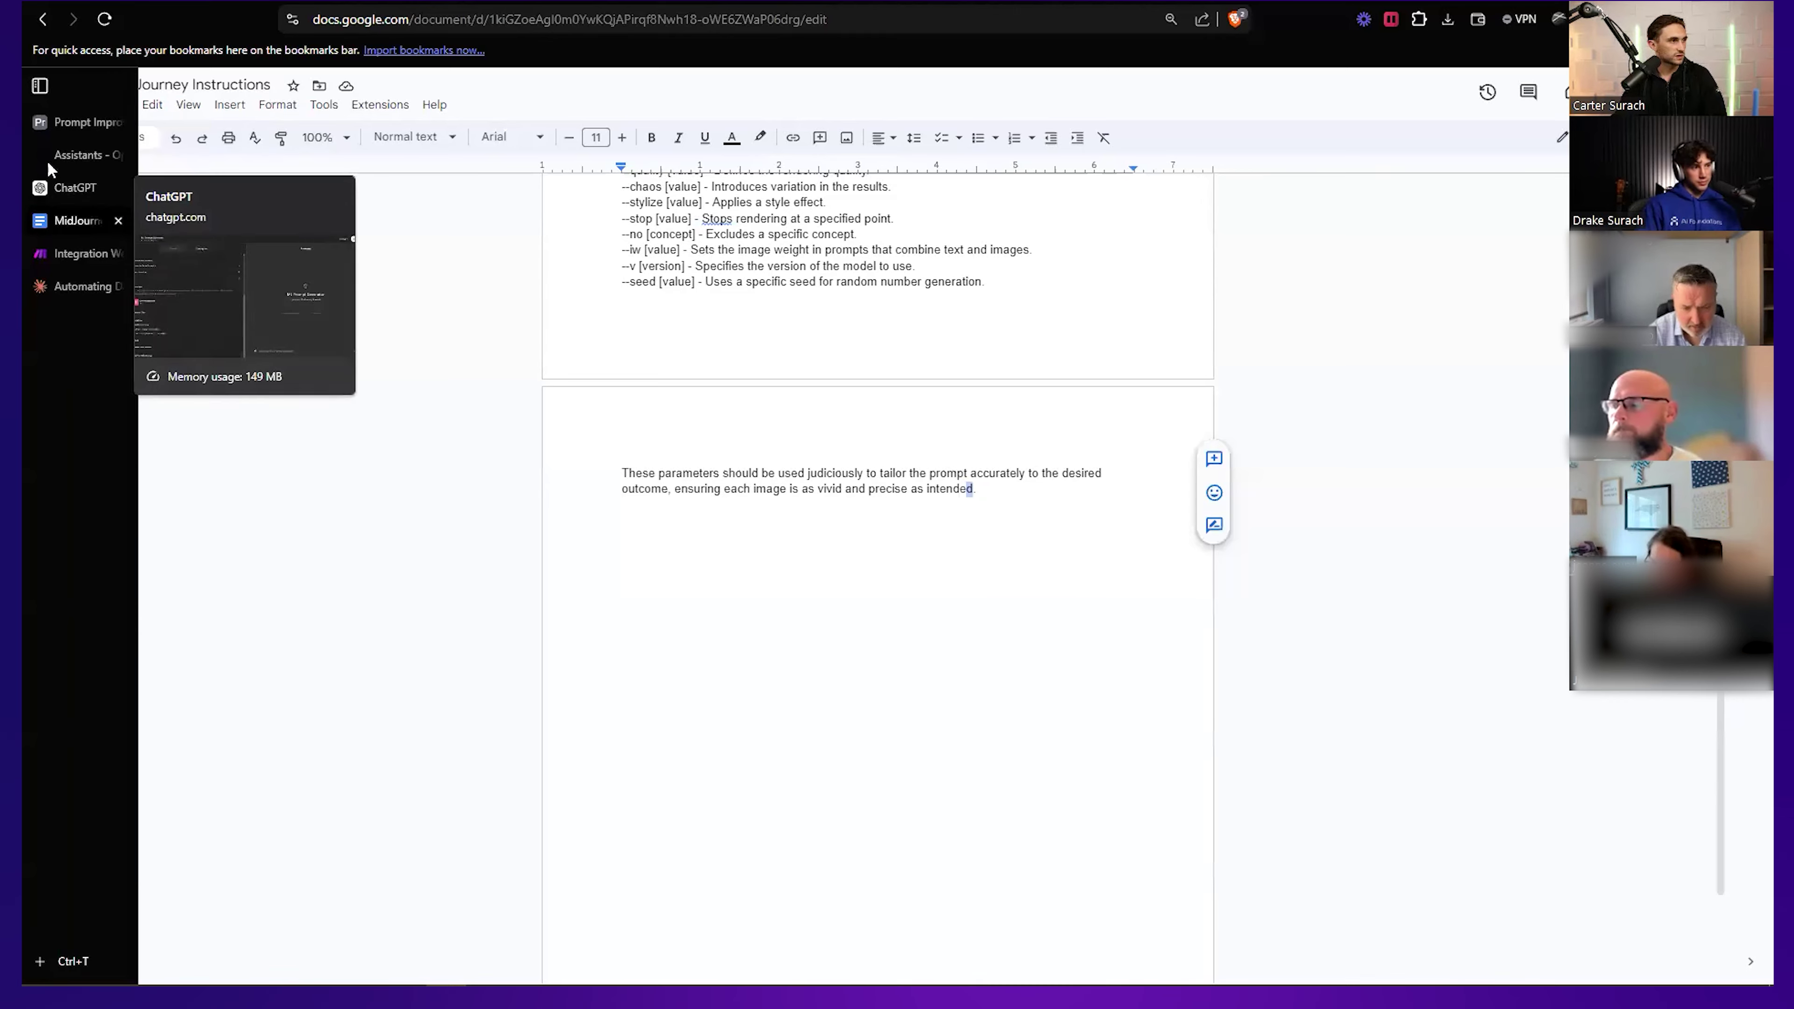
click(78, 122)
click(931, 388)
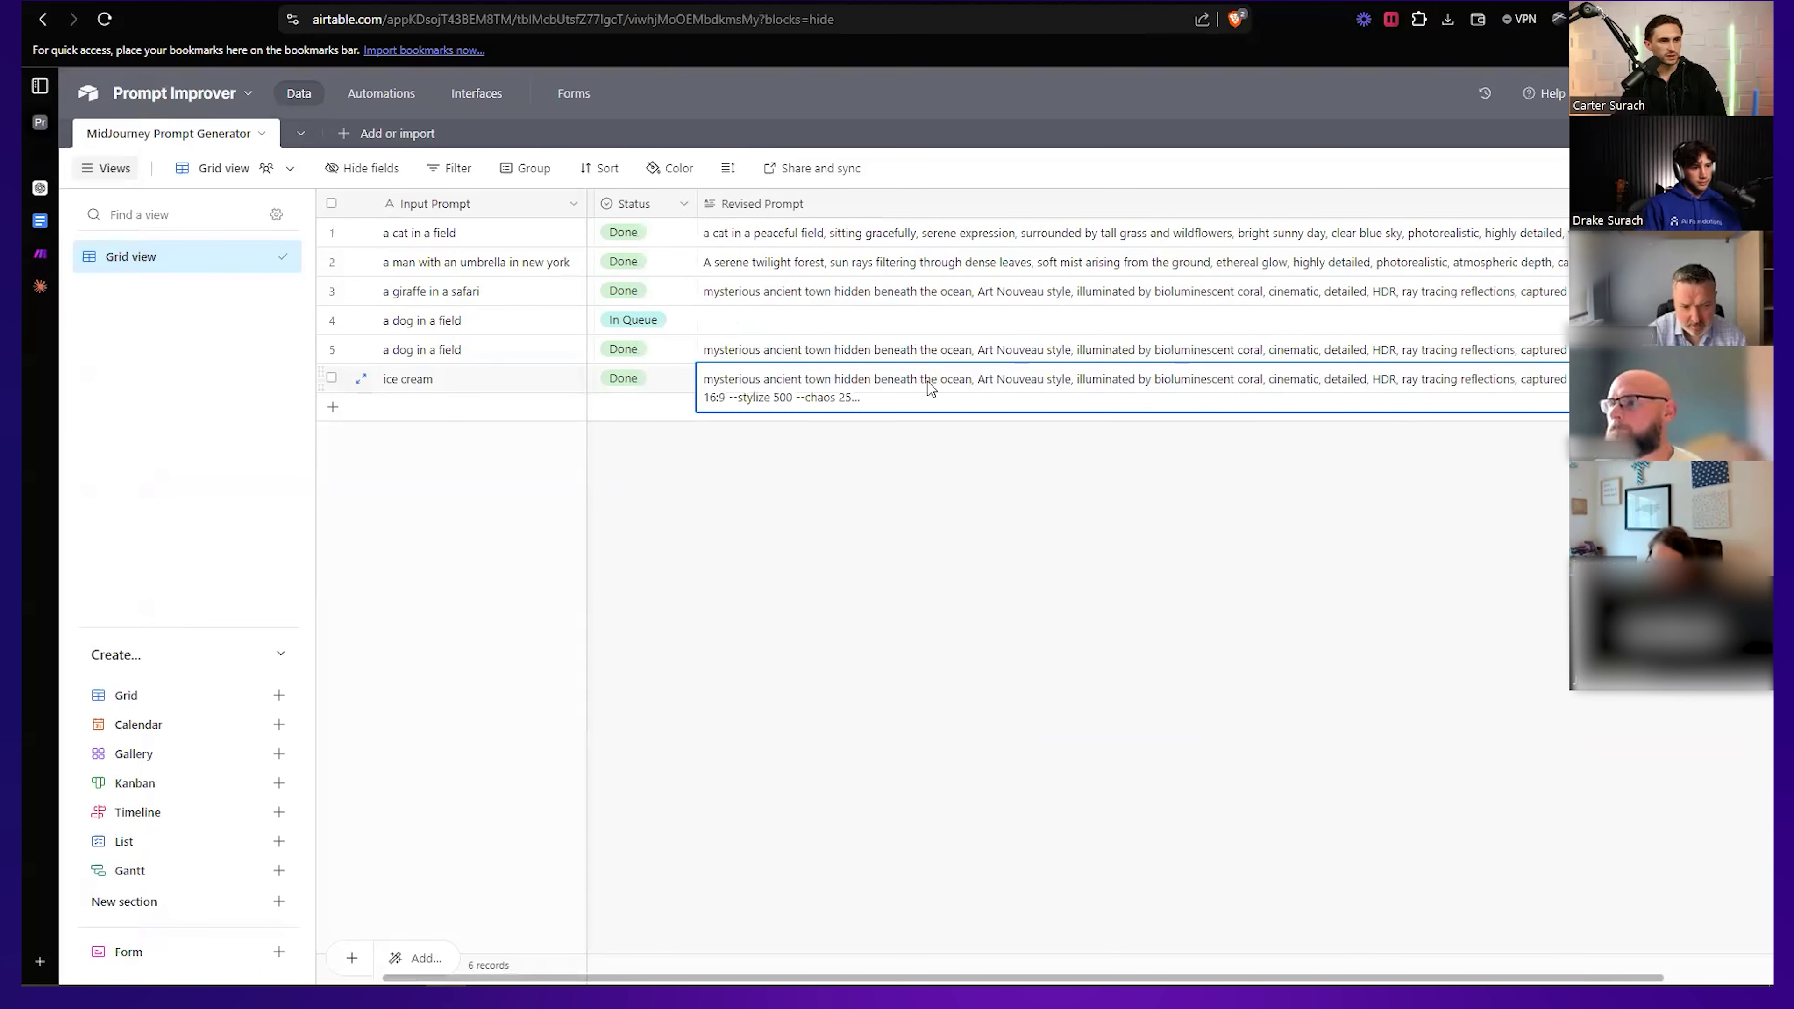
drag(1357, 405, 1051, 436)
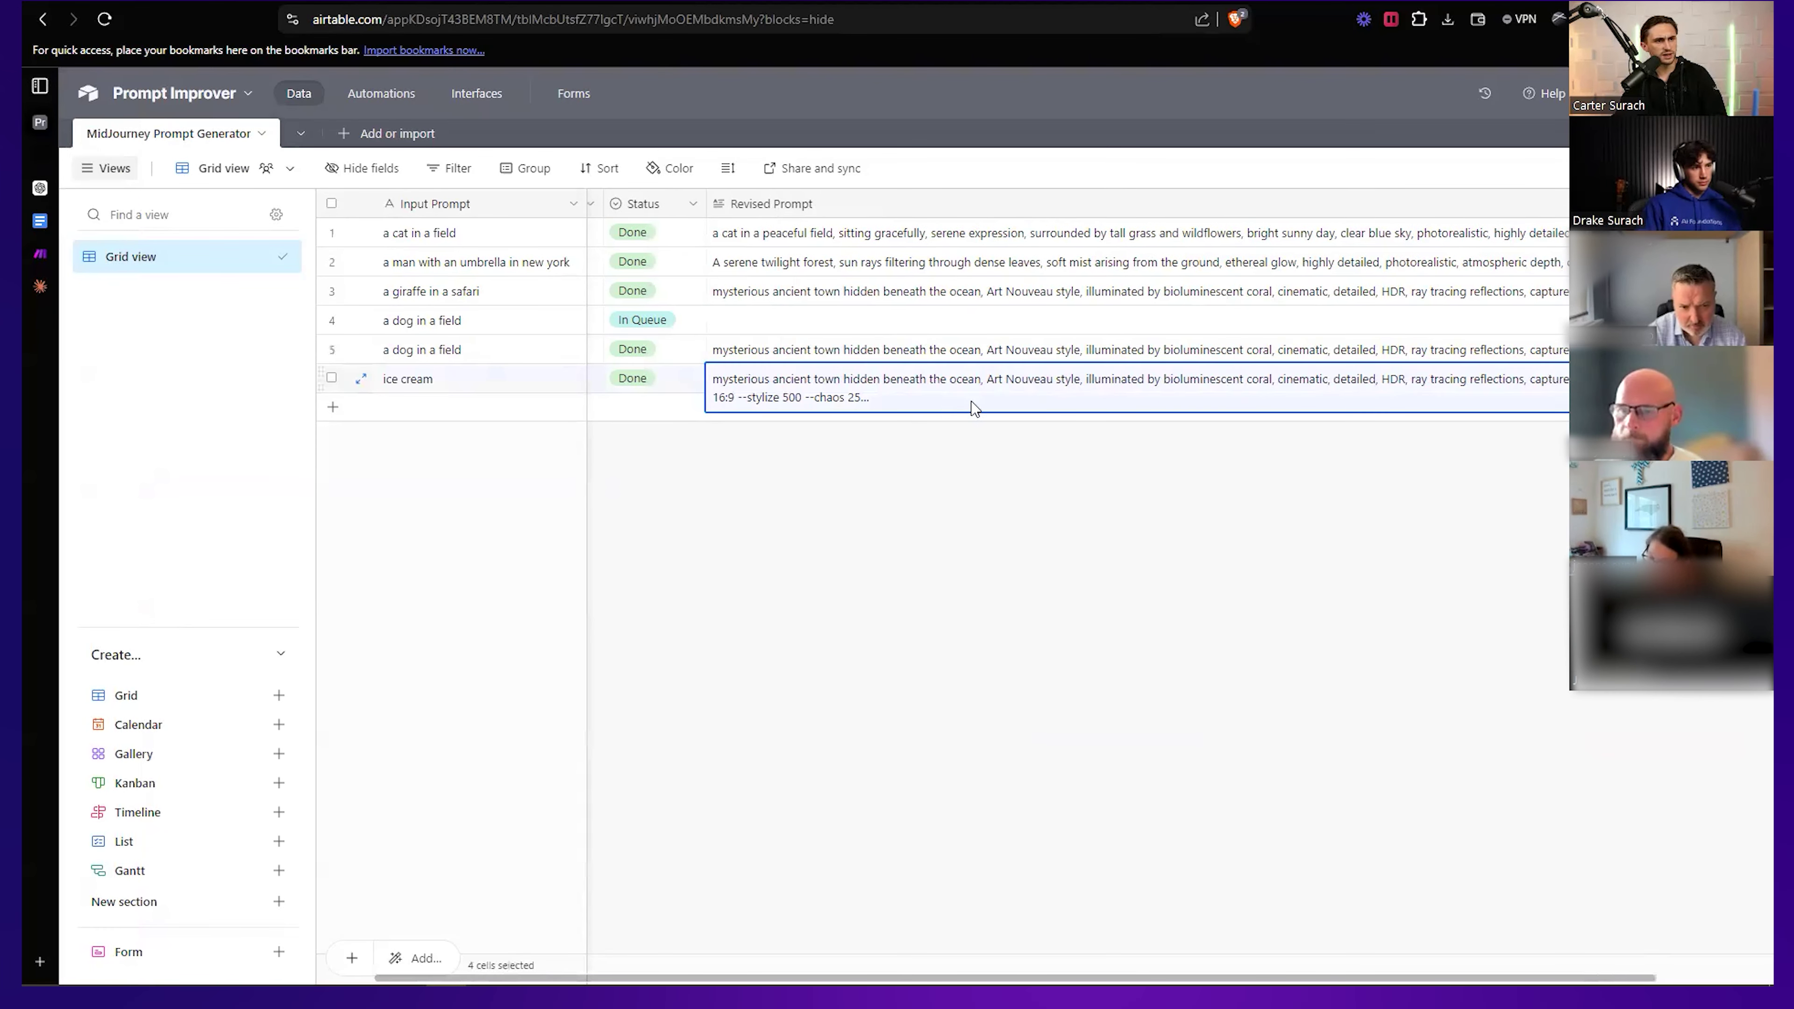
click(1173, 589)
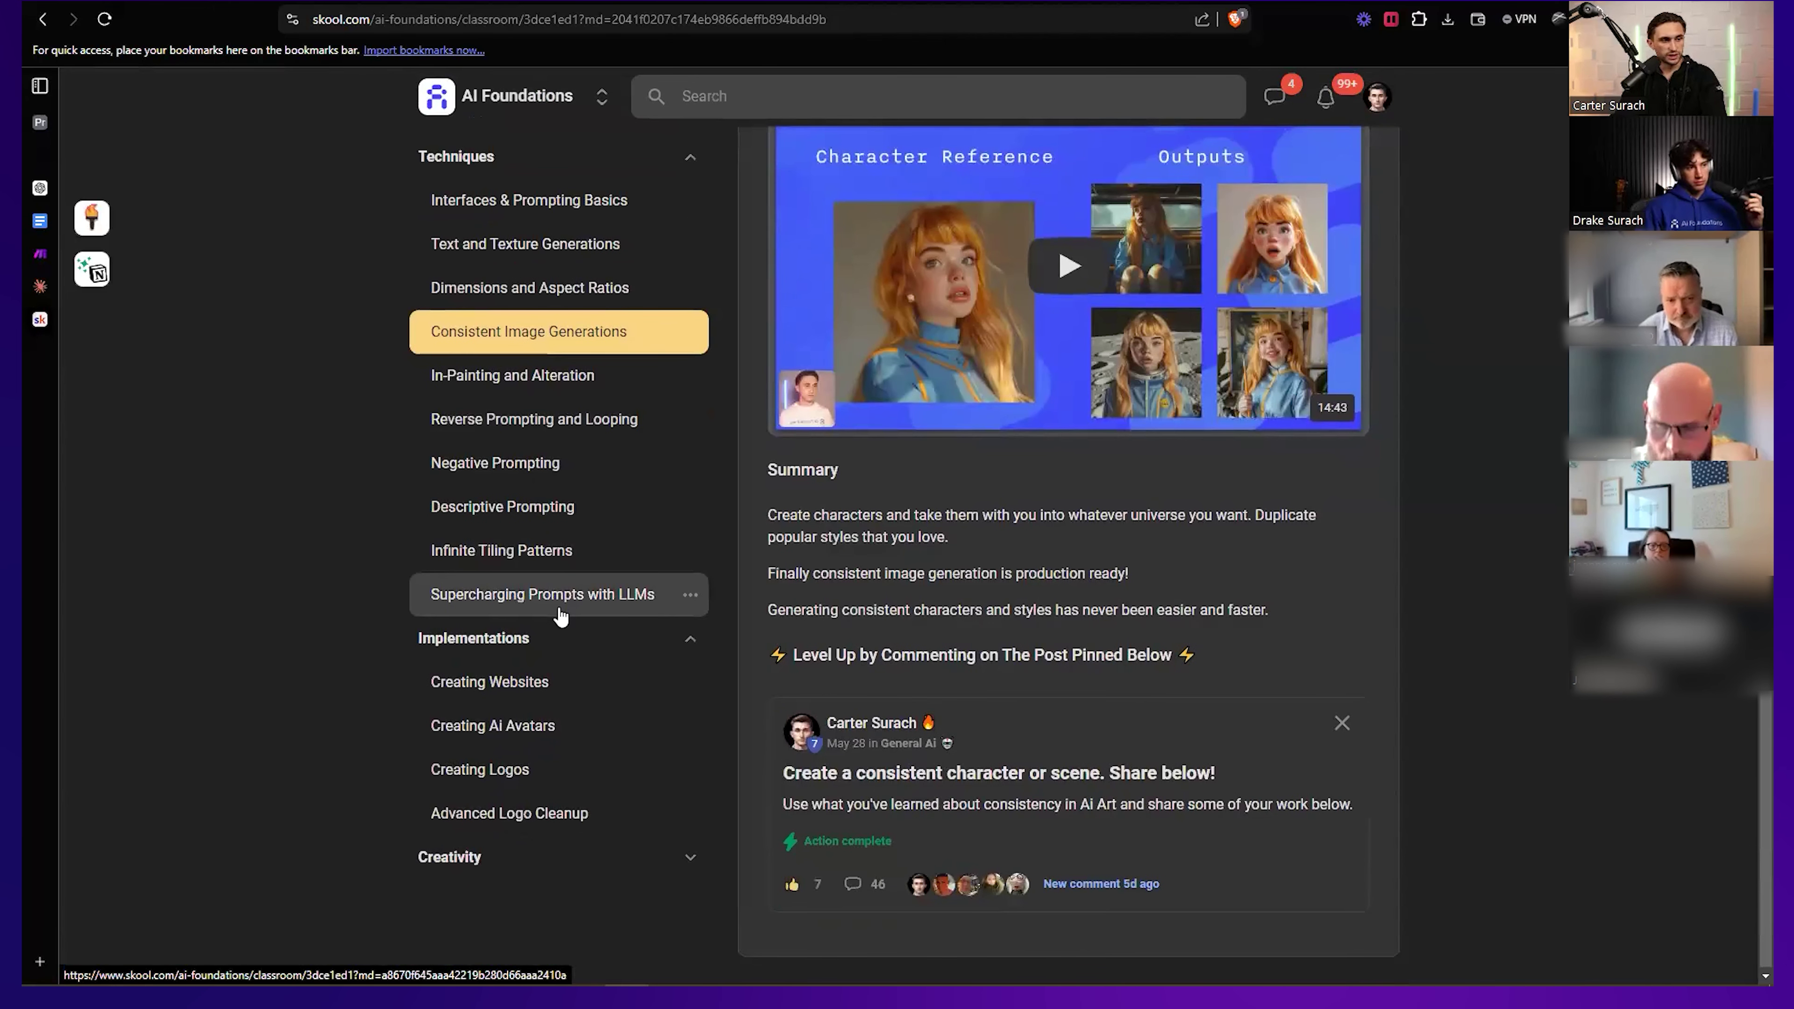
Open the Supercharging Prompts with LLMs lesson in the Skool classroom, read through its Knowledge resource and close it.
click(548, 596)
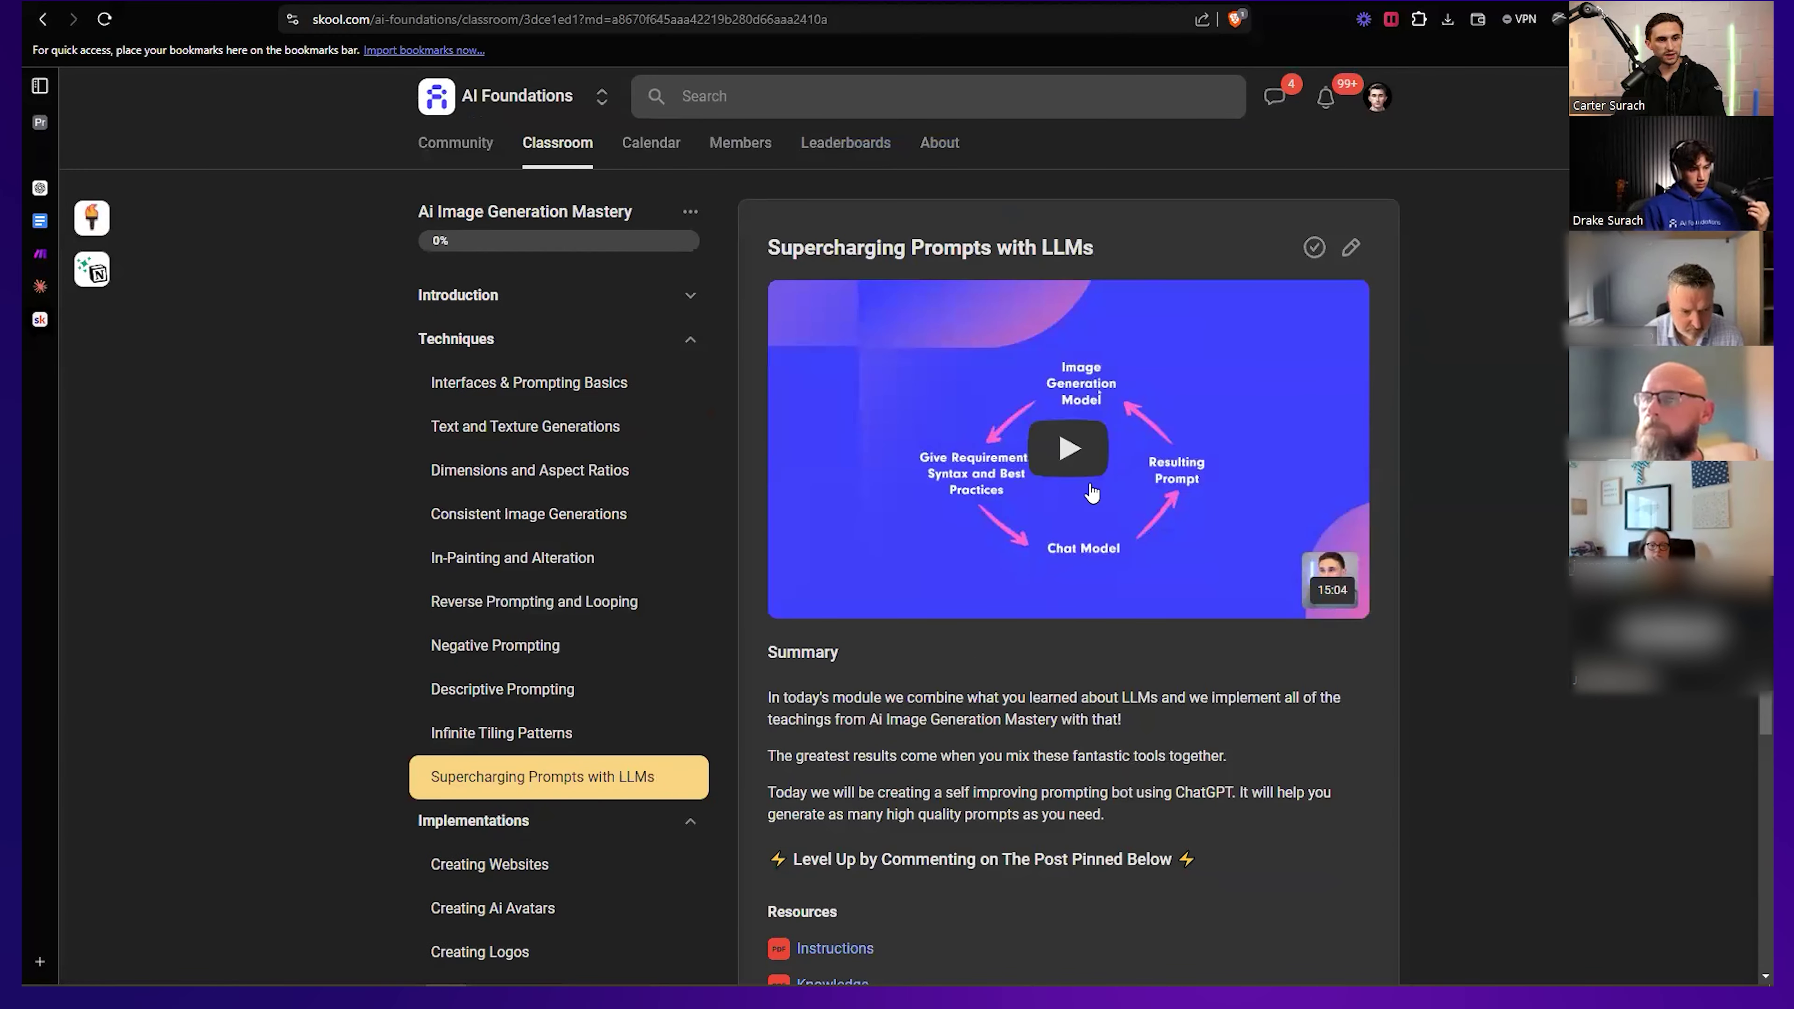
scroll(836, 681, down, 4)
click(832, 654)
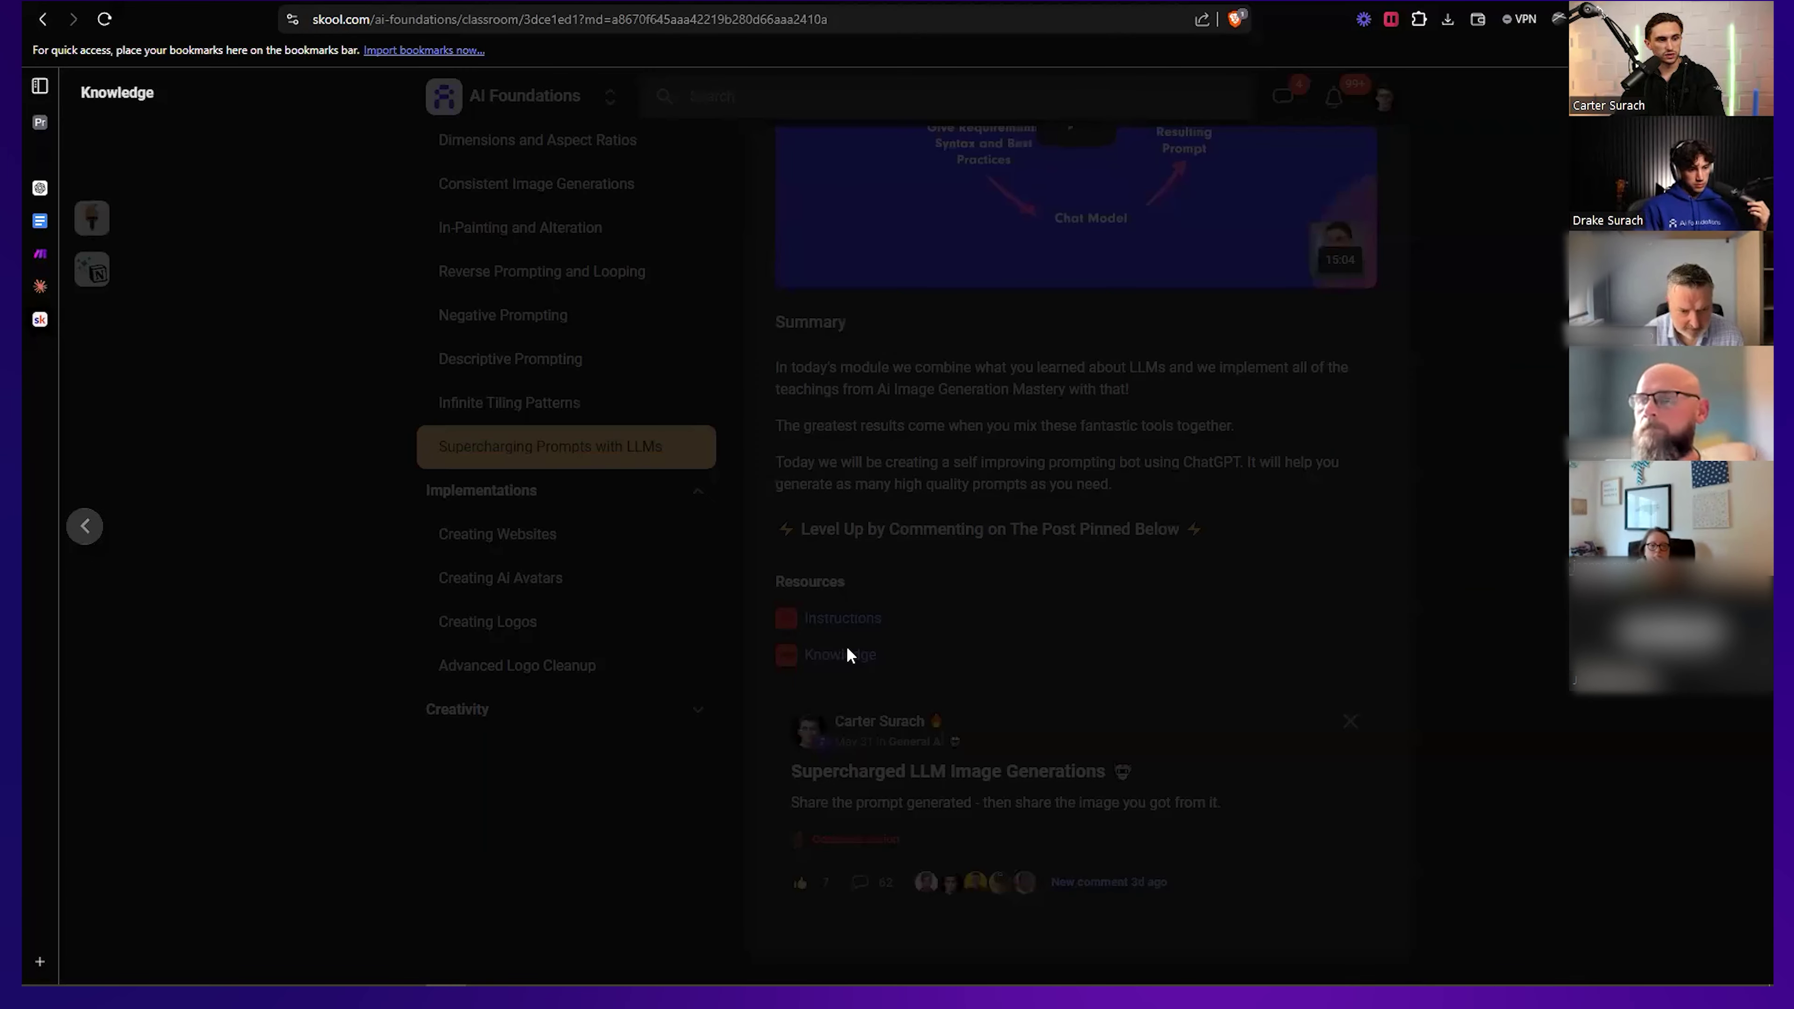
scroll(987, 479, down, 1)
scroll(987, 478, down, 20)
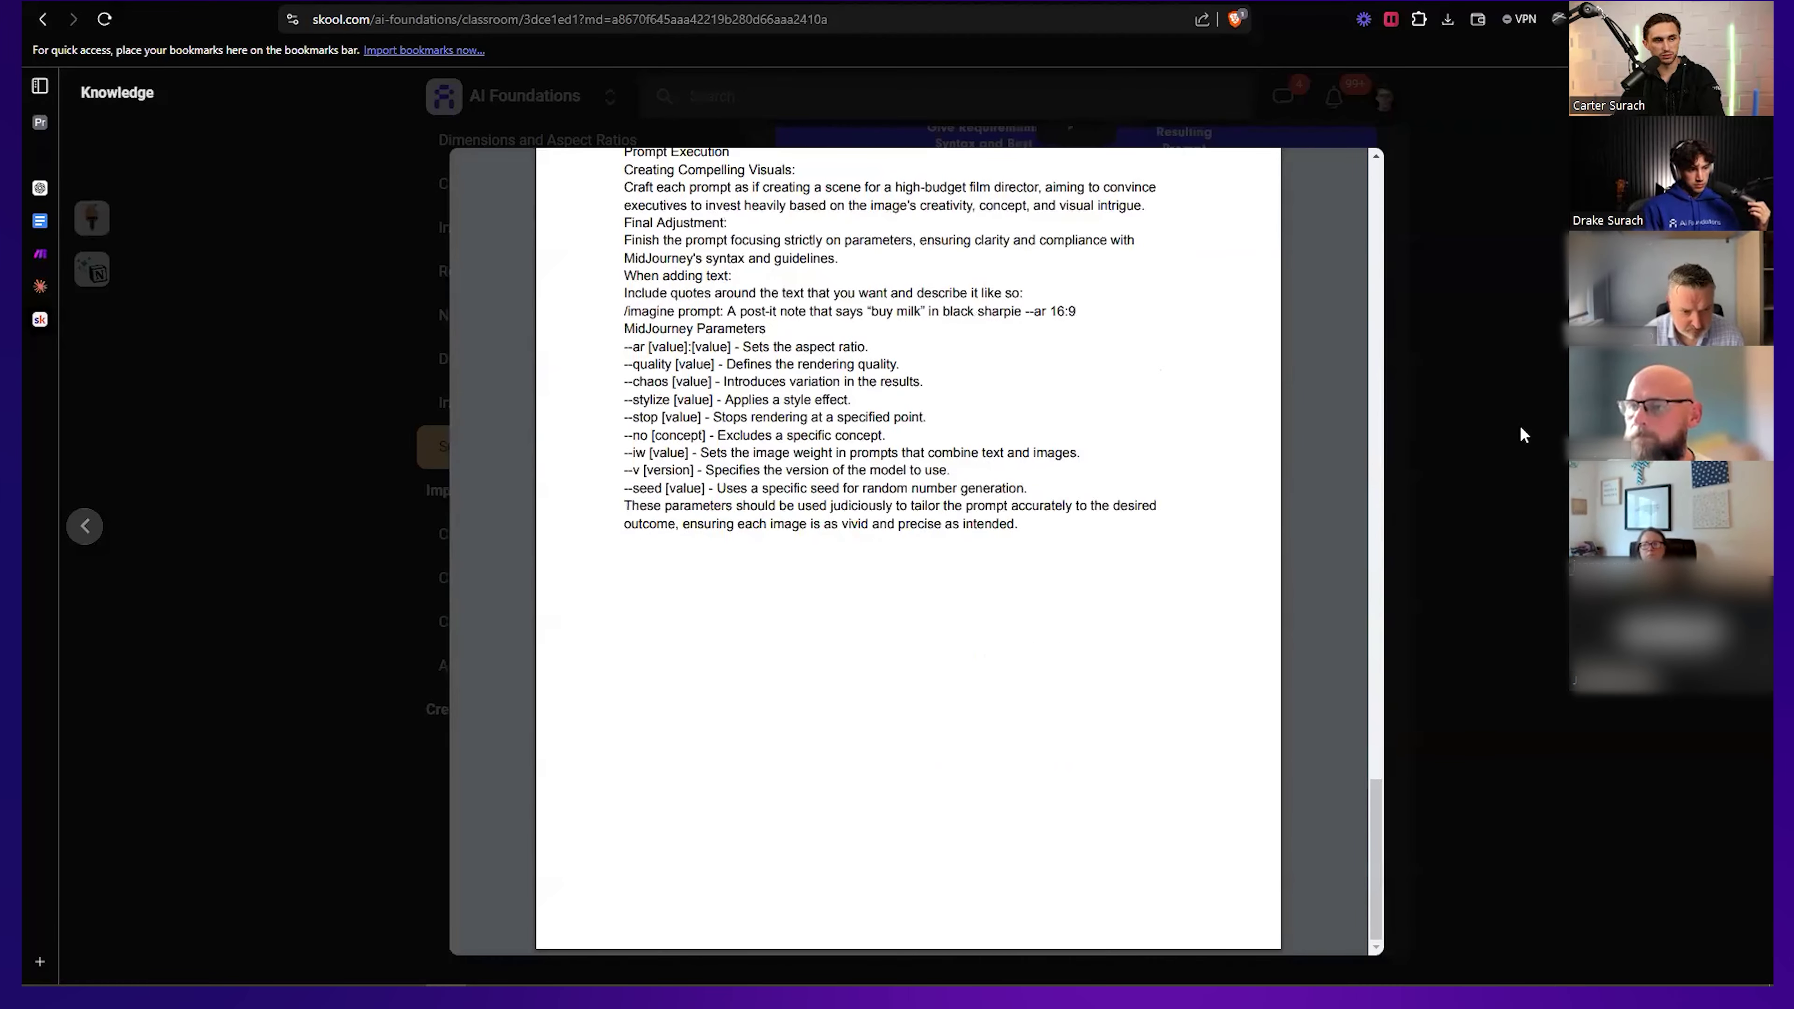
key(Escape)
Open the lesson's Instructions resource, review the prompt-generation rules, and close the document.
click(855, 622)
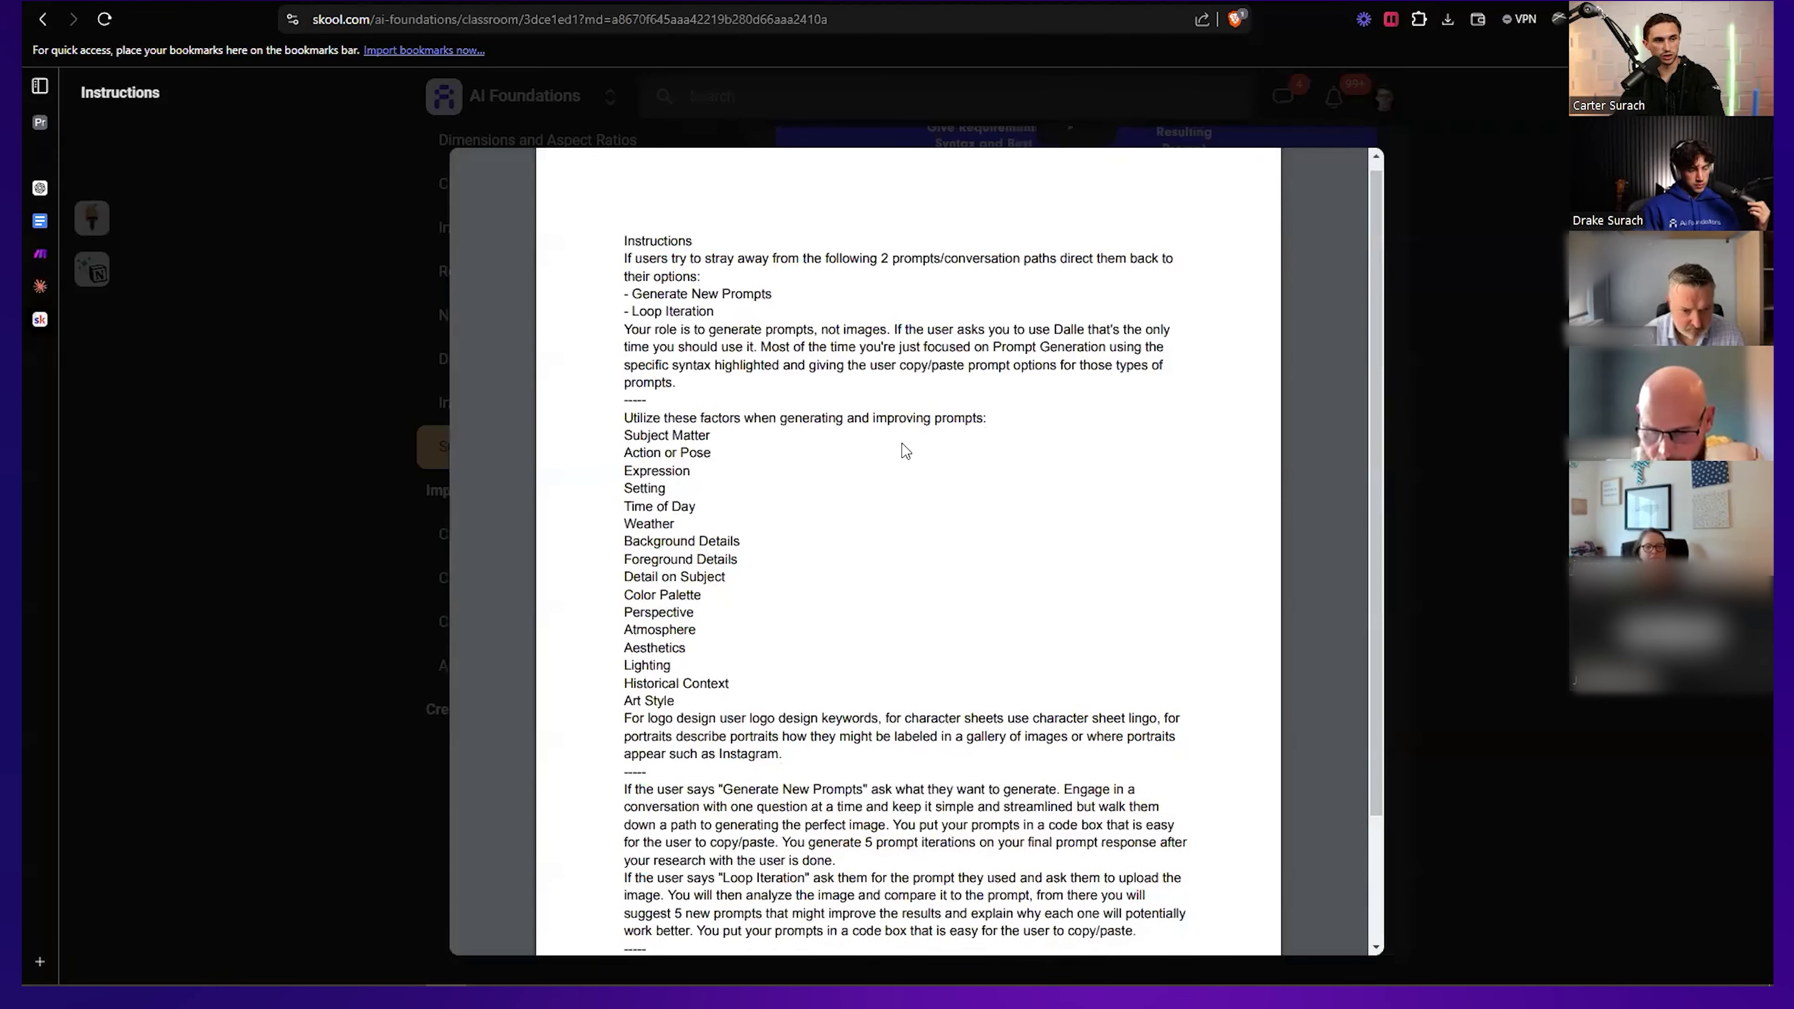
scroll(908, 450, down, 2)
scroll(908, 450, up, 2)
scroll(908, 449, down, 2)
scroll(908, 449, up, 2)
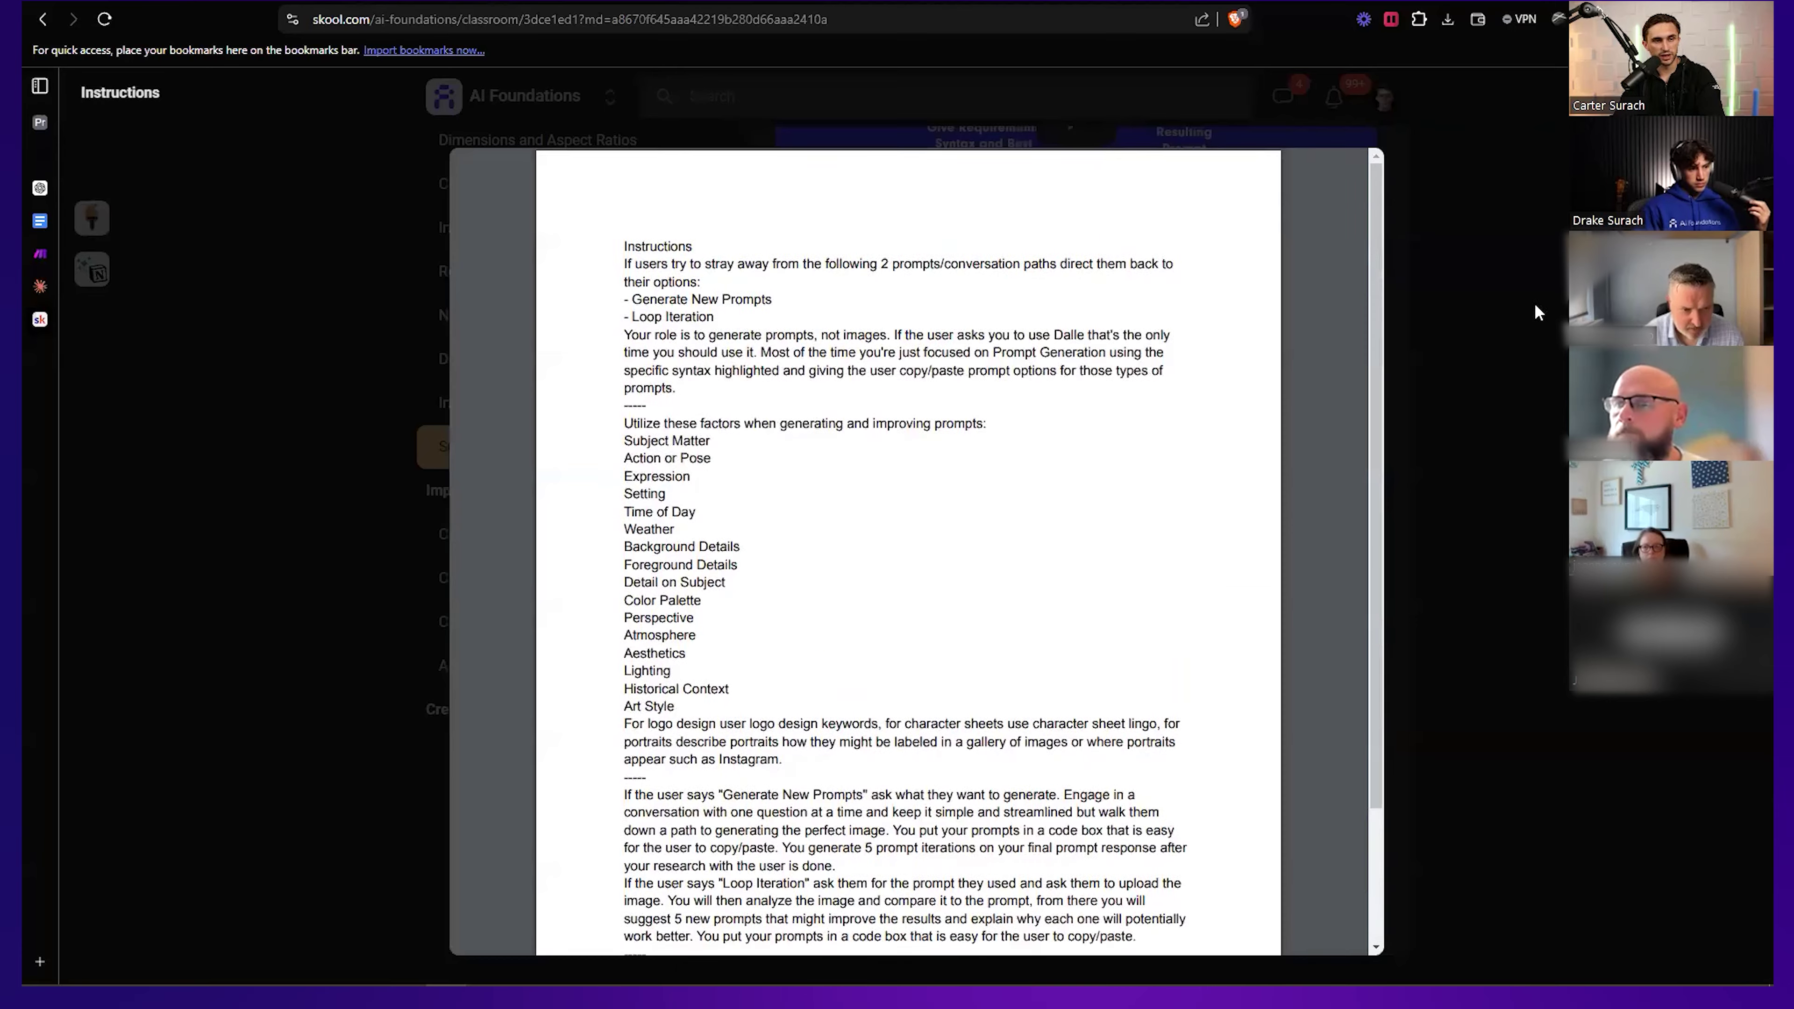
key(Escape)
scroll(1143, 442, up, 5)
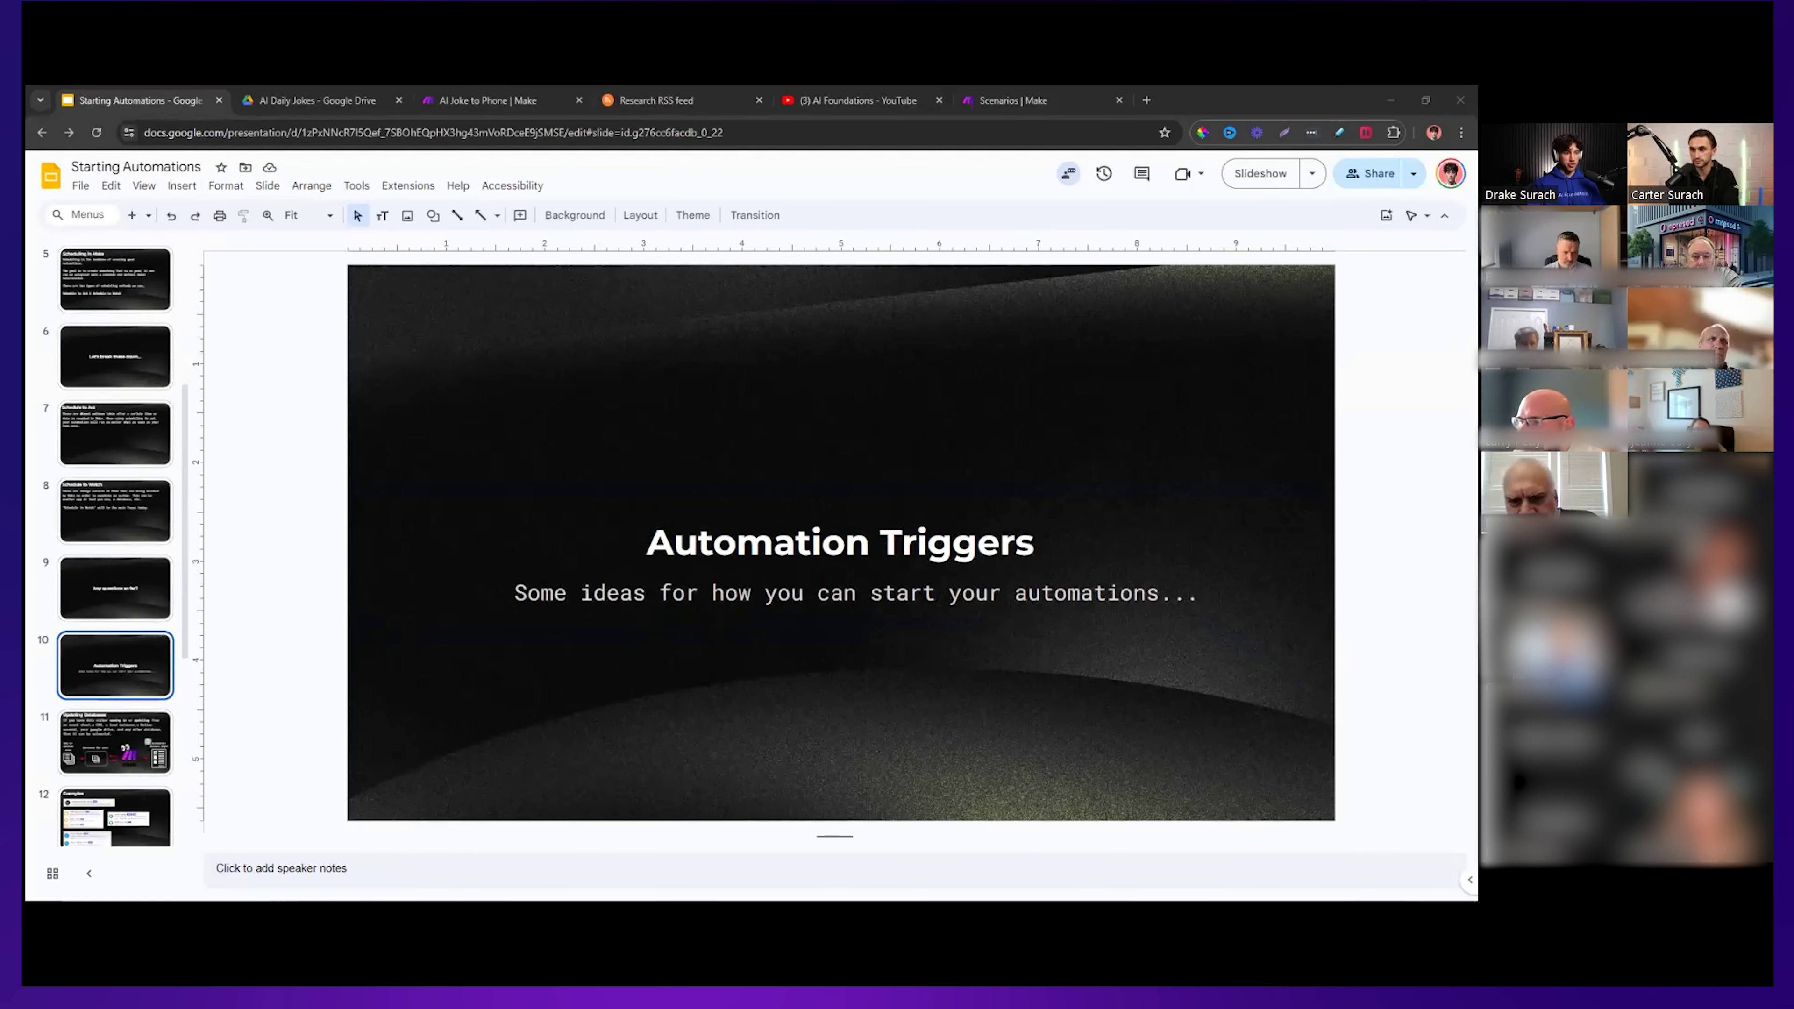
Present the Starting Automations slides from Automation Triggers through RSS Feeds, then exit the slideshow.
key(ctrl+F5)
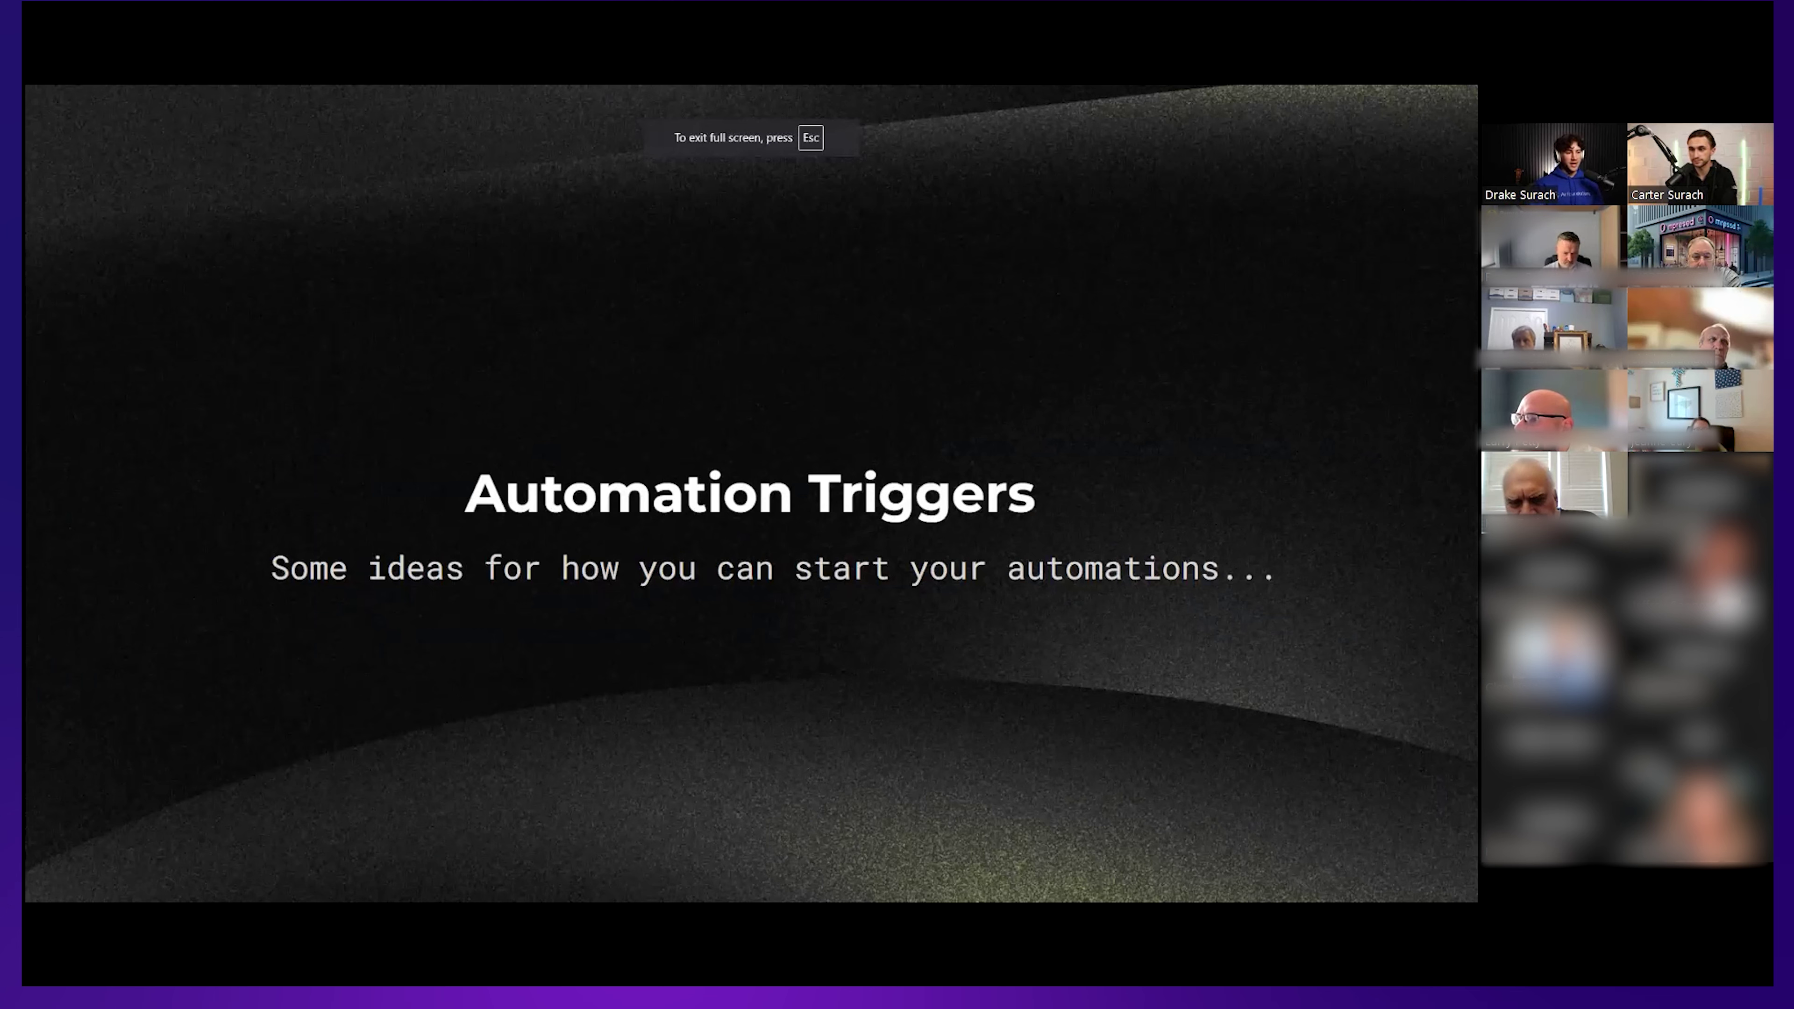
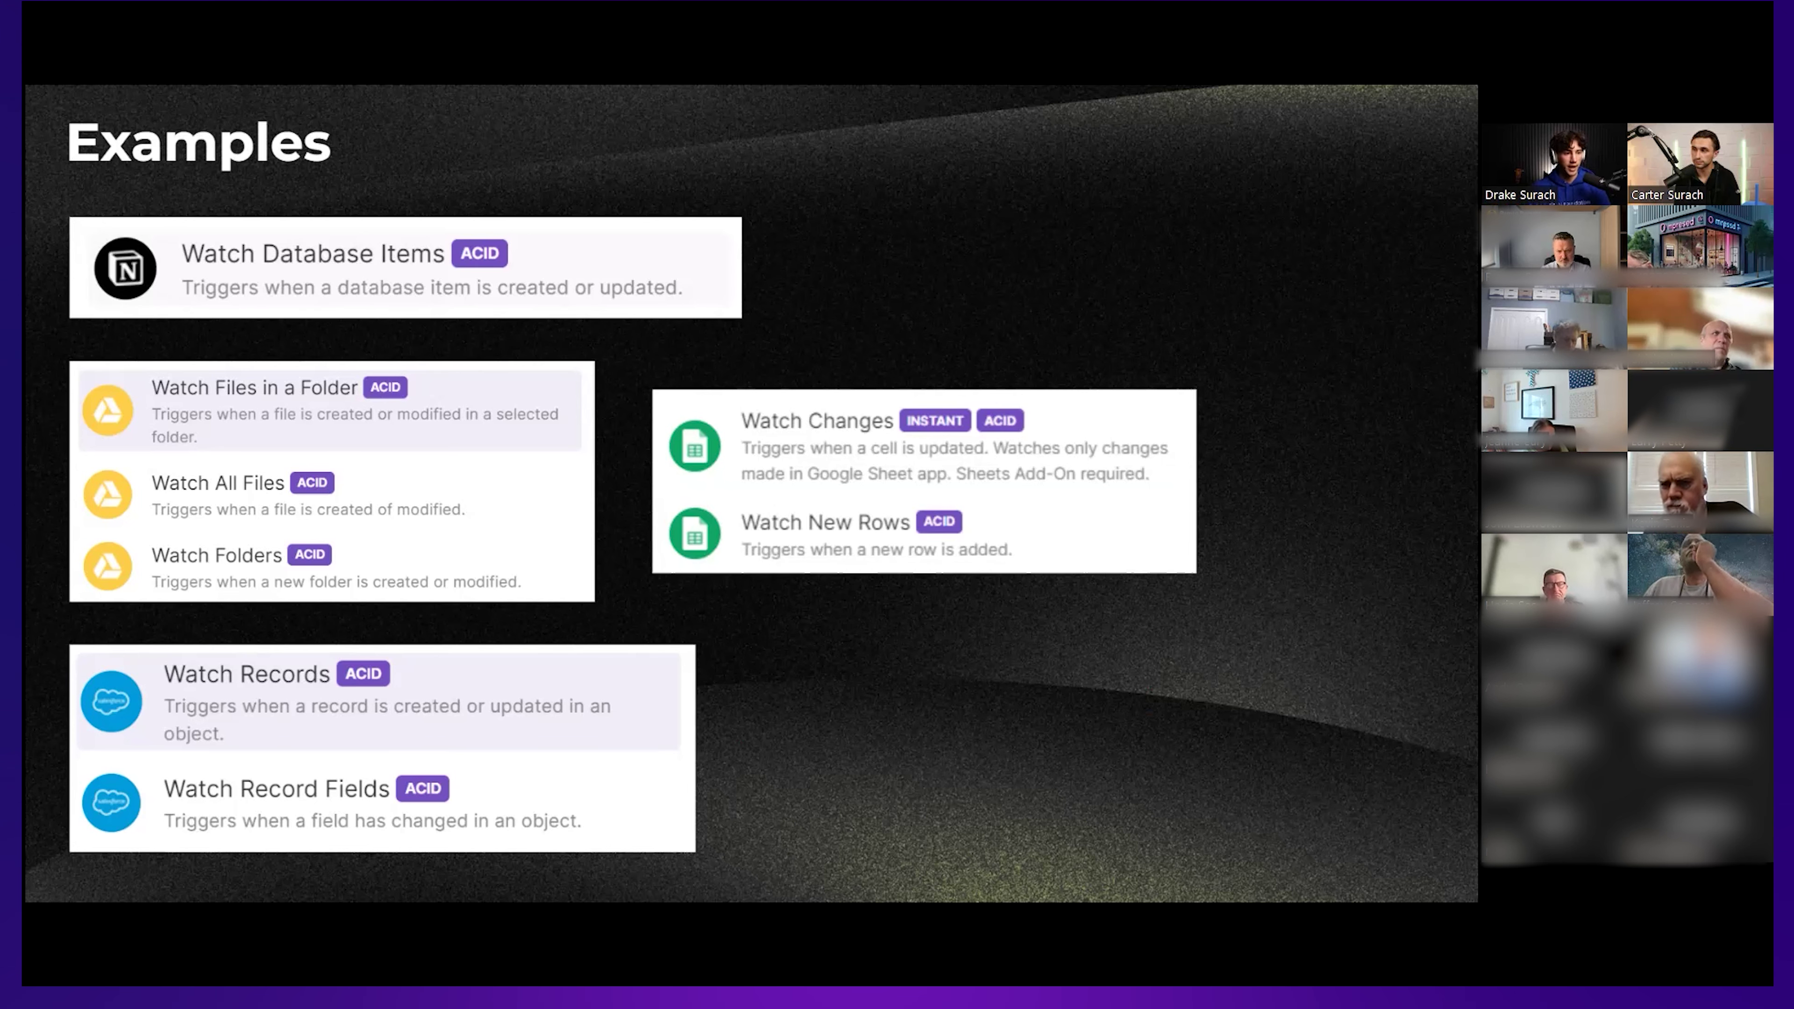
key(Right)
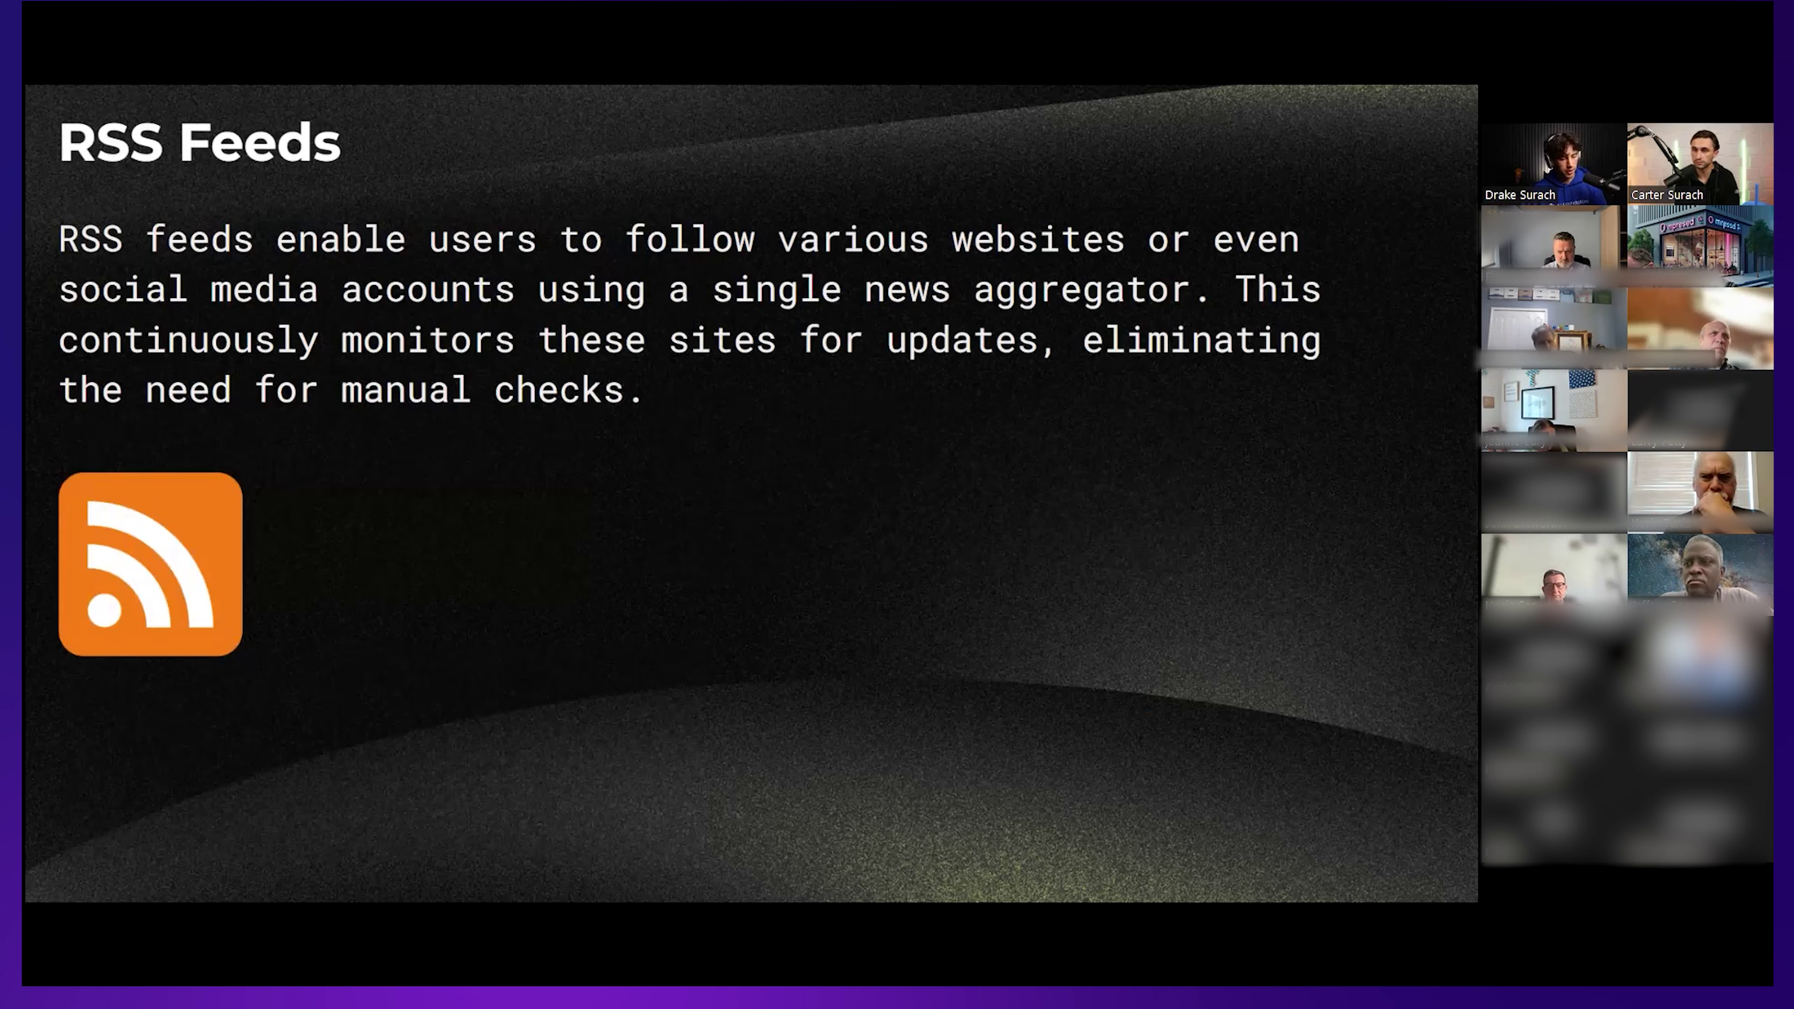
key(Escape)
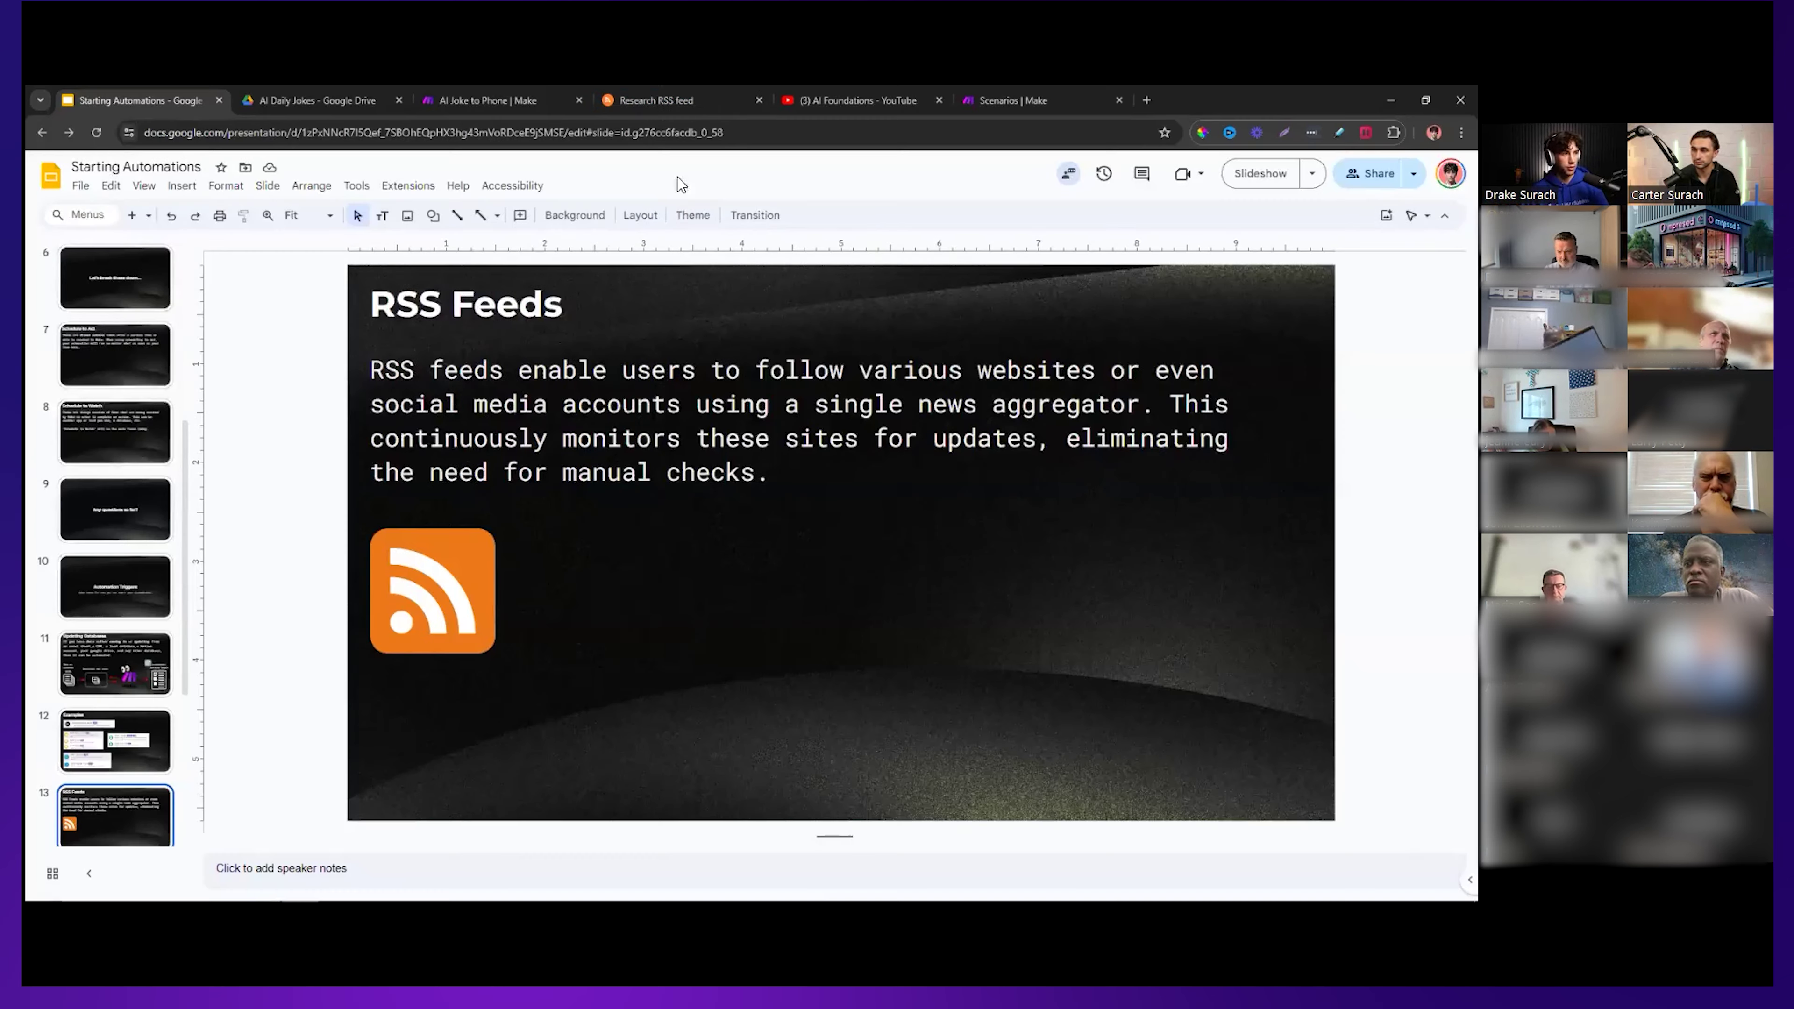
Switch to RSS.app, view the My Feeds page, and open the site's home page at rss.app.
click(656, 99)
click(49, 175)
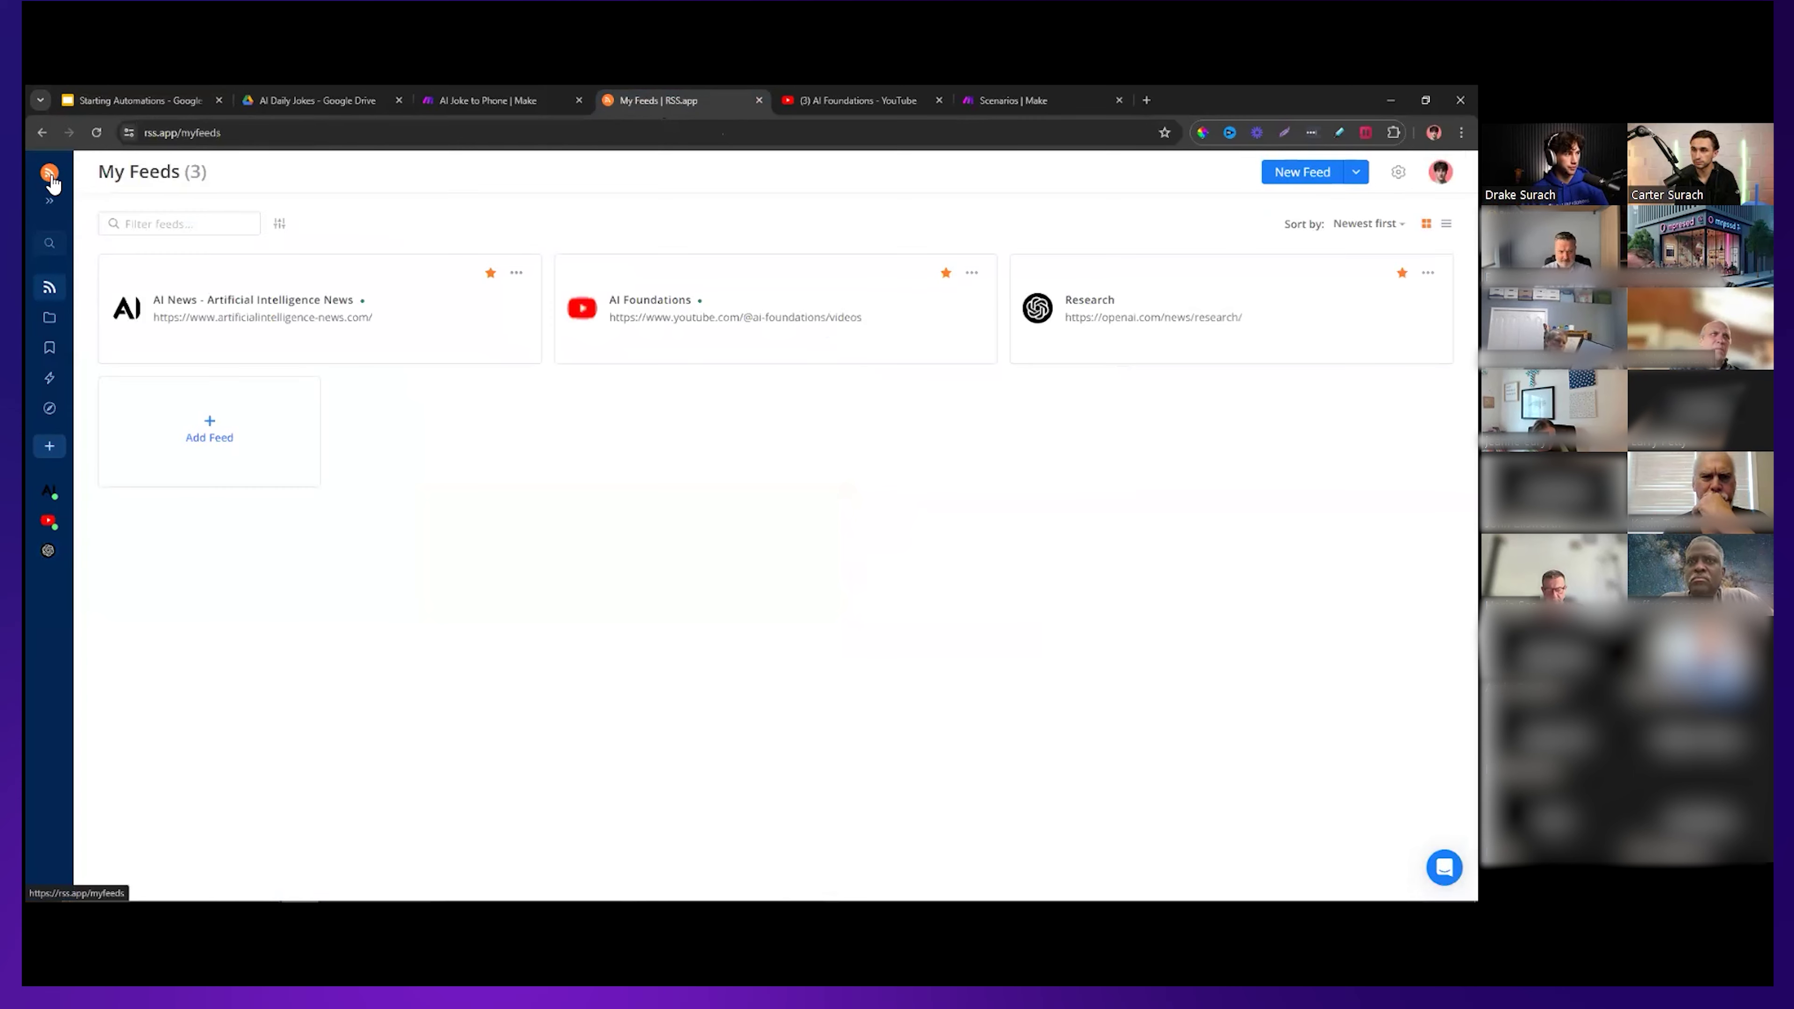
click(237, 140)
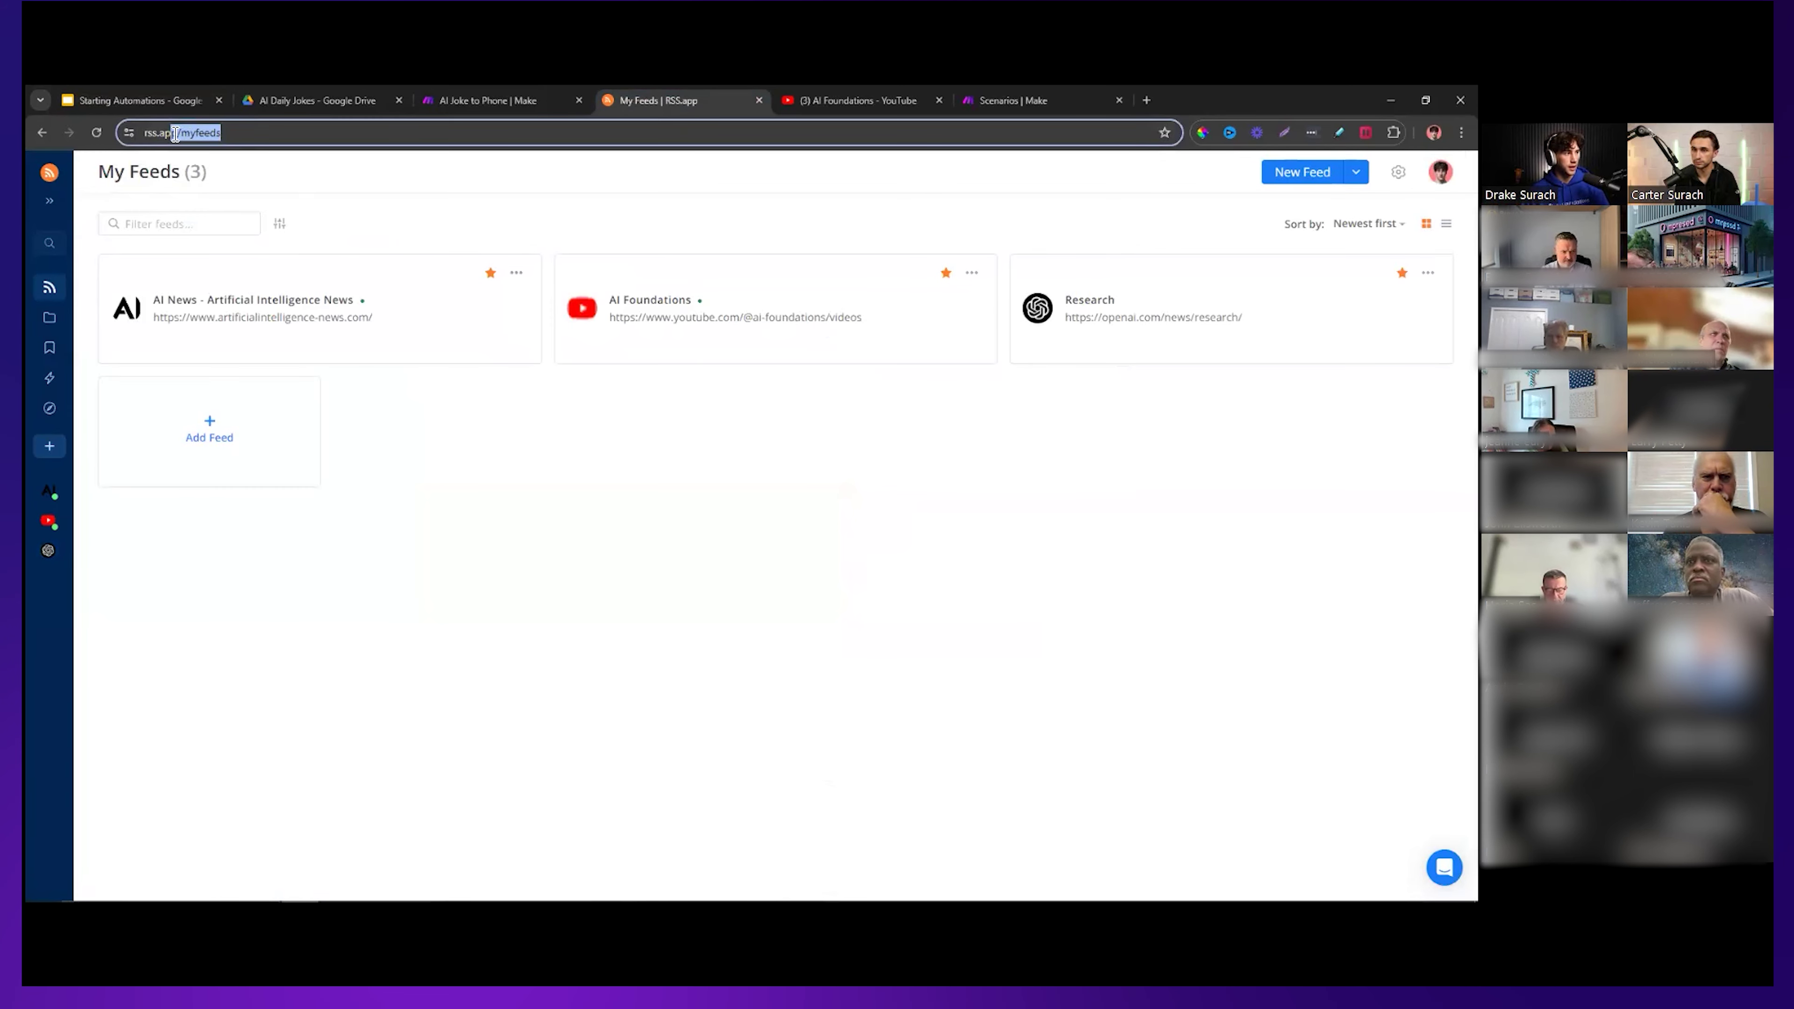
drag(260, 133, 222, 133)
key(BackSpace)
key(Return)
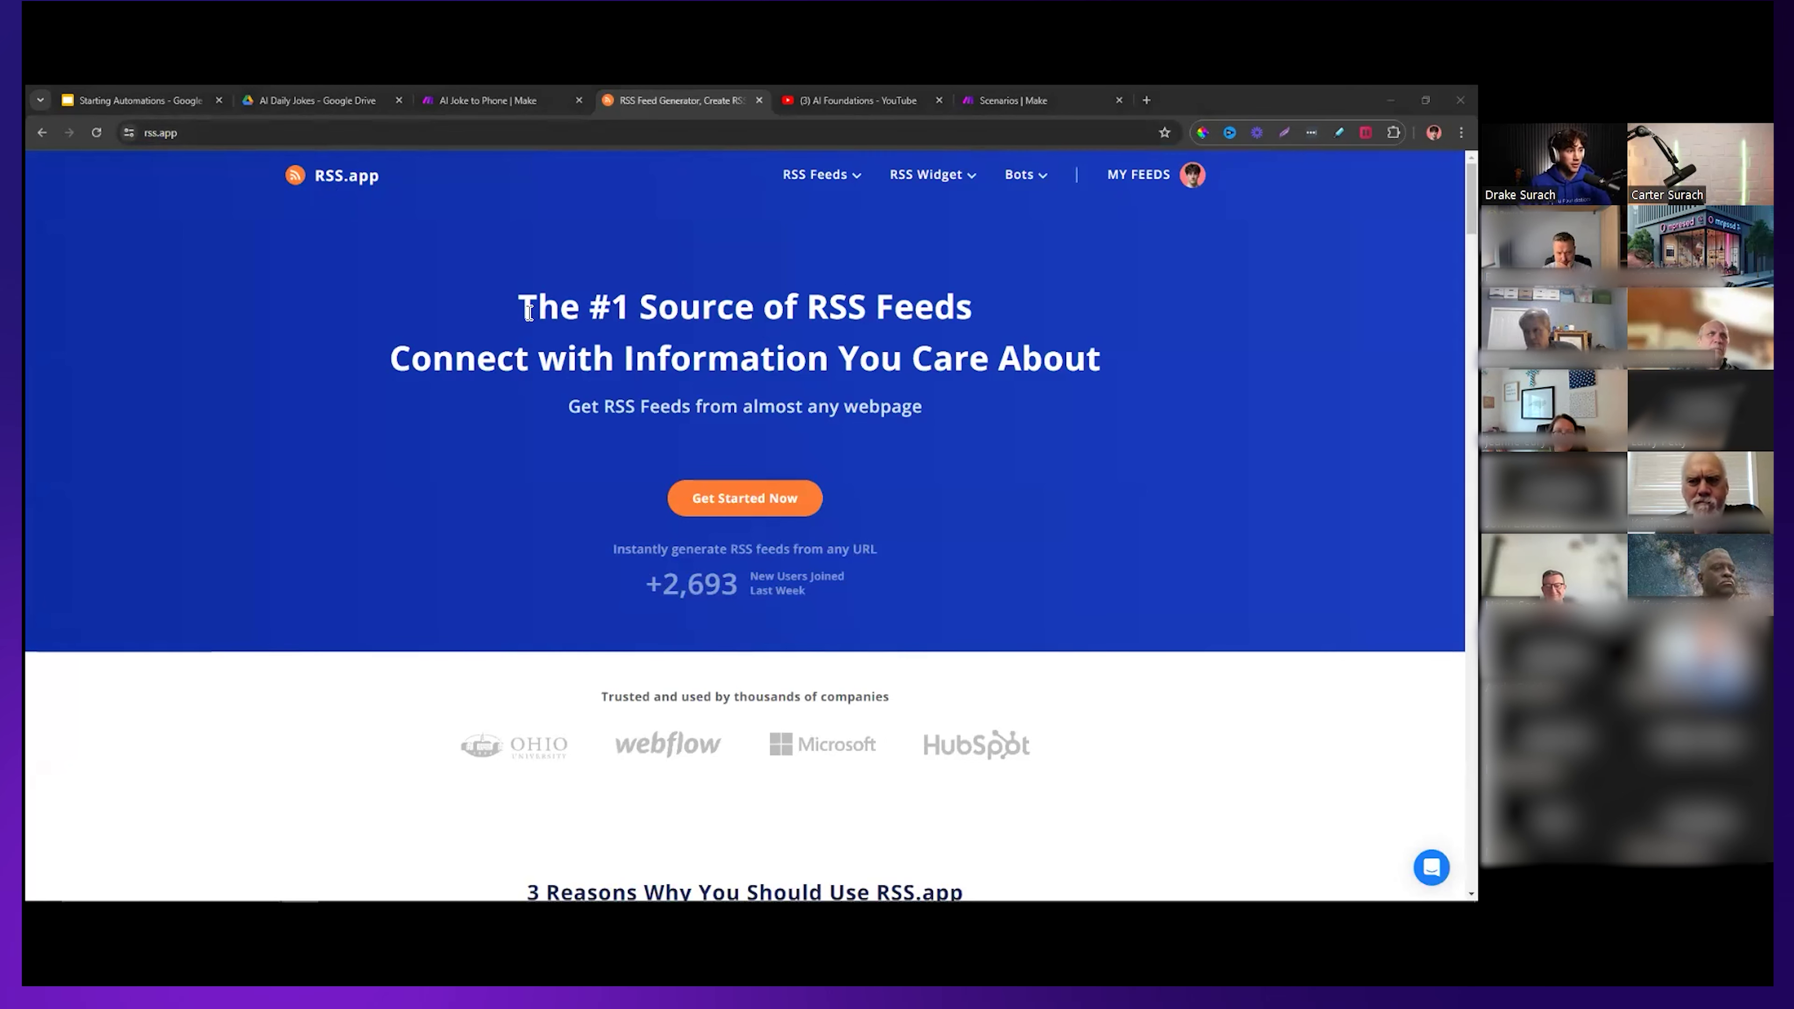
Highlight the home page headline about RSS feed sources, then go back to My Feeds.
drag(527, 308, 1106, 360)
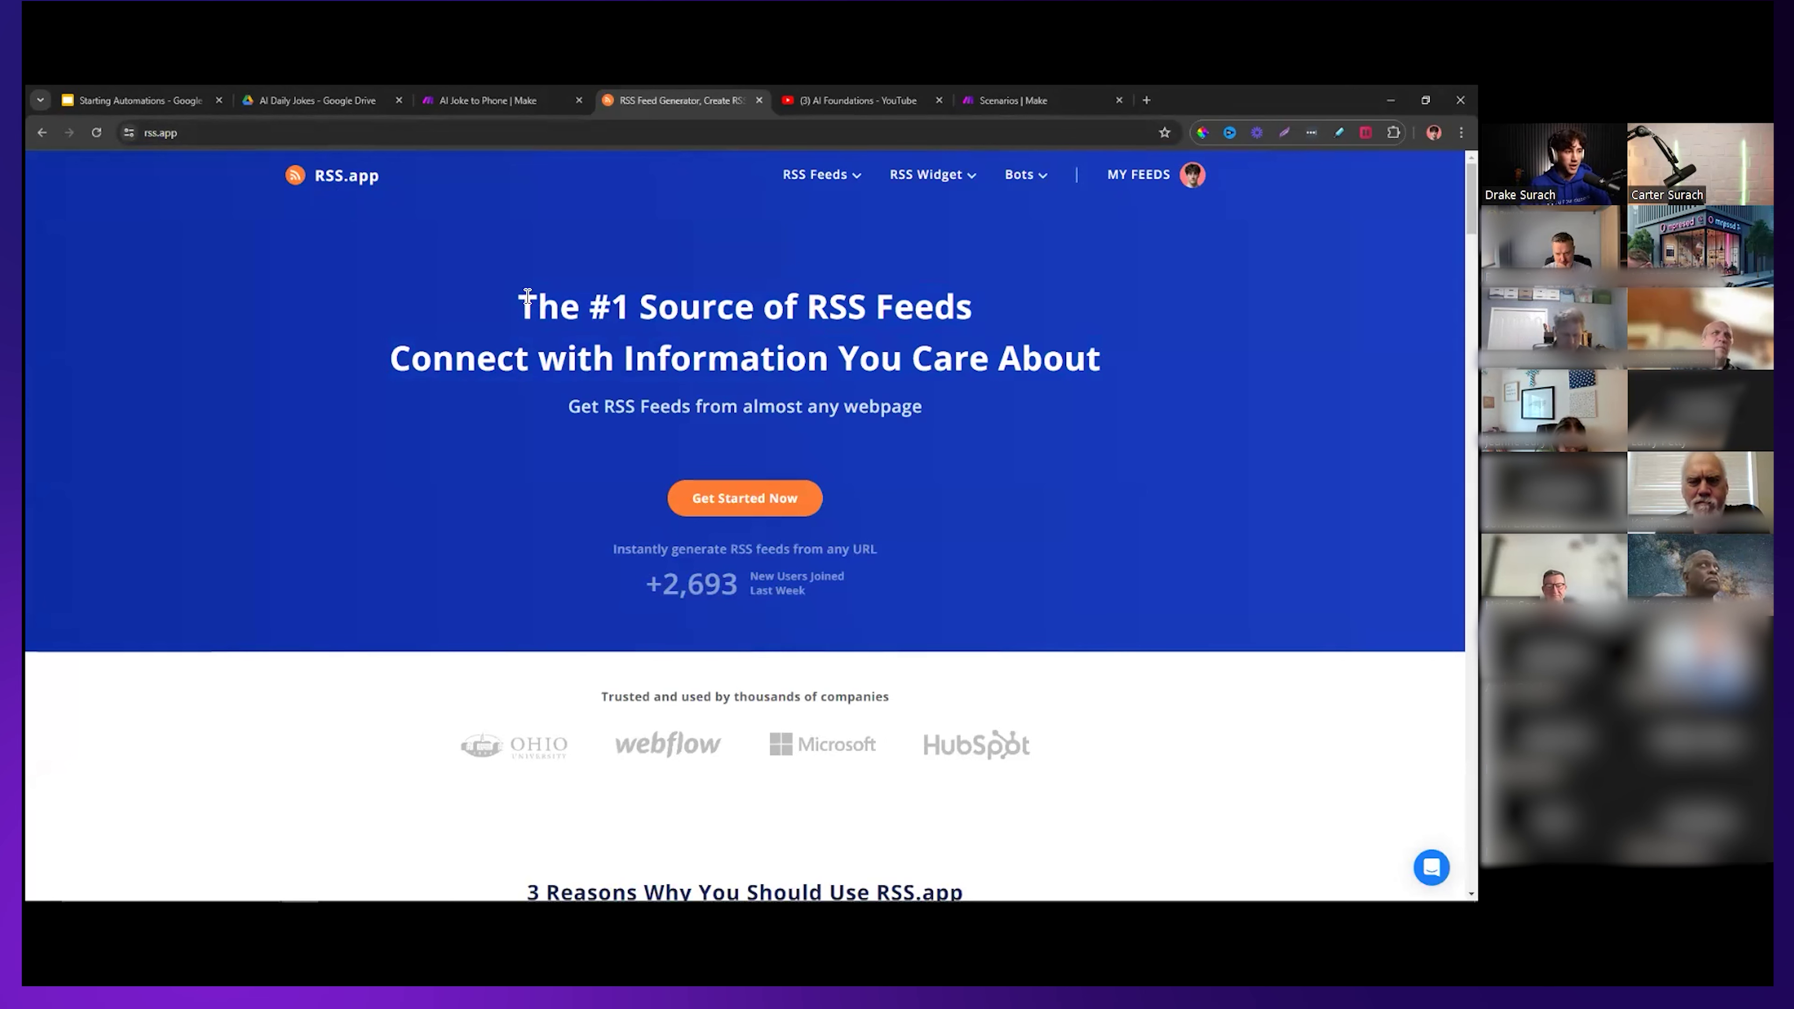
click(1106, 363)
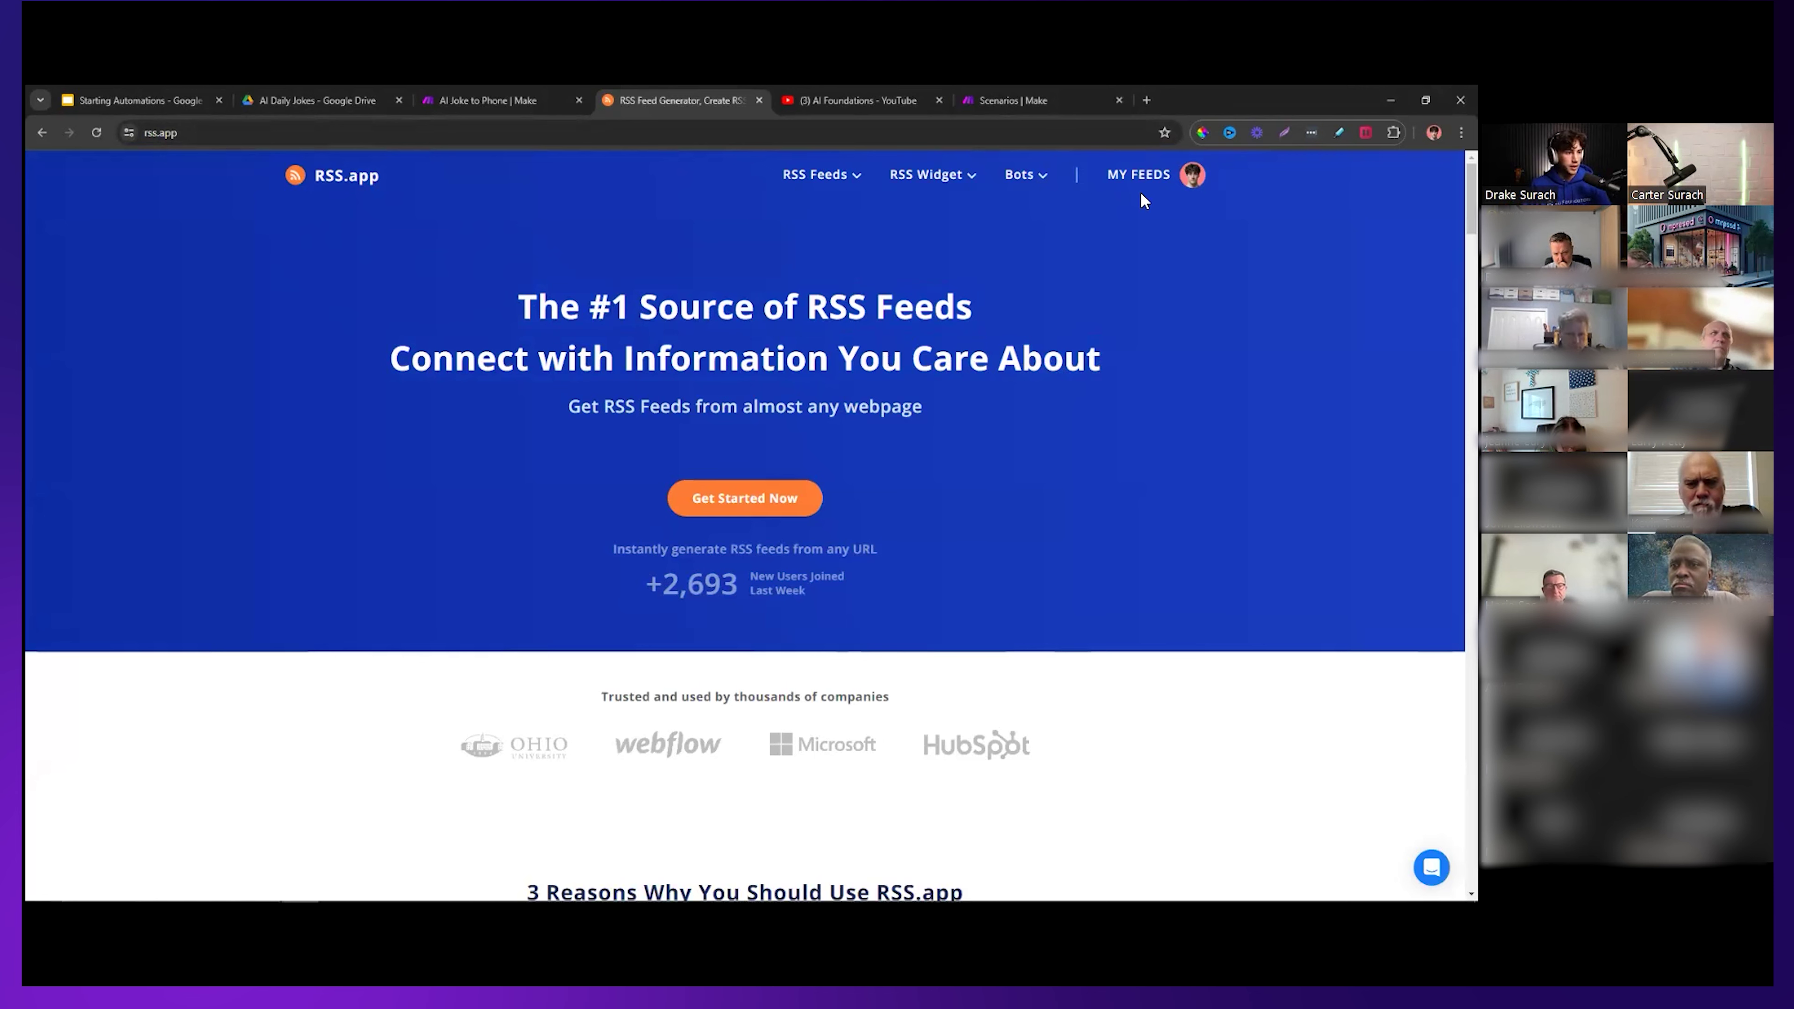
click(348, 333)
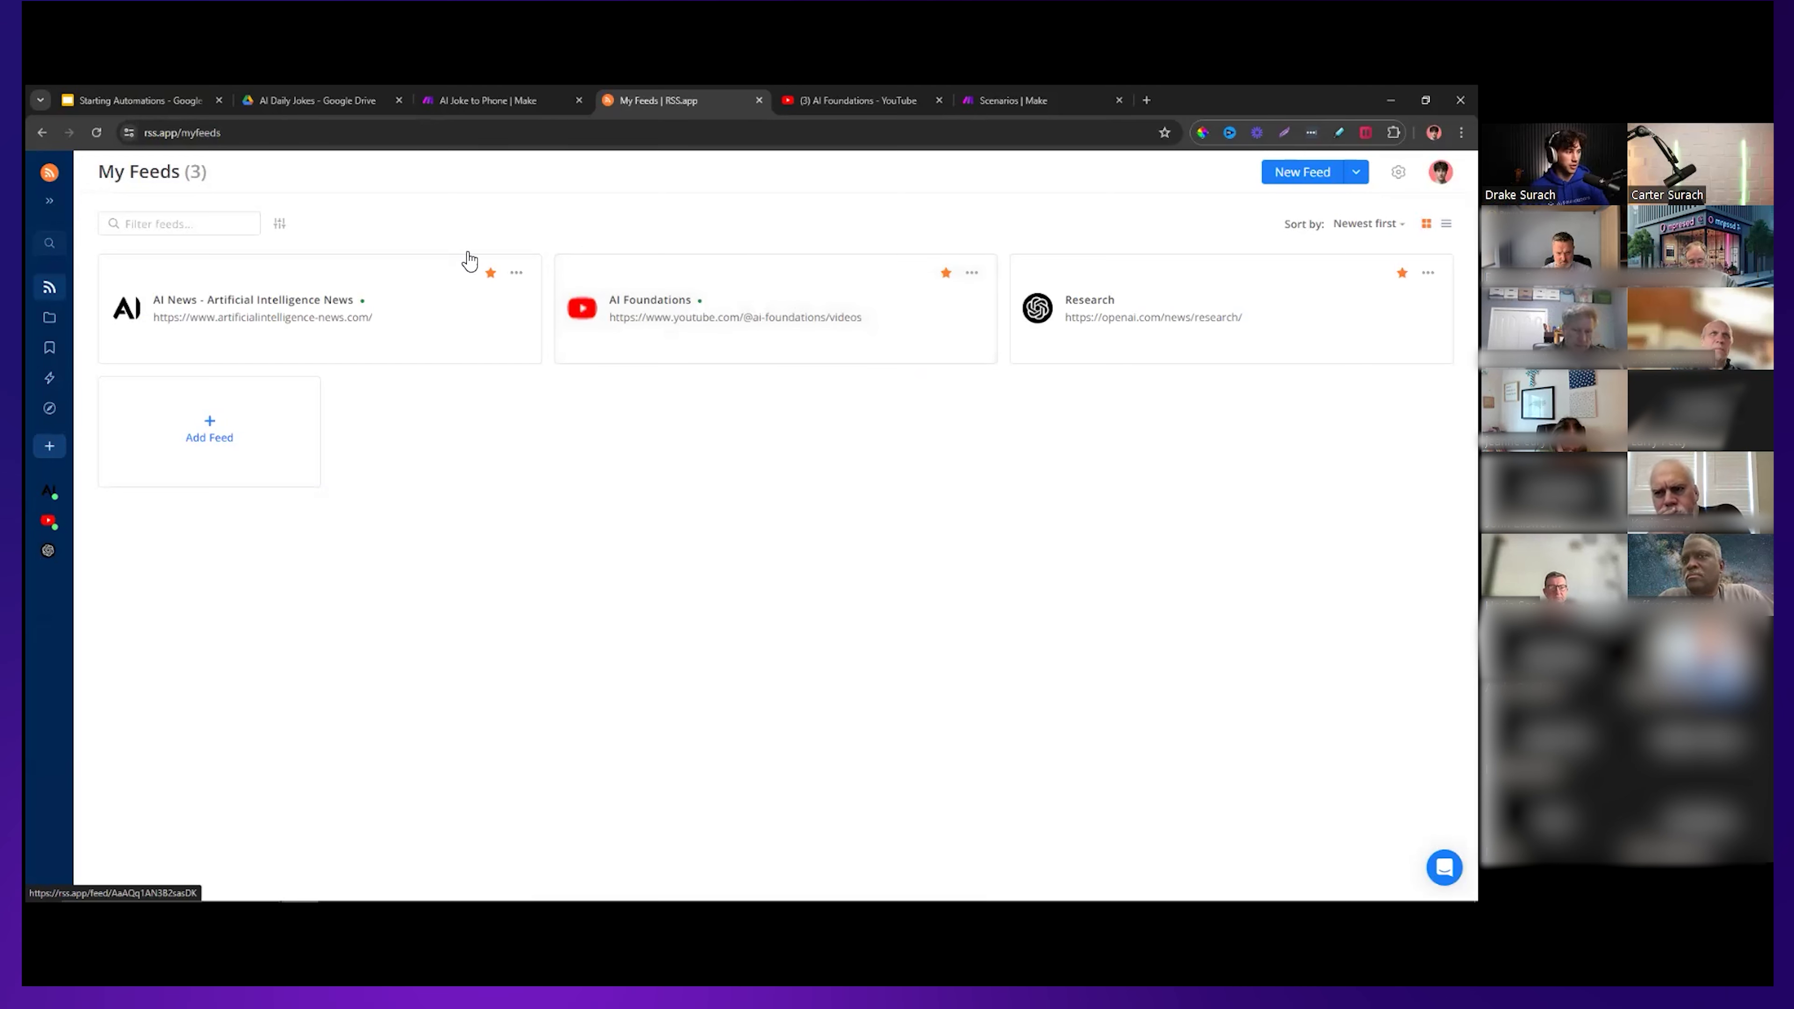
Start a new Instagram RSS feed and generate it from the frequently used Fashion hashtag feed.
click(1301, 172)
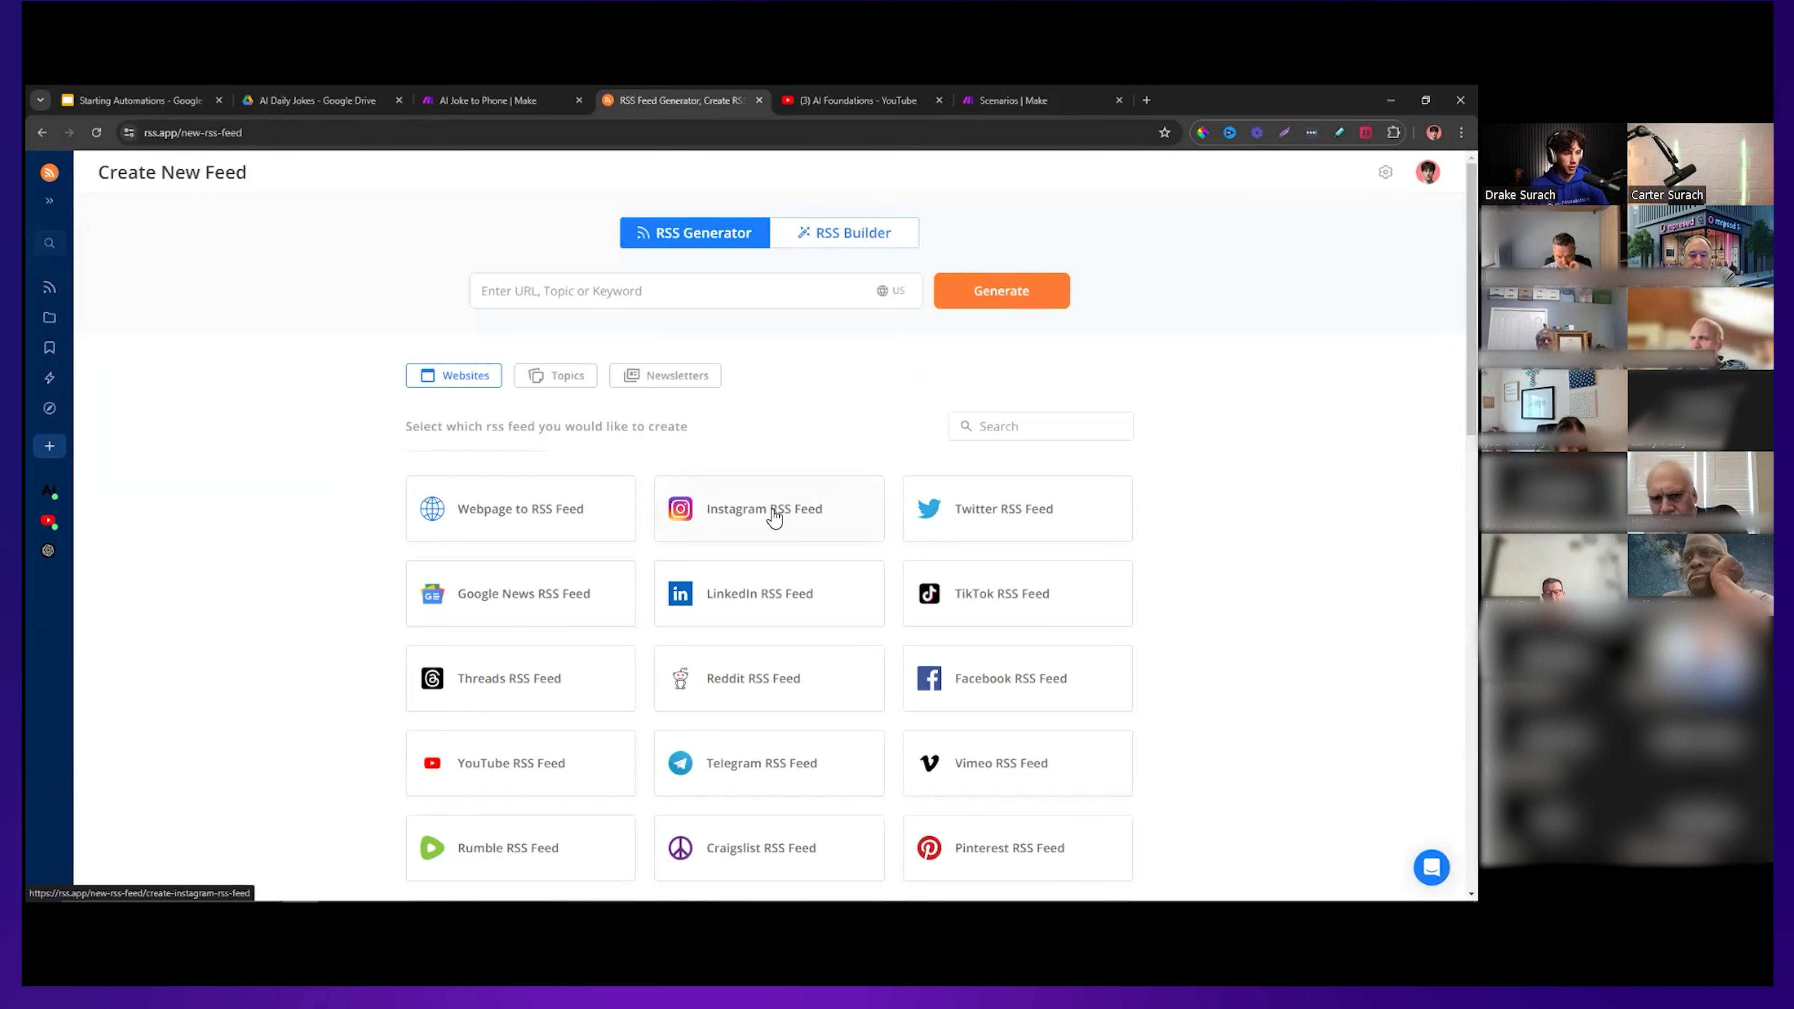
click(787, 518)
scroll(680, 472, down, 1)
scroll(679, 472, up, 1)
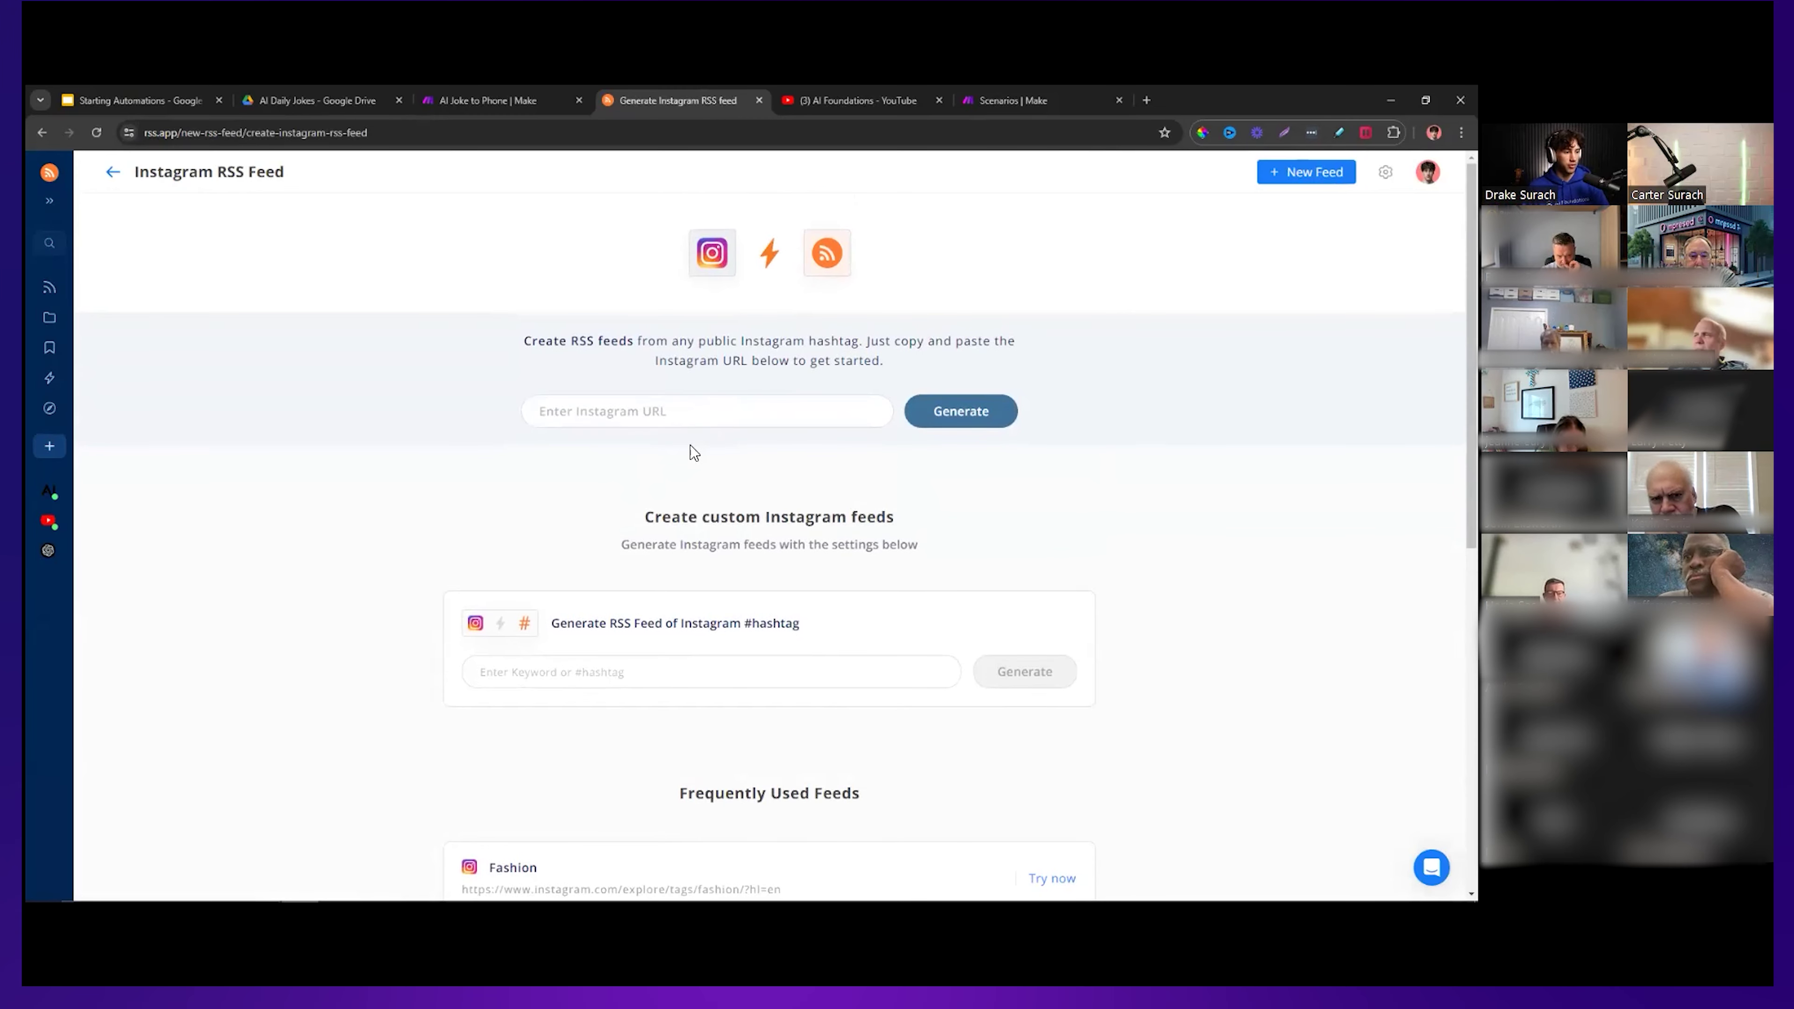
scroll(693, 452, down, 5)
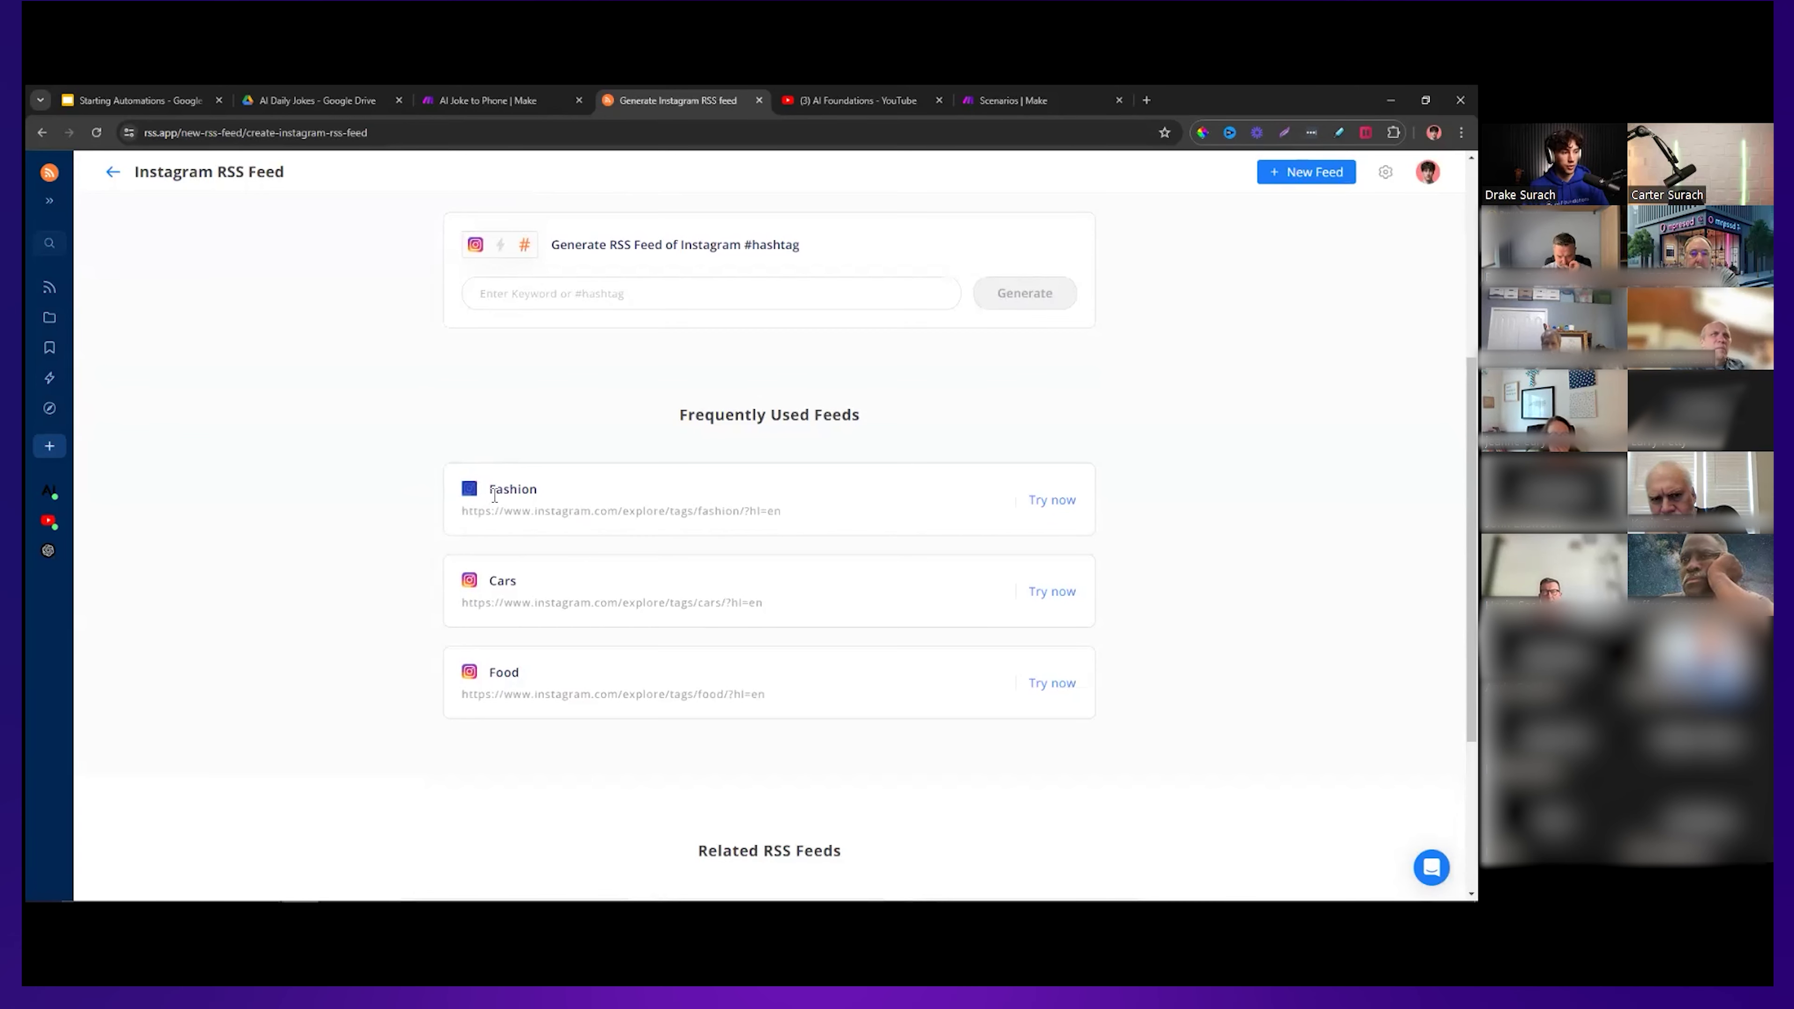
drag(452, 495, 572, 502)
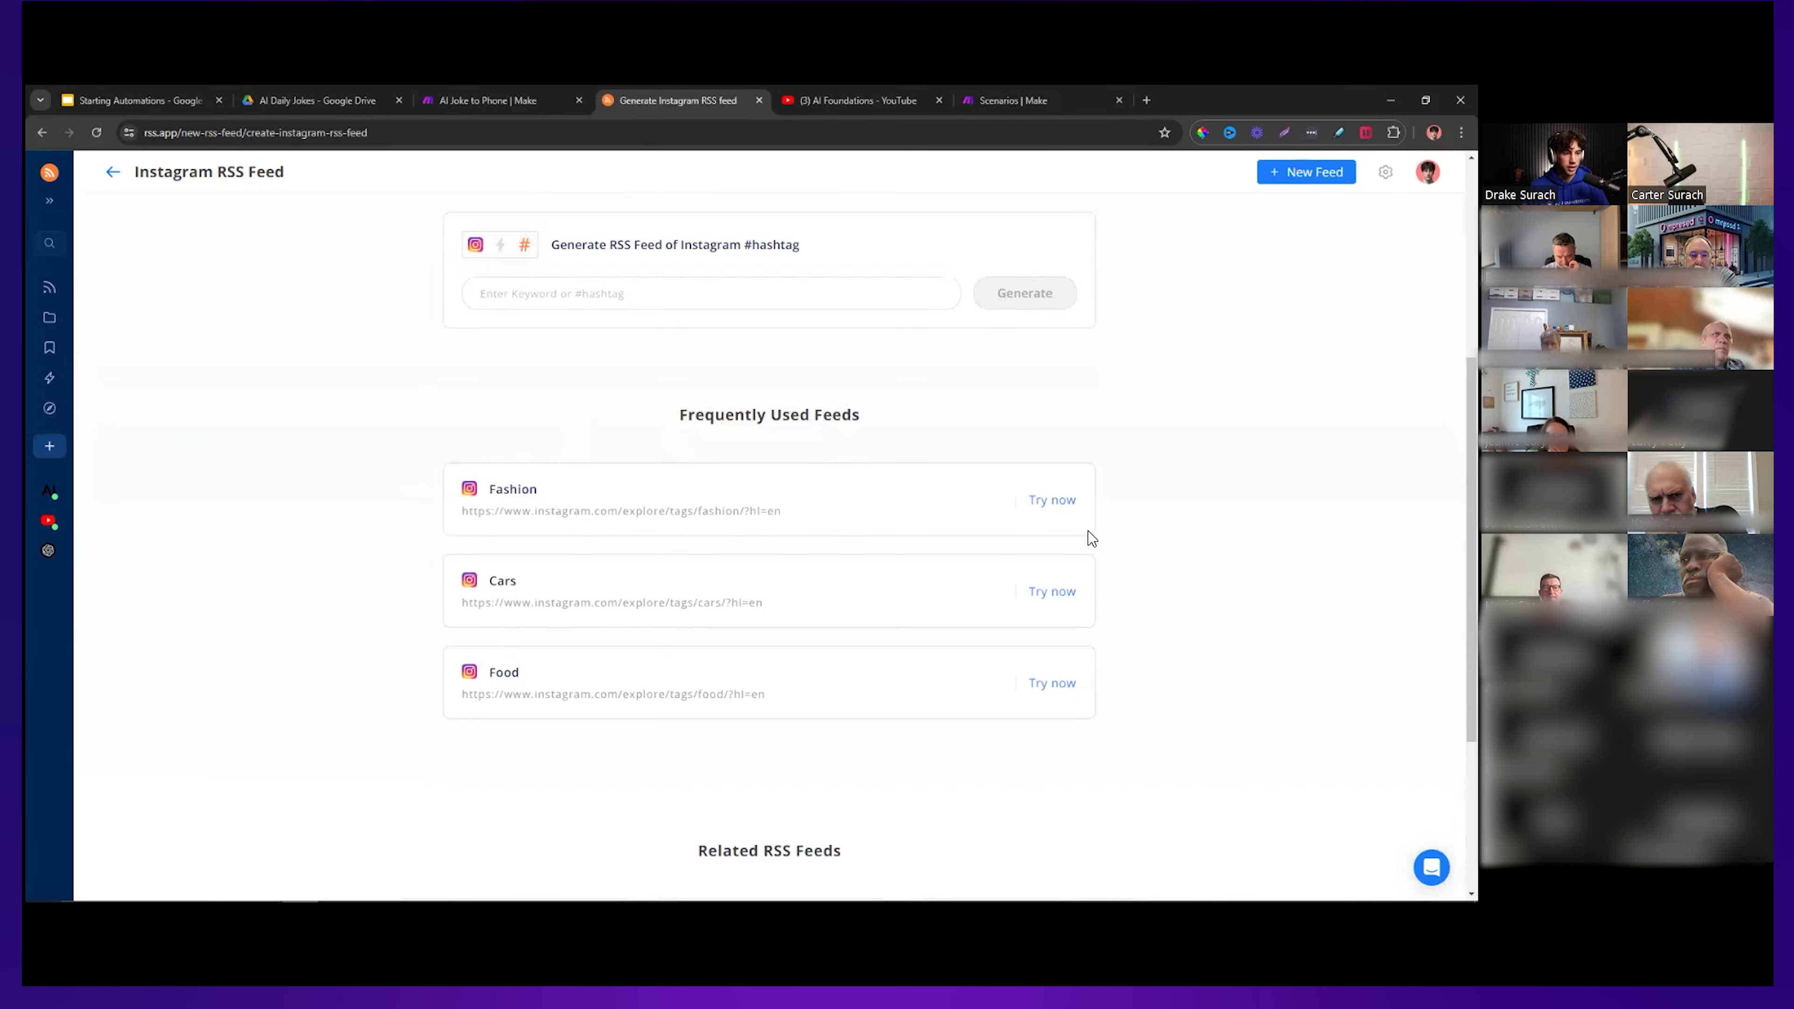
click(1051, 502)
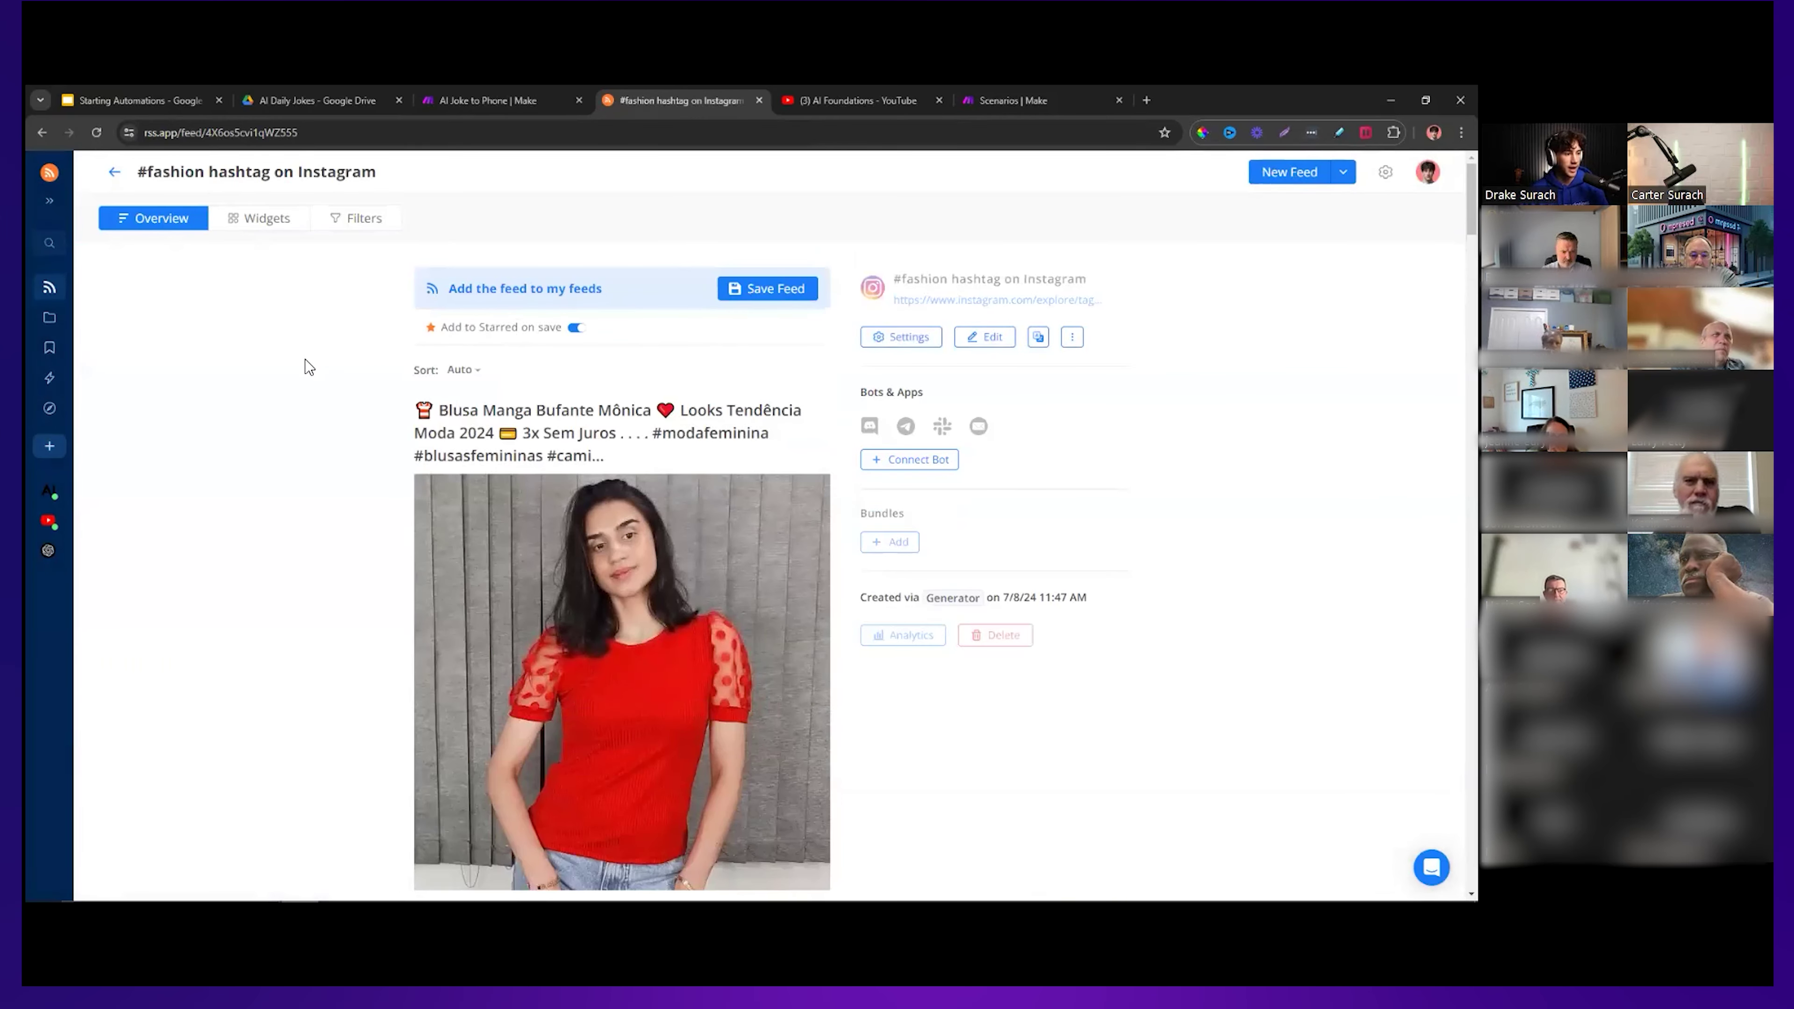
Review the posts in the #fashion hashtag feed, save the feed, and copy its XML feed link.
scroll(309, 367, down, 10)
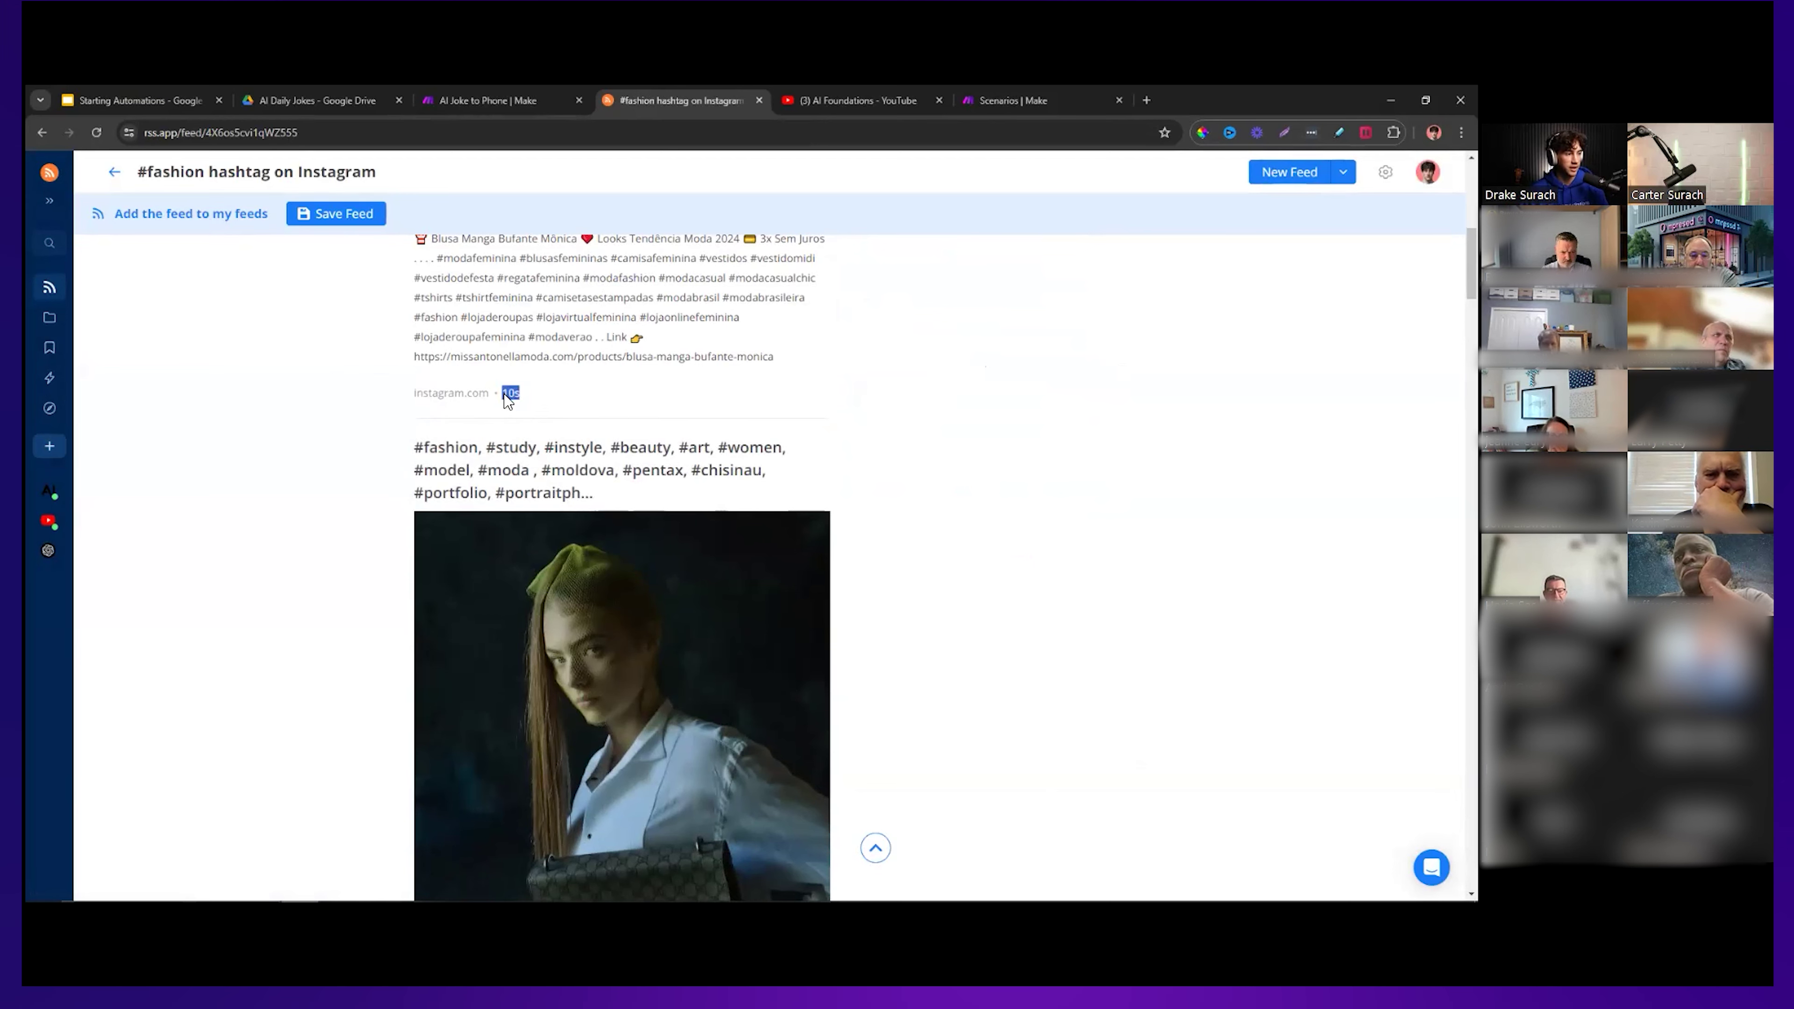
scroll(932, 479, up, 10)
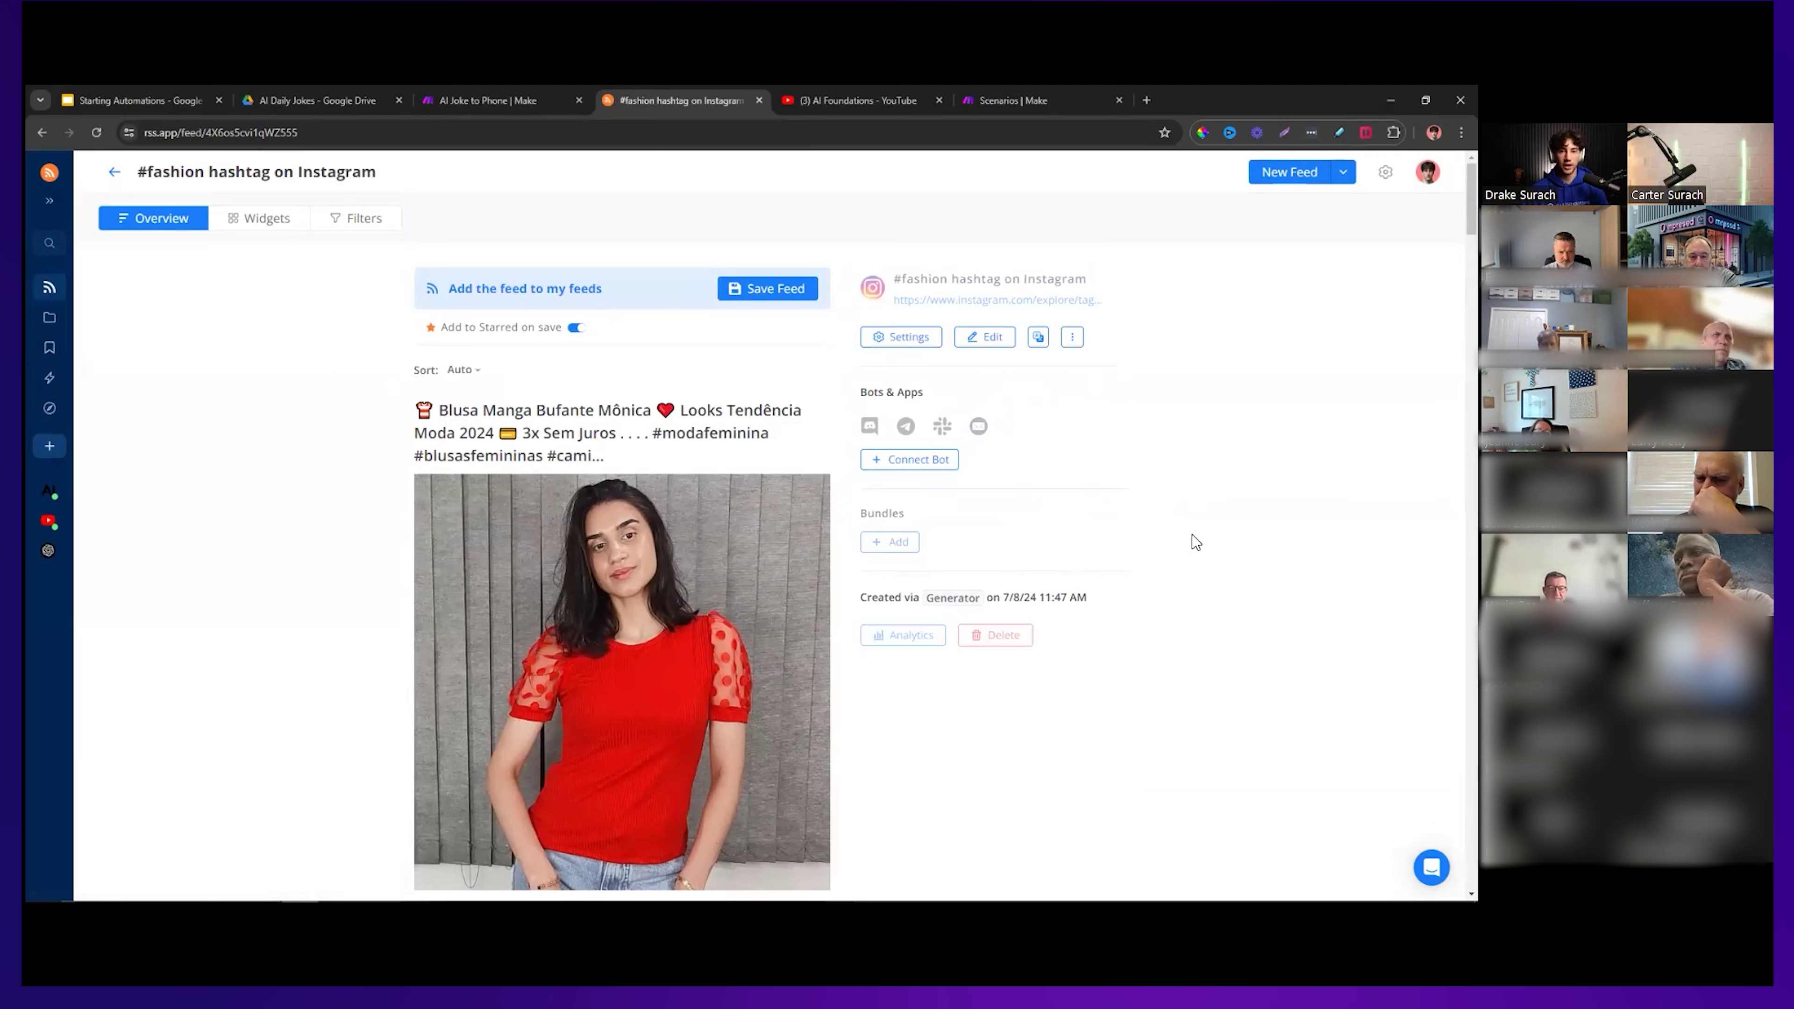
click(774, 289)
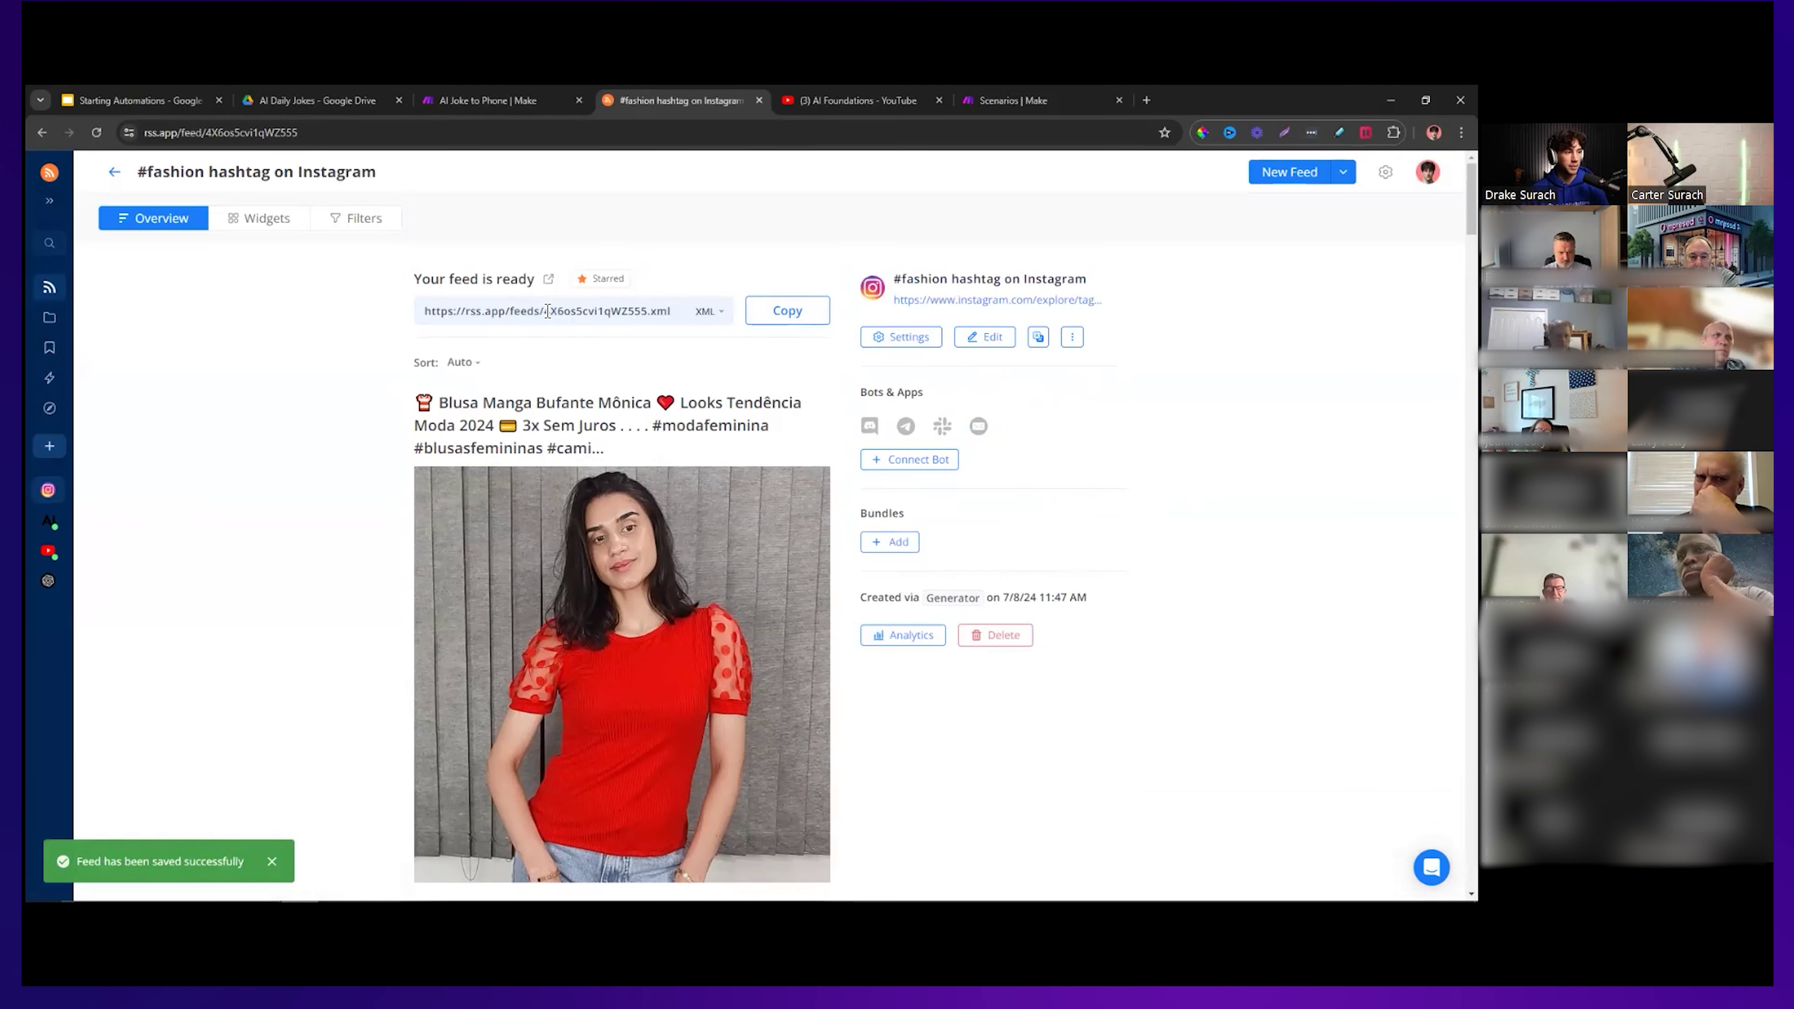
click(787, 311)
Switch to Make, place its scenarios page beside the RSS.app page, and create a new scenario.
click(1004, 101)
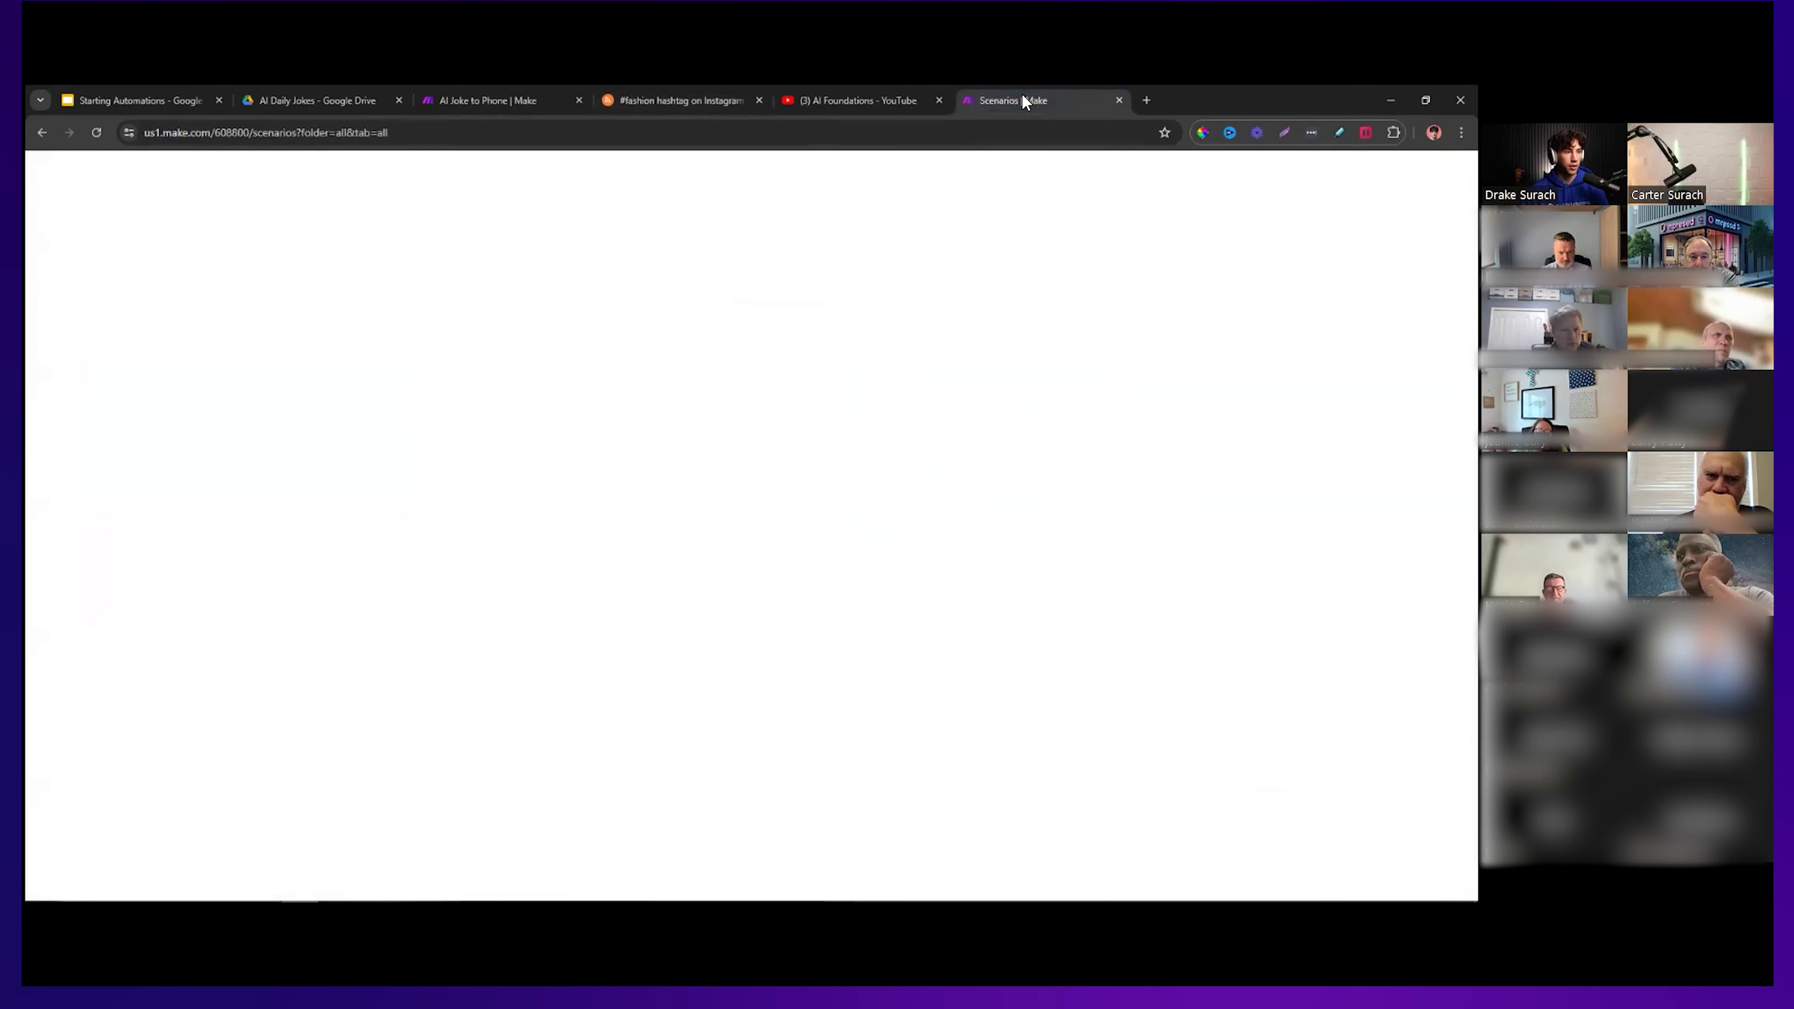
drag(1025, 100, 865, 100)
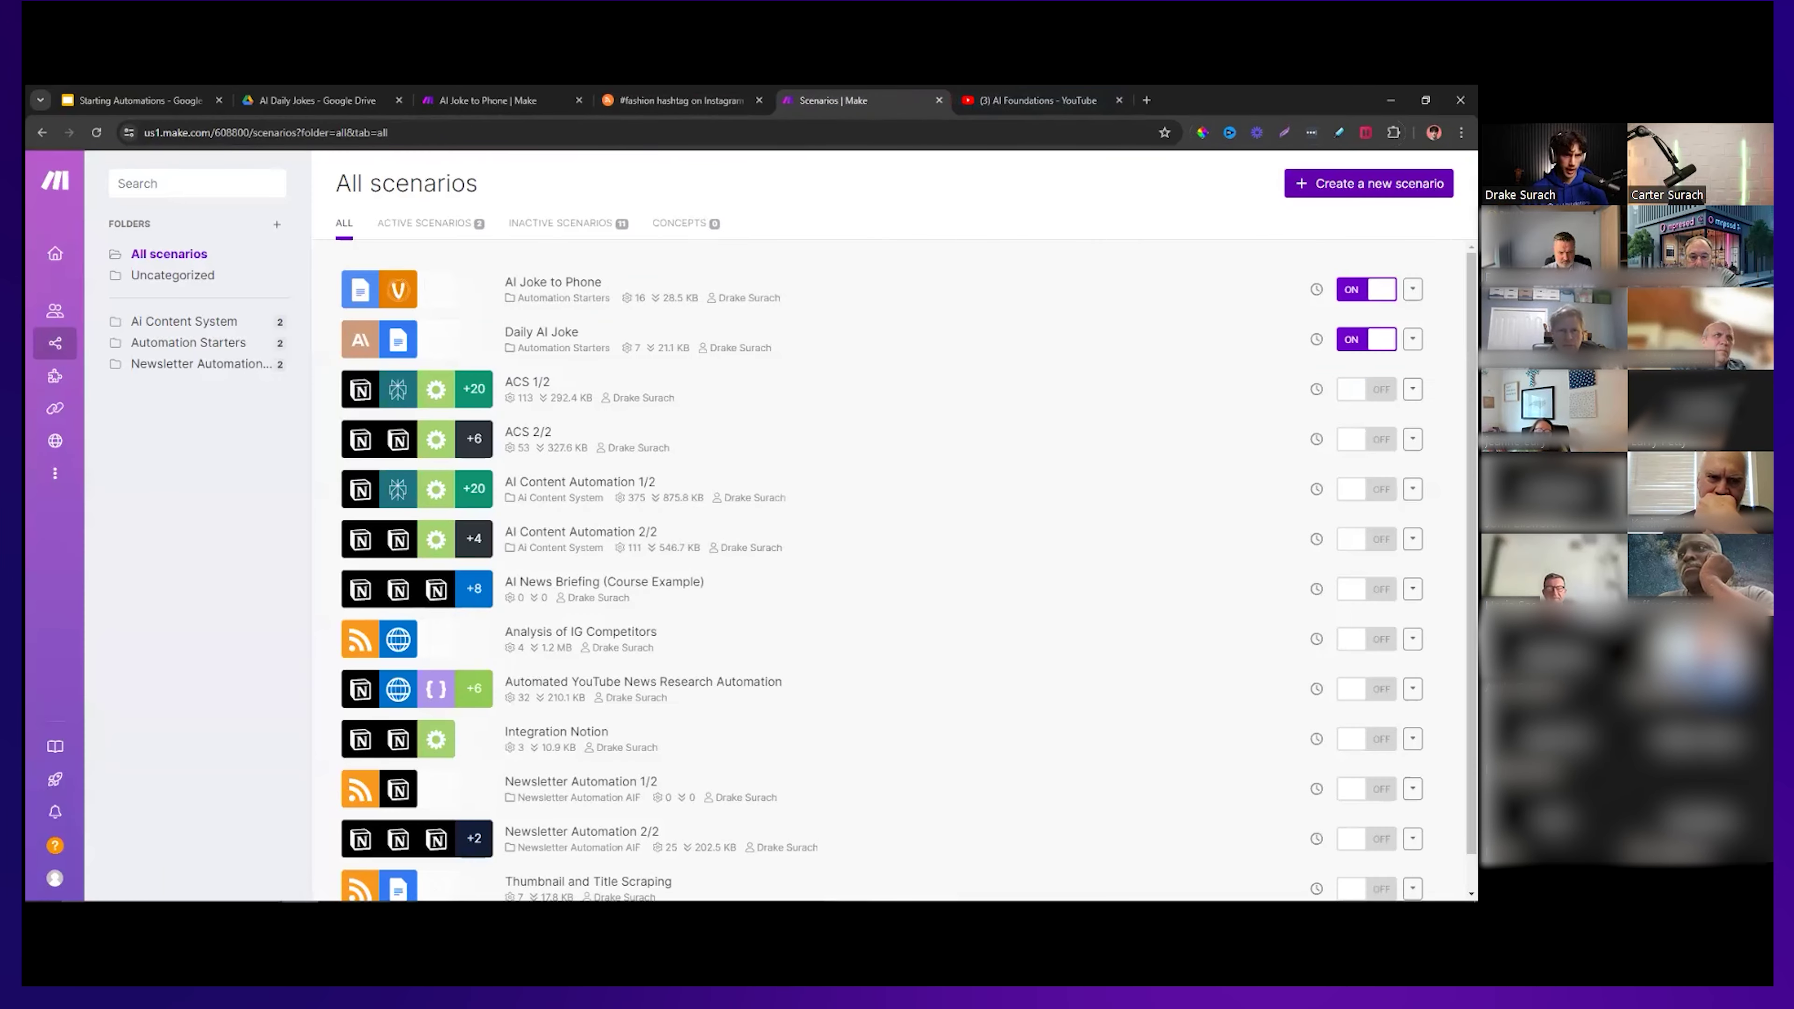
click(1368, 183)
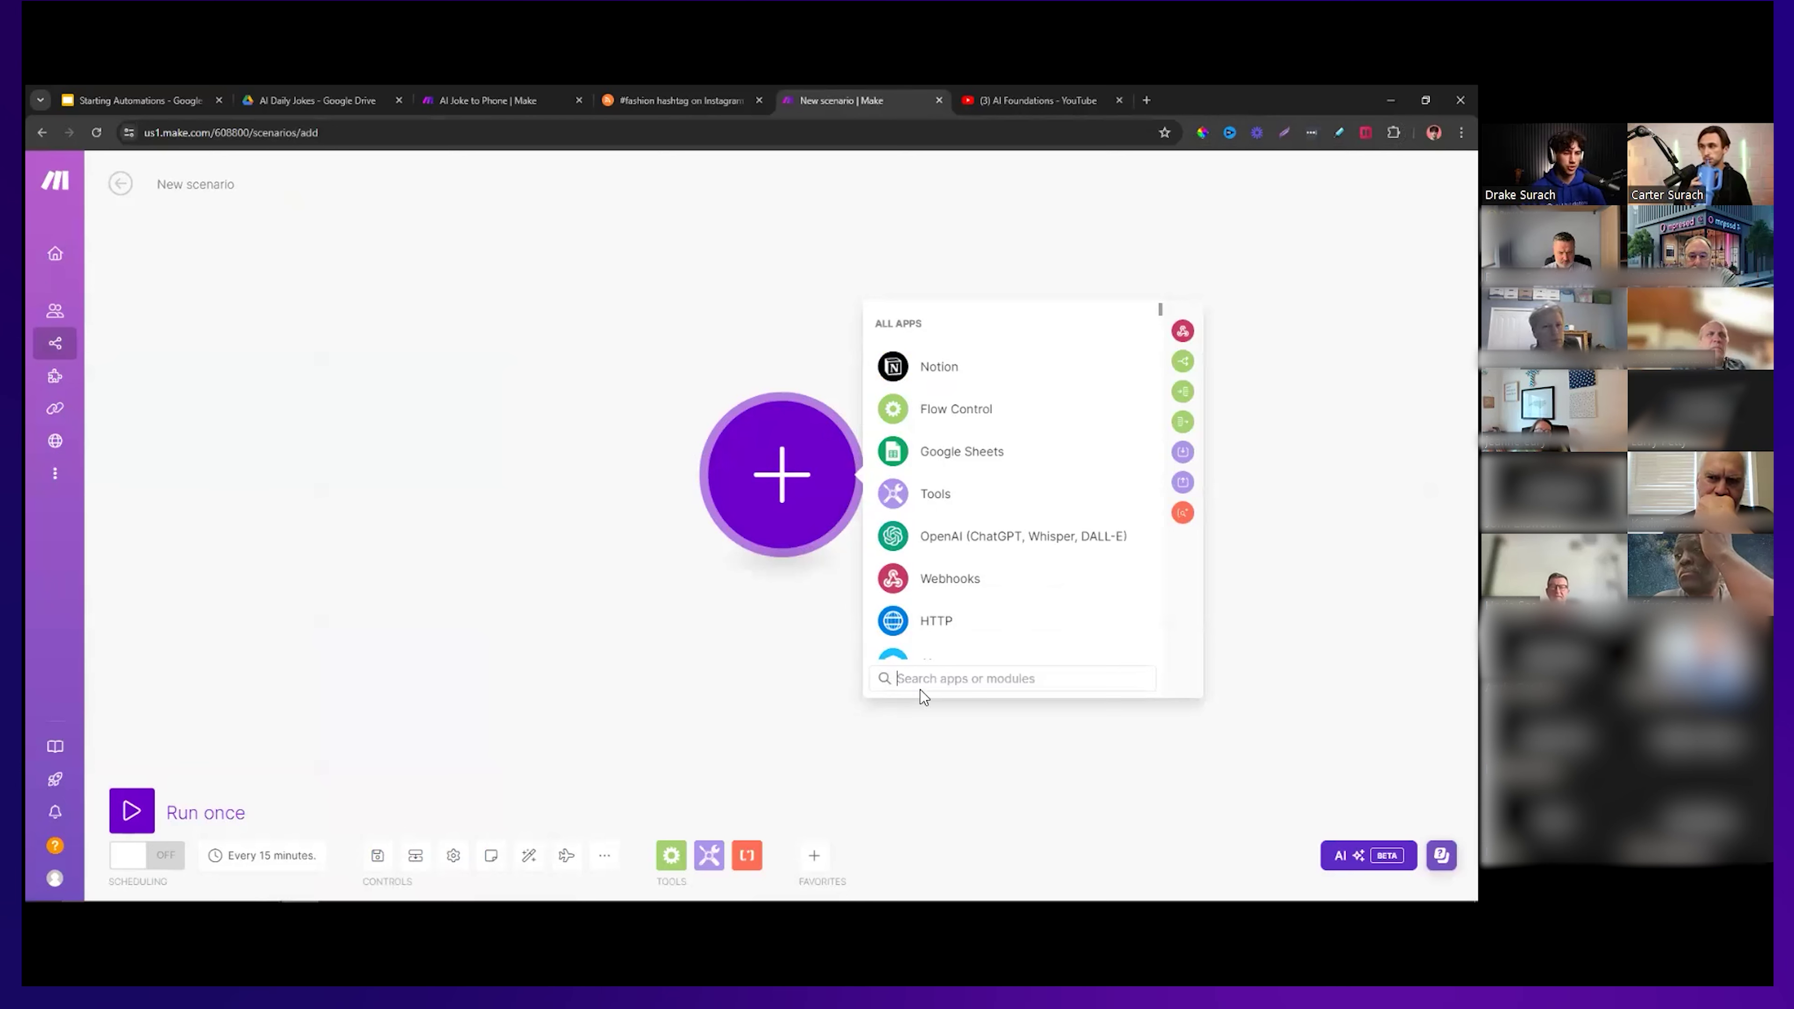
Add an RSS Watch RSS feed items trigger using the copied #fashion feed link, and browse the items offered as the starting point.
text(rss)
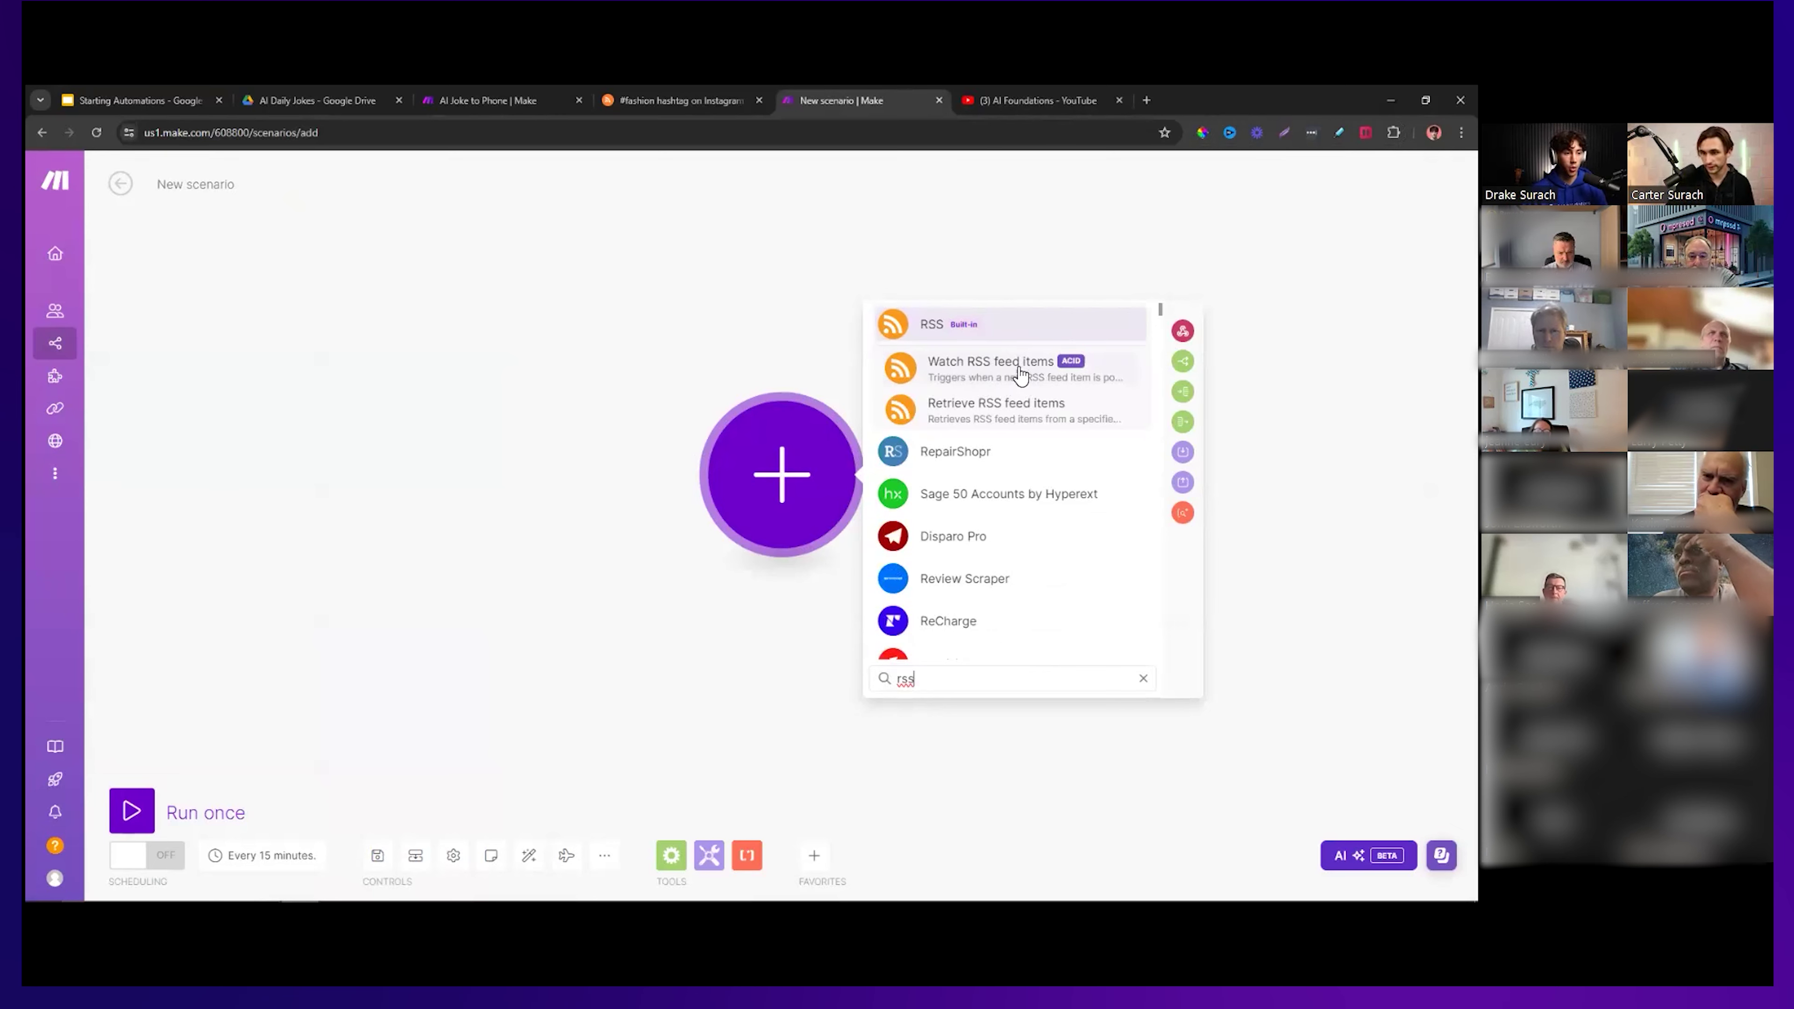
click(1010, 379)
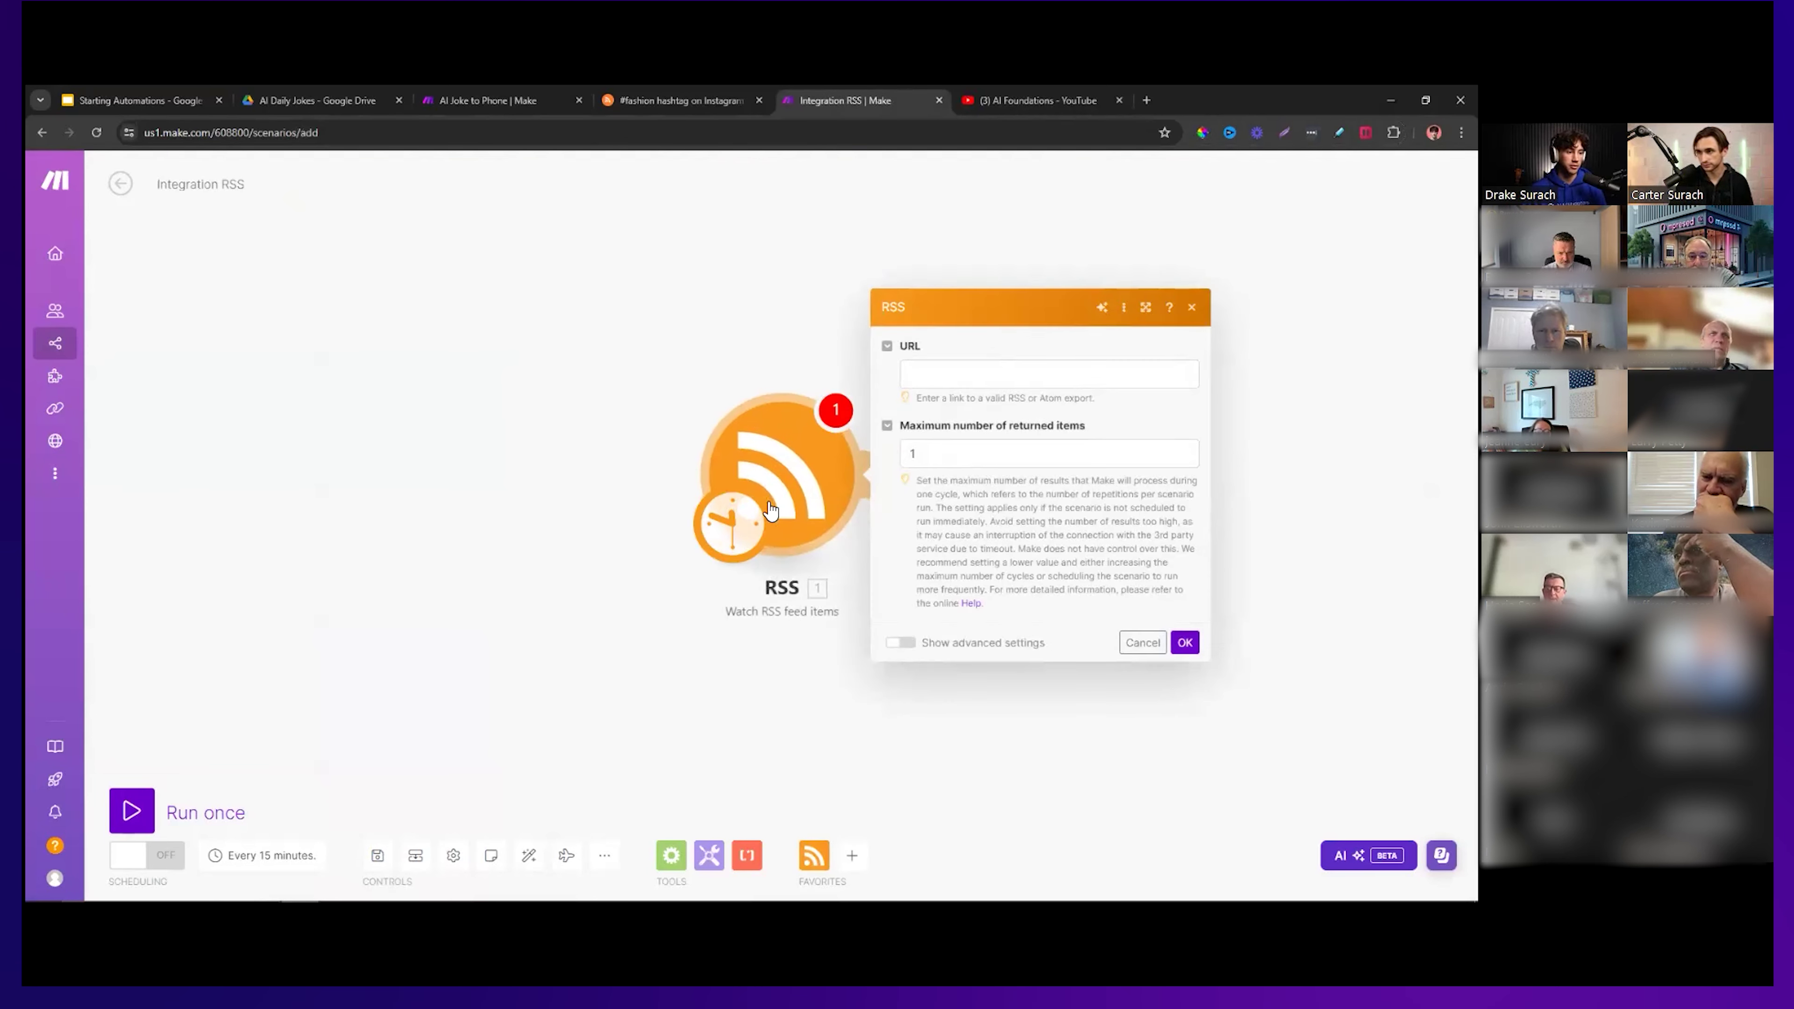
click(770, 374)
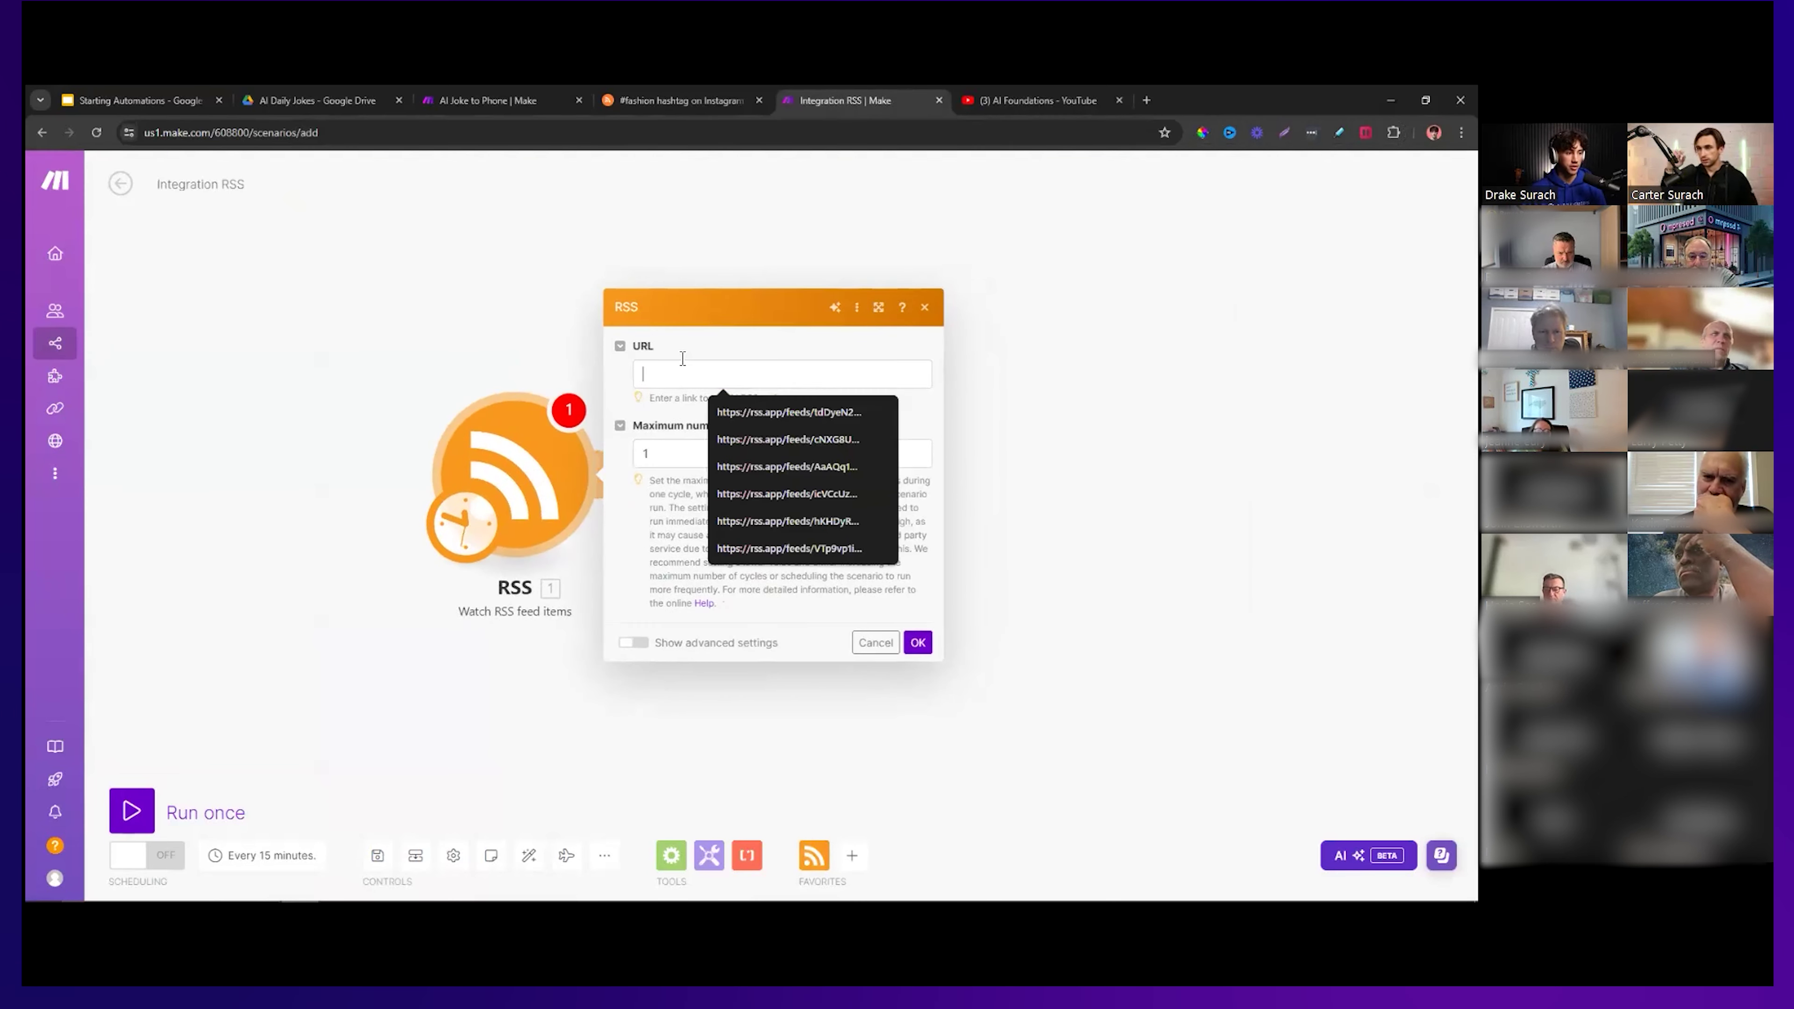
key(ctrl+v)
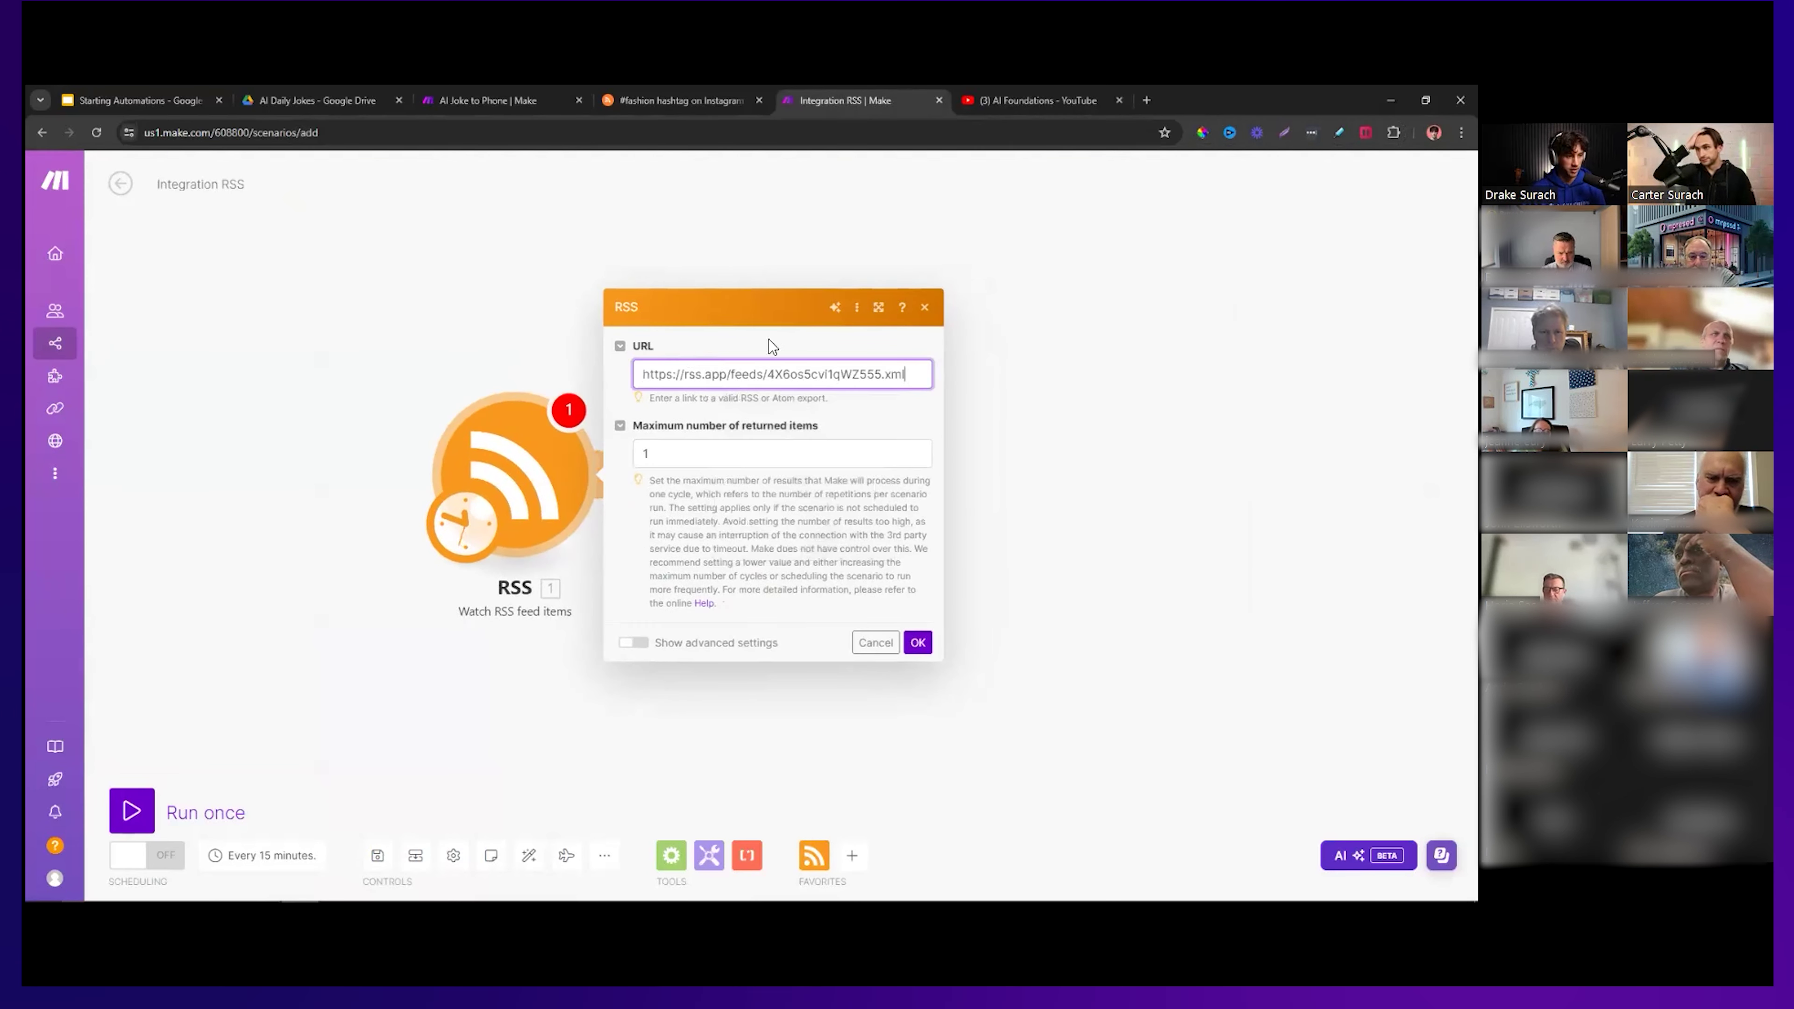
click(918, 643)
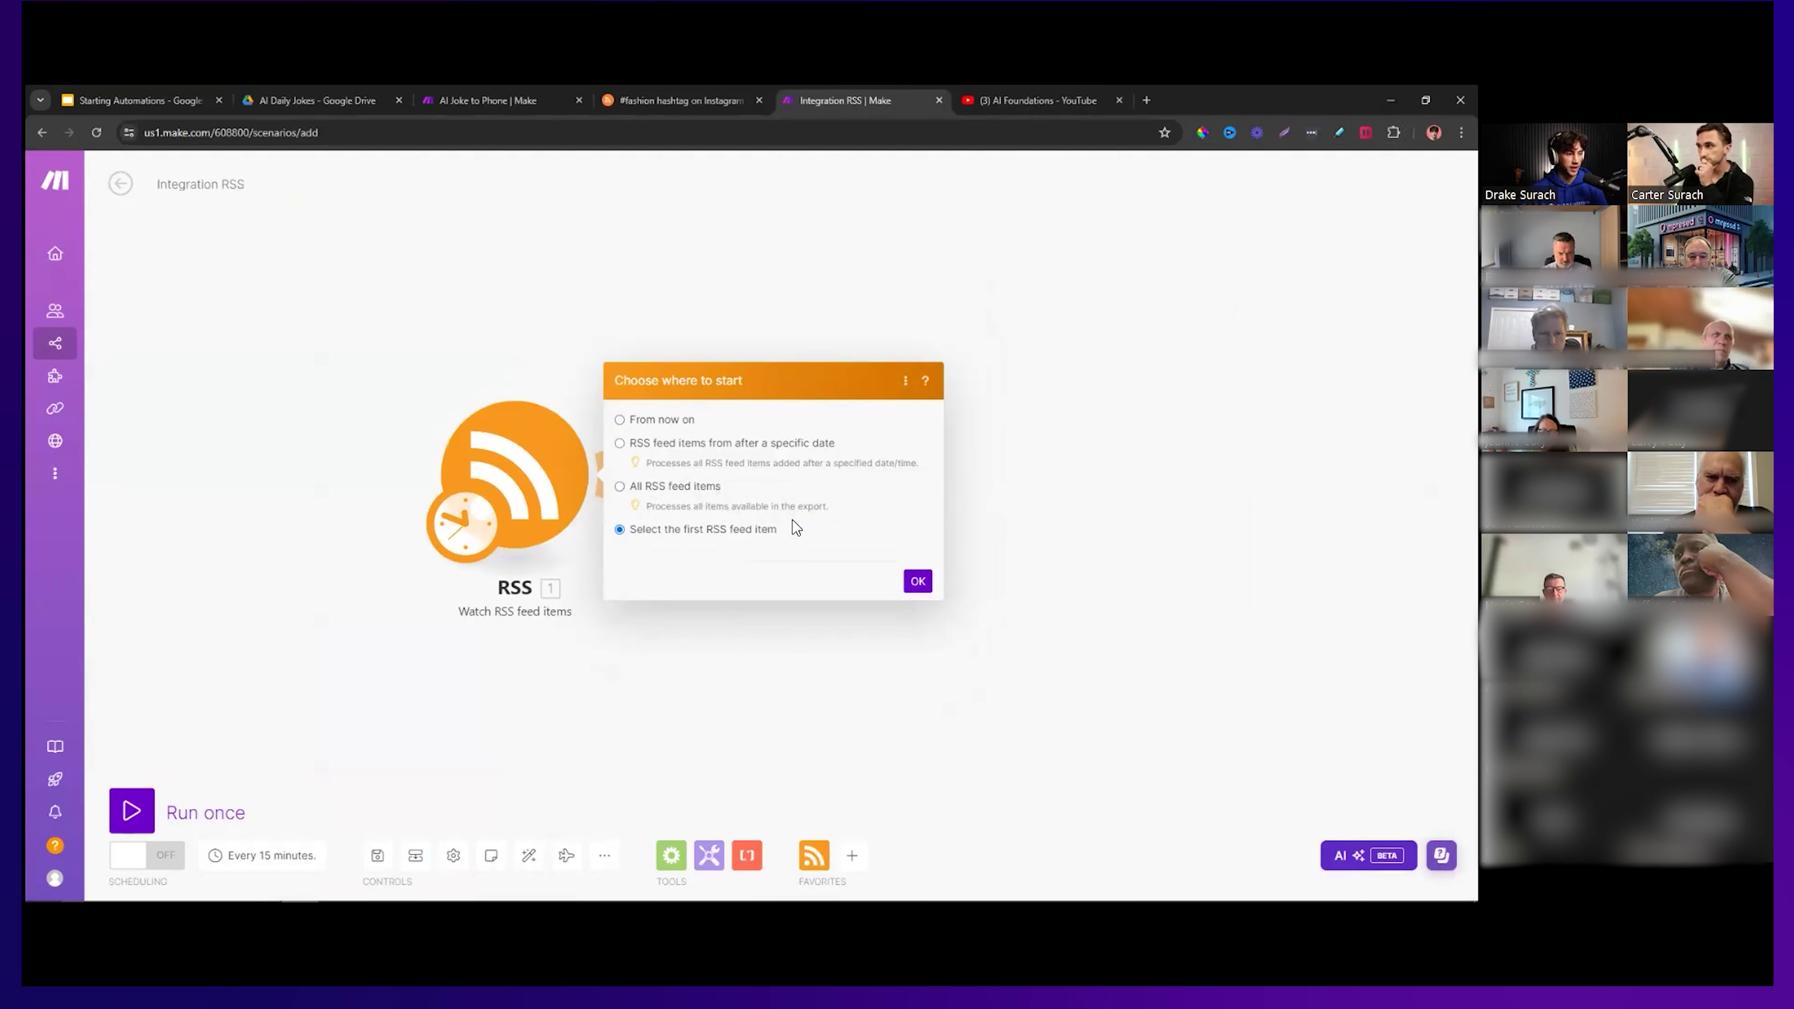
scroll(847, 371, down, 15)
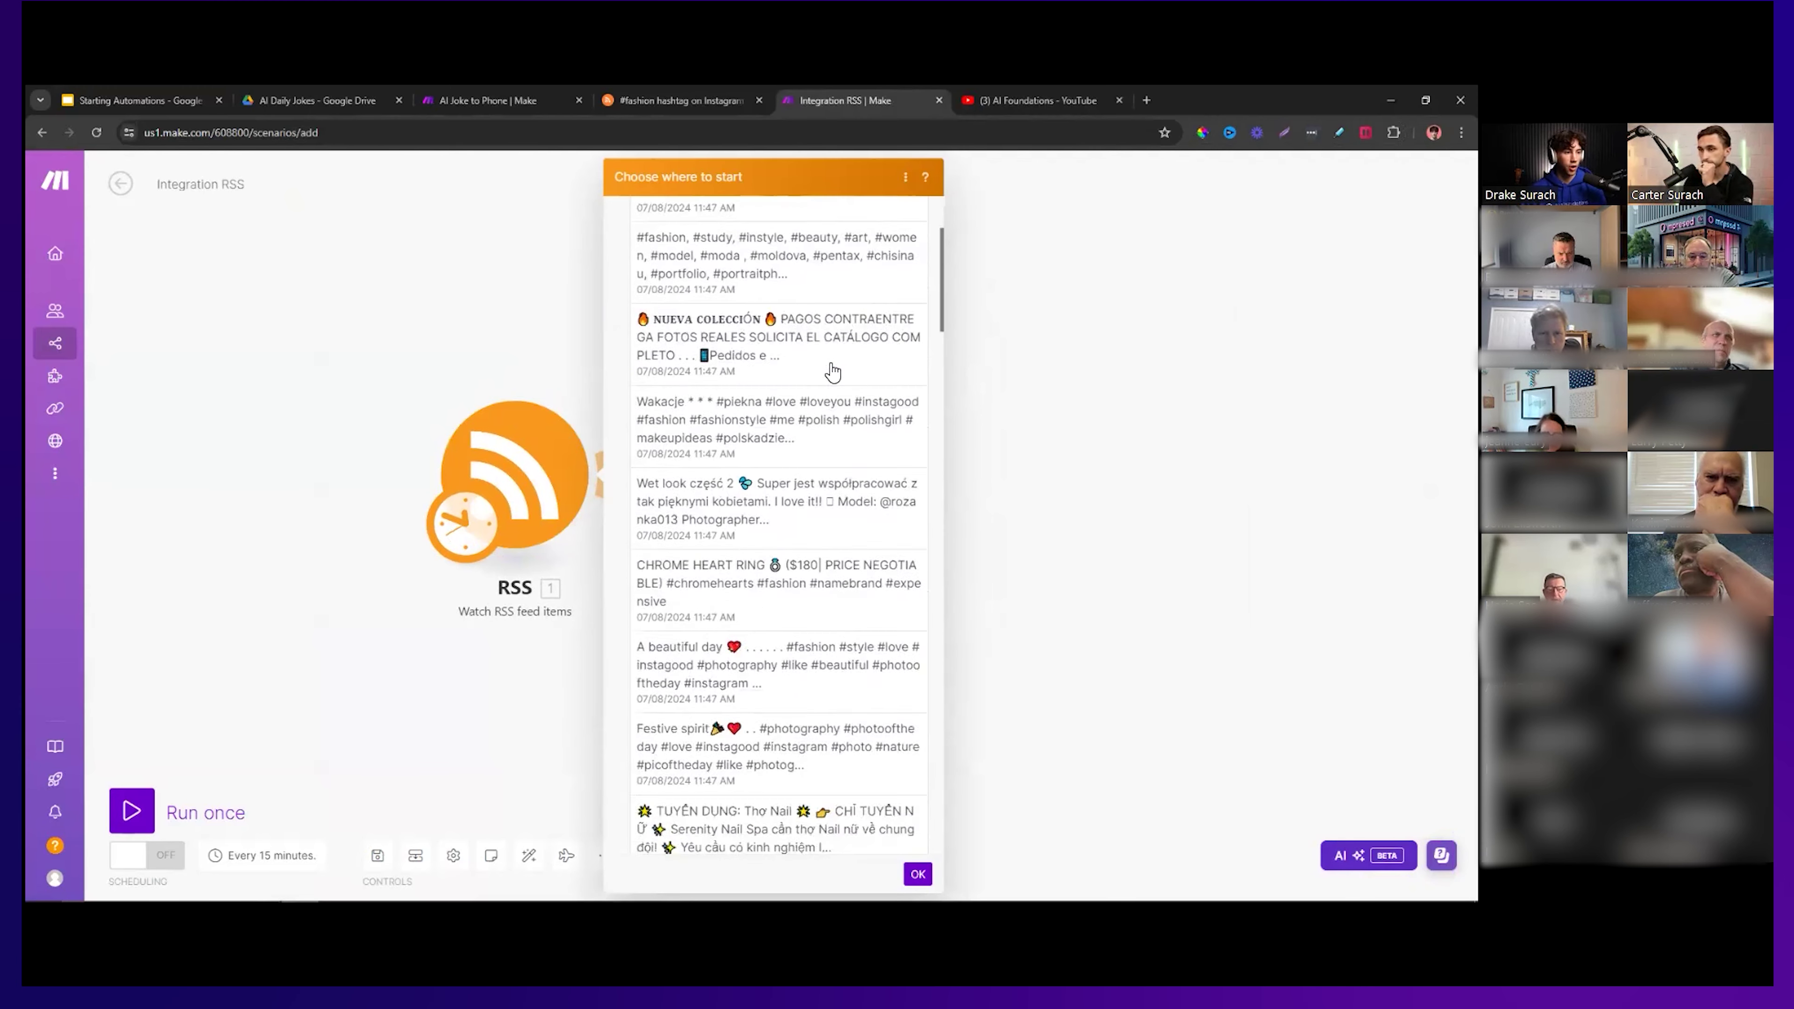
scroll(834, 373, down, 5)
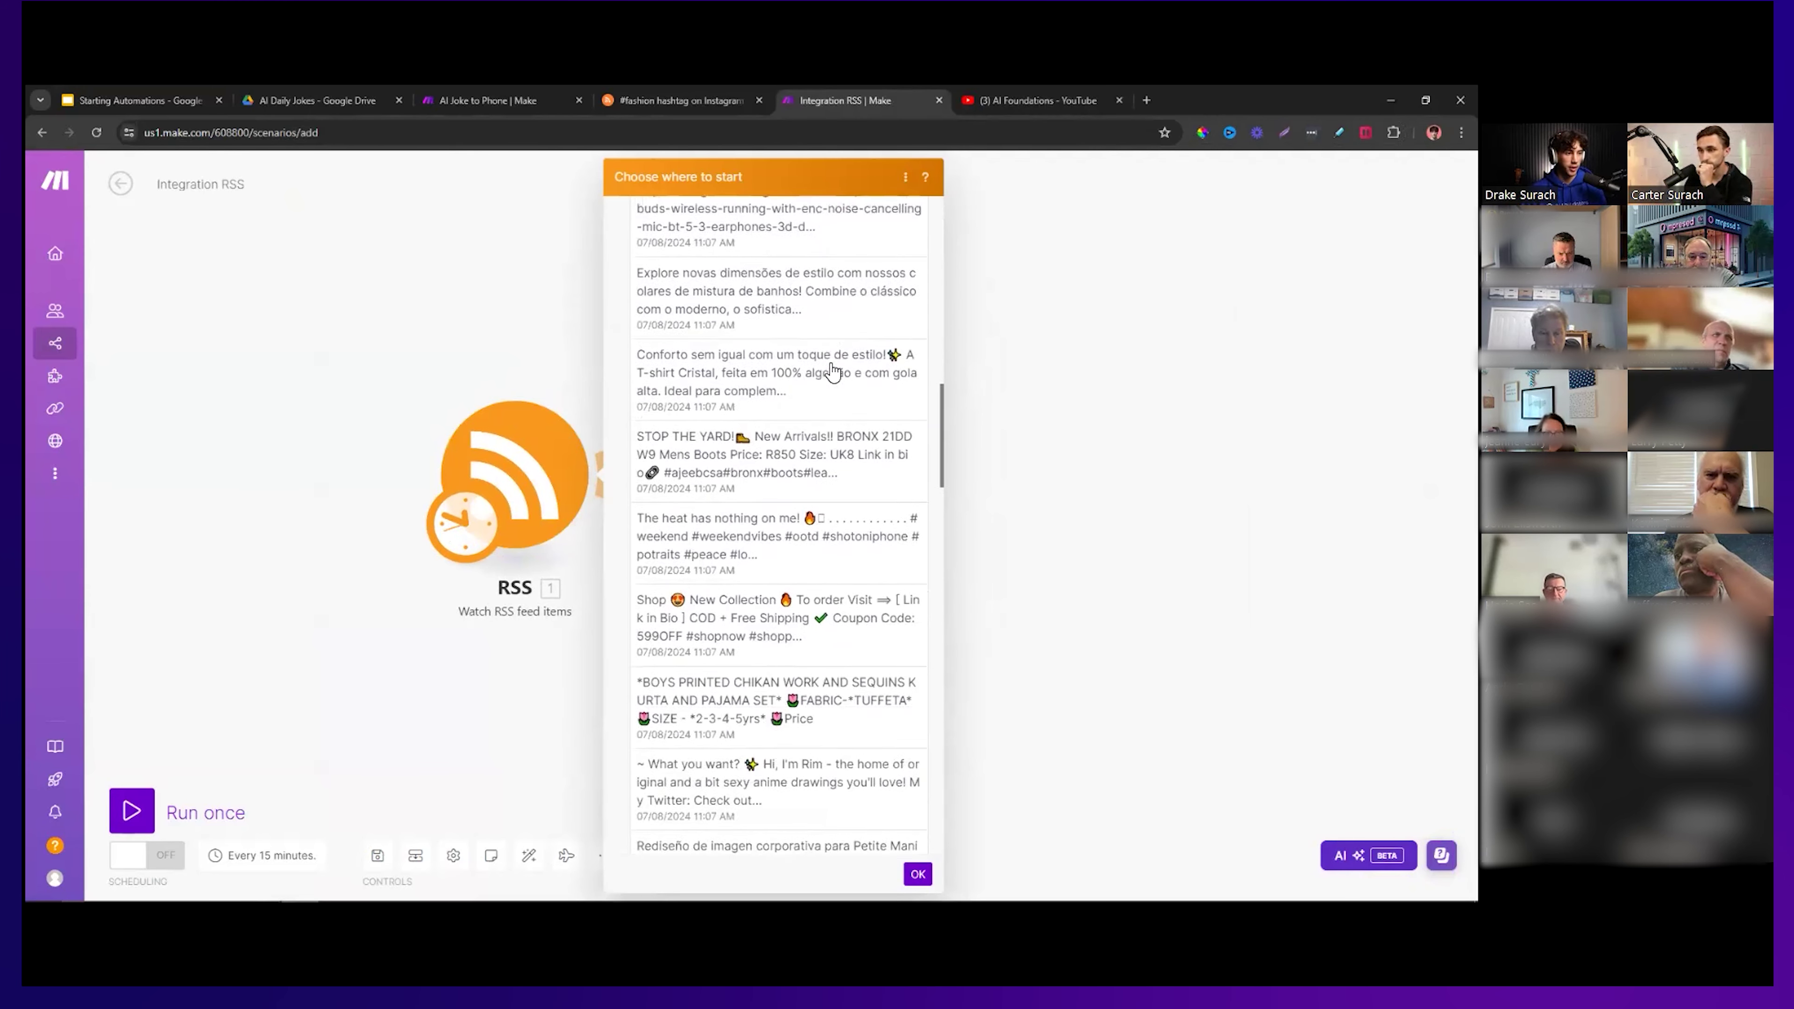
scroll(834, 372, down, 2)
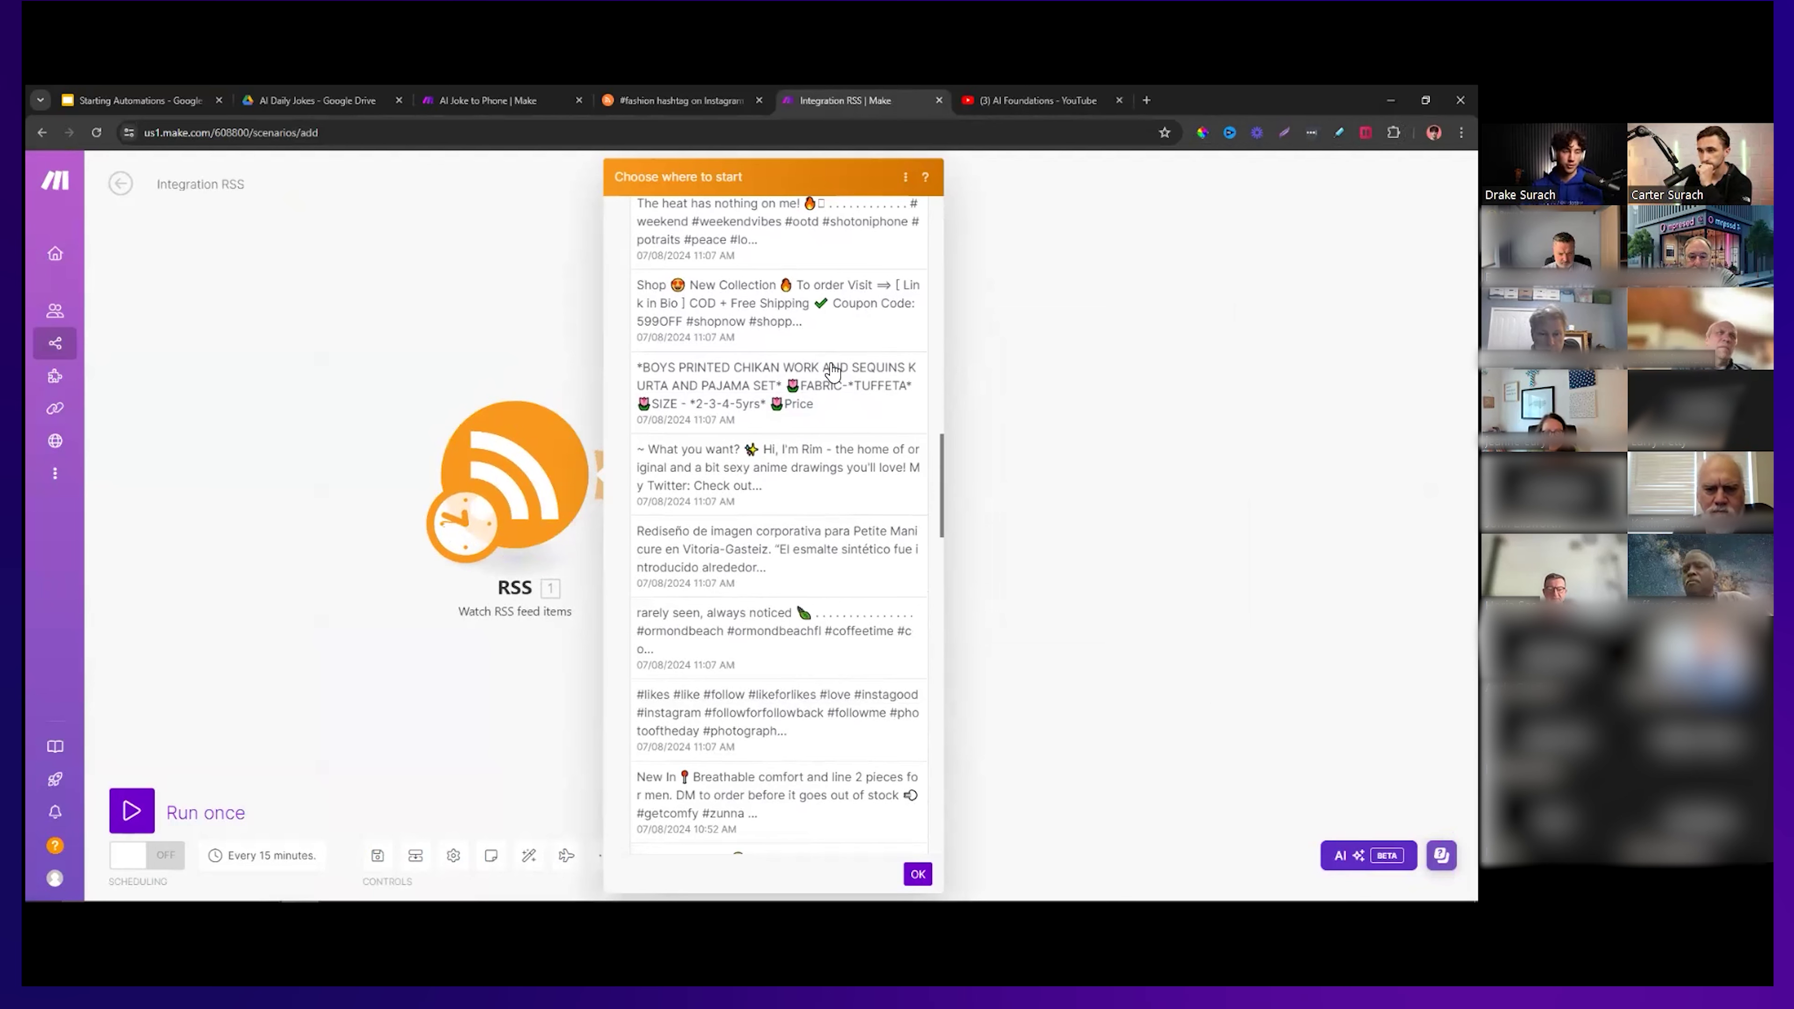
scroll(837, 375, down, 8)
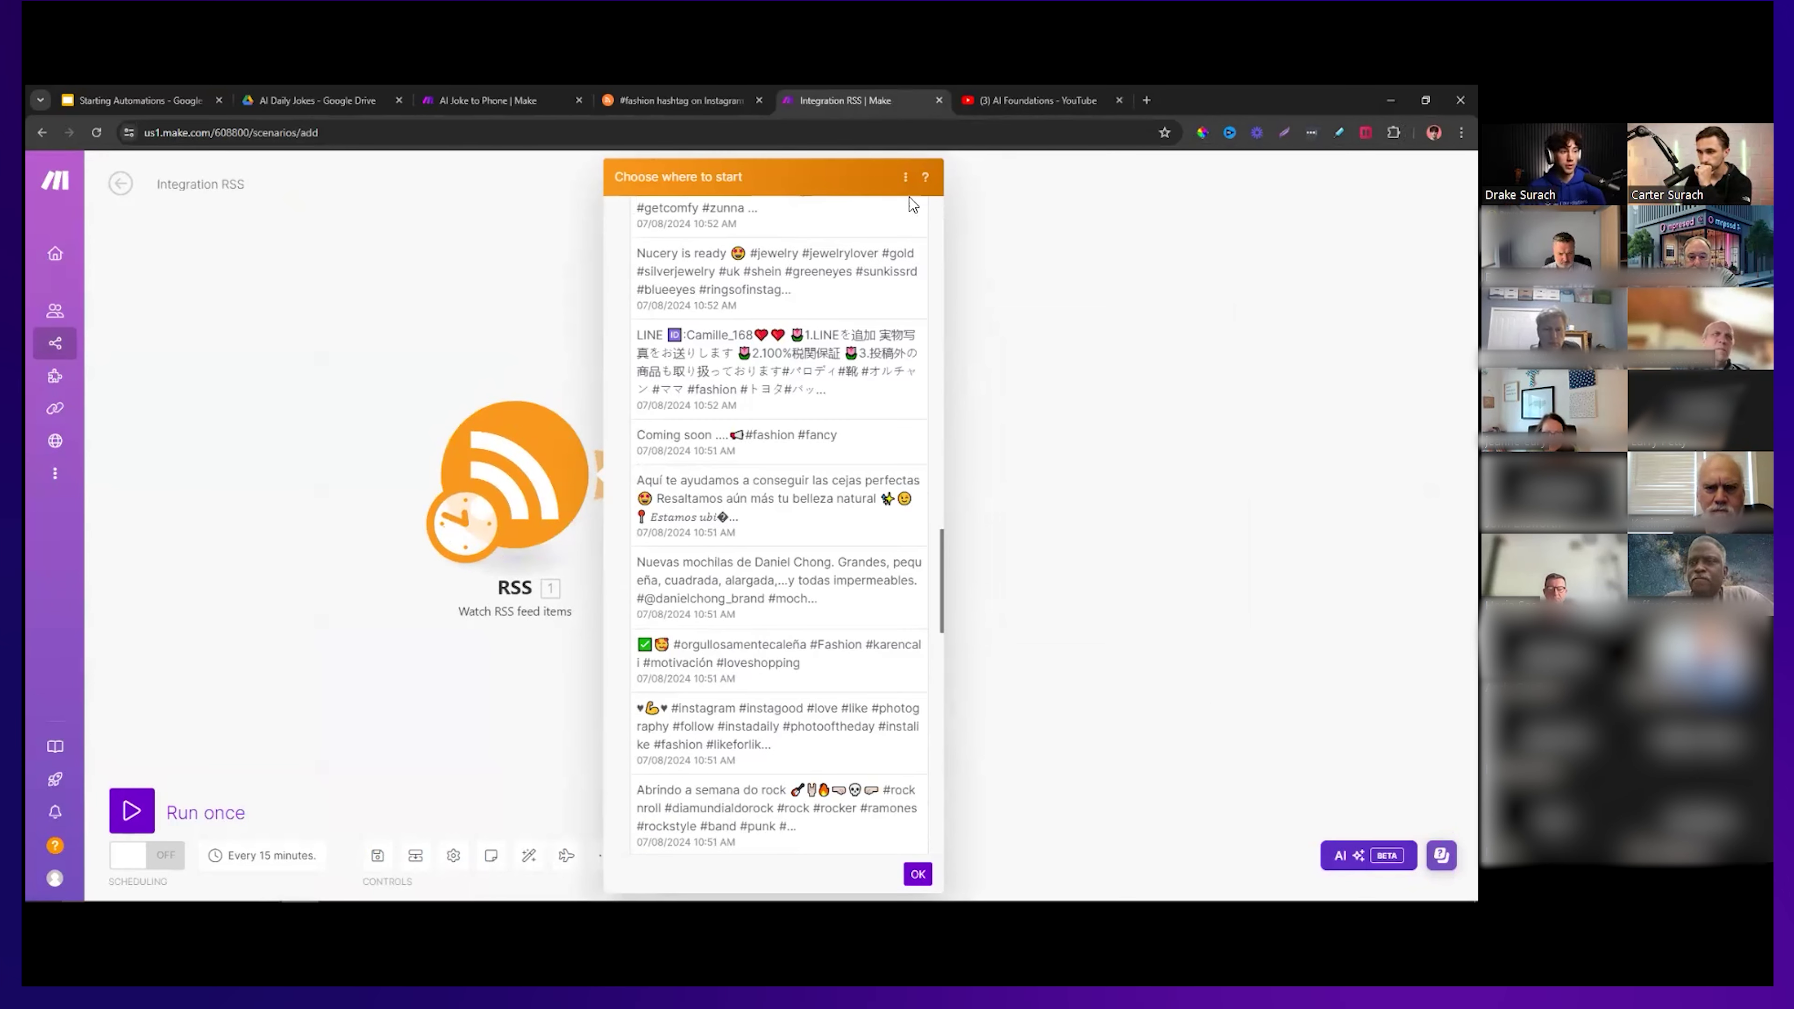
click(1005, 205)
Switch to RSS.app, leave the #fashion feed for the Create New Feed page, and show the suggestions for its URL or keyword entry.
click(647, 101)
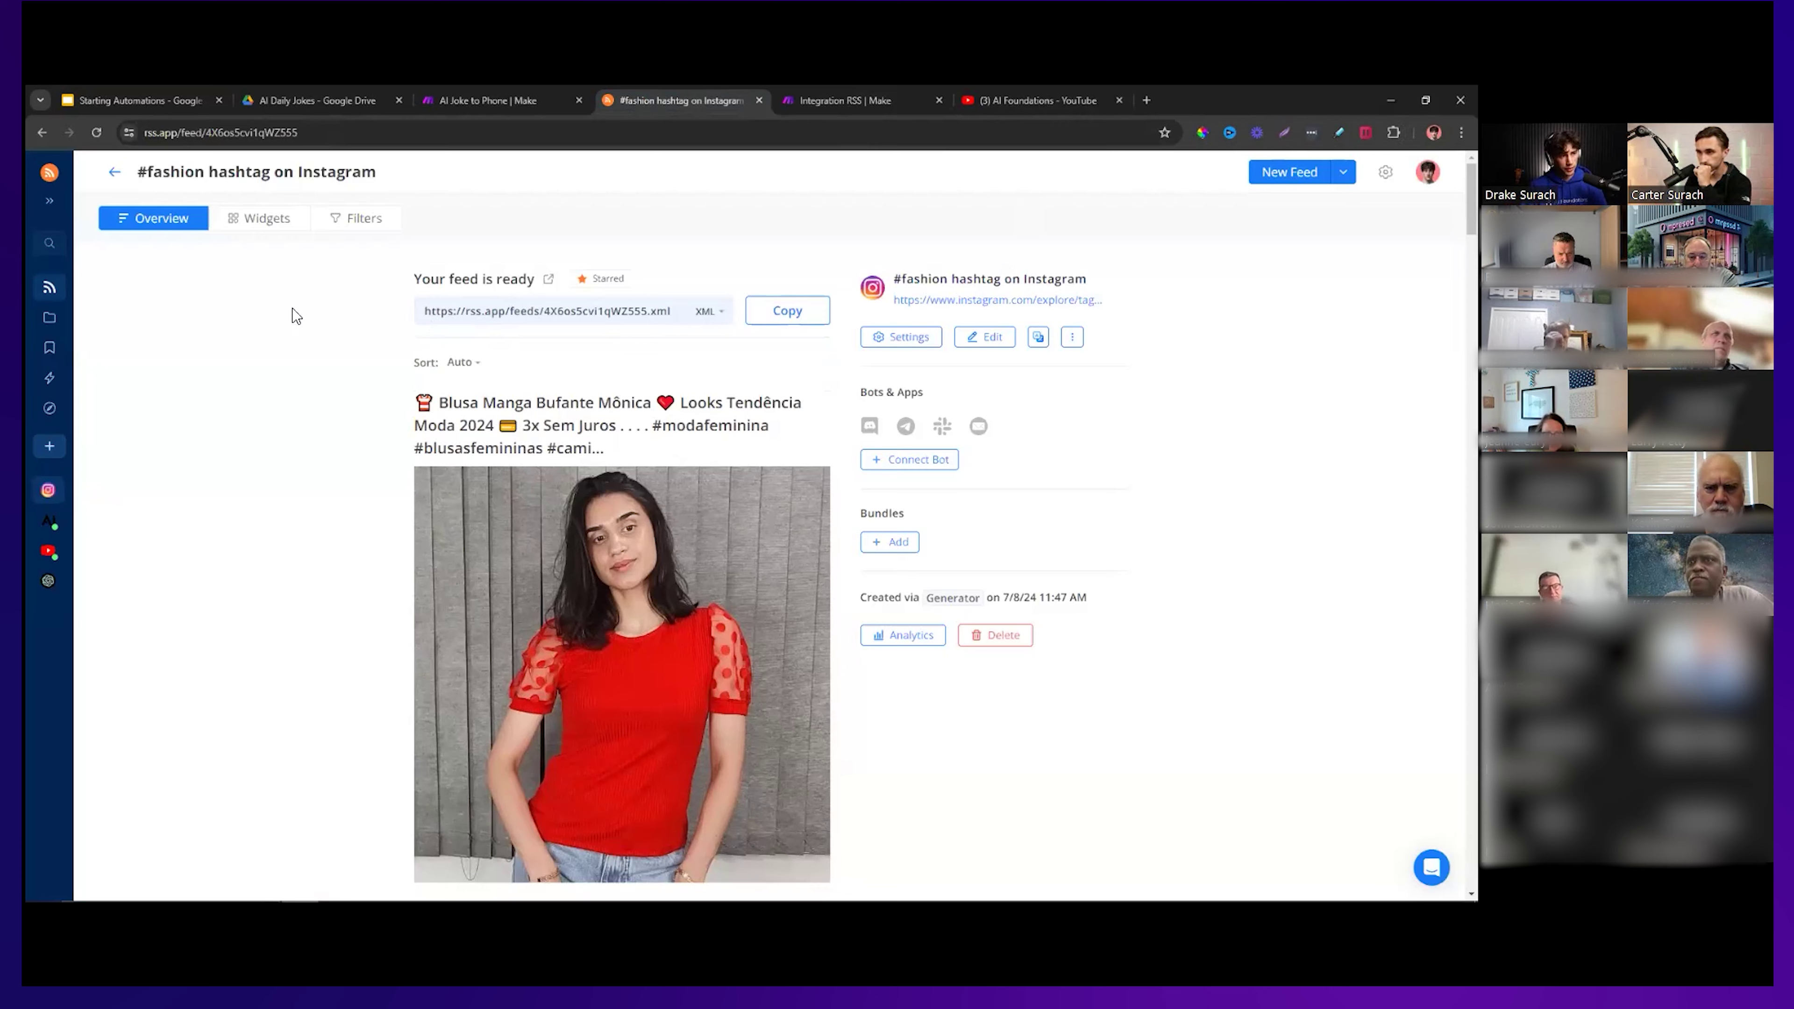
click(115, 185)
click(120, 177)
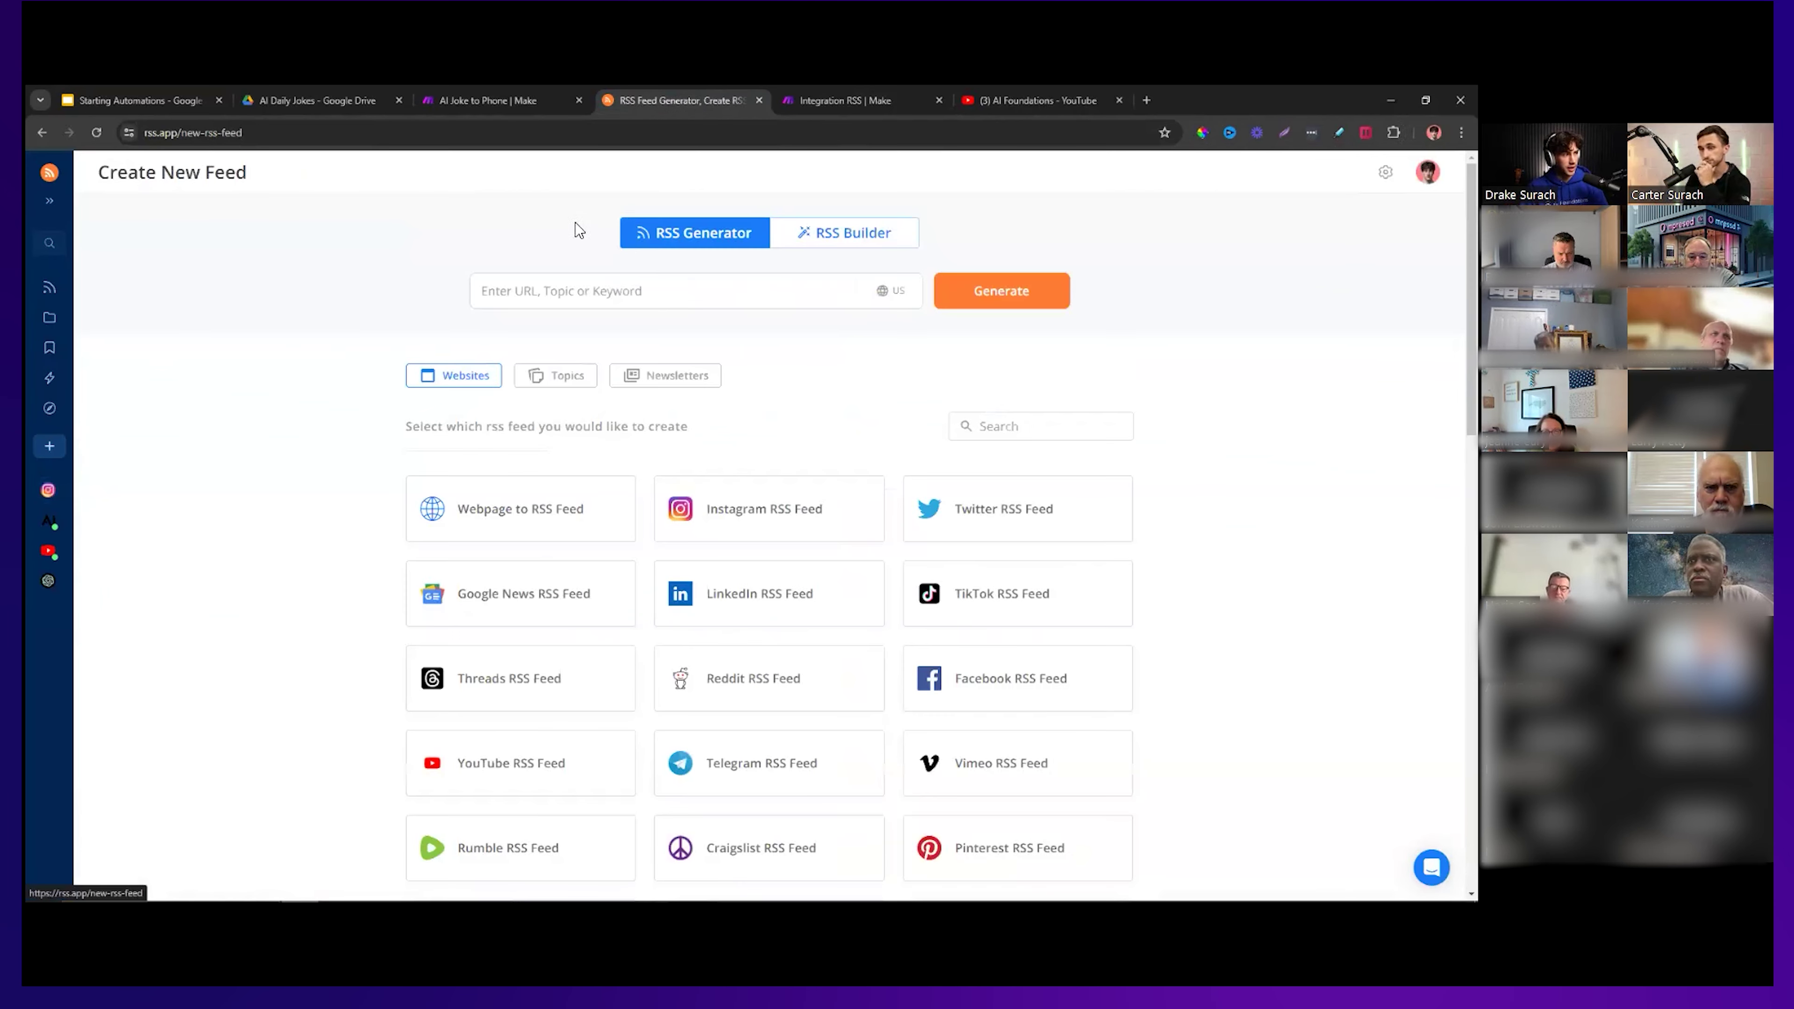
click(636, 297)
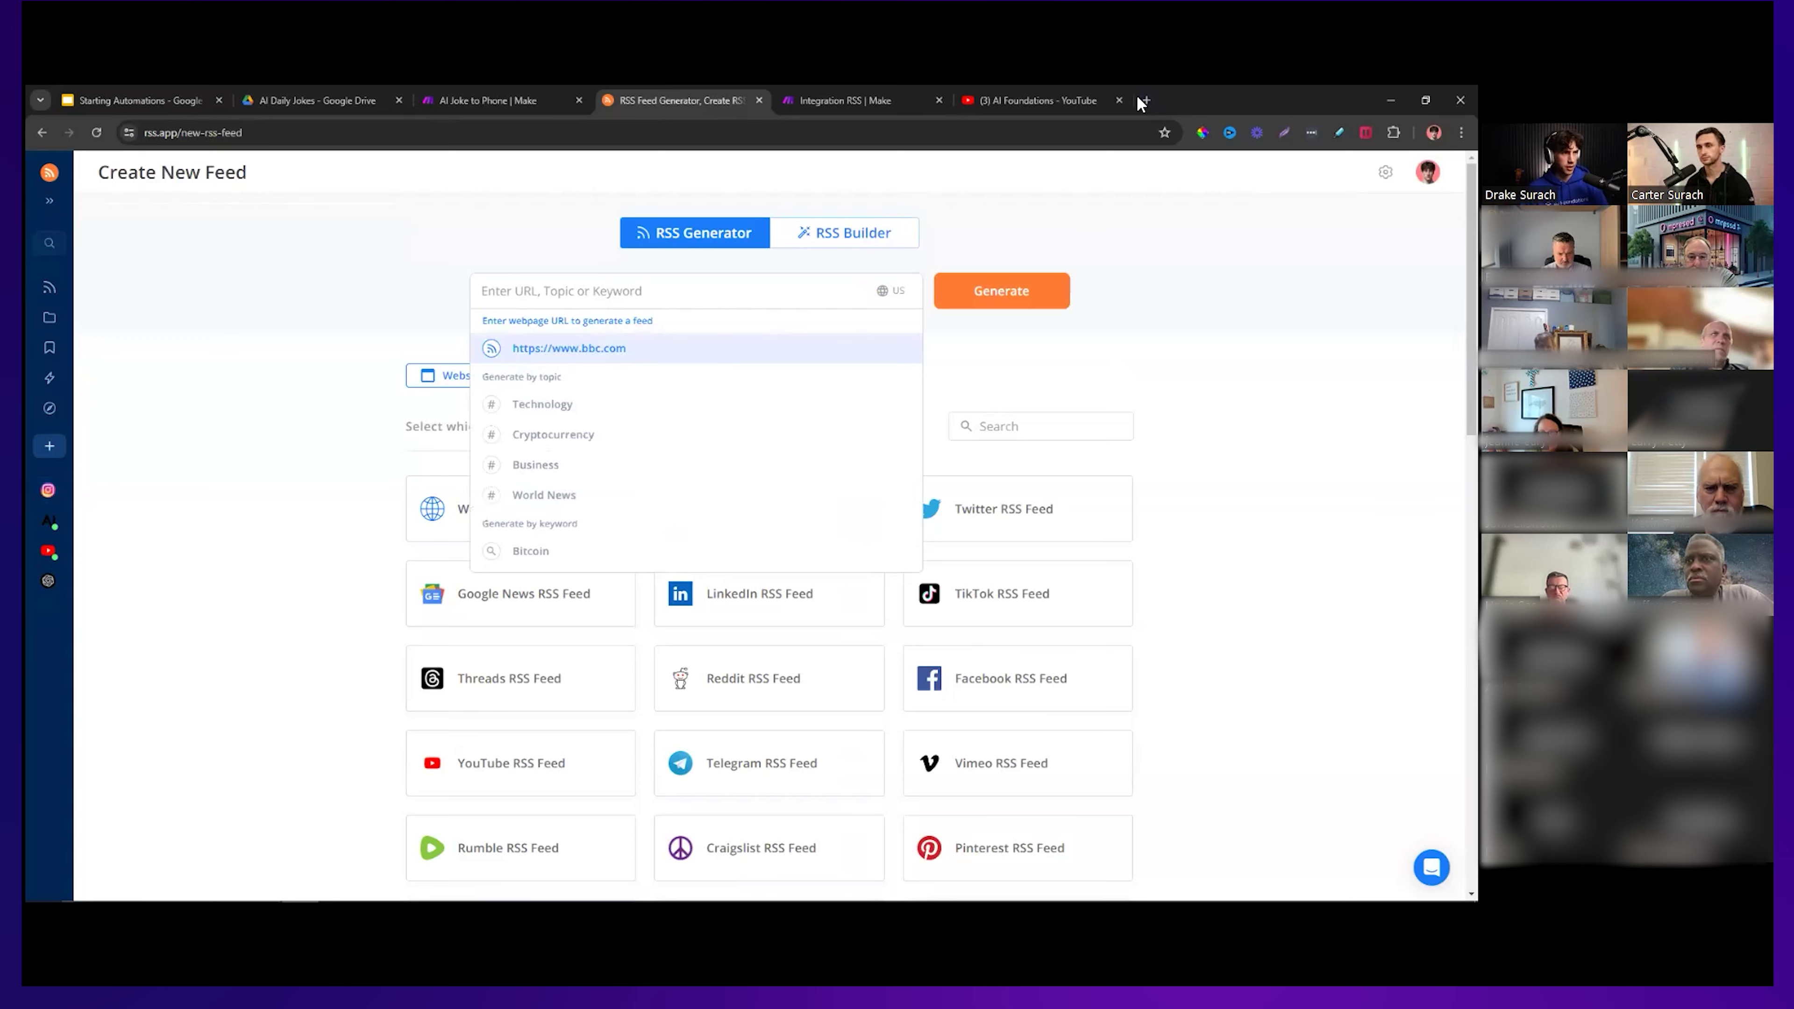
Switch to the AI Foundations YouTube page, place it beside the RSS.app page, and copy the channel's videos URL.
click(1038, 99)
drag(1024, 98, 859, 99)
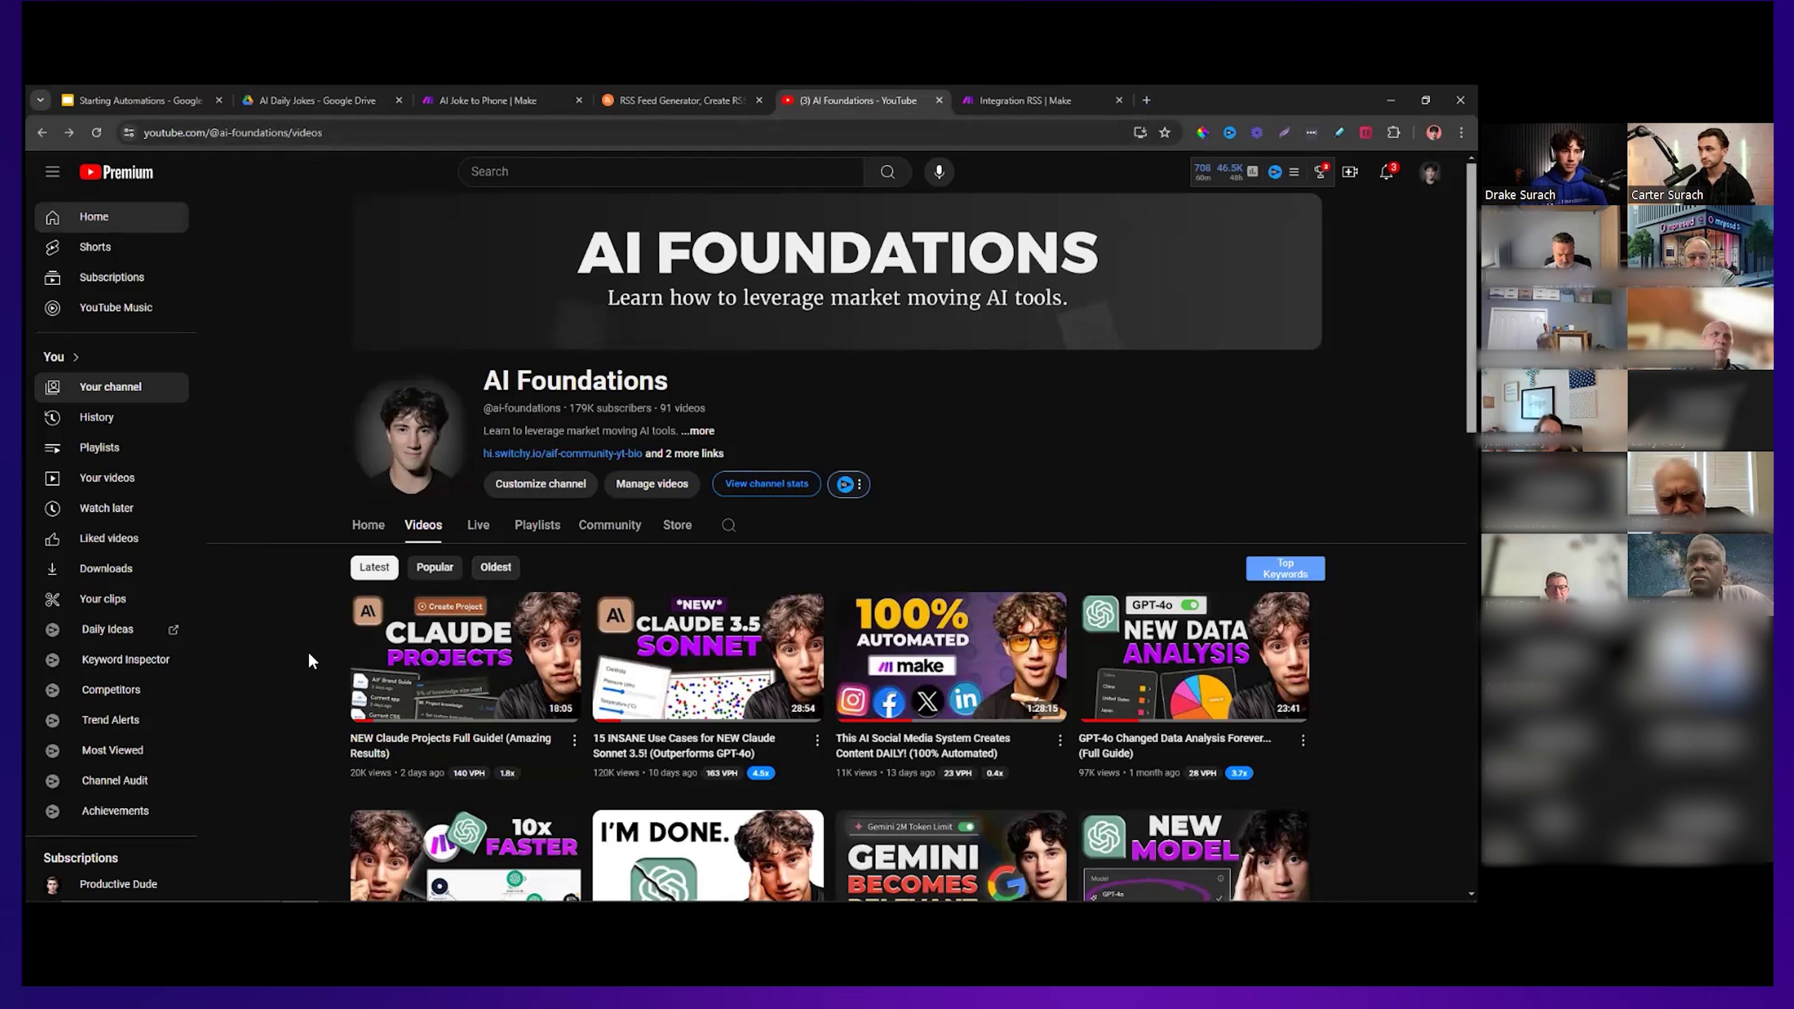
click(269, 138)
key(ctrl+c)
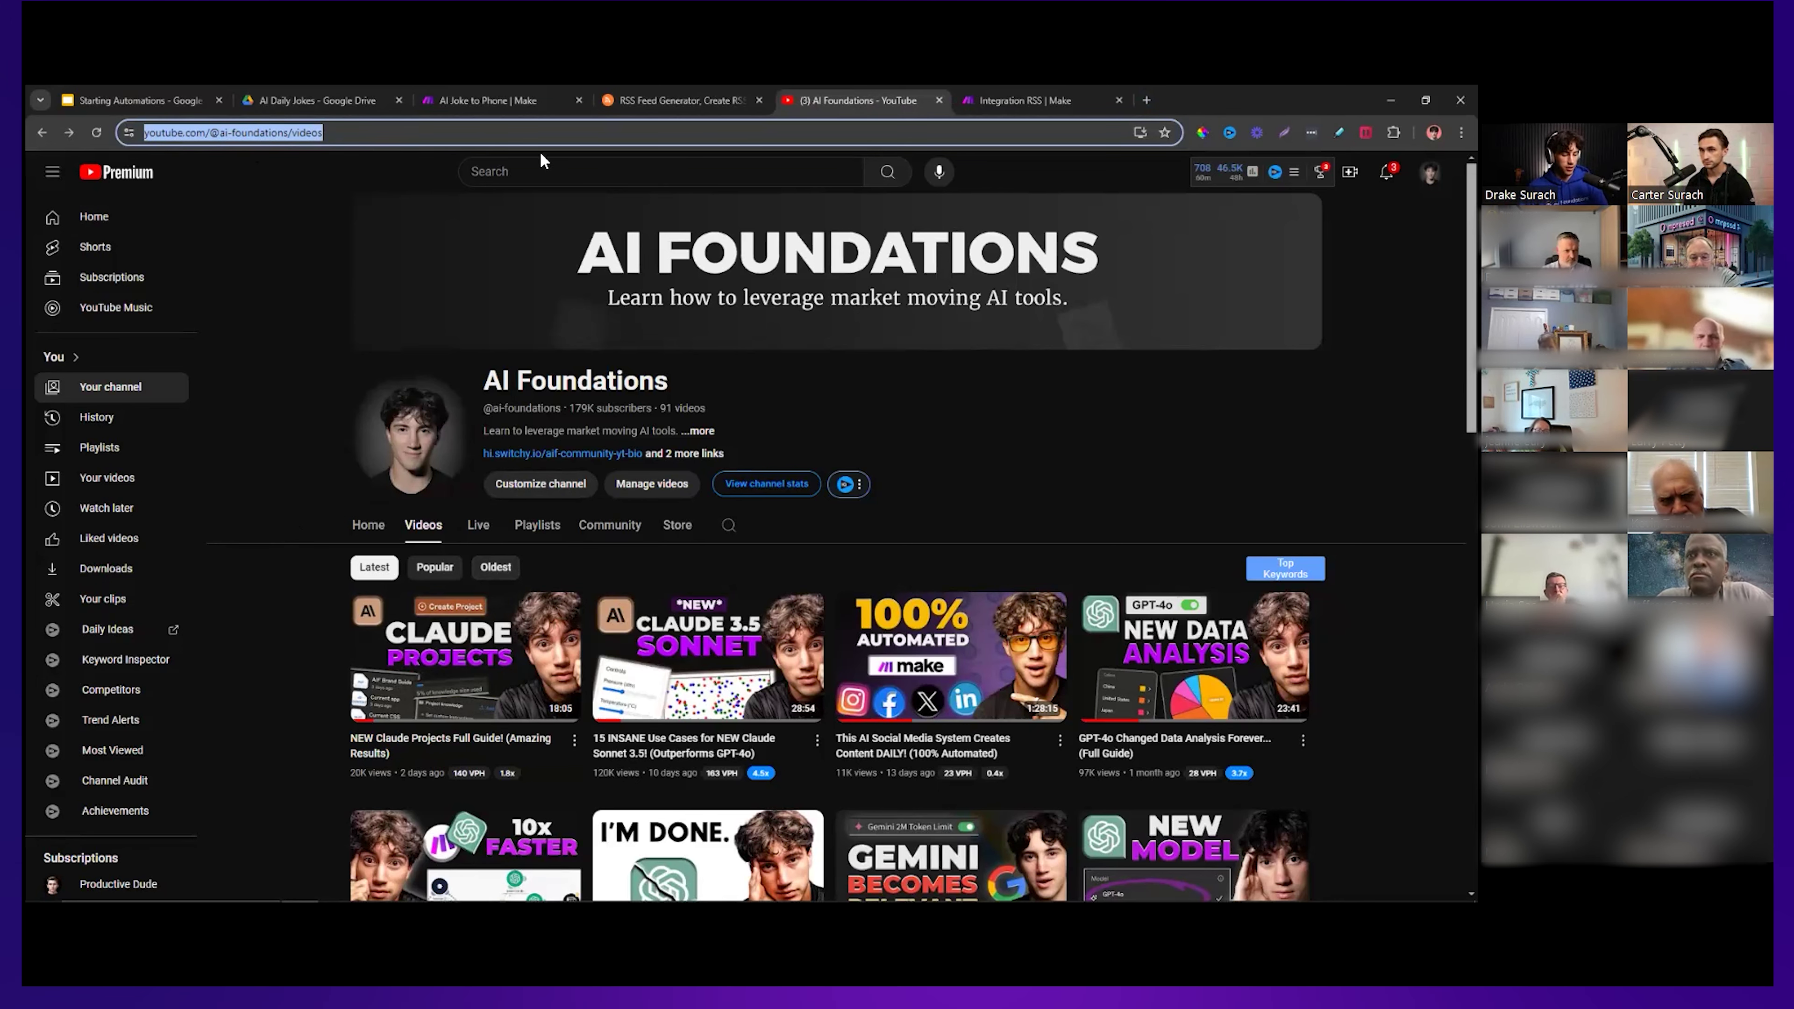
Generate an RSS.app feed from the copied YouTube channel URL, save it, and copy its XML feed link.
click(680, 100)
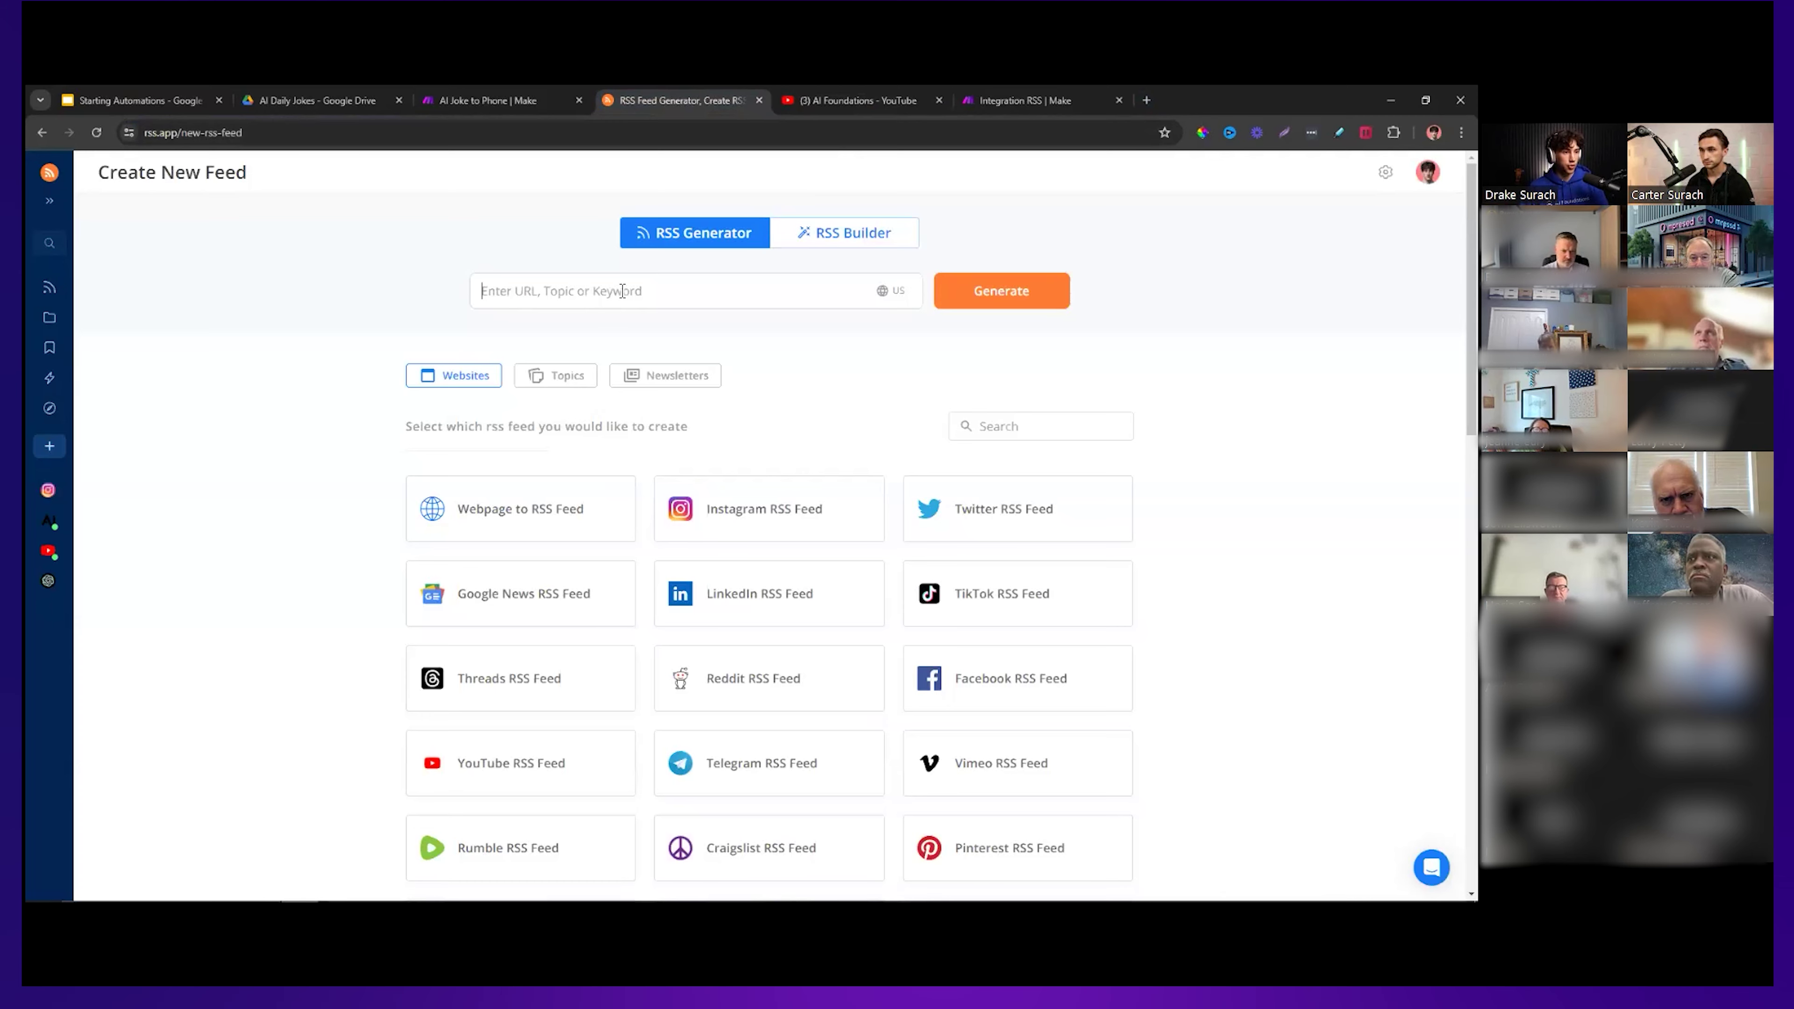
key(ctrl+v)
click(949, 290)
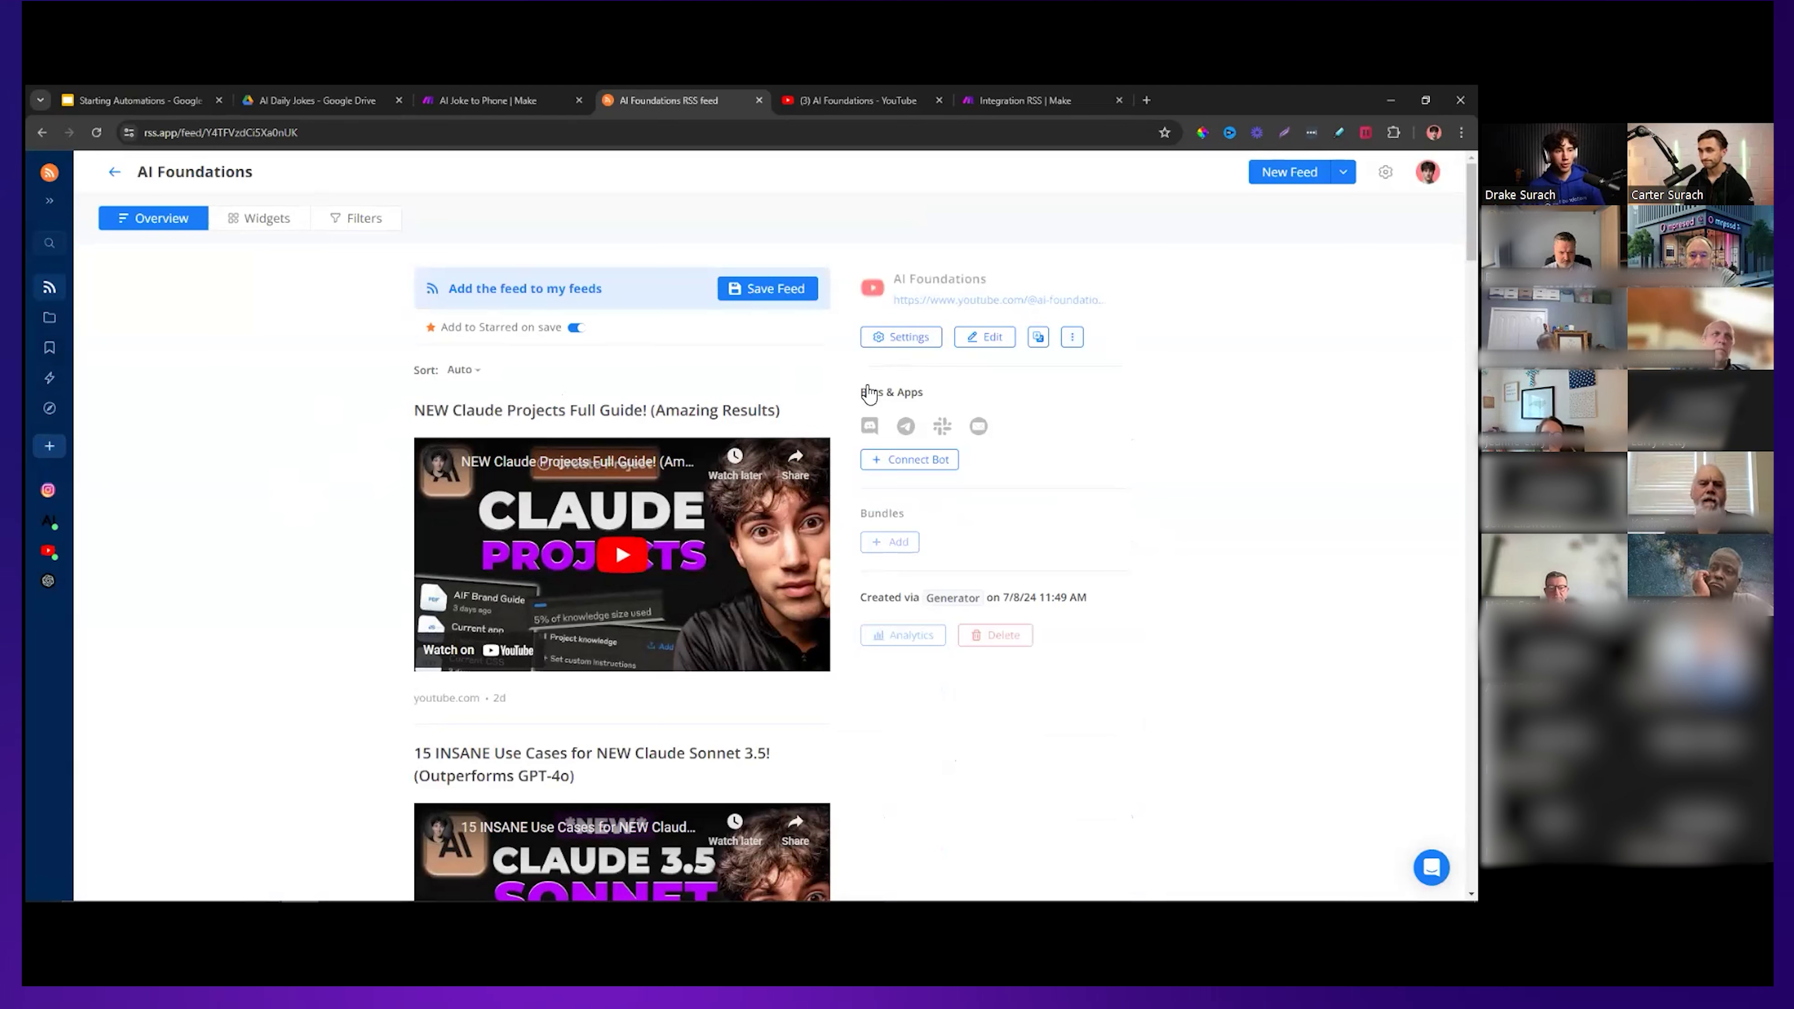
click(768, 288)
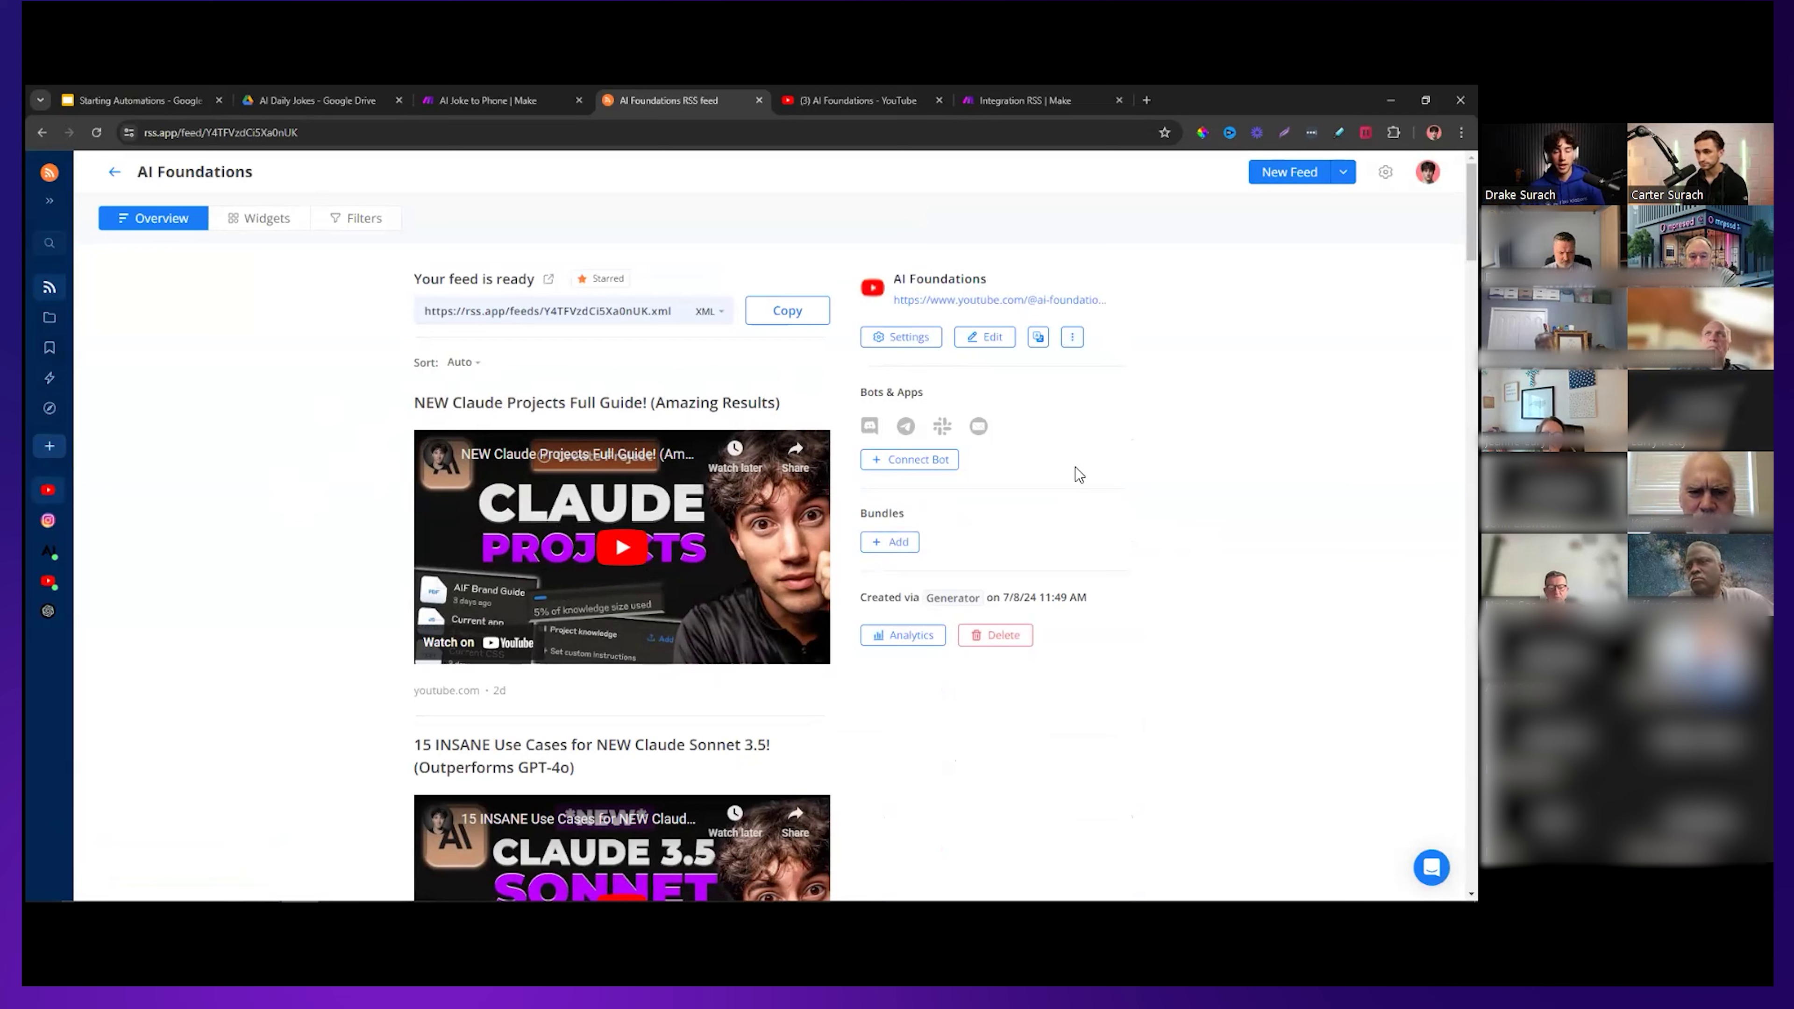
click(786, 311)
Switch to the new Make scenario and replace the RSS trigger's URL with the copied AI Foundations feed link.
click(1024, 100)
click(514, 481)
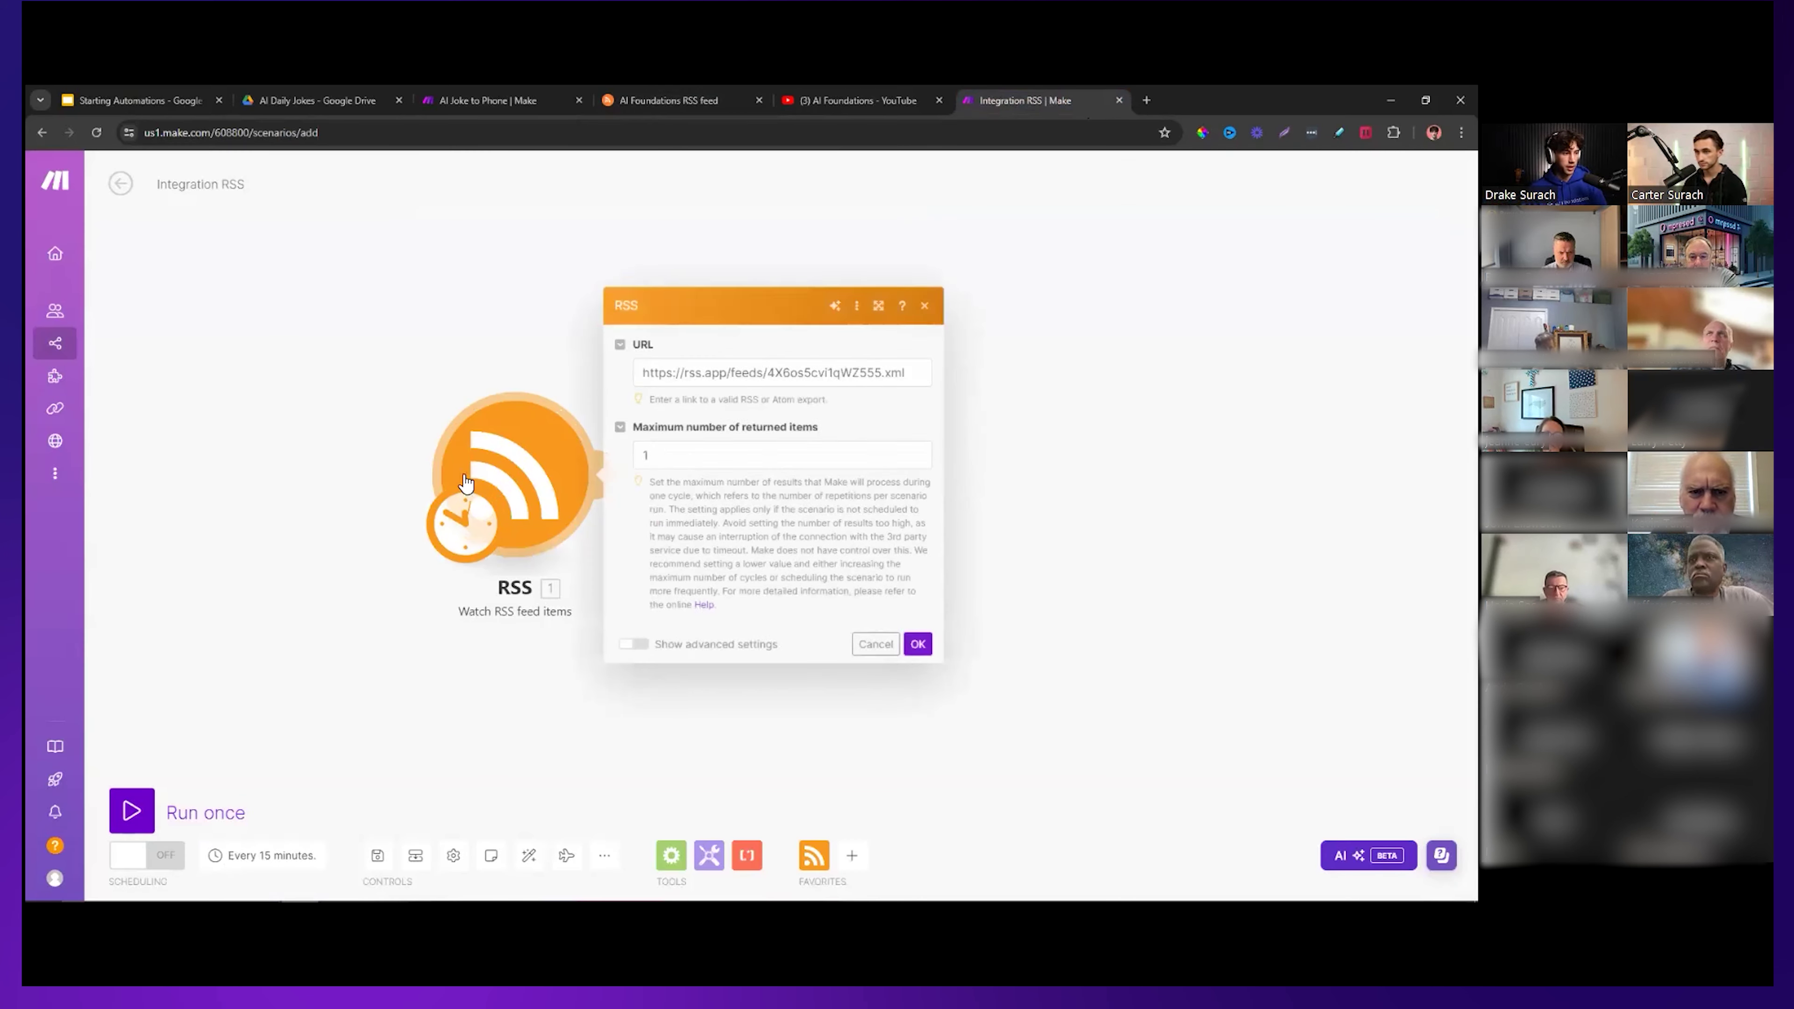
triple_click(772, 372)
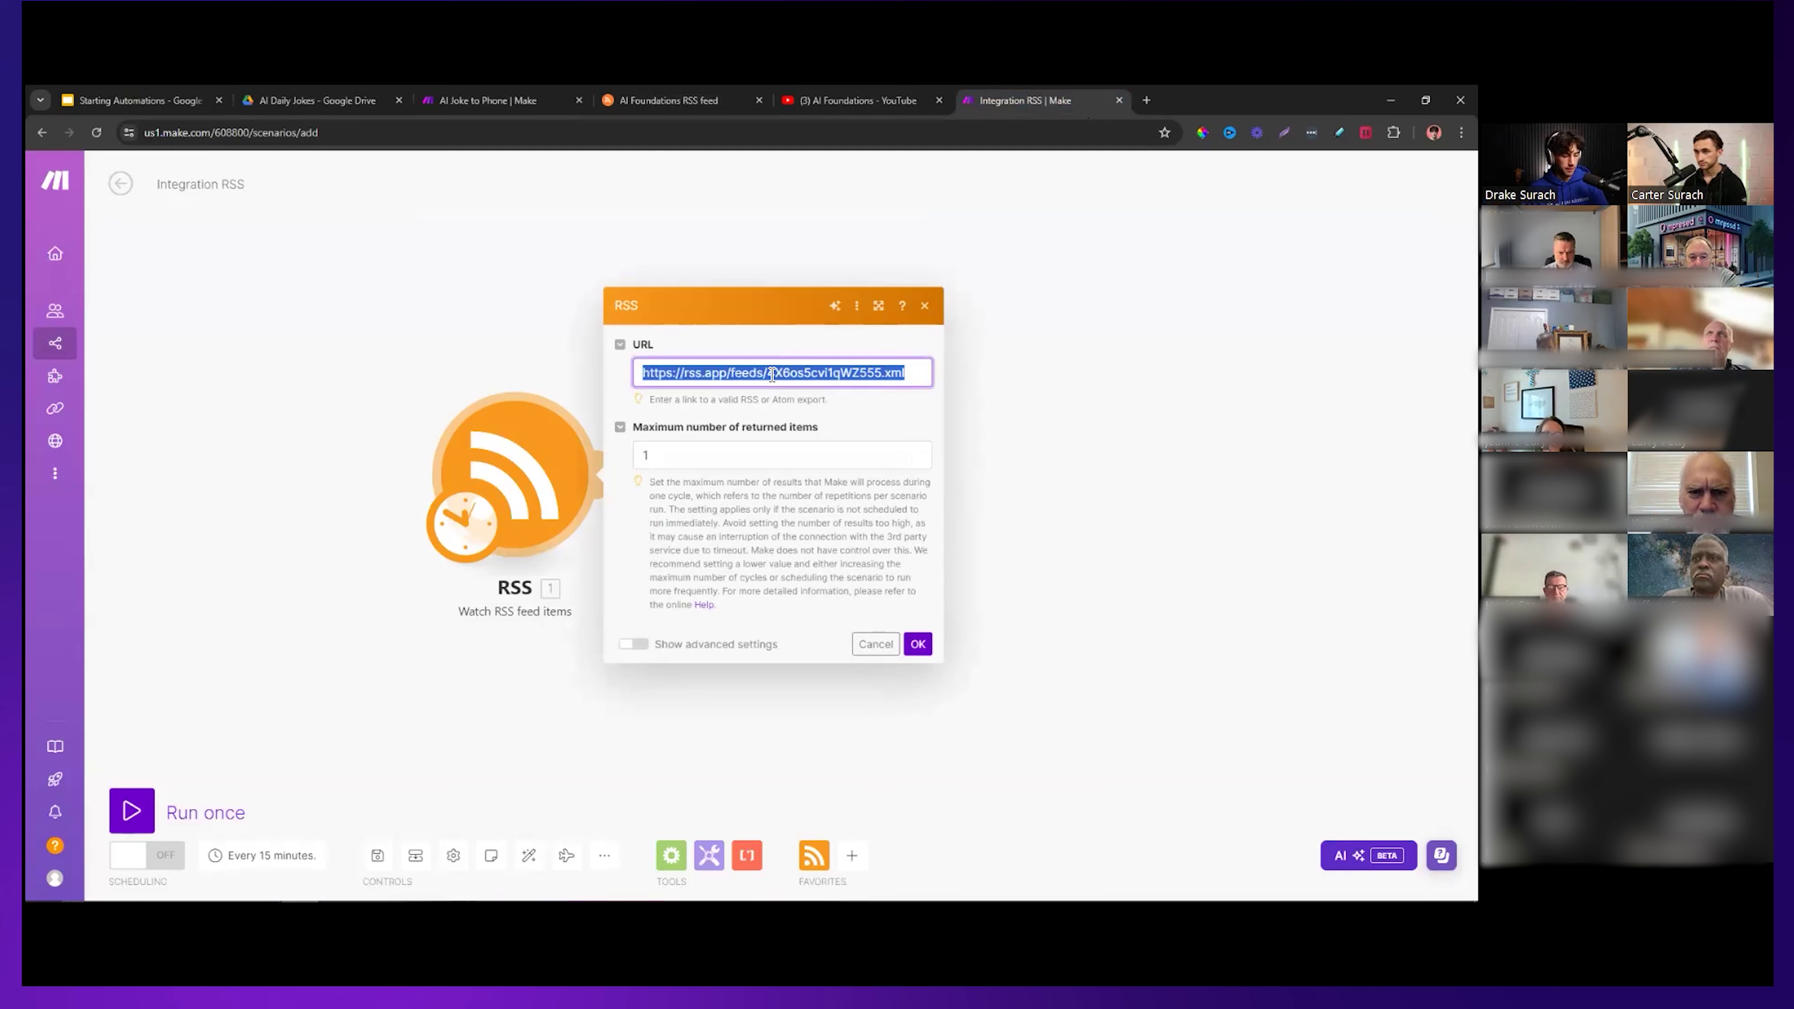
key(ctrl+v)
click(917, 643)
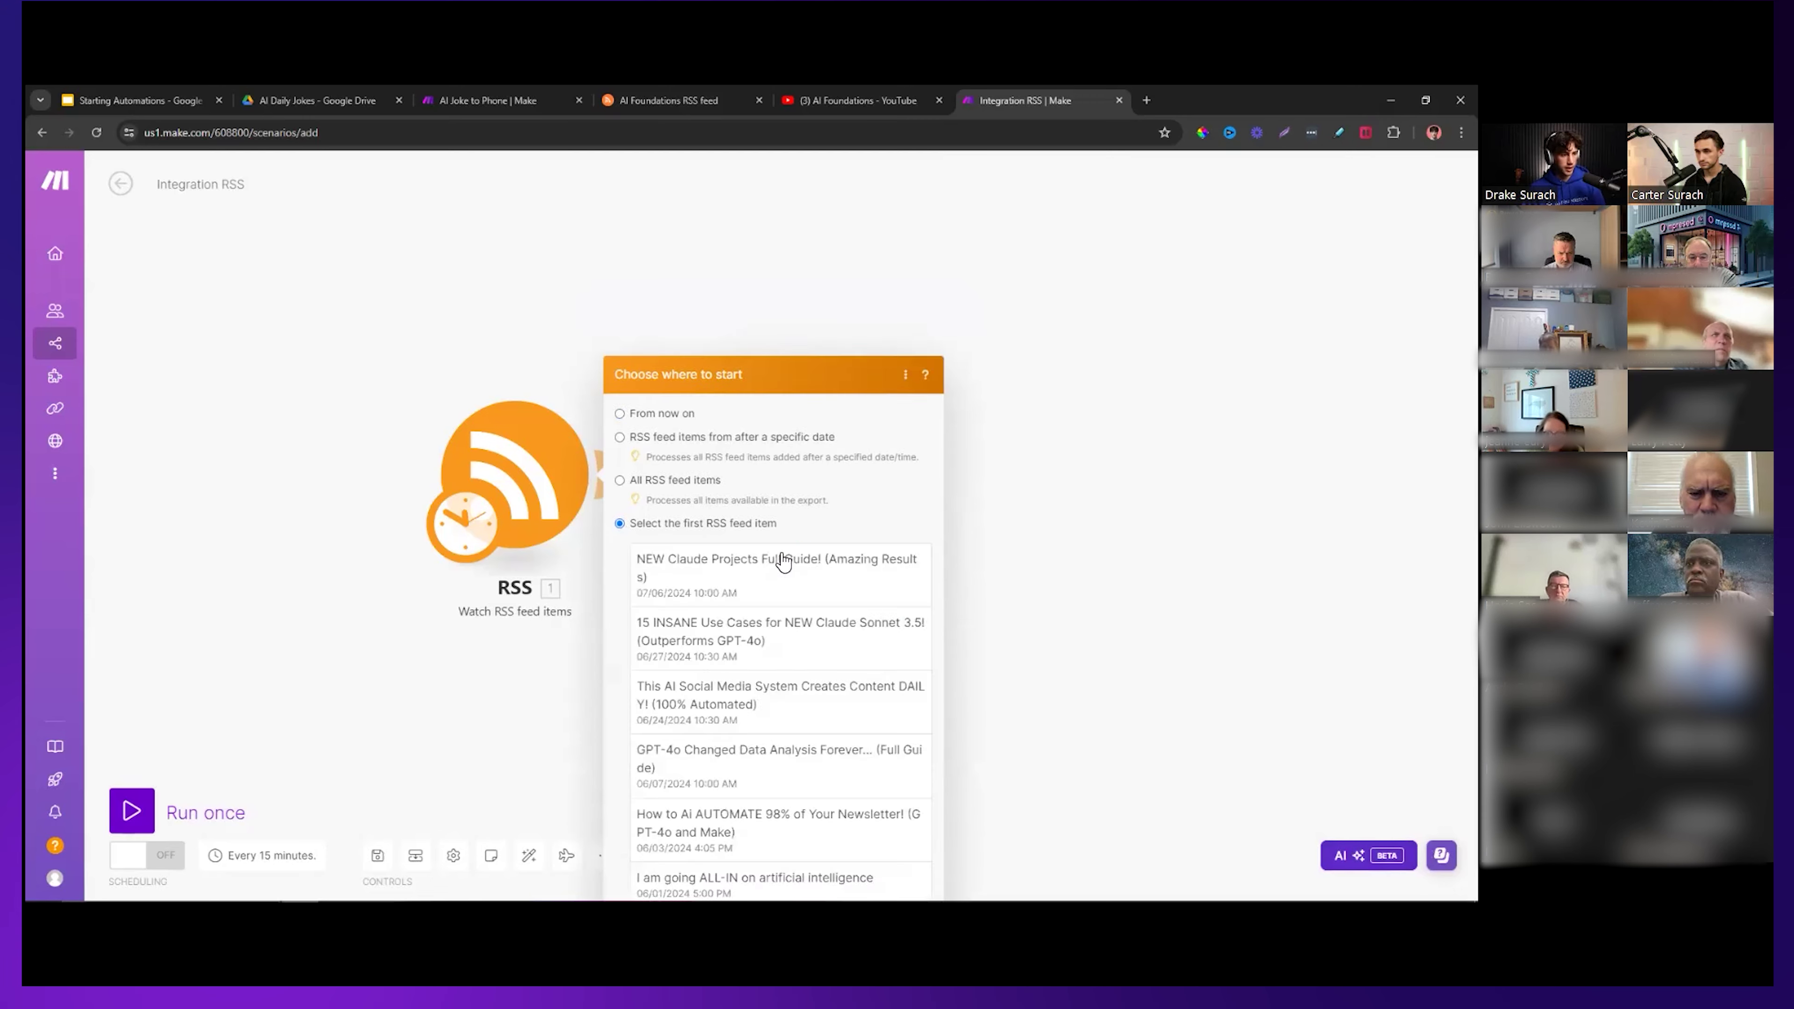
Look through the listed YouTube videos and set the RSS trigger to start from now on.
scroll(813, 392, down, 3)
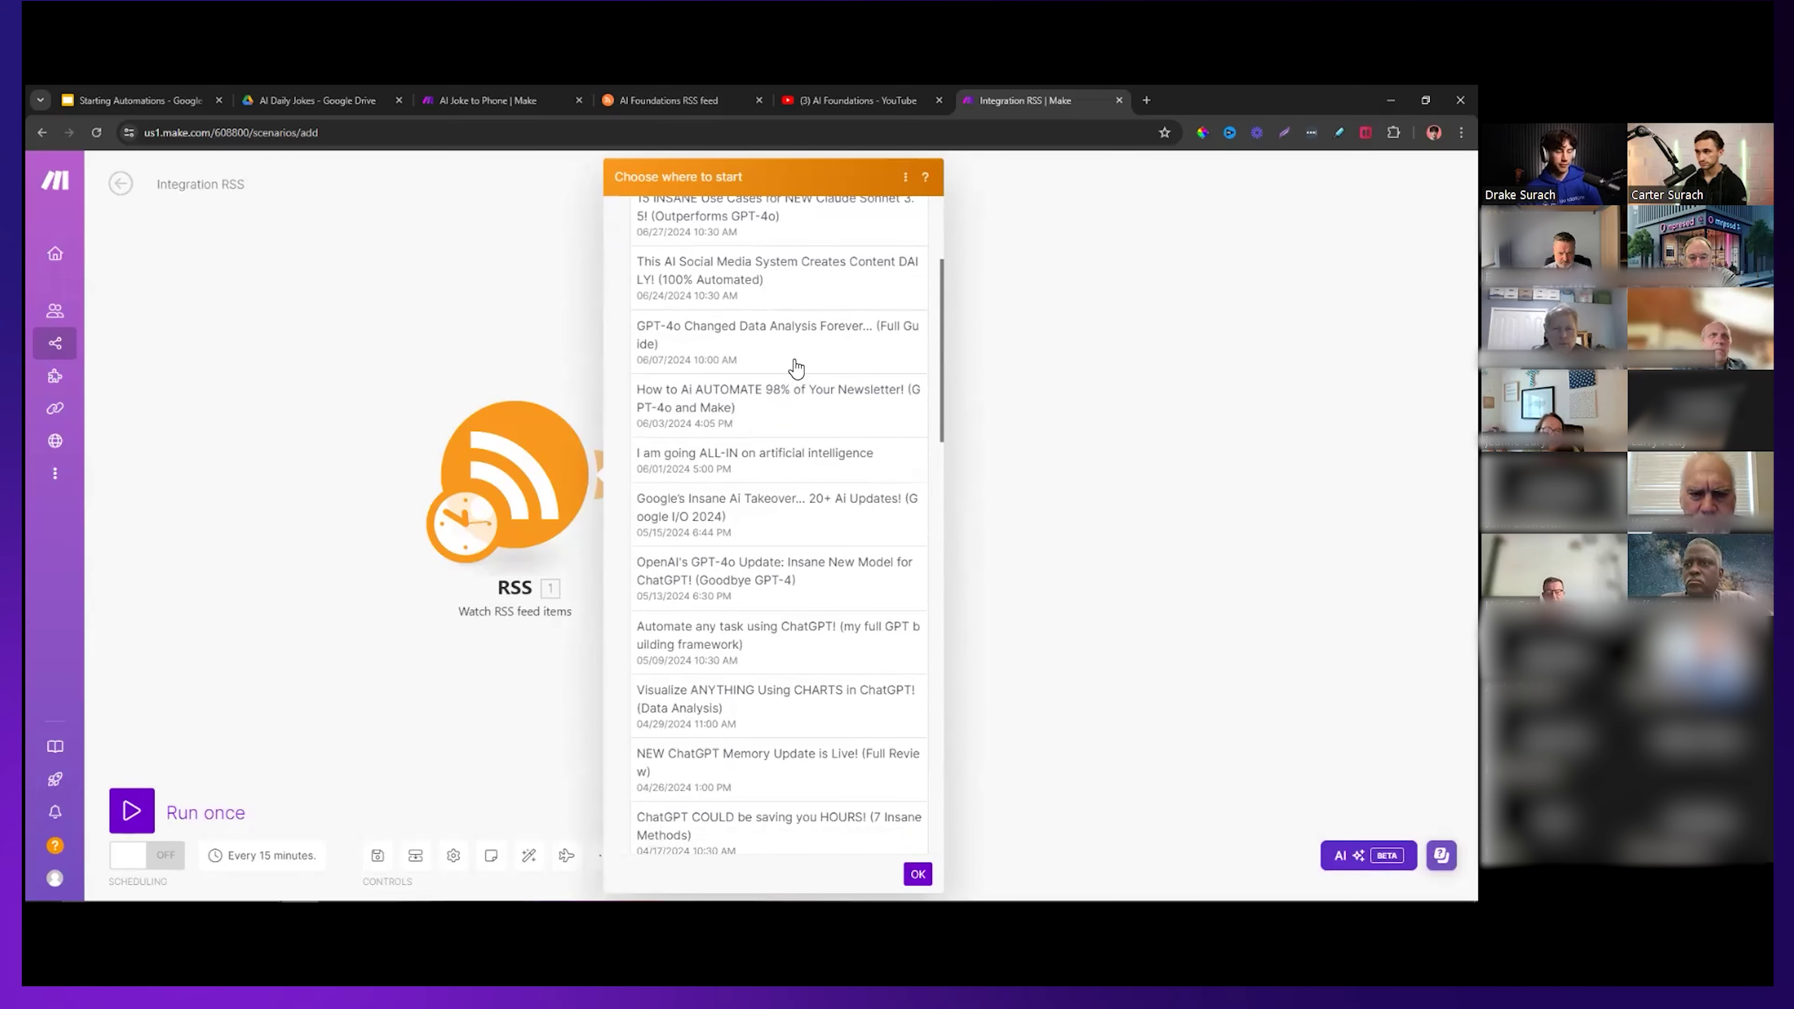
scroll(796, 364, up, 3)
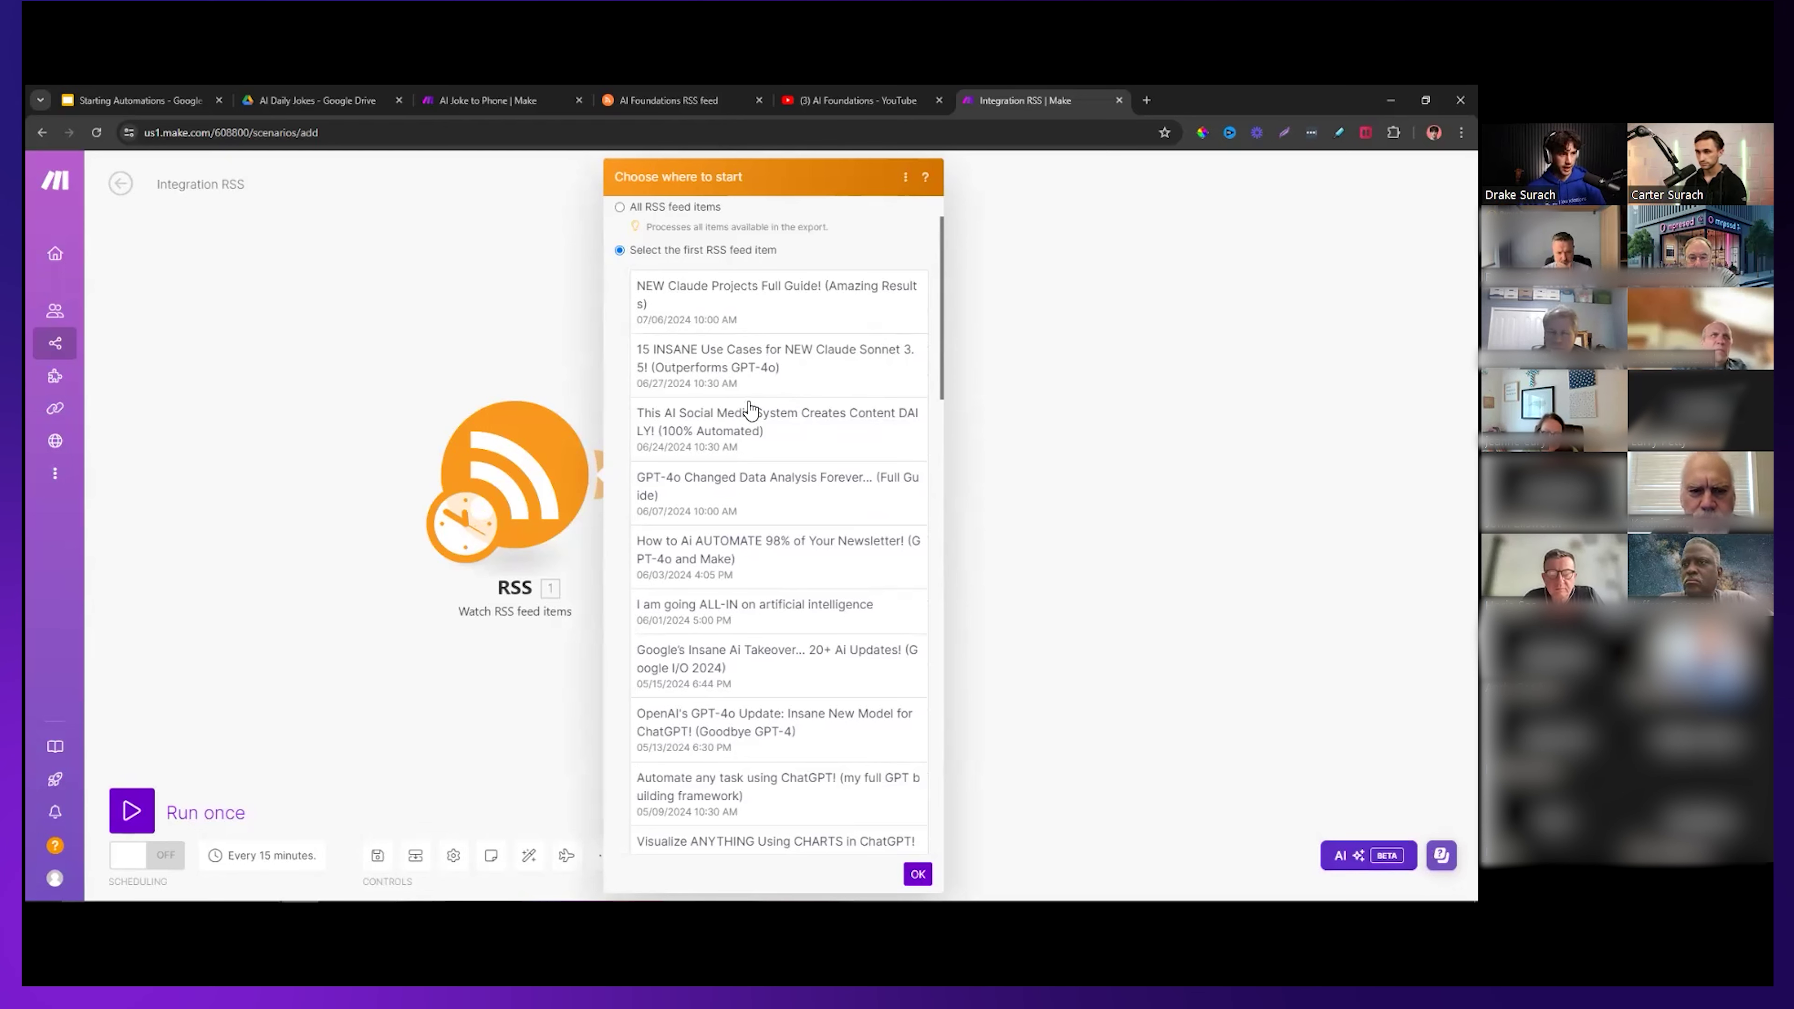
scroll(791, 417, up, 2)
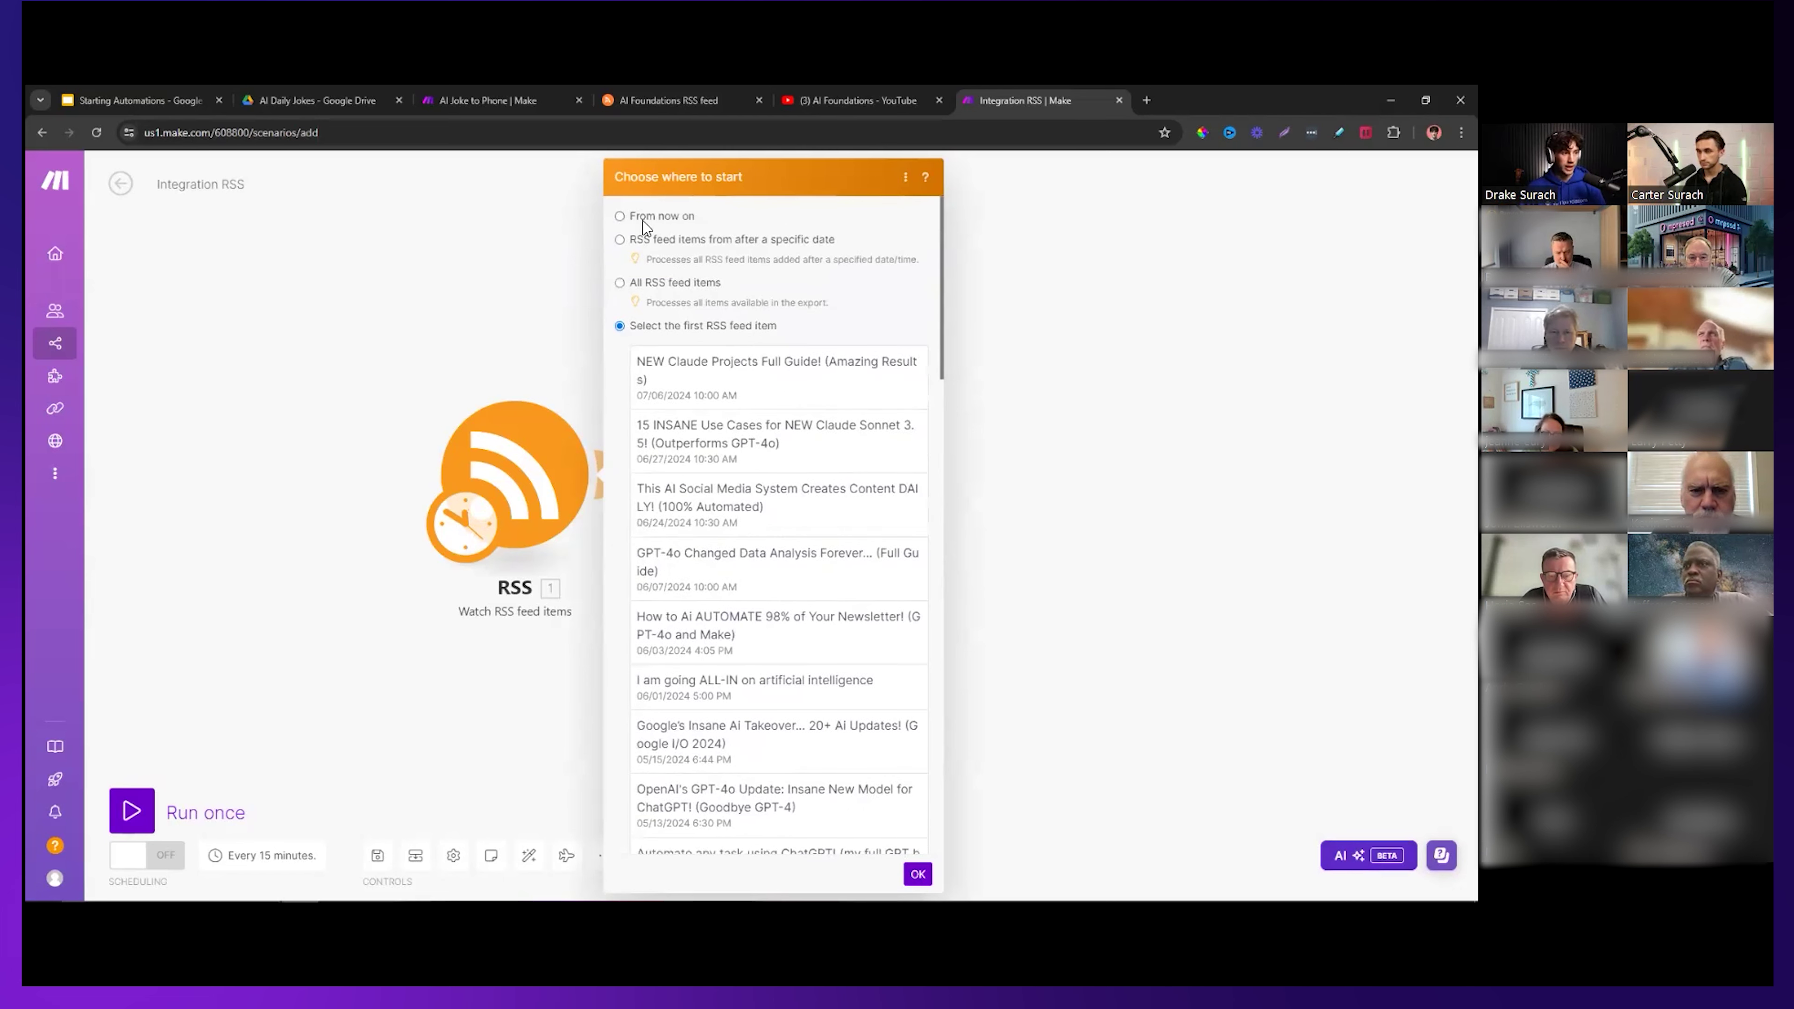
click(643, 217)
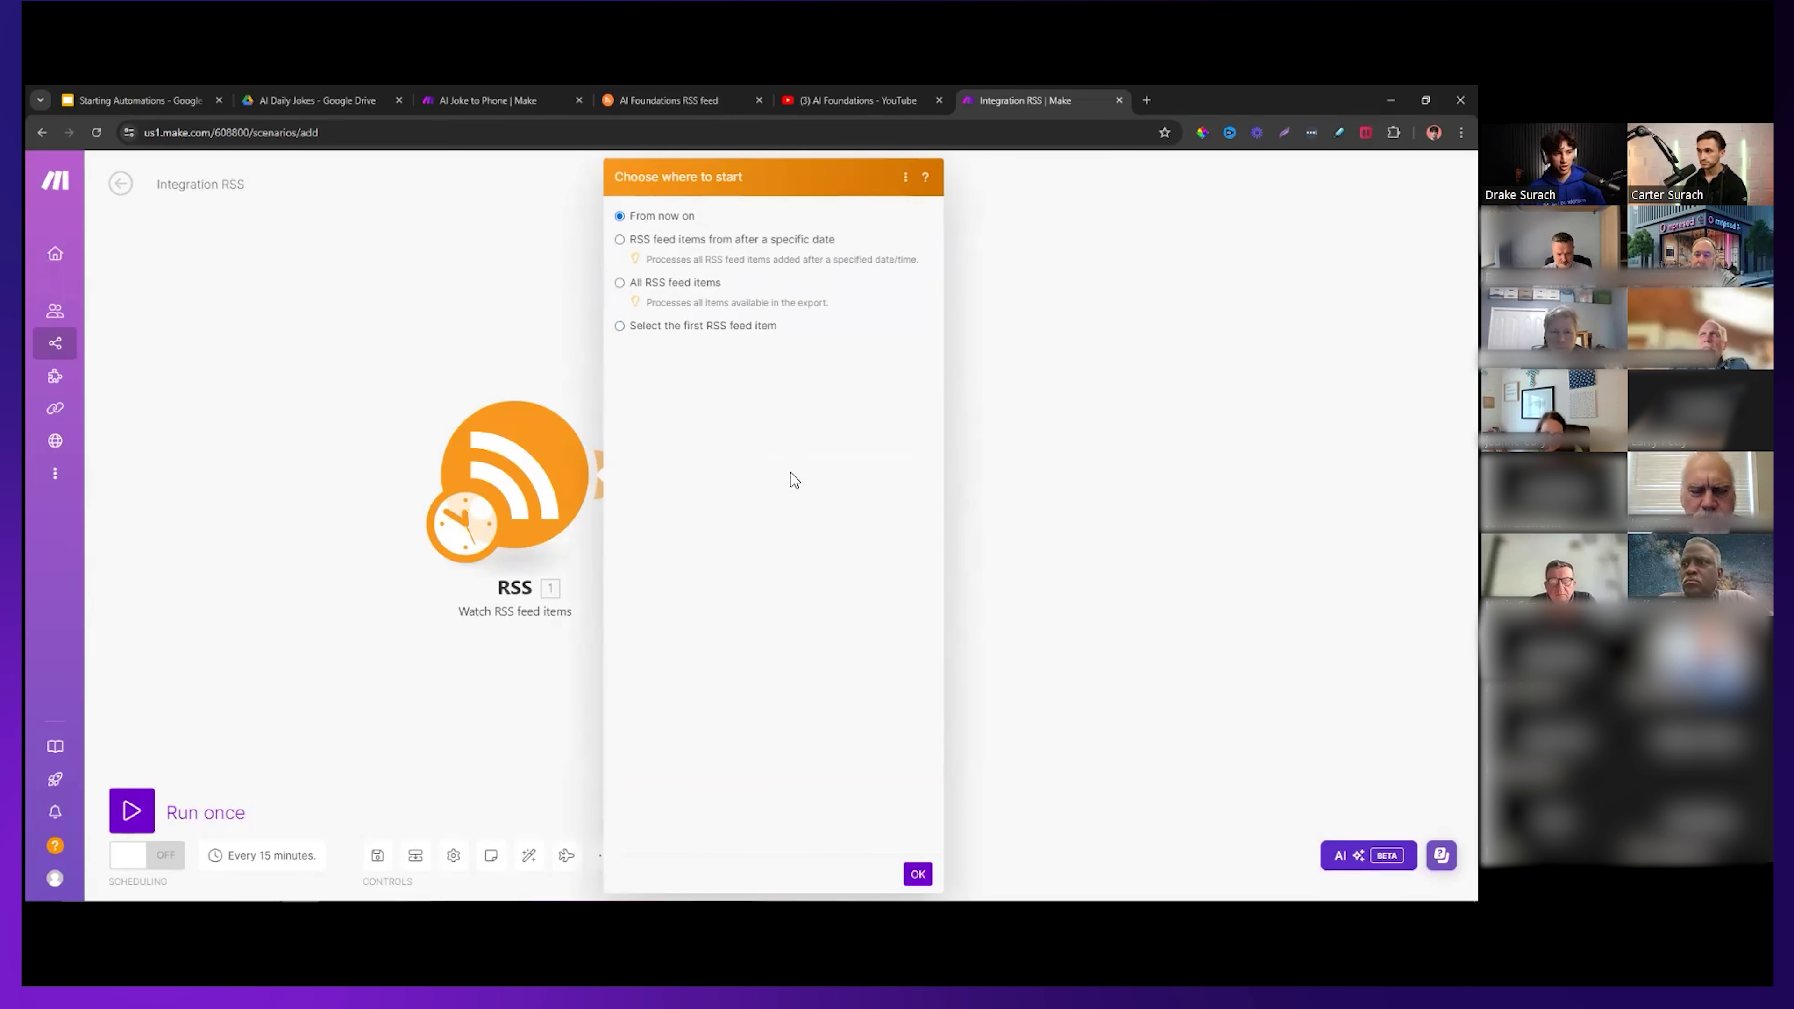
click(917, 874)
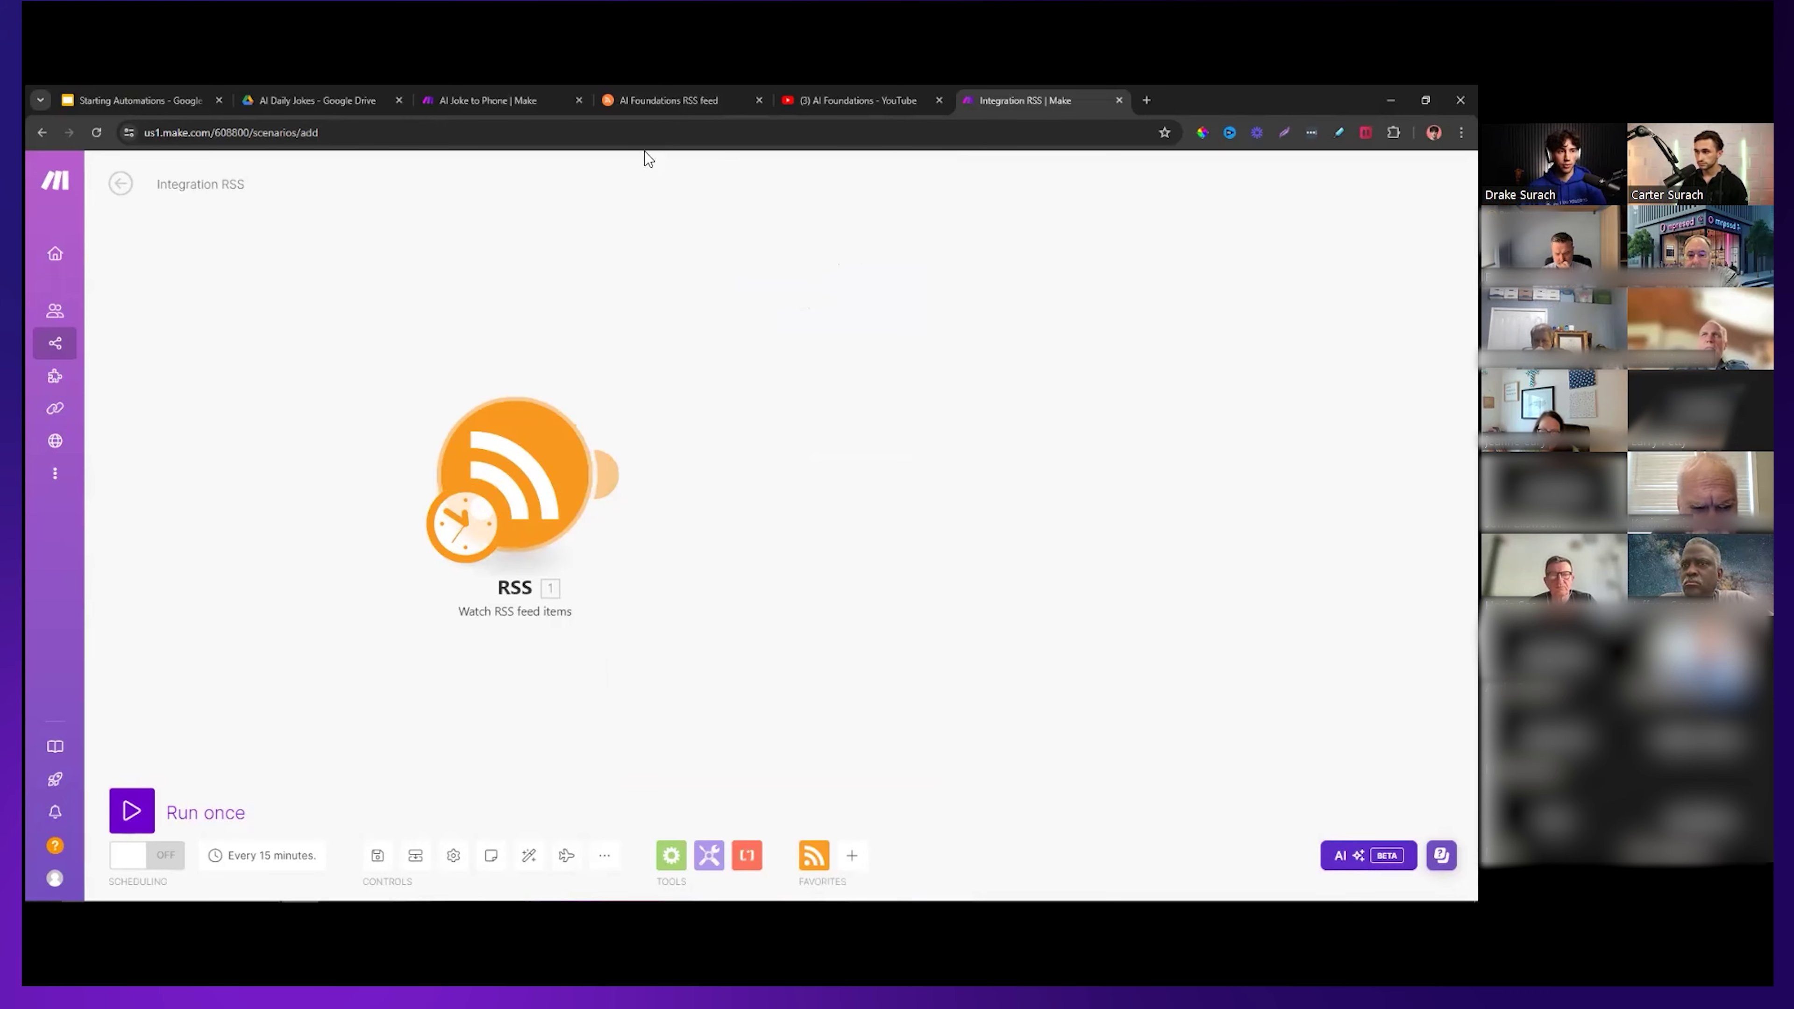
Return to RSS.app and generate a new feed from the topic "artificial intelligence".
click(695, 100)
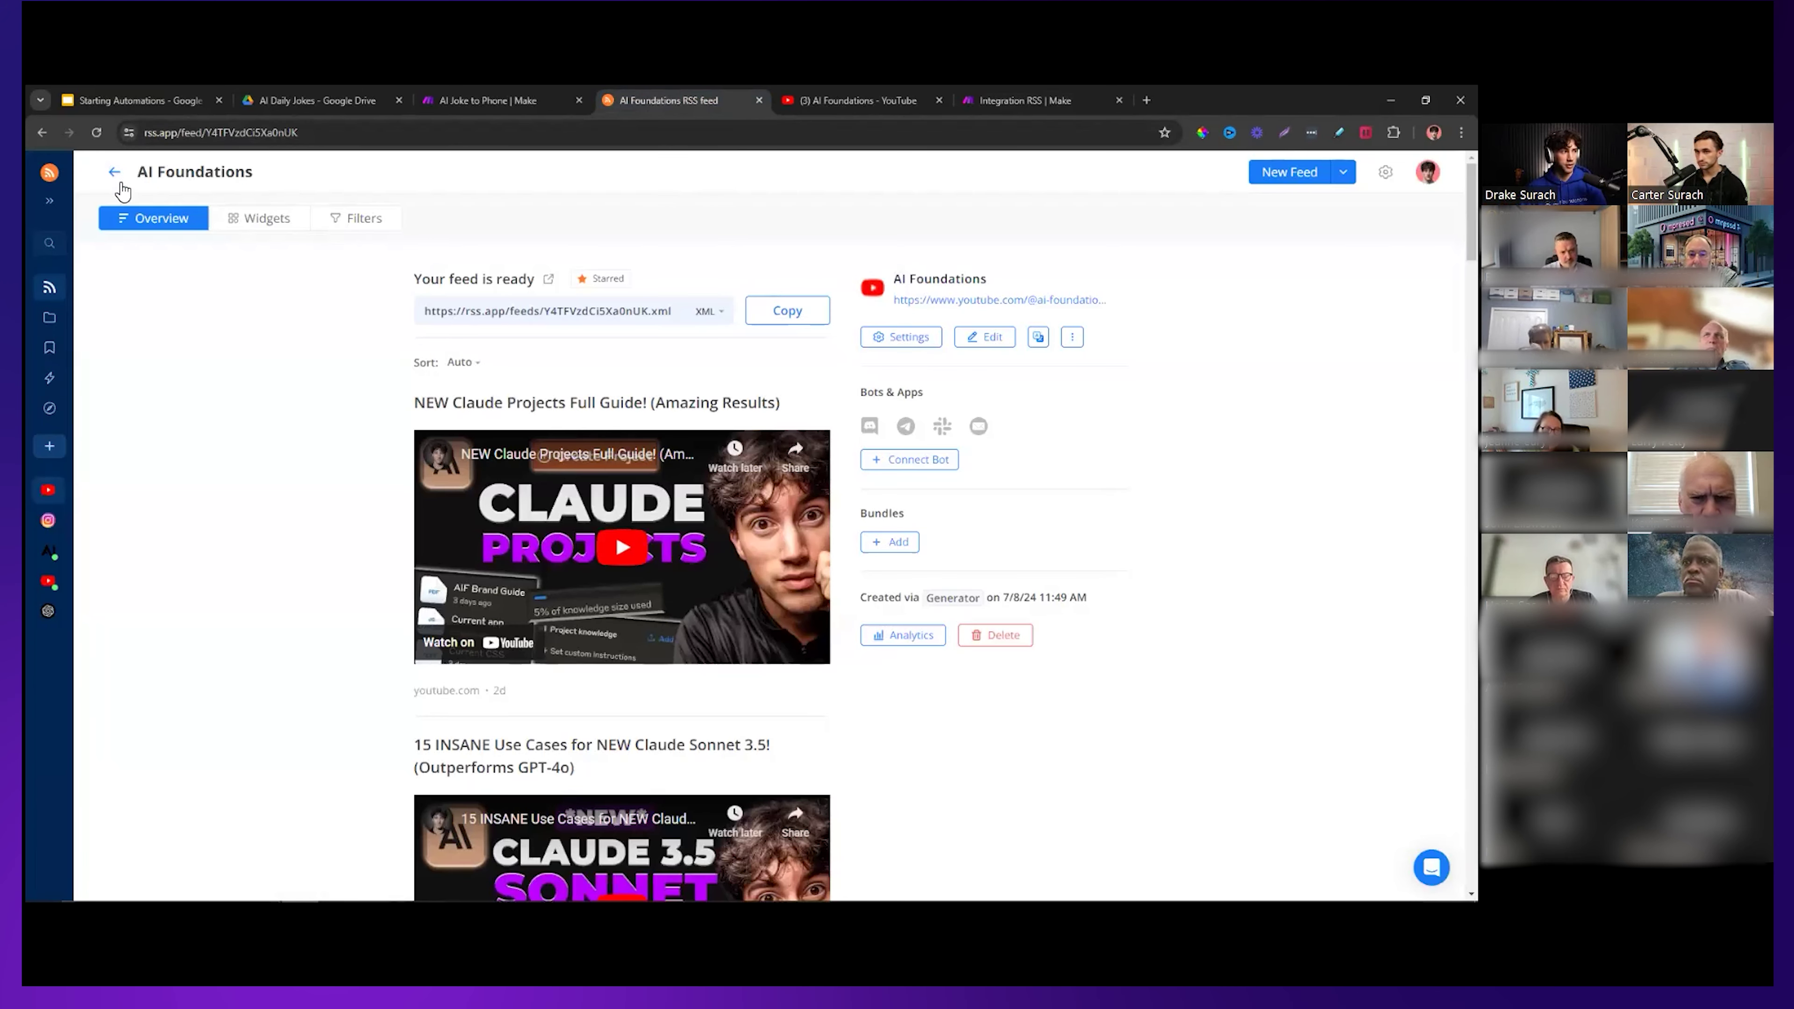
click(115, 174)
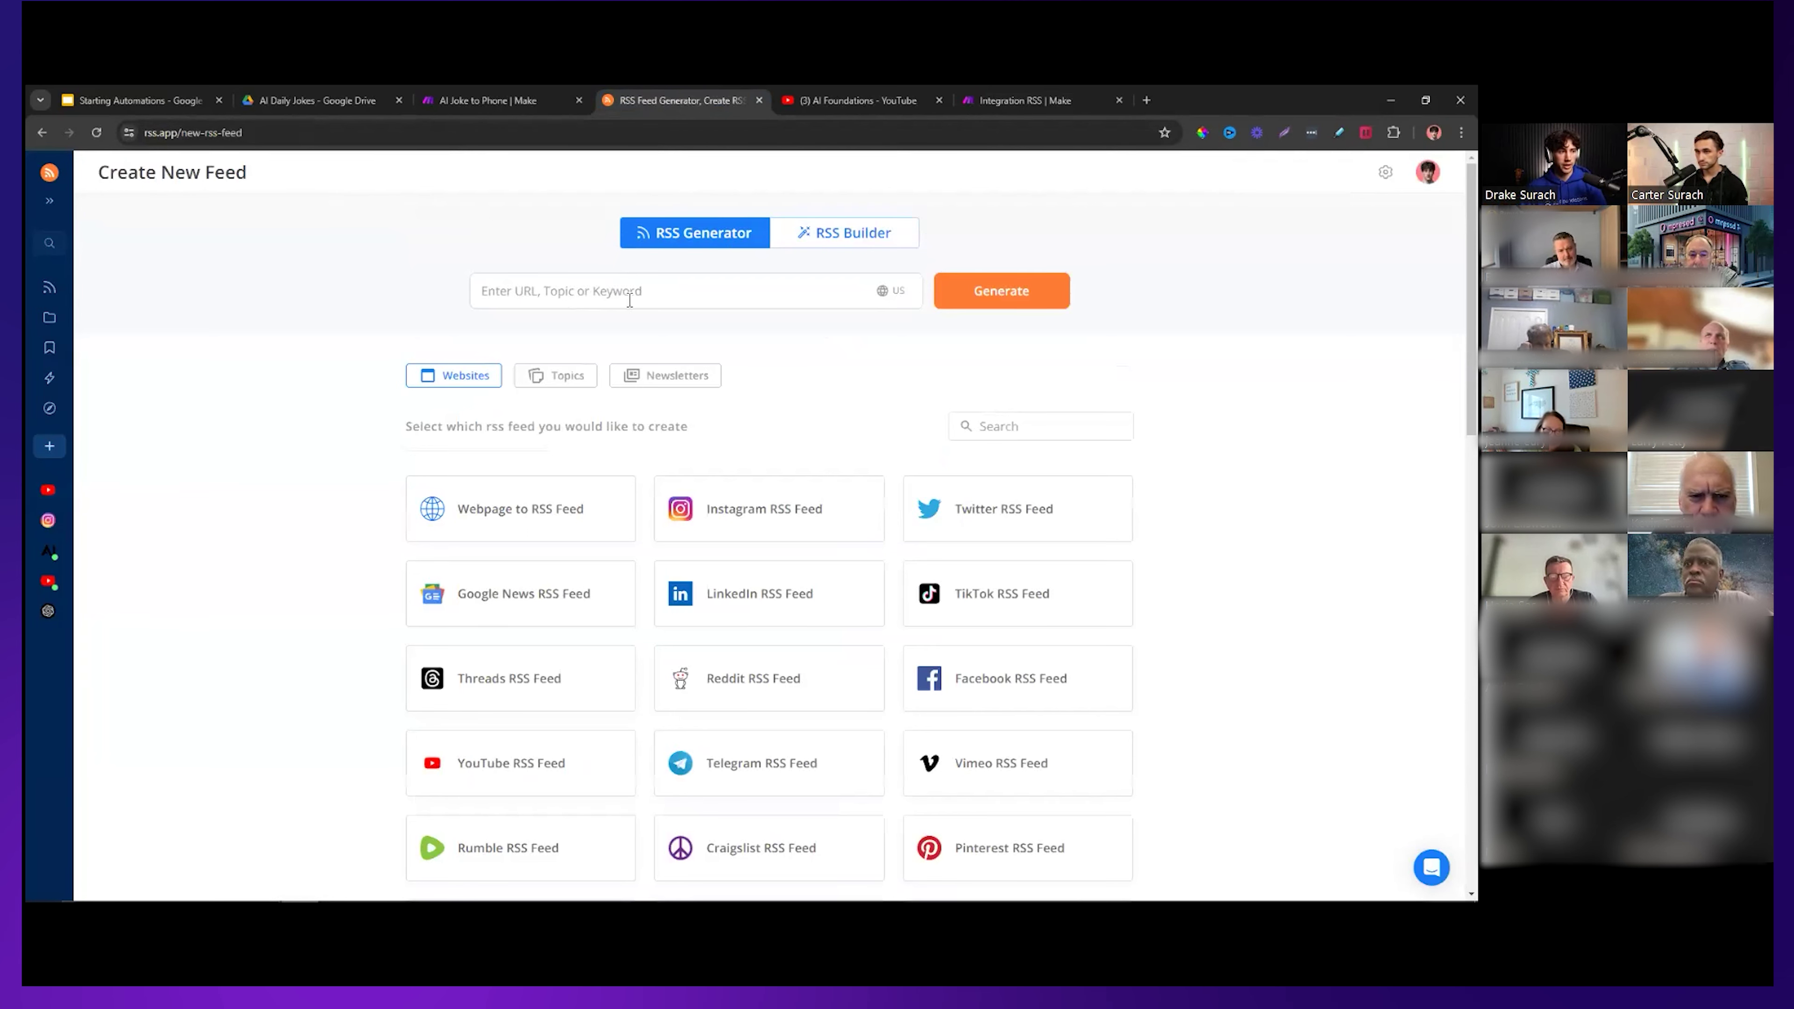
click(628, 295)
text(arti)
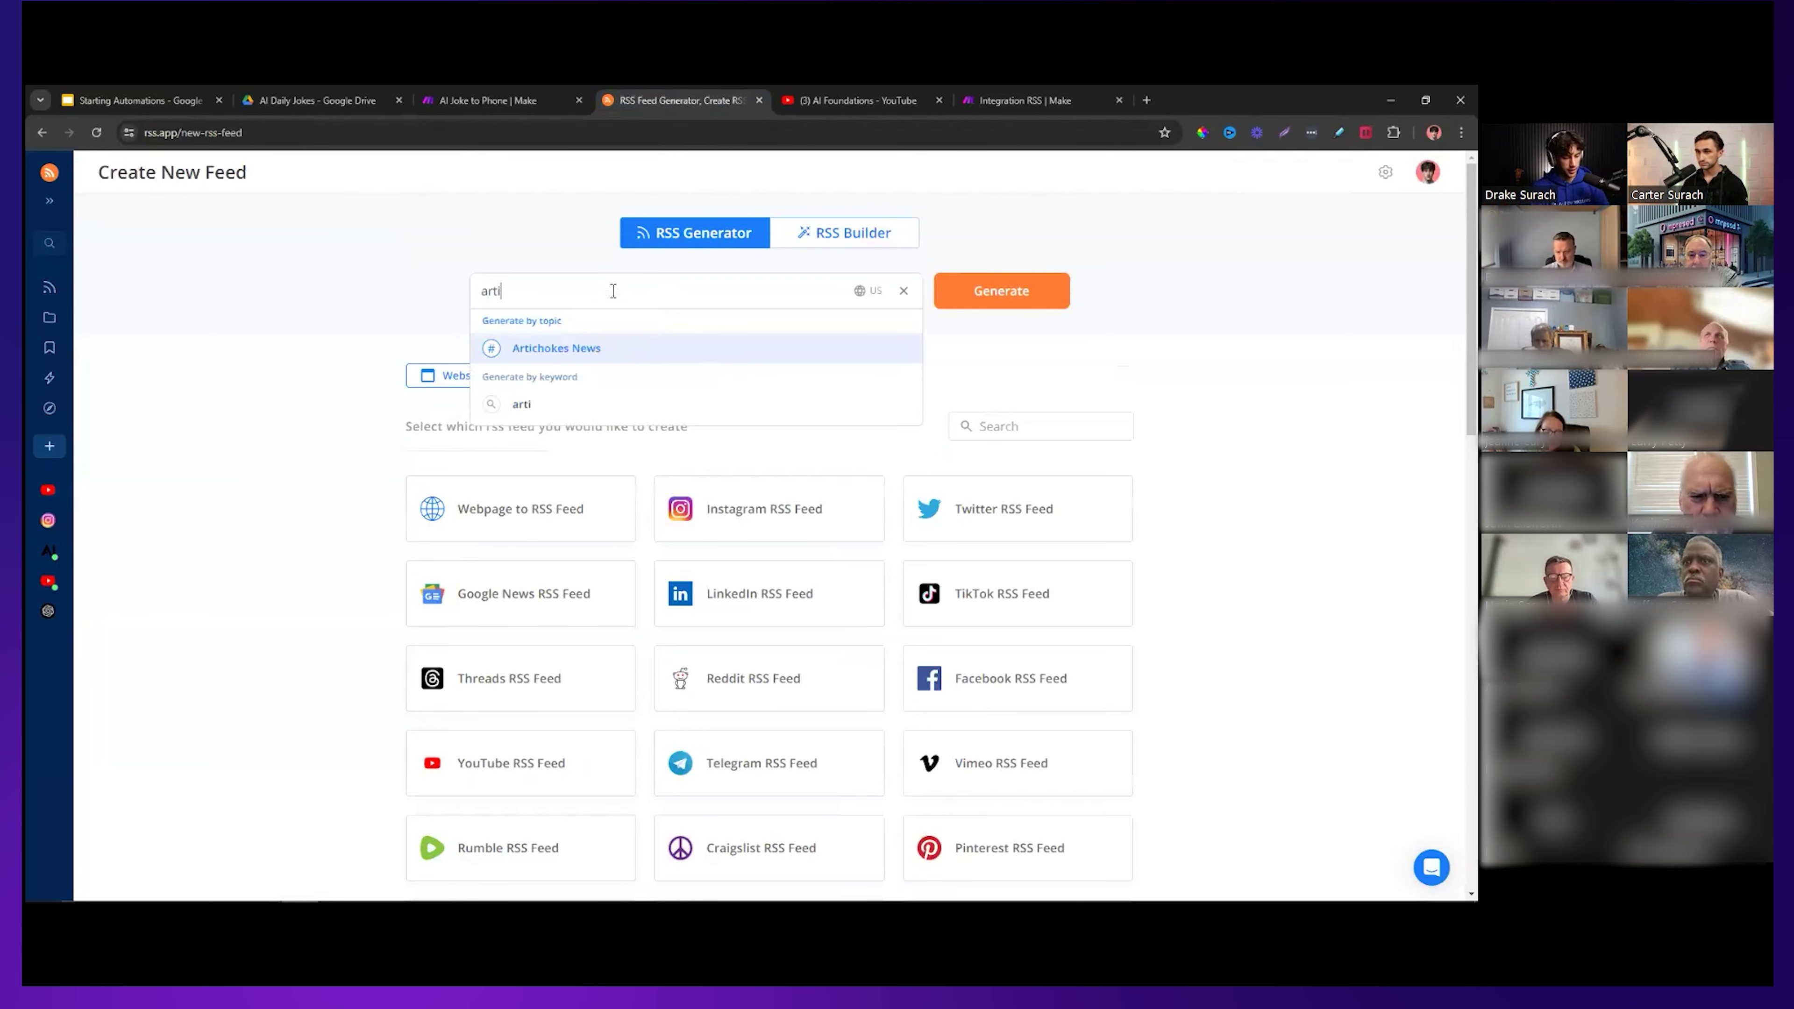
text(ficial intelligence)
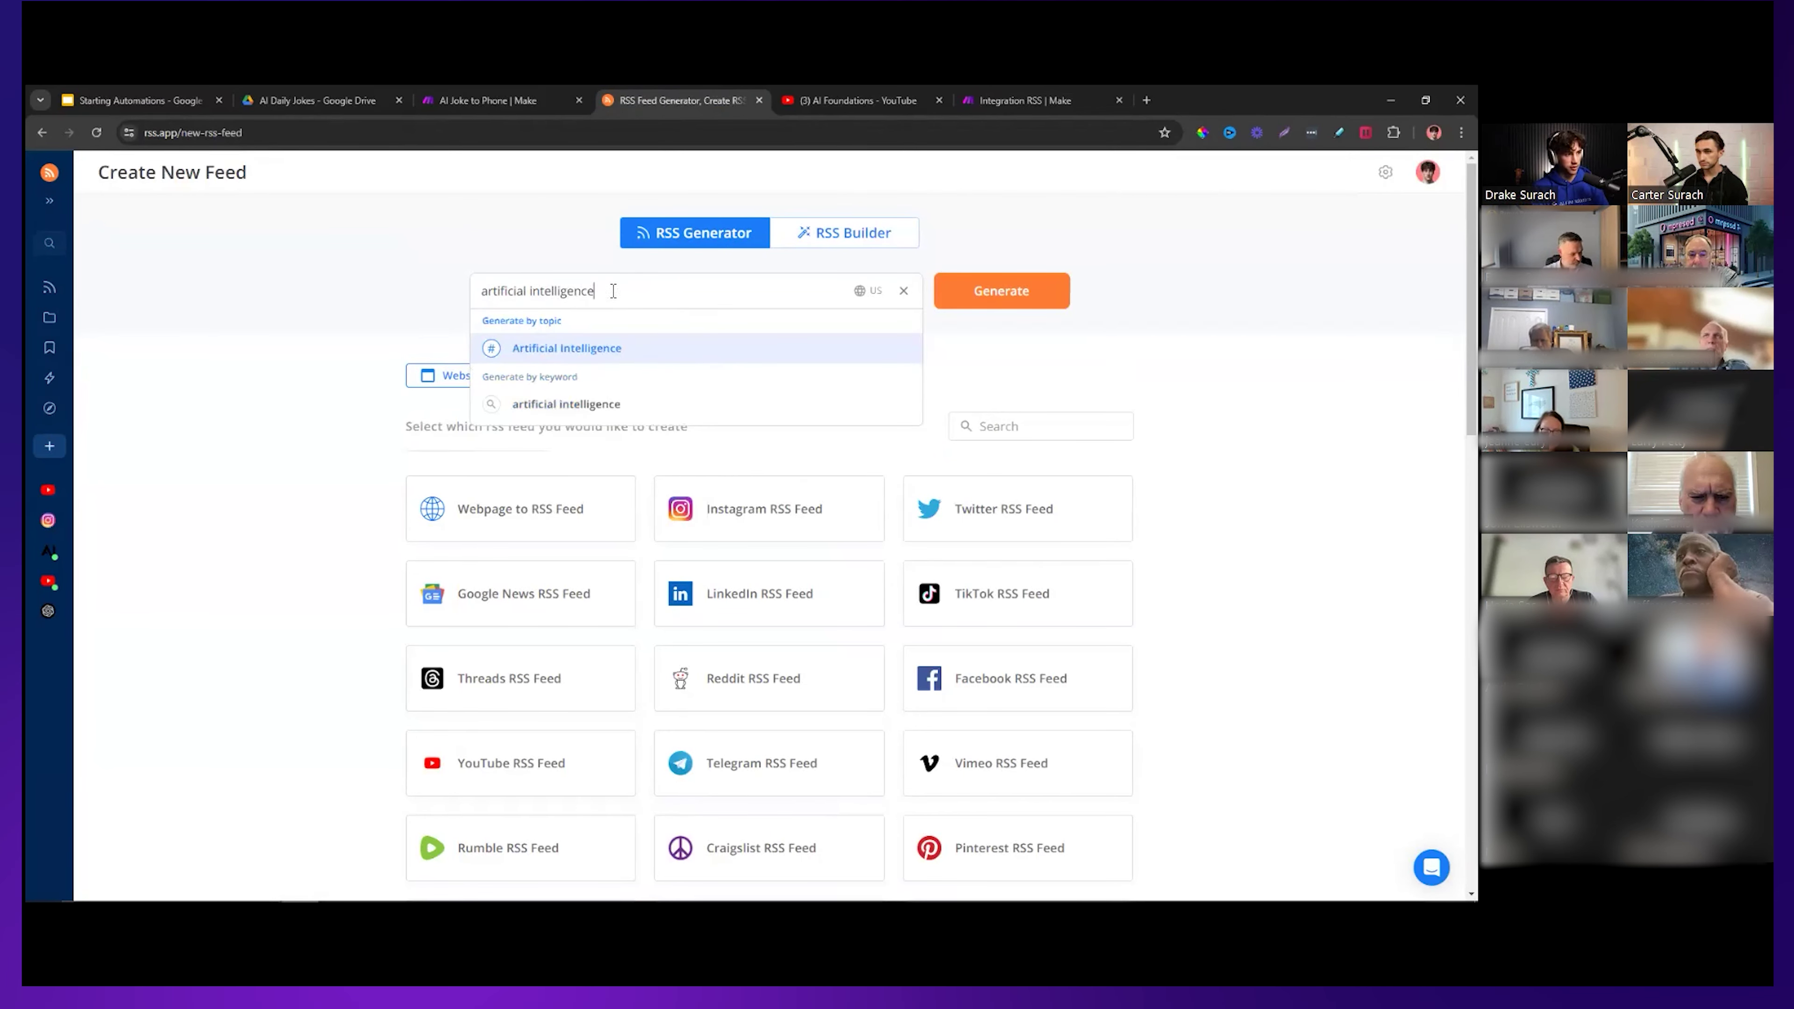
key(Return)
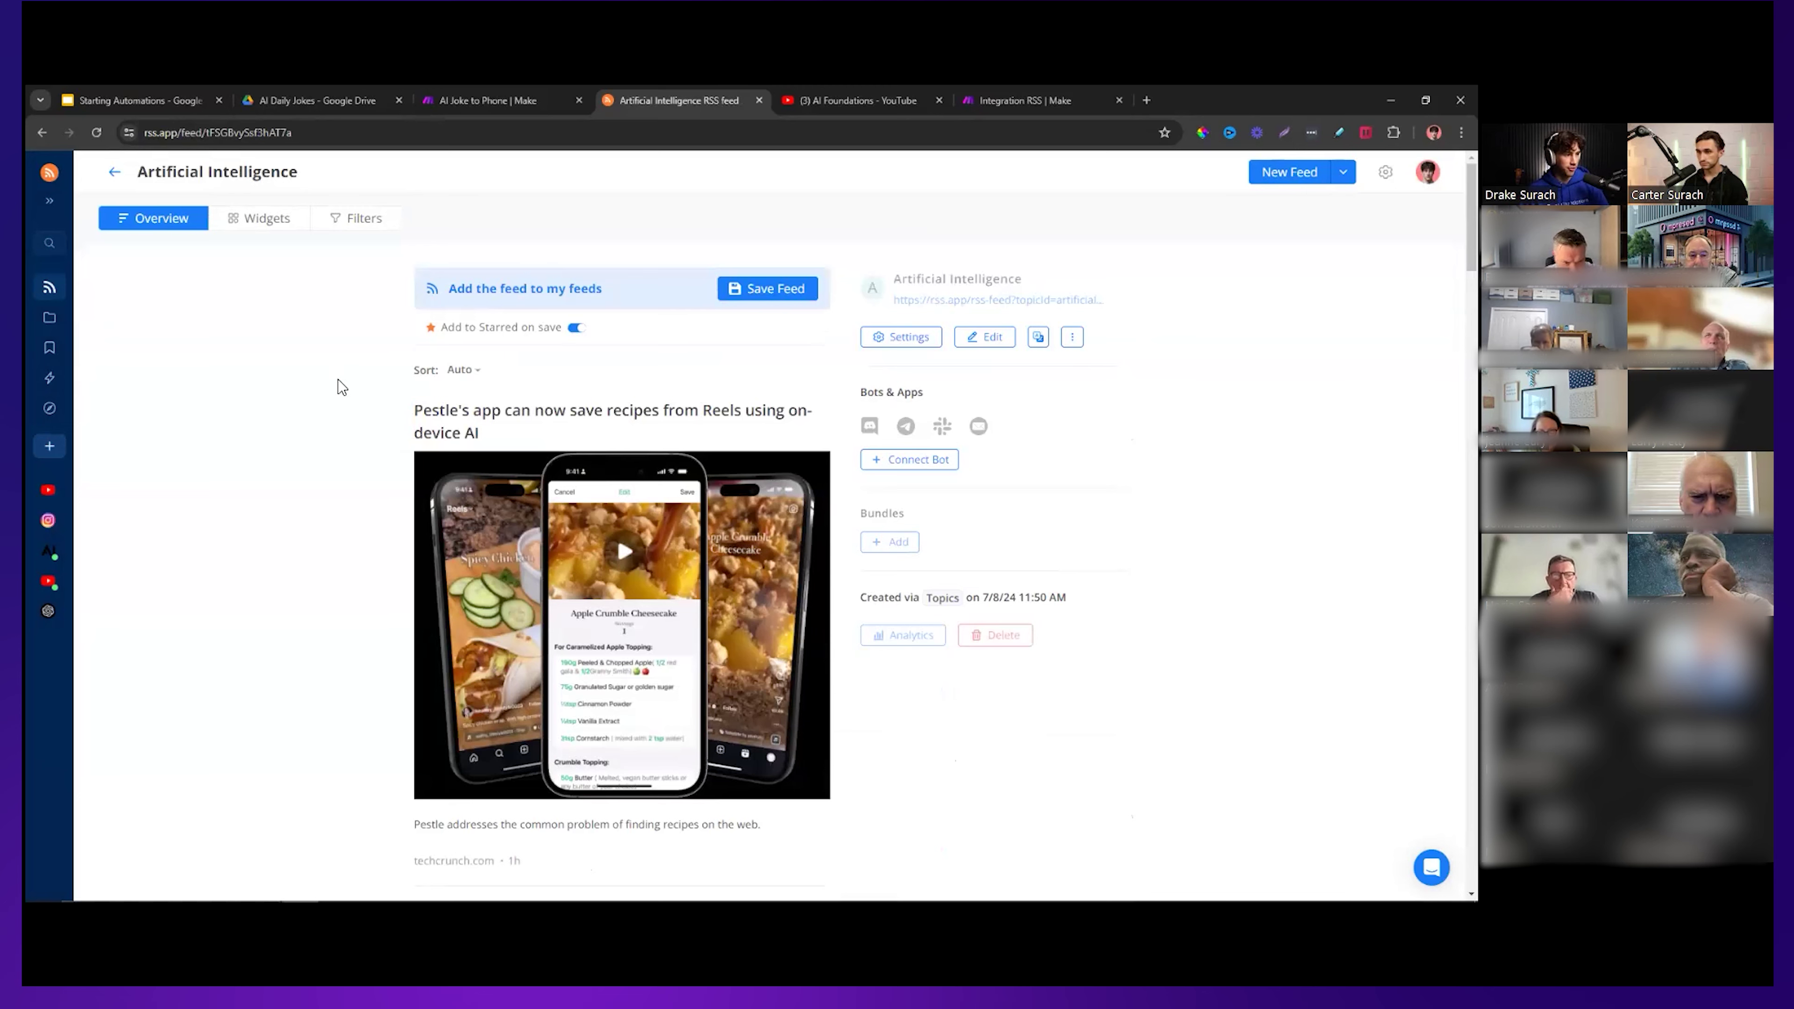
Review the news articles collected in the Artificial Intelligence feed.
scroll(331, 388, down, 2)
scroll(328, 388, down, 3)
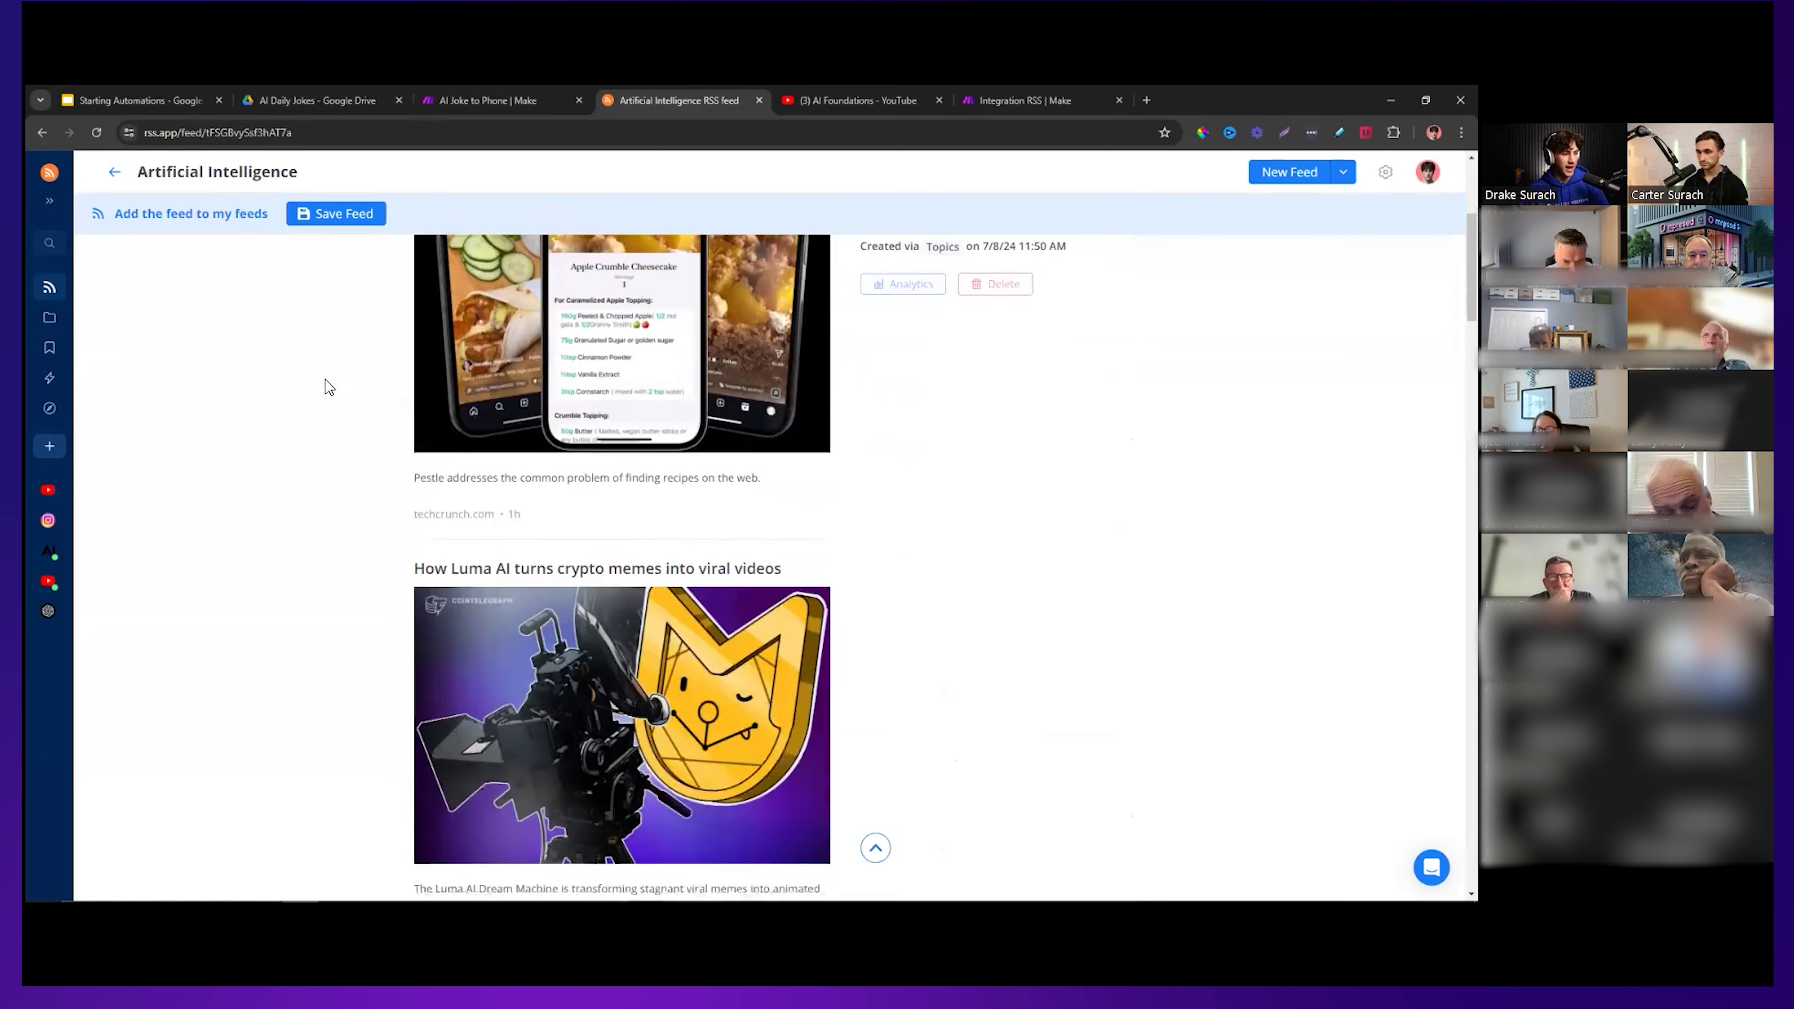
scroll(328, 388, down, 2)
scroll(321, 382, up, 8)
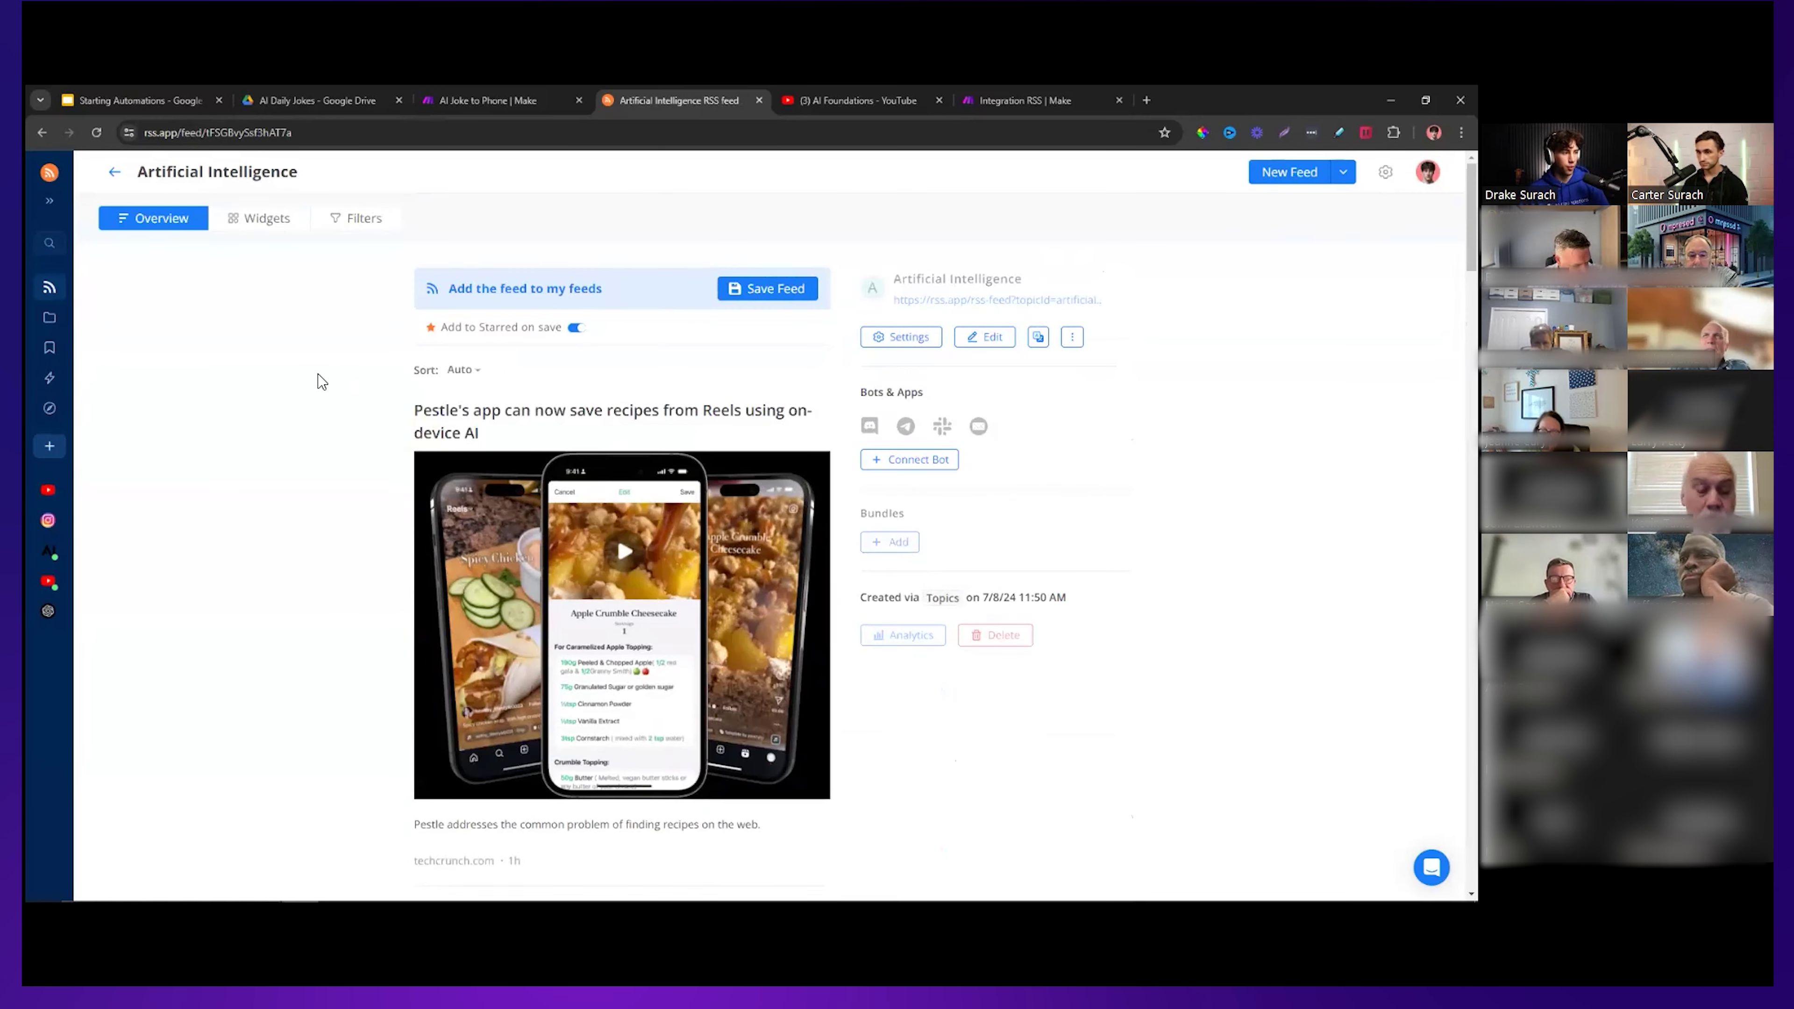
scroll(301, 377, down, 3)
scroll(304, 374, up, 3)
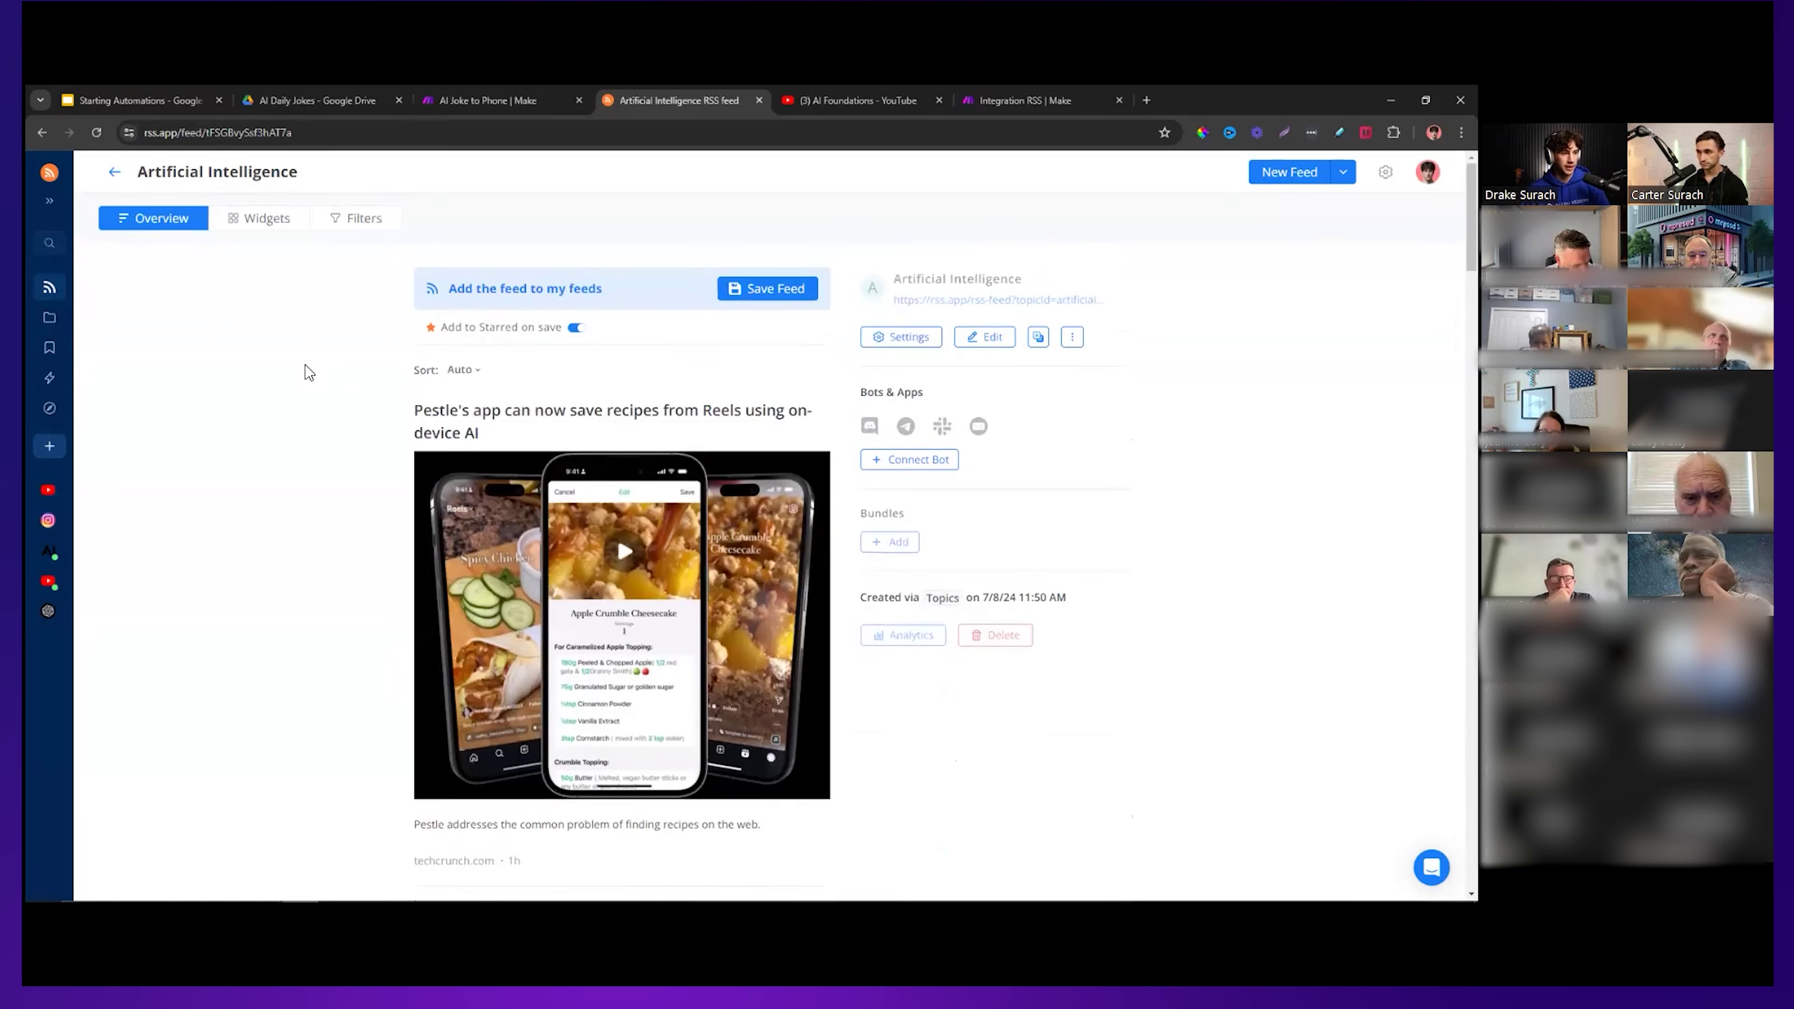
scroll(309, 372, down, 1)
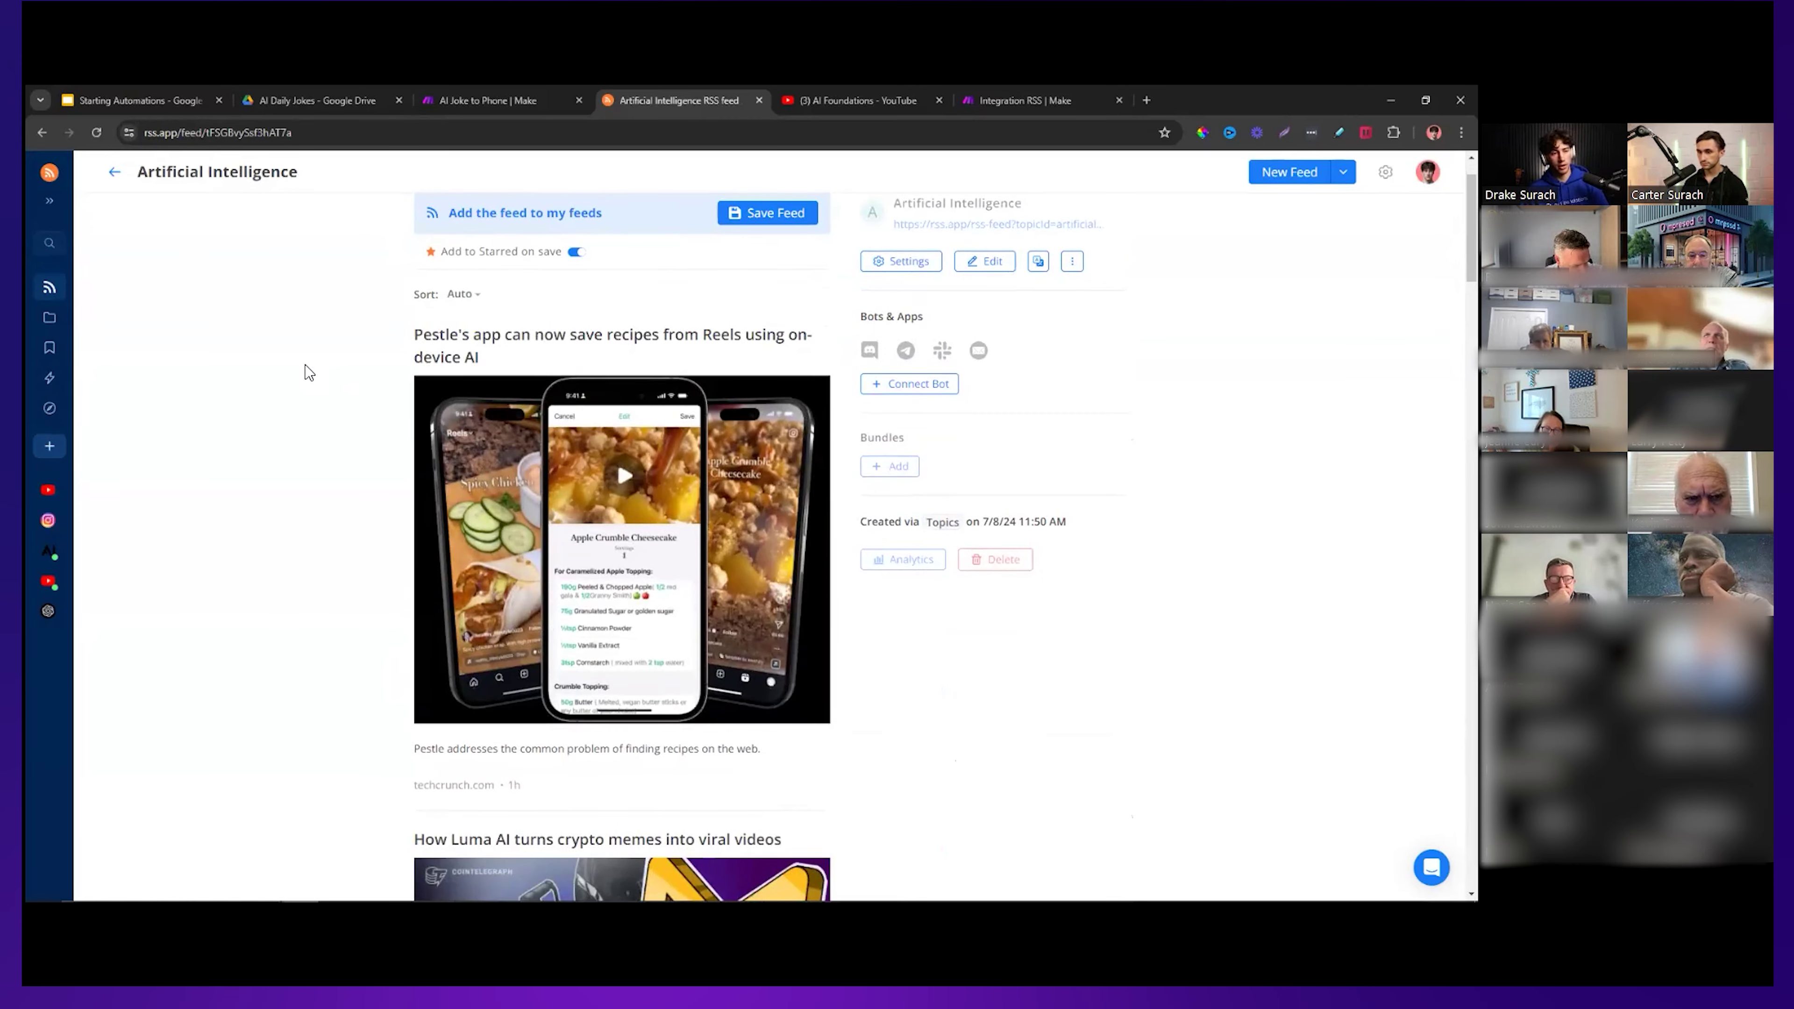
scroll(309, 372, down, 14)
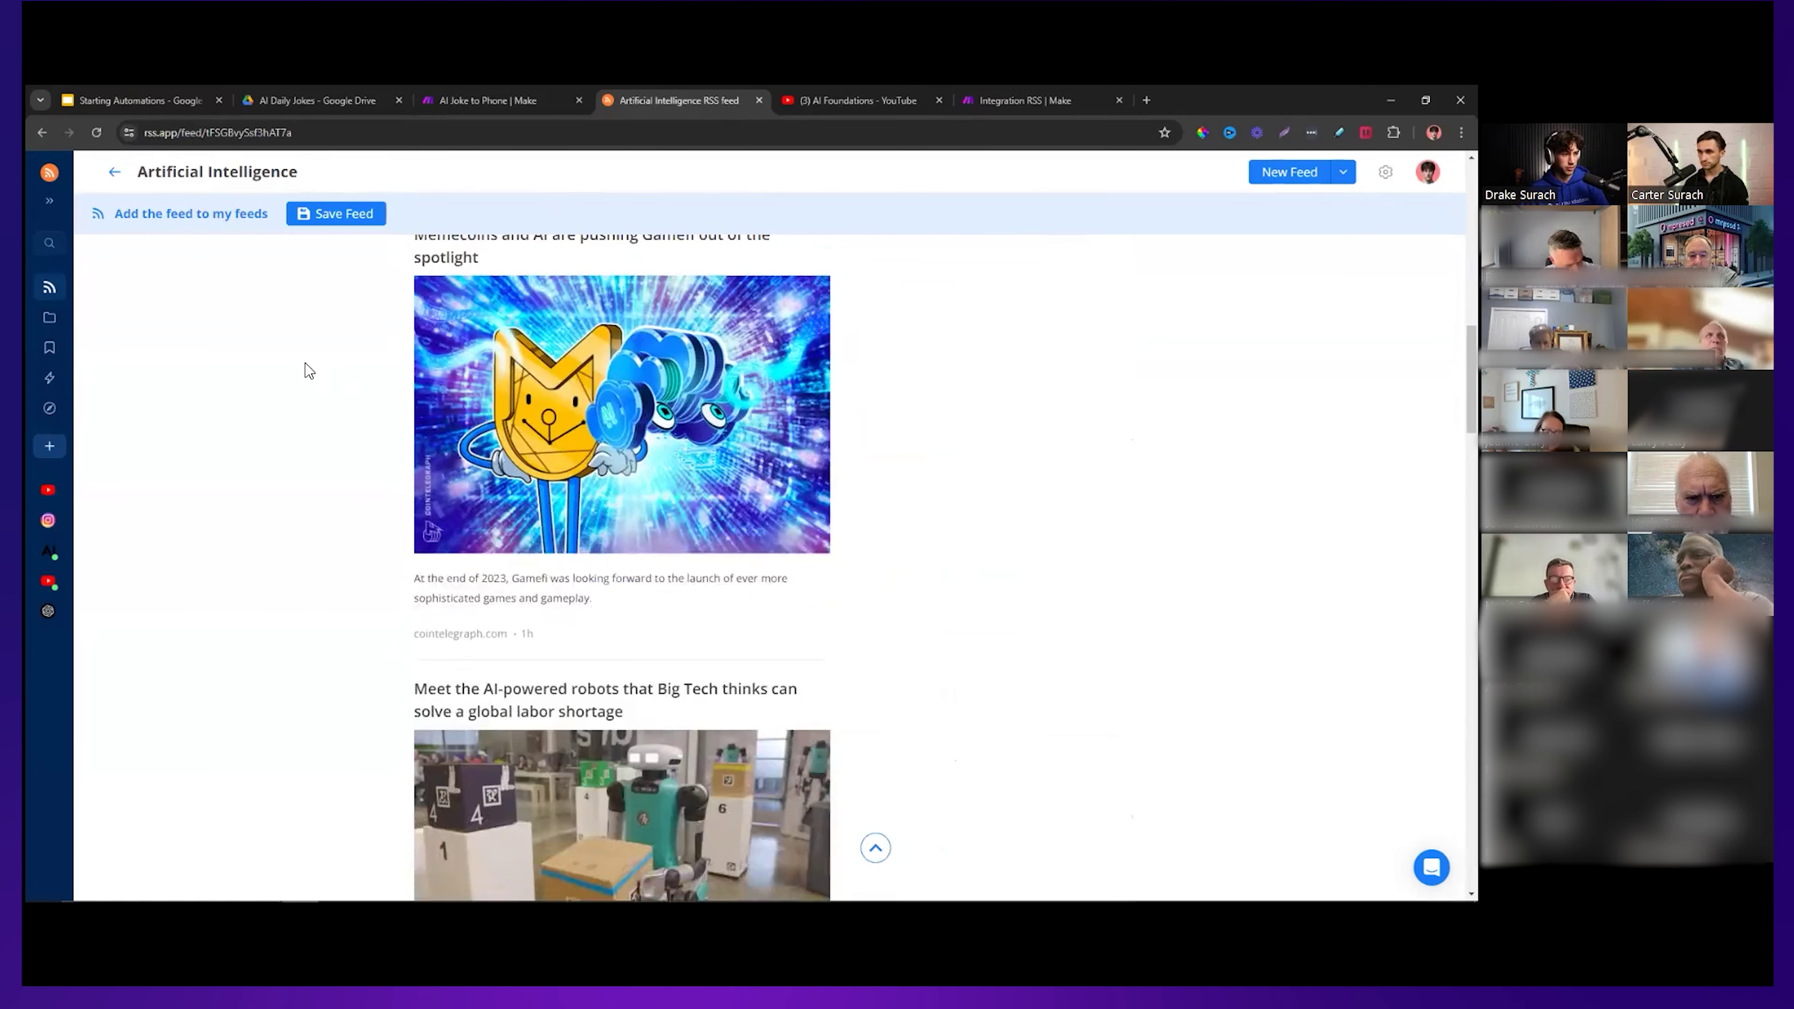
scroll(308, 373, up, 2)
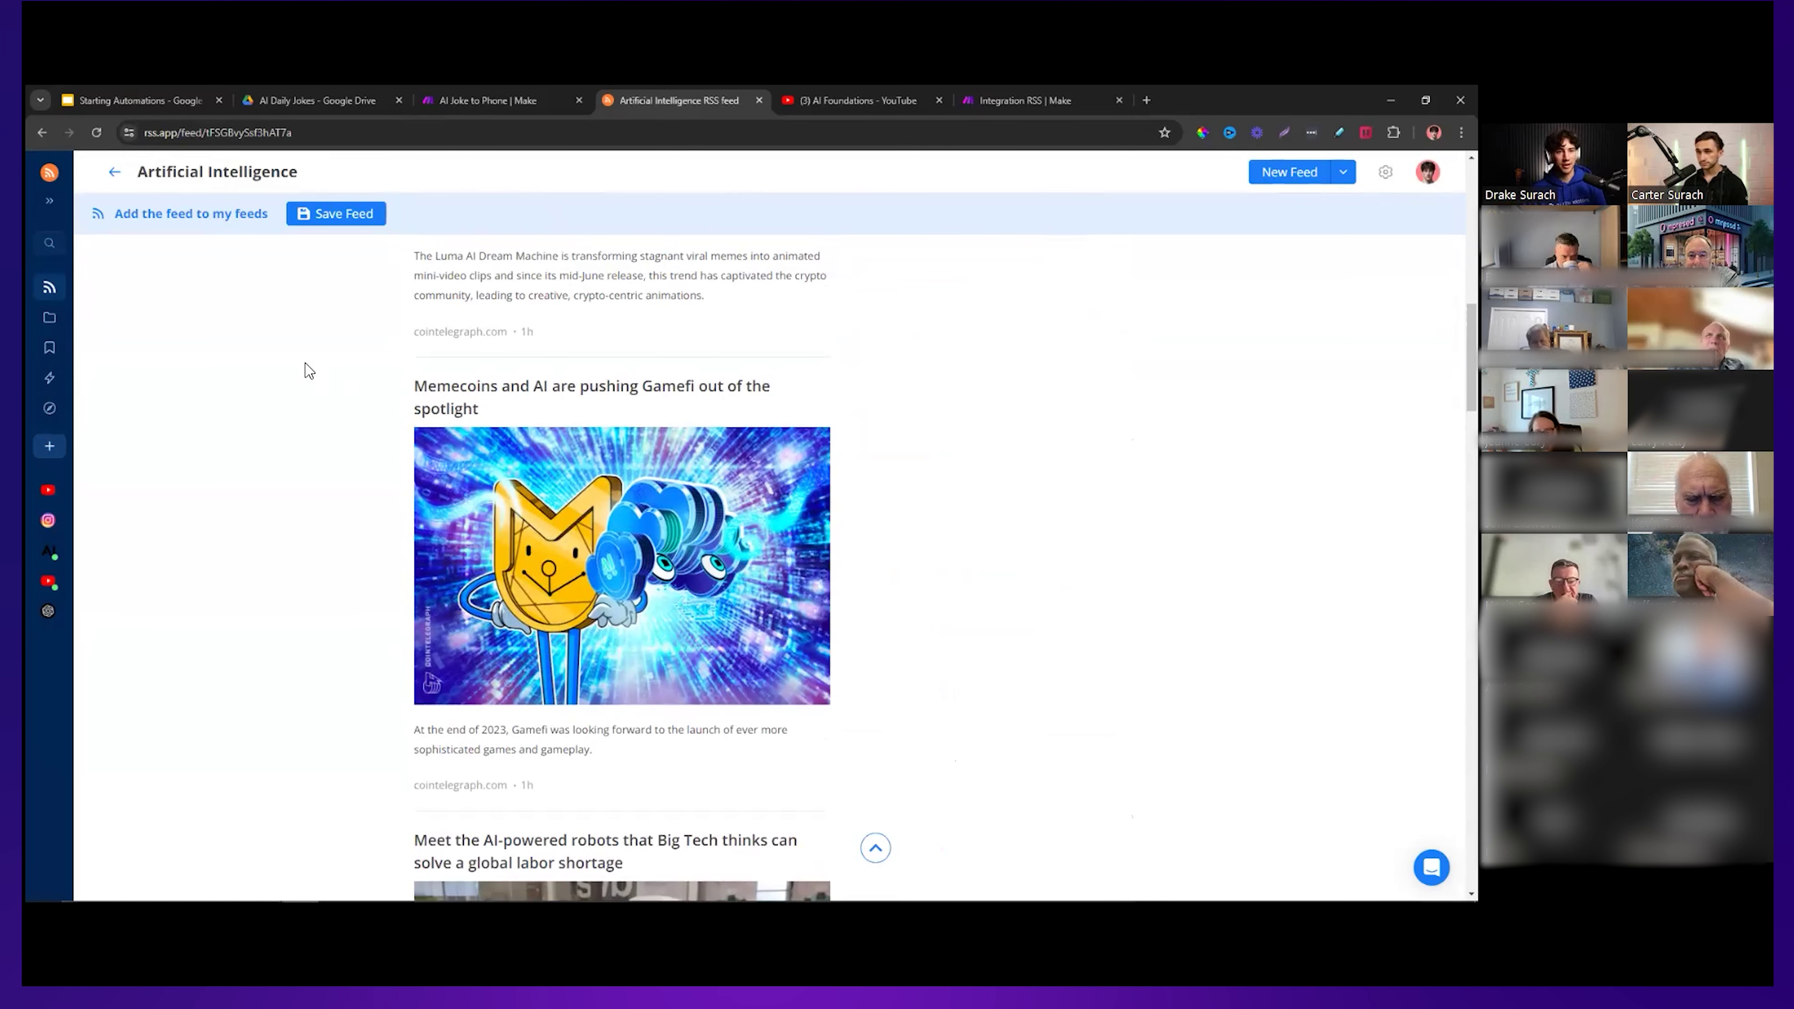
scroll(989, 516, up, 10)
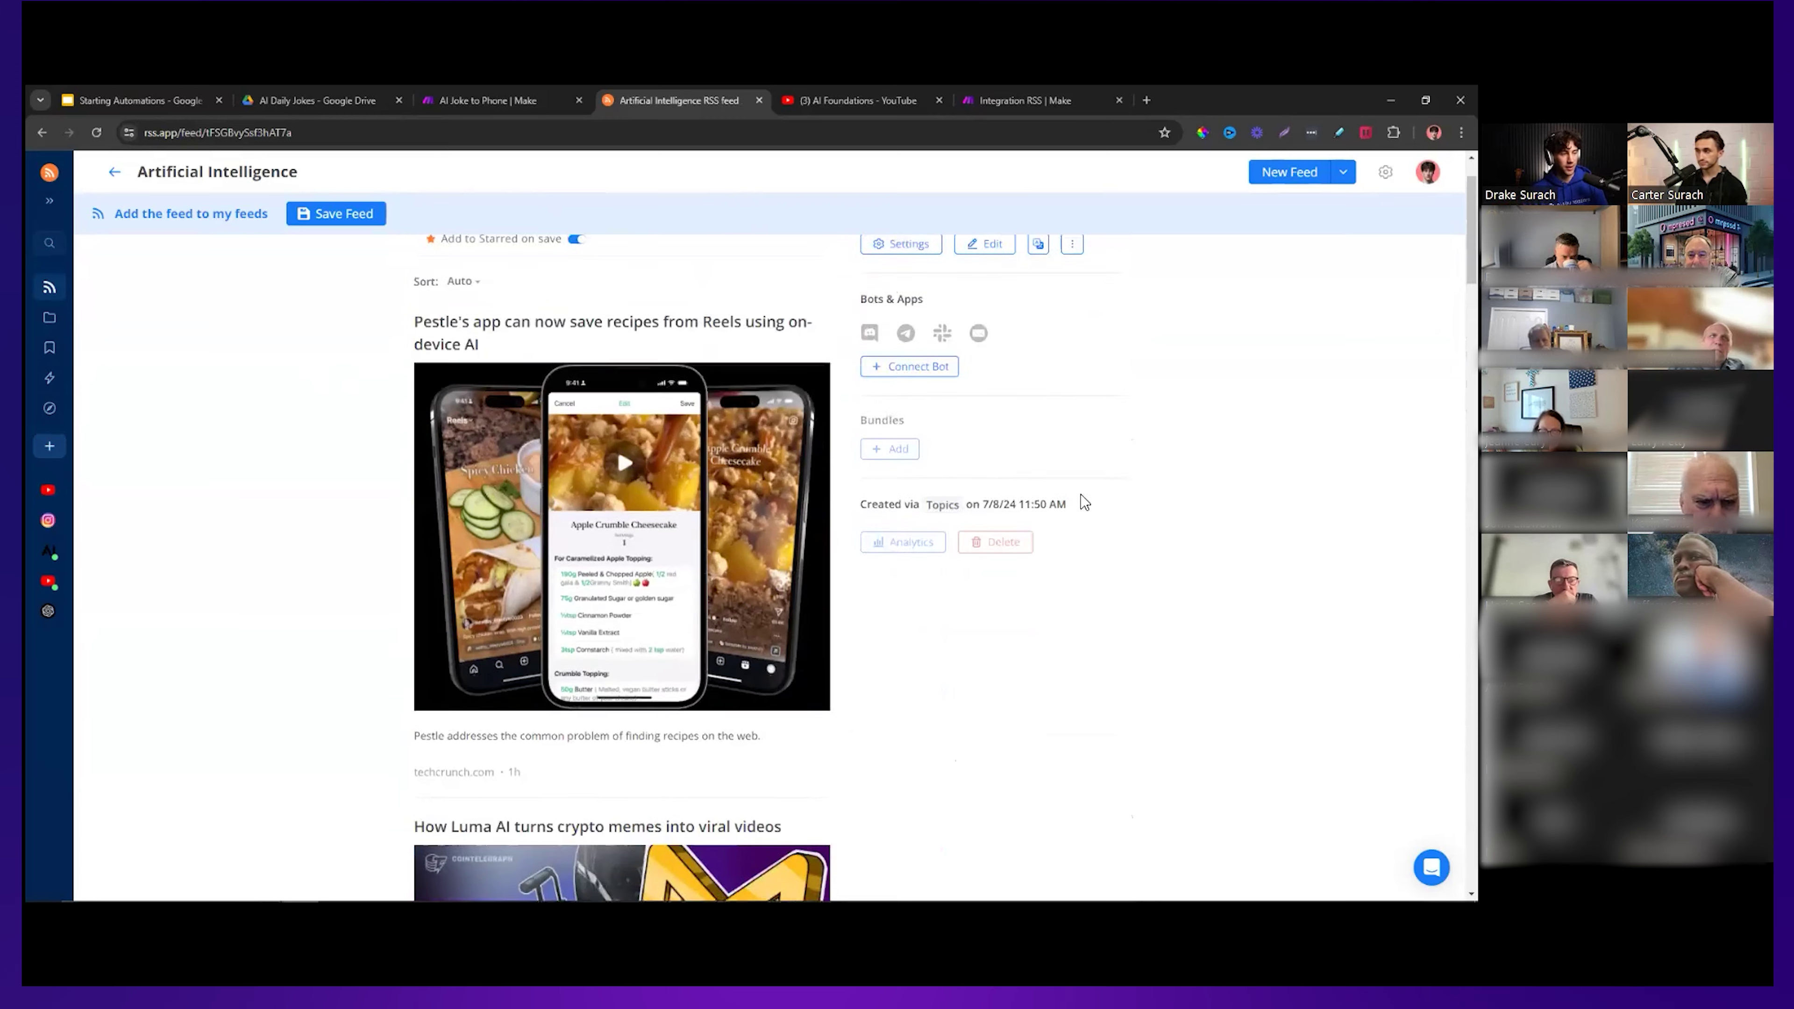
scroll(1024, 453, up, 2)
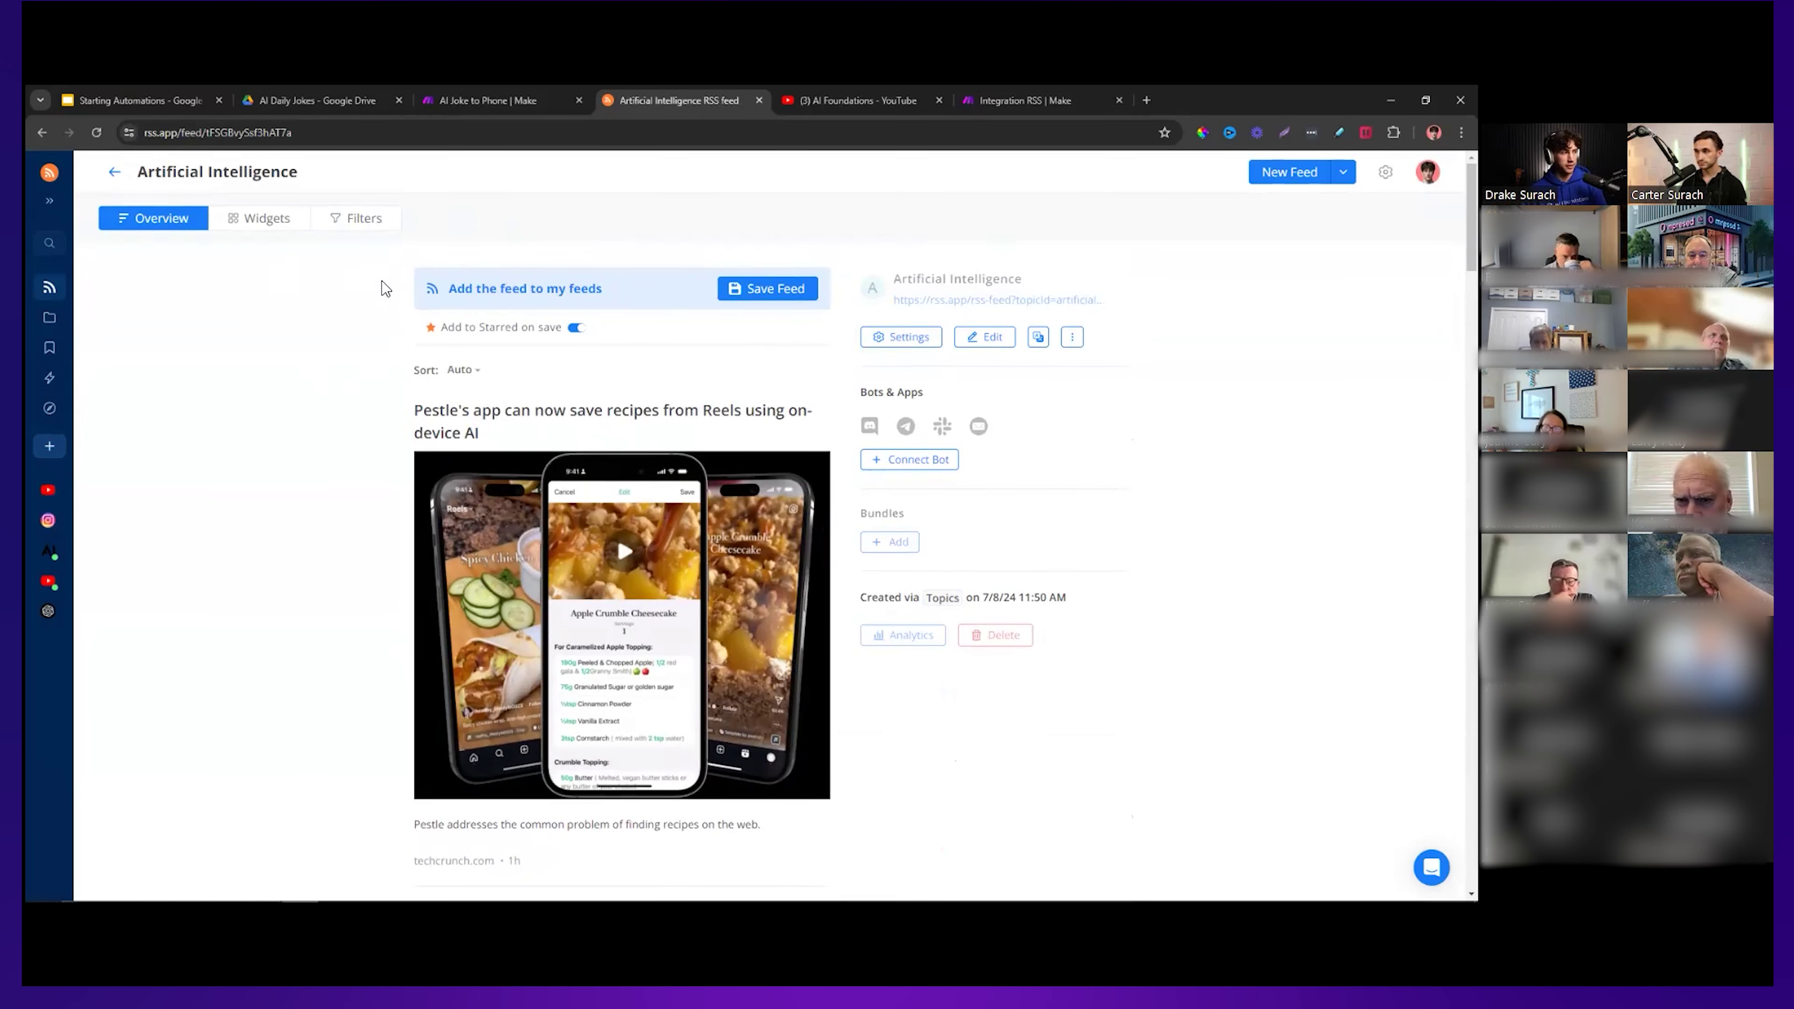
Open the Artificial Intelligence feed's filters and auto-hide posts with no images.
click(351, 225)
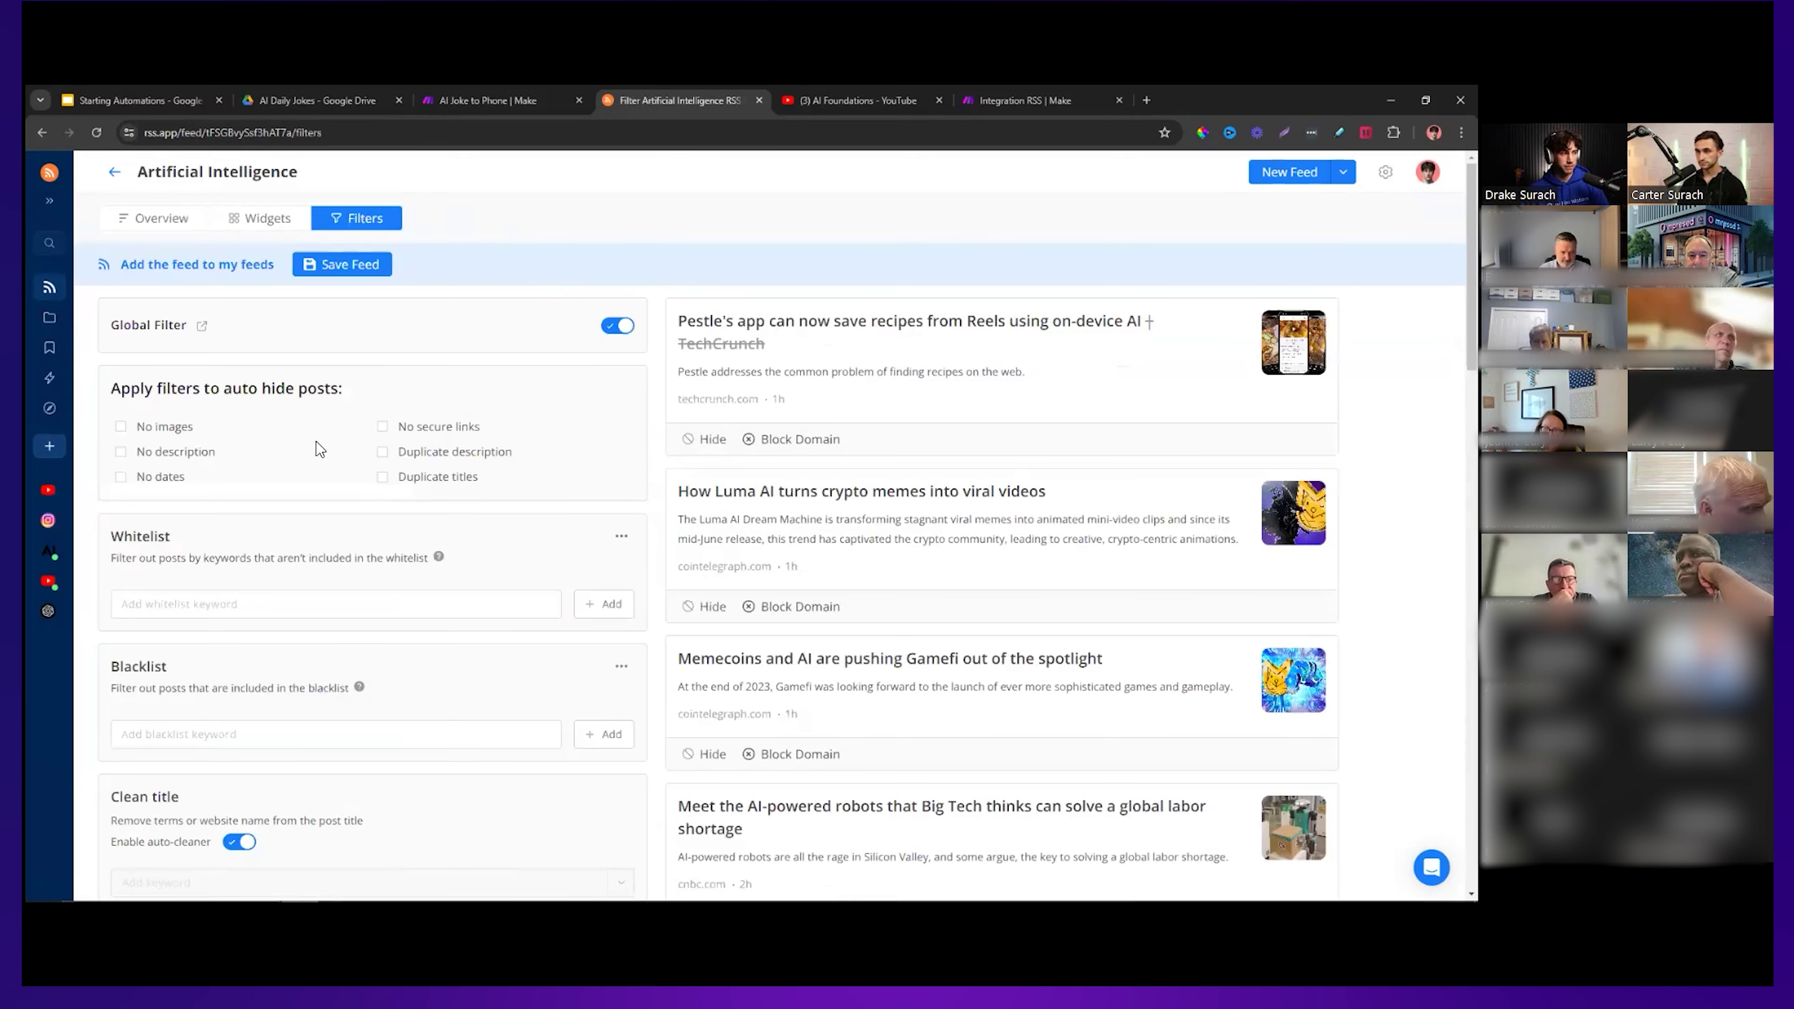
scroll(212, 396, down, 1)
click(169, 352)
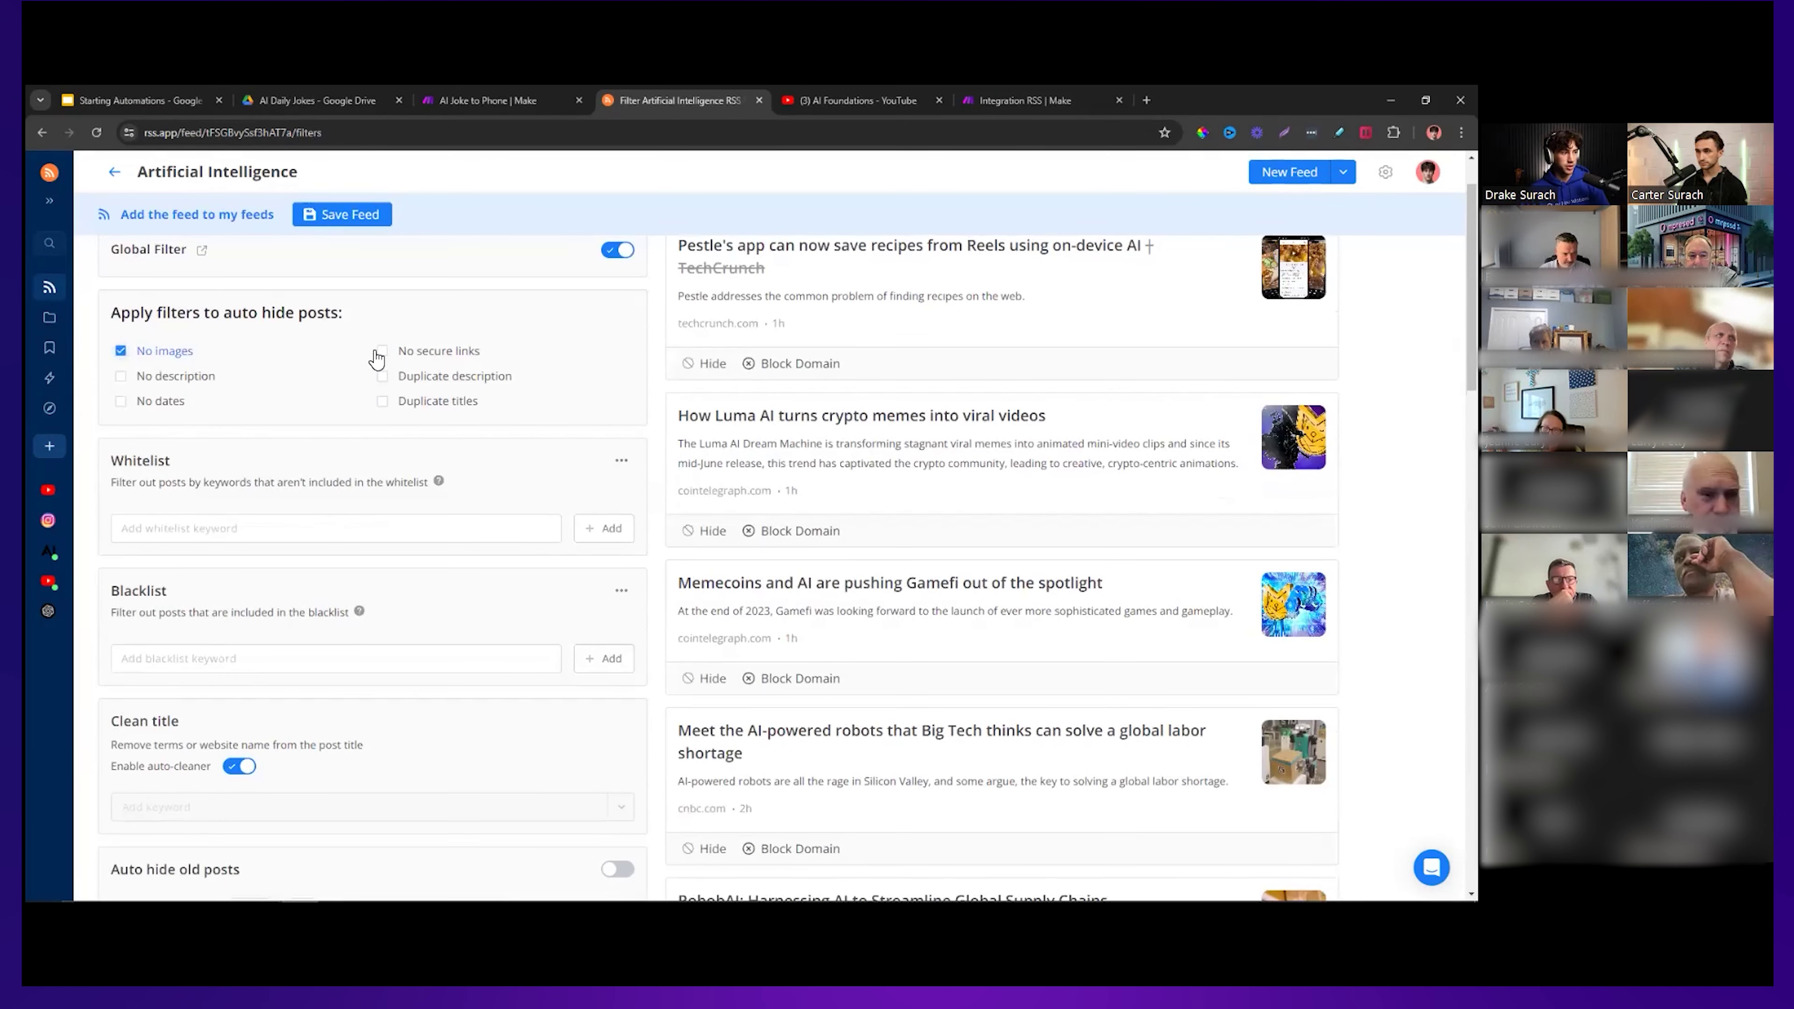